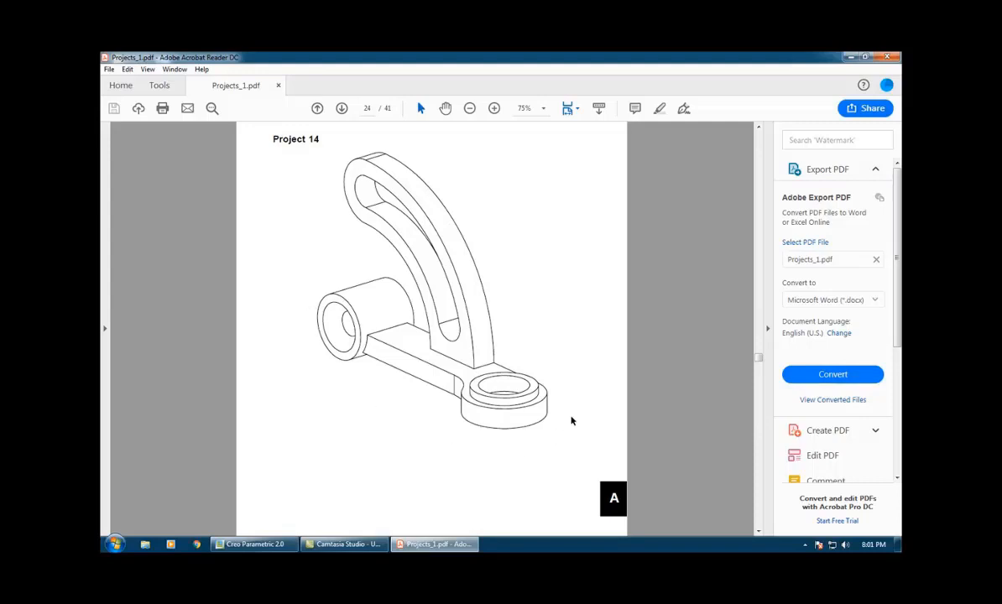
Rotate the PDF pages clockwise and examine the Project 14 isometric view and its dimensioned drawing.
scroll(572, 421, down, 10)
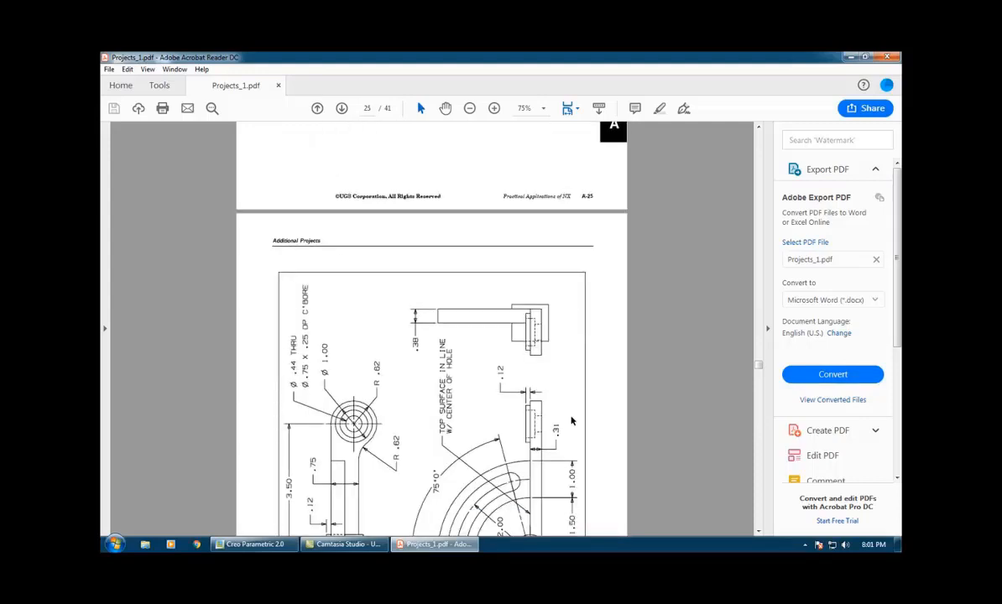
scroll(571, 421, down, 3)
key(ctrl+shift+plus)
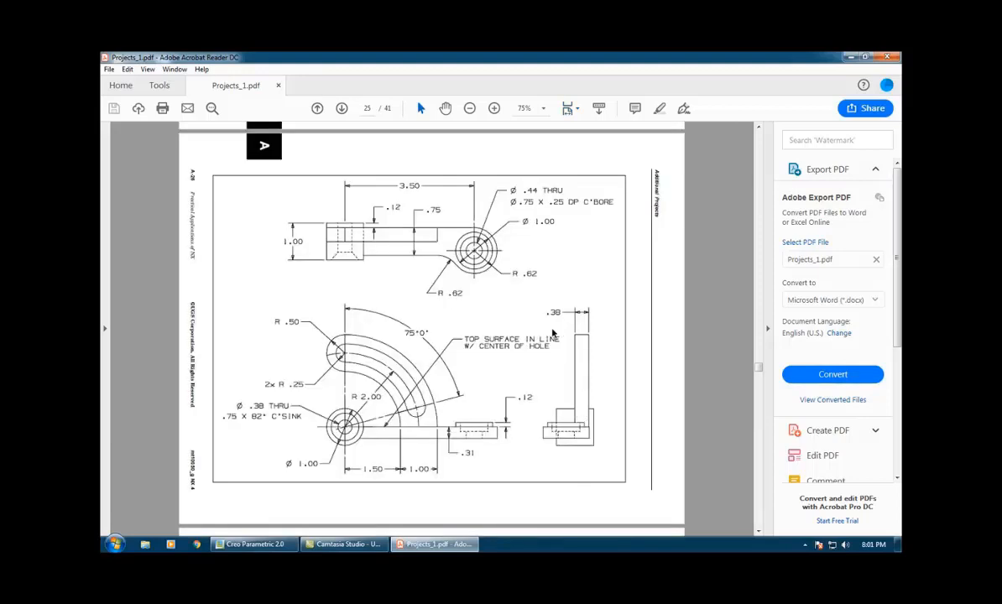
scroll(552, 334, up, 9)
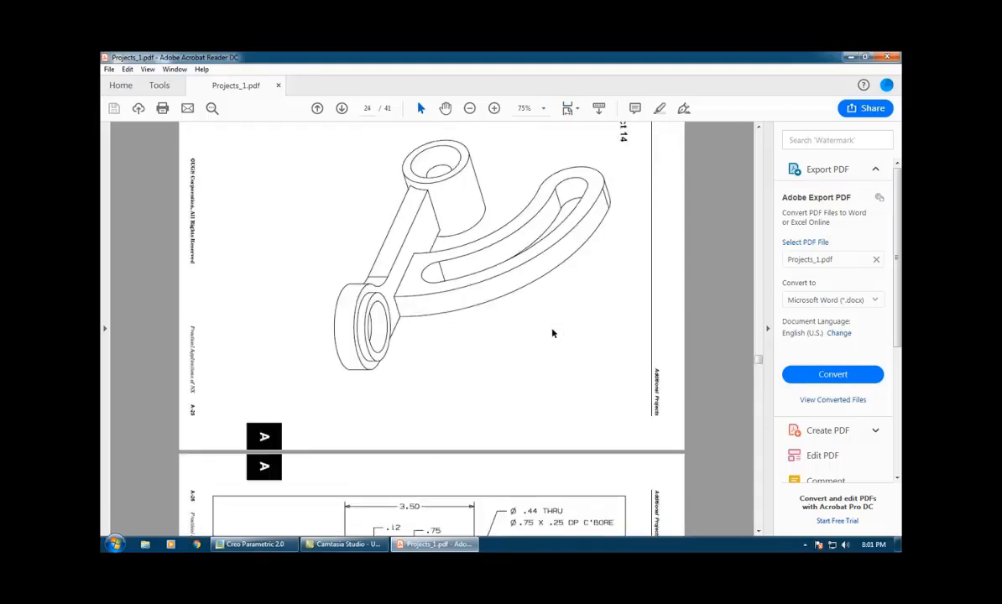
scroll(398, 293, down, 8)
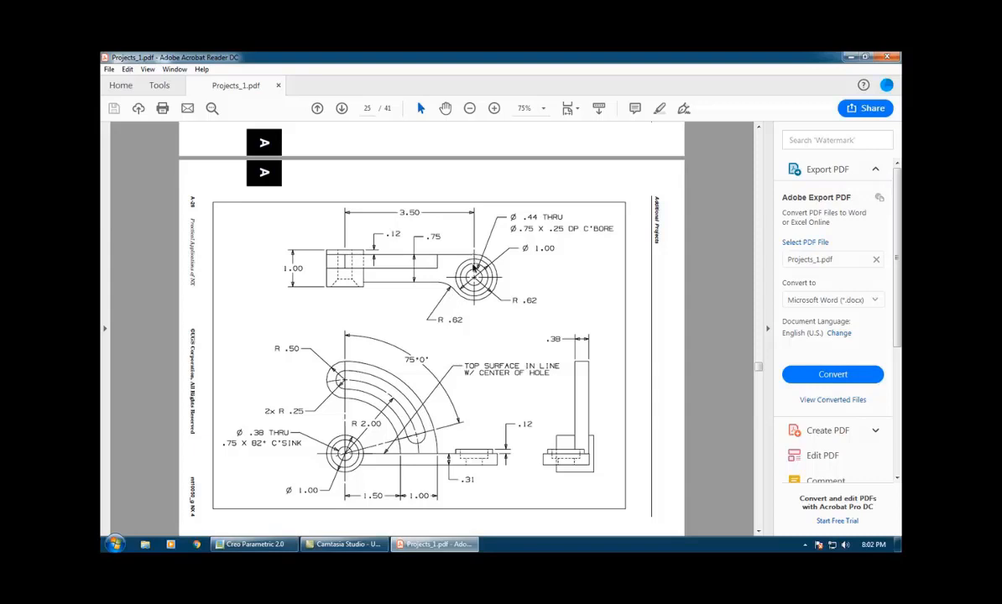
scroll(470, 470, down, 1)
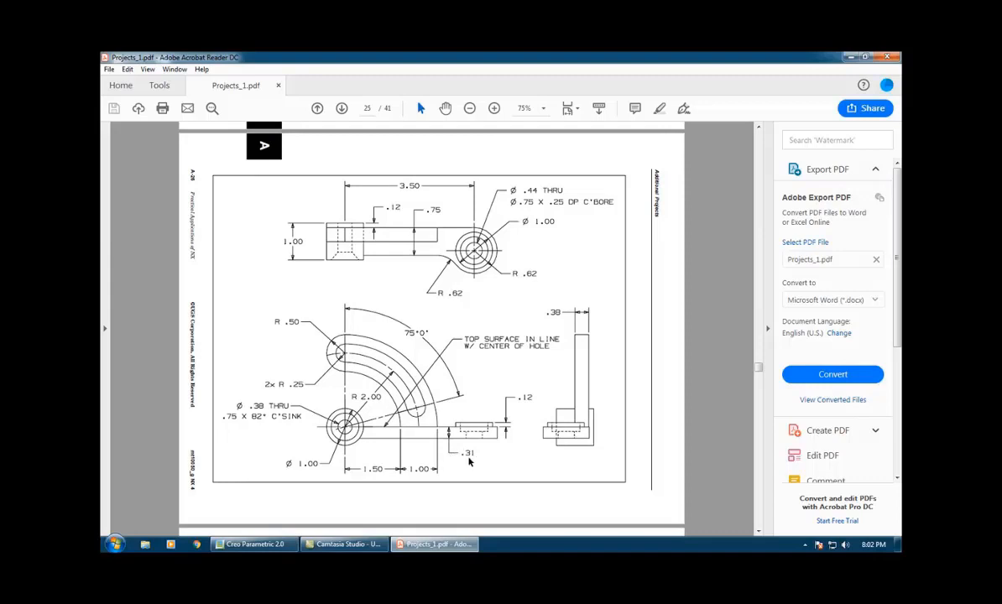
Switch to Creo Parametric, create a folder named Projects on the Desktop and set it as the working directory.
click(267, 544)
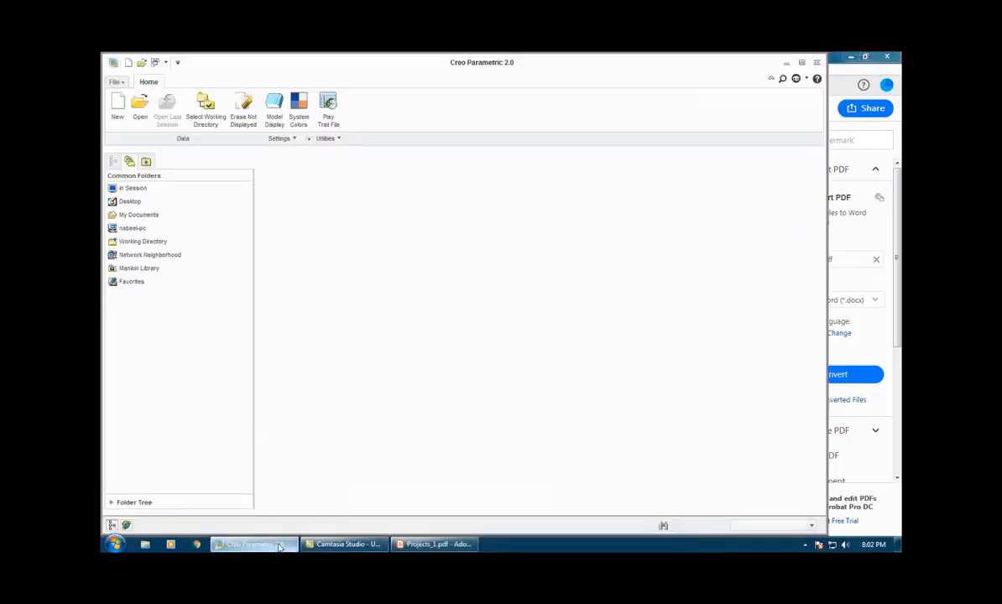
click(206, 109)
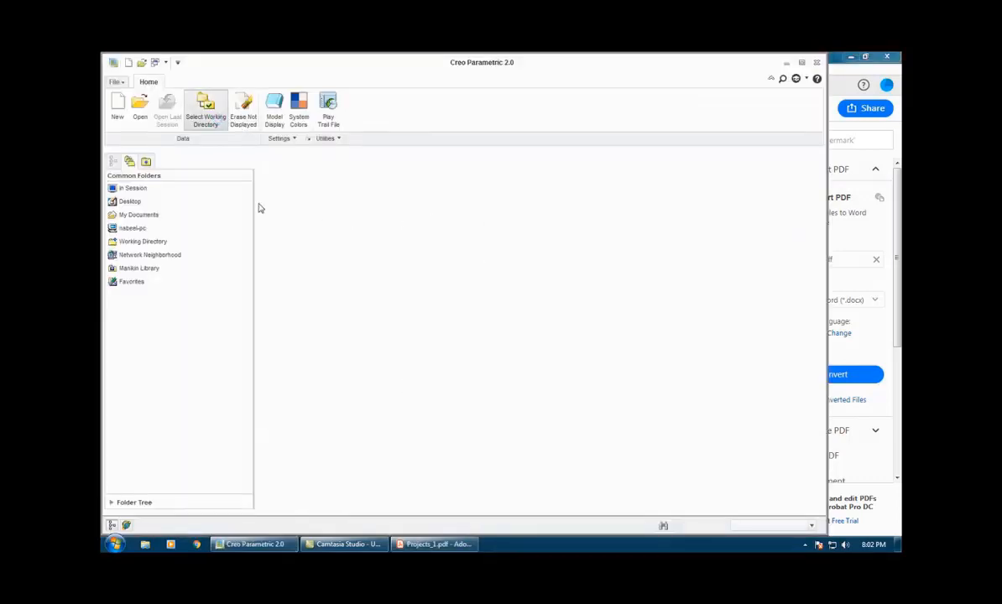
click(355, 219)
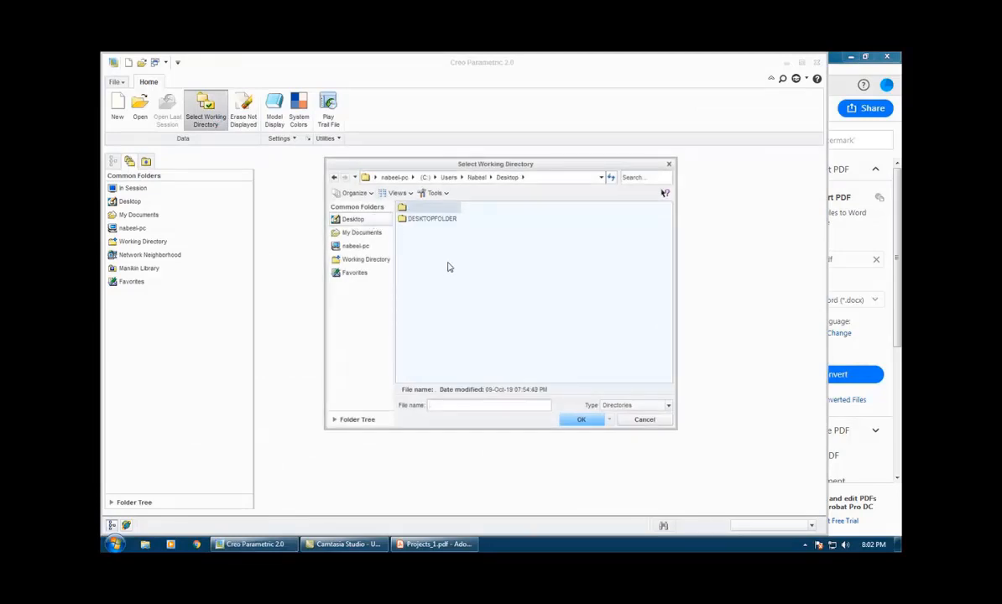
right_click(449, 266)
click(502, 308)
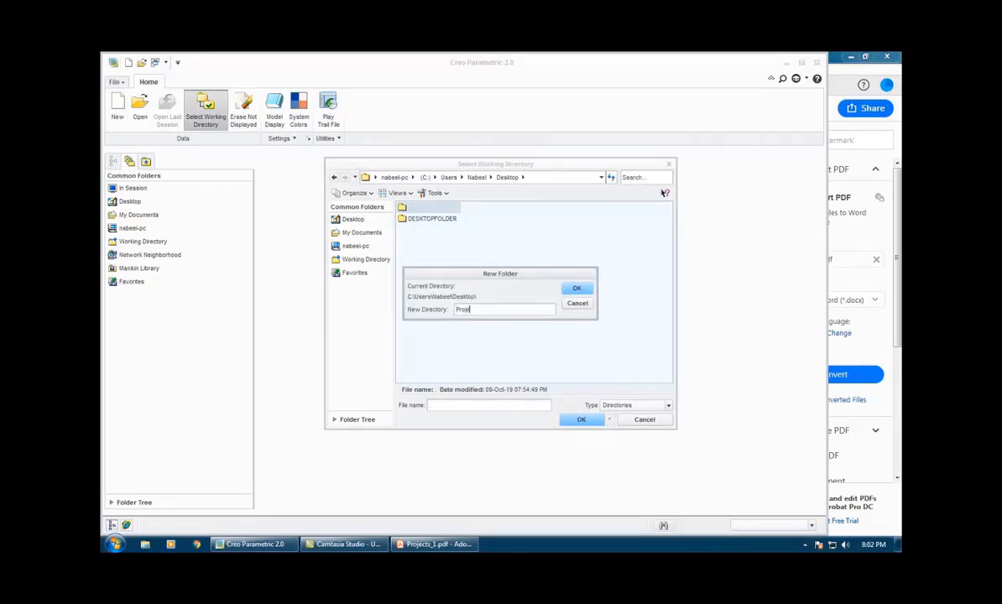
click(577, 288)
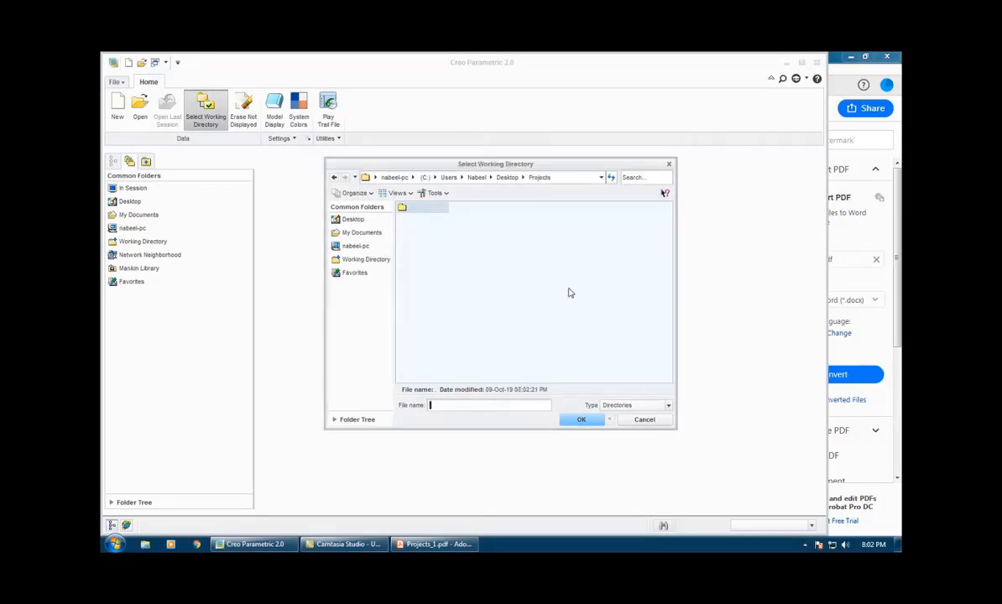
click(564, 421)
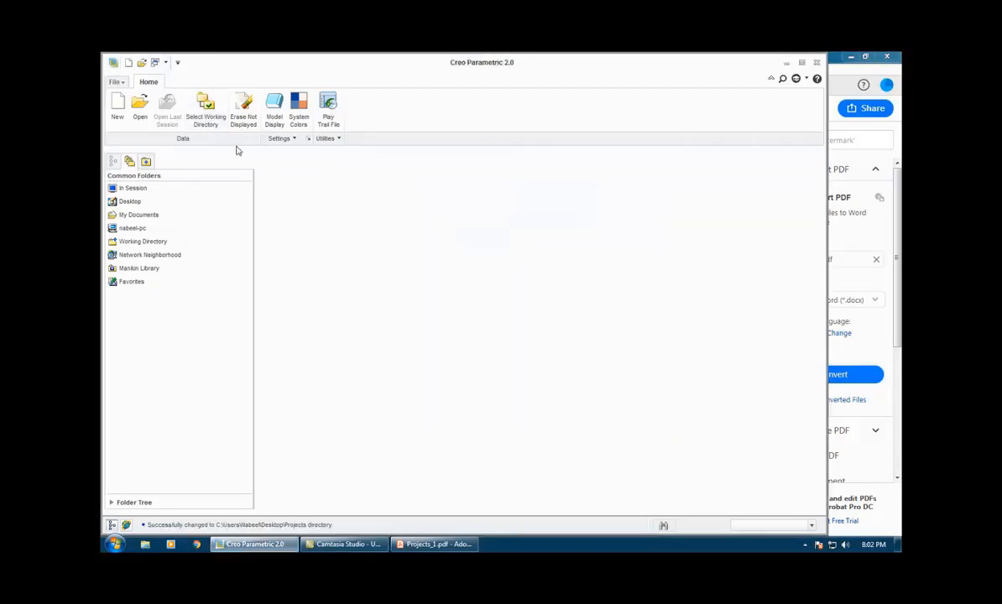
Create a new solid part named Project-14 using the default template.
click(123, 114)
text(Project-14)
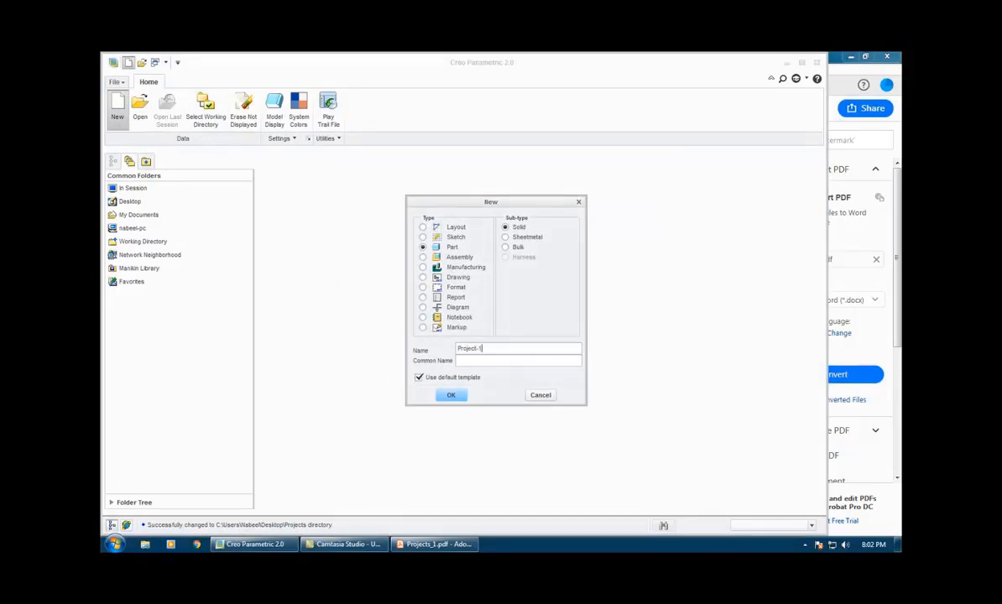
click(450, 395)
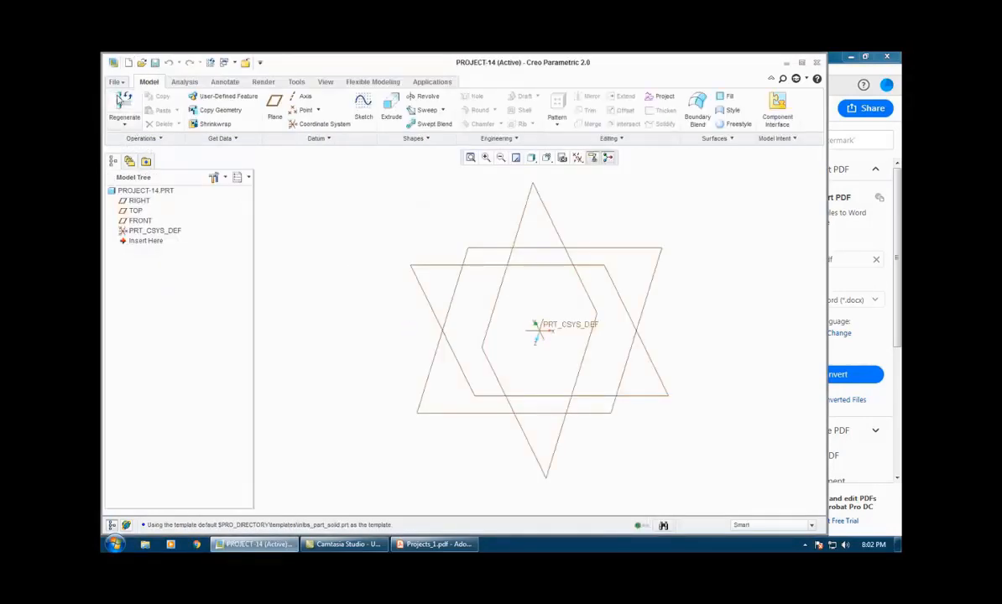
Check the part's unit system in the model properties.
click(114, 81)
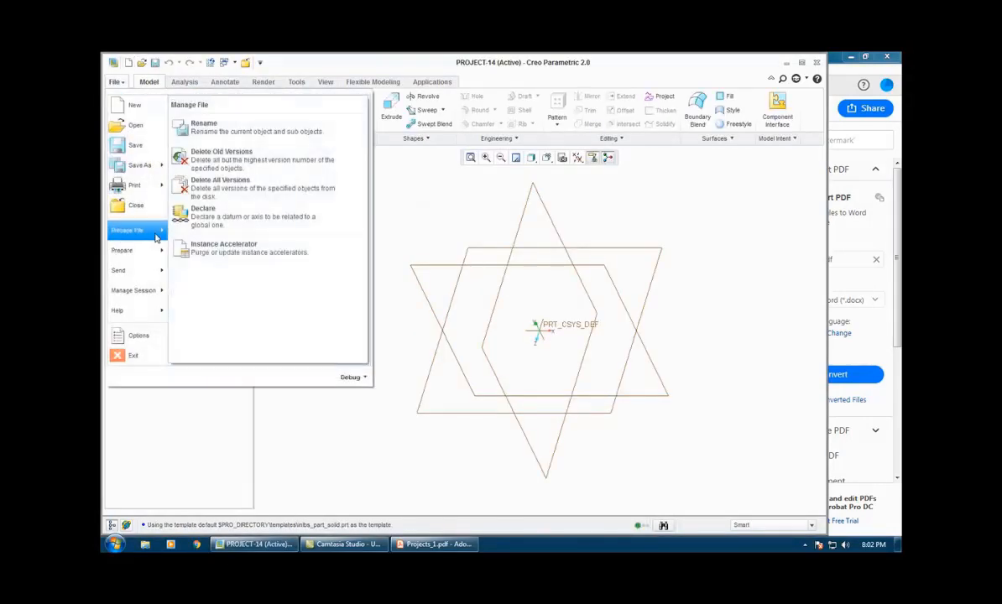
mouse_move(151, 250)
click(252, 137)
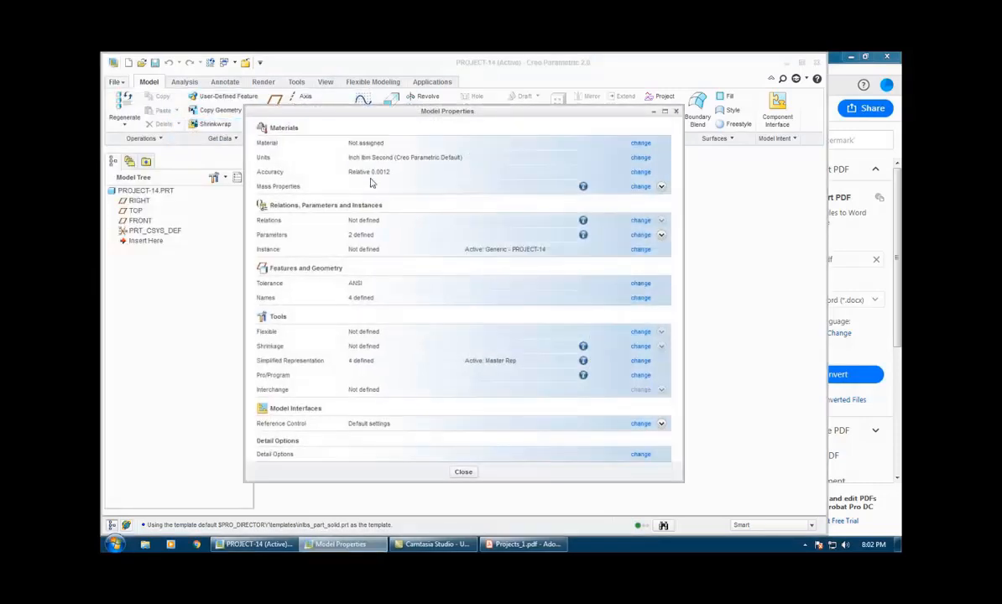
click(463, 471)
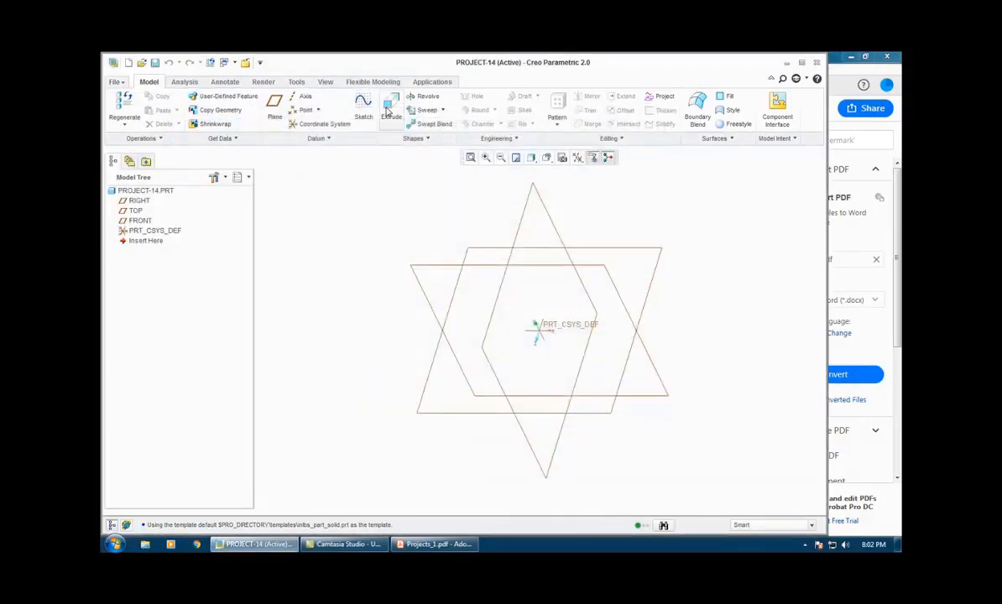
Start an Extrude sketched on the TOP plane and draw a wide rectangle with one corner at the origin.
click(388, 112)
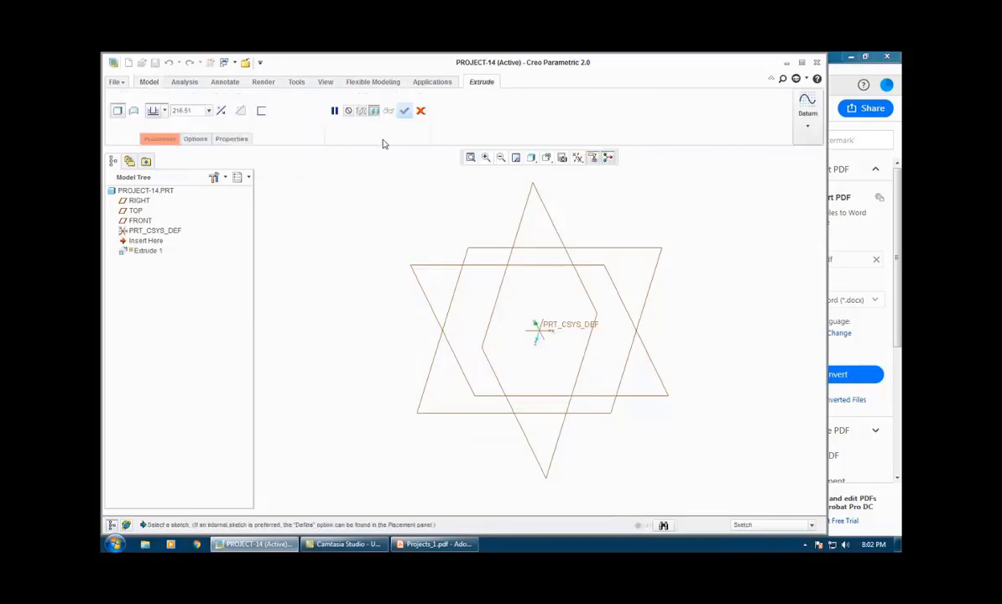
click(480, 253)
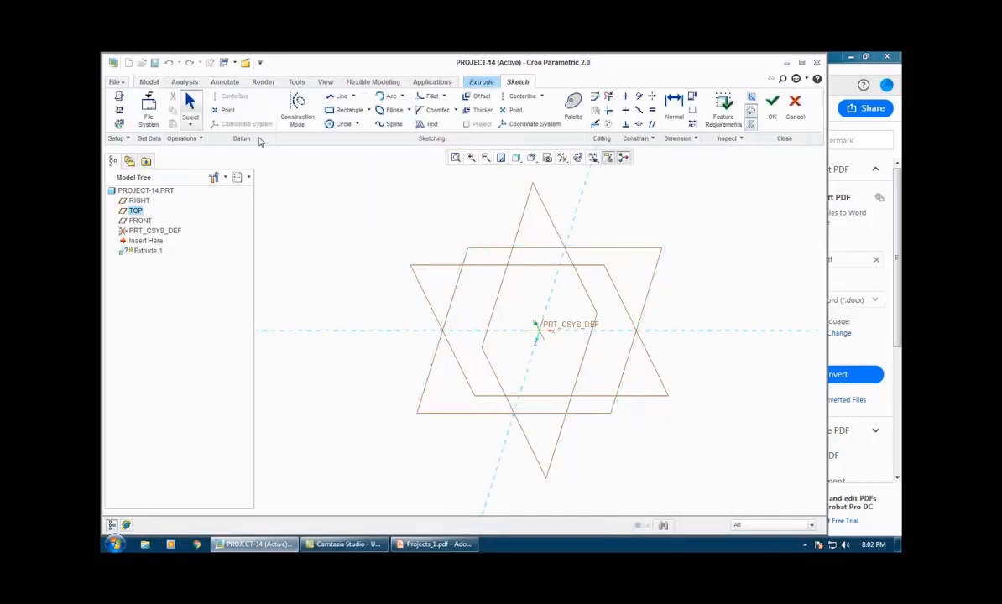
click(358, 111)
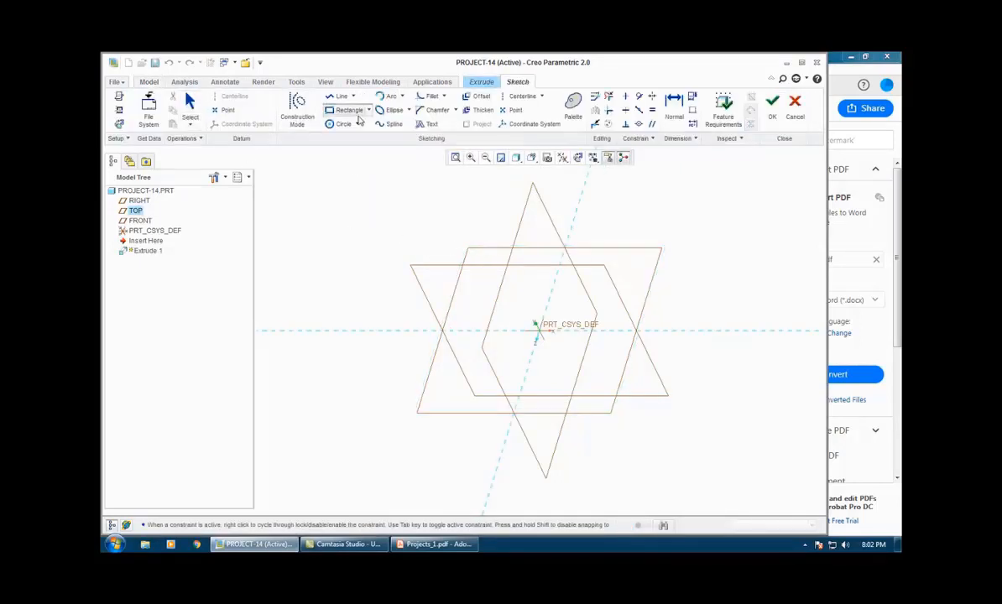
click(537, 331)
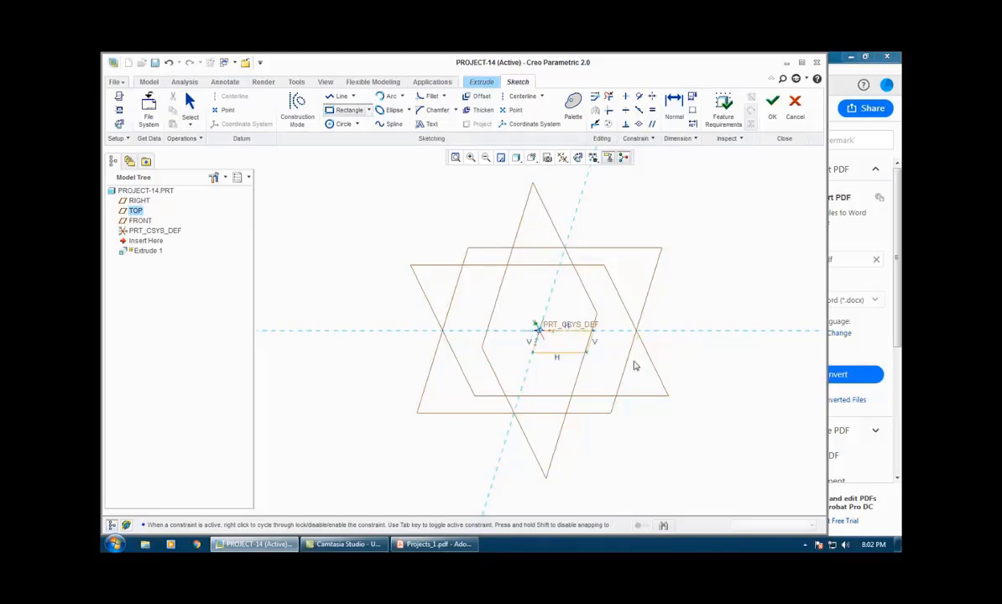
click(695, 364)
middle_click(609, 340)
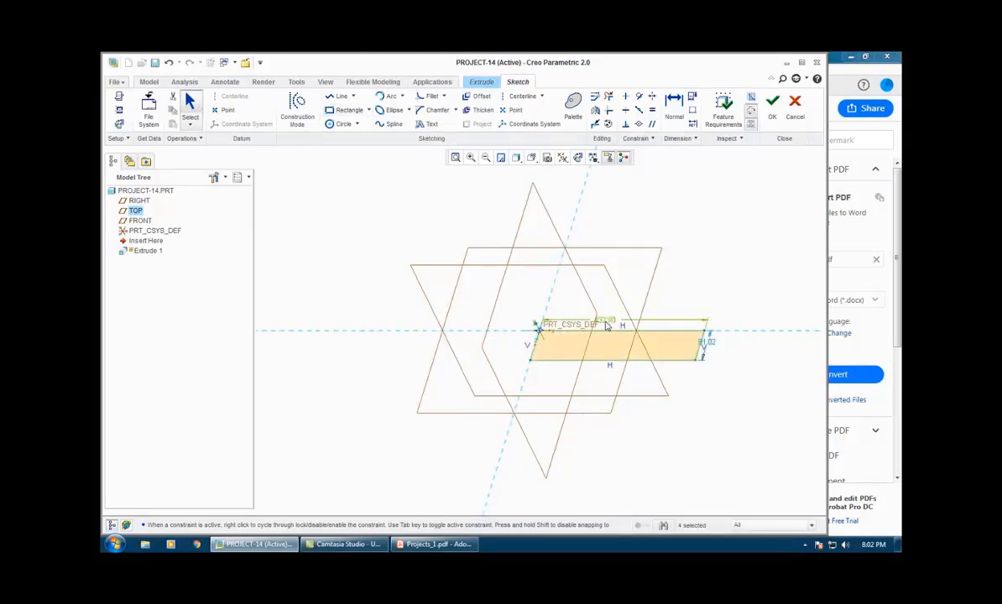
Set the rectangle's length to 3.50 and its width to 0.75.
double_click(608, 323)
key(Return)
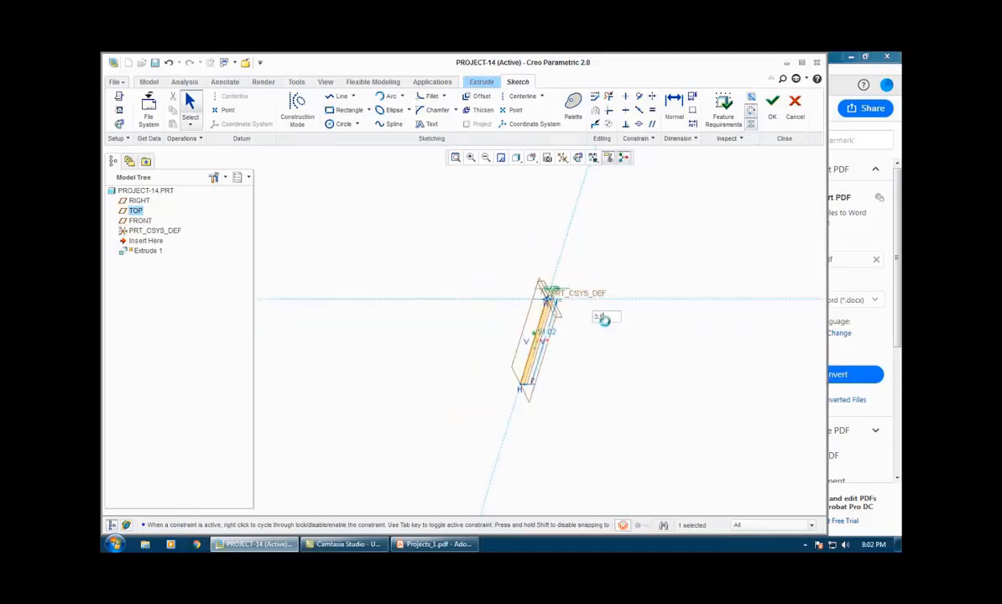
key(BackSpace)
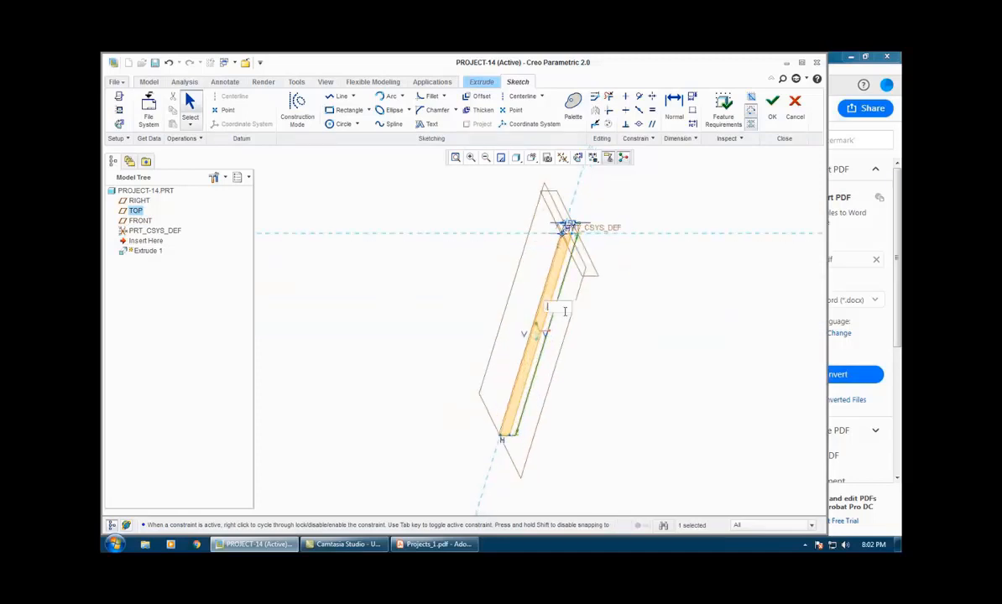
key(Return)
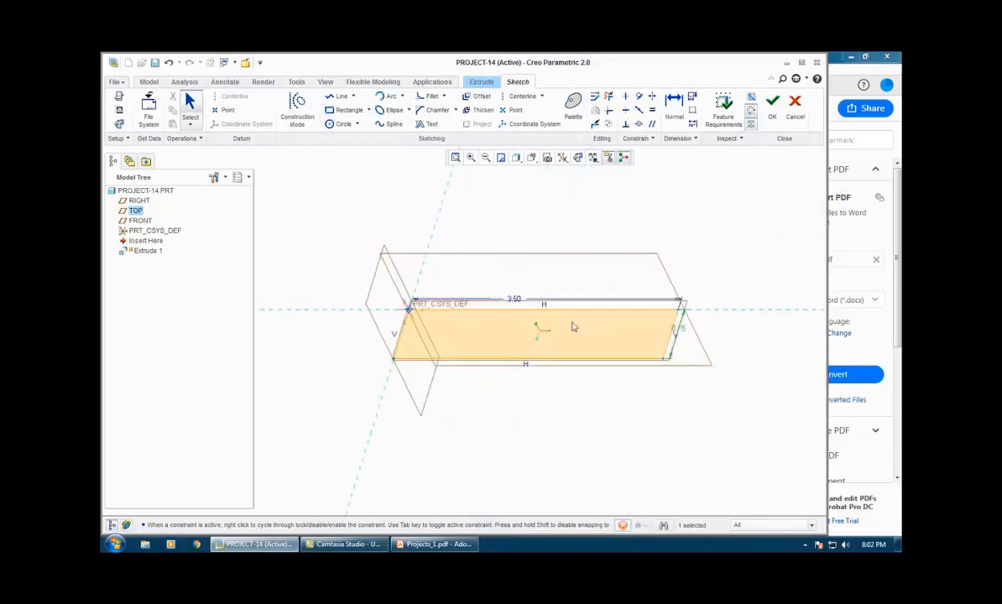
Check the PDF drawing, finish the rectangle sketch and set the extrusion depth to 0.31.
click(436, 544)
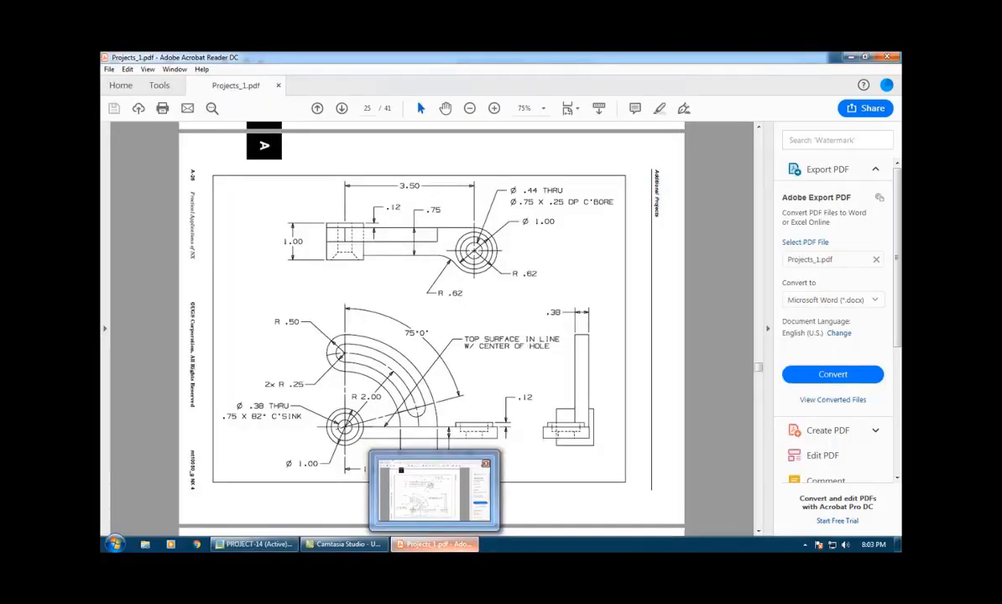
click(456, 544)
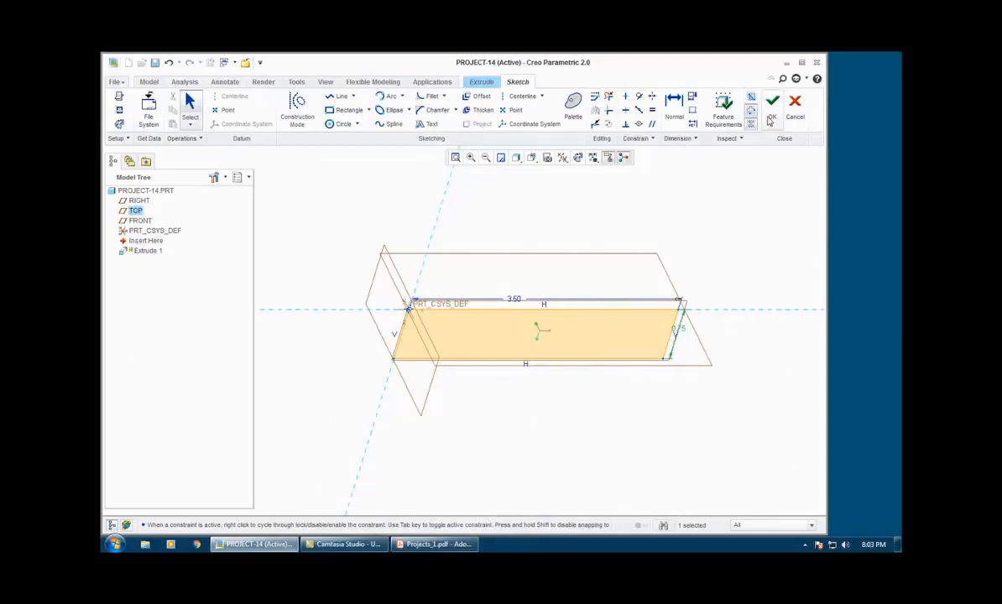
click(772, 114)
double_click(191, 111)
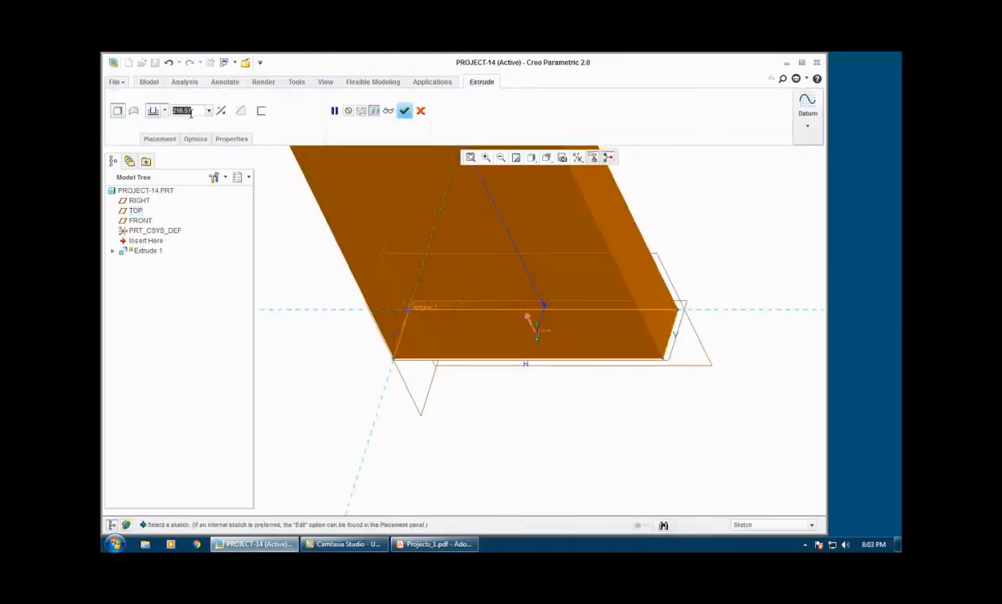
text(0.31)
key(Return)
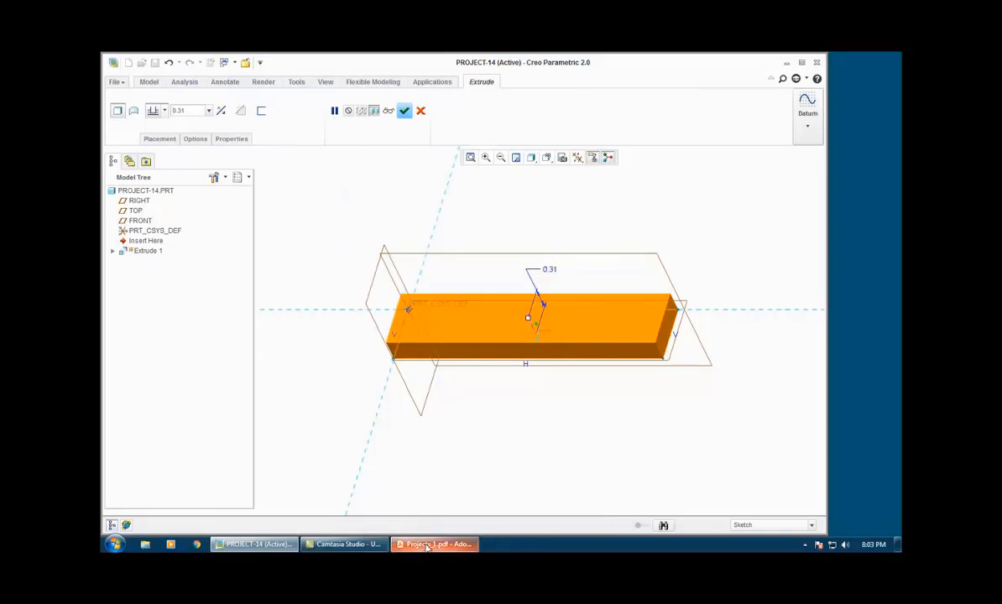
Flip the extrusion to the other side of the TOP plane, check it against the drawing and complete the feature.
click(220, 110)
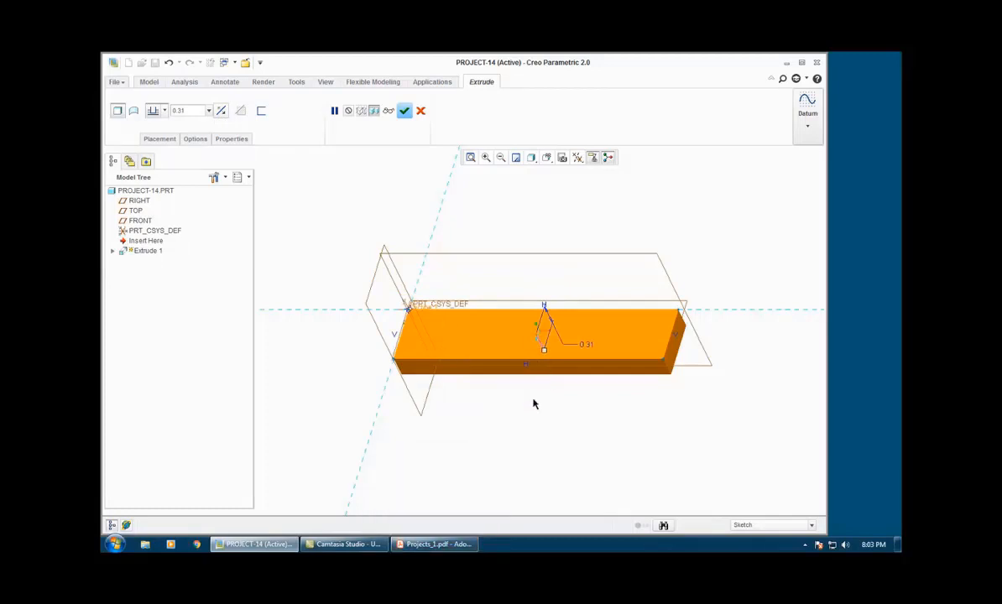
click(449, 545)
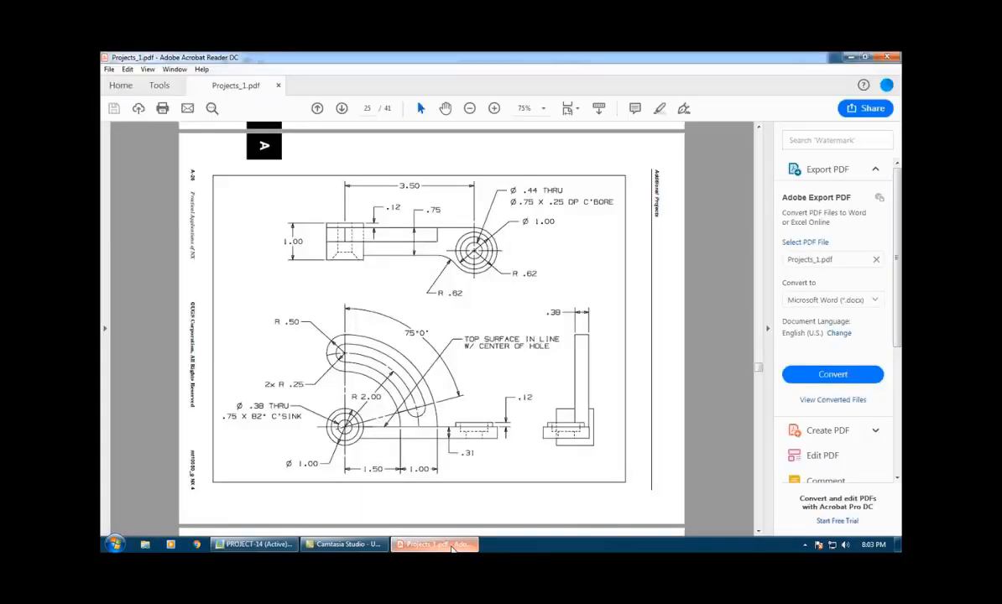
click(452, 546)
click(398, 109)
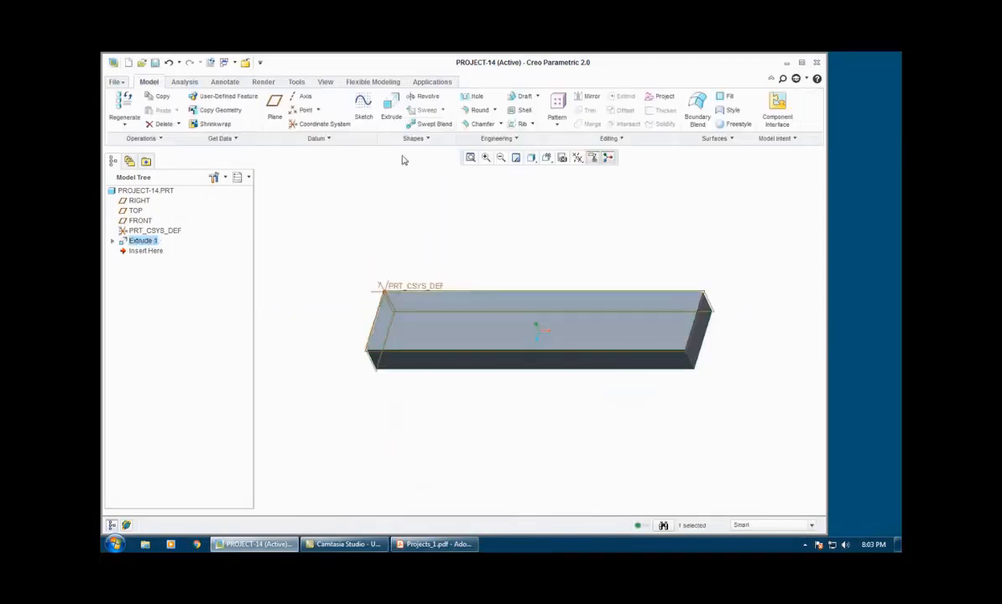
Consult the PDF drawing, then start a second Extrude with its sketch on the bar's large upper face.
click(434, 543)
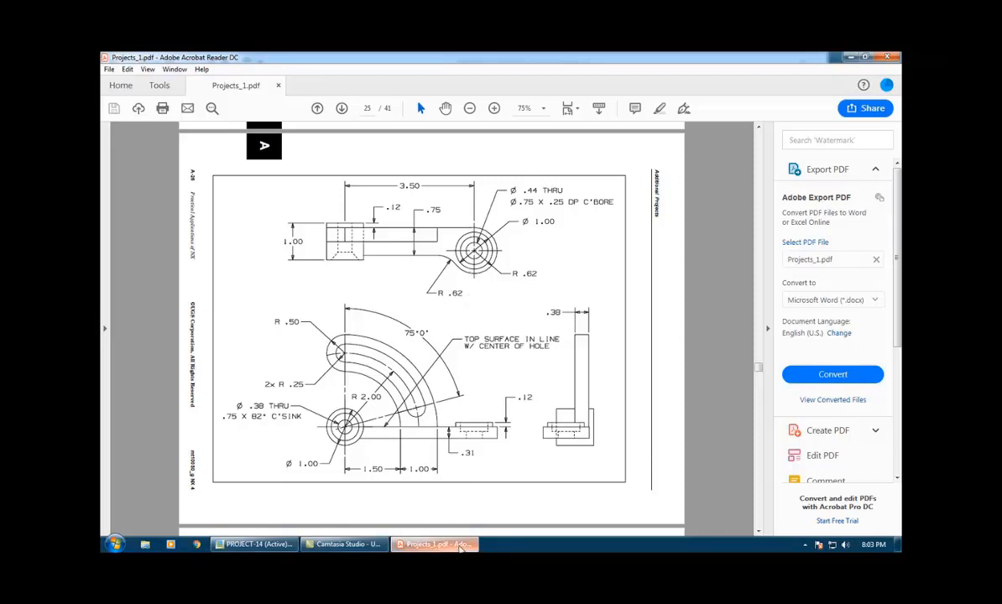
click(444, 545)
click(392, 105)
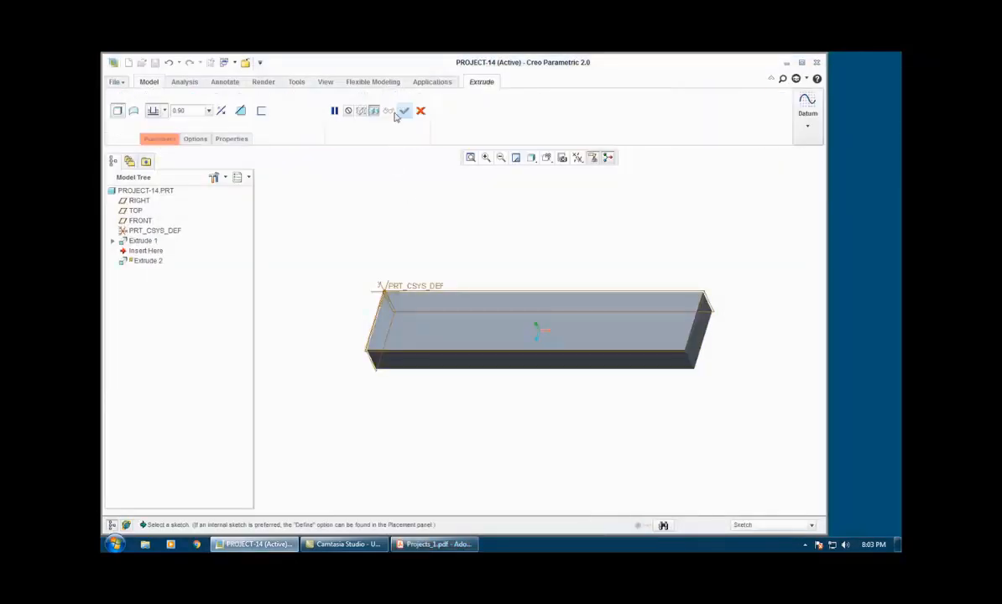
right_click(669, 361)
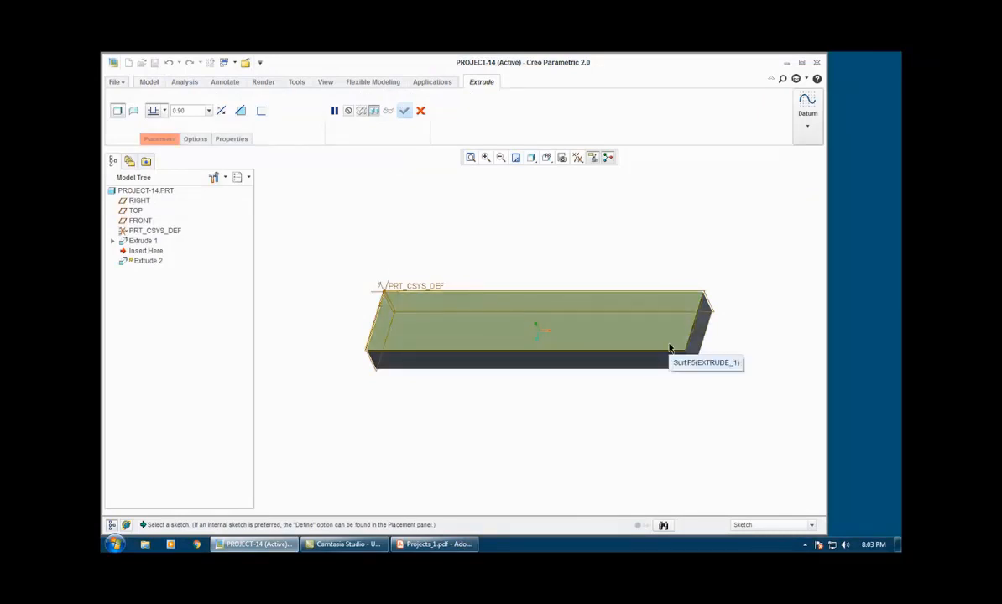
click(668, 348)
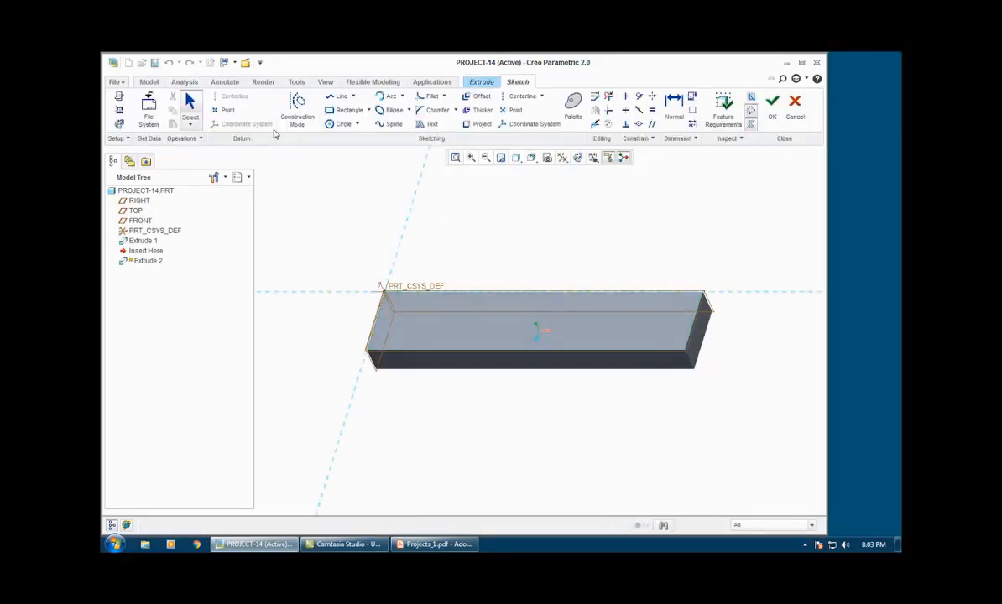
Add the bar's short end face farthest from the coordinate system as a sketch reference.
click(120, 109)
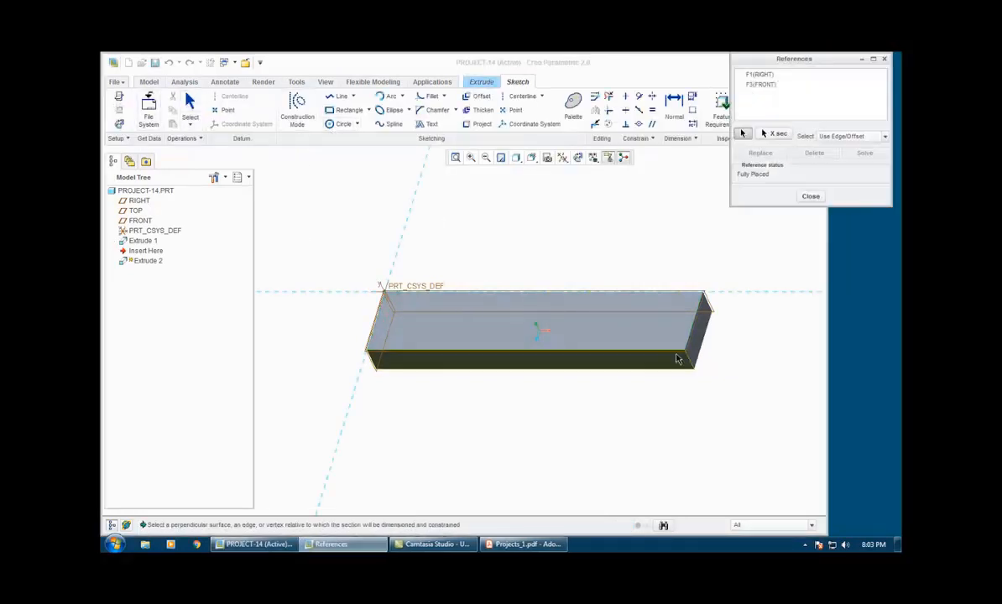
click(707, 302)
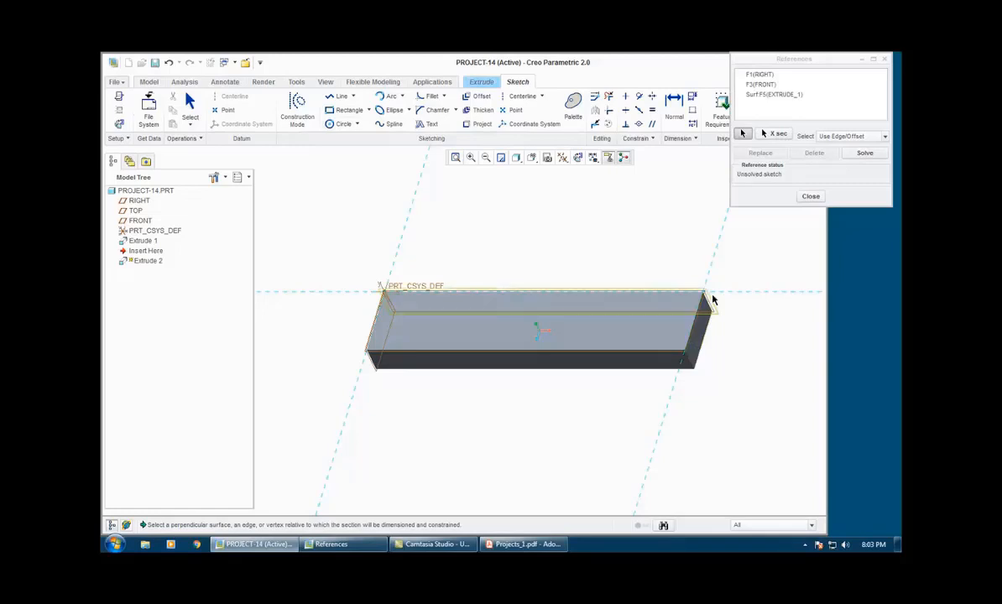
click(811, 196)
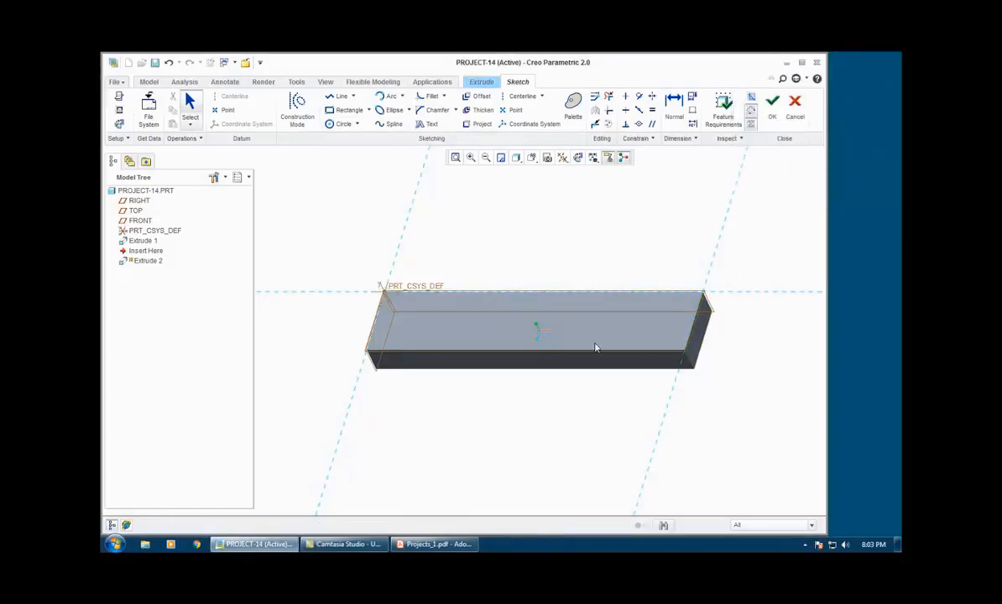
Sketch a circle about 1.01 in diameter, centred on the end-face reference and tangent to the bar's long edge at the origin side.
click(330, 124)
click(691, 333)
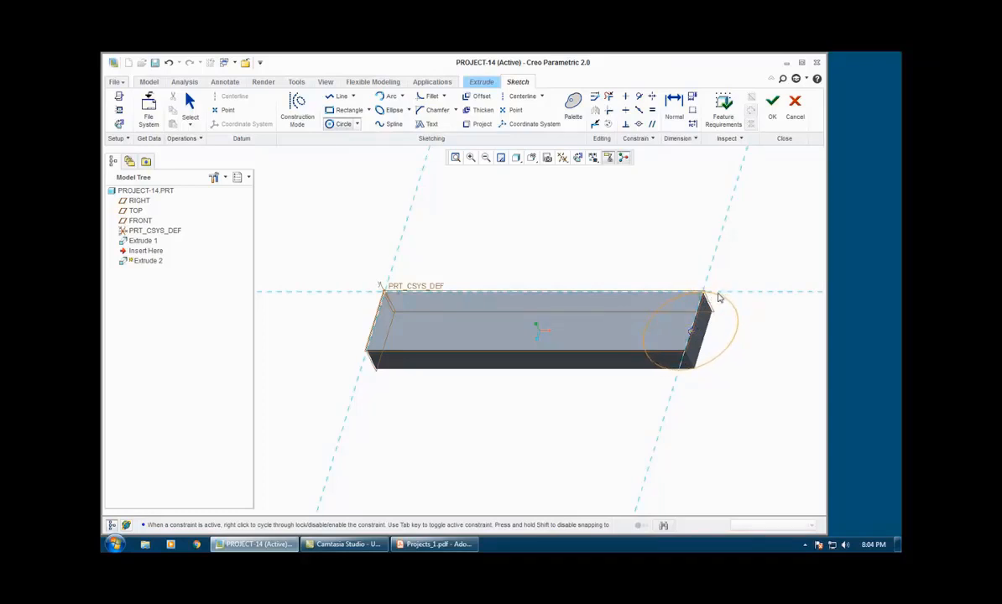
scroll(712, 294, up, 3)
scroll(710, 293, down, 8)
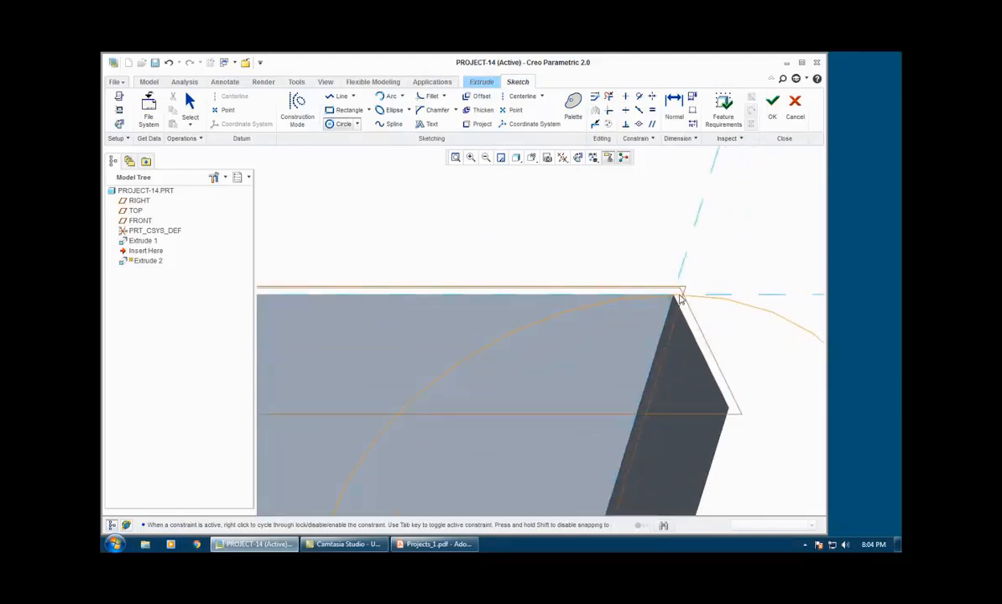
click(673, 303)
scroll(626, 330, up, 2)
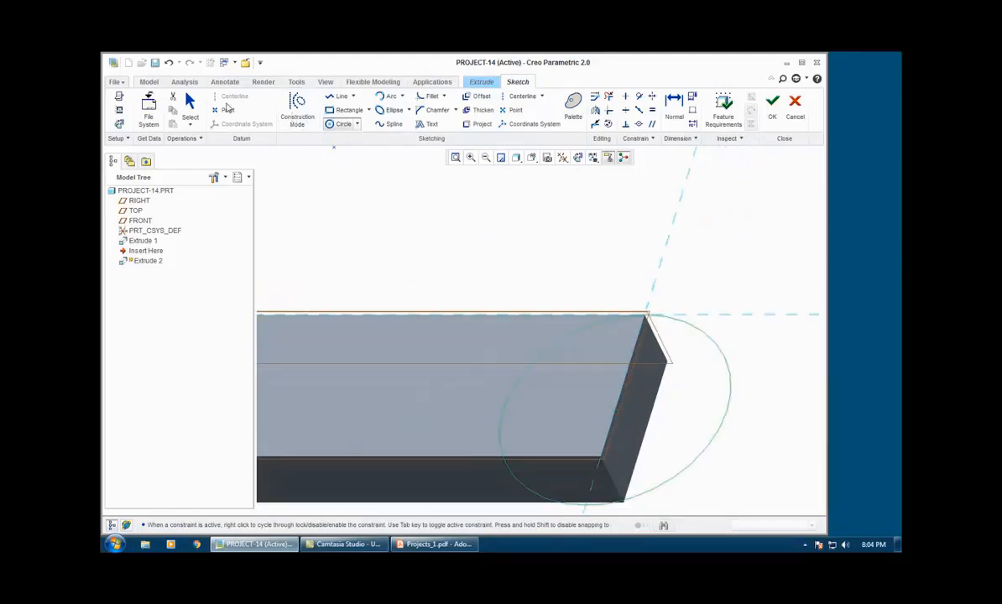
Set the circle's diameter to 1.24 as twice the 0.62 radius.
click(190, 102)
double_click(477, 280)
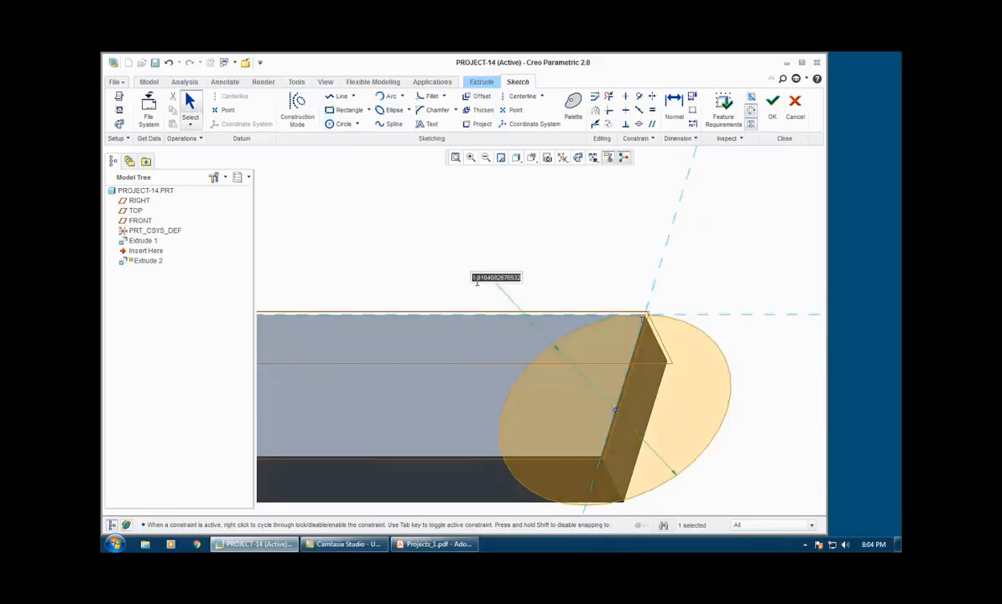
key(BackSpace)
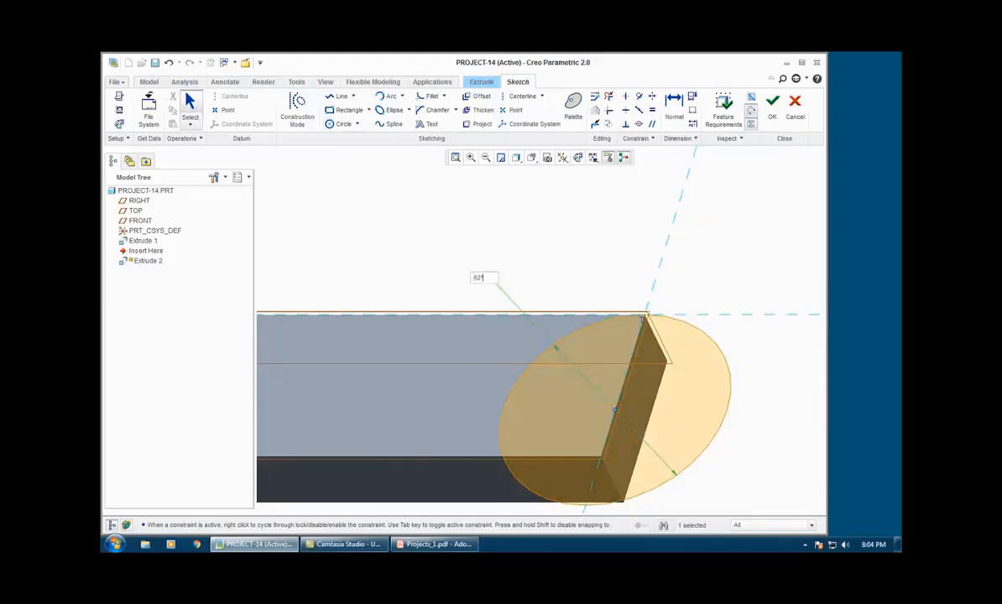
text(82*2)
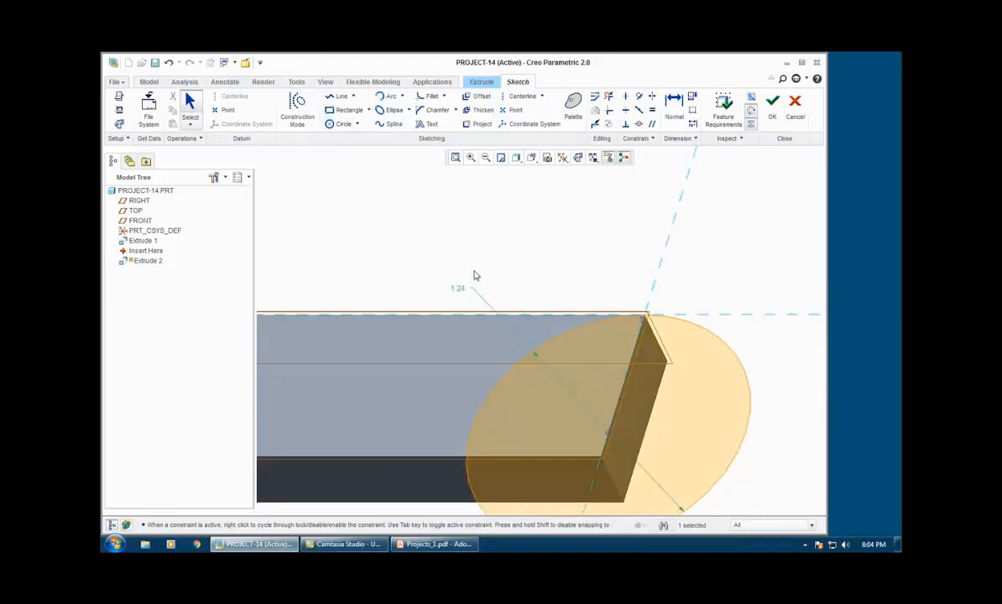
key(Return)
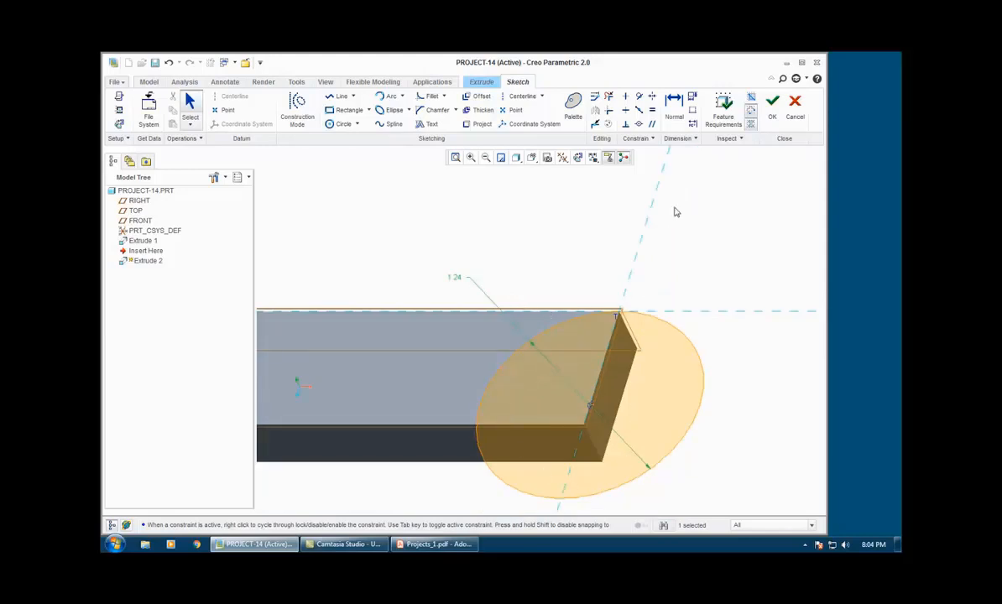
Finish the sketch and extrude the circle up to the bar's opposite large face, restoring the default view.
click(772, 101)
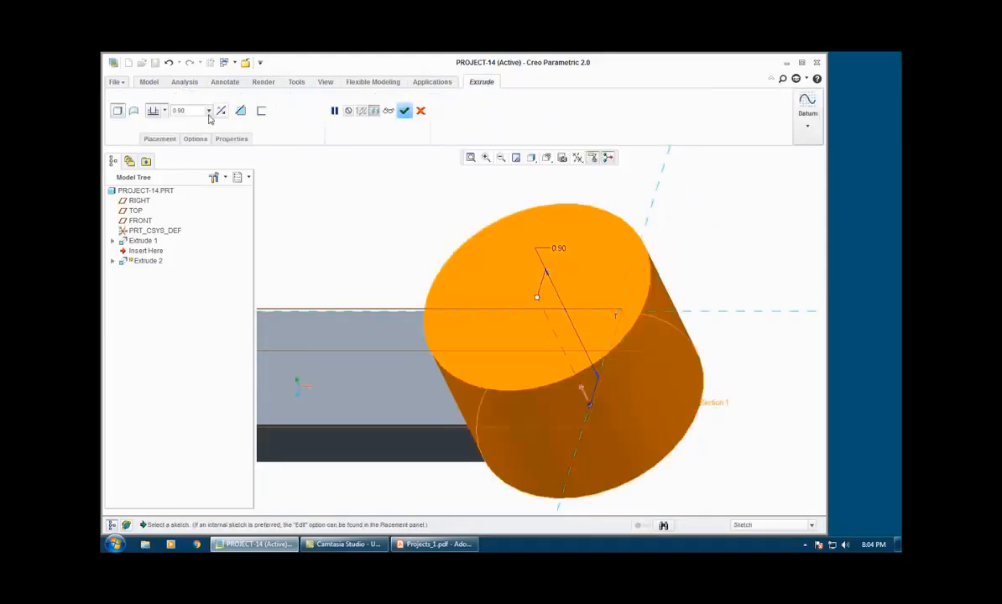
click(155, 110)
click(154, 203)
middle_drag(465, 429, 463, 344)
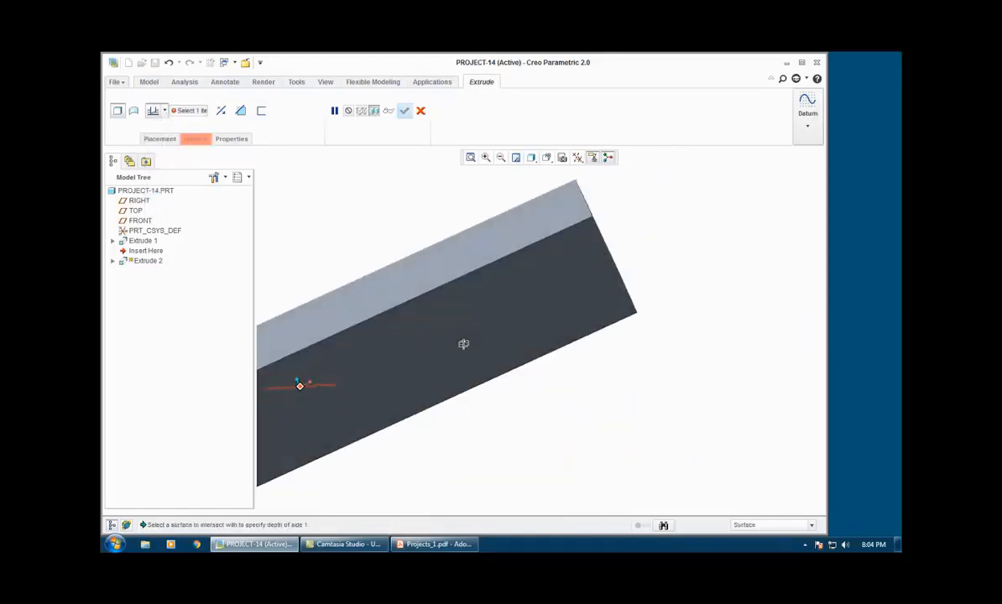
click(469, 349)
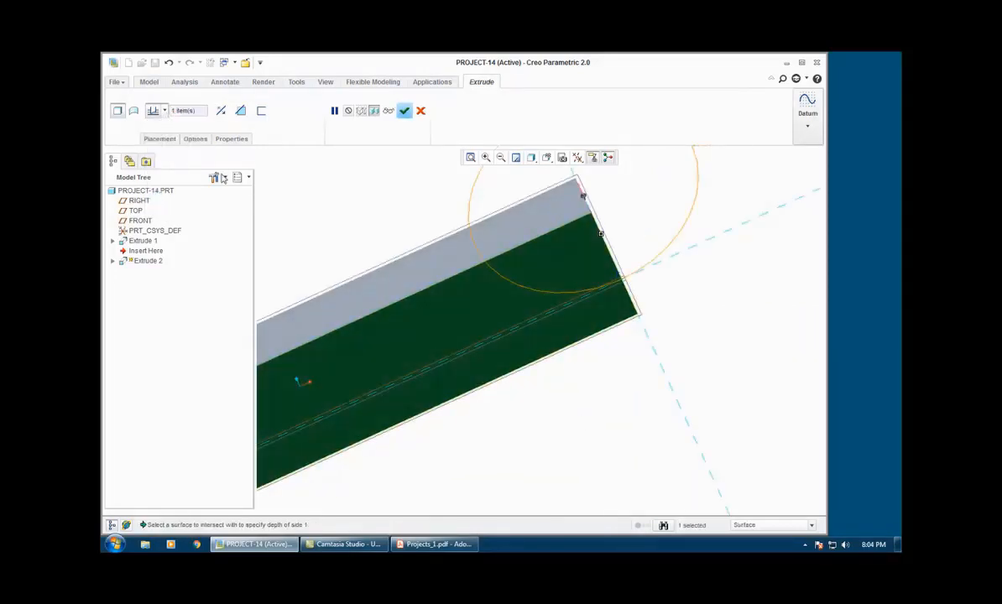
click(155, 111)
click(153, 202)
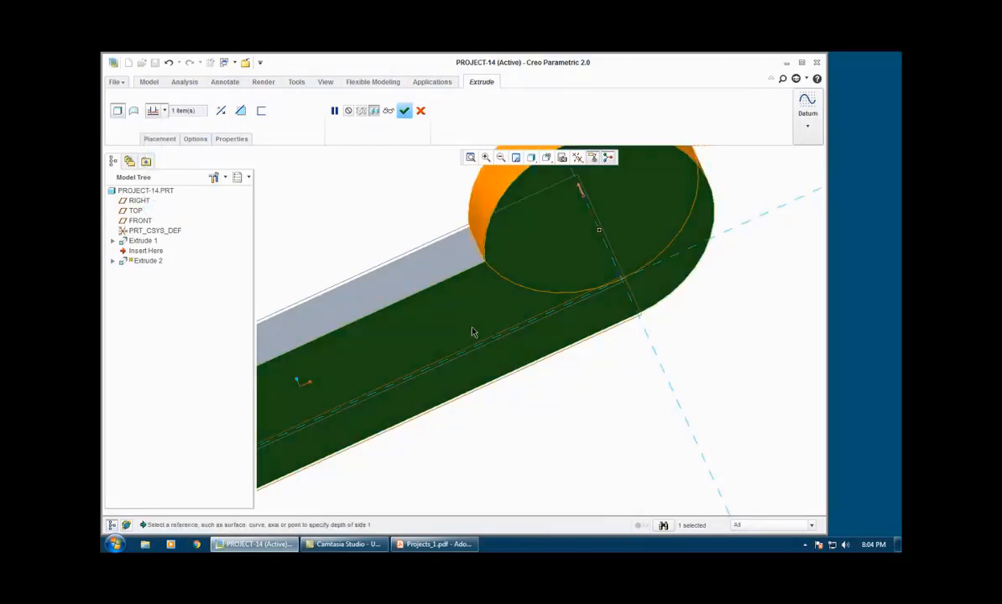
middle_click(540, 397)
click(542, 397)
key(ctrl+d)
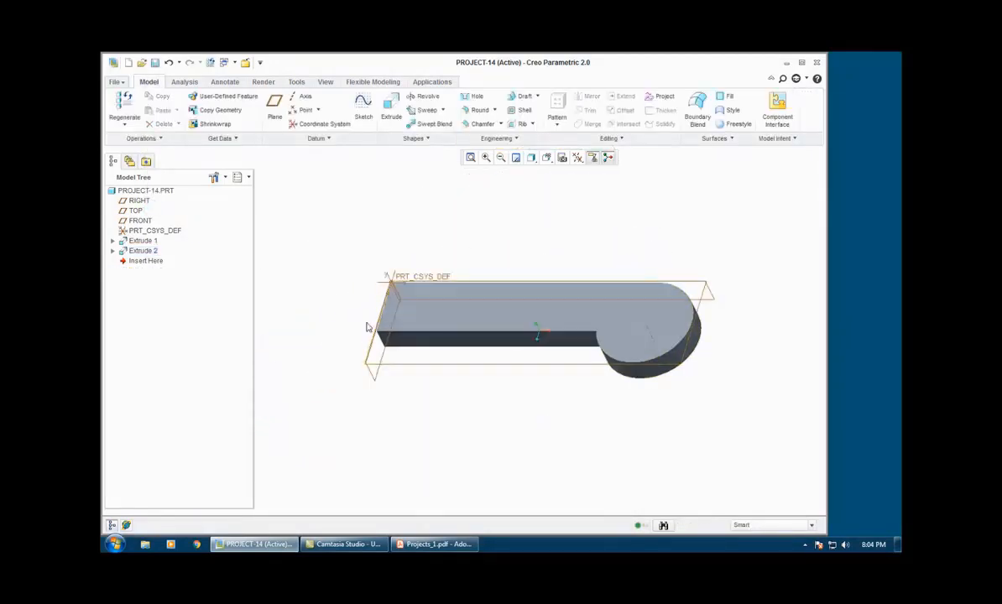
Consult the PDF drawing and round the inner corner edge between the bar and its circular end with a radius of 0.62.
click(467, 545)
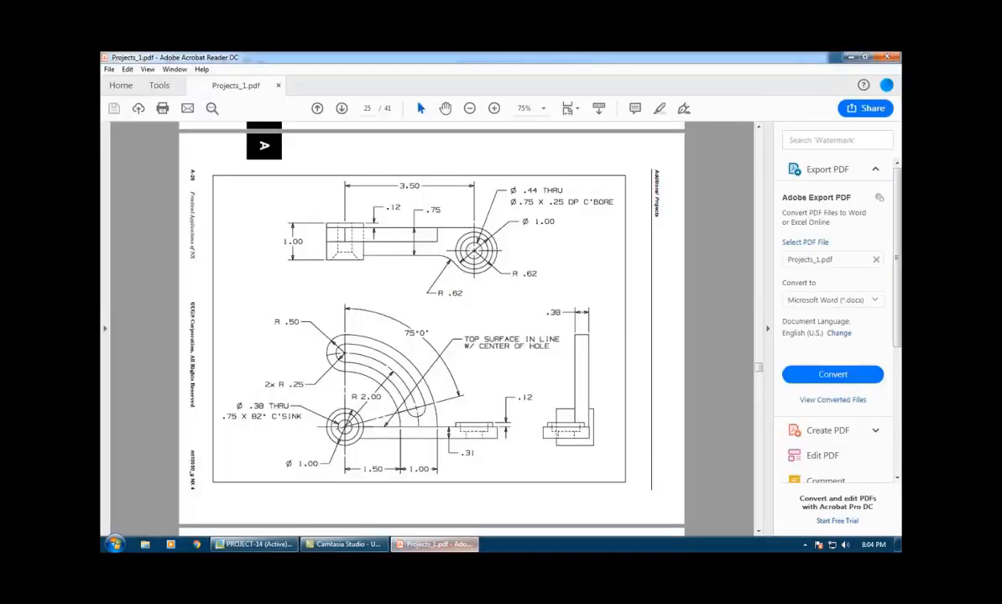
key(alt+Tab)
click(475, 110)
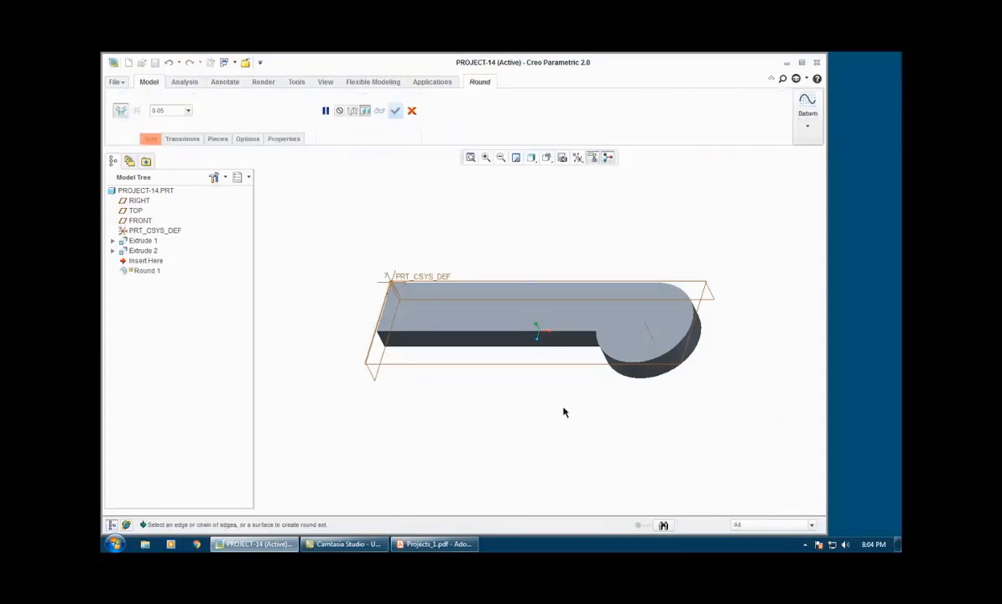
middle_drag(564, 411, 611, 390)
click(601, 346)
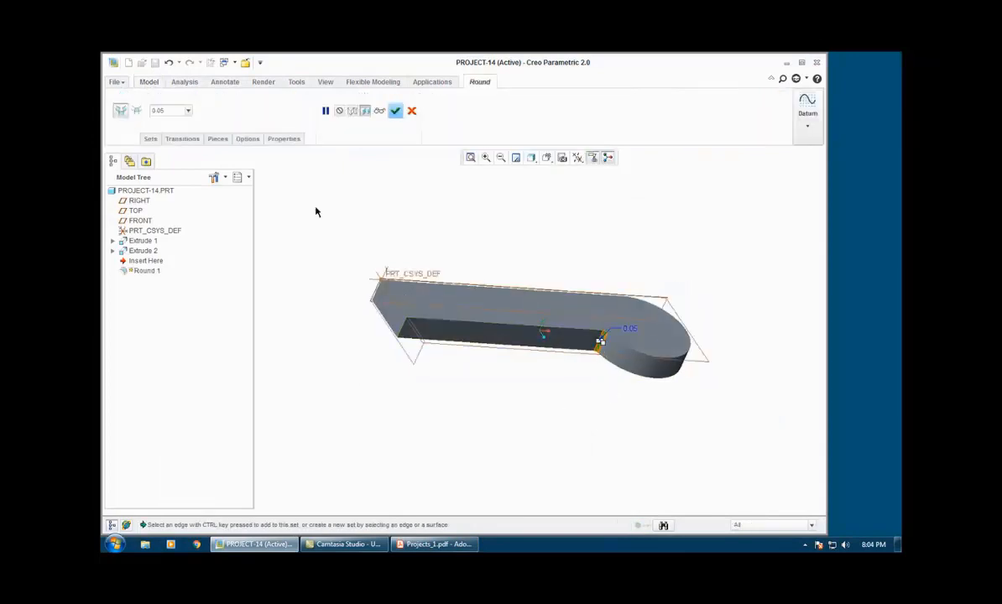
double_click(167, 113)
key(BackSpace)
text(.5)
key(Return)
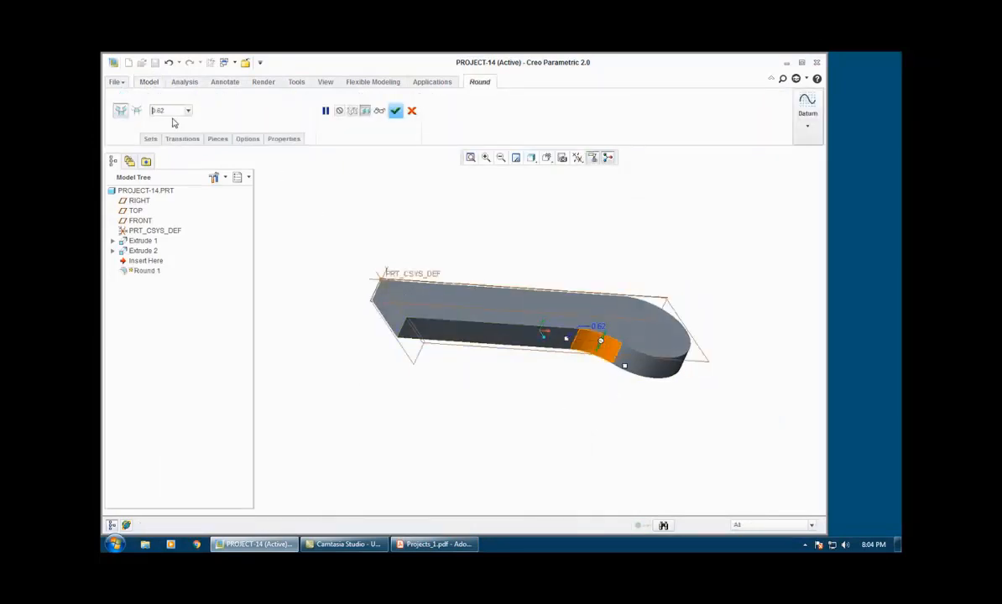
middle_click(407, 452)
middle_drag(418, 437, 374, 443)
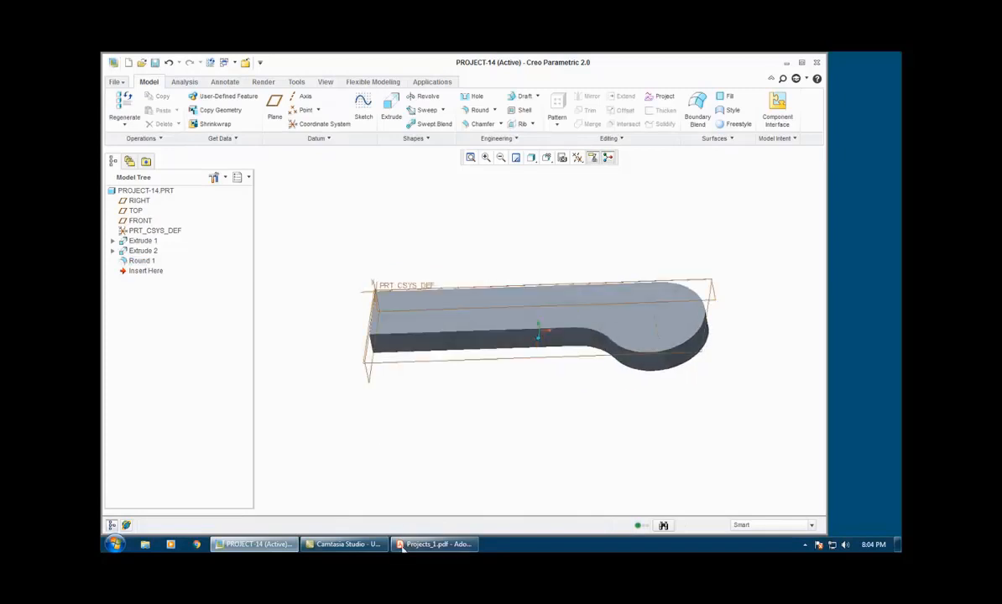
Consult the PDF drawing and start an Extrude sketch on the upper face, adding the circular end's surface as a reference.
click(407, 546)
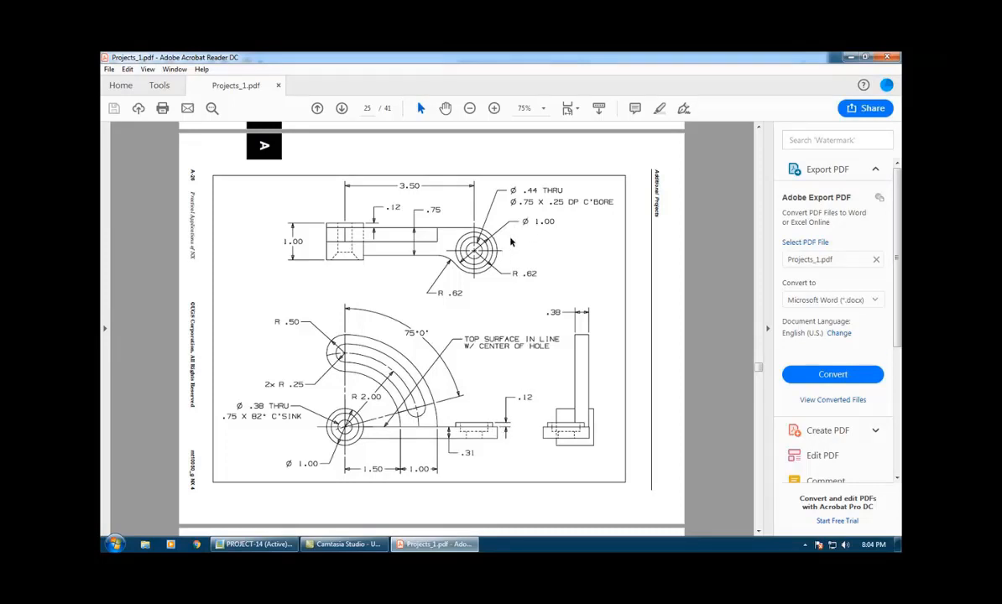
click(456, 544)
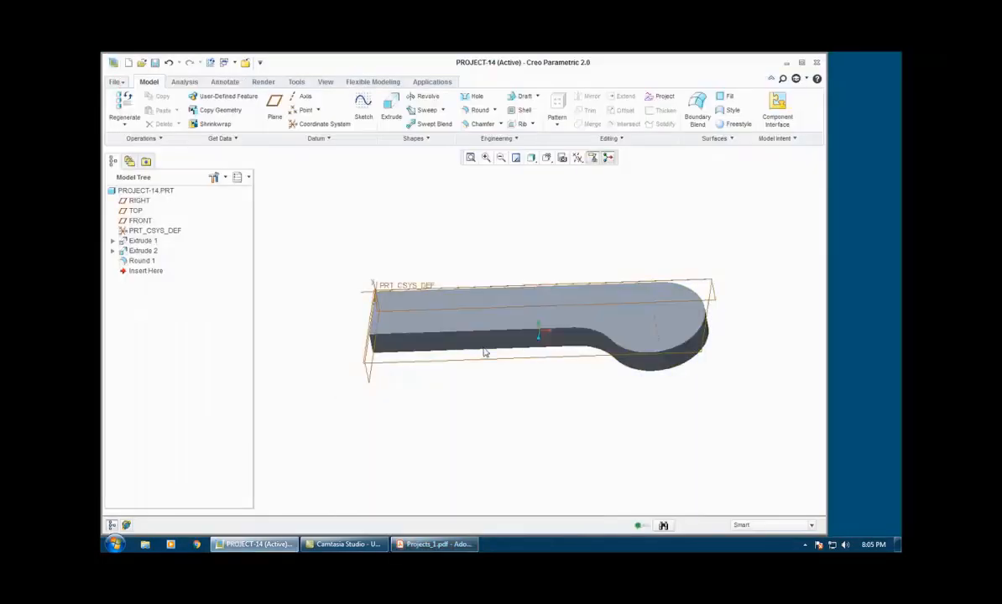
click(389, 107)
click(642, 325)
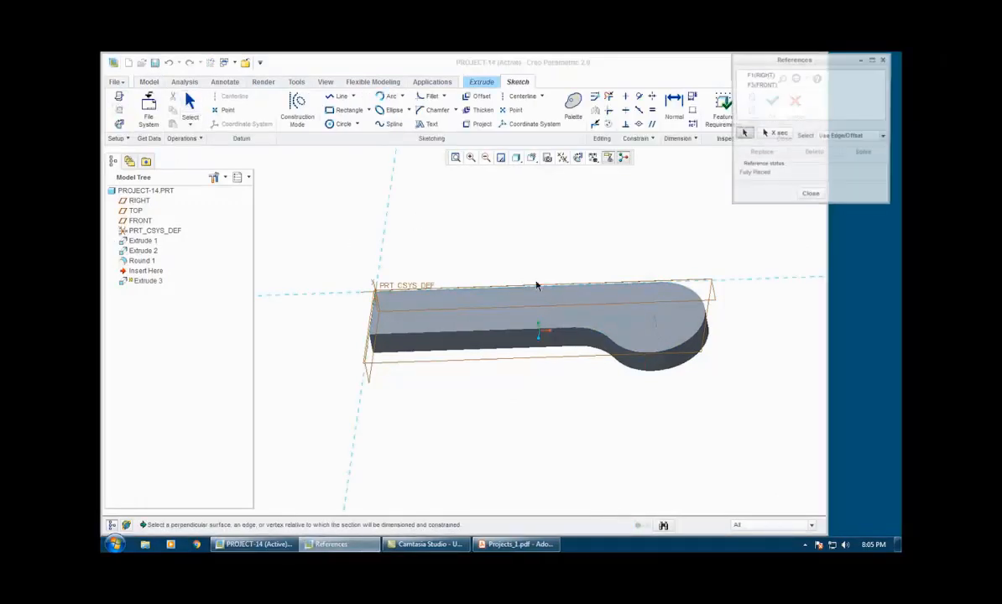
click(686, 346)
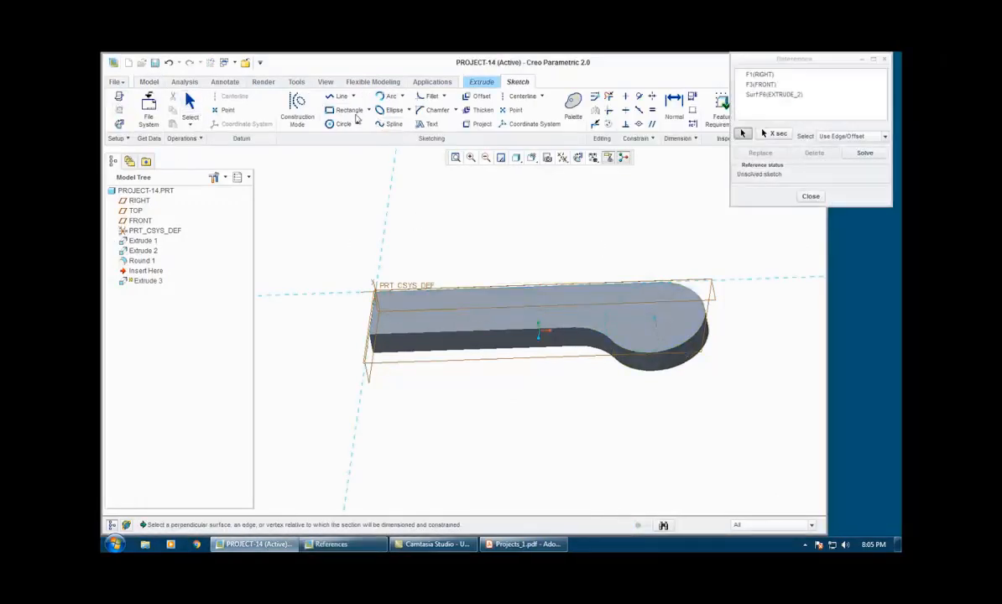
click(810, 197)
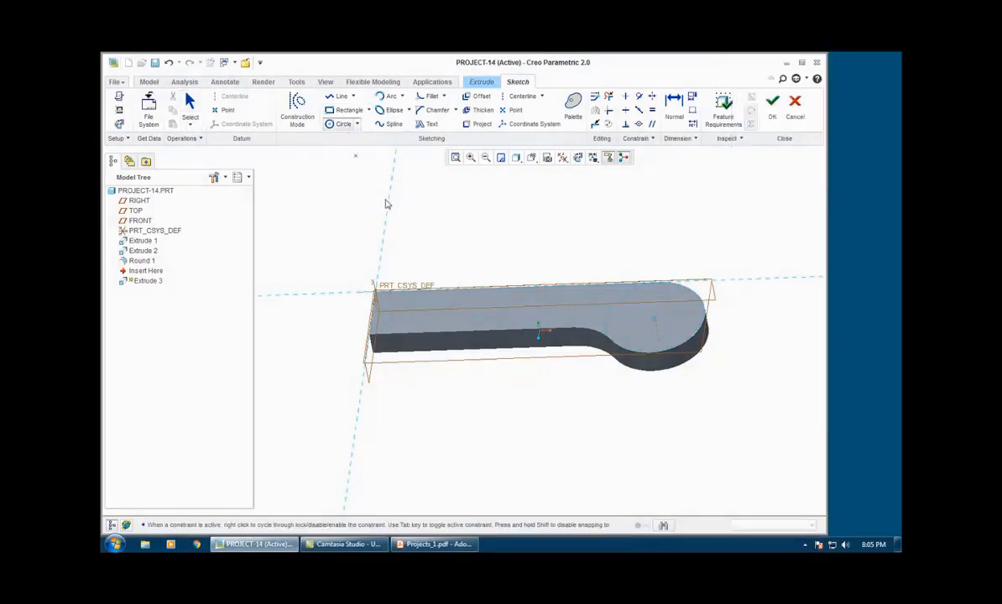
Sketch a circle concentric with the bar's rounded end and set its diameter to 1.
click(656, 319)
click(684, 323)
middle_click(605, 383)
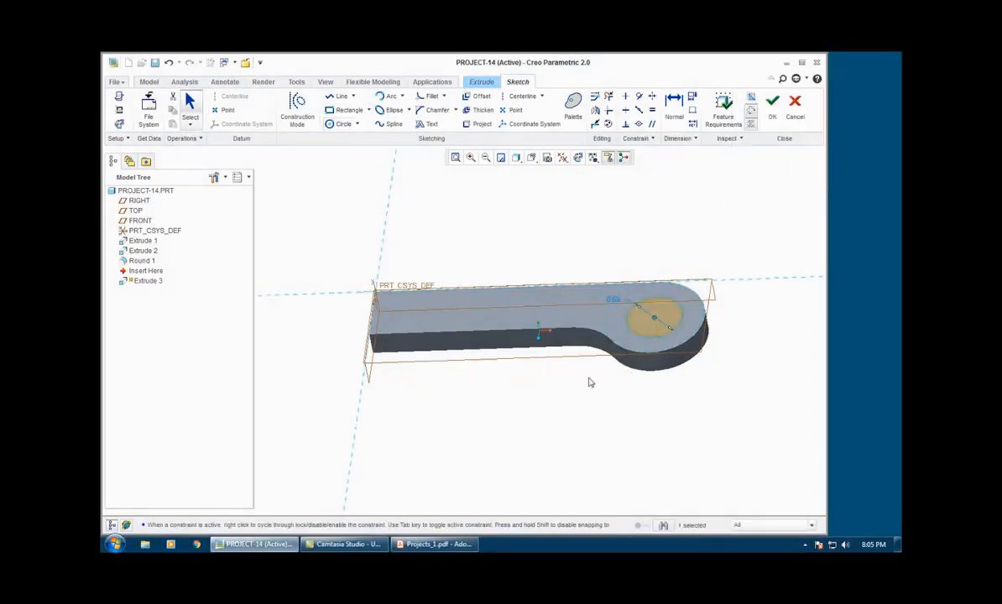
double_click(619, 303)
text(1)
key(Return)
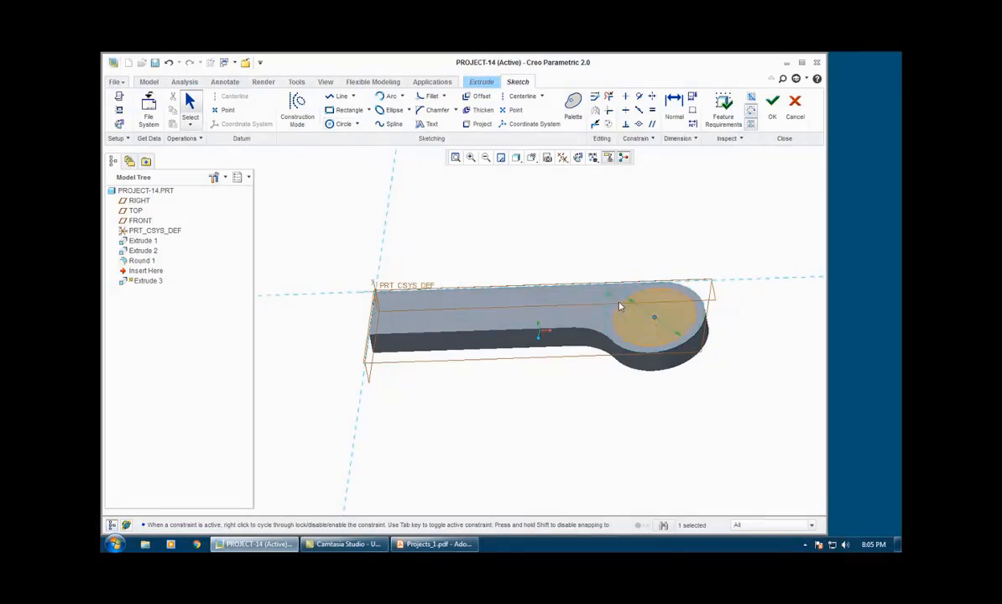
Finish the sketch and extrude the circle 0.12 upward as a raised boss.
click(772, 106)
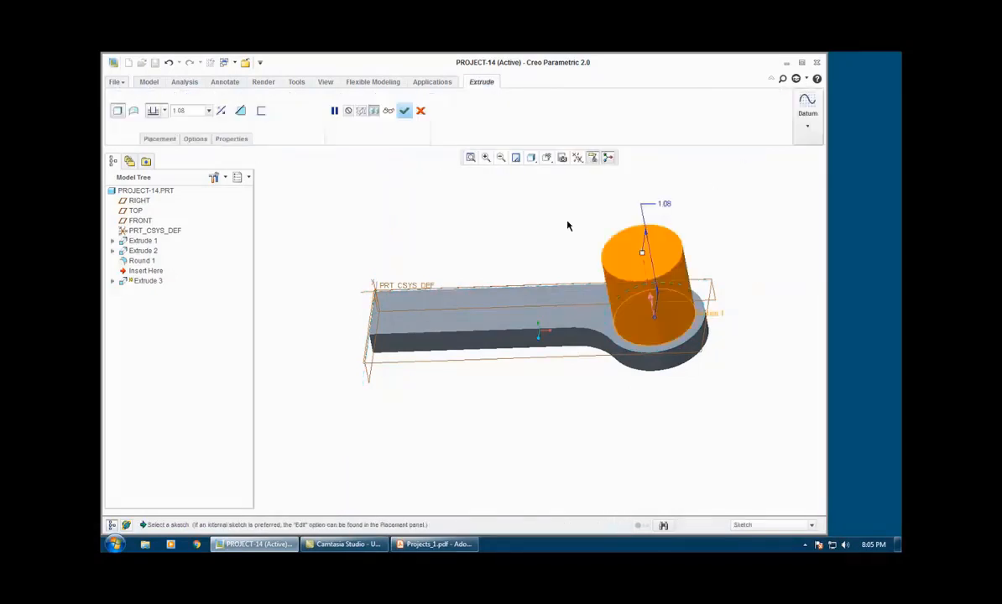
double_click(195, 110)
text(0.12)
key(Return)
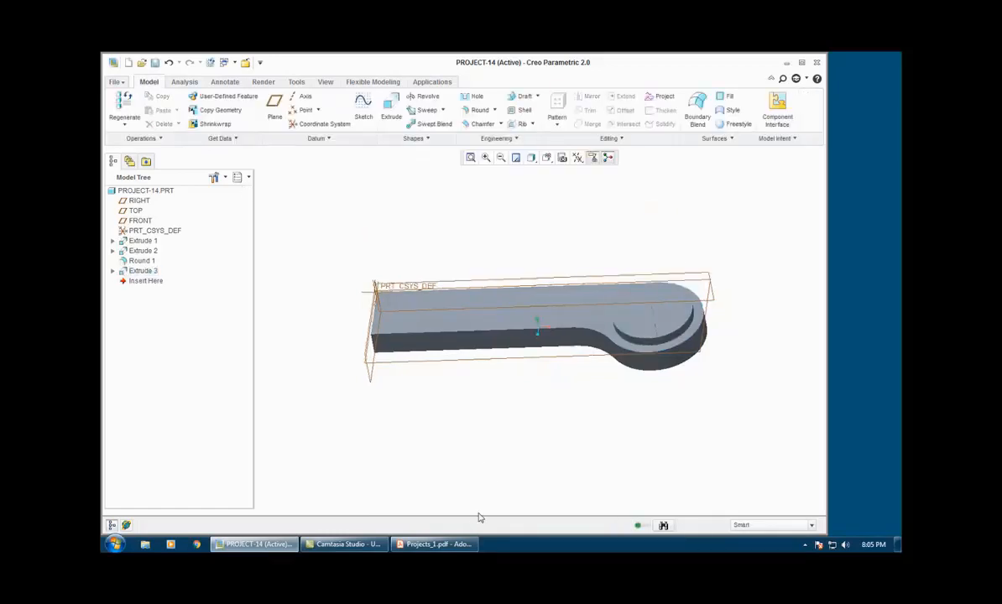
Change the model's display style to Shading With Edges and inspect the part from another angle.
click(531, 158)
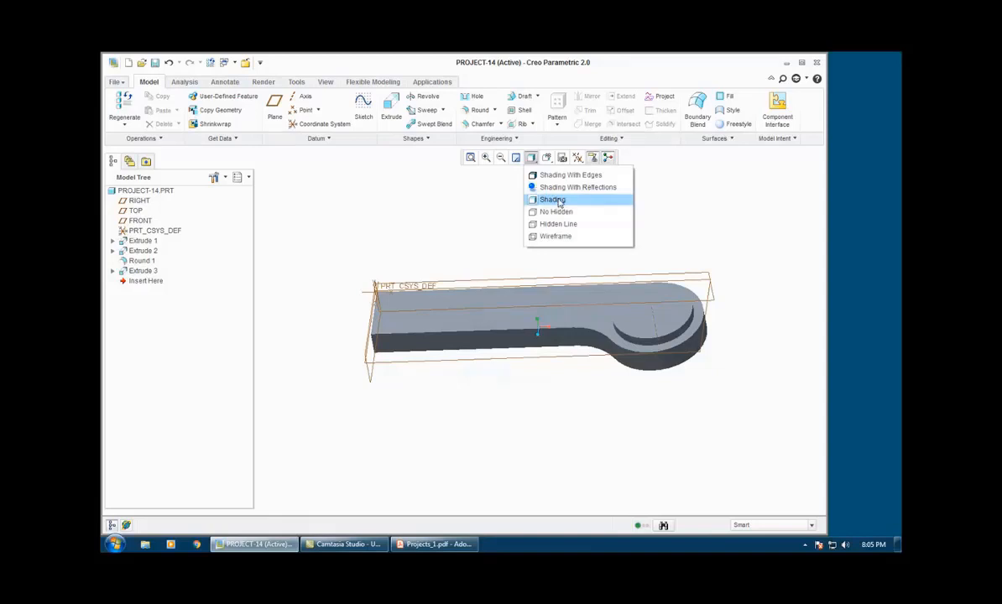
click(559, 200)
click(531, 158)
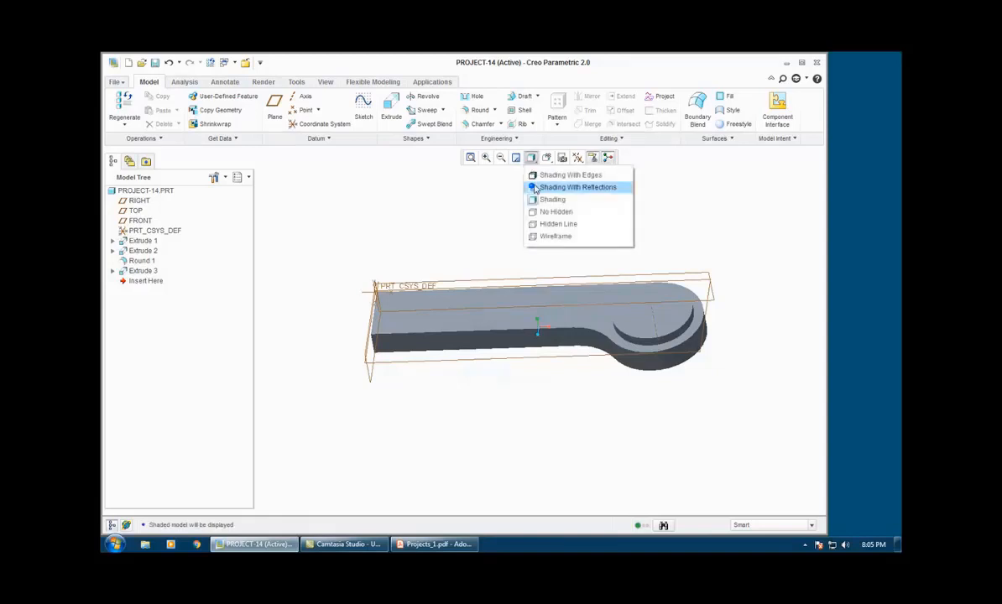
click(554, 175)
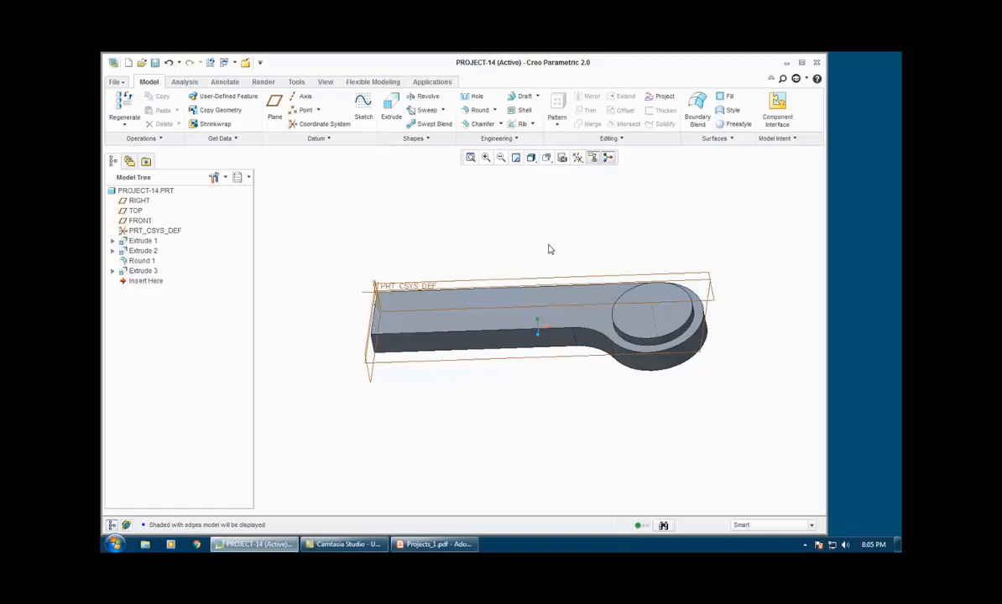
middle_drag(549, 249, 585, 353)
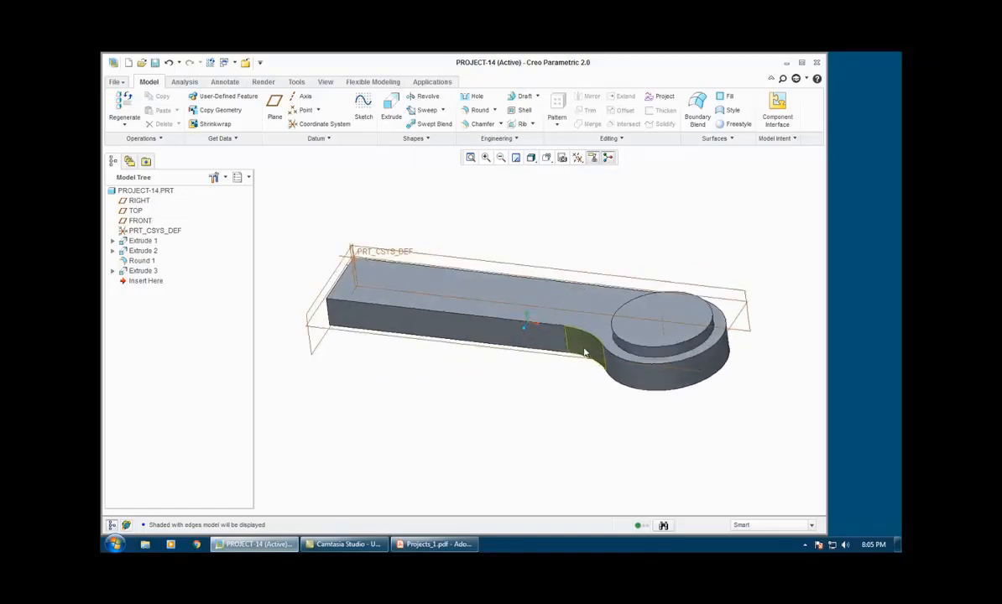
Examine the PDF drawing's front view around the countersunk hole and curved slotted arm, and return to the part.
click(468, 545)
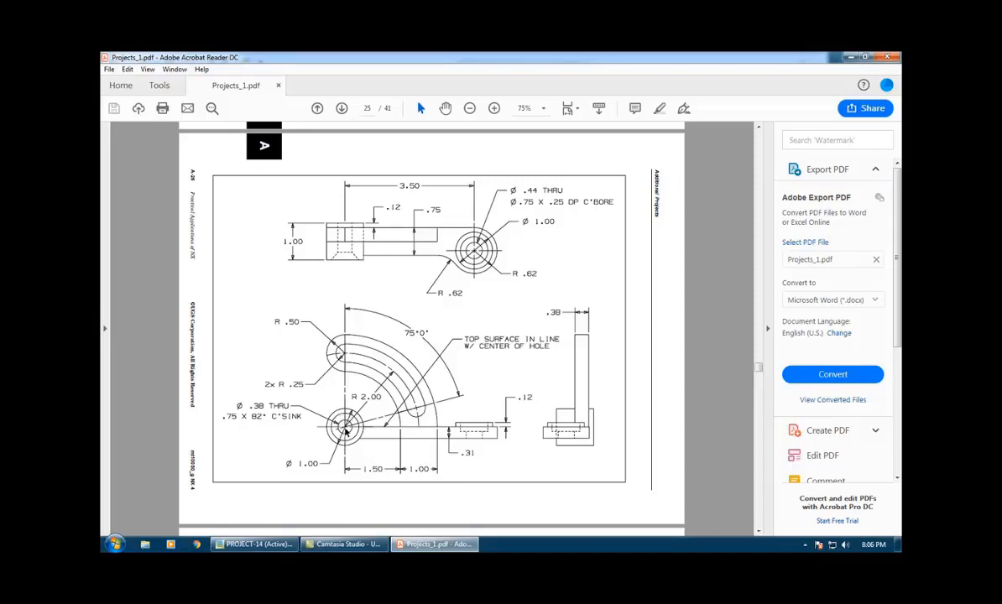
click(418, 545)
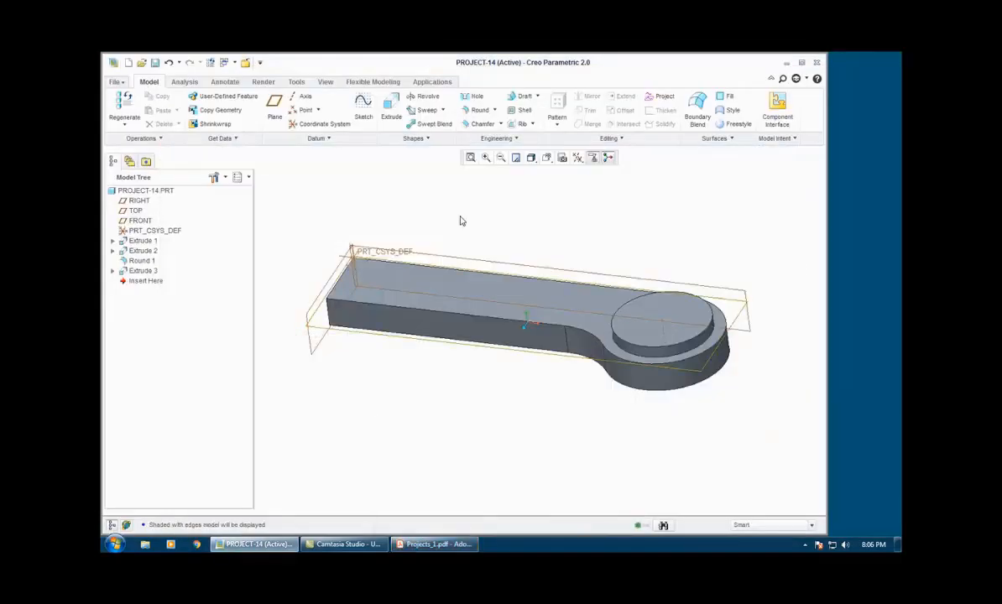
Start an extrusion on the FRONT plane and sketch a circle centred on the origin at the bar's square end, using the drawing's 1.00 diameter.
click(391, 109)
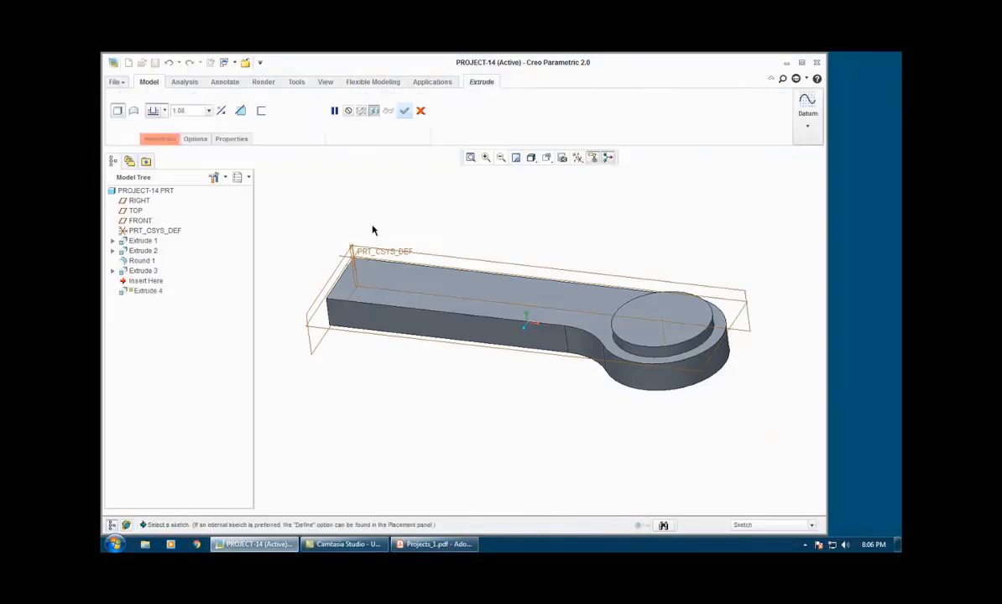
click(749, 327)
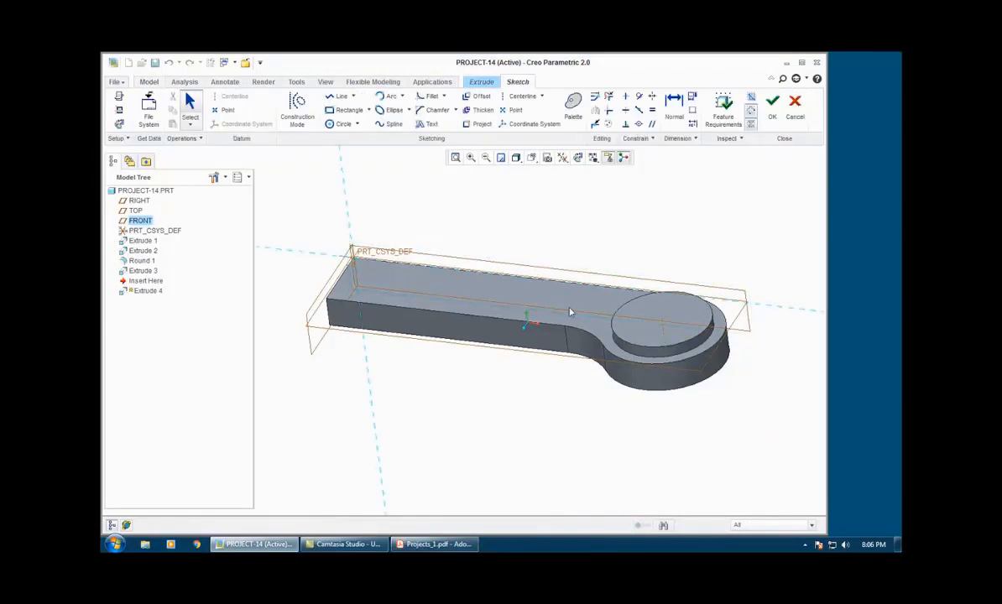
click(337, 124)
click(354, 255)
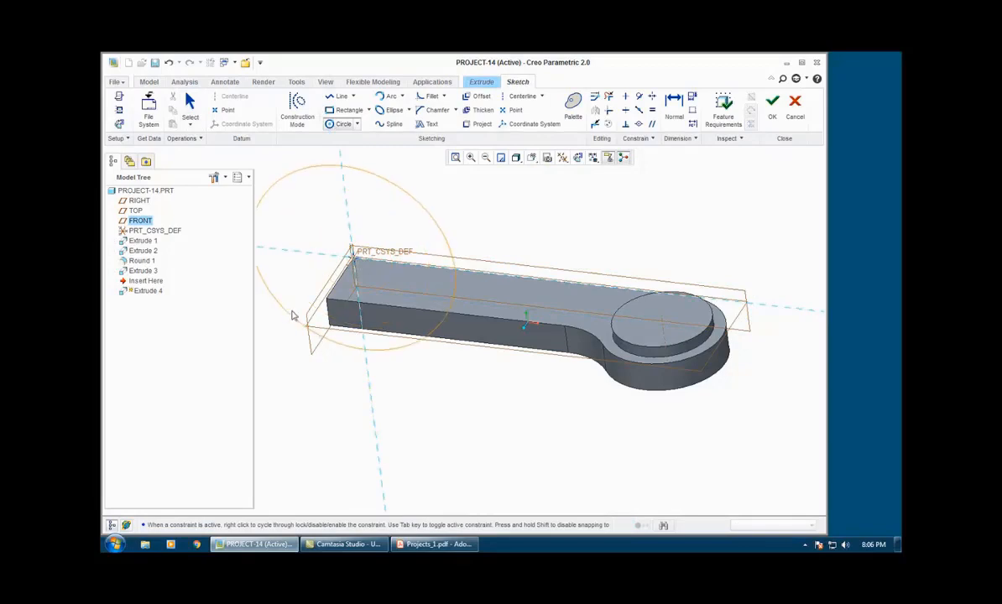
click(299, 290)
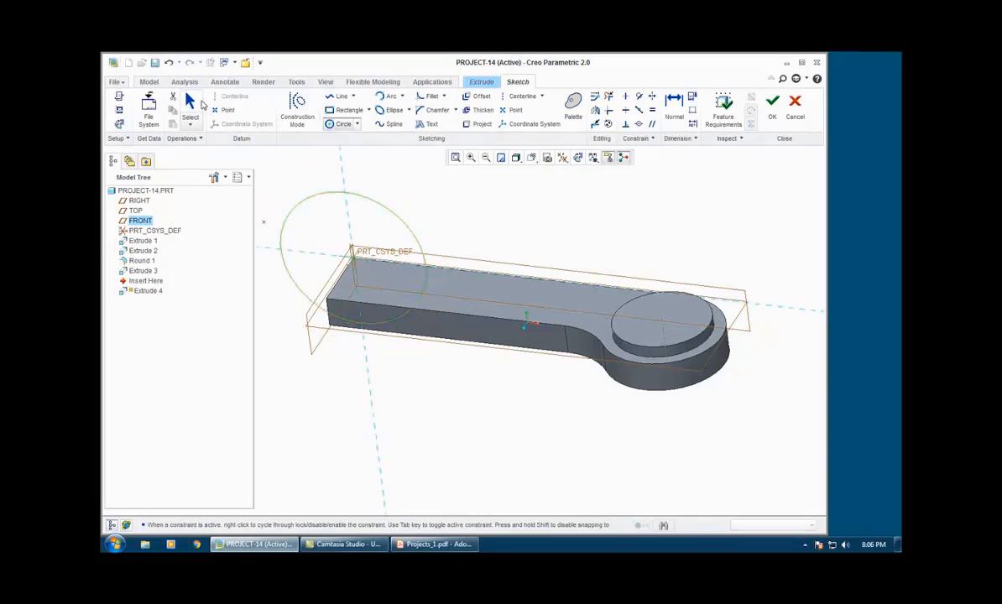
click(193, 102)
click(441, 545)
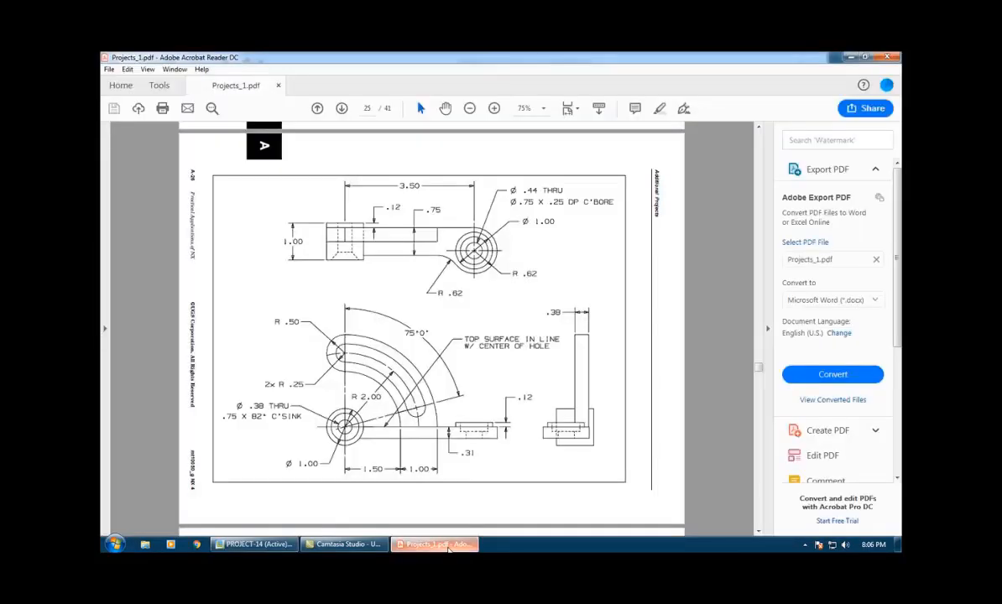
click(447, 545)
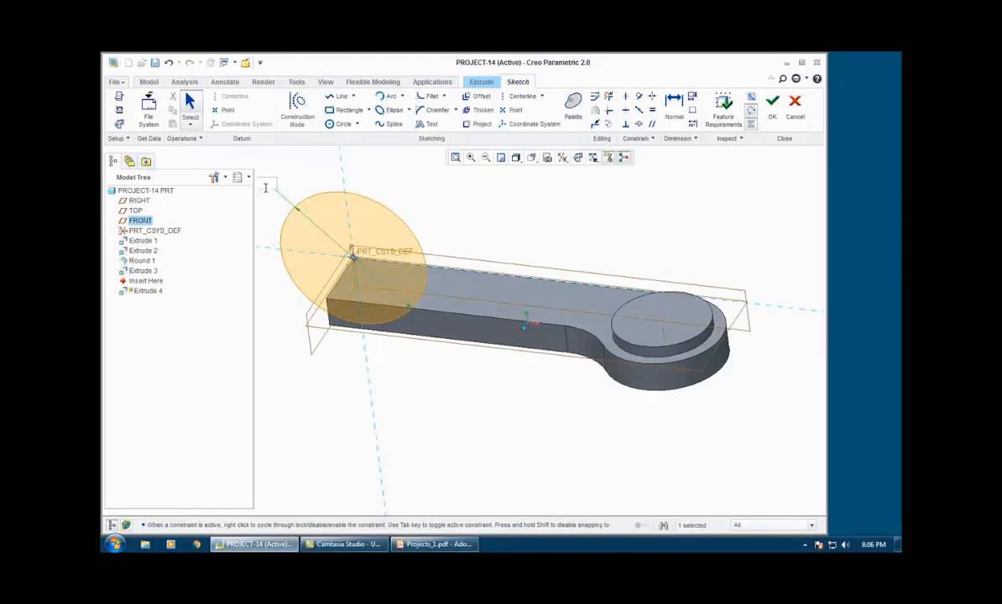
Finish the circle sketch and set the cylinder's first-side extrusion depth to 1-.12.
click(769, 107)
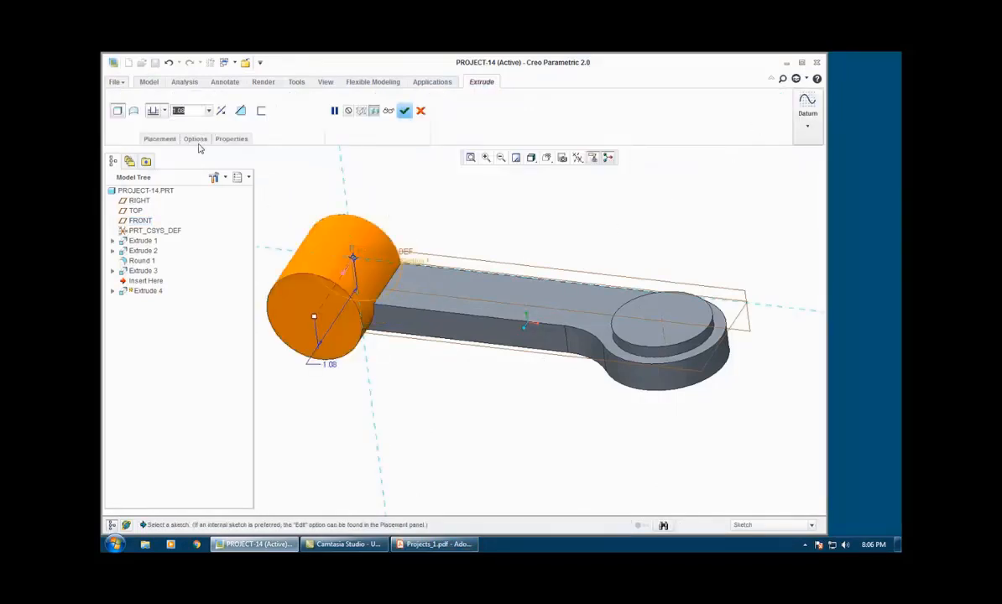
text(1-.1)
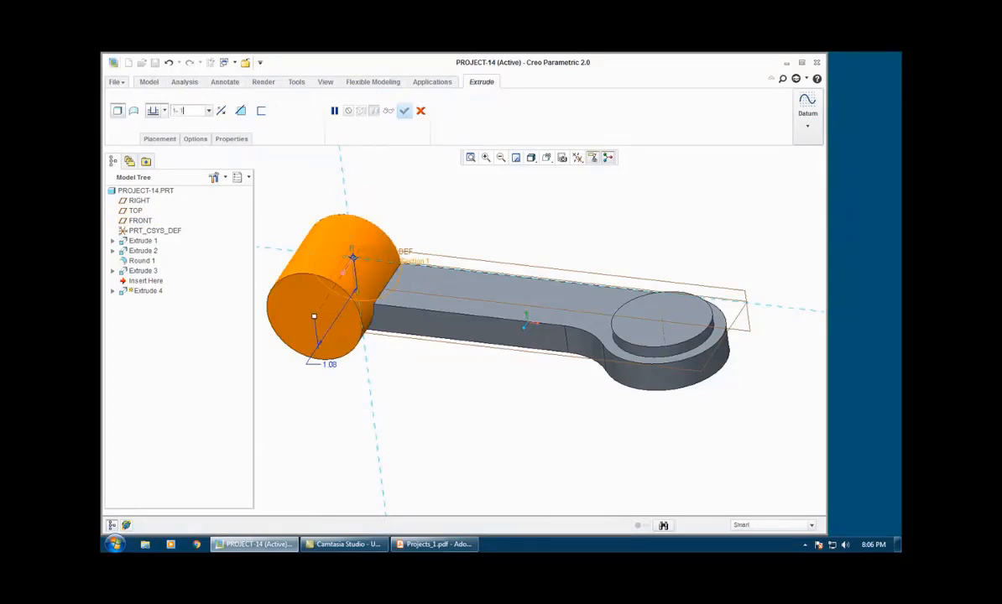
text(2)
key(Return)
middle_drag(396, 380, 394, 386)
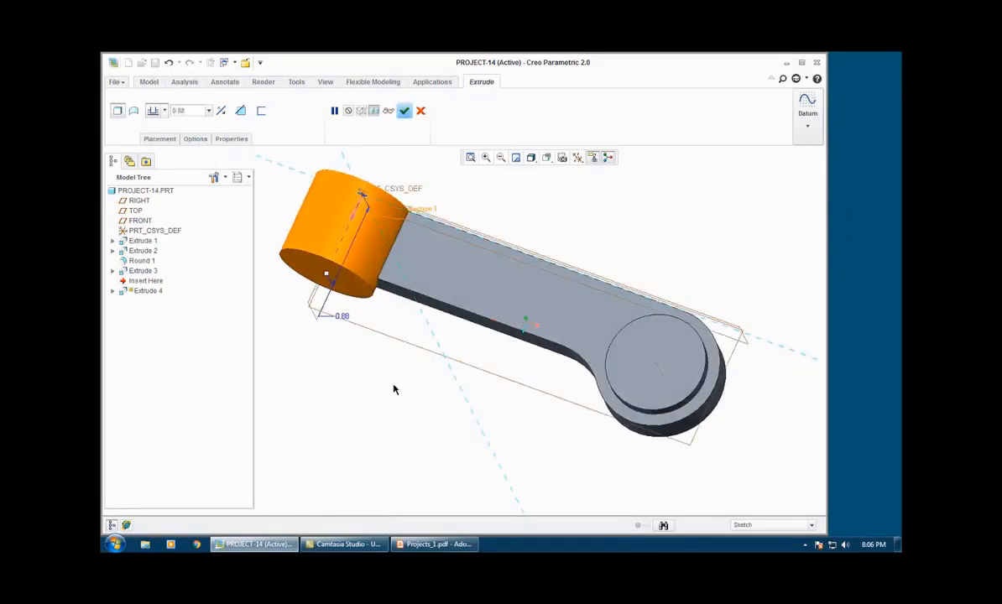
shift+middle_drag(407, 219, 422, 271)
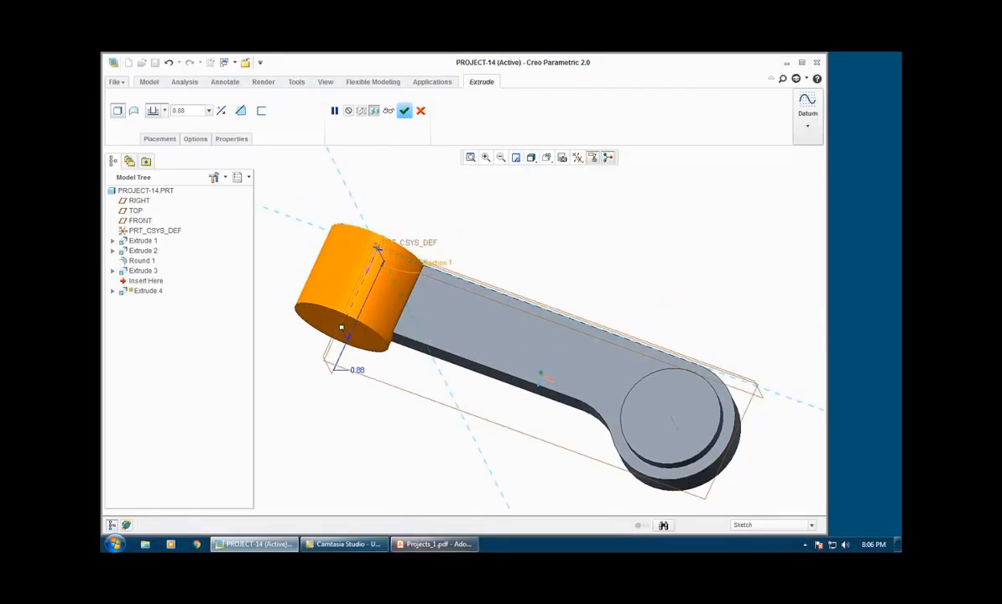
Check the hub's height in the PDF drawing, add a blind second-side depth of 0.12, and complete the cylinder extrusion.
click(432, 544)
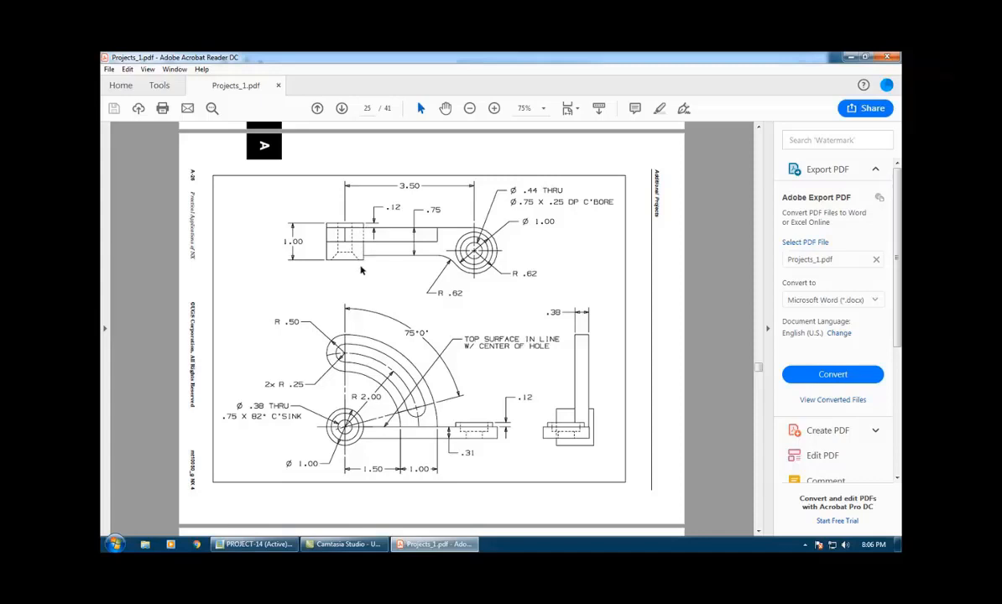
key(alt+Tab)
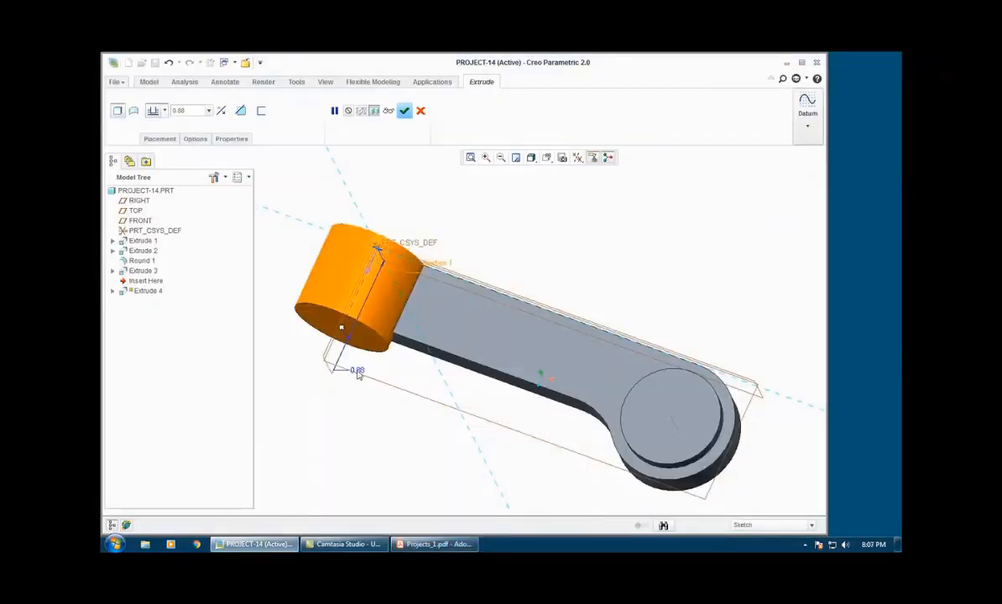
click(195, 139)
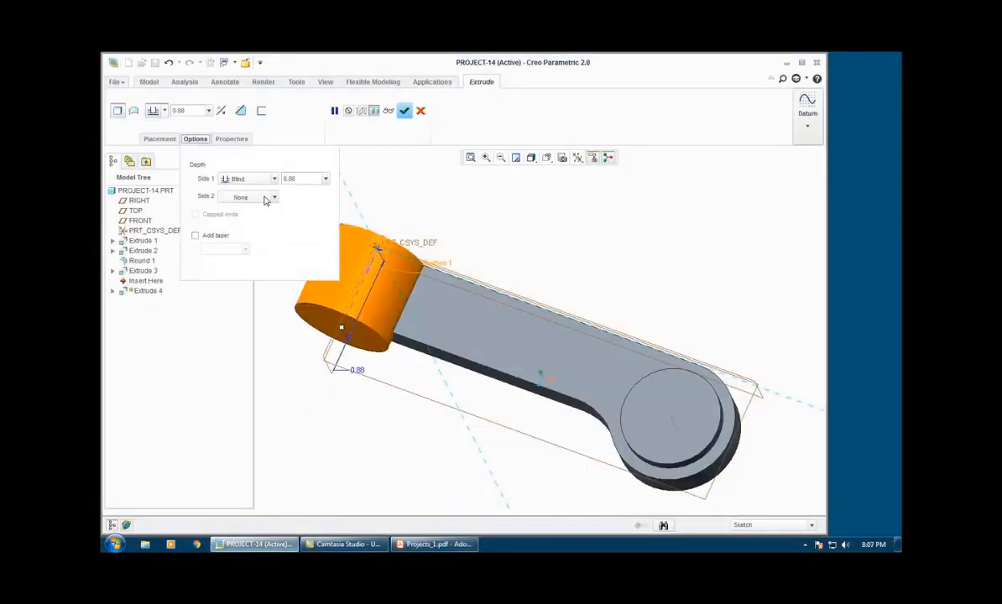
click(267, 198)
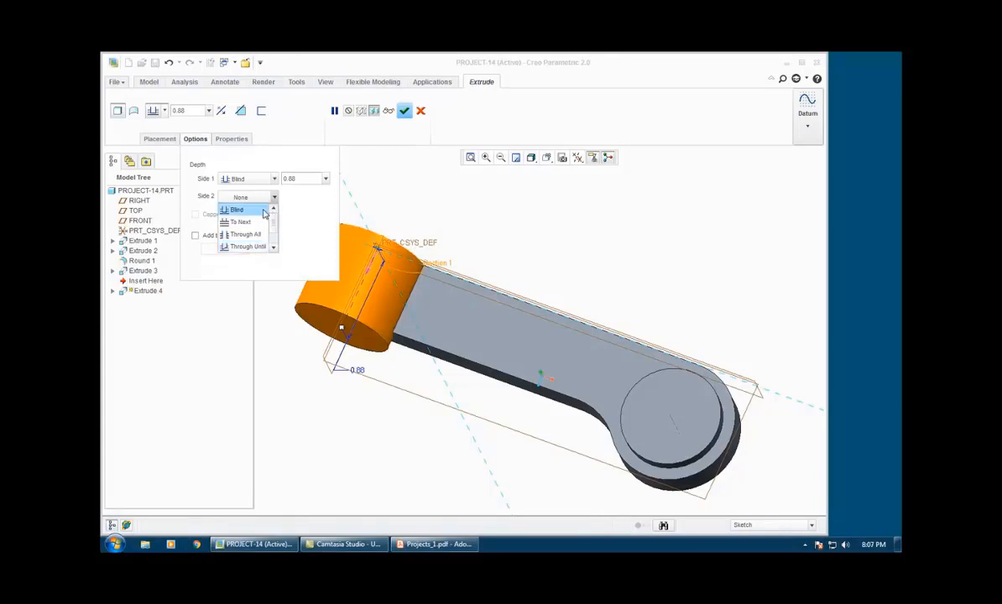
click(264, 211)
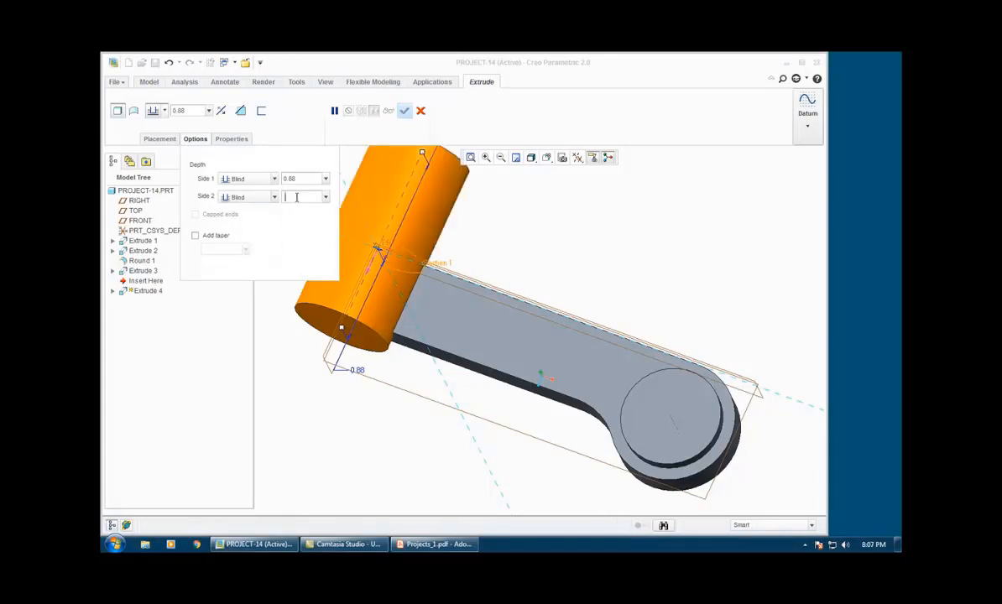
text(0.12)
key(Return)
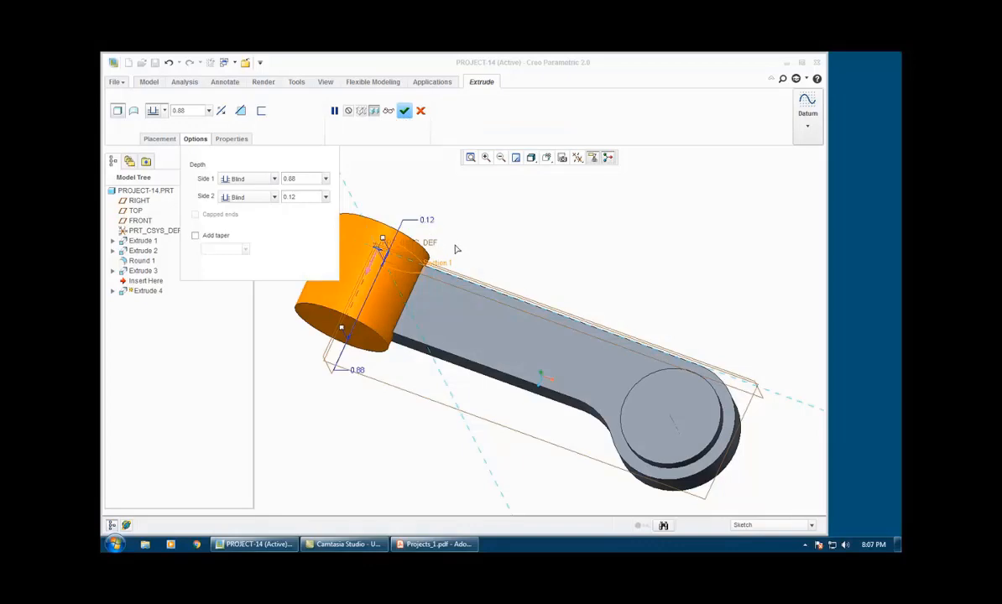
middle_drag(497, 247, 508, 288)
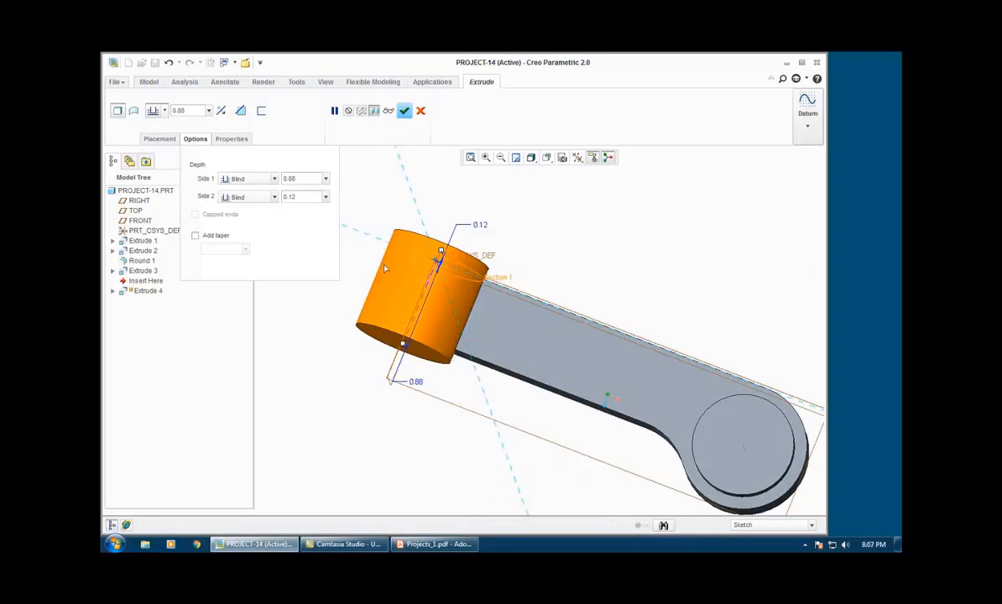
click(404, 110)
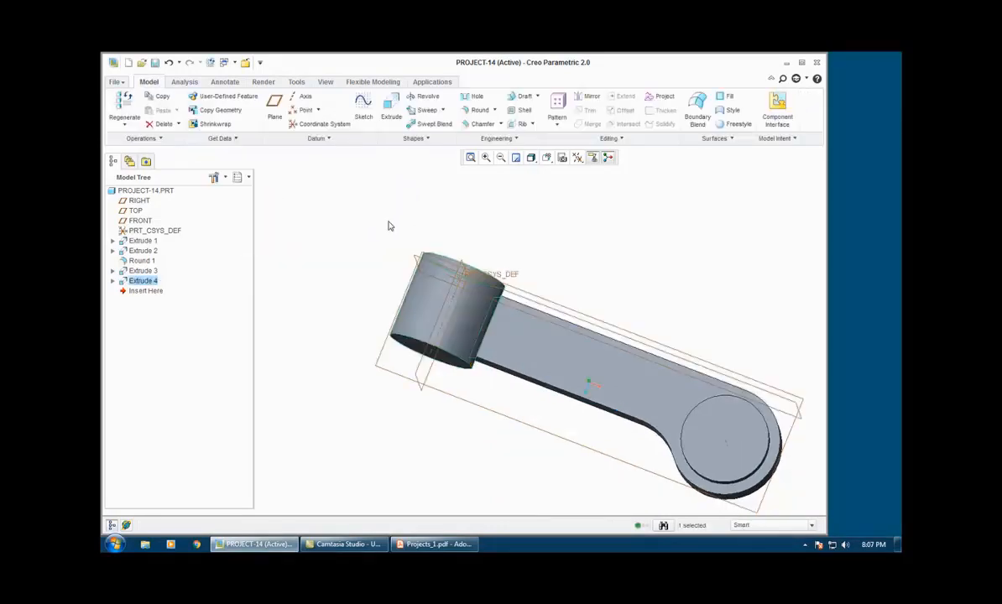
Check the hole callout in the PDF drawing, then start a hole on the raised boss's top face, coaxial with the boss.
middle_drag(389, 224, 360, 239)
click(435, 544)
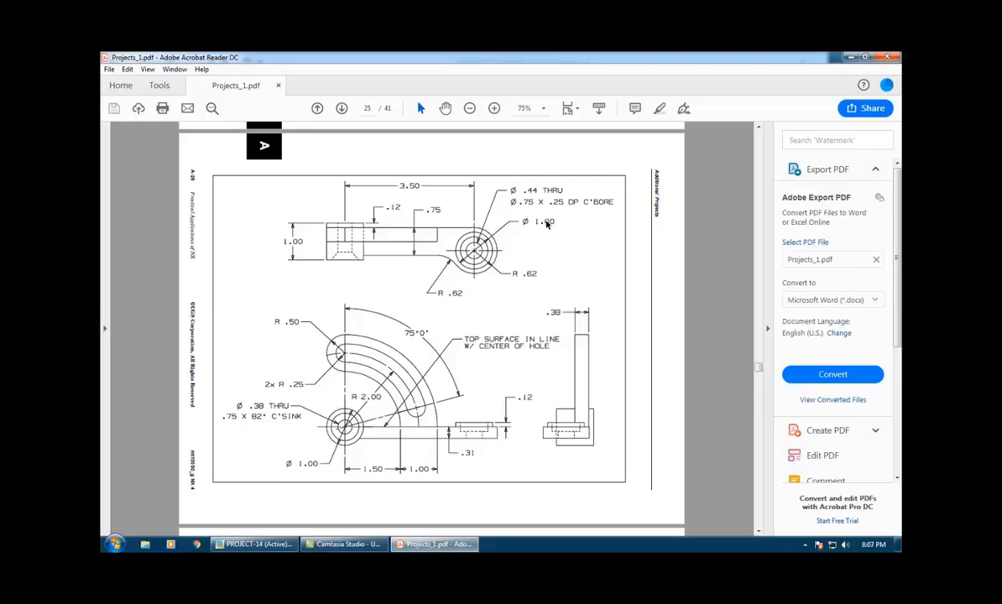
click(435, 544)
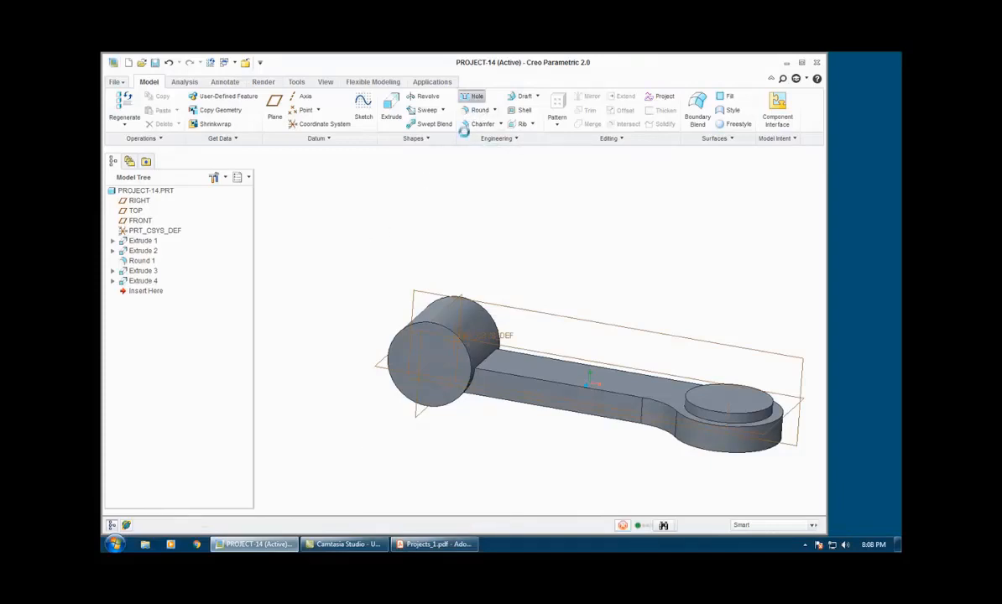
click(472, 97)
shift+middle_drag(534, 299, 497, 284)
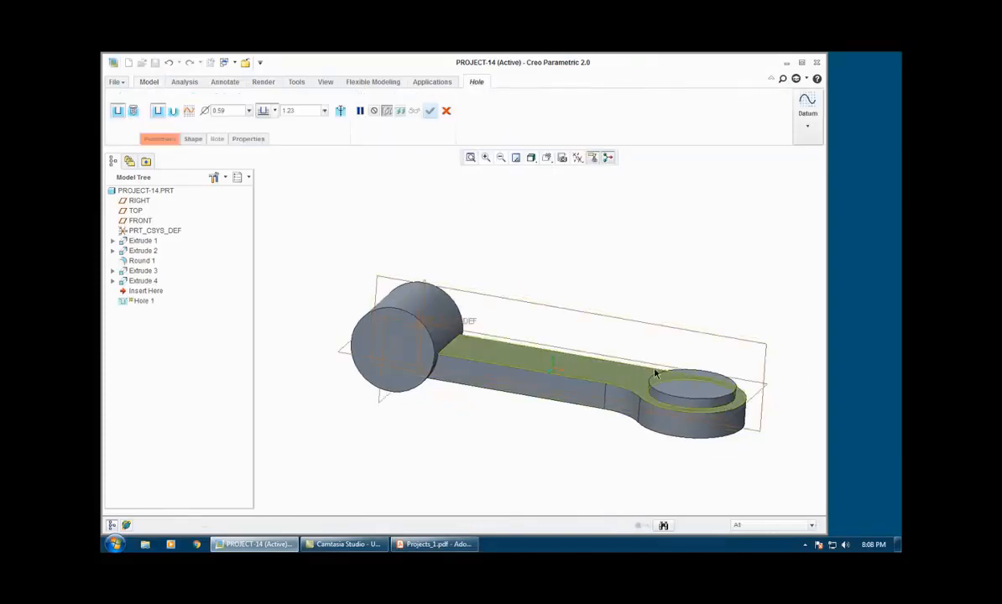
click(693, 391)
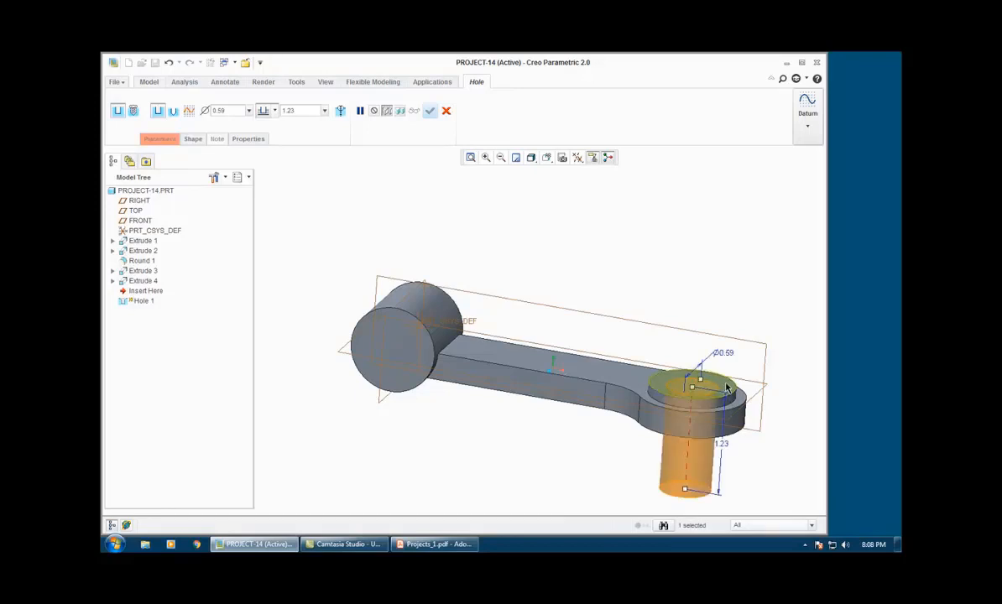
ctrl+click(726, 387)
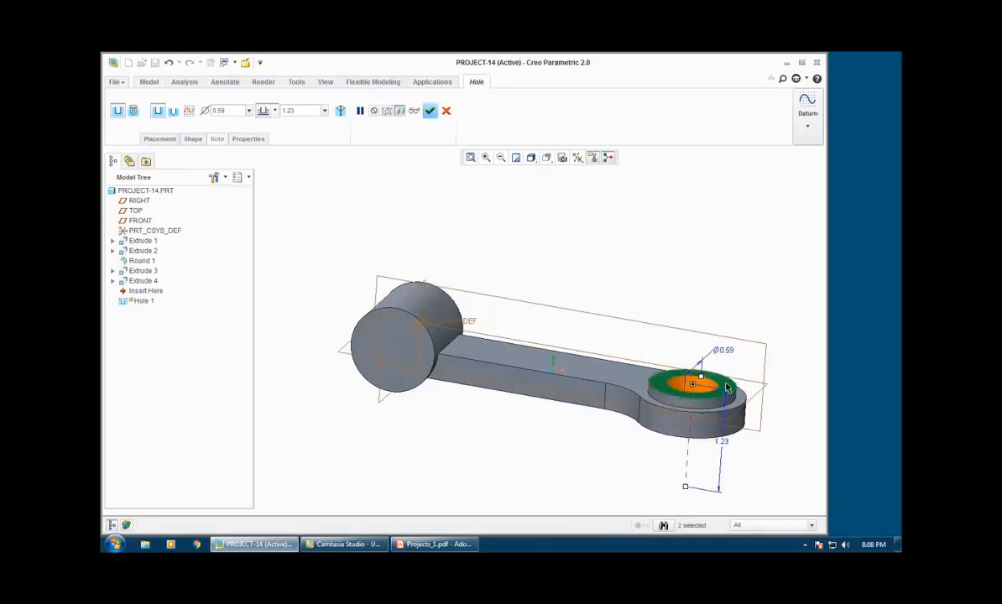
Give the boss hole a standard drill profile with a counterbore and set its drill diameter to .44.
click(173, 112)
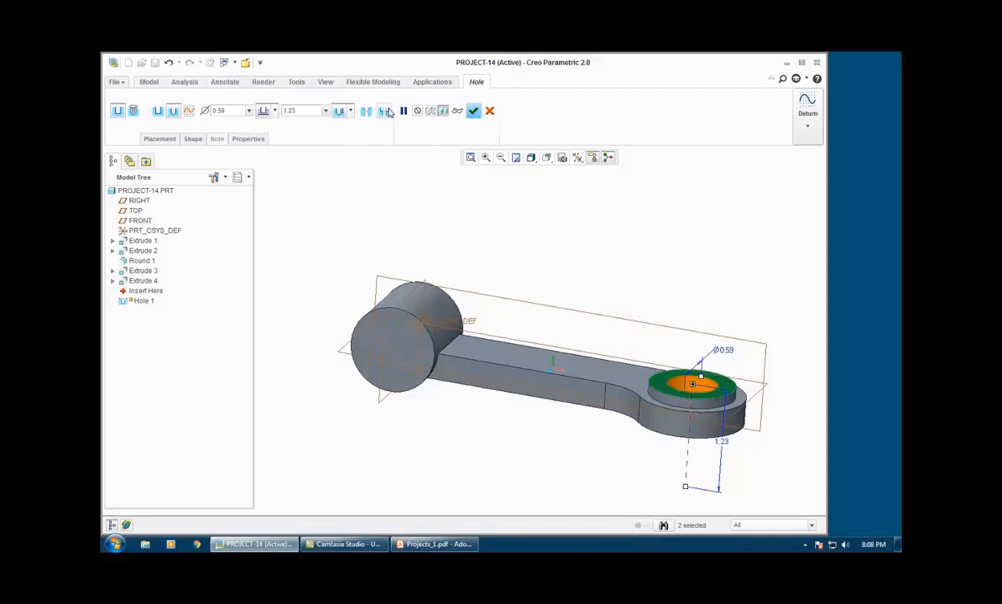
click(385, 112)
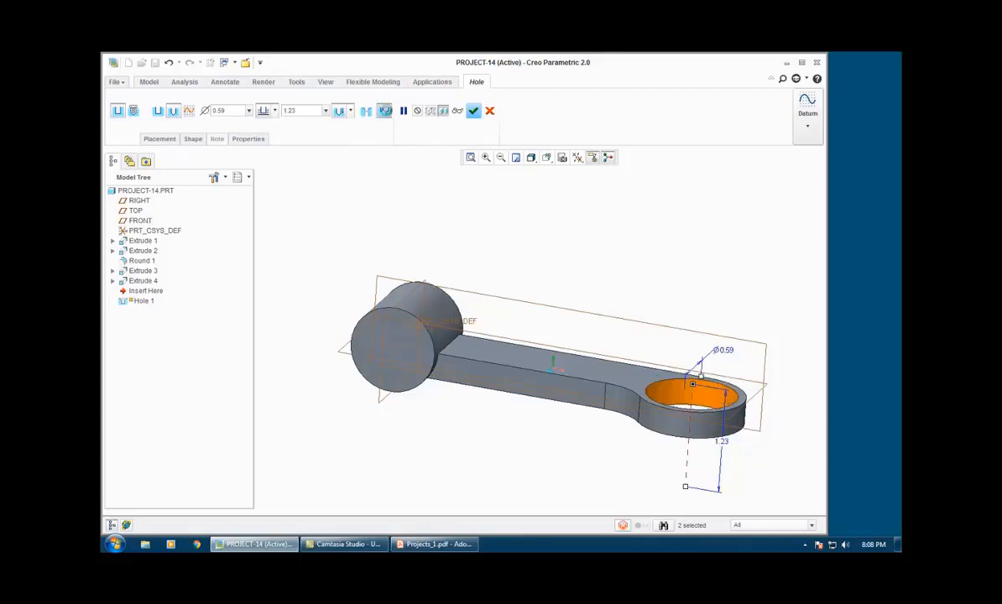
click(192, 139)
double_click(217, 239)
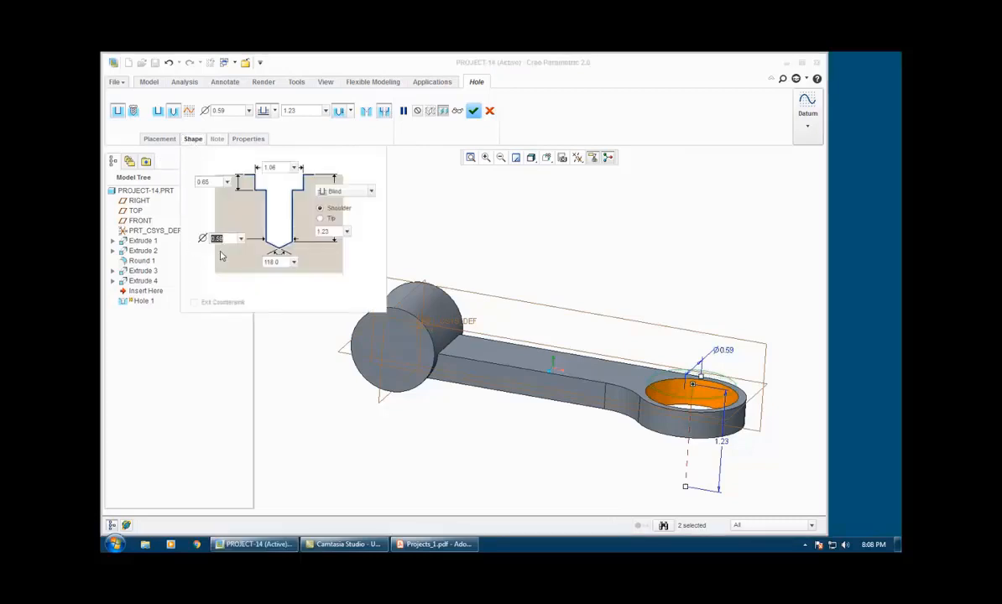
text(.44)
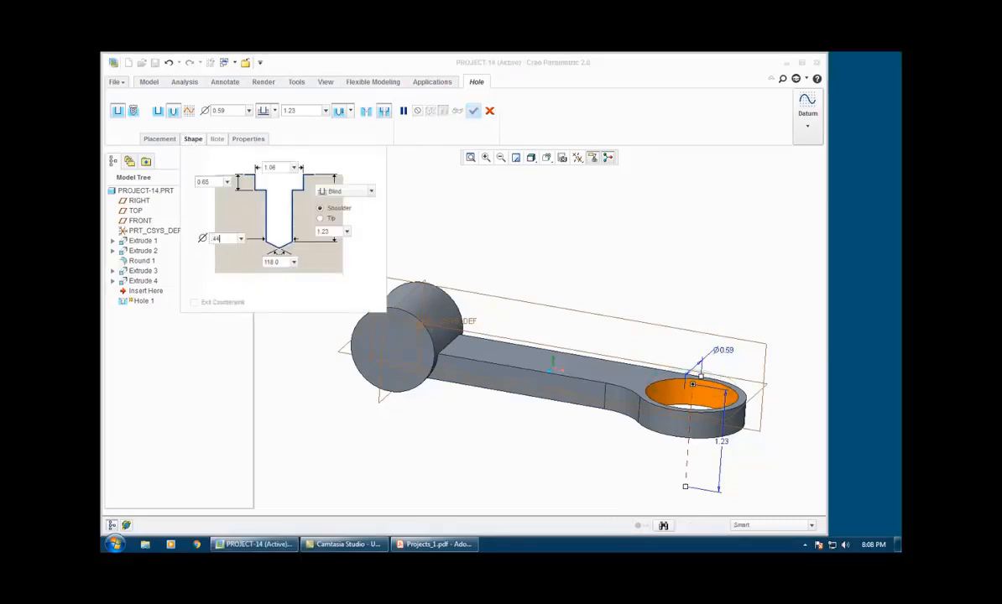
key(Return)
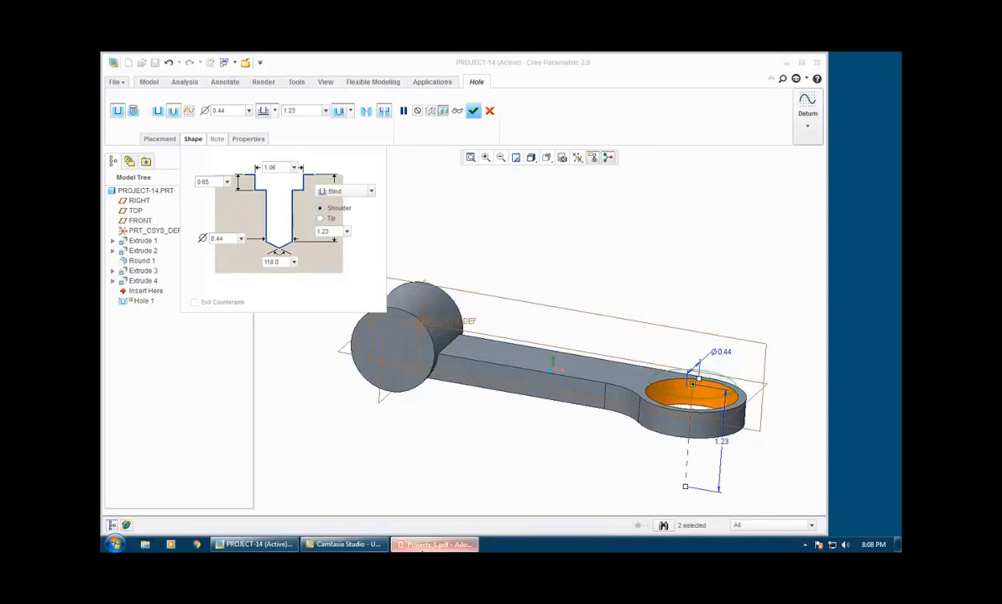
Check the counterbore callout in the PDF drawing and set the hole's counterbore diameter to 0.75.
click(435, 544)
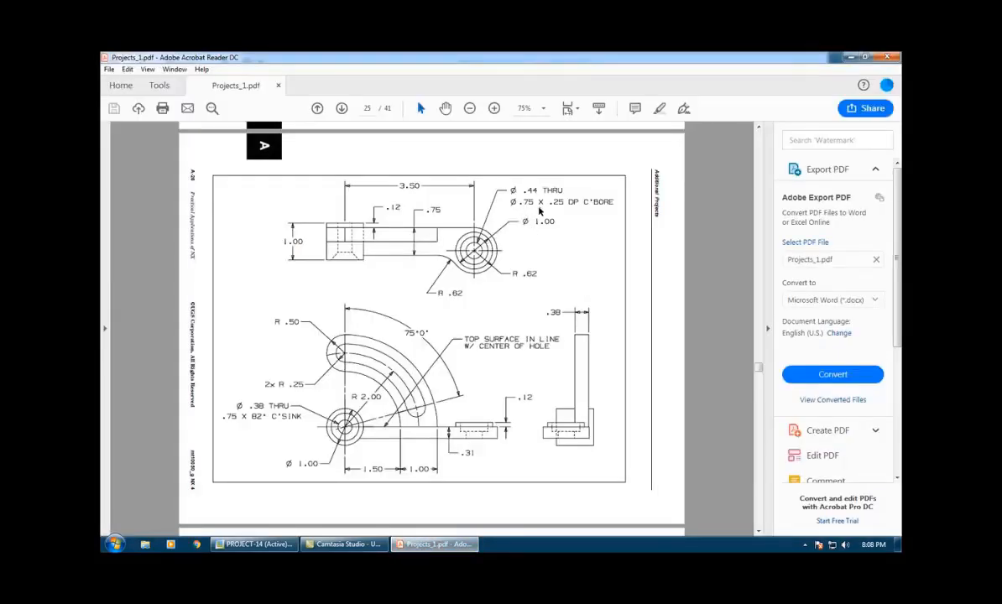
click(450, 544)
double_click(222, 182)
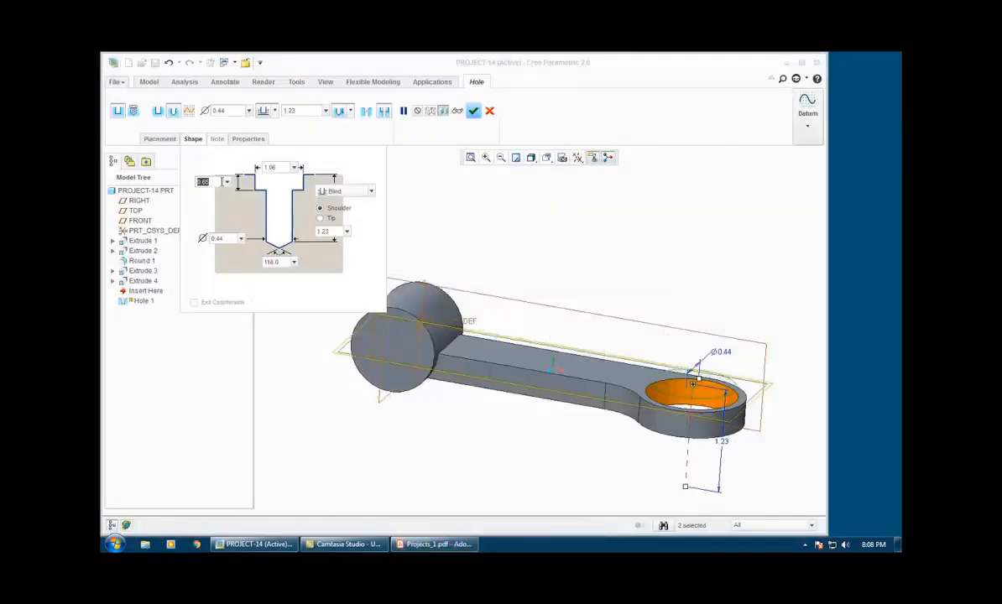
key(BackSpace)
text(0.85)
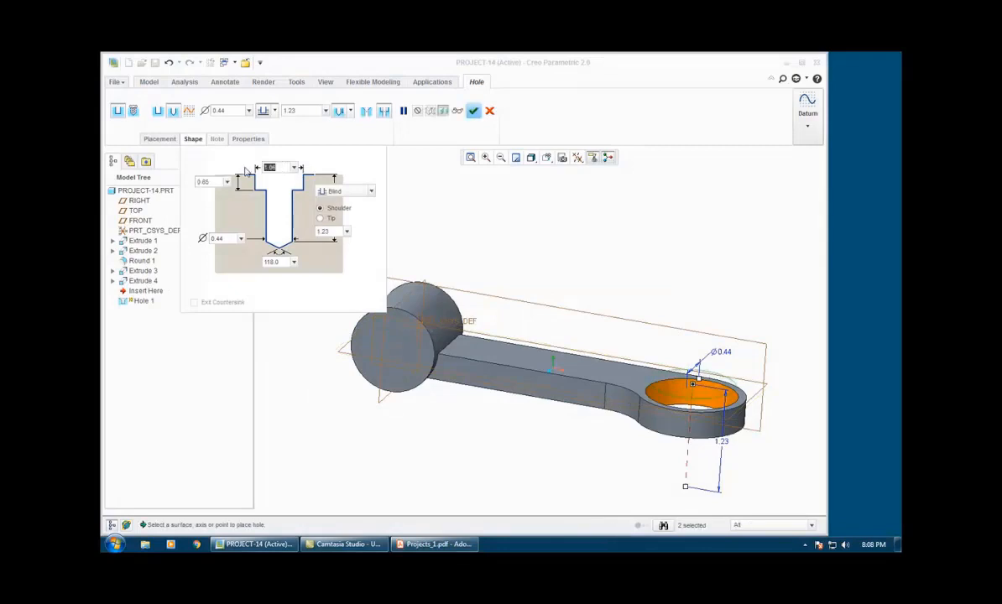
key(Return)
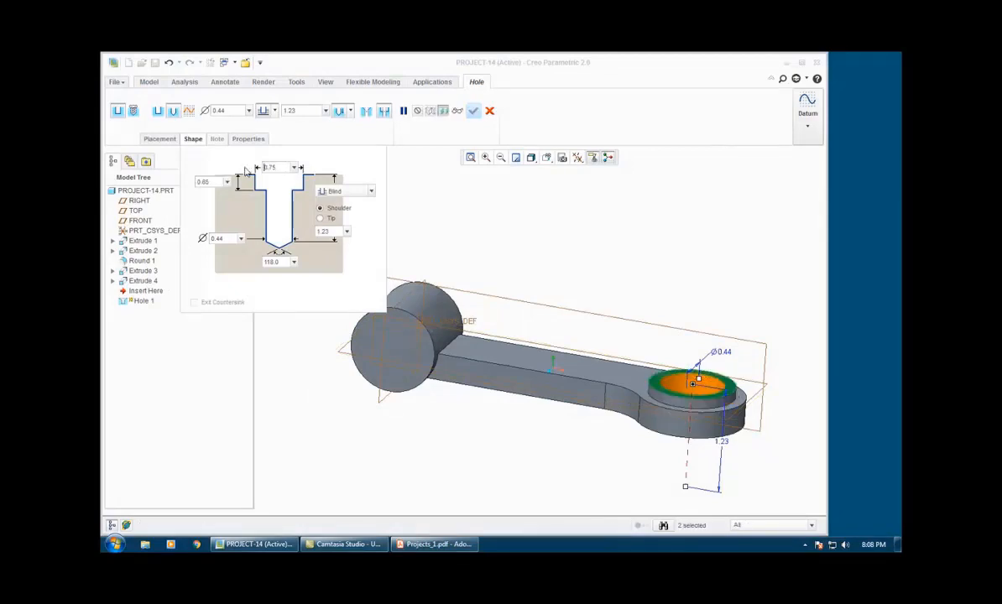
Recheck the callout in the PDF drawing and set the hole's counterbore depth to .25.
double_click(222, 182)
click(434, 543)
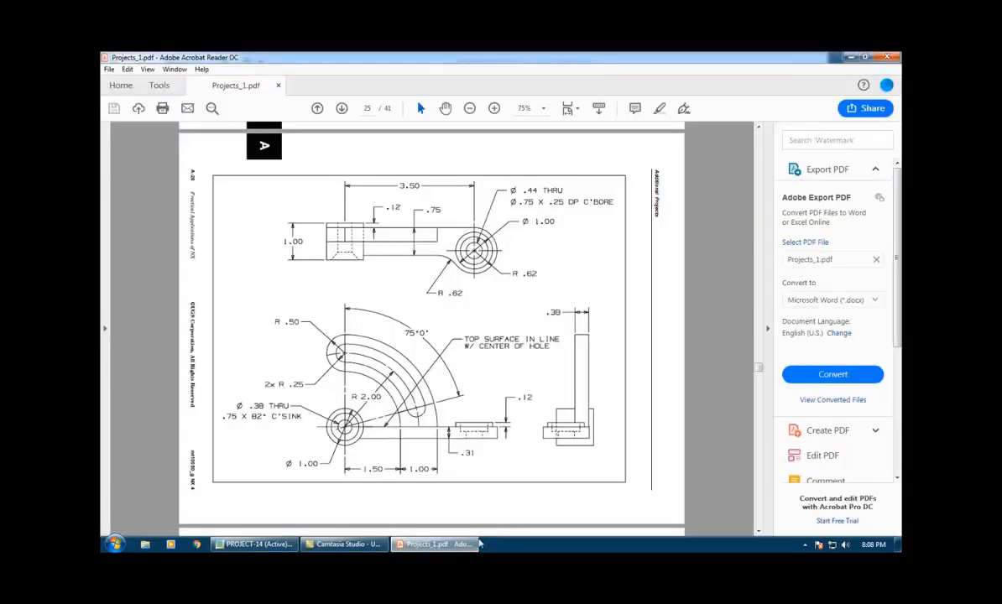
key(alt+Tab)
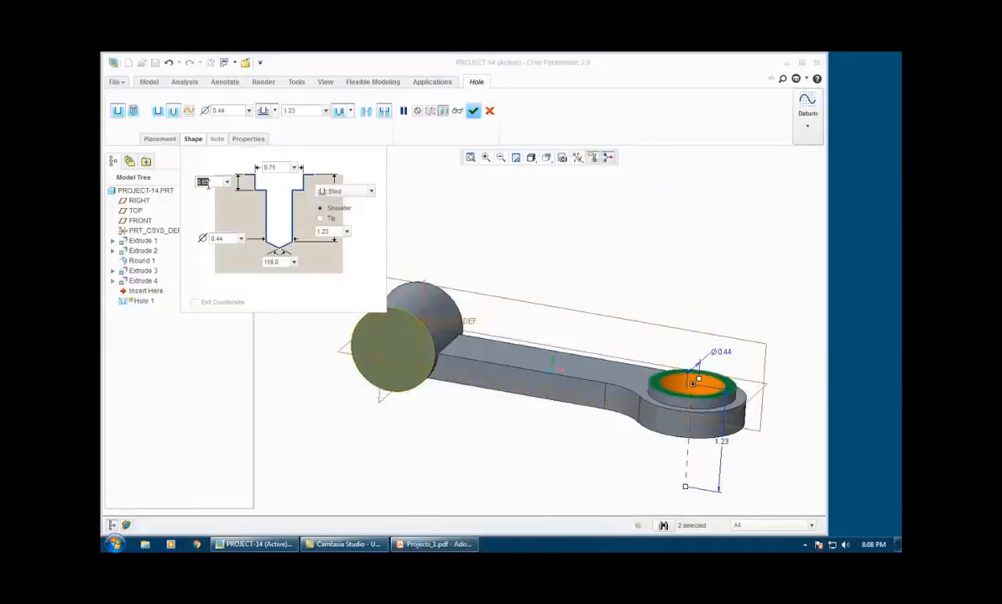
key(BackSpace)
text(.25)
key(Return)
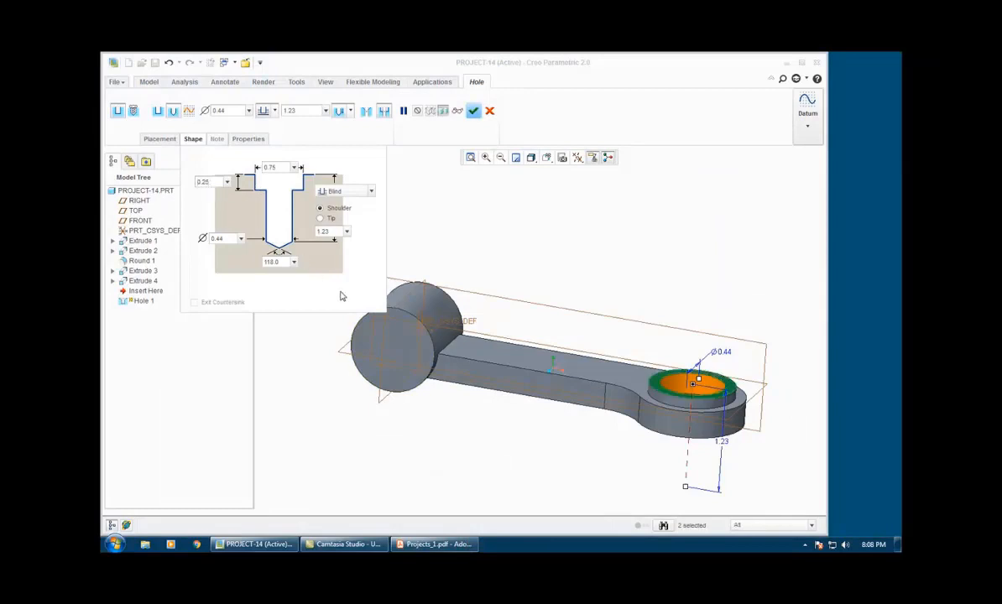
Inspect the counterbored boss hole's preview, set its depth option to To Next and complete the hole.
middle_drag(554, 390, 552, 409)
scroll(694, 433, down, 2)
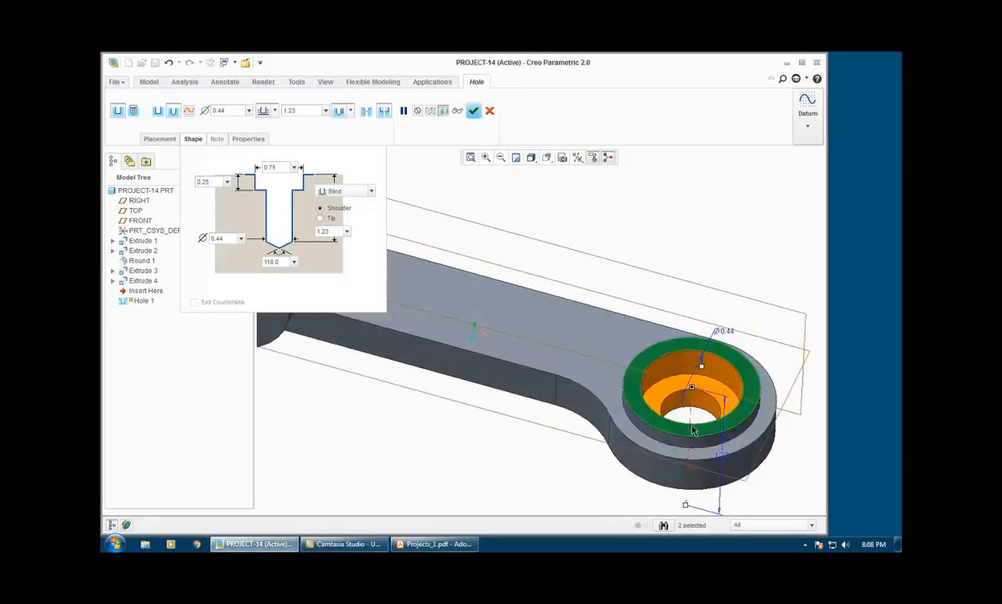
shift+middle_drag(693, 424, 639, 352)
scroll(625, 327, up, 1)
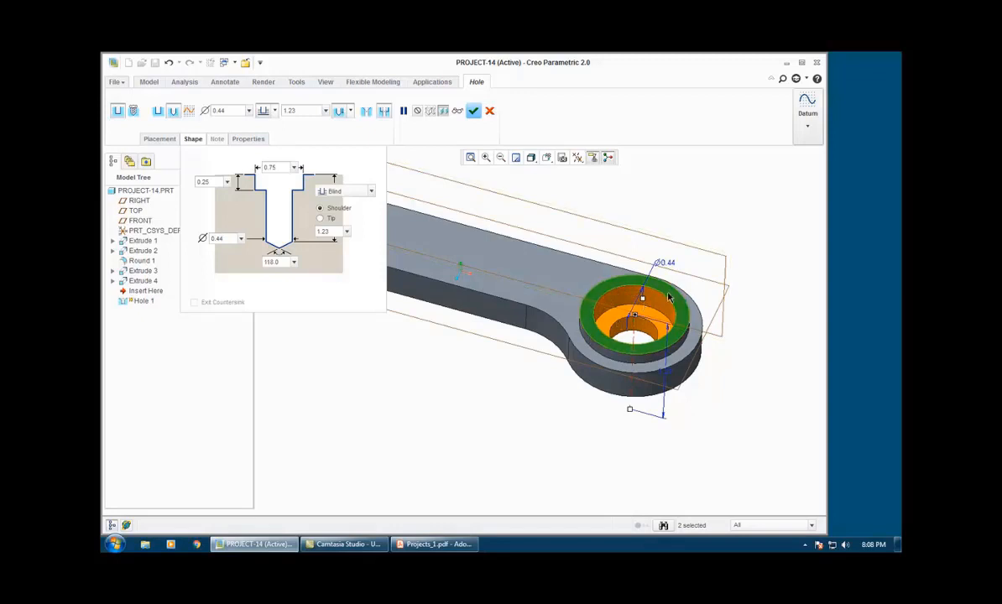
scroll(659, 315, down, 3)
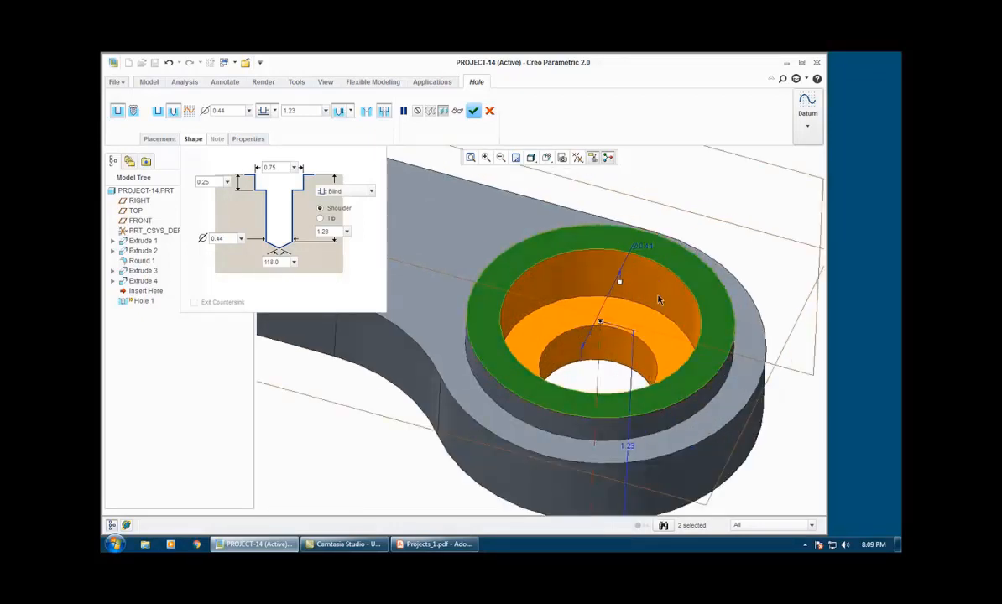
middle_drag(651, 325, 630, 322)
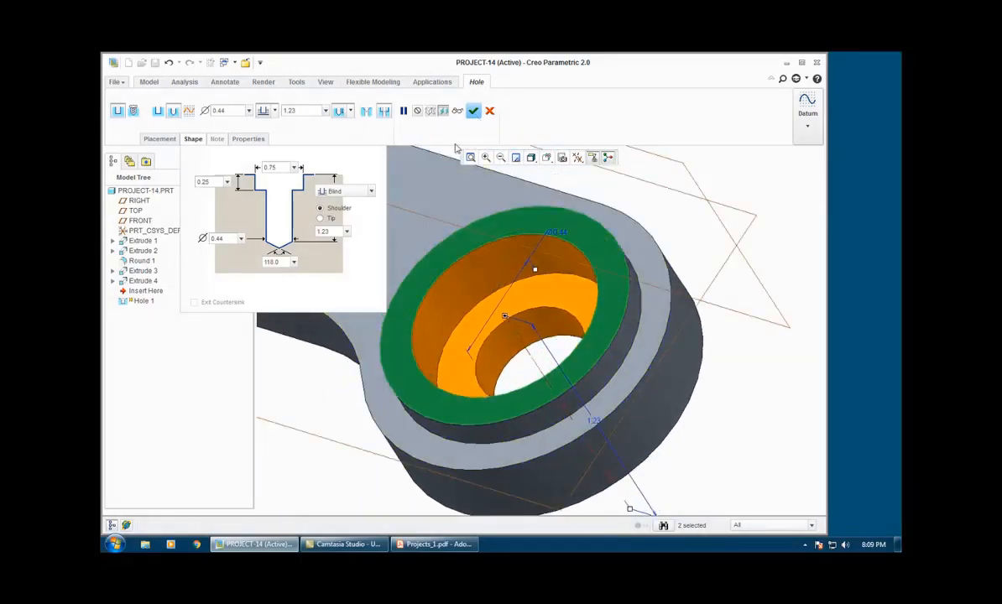
click(370, 192)
click(338, 215)
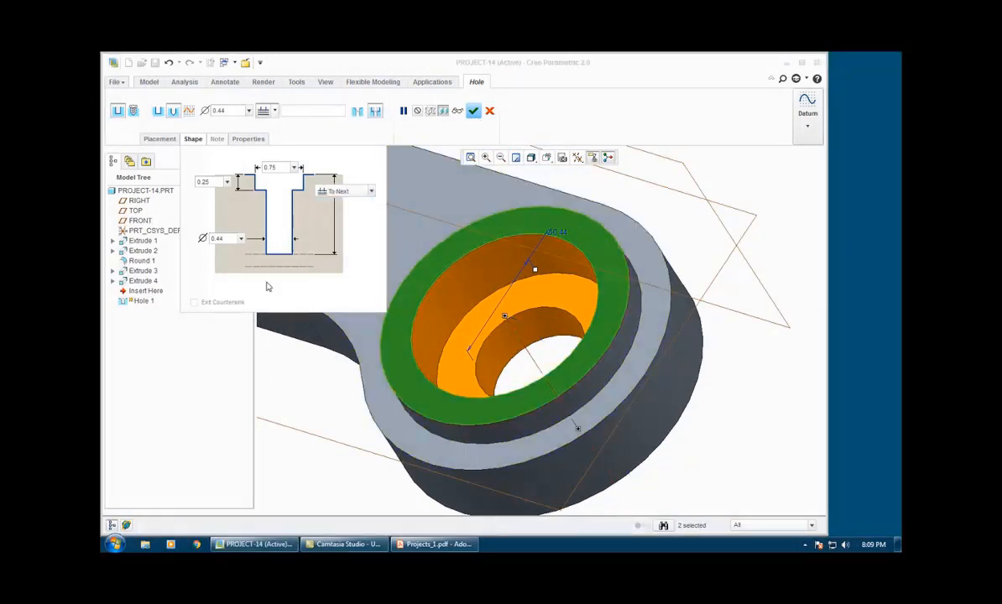
scroll(505, 407, down, 3)
middle_drag(505, 407, 505, 203)
click(474, 110)
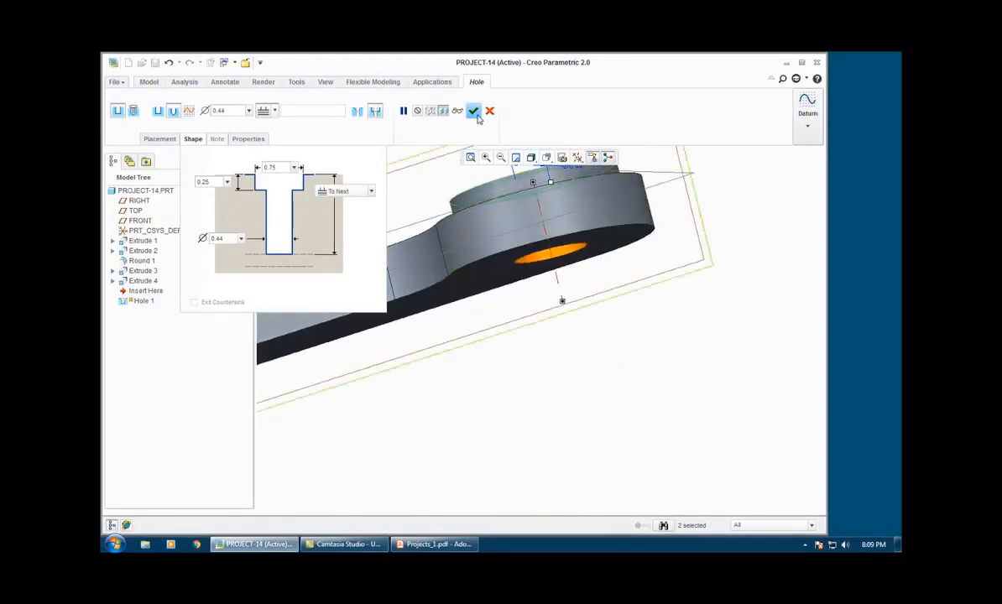
key(ctrl+d)
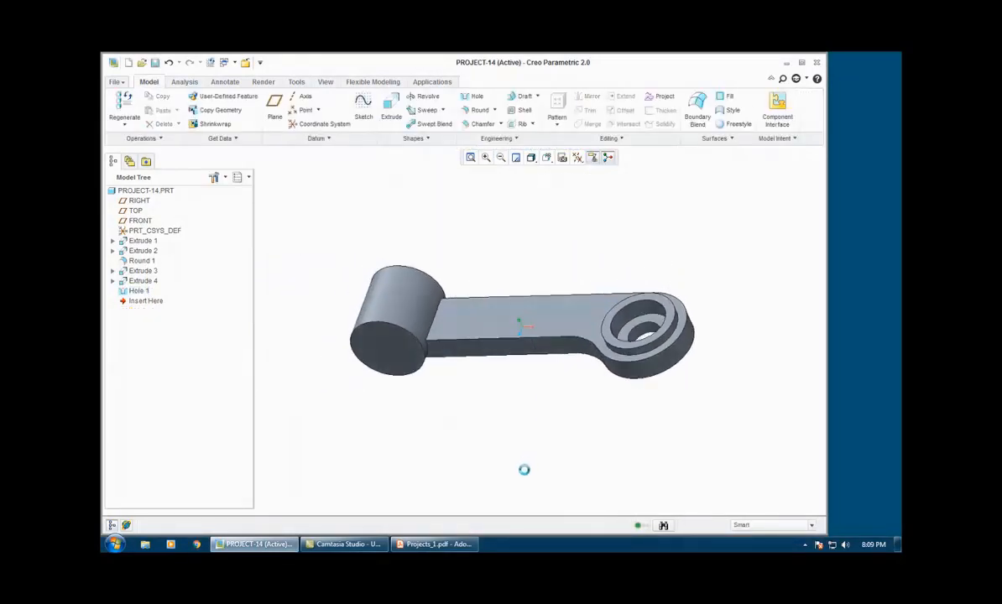
click(523, 402)
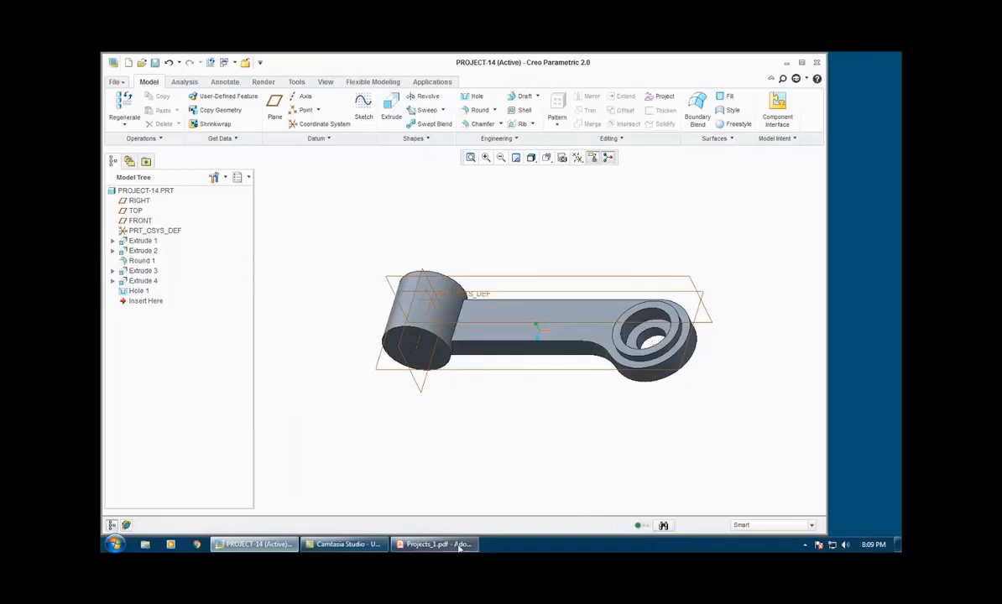
Check the PDF drawing, then start a hole on the cylindrical hub's end face, coaxial with the hub, using a standard drill profile with a countersink.
click(416, 545)
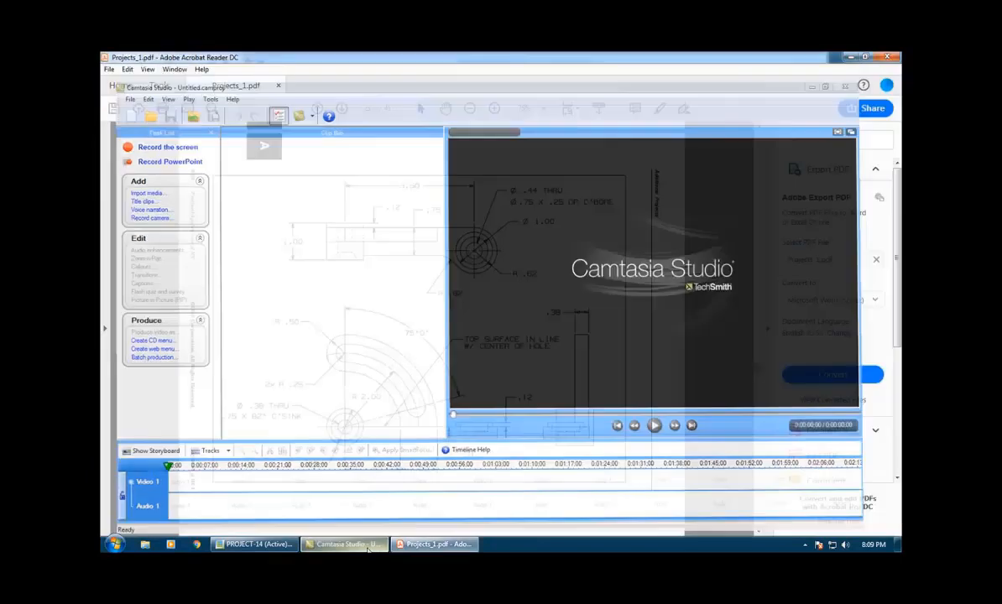
click(262, 545)
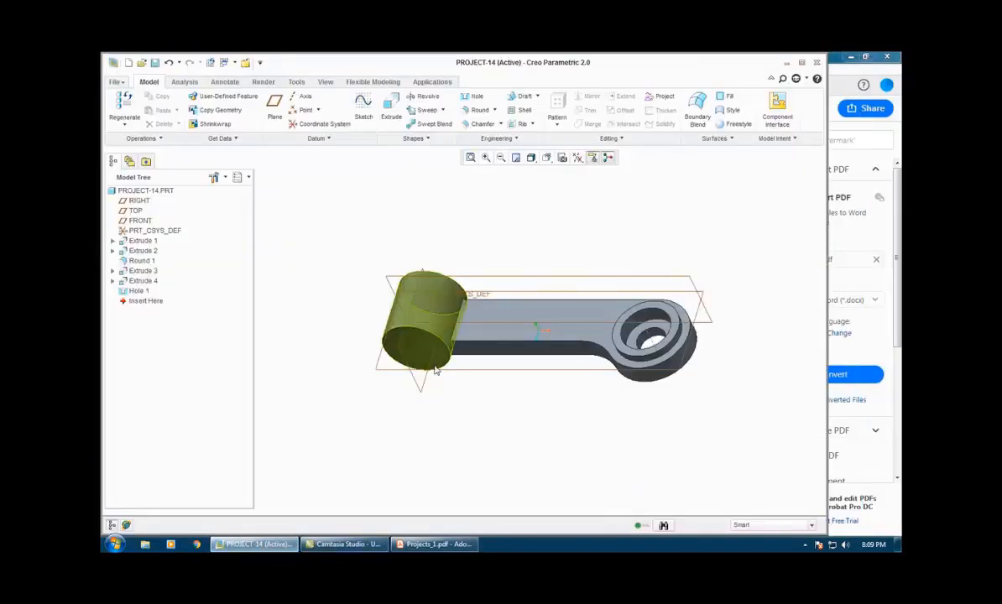
click(472, 116)
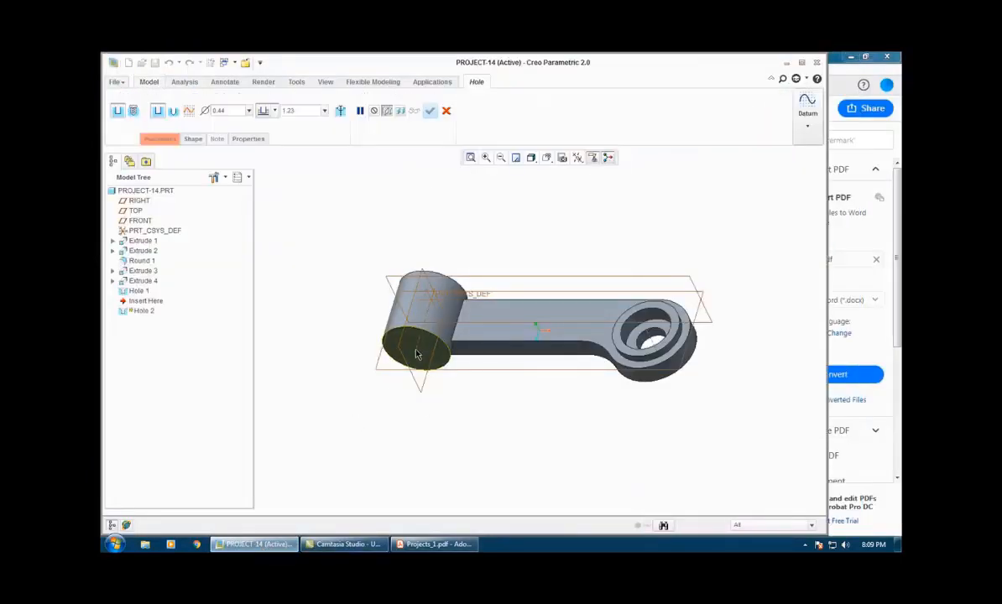
click(417, 348)
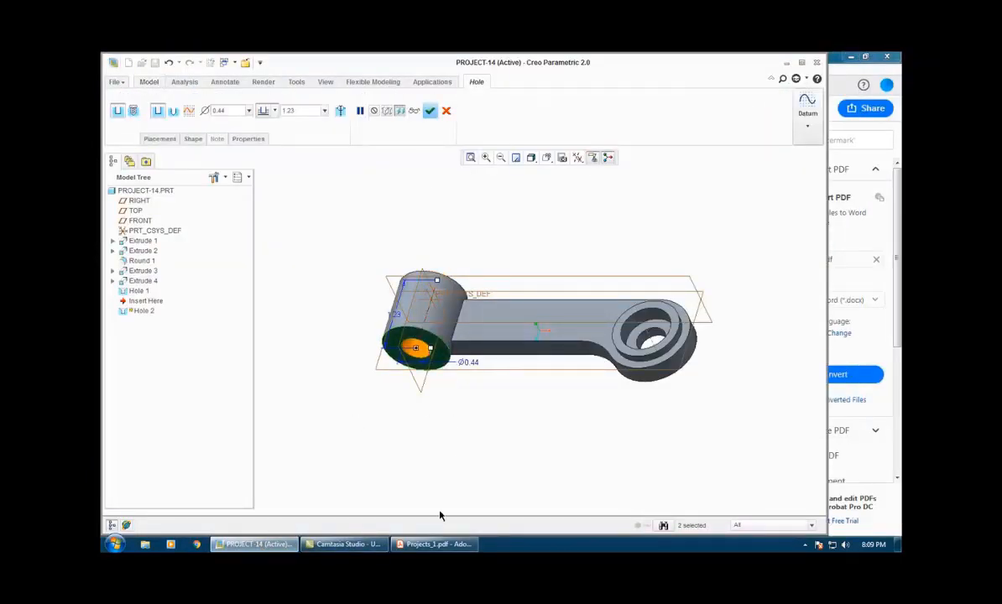
click(173, 112)
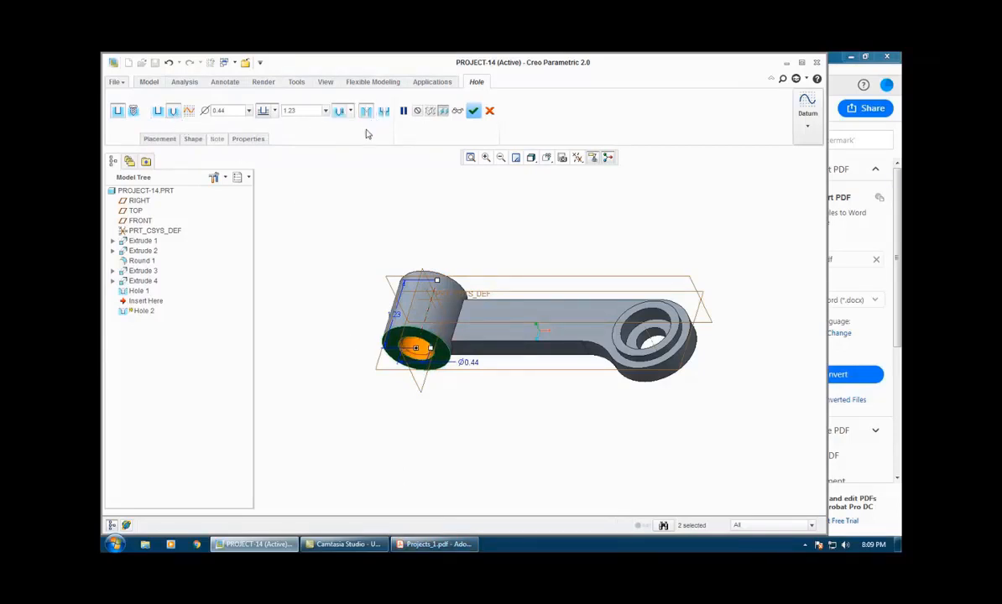
click(192, 138)
Check the hub hole's callout in the PDF drawing and set its drill diameter to 0.38.
click(430, 545)
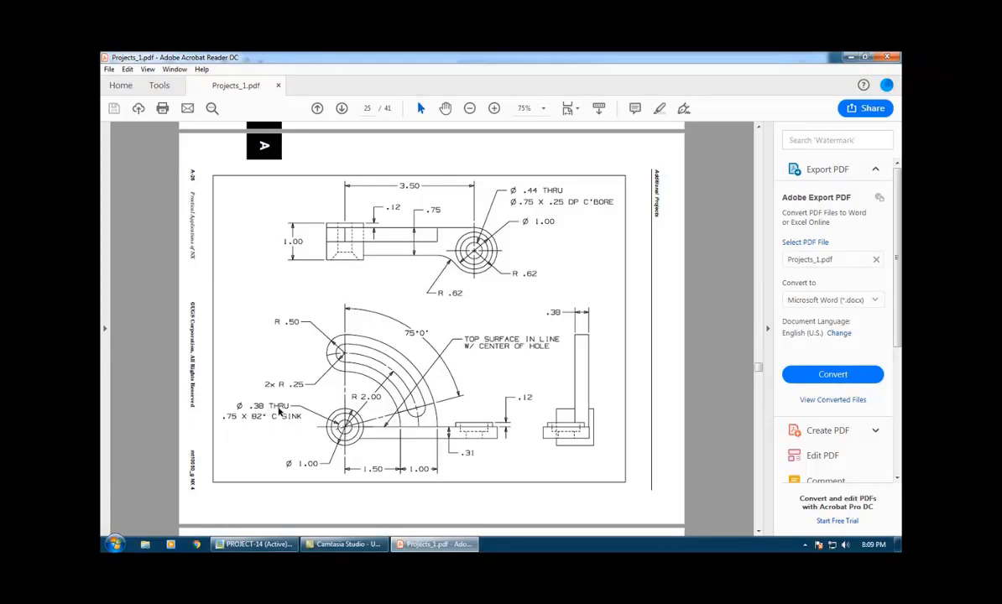
key(alt+Tab)
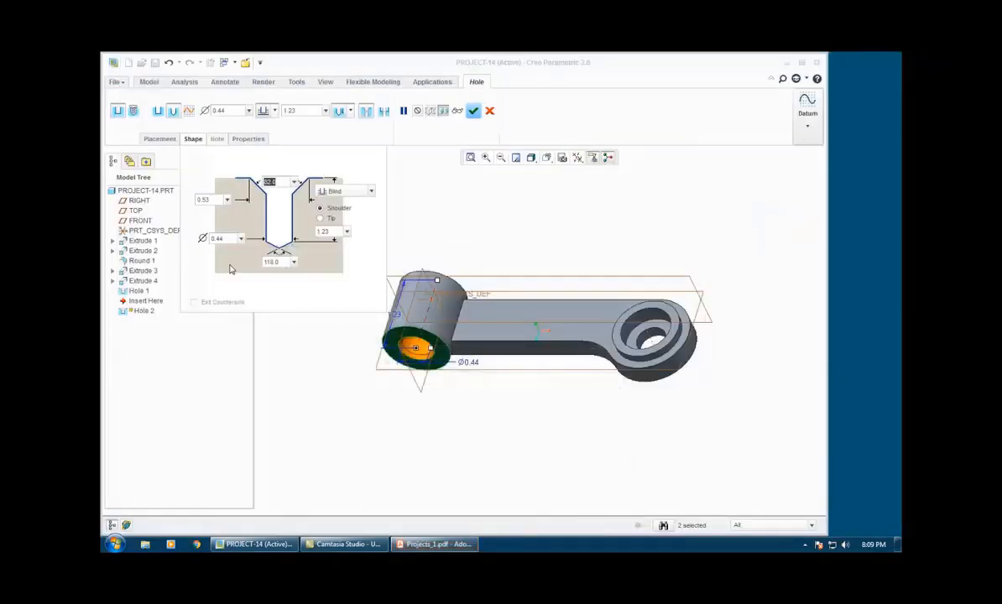
double_click(220, 238)
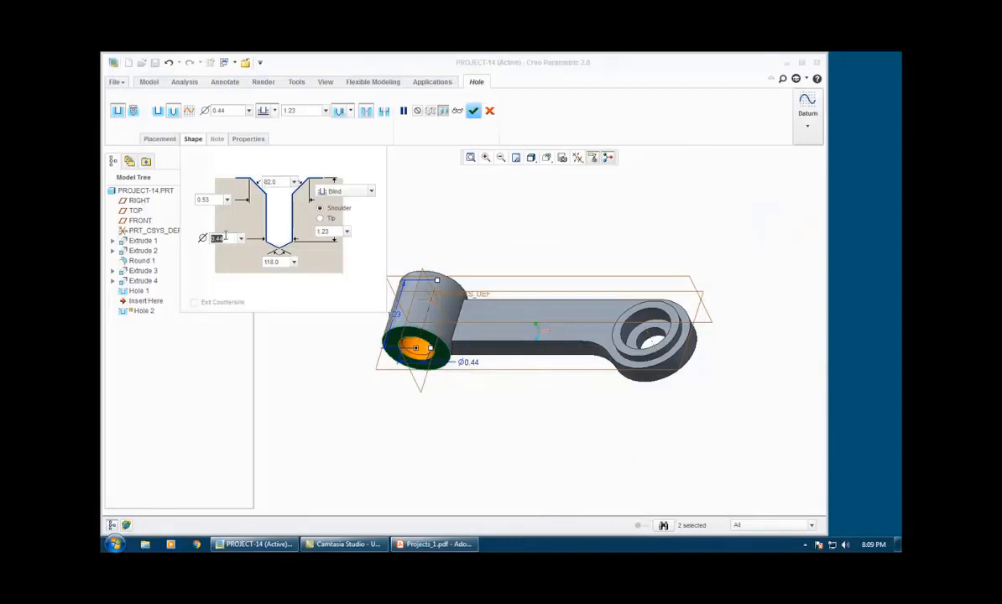
text(0.38)
key(Return)
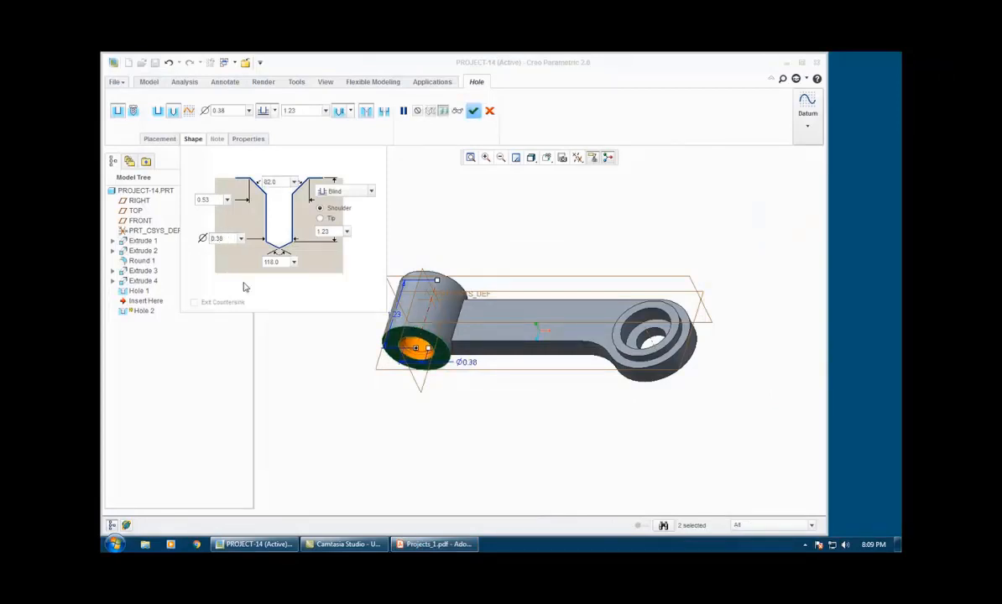
Check the countersink callout in the PDF drawing and set the hub hole's countersink diameter to 0.75.
click(435, 544)
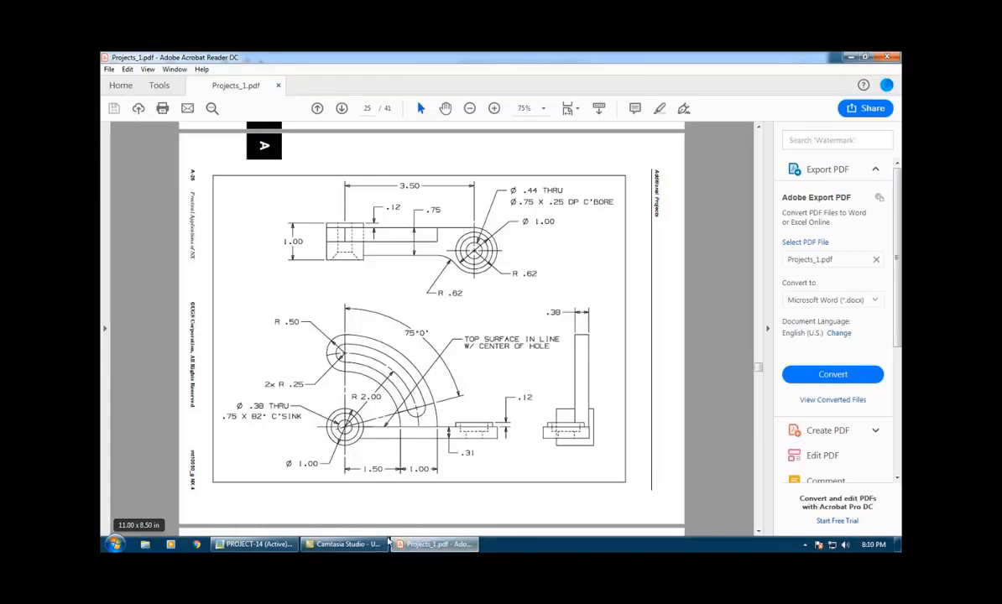
click(256, 543)
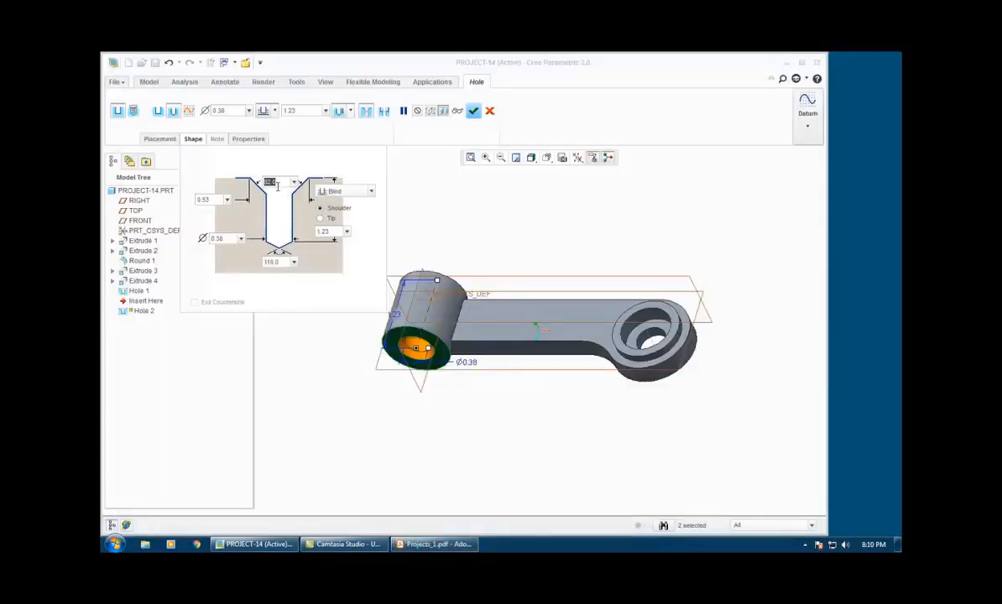
double_click(215, 199)
text(1)
key(Return)
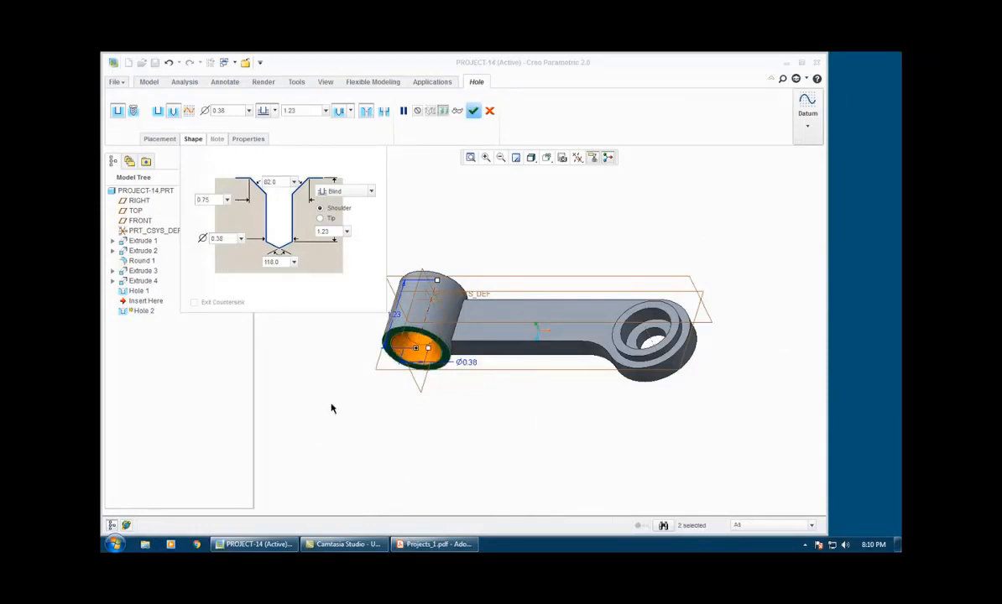
Recheck the countersink callout in the PDF drawing, set the hub hole's depth option to To Next and complete the hole.
click(433, 543)
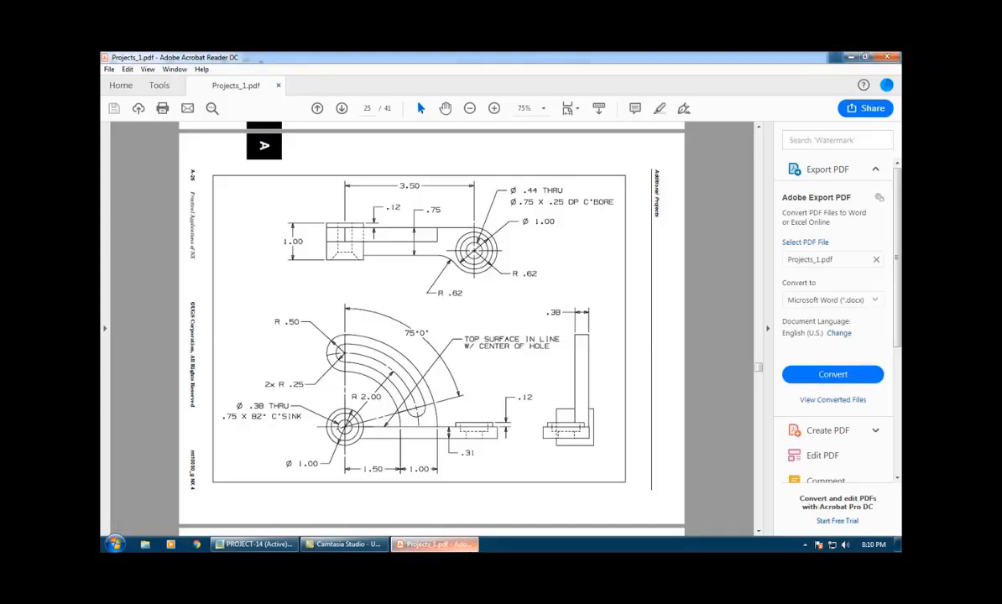
click(433, 544)
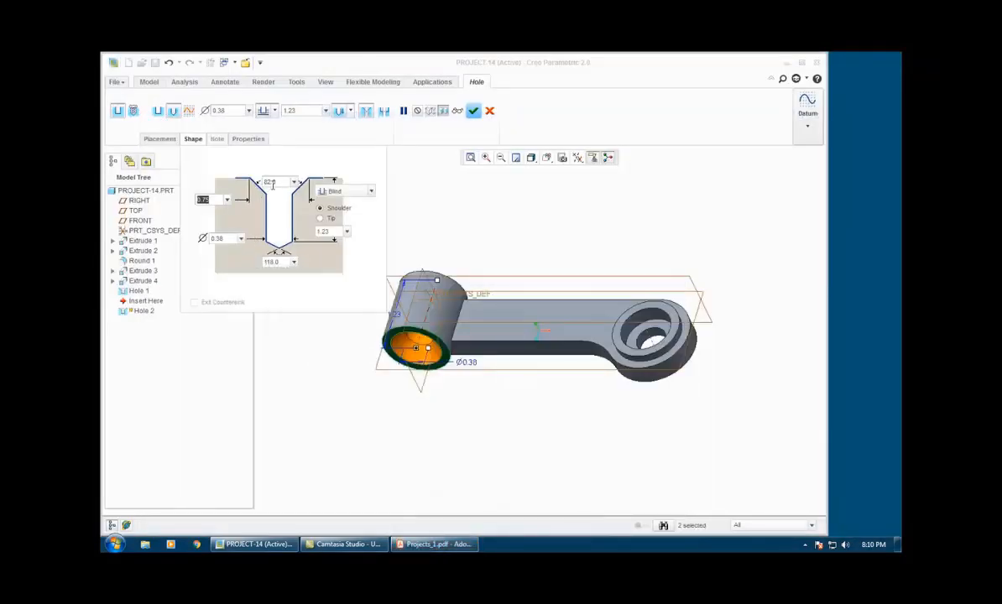
click(347, 192)
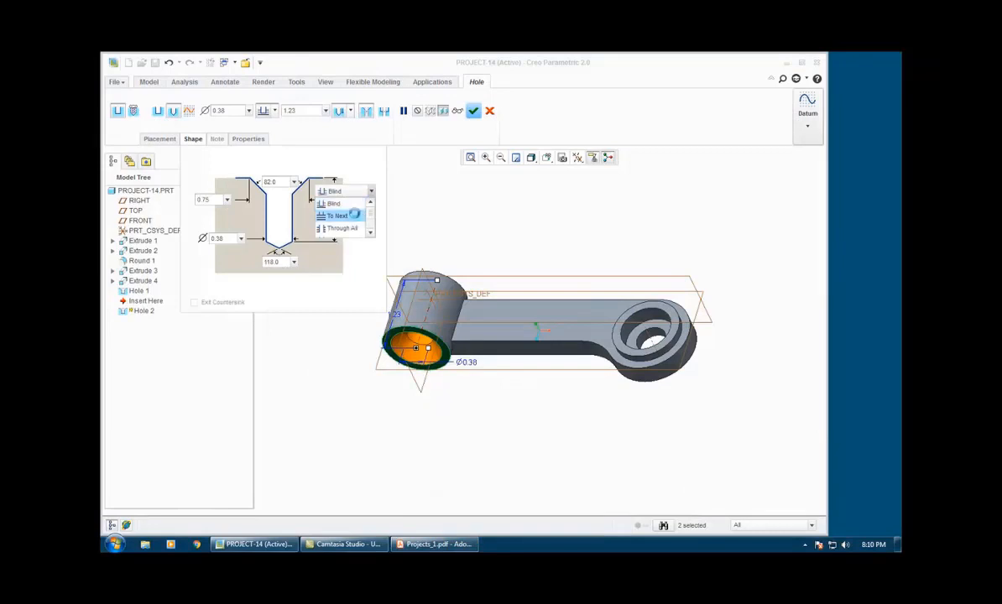
click(341, 215)
middle_drag(337, 352, 328, 246)
click(473, 110)
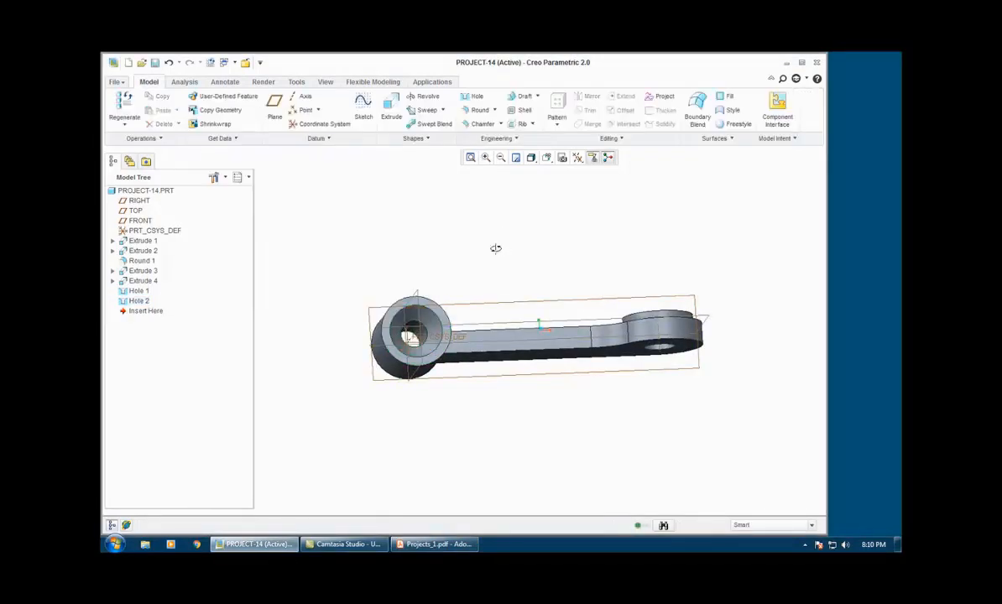
Check the curved slotted arm in the PDF drawing, then start an extrude with its sketch on the FRONT plane.
middle_drag(497, 248, 427, 246)
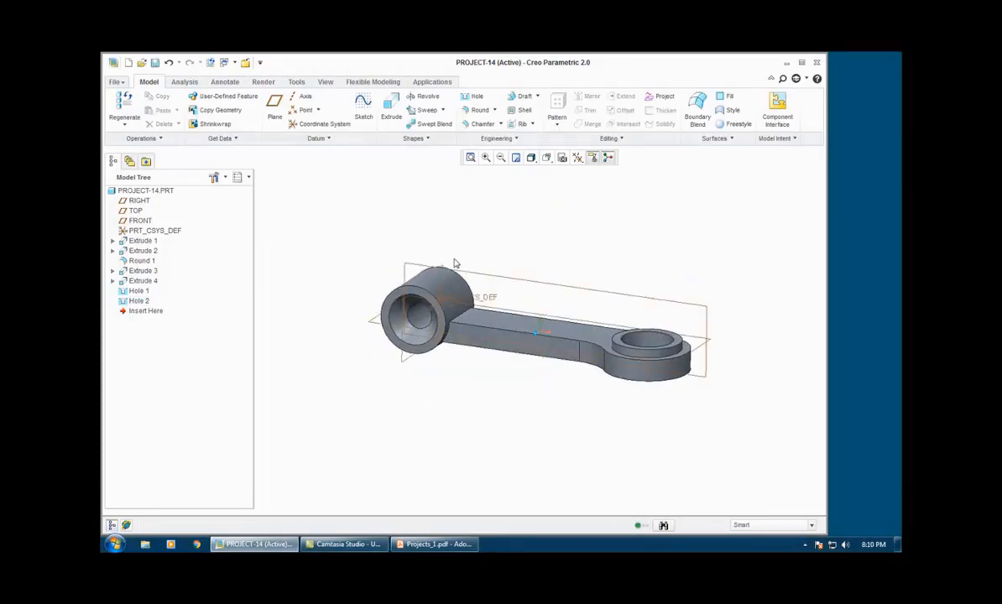
click(411, 545)
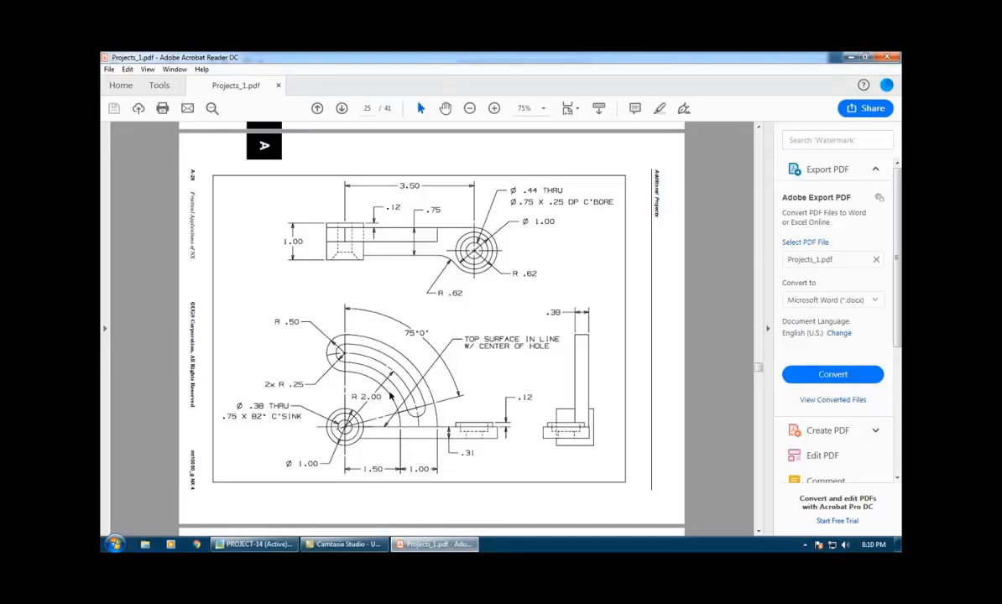
click(411, 544)
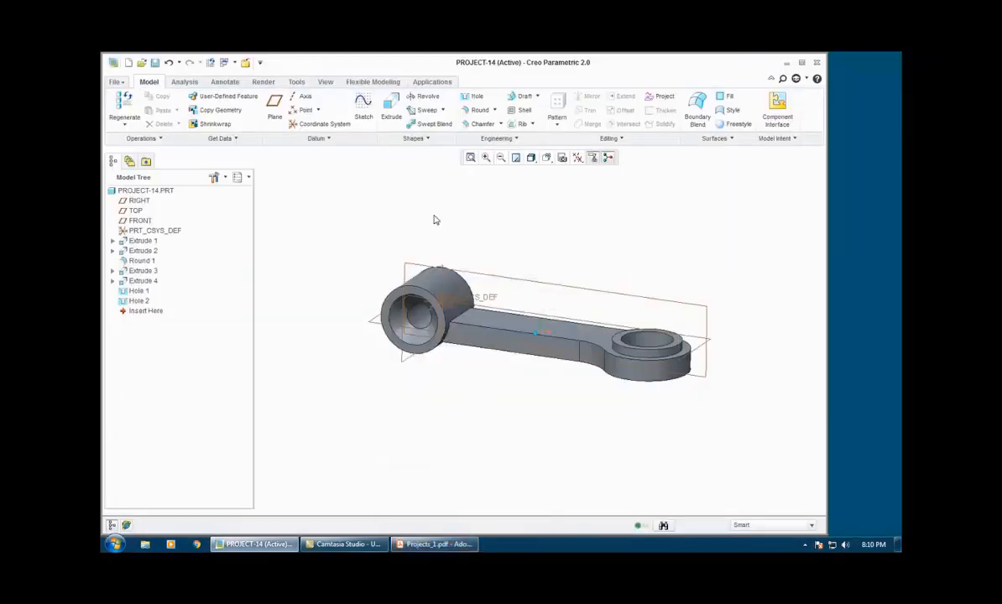
click(394, 117)
middle_drag(642, 306, 606, 310)
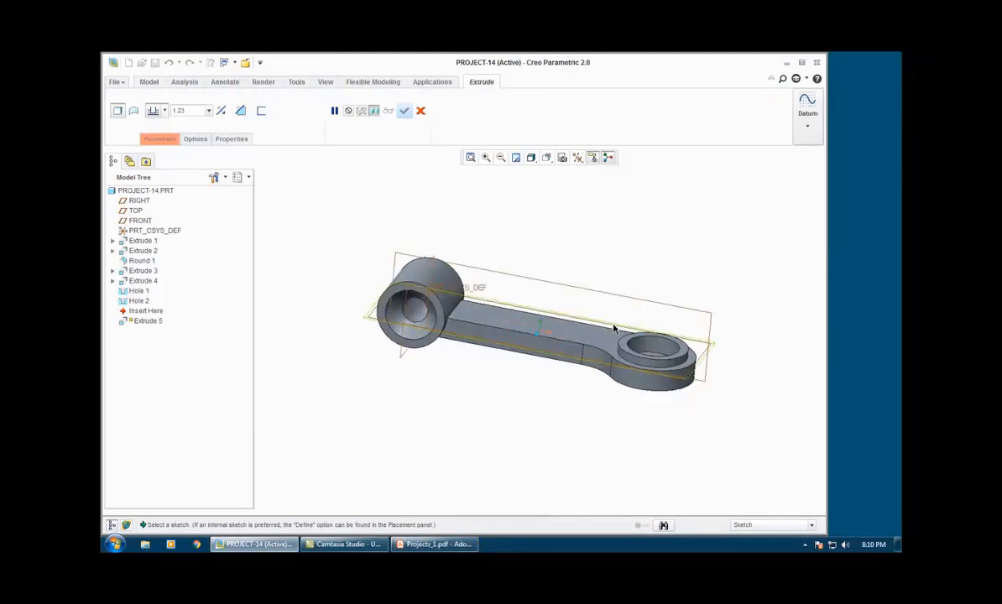
click(652, 309)
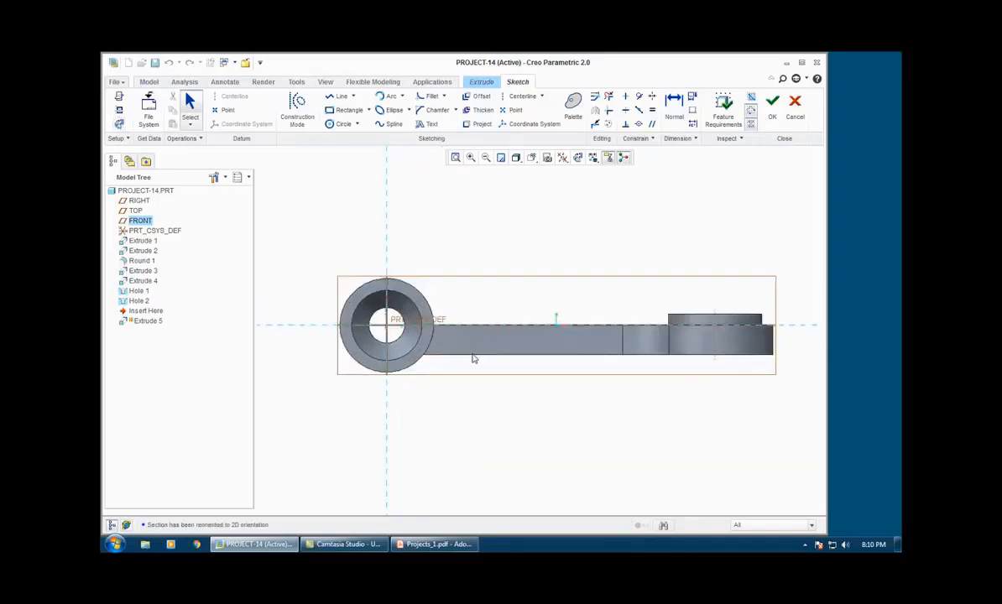
Sketch two concentric circles centred on the hub's axis, with diameters of about 2.69 and 4.29.
shift+middle_drag(472, 354, 443, 351)
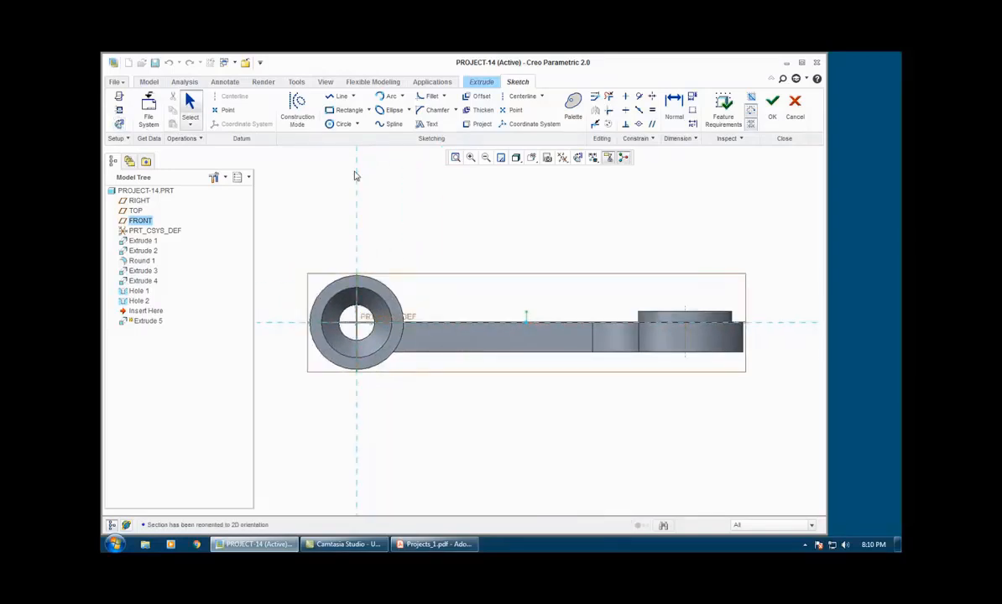
click(340, 123)
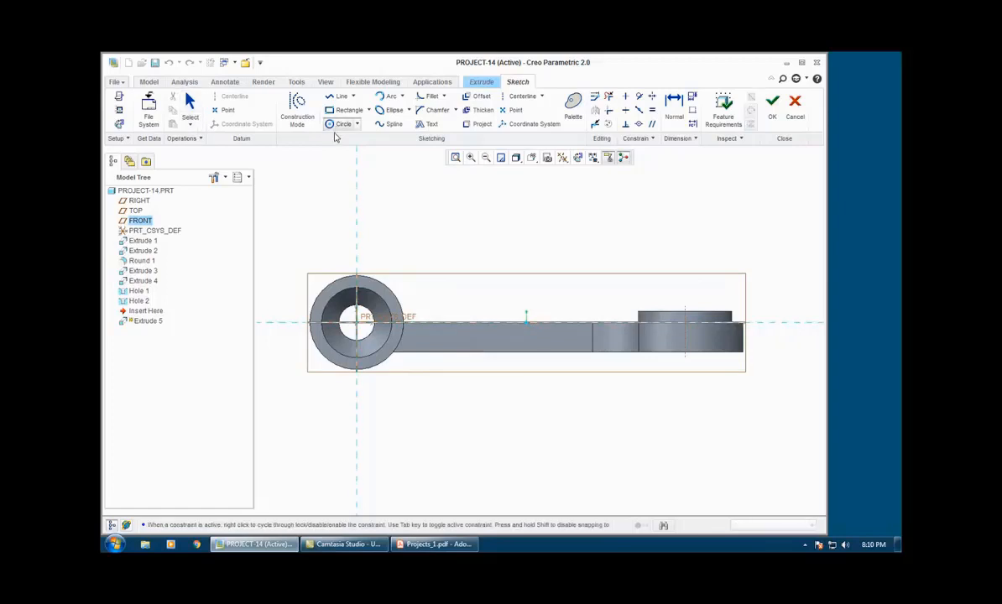
click(359, 323)
click(476, 286)
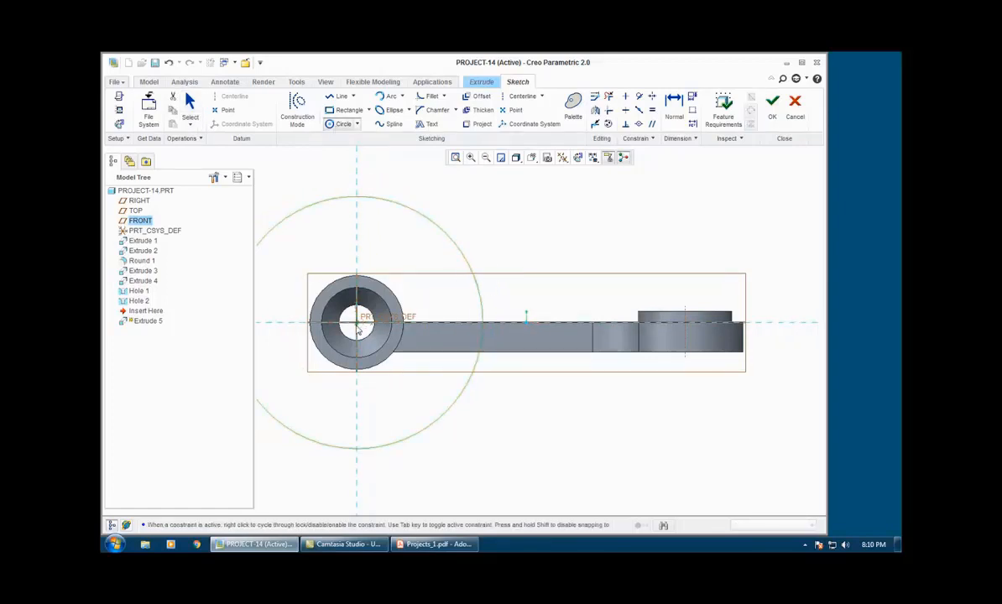
click(357, 324)
click(548, 262)
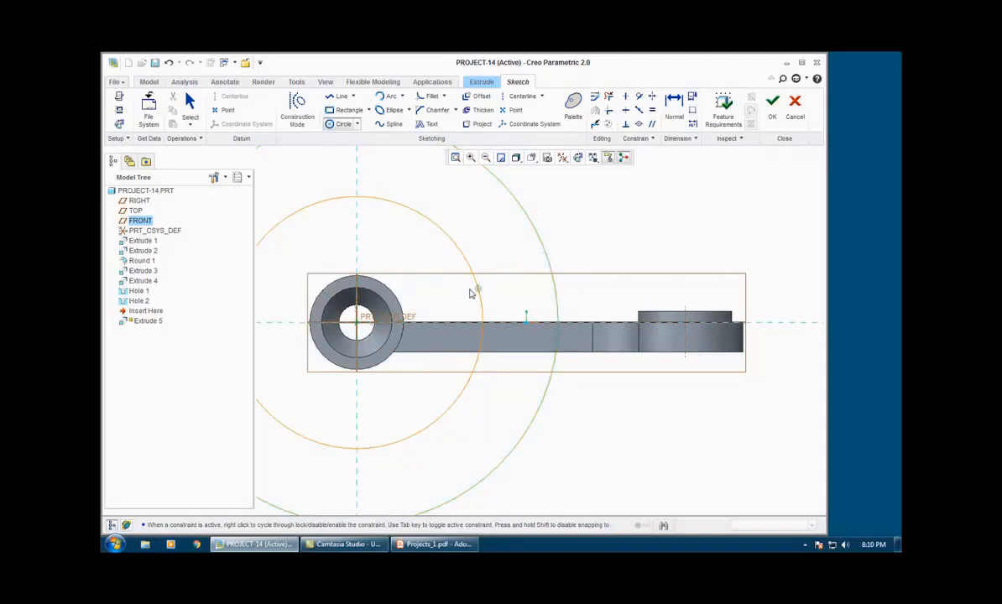
Check the arm's dimensions in the PDF drawing, then leave the Circle tool and reposition the outer circle's diameter dimension.
click(444, 545)
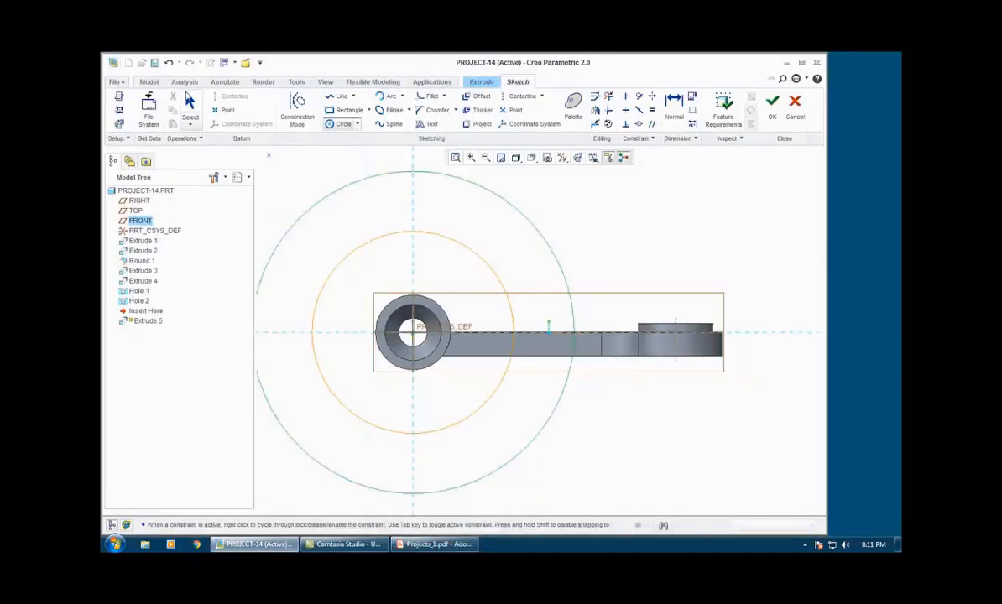
click(189, 99)
scroll(326, 255, up, 3)
shift+middle_drag(326, 255, 409, 318)
drag(487, 255, 499, 253)
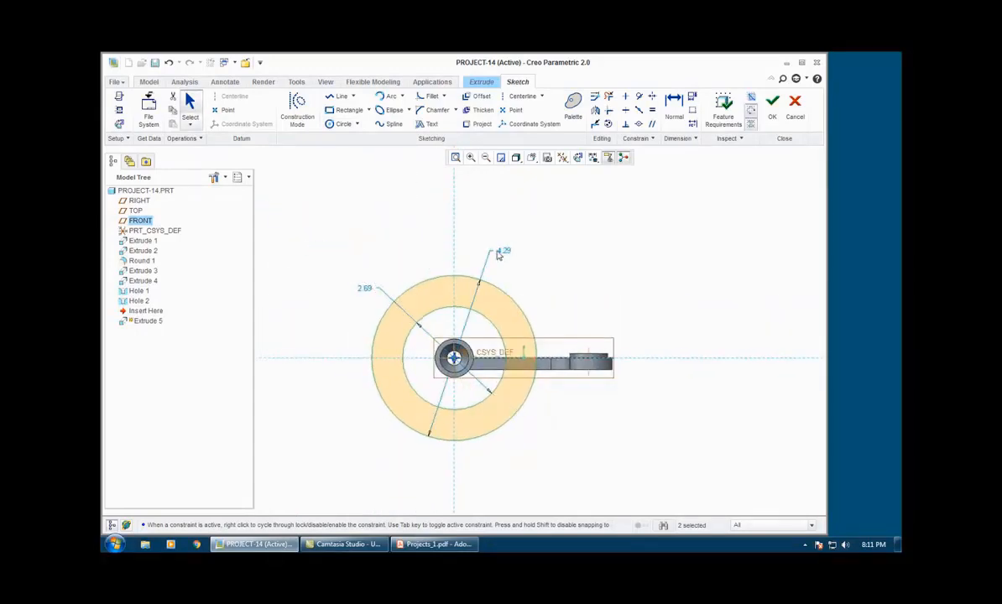
double_click(499, 251)
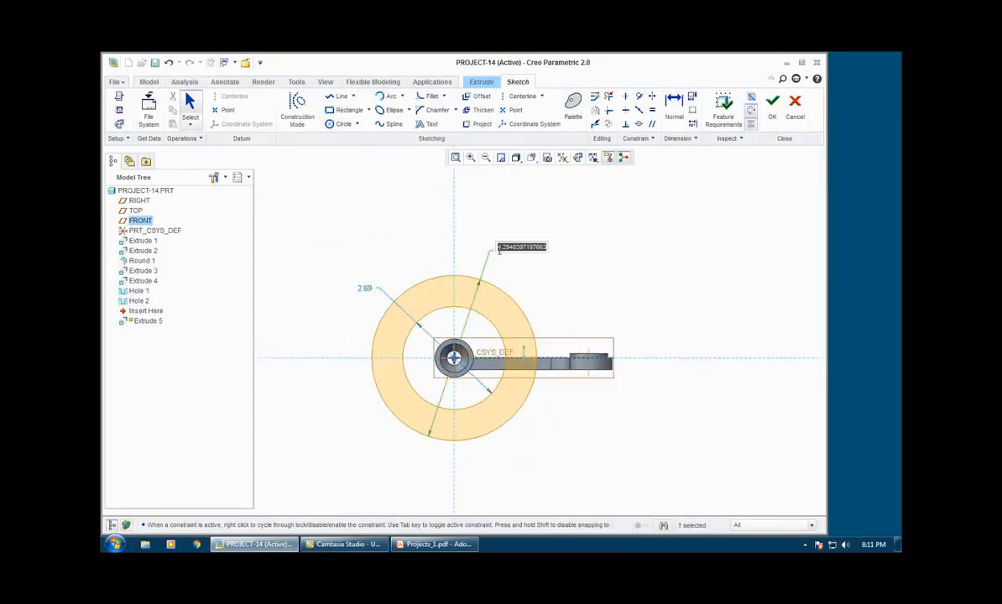
text(3)
key(Return)
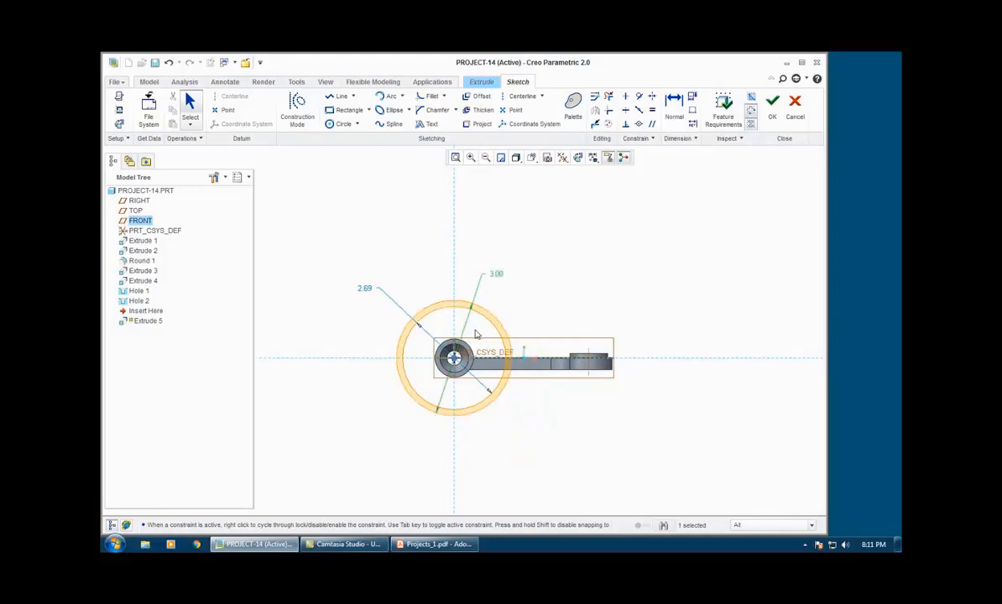
Recheck the arm's dimensions in the PDF drawing, then set the outer circle's diameter to 5 and the inner circle's diameter to 3.
click(463, 543)
click(463, 543)
double_click(498, 274)
text(5)
key(Return)
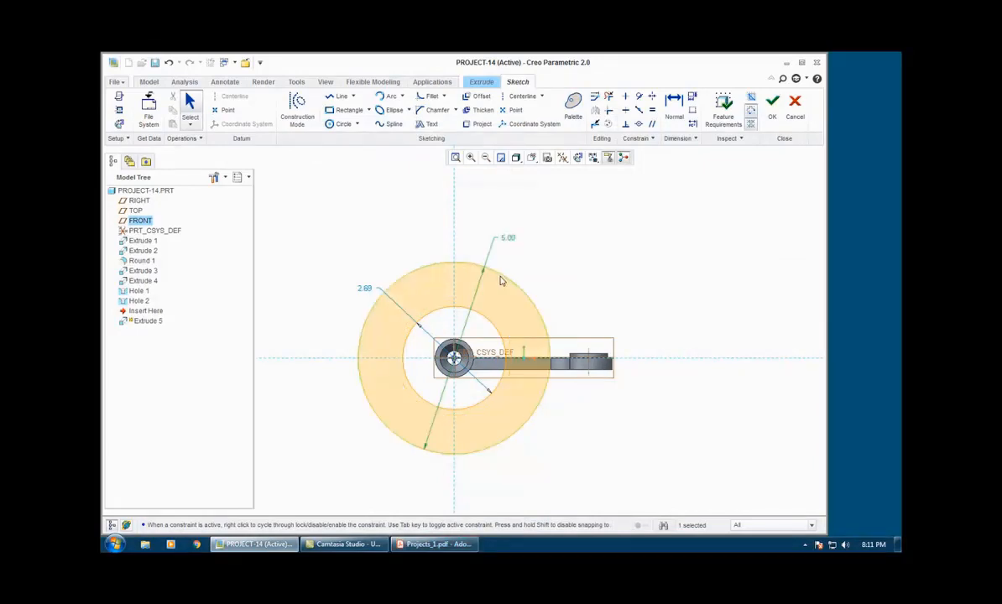
double_click(364, 288)
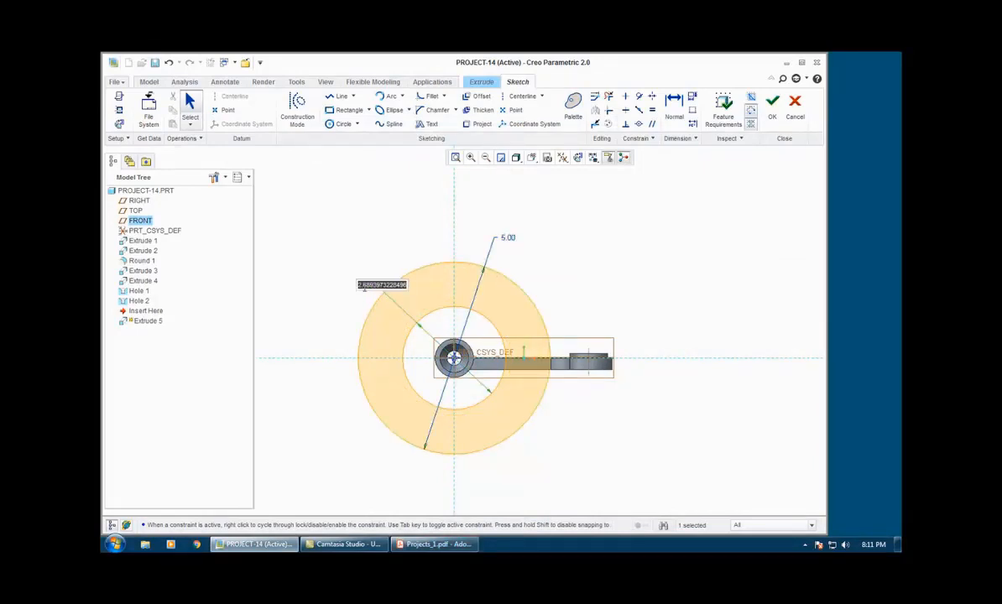
text(3)
key(Return)
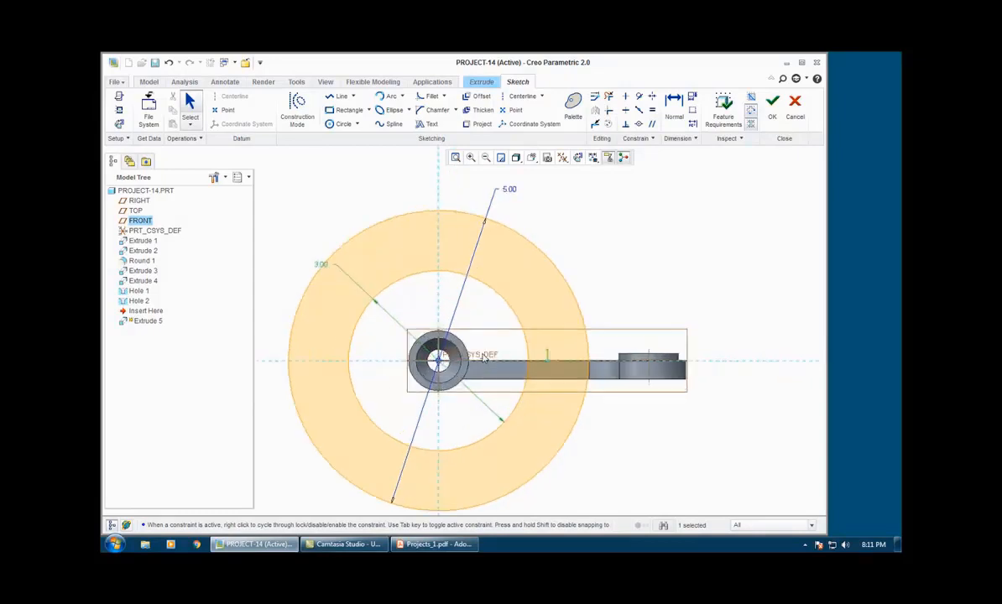
scroll(484, 354, down, 1)
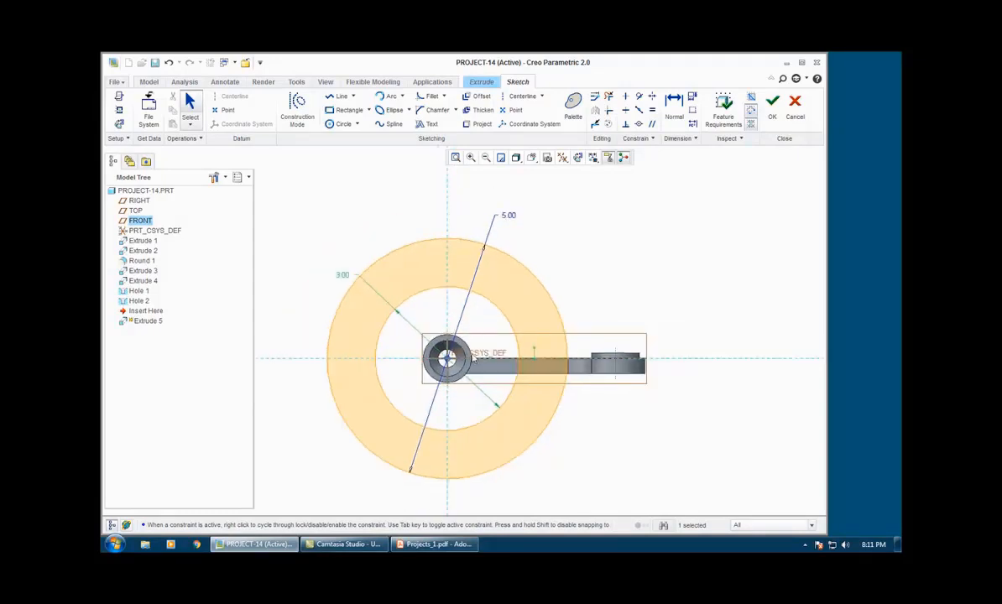
Check the slot's centreline radius in the PDF drawing, then sketch a concentric construction circle and set its radius to 2.
click(362, 232)
key(alt+Tab)
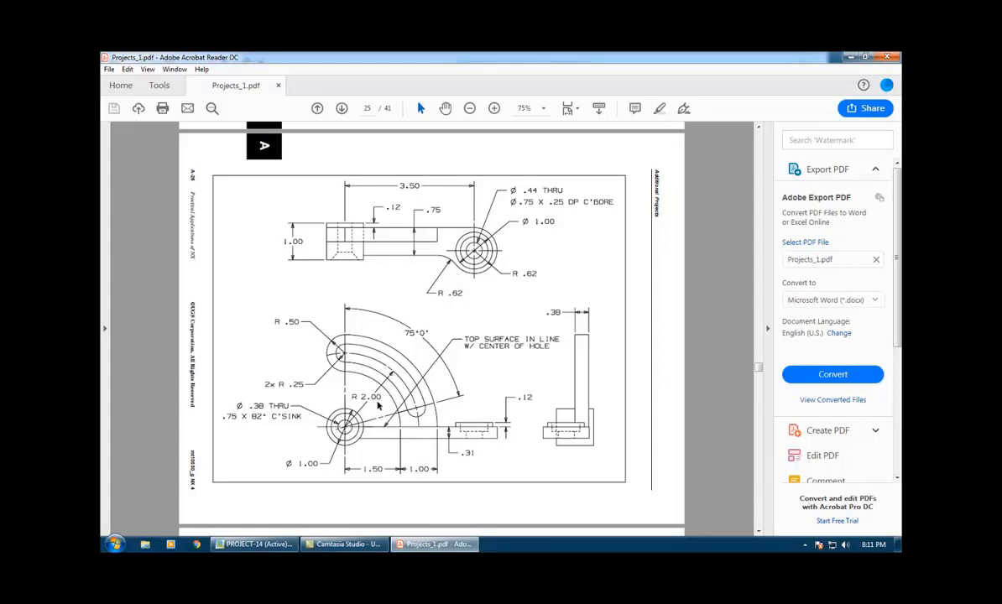
key(alt+Tab)
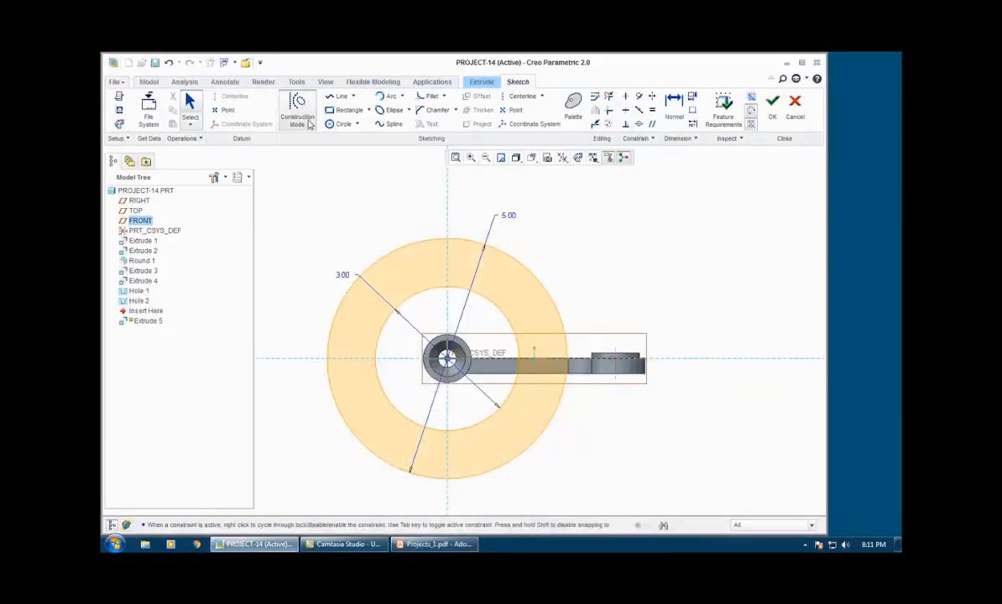
click(335, 124)
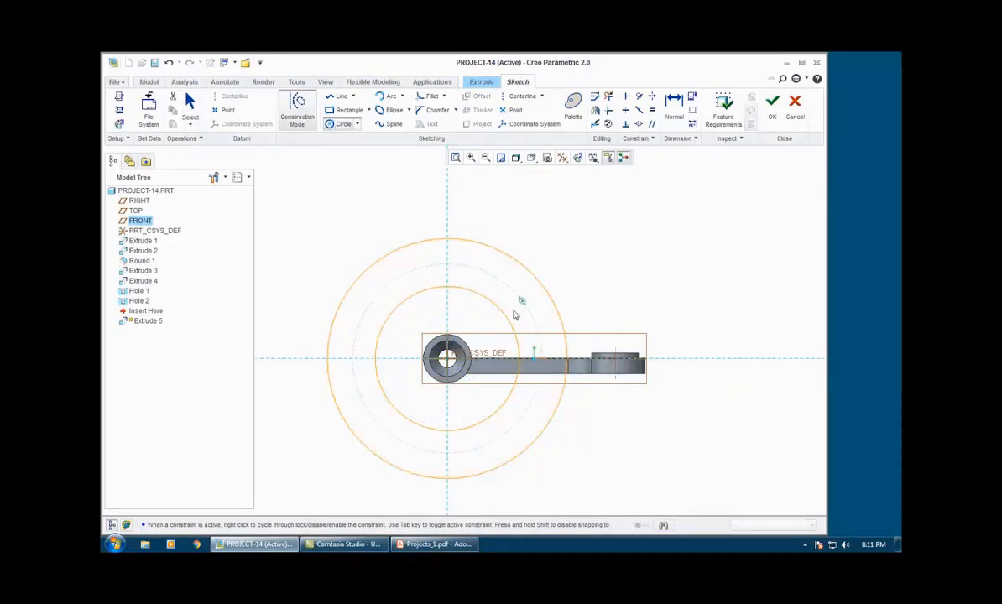
click(192, 101)
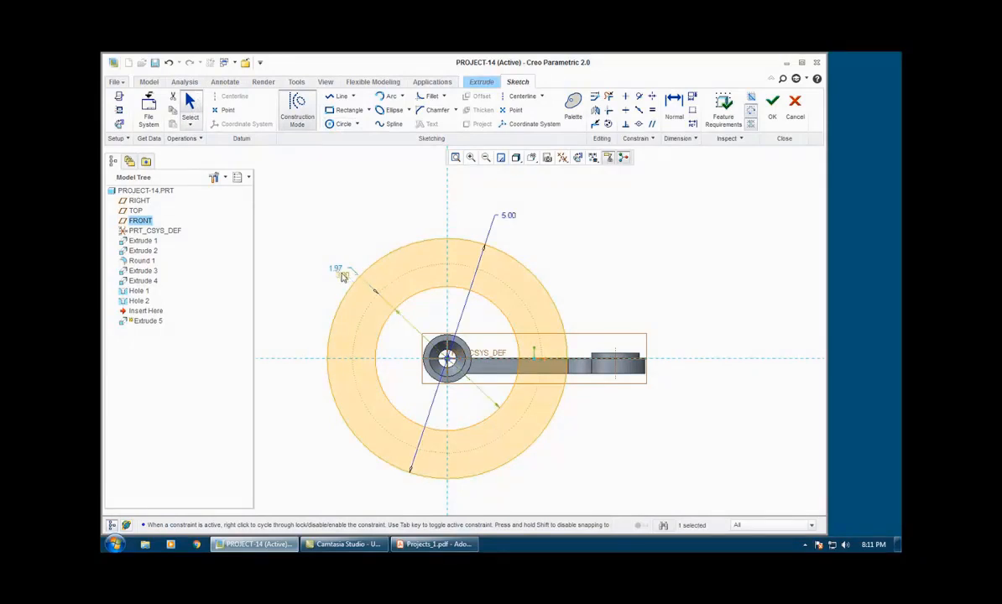
double_click(392, 245)
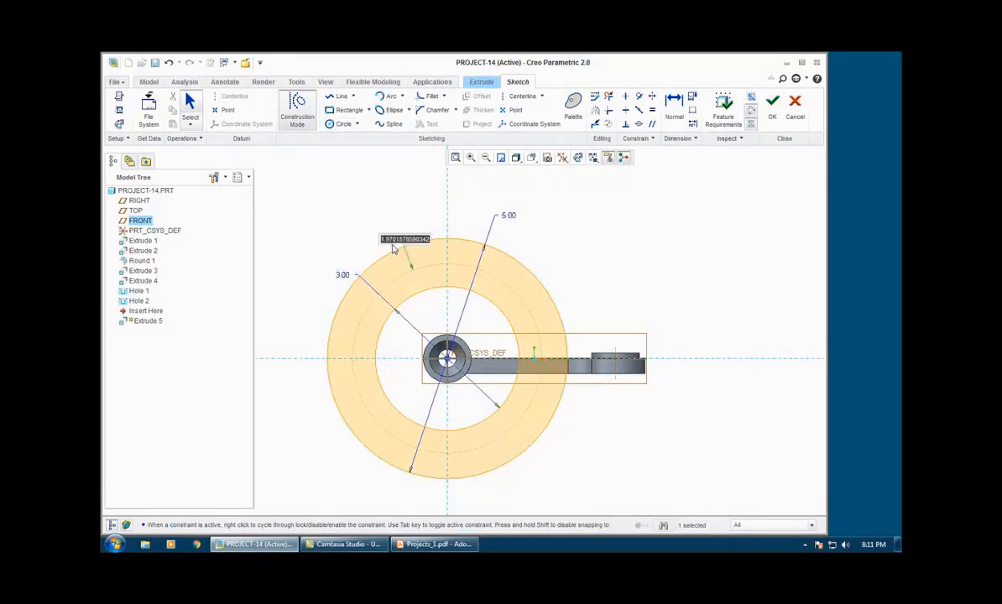
text(2)
key(Return)
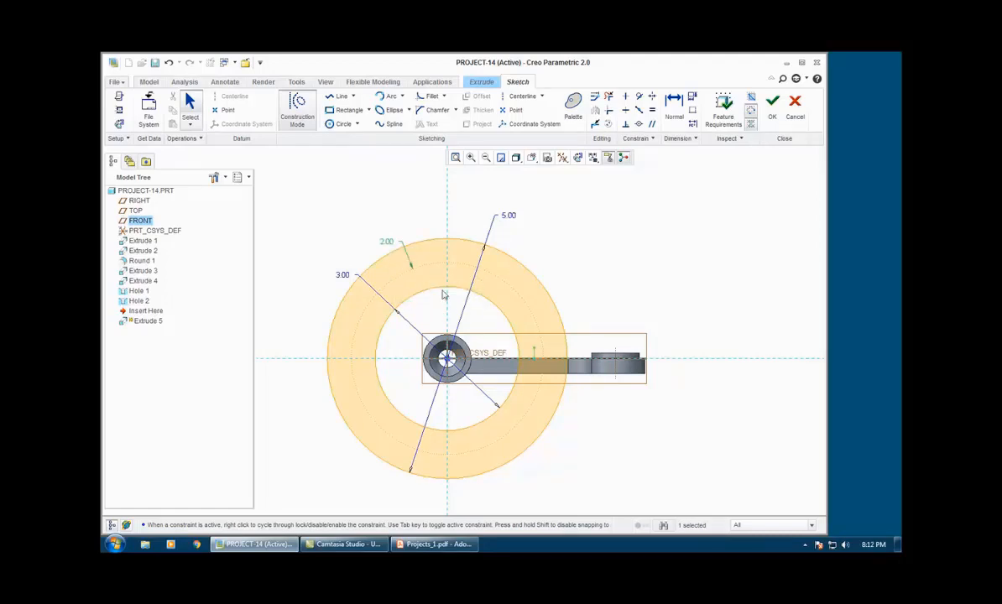
Turn off construction mode and sketch a circle centred where the construction circle crosses the vertical reference above the hub, tangent to both concentric circles.
scroll(454, 262, up, 2)
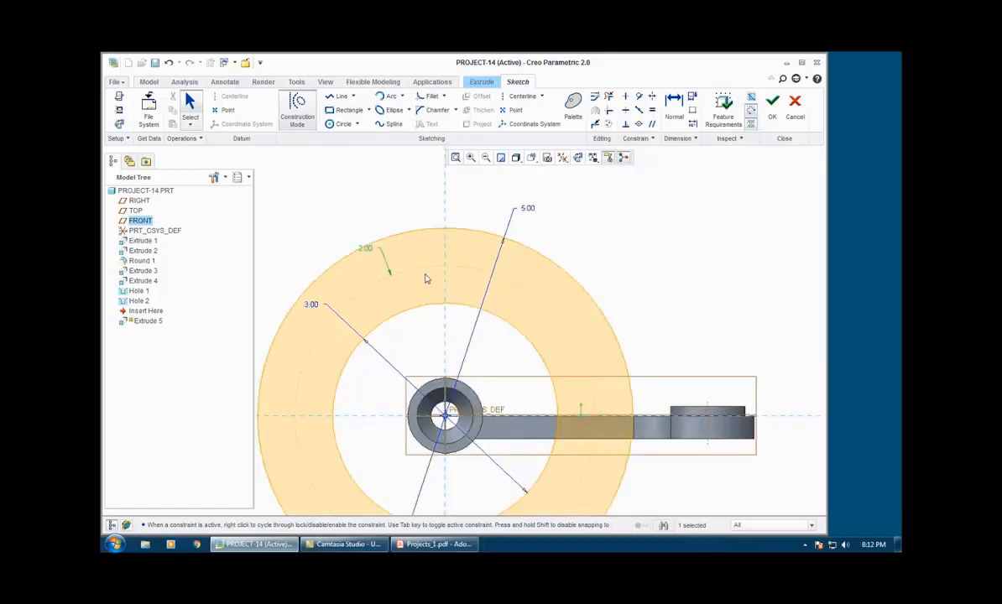
click(334, 124)
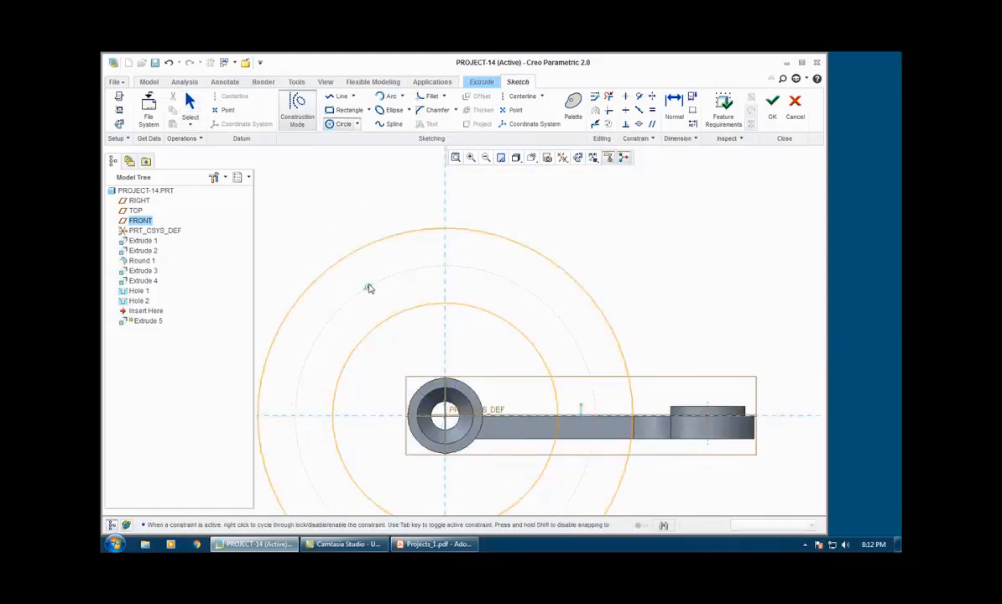
click(332, 124)
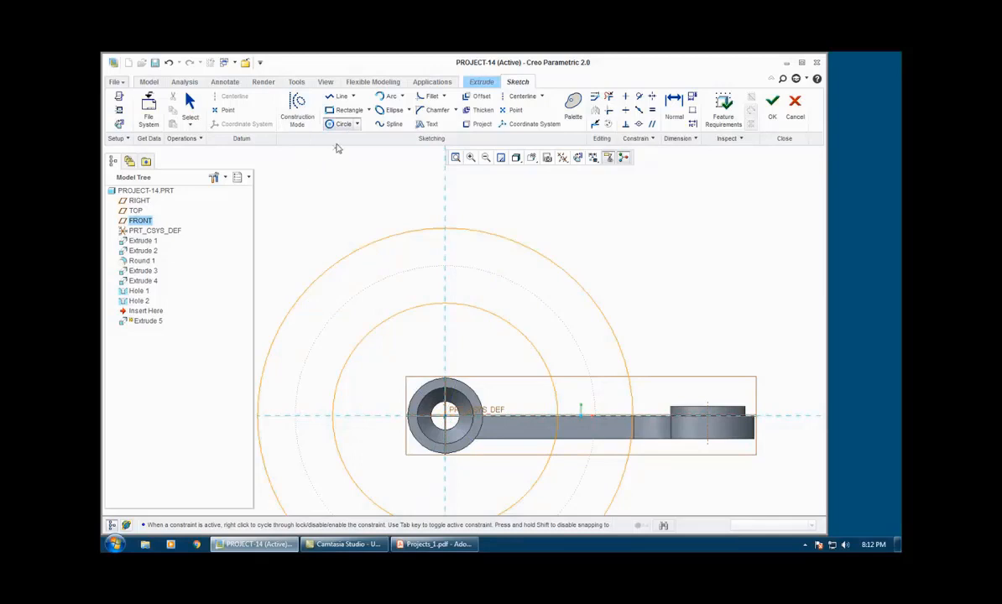
click(446, 267)
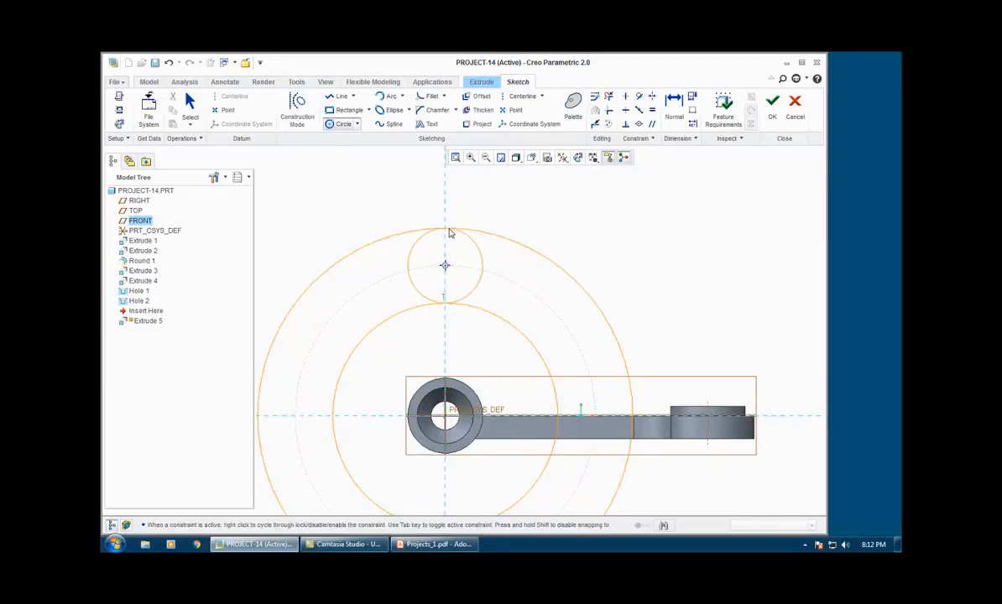
click(449, 233)
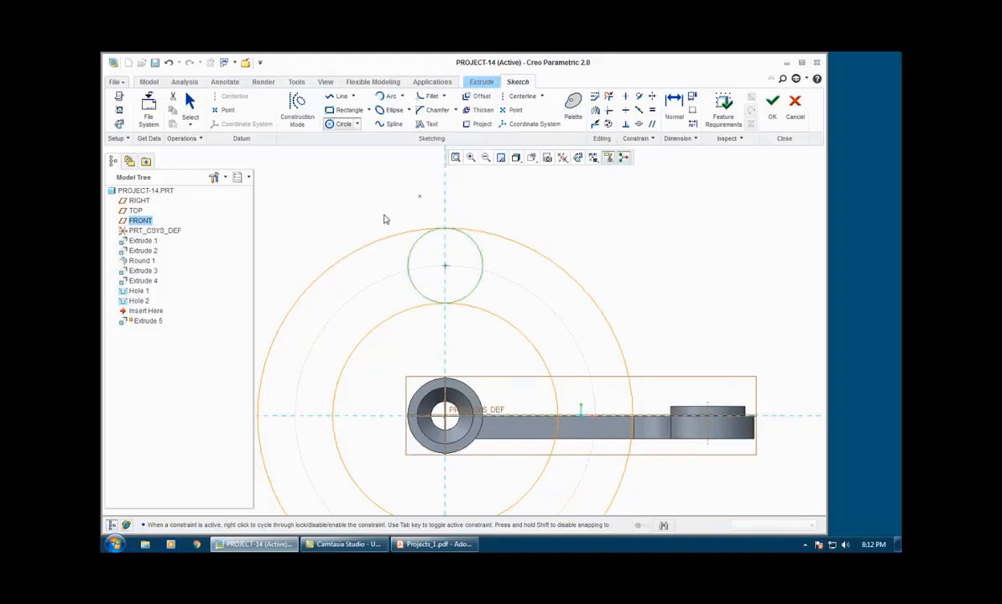
scroll(409, 284, down, 1)
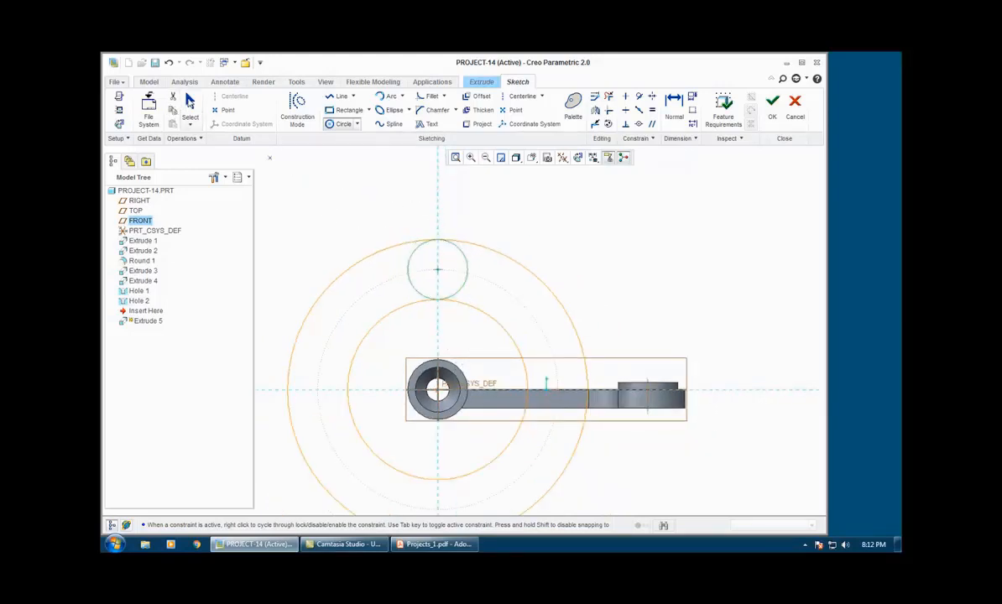
click(189, 100)
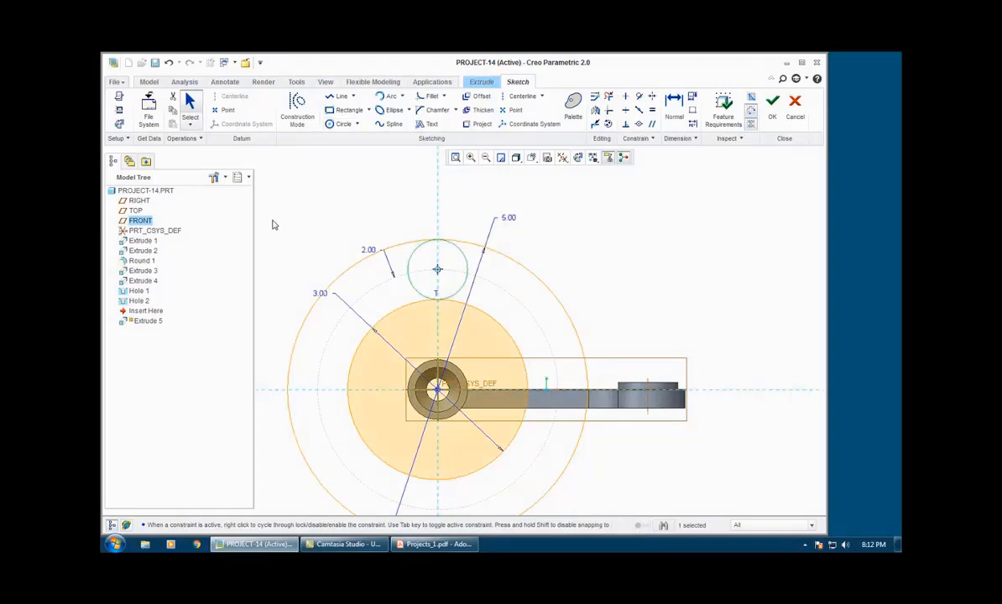
Trim the upper-left quarters of the two concentric circles and the inner half of the small end circle.
click(607, 98)
click(369, 250)
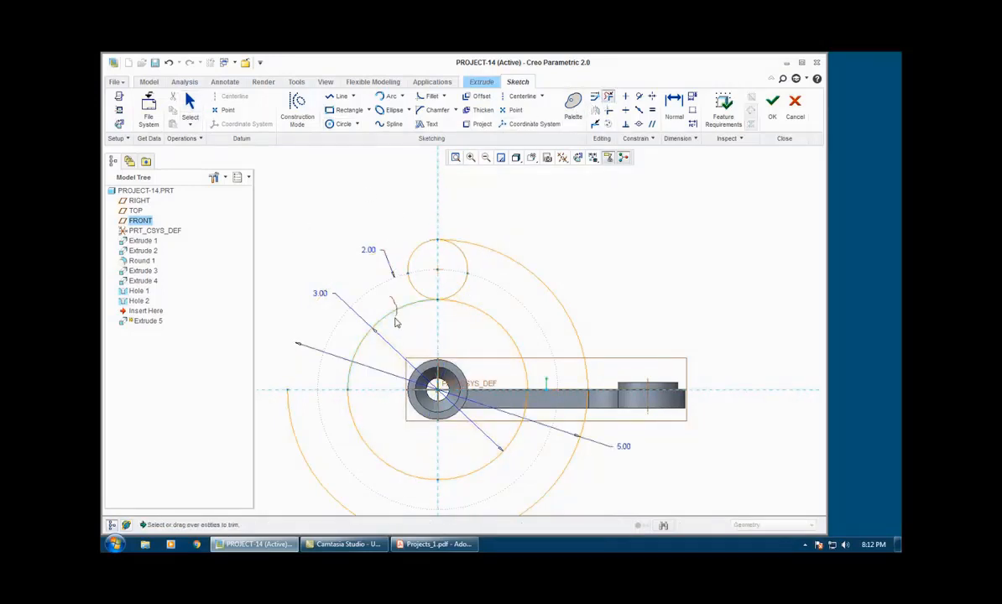
click(397, 323)
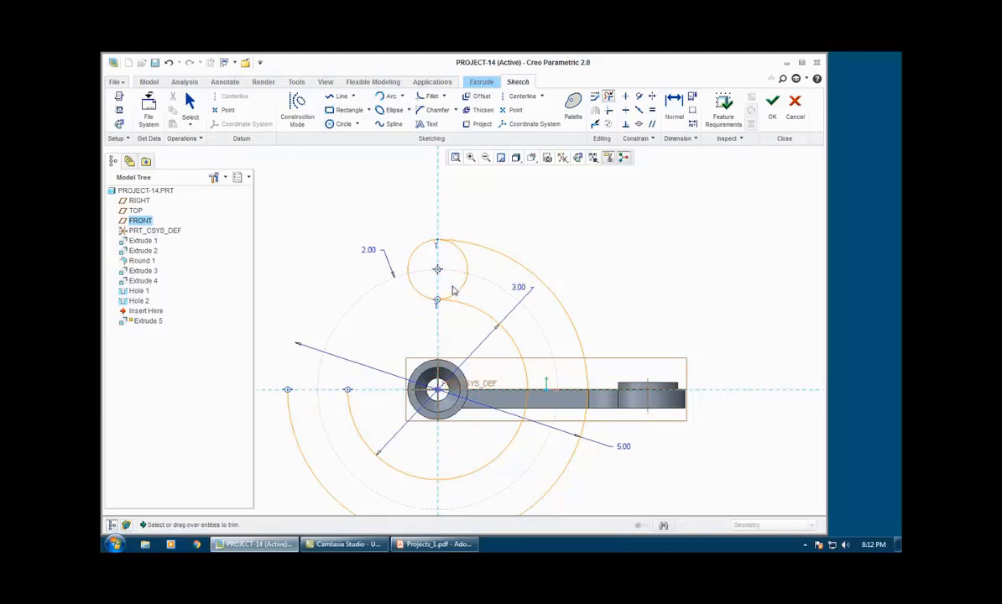
click(453, 290)
Close the arm's base with a line along the horizontal reference, then trim its overhanging ends and the leftover lower arcs.
click(338, 96)
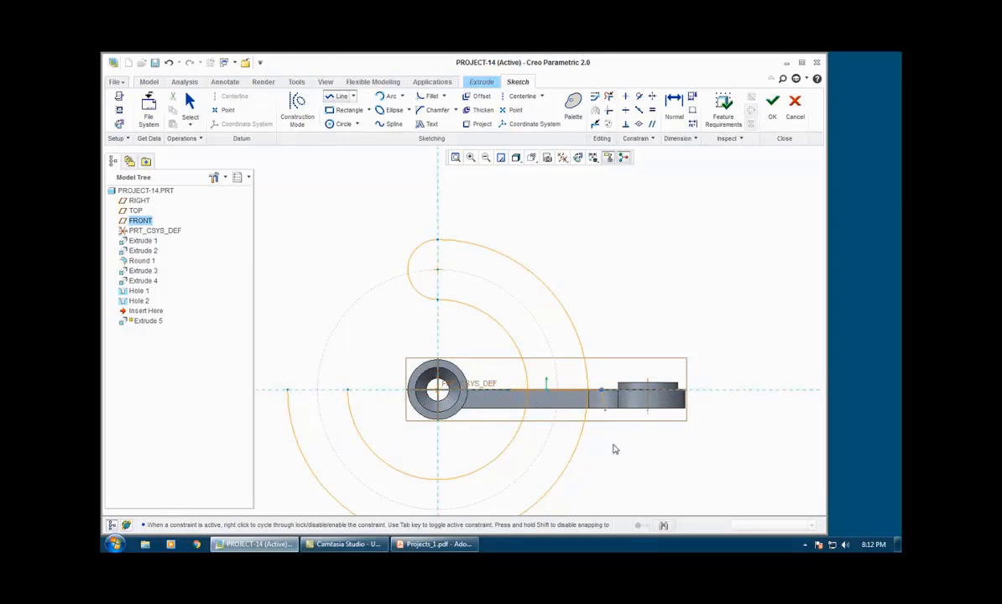
click(603, 391)
click(608, 97)
drag(596, 382, 594, 404)
drag(517, 404, 594, 414)
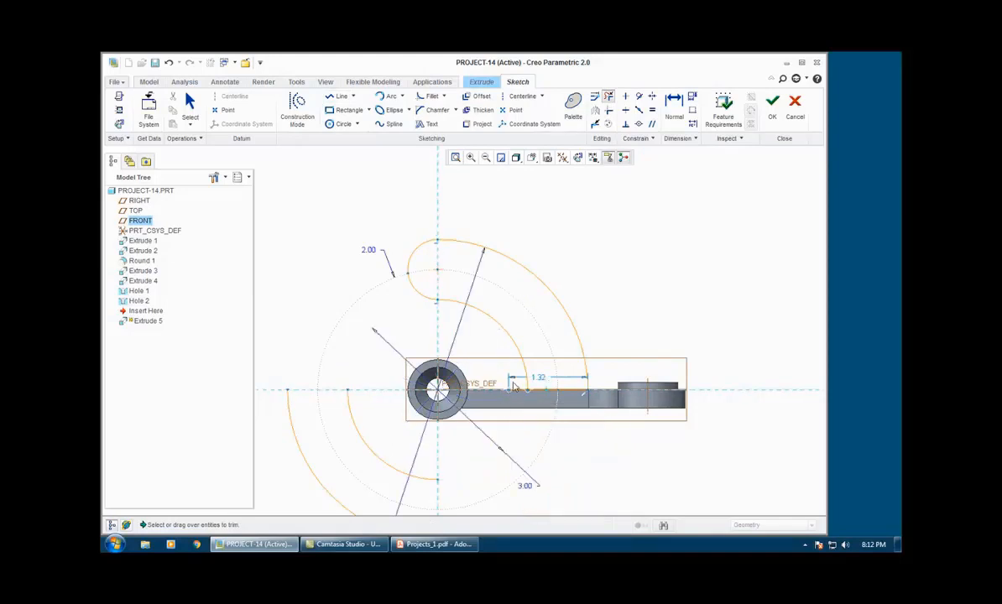
drag(373, 453, 286, 457)
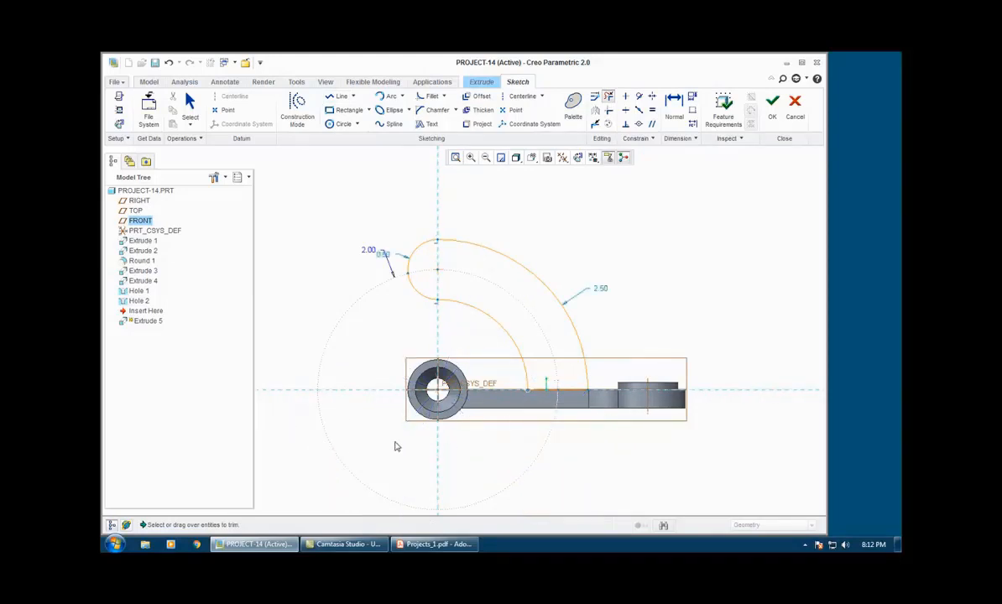
Inspect the open endpoint at the arm's upper end and delete the rounded end arc.
scroll(501, 442, down, 2)
scroll(501, 442, up, 1)
shift+middle_drag(501, 442, 458, 447)
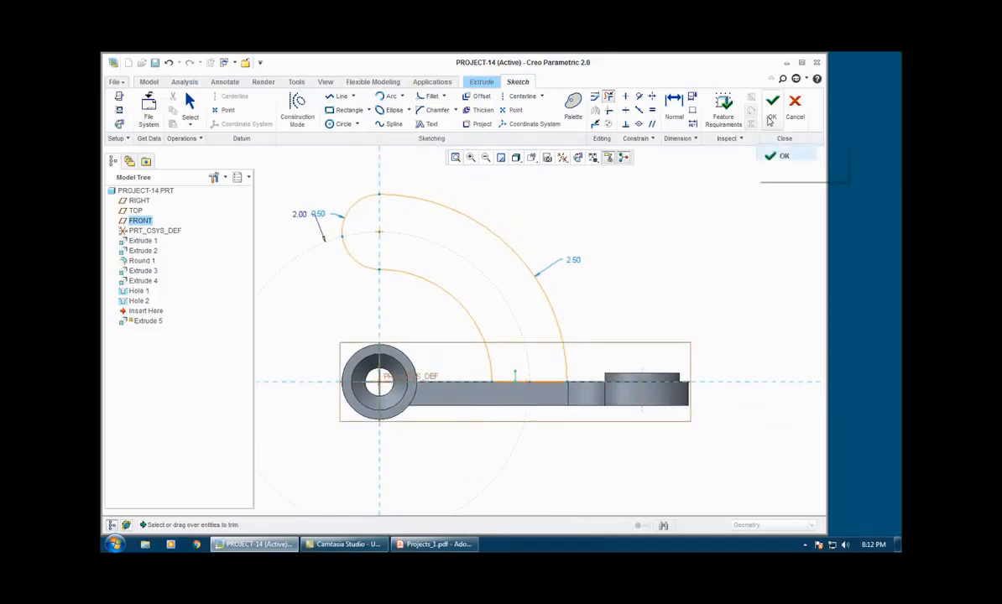
click(190, 100)
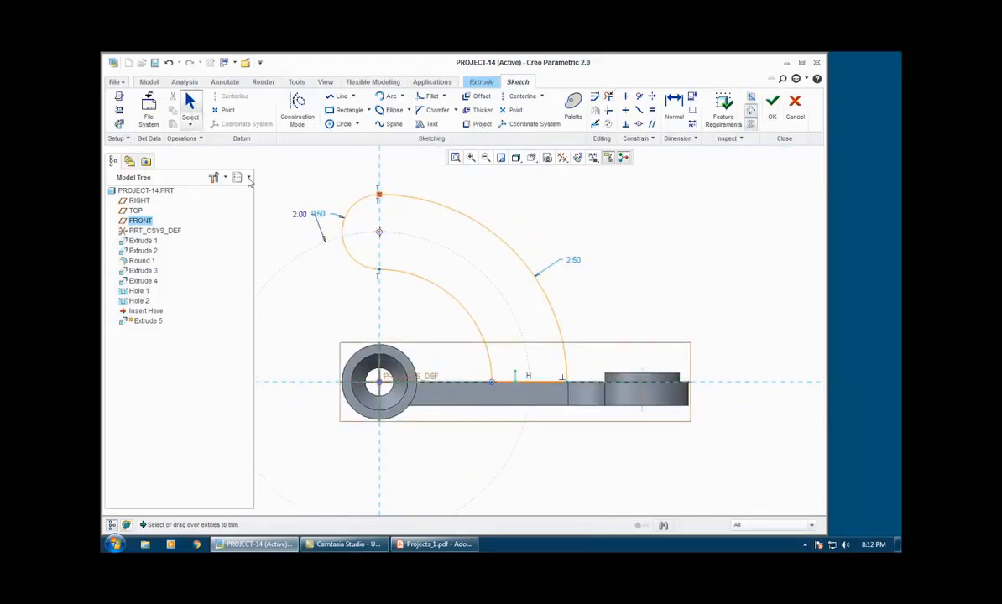
scroll(365, 208, down, 3)
shift+middle_drag(373, 231, 377, 274)
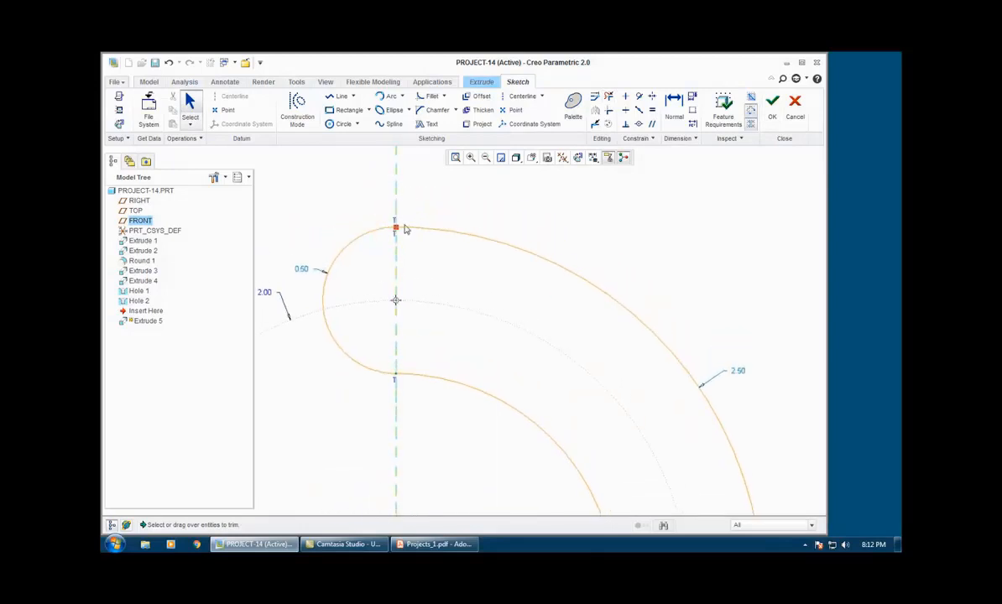
click(405, 234)
scroll(404, 235, up, 3)
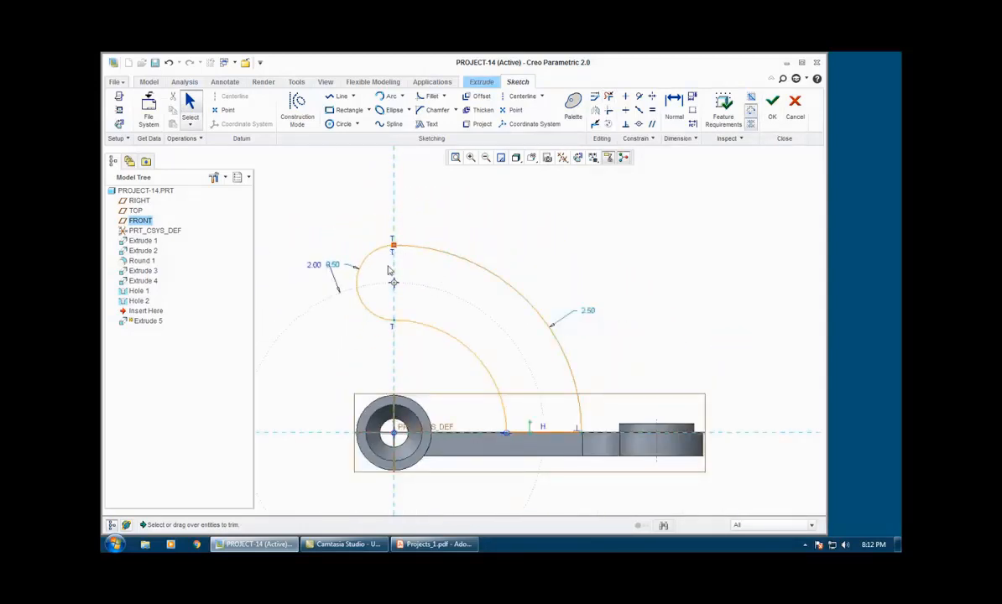
click(391, 251)
key(Delete)
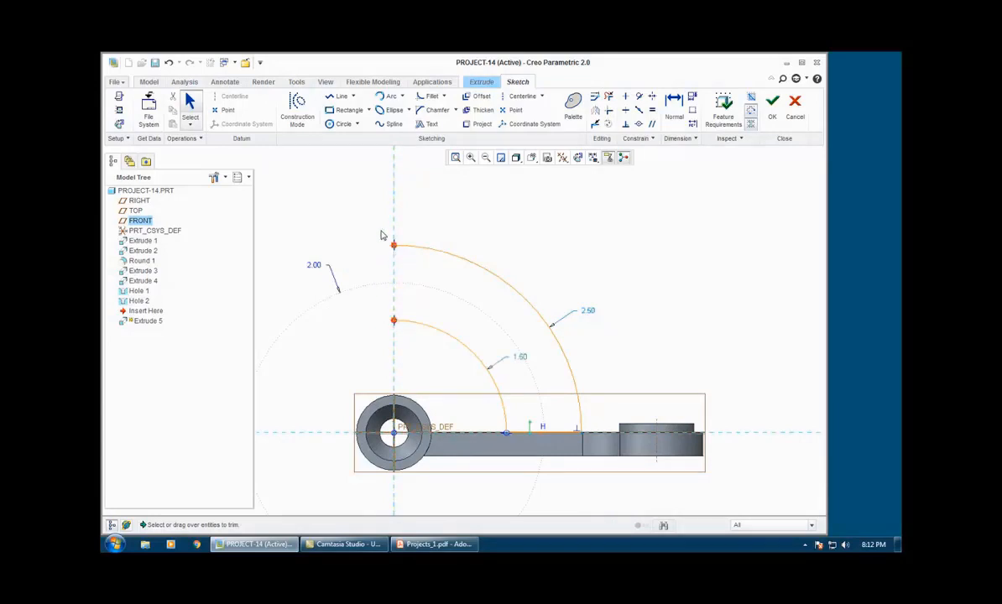
Redraw the arm's rounded end as an arc joining the upper endpoints of the outer and inner arcs, with a radius of about 0.50.
click(389, 96)
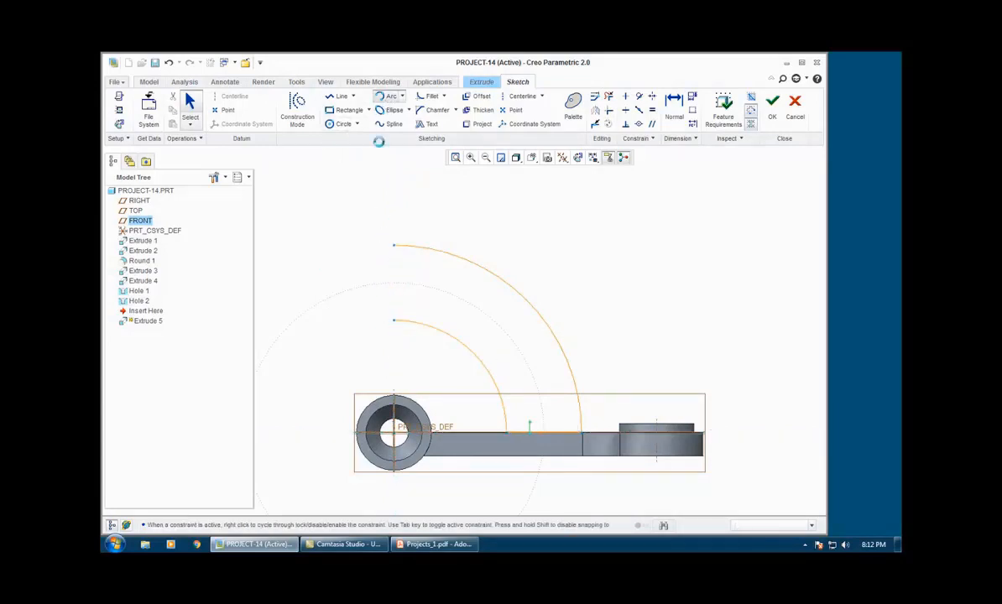
click(394, 245)
click(393, 320)
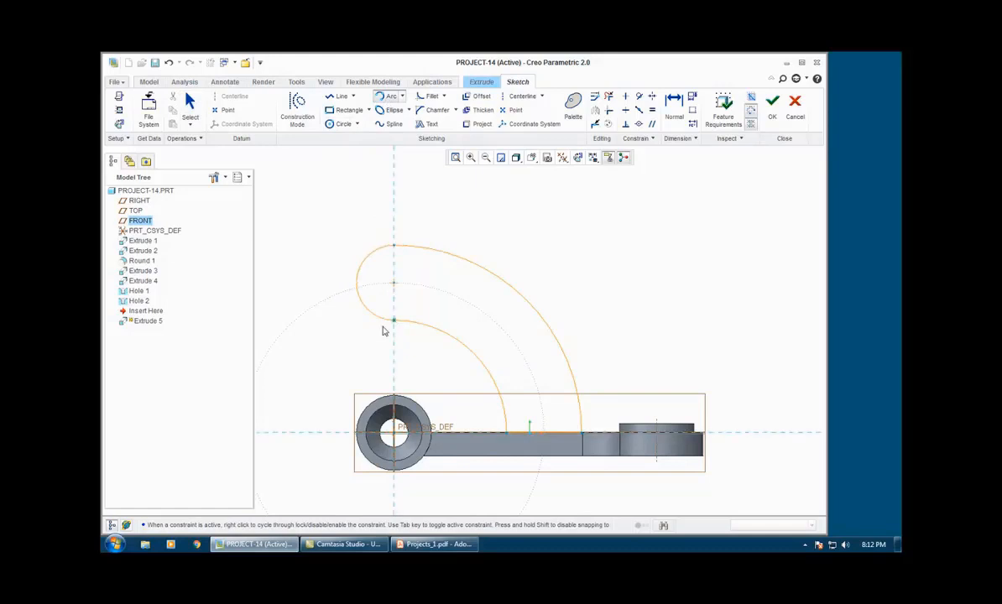
click(190, 100)
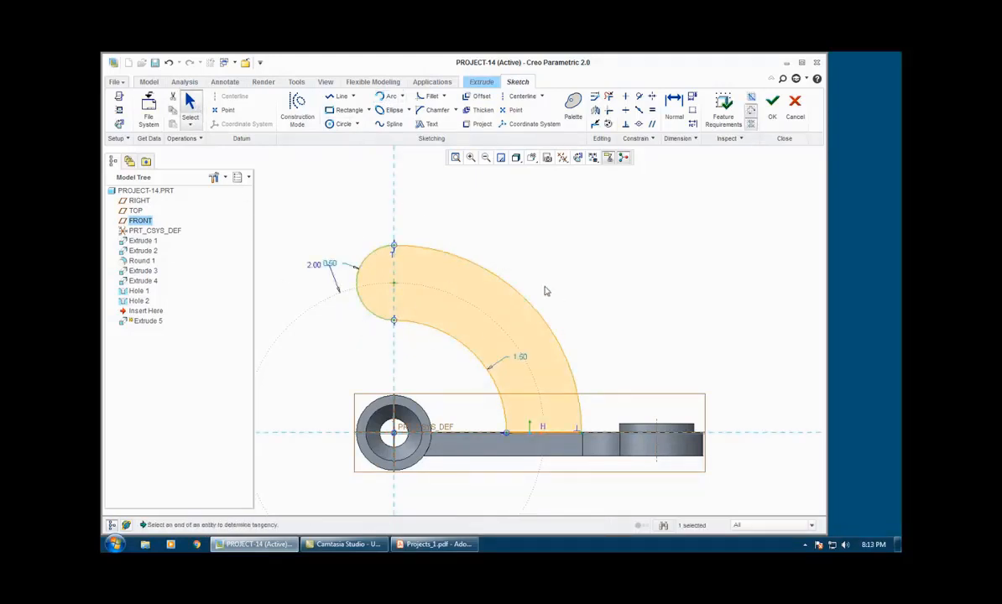
Check the arm's thickness in the PDF drawing, then accept the arm sketch for the extrude.
shift+middle_drag(564, 361, 670, 292)
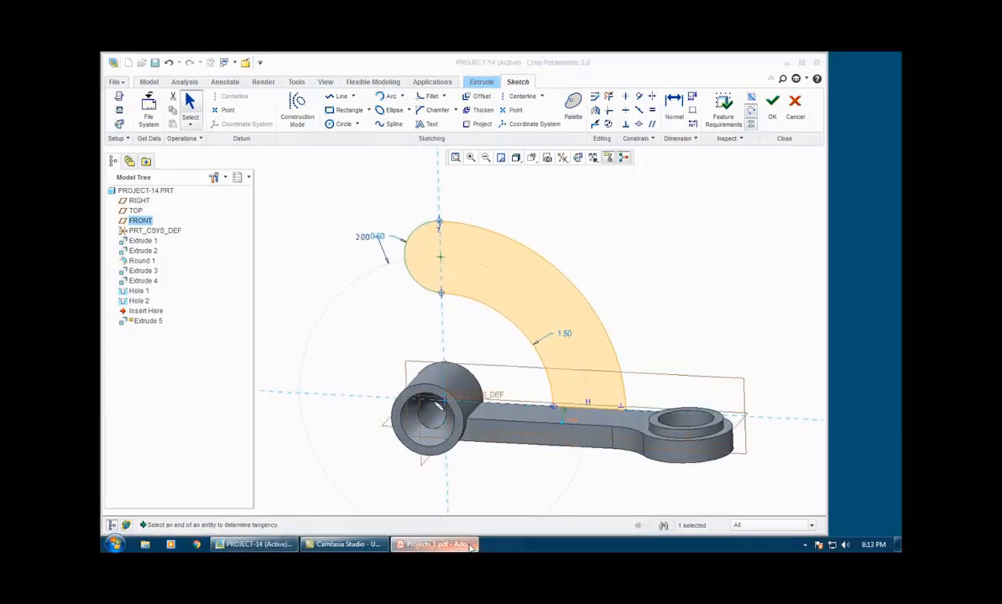
click(438, 544)
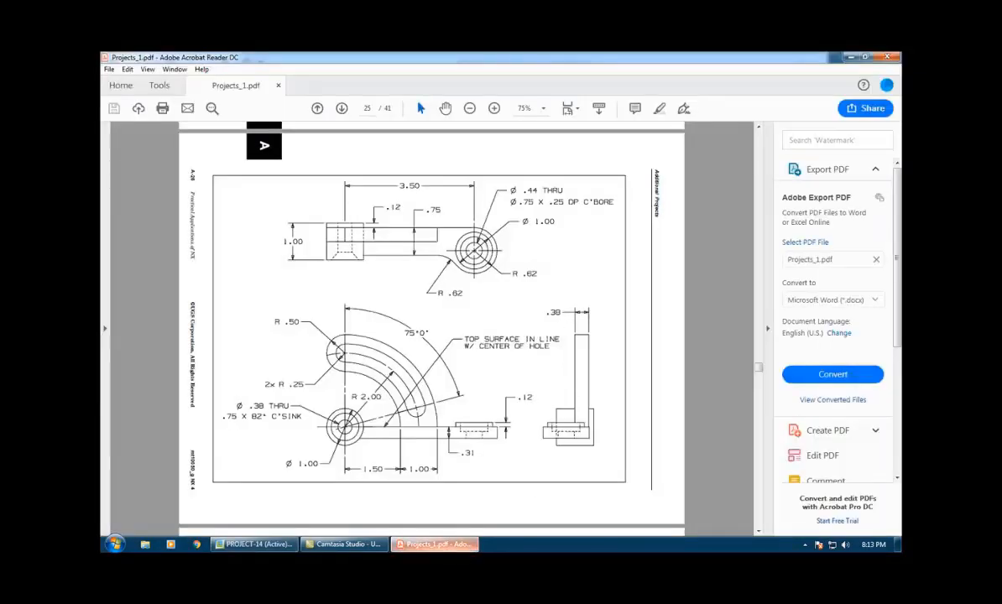
key(alt+Tab)
click(773, 106)
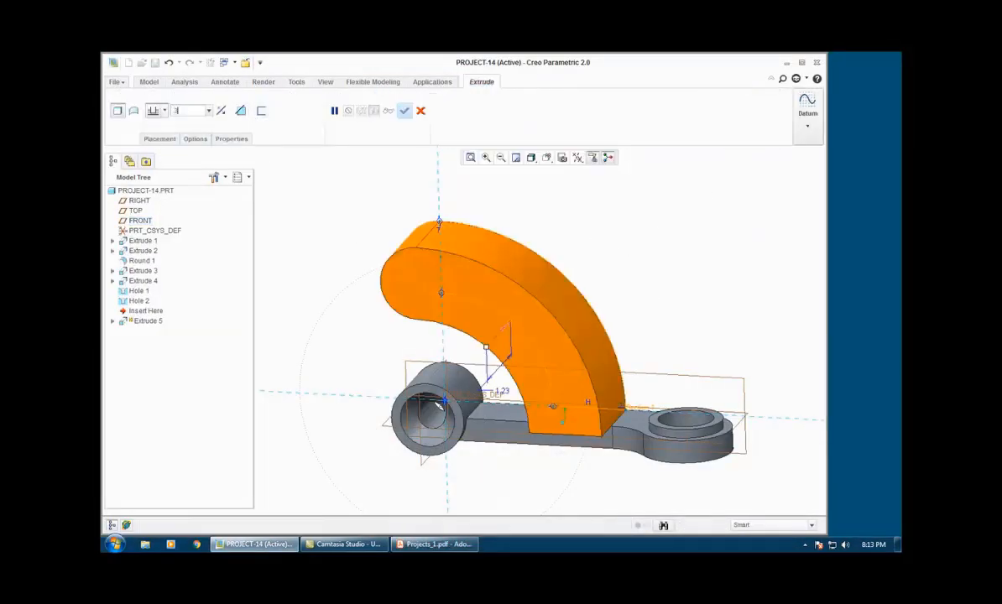
Complete the arm extrusion, then check the curved slot's dimensions in the PDF drawing.
middle_click(292, 228)
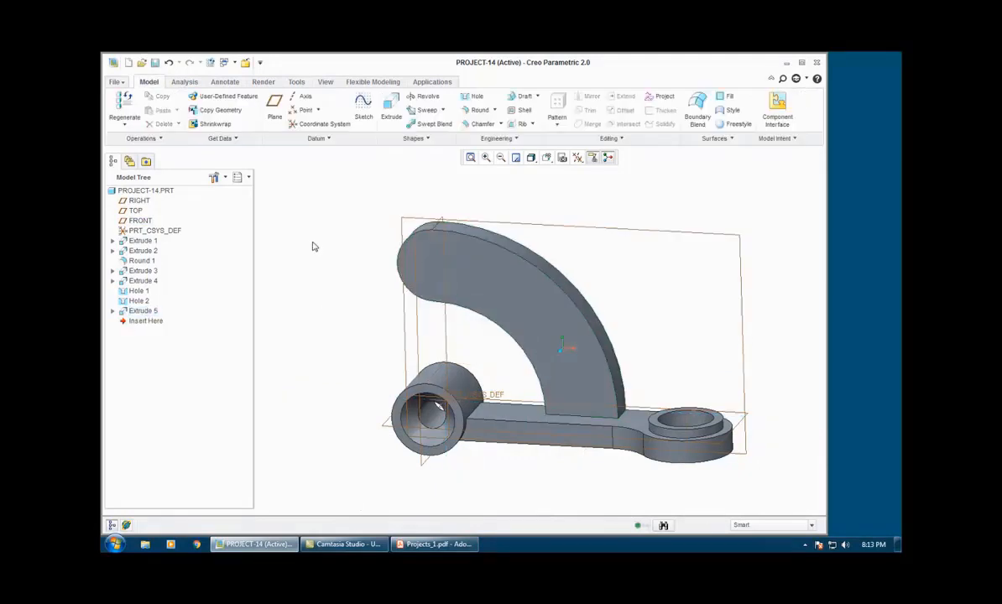
middle_drag(346, 319, 340, 277)
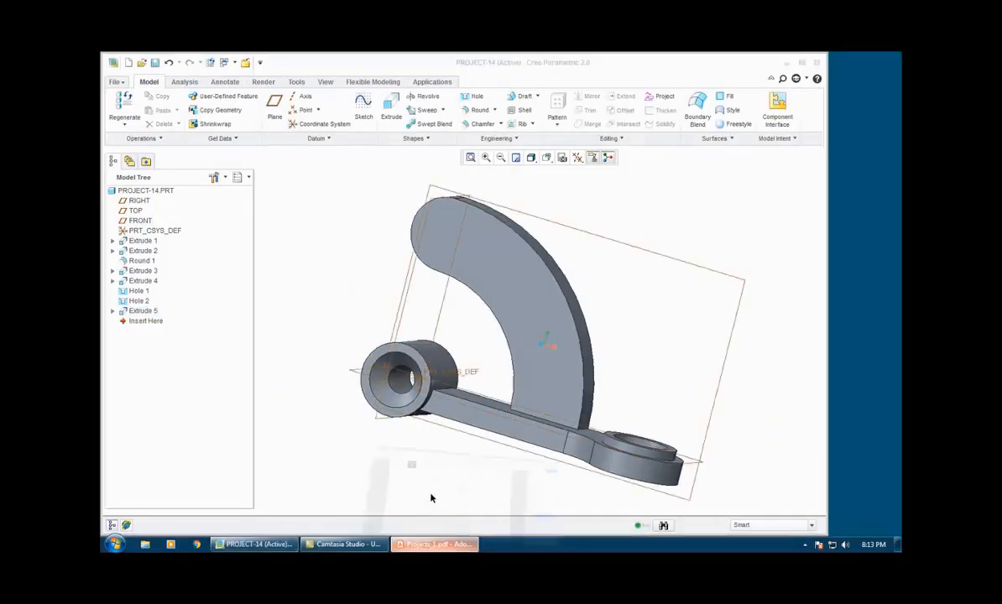
click(435, 543)
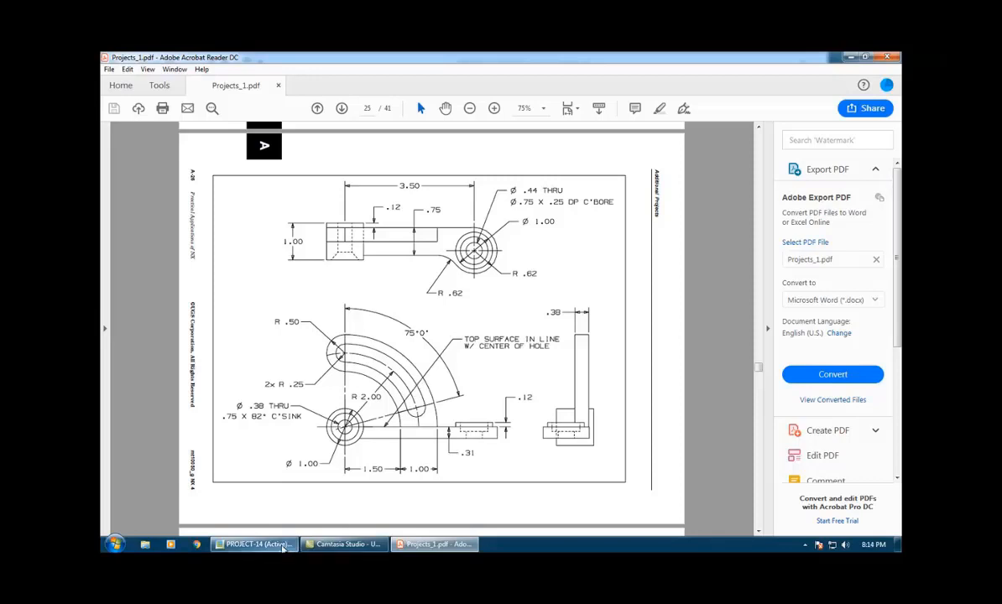
click(254, 543)
Start an extrude sketch on the FRONT plane and draw two concentric circles around the hub centre, about 3.40 and 4.35 in diameter.
click(394, 103)
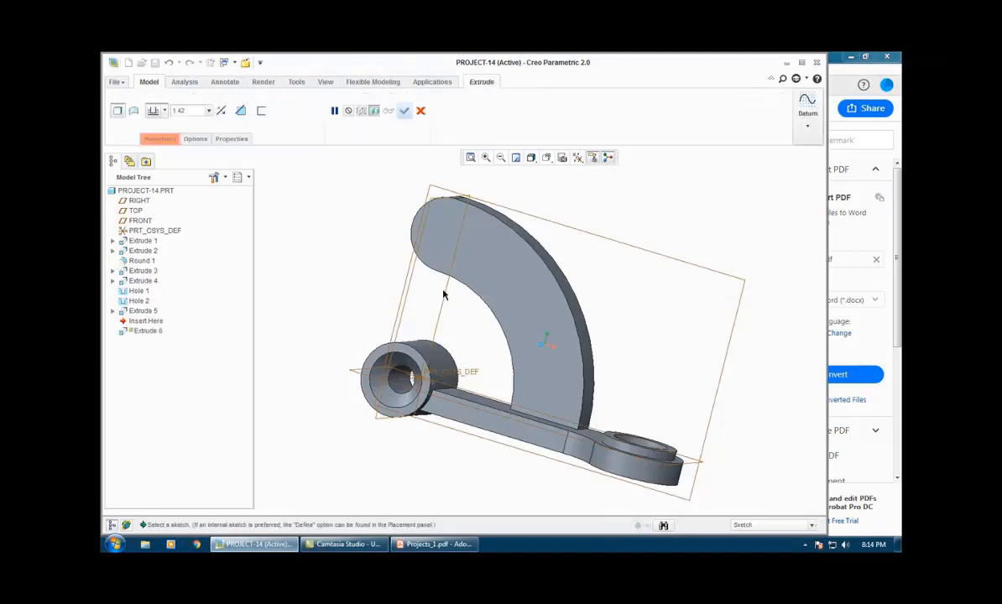
click(726, 282)
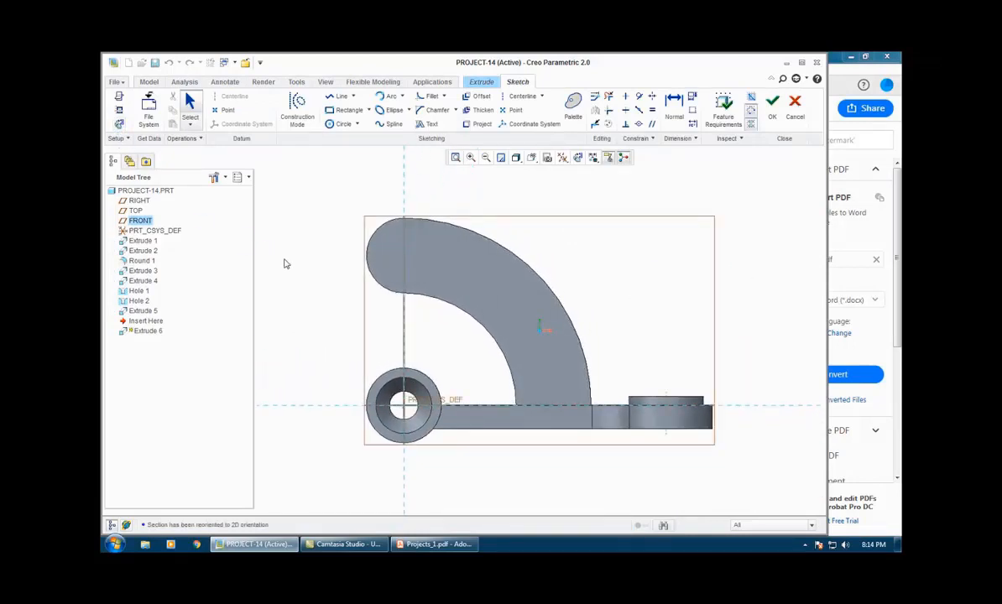
click(336, 124)
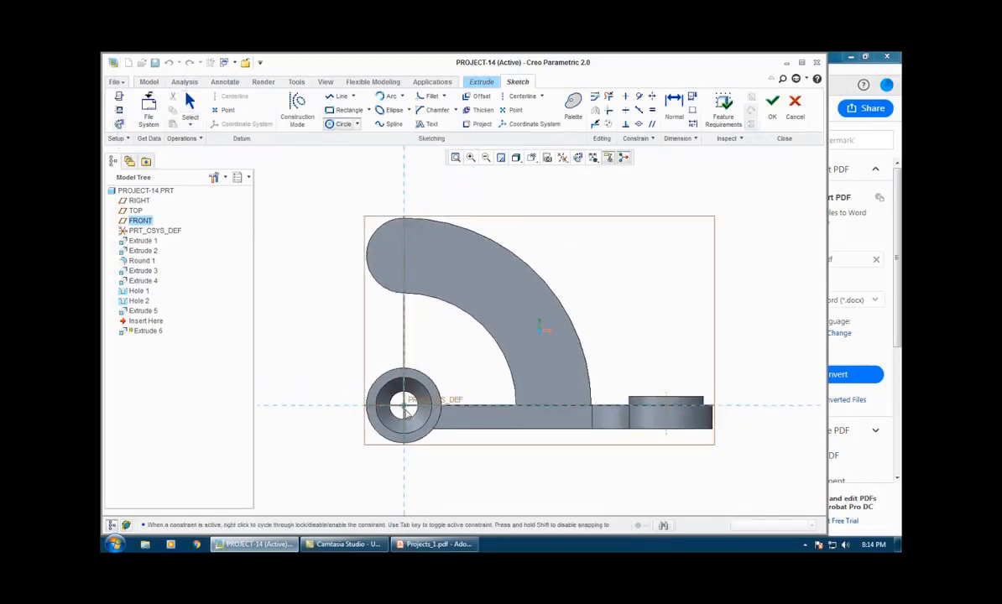
click(403, 406)
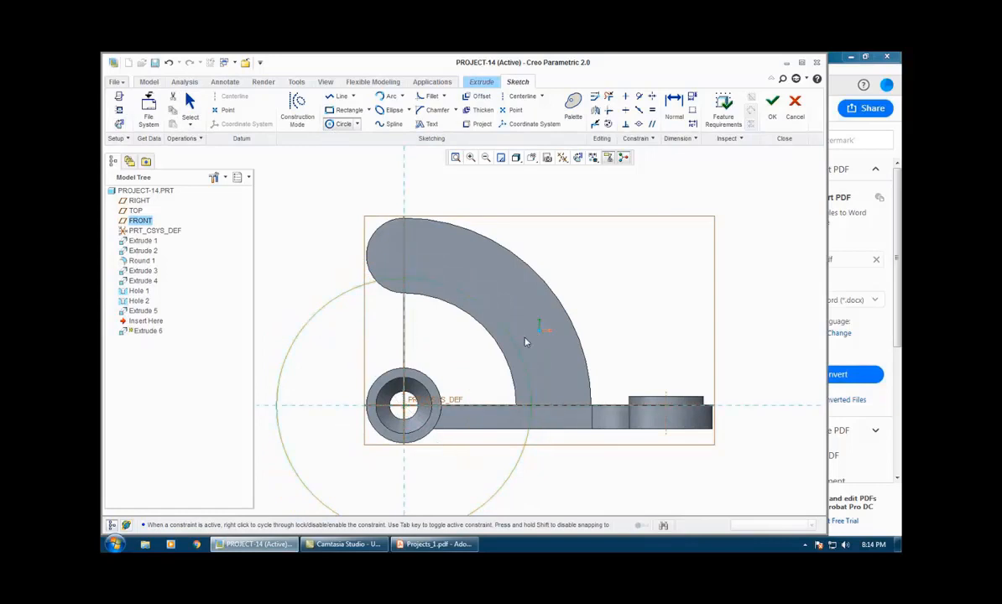
click(356, 124)
click(351, 154)
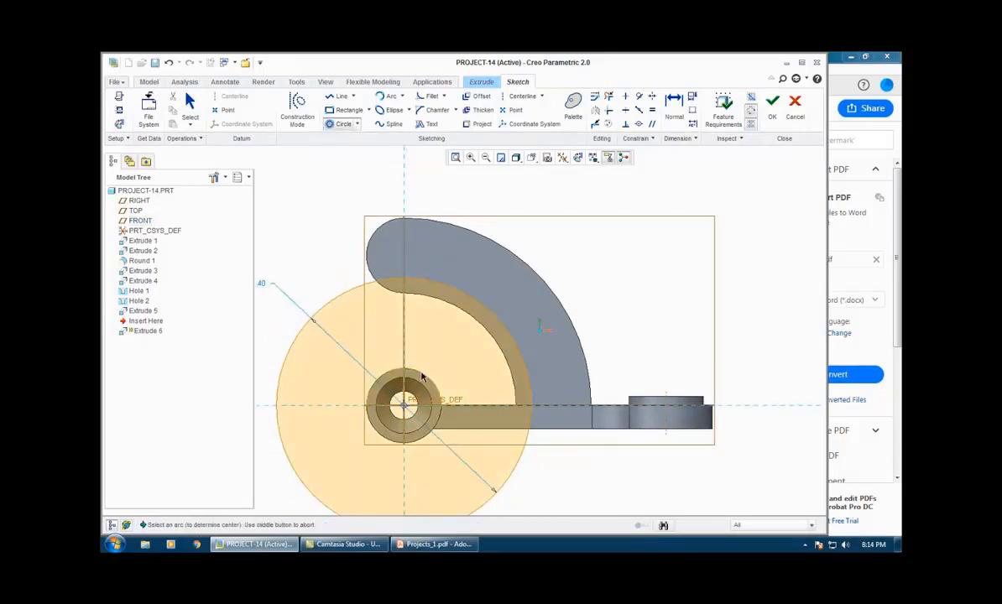
click(423, 373)
click(538, 307)
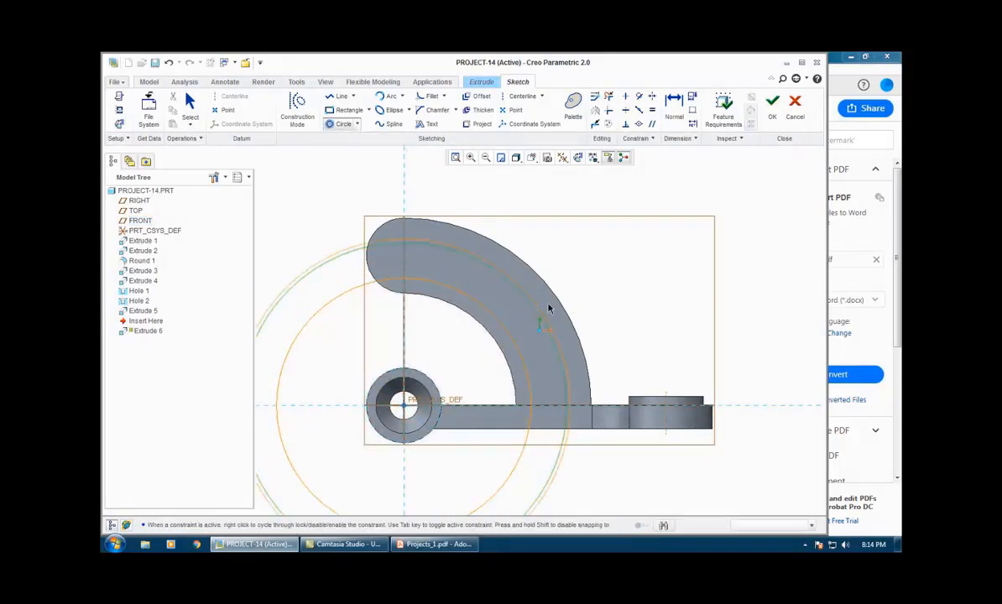
click(191, 102)
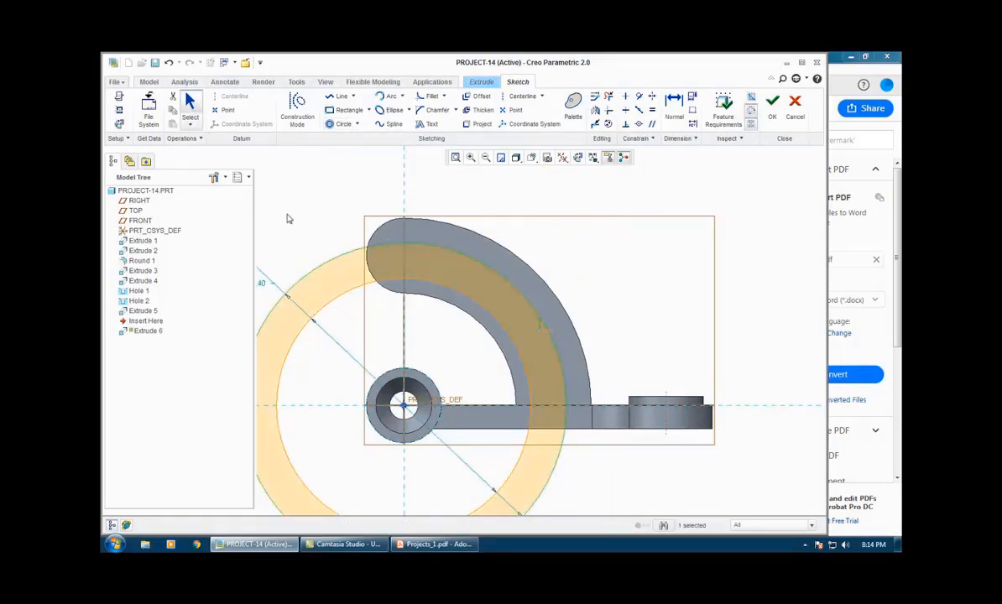
Set the outer circle's diameter to 4.50 and the inner circle's diameter to 3.50.
scroll(390, 325, down, 2)
drag(265, 261, 328, 244)
double_click(325, 241)
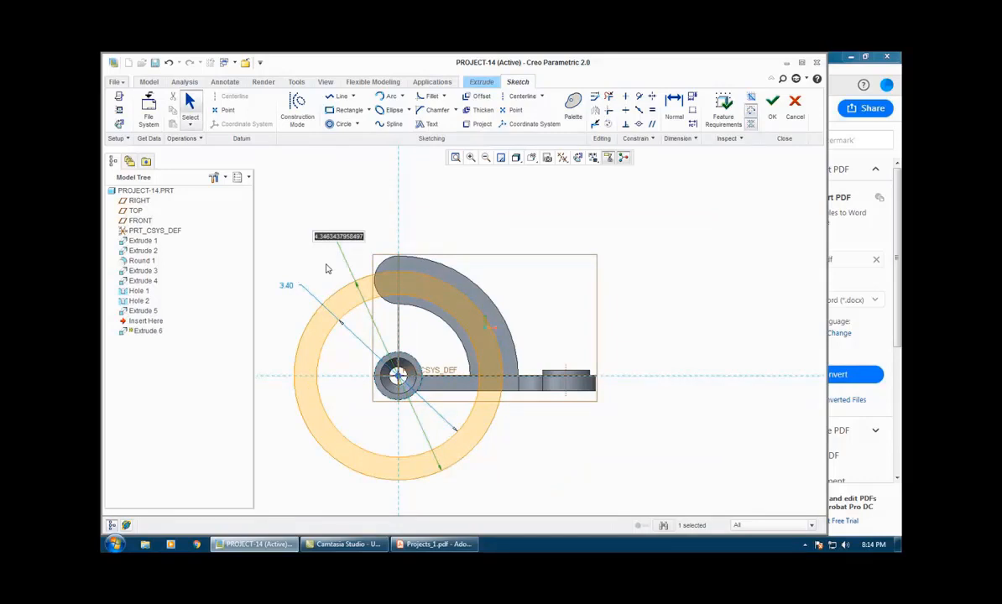
text(2)
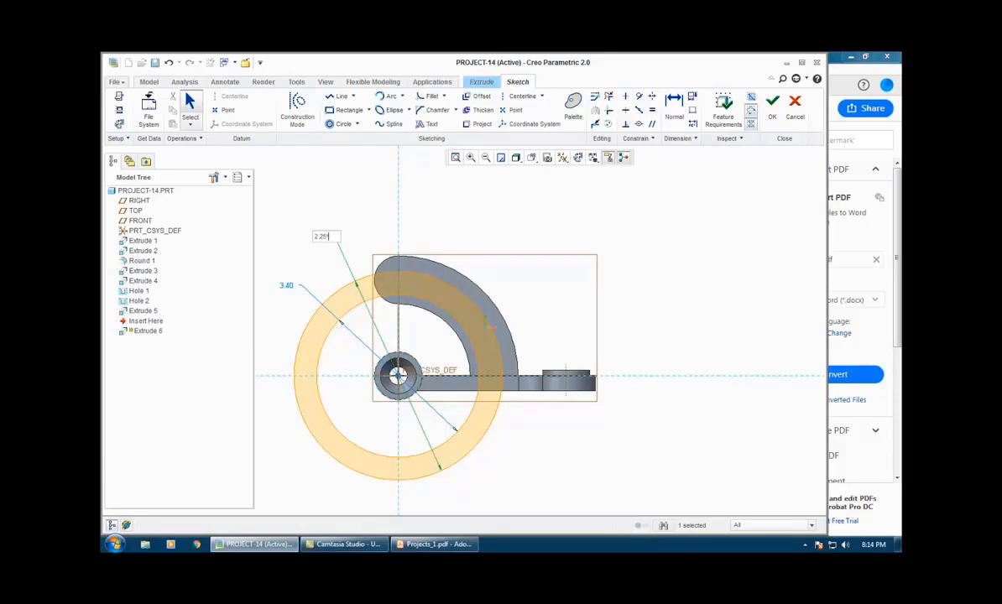
text(.25)
key(Return)
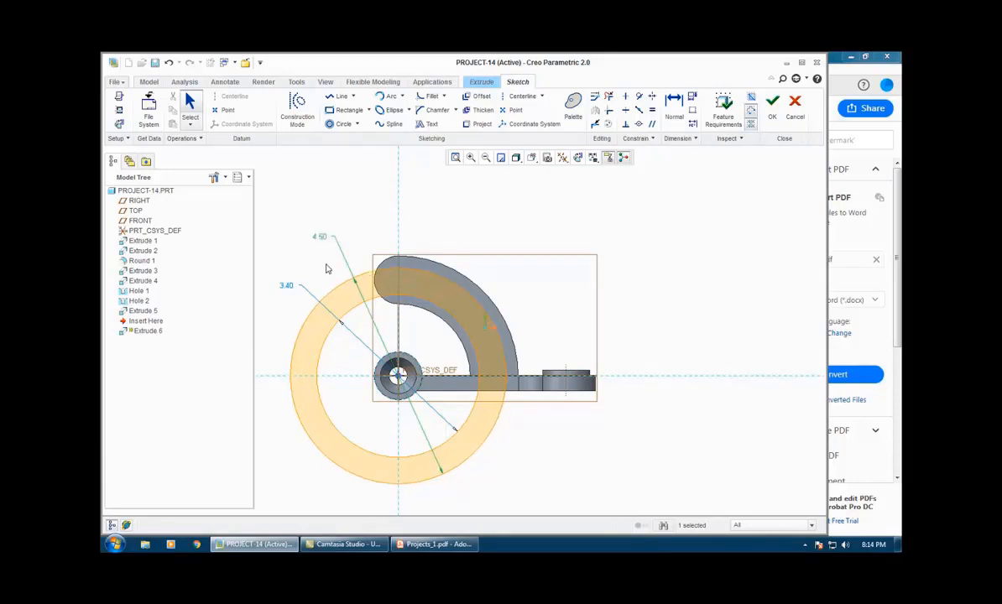
double_click(291, 292)
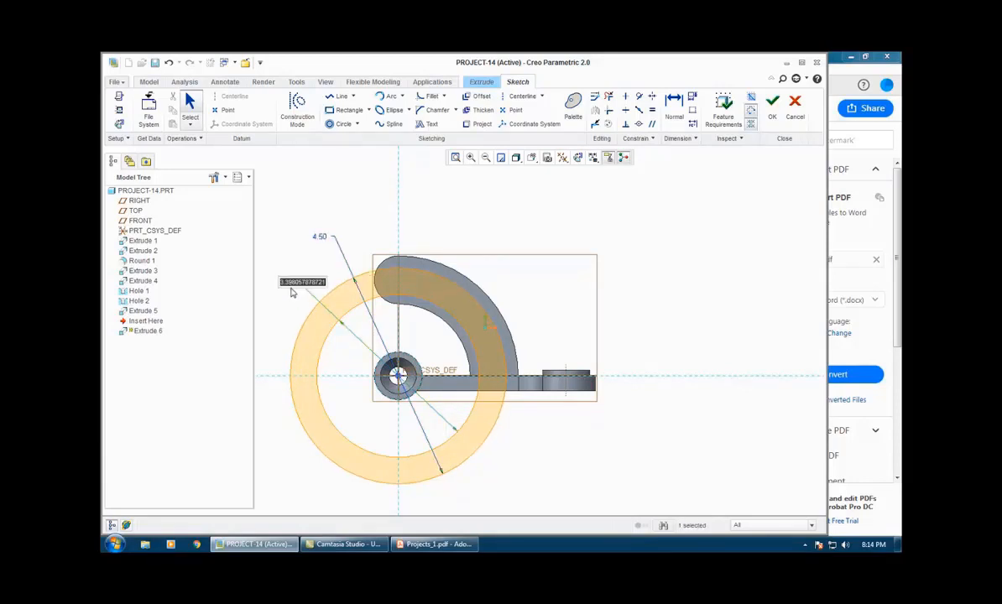
text(1.75)
key(Return)
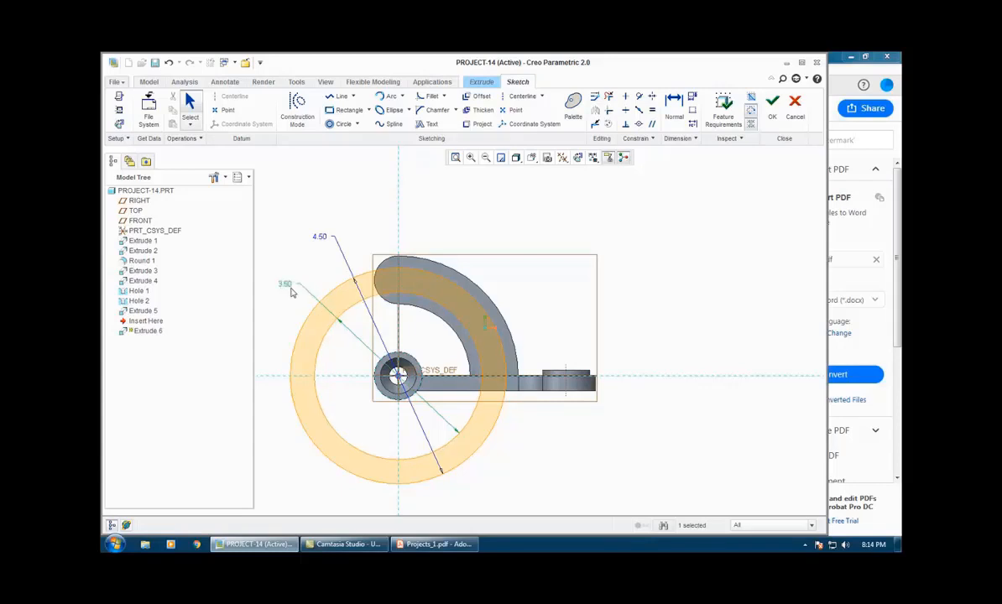
Add the arm's rounded end edge as a sketch reference.
scroll(389, 286, up, 2)
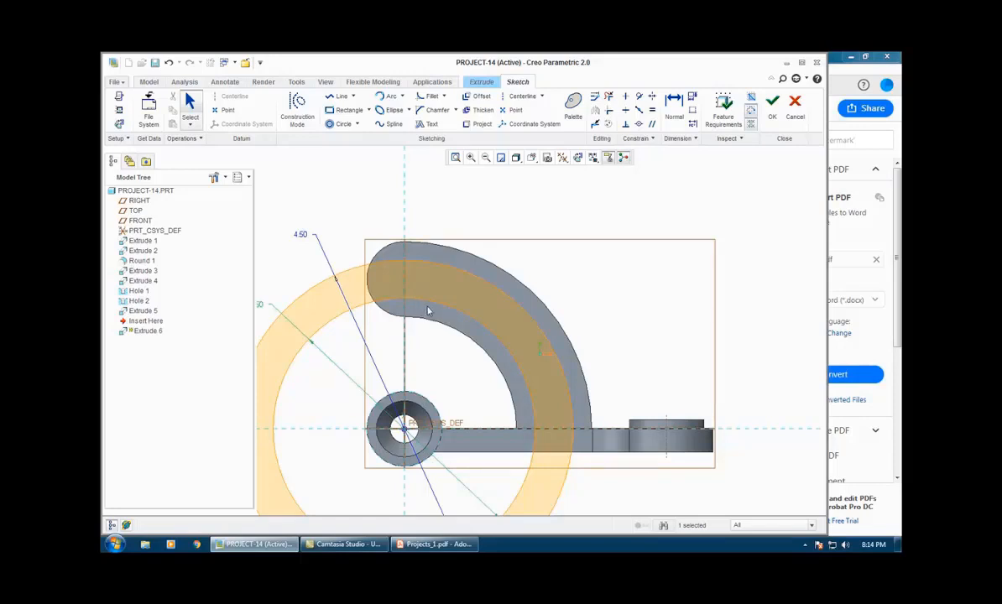
click(119, 112)
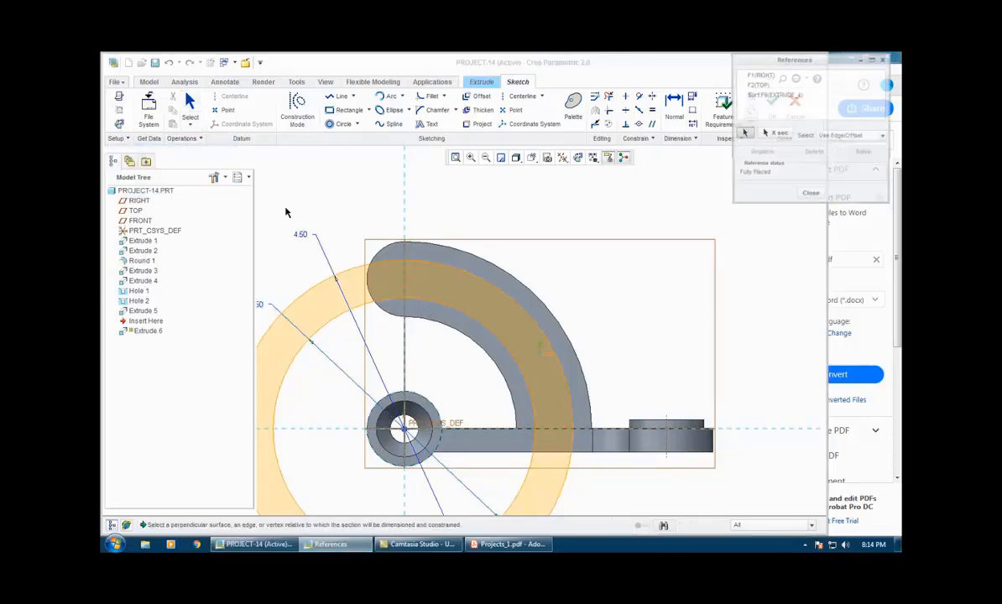
click(377, 261)
click(811, 196)
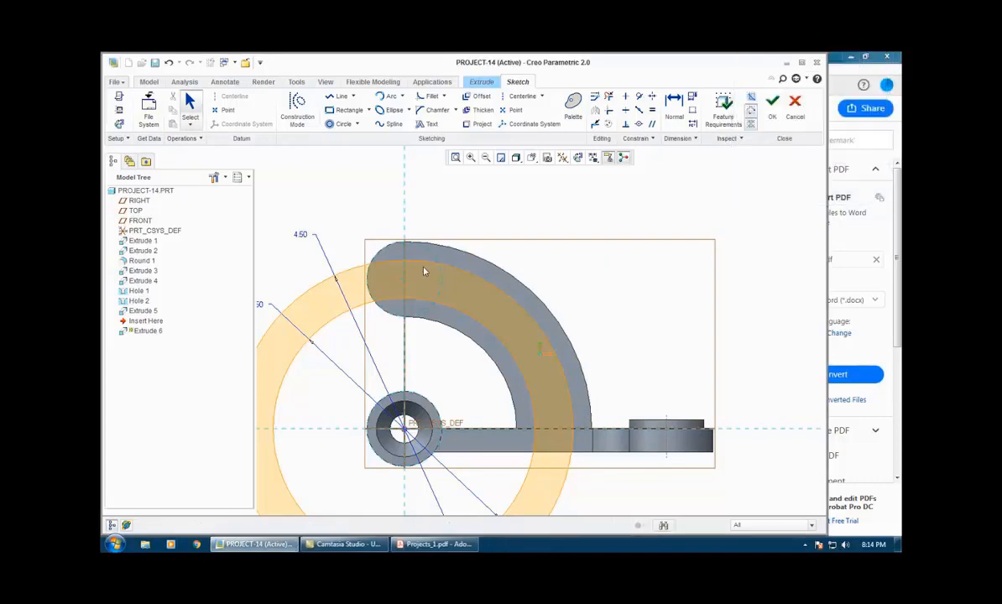
Draw a circle centred on the arm's rounded end, sized to touch both the inner and outer slot circles.
scroll(404, 284, up, 4)
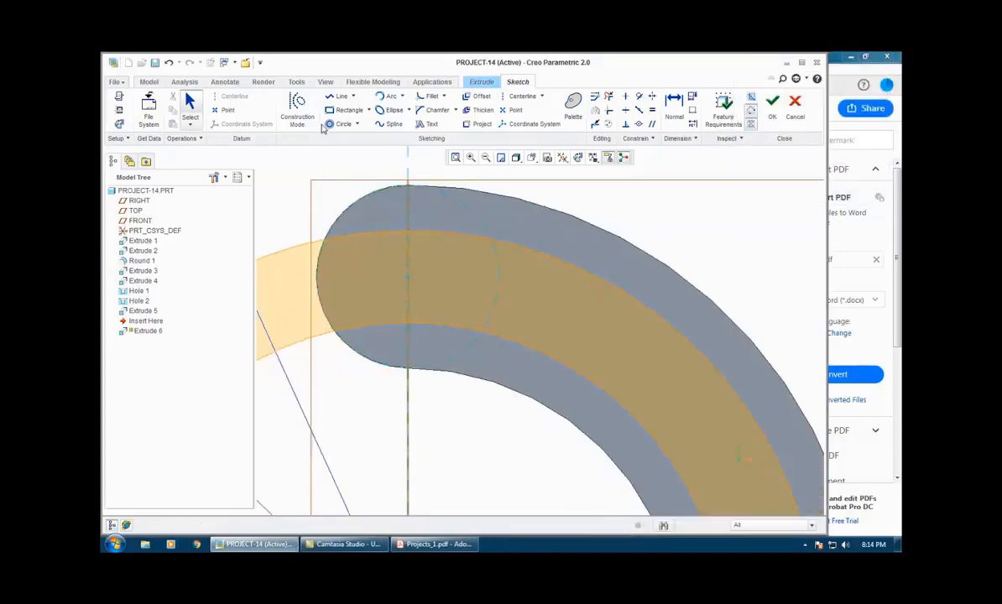
click(357, 123)
click(340, 151)
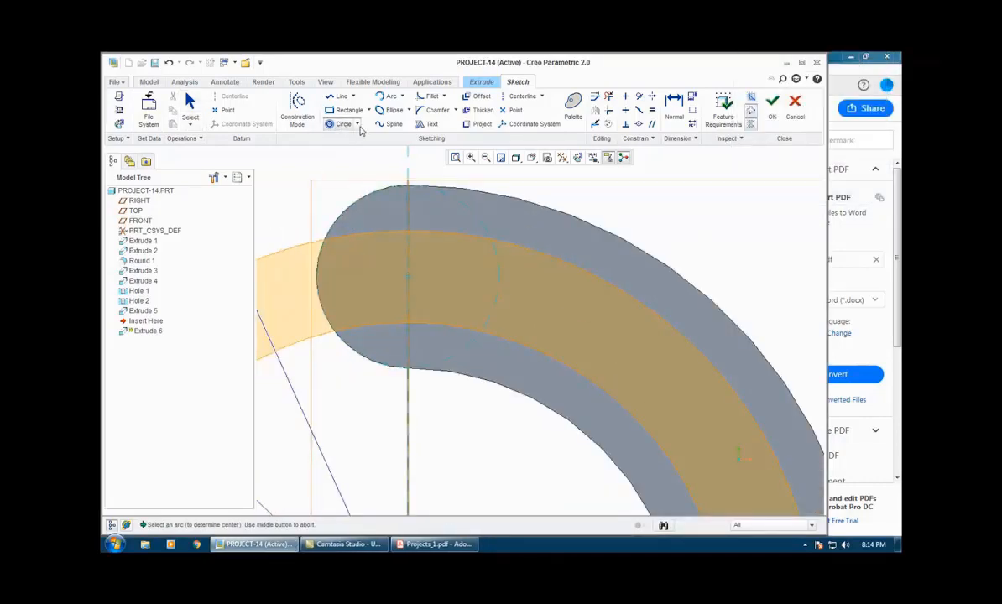
click(357, 124)
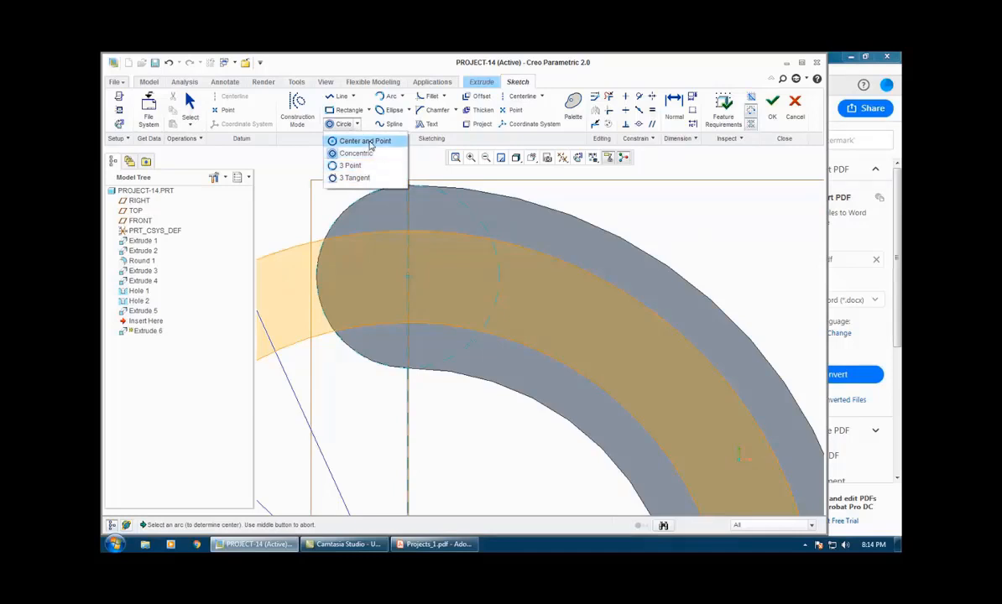
click(367, 141)
click(408, 278)
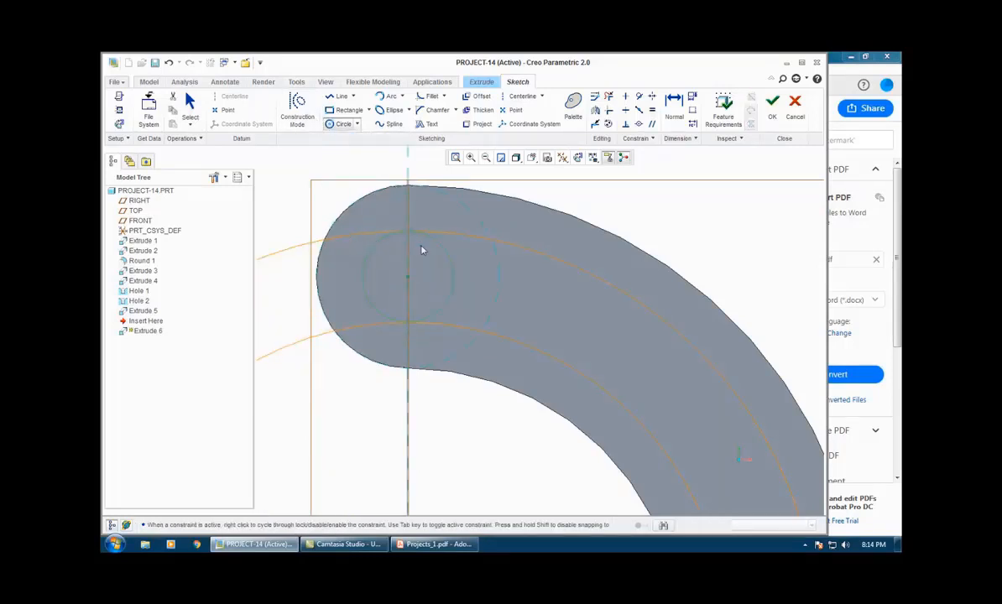
scroll(422, 248, down, 3)
click(420, 246)
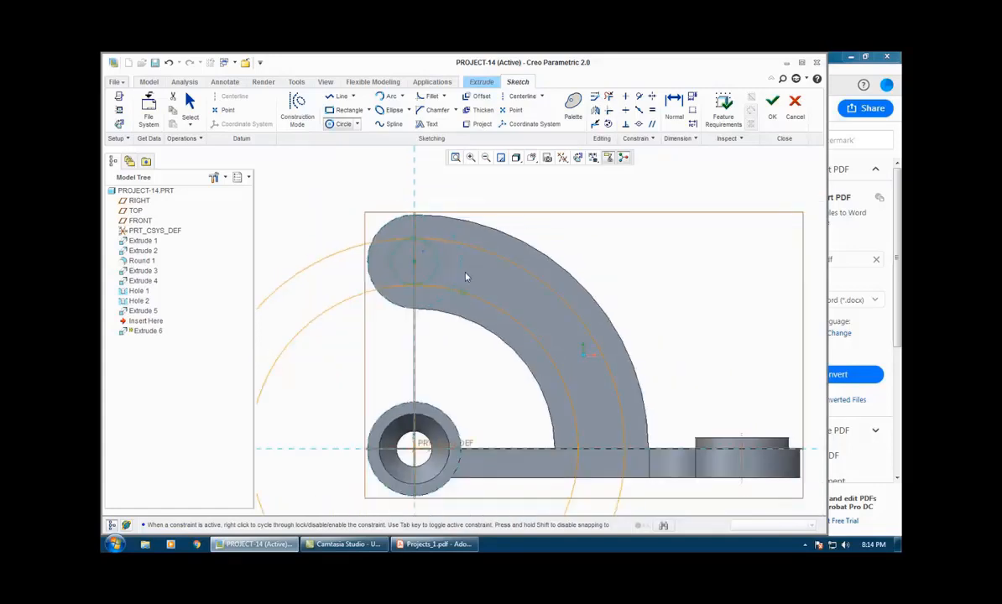
Trim both large circles' upper-left quarters back to the references and remove the small circle's right half.
click(609, 98)
drag(386, 231, 380, 254)
drag(380, 300, 375, 300)
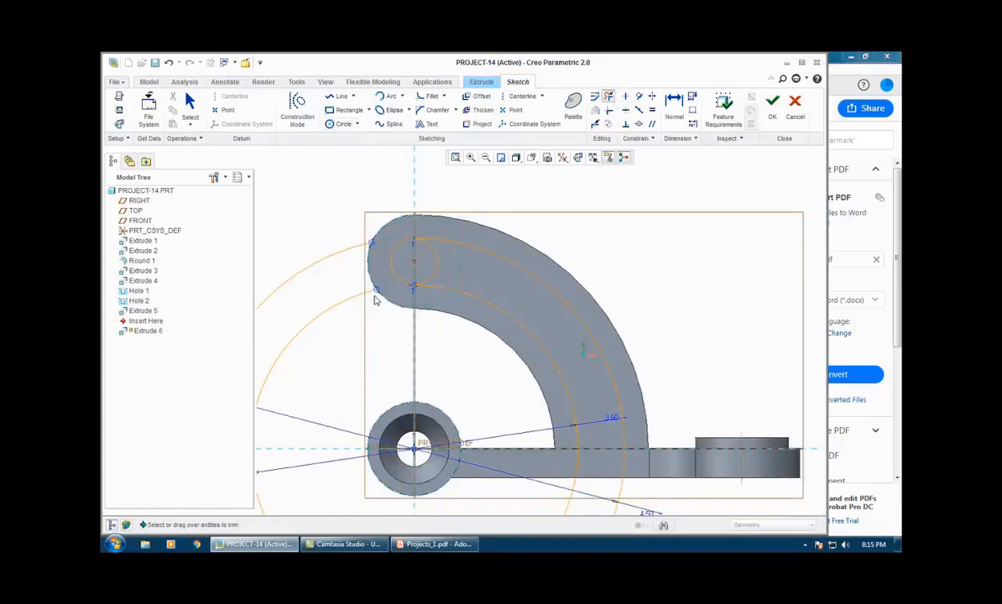
scroll(409, 323, down, 3)
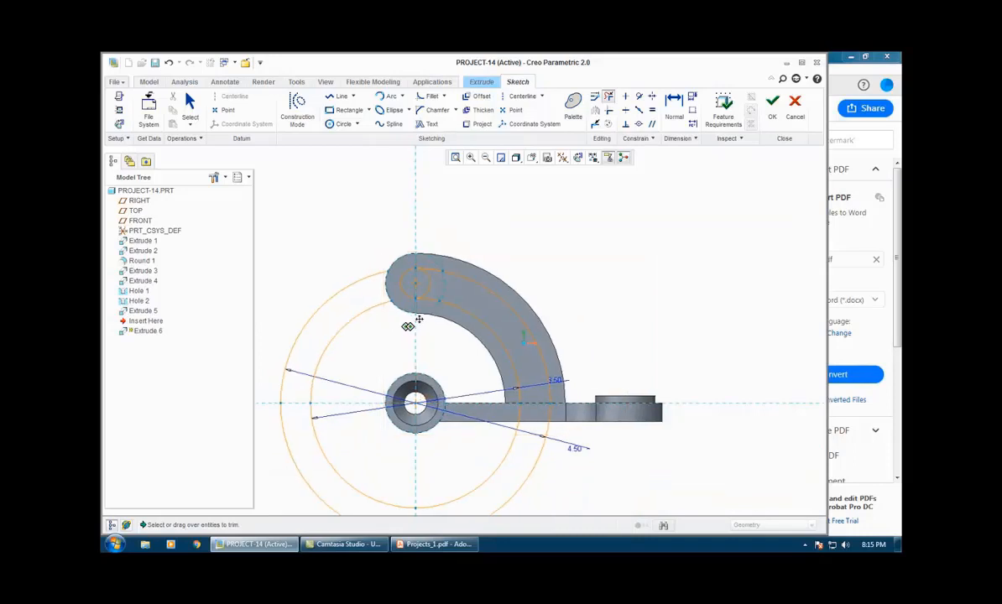
drag(365, 254, 390, 296)
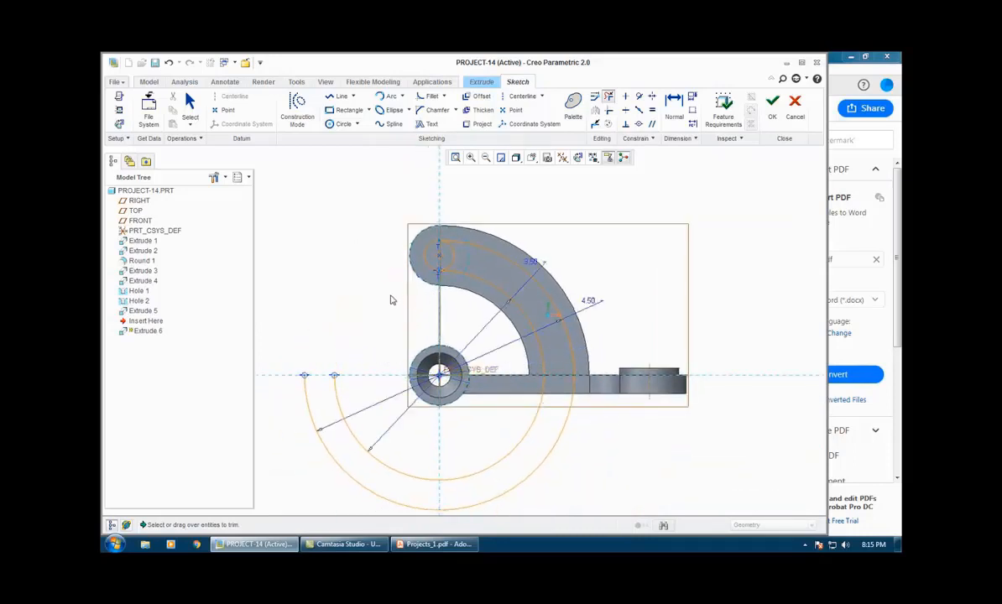
scroll(464, 280, up, 3)
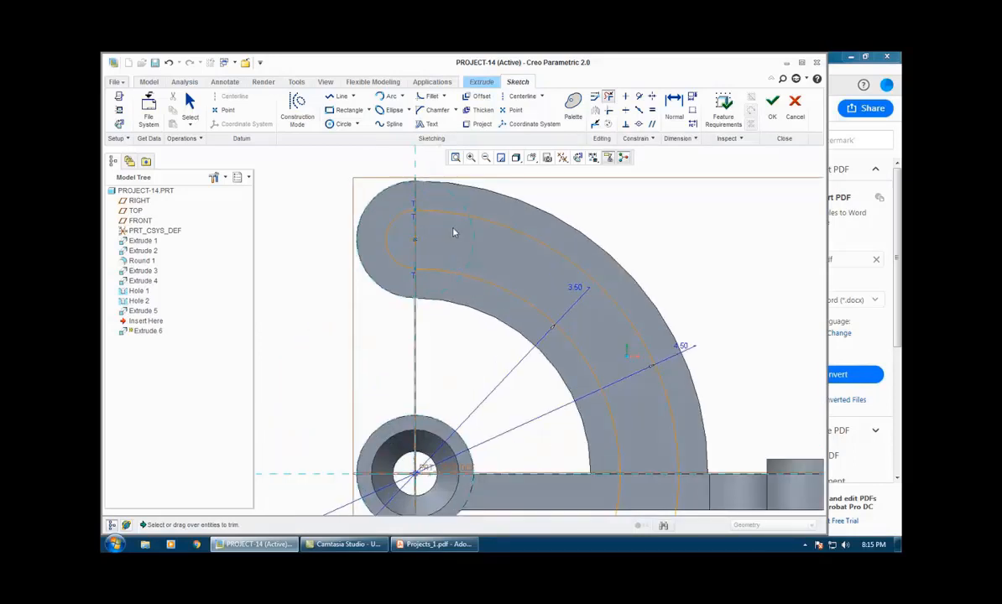
scroll(425, 294, down, 1)
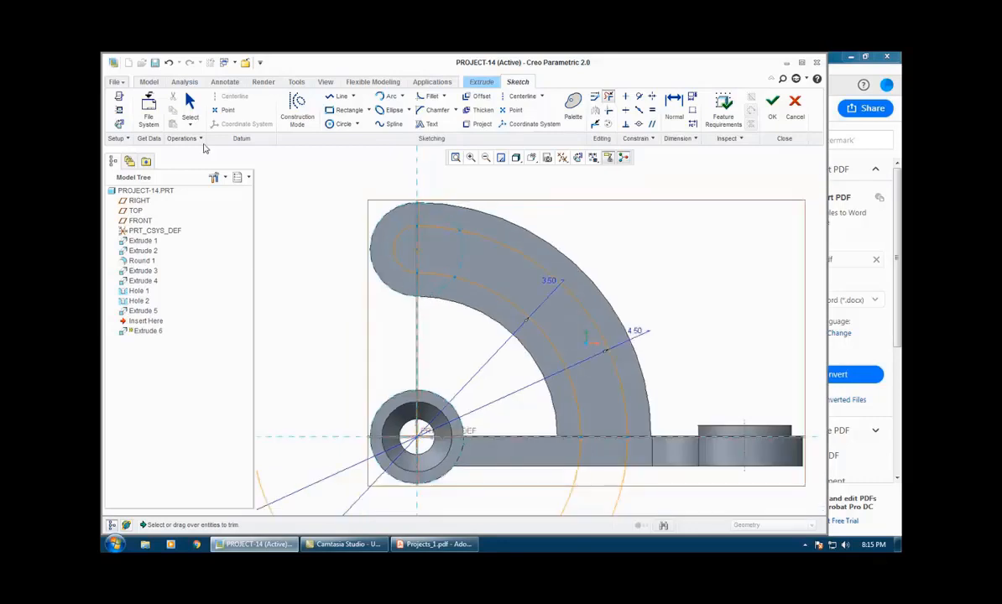
Replace the slot's rounded upper end with an arc joining the upper endpoints of the outer and inner slot arcs.
scroll(417, 235, up, 4)
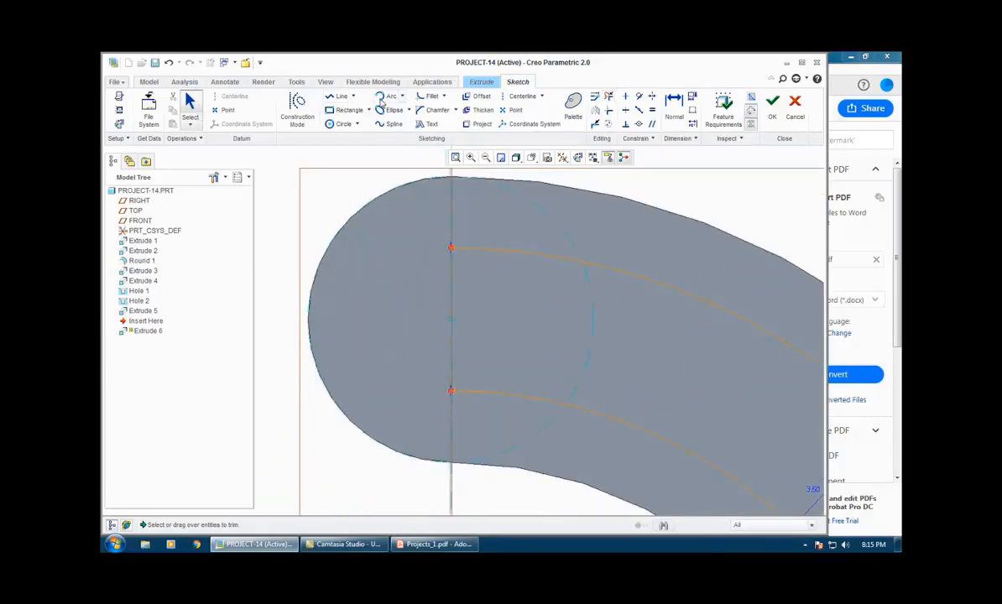
click(389, 96)
click(451, 250)
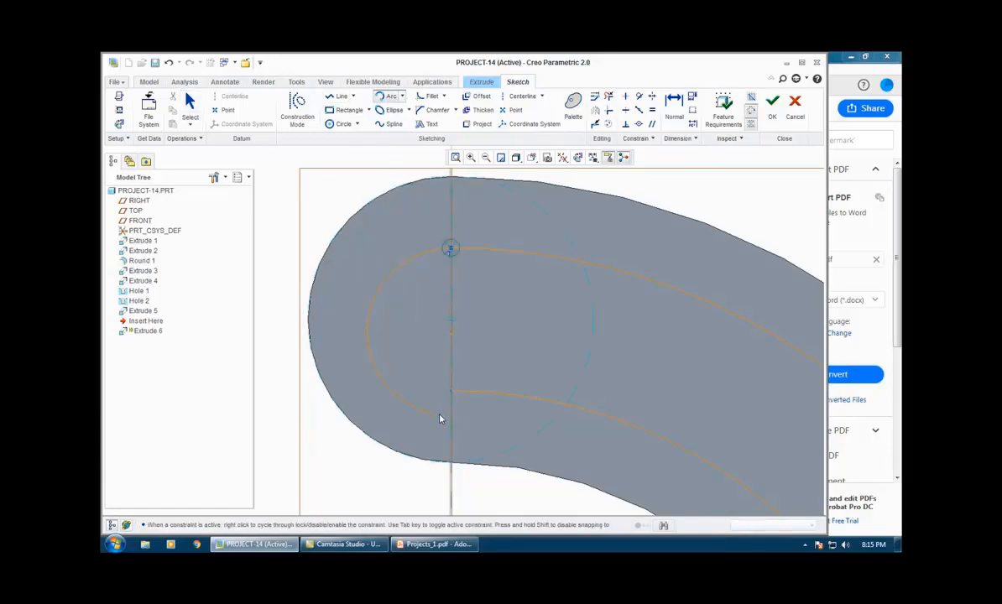
click(450, 394)
click(189, 104)
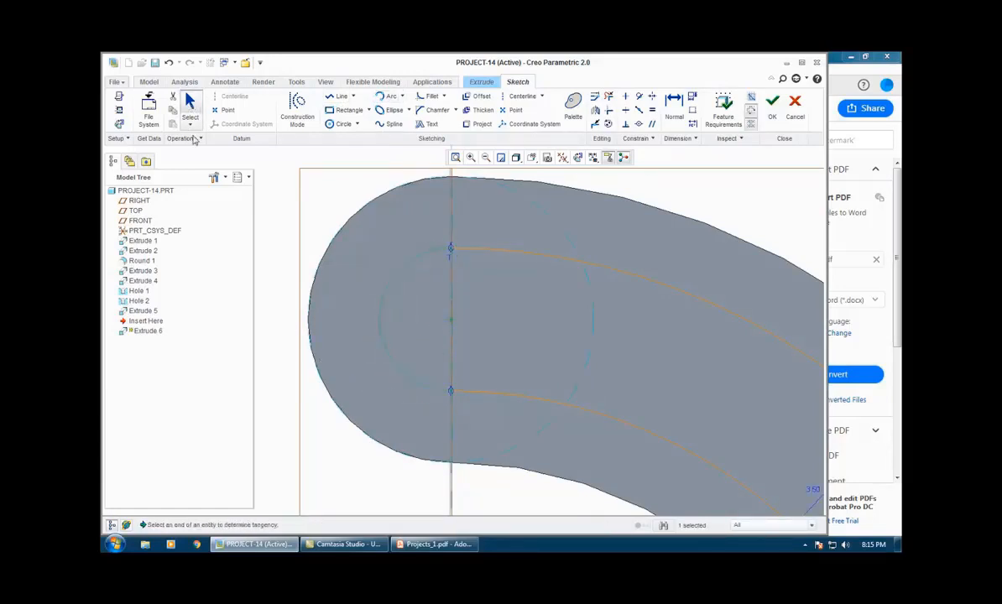
Draw a construction line from the hub centre outward across the arm, about 72 degrees from the vertical reference.
scroll(296, 281, down, 2)
scroll(301, 303, up, 2)
scroll(330, 367, down, 6)
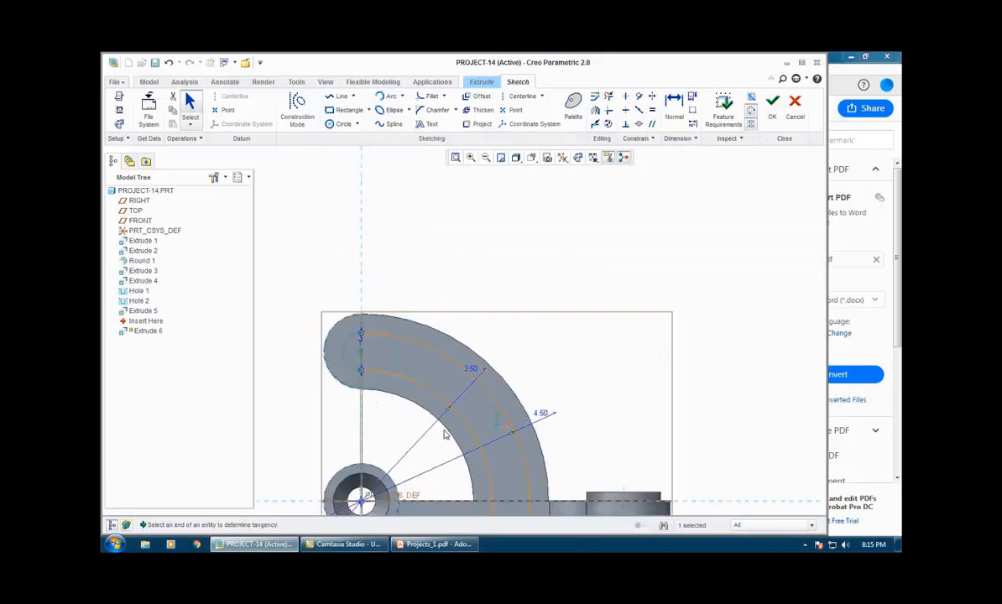
shift+middle_drag(443, 429, 461, 303)
key(alt+Tab)
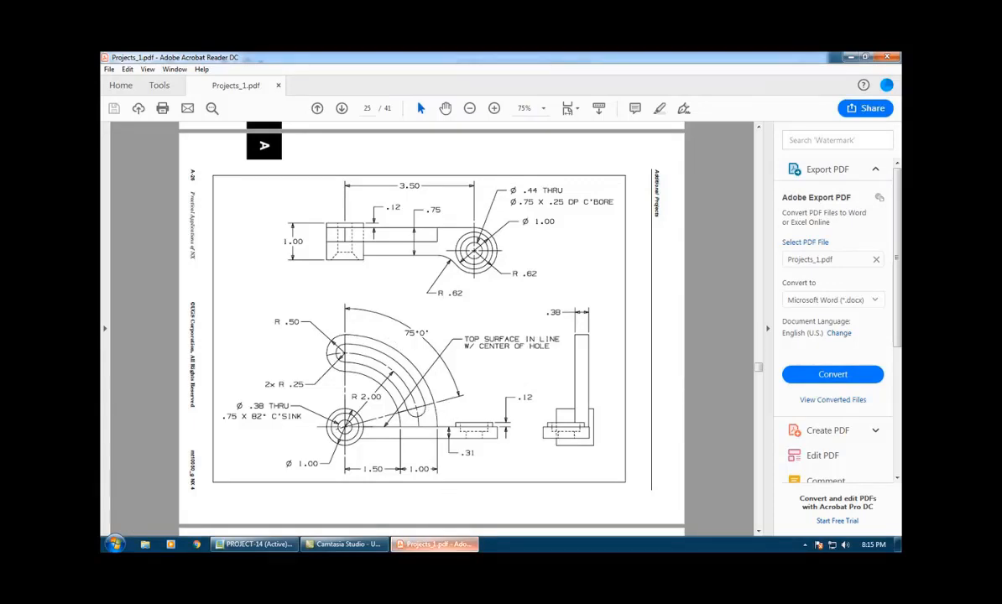
key(alt+Tab)
click(297, 103)
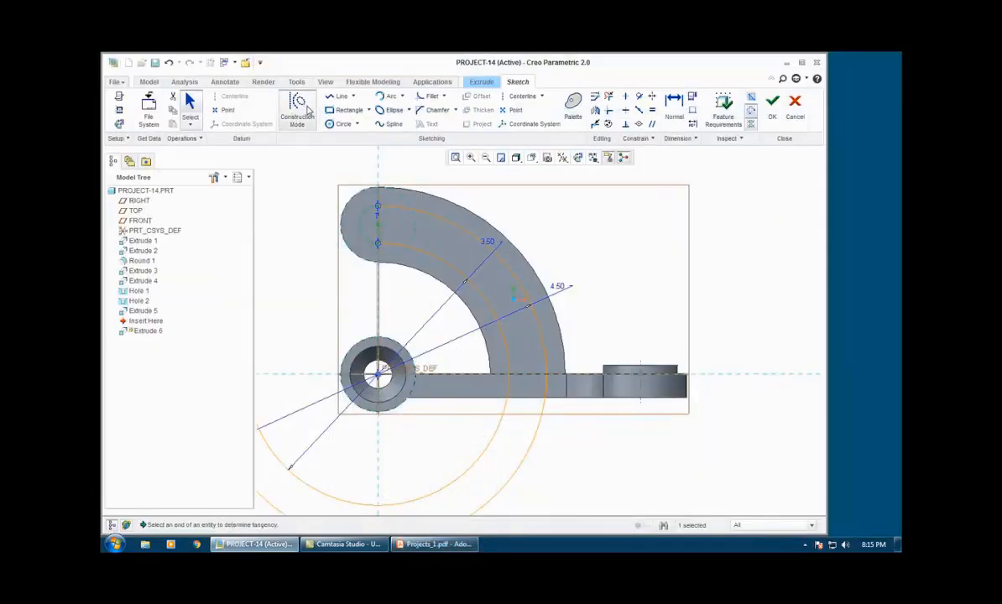
click(340, 96)
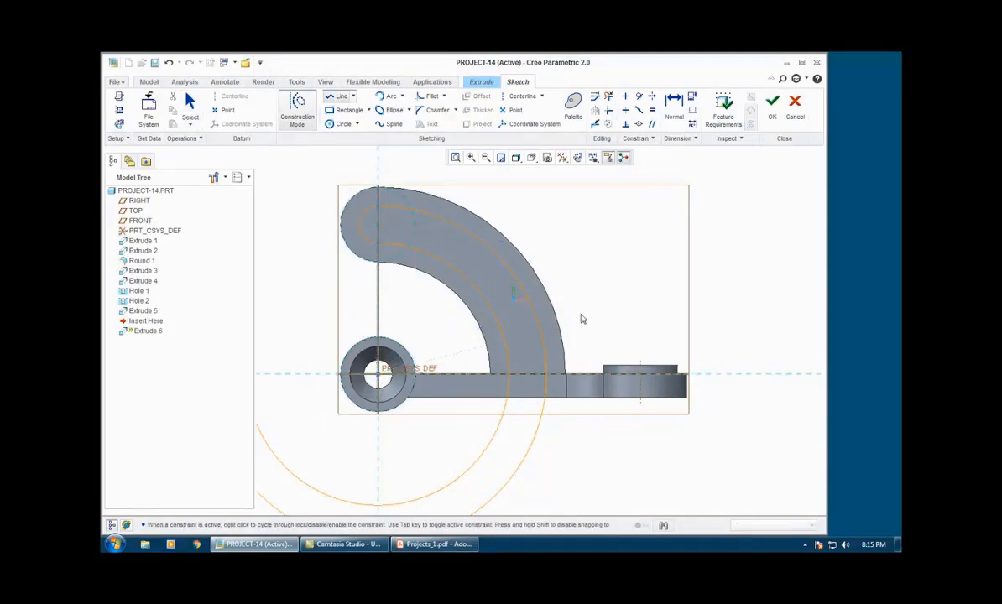
click(605, 300)
click(189, 103)
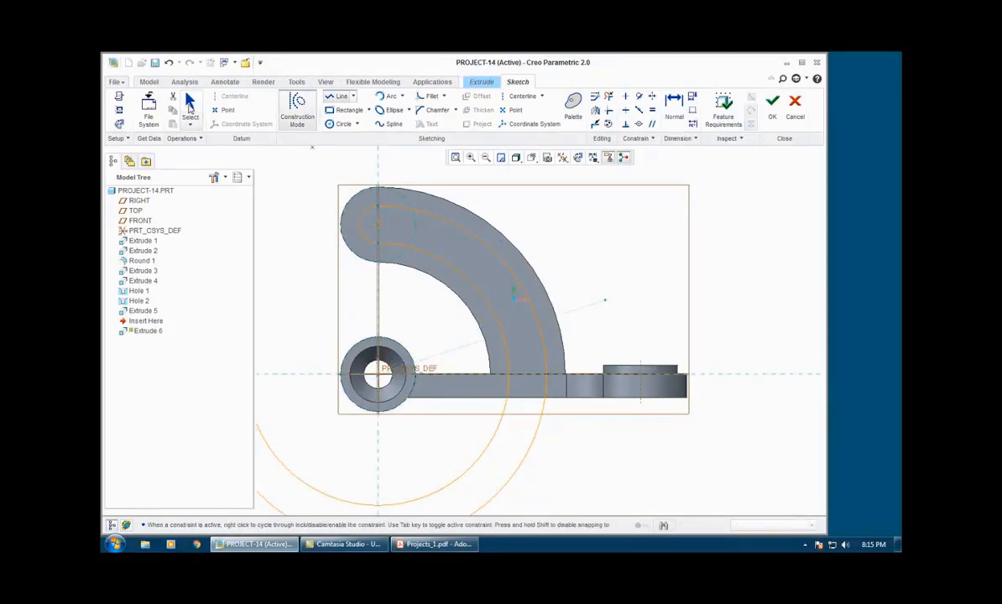
Dimension the angle between the vertical reference and the construction line and set it to 75 degrees.
click(674, 102)
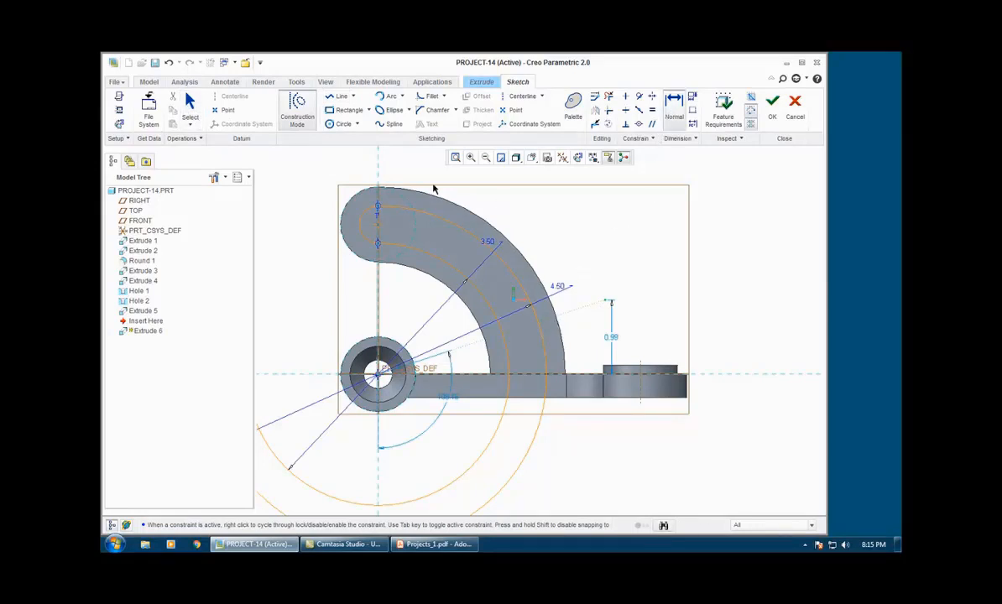
middle_click(504, 196)
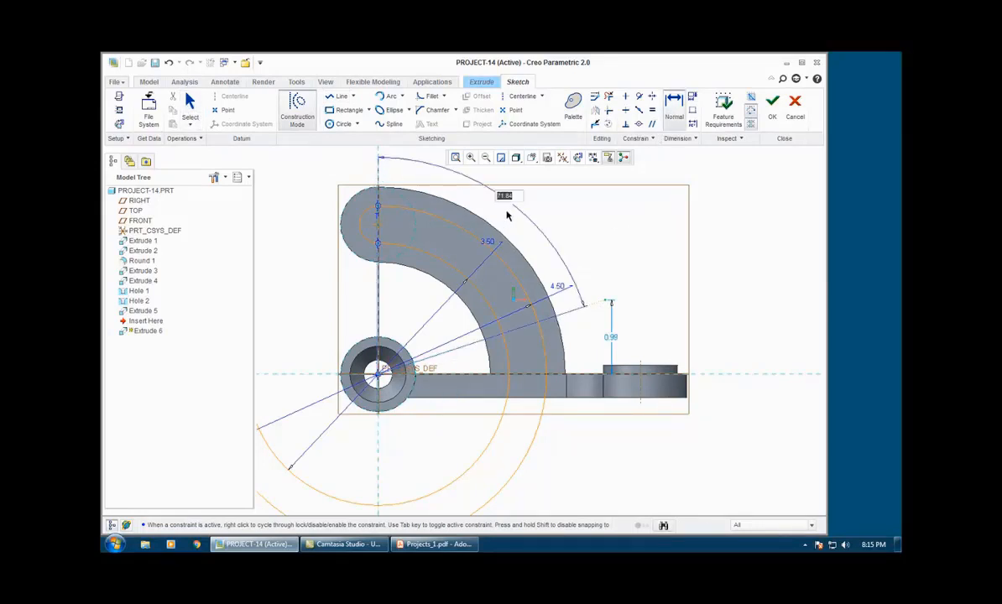
text(1)
text(5)
key(Return)
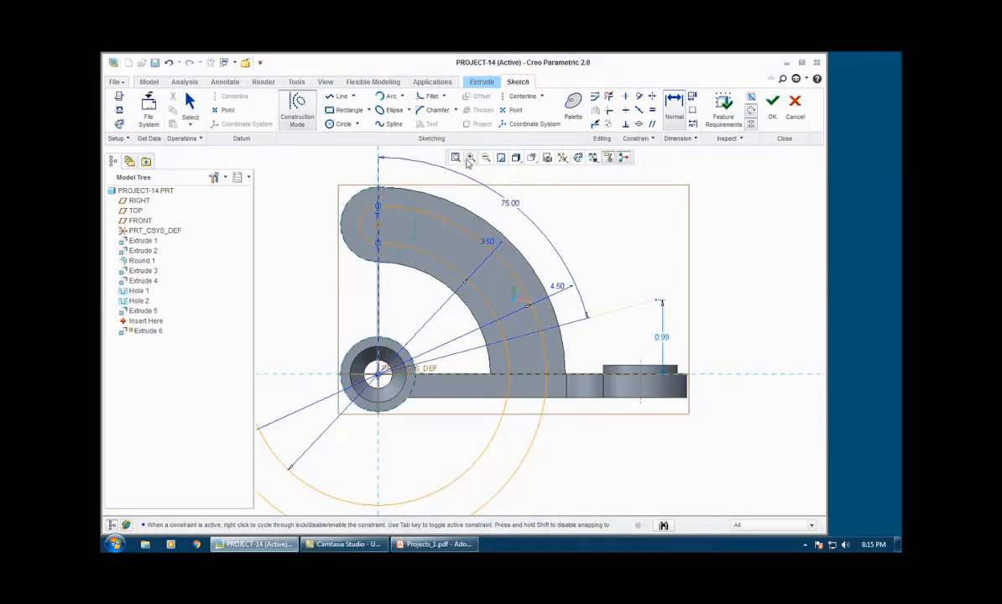
Trim away the remaining portions of both large circles beyond the 75-degree construction line, keeping only the slot arcs within the arm.
click(608, 95)
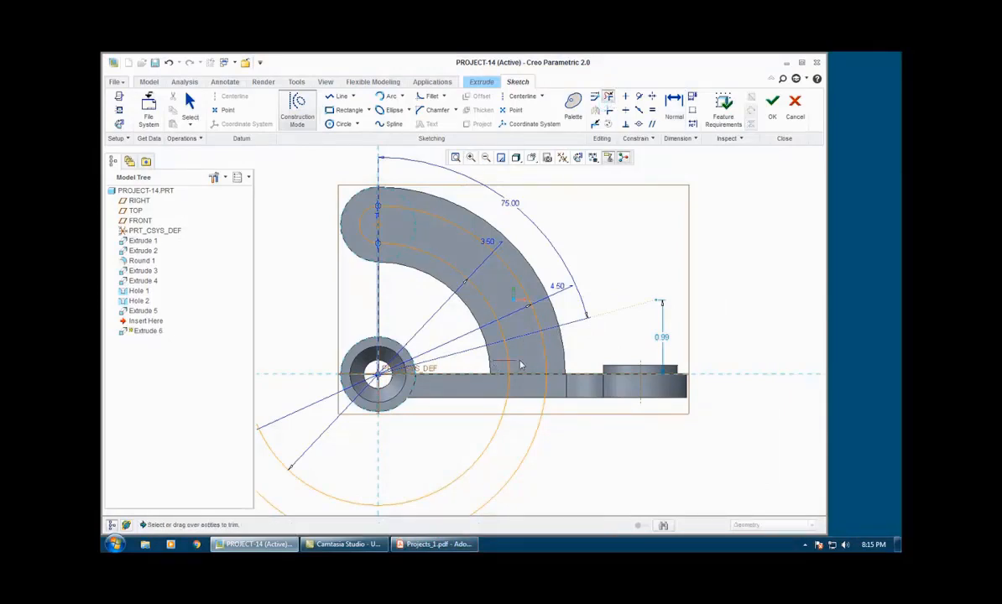
mouse_move(520, 362)
mouse_down()
mouse_move(551, 359)
mouse_move(496, 370)
mouse_up()
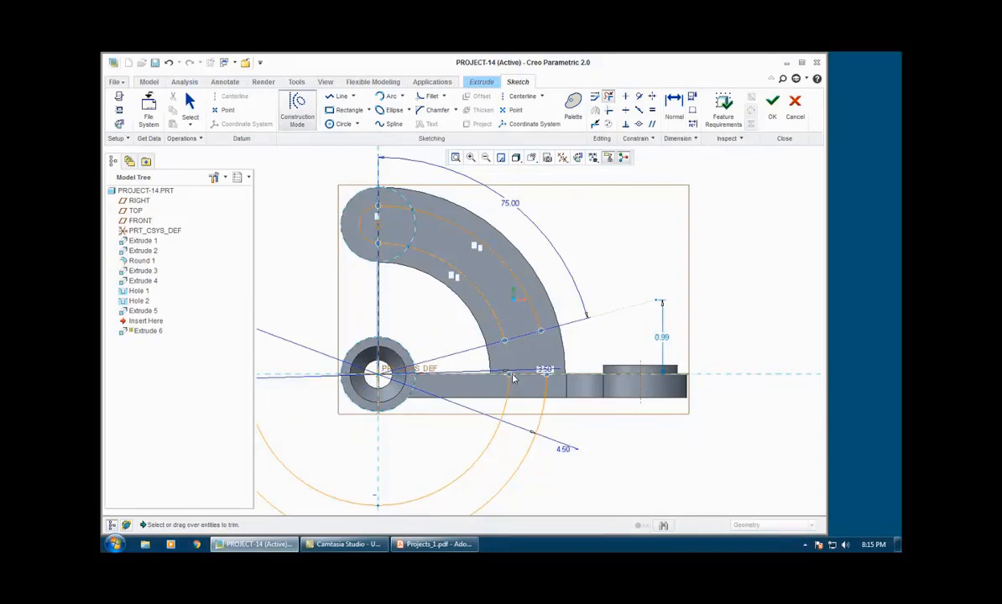
drag(463, 409, 533, 453)
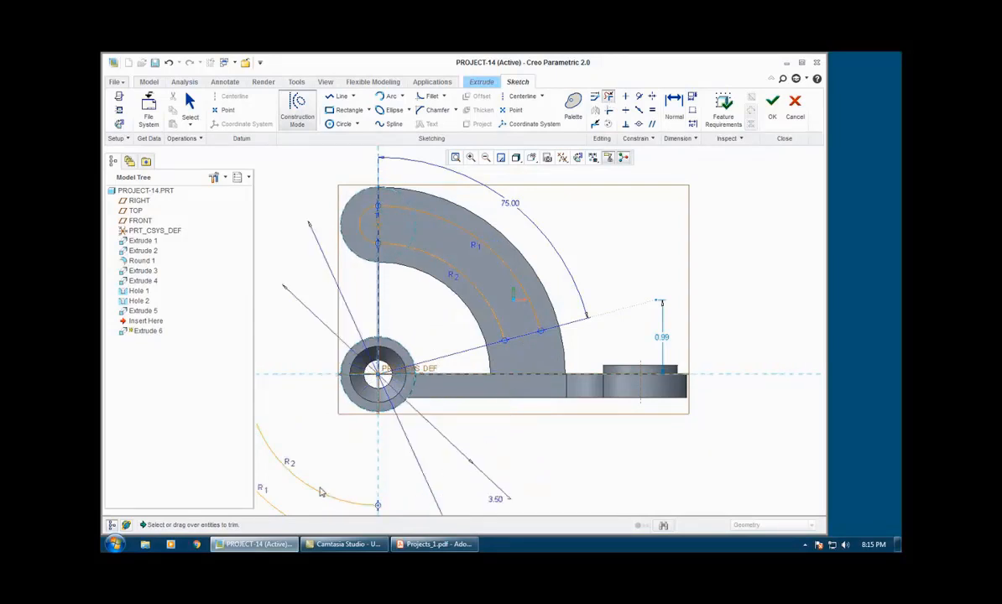
drag(319, 488, 285, 502)
shift+middle_drag(329, 468, 417, 394)
drag(386, 430, 352, 452)
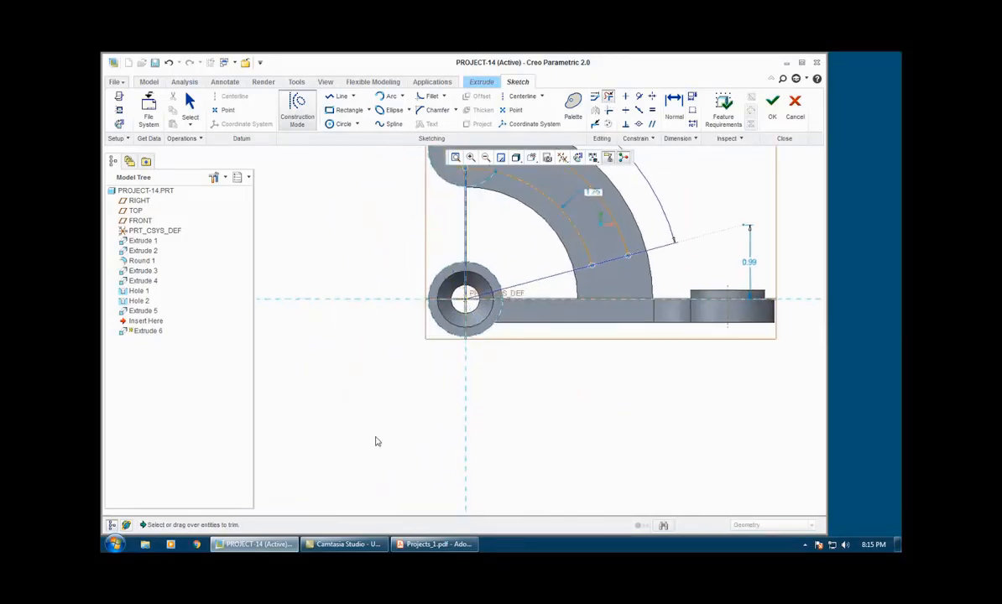
shift+middle_drag(427, 401, 373, 443)
click(378, 97)
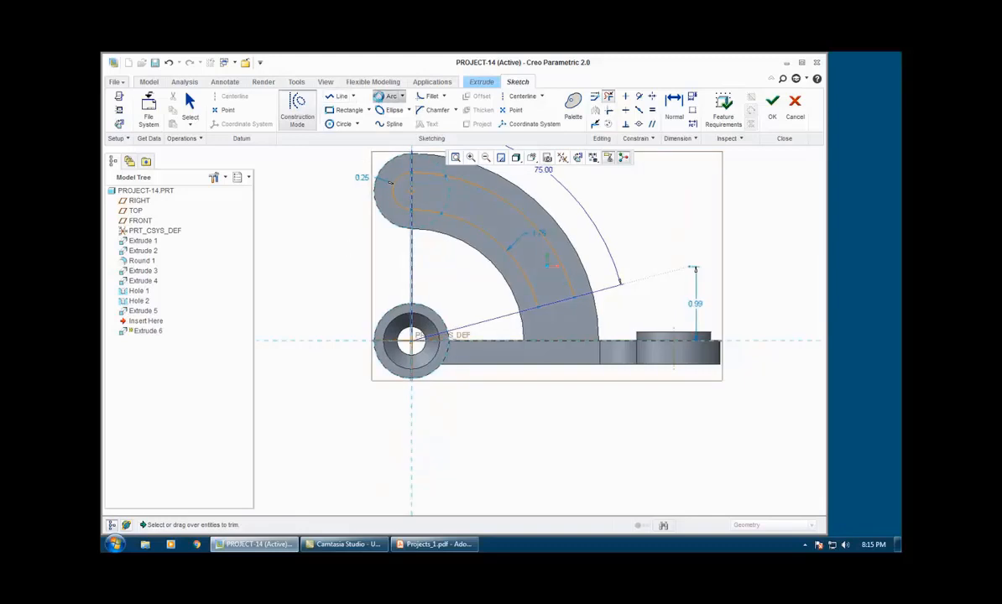
click(538, 307)
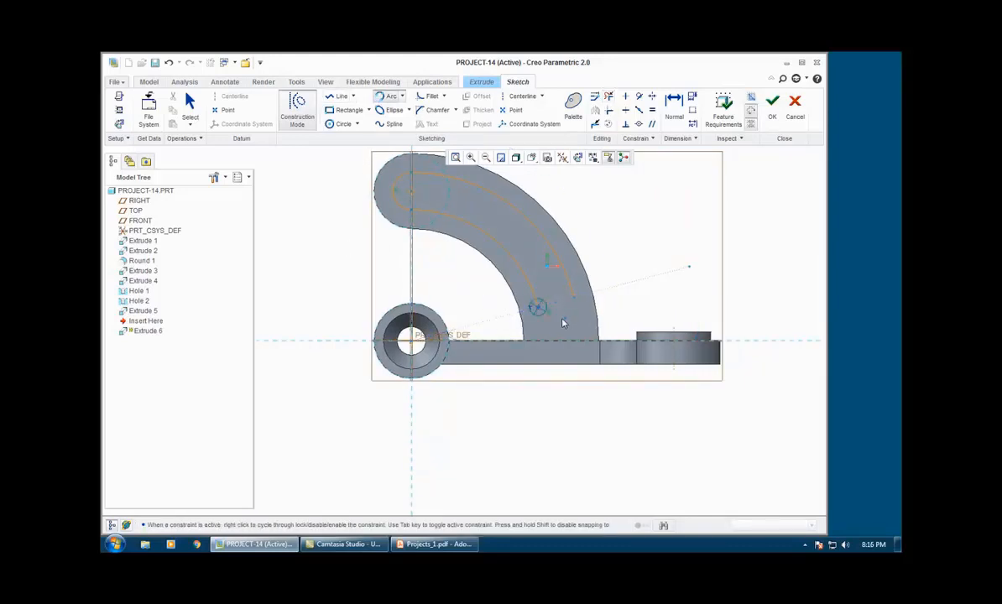
middle_click(563, 323)
Turn off Construction Mode and close the slot's lower end with an arc joining the inner and outer arc endpoints.
click(307, 113)
click(381, 98)
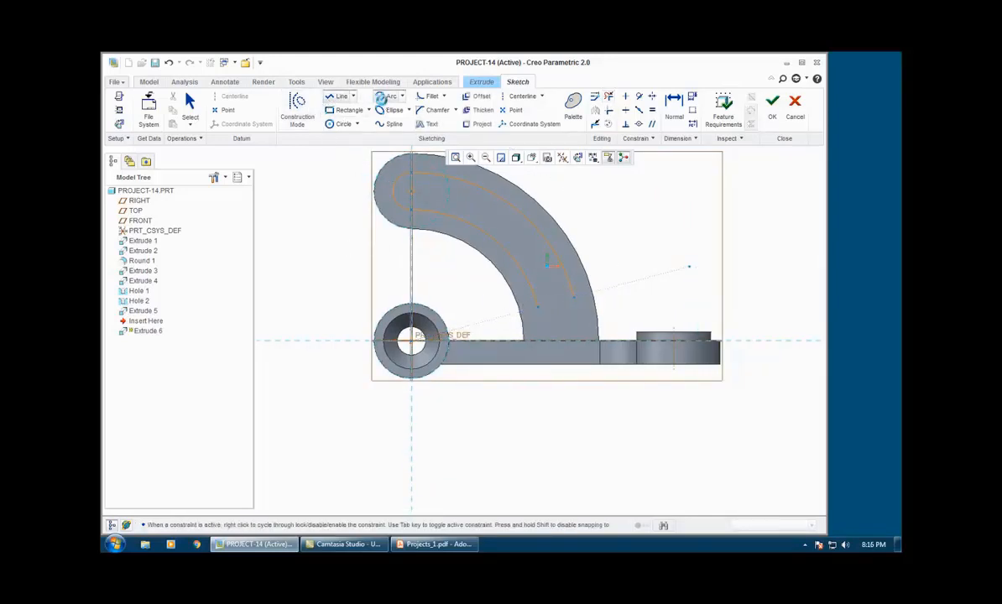
click(538, 307)
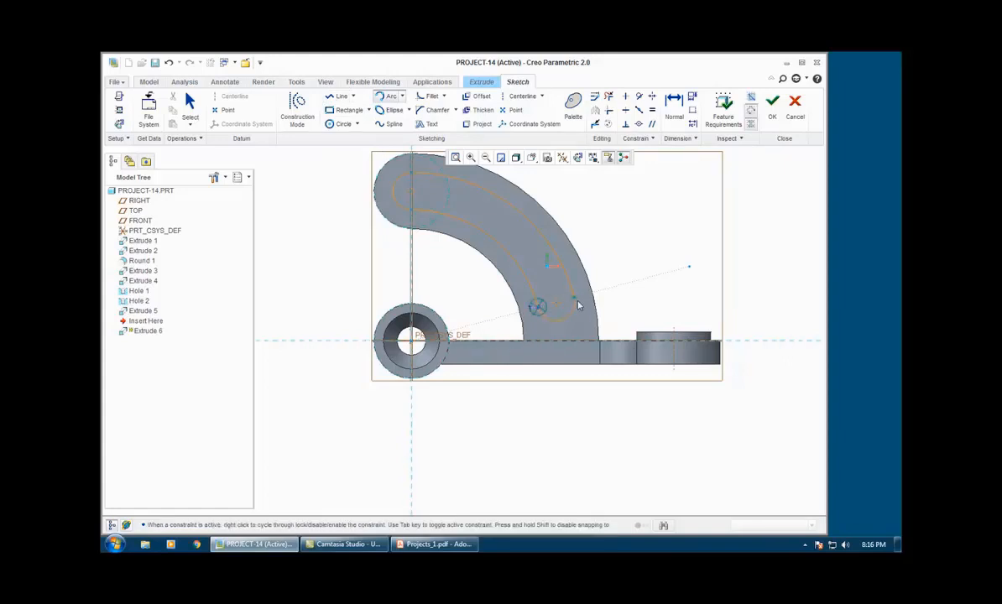
click(575, 298)
click(190, 101)
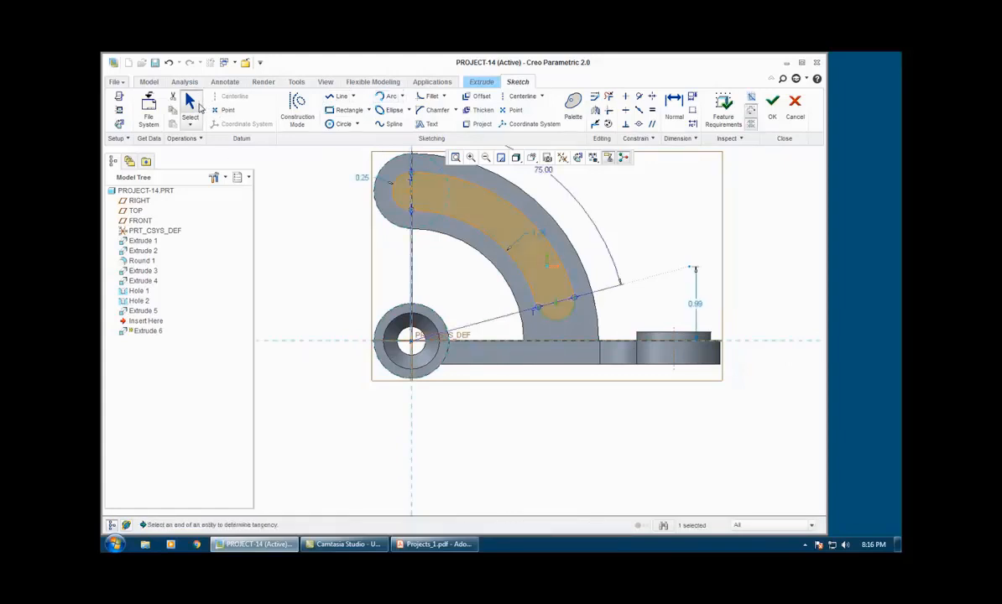
Finish the slot sketch and extrude it 1.42 deep as a material-removing cut through the curved arm.
shift+middle_drag(348, 301, 349, 357)
mouse_move(505, 347)
middle_down()
mouse_move(492, 361)
mouse_move(505, 335)
mouse_move(470, 353)
middle_up()
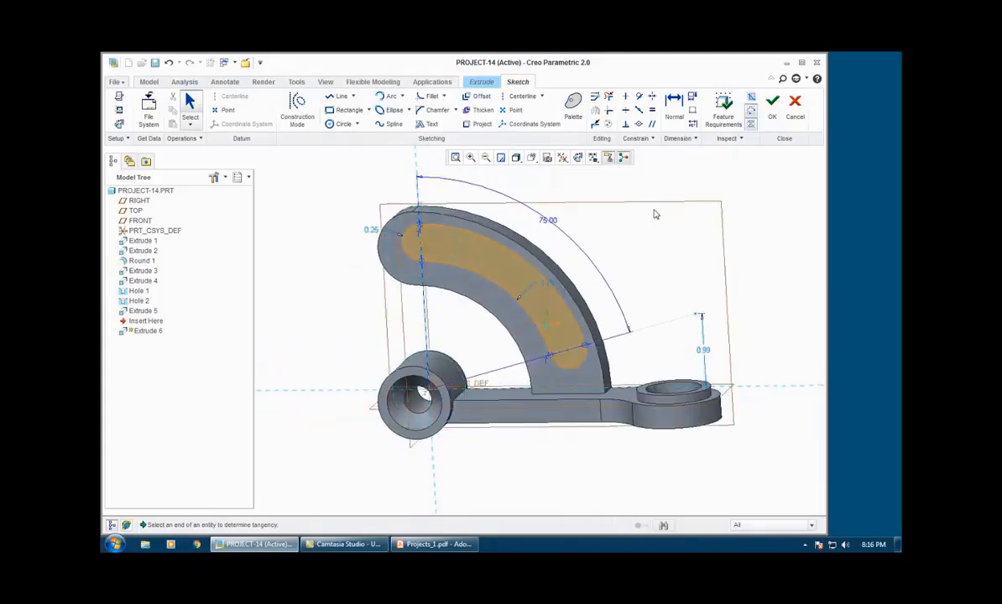
click(772, 102)
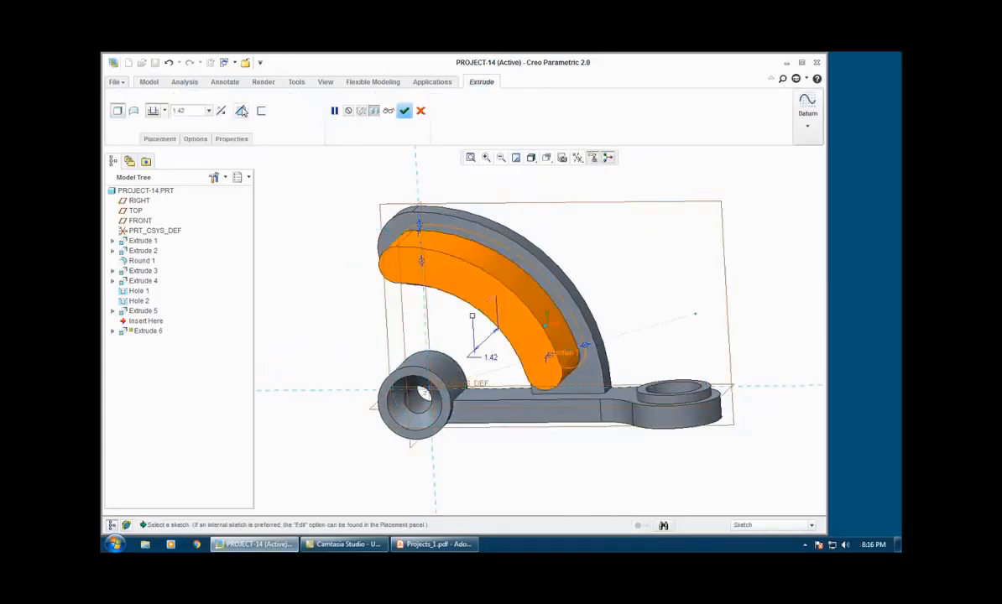
click(241, 111)
middle_click(334, 280)
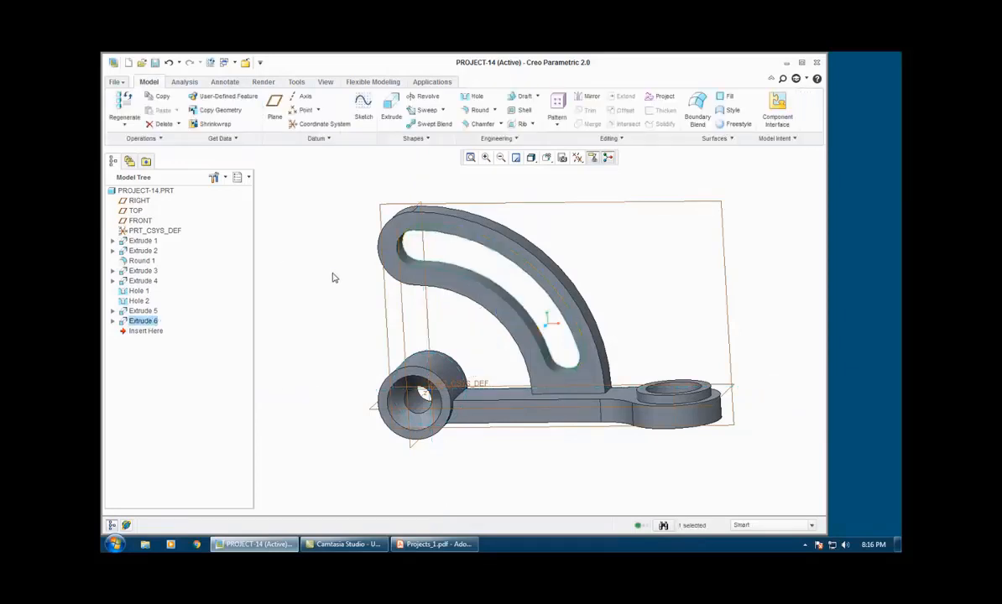
Hide all datum axes, points, coordinate systems and planes and inspect the finished bracket from several angles.
middle_drag(327, 281, 319, 279)
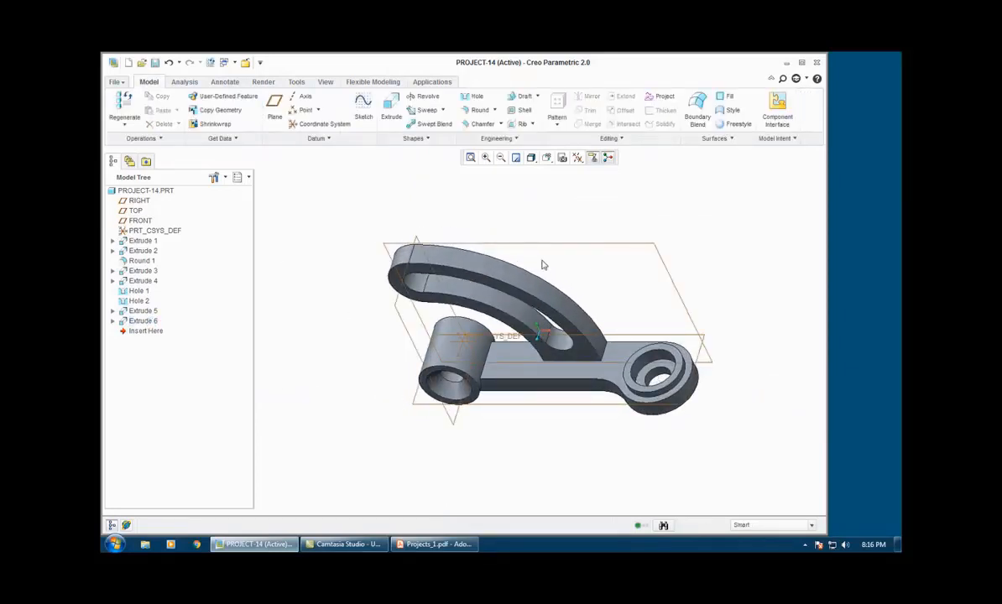
click(578, 158)
click(586, 177)
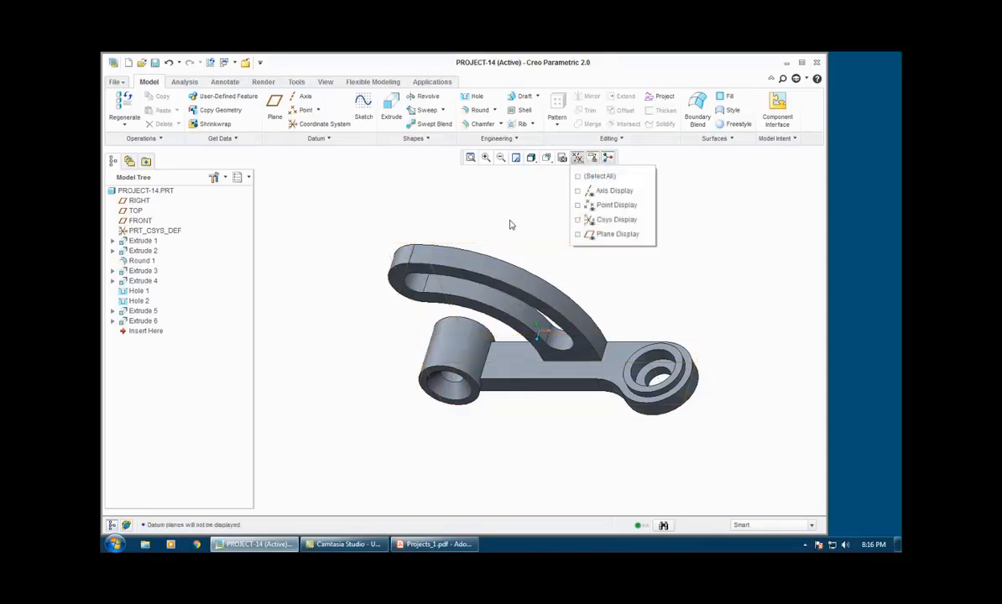
middle_drag(510, 224, 482, 205)
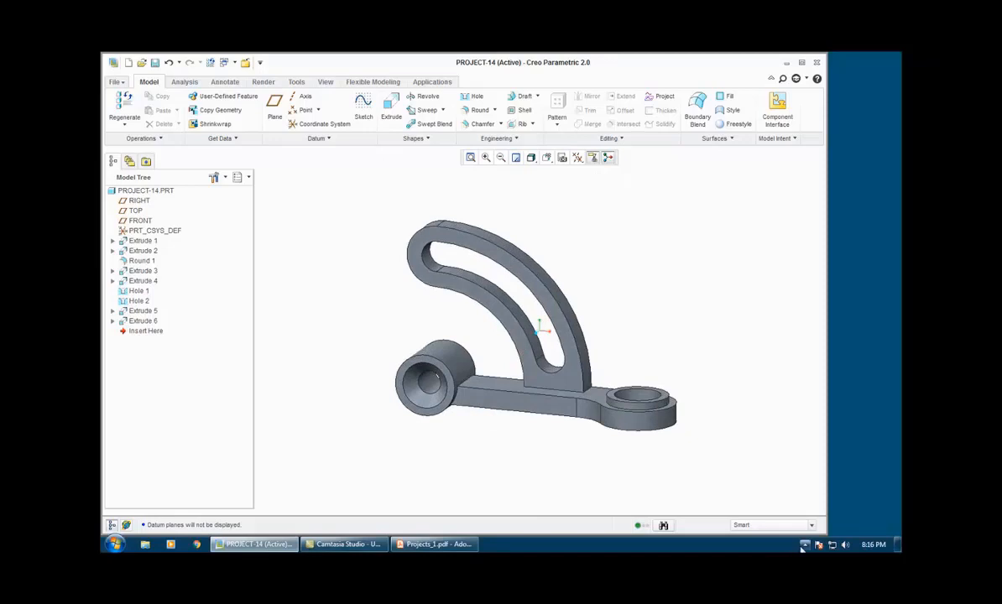
Switch to Projects_1.pdf in Acrobat Reader and rotate the Project 14 isometric view on page 24 upright.
click(437, 544)
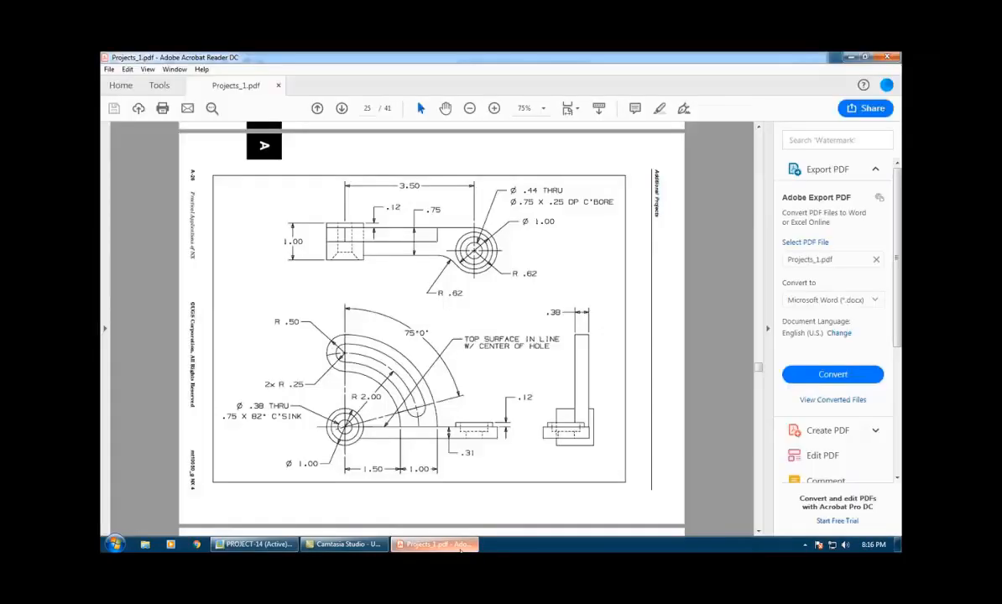
scroll(475, 516, up, 5)
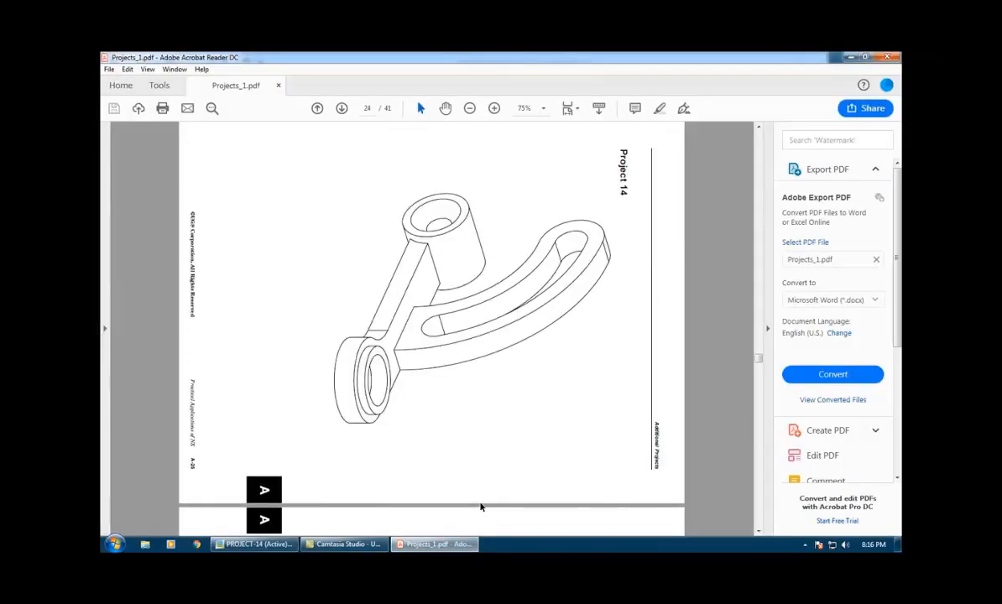
key(ctrl+shift+plus)
key(ctrl+shift+plus)
key(ctrl+shift+plus)
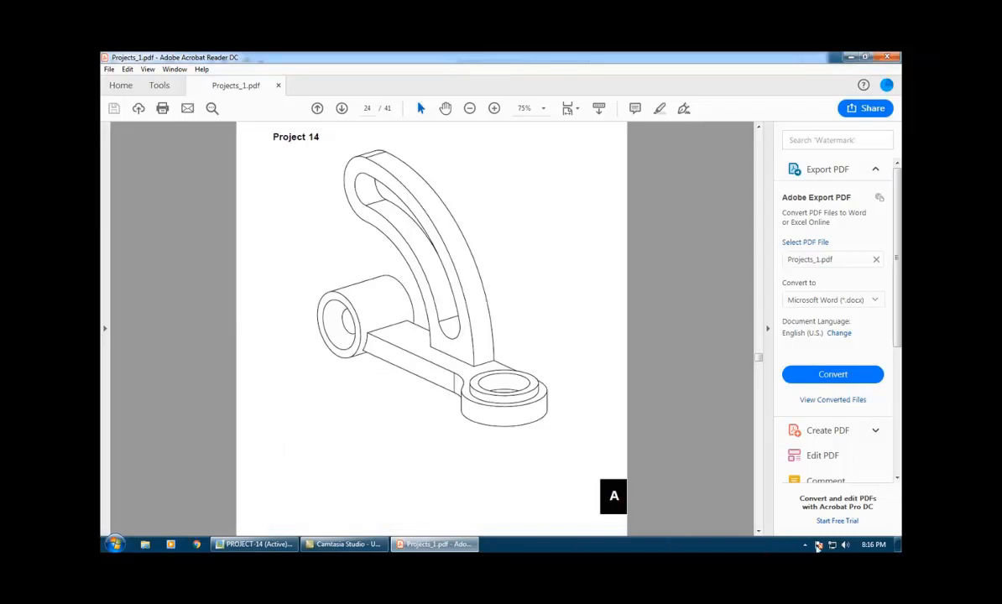
click(805, 545)
click(793, 489)
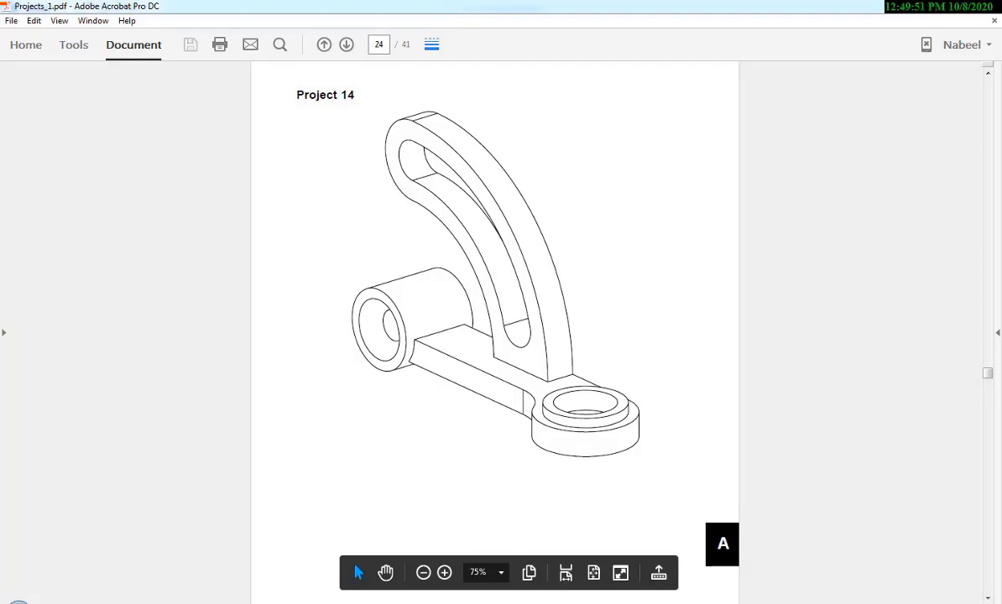
Switch to Creo Parametric and set the working directory to E:\Creo Training\Creo_1-22Projects.
key(alt+Tab)
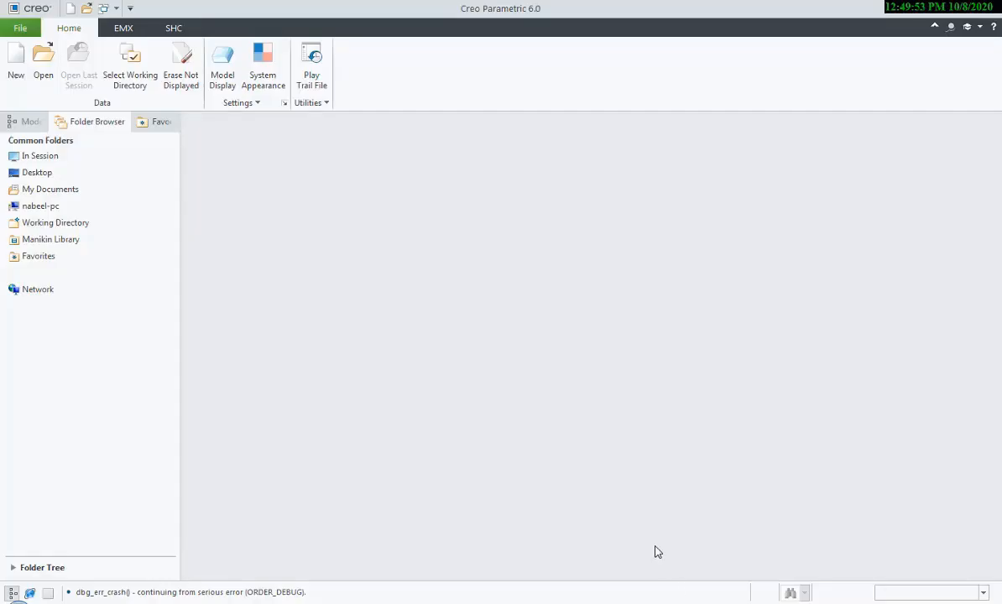
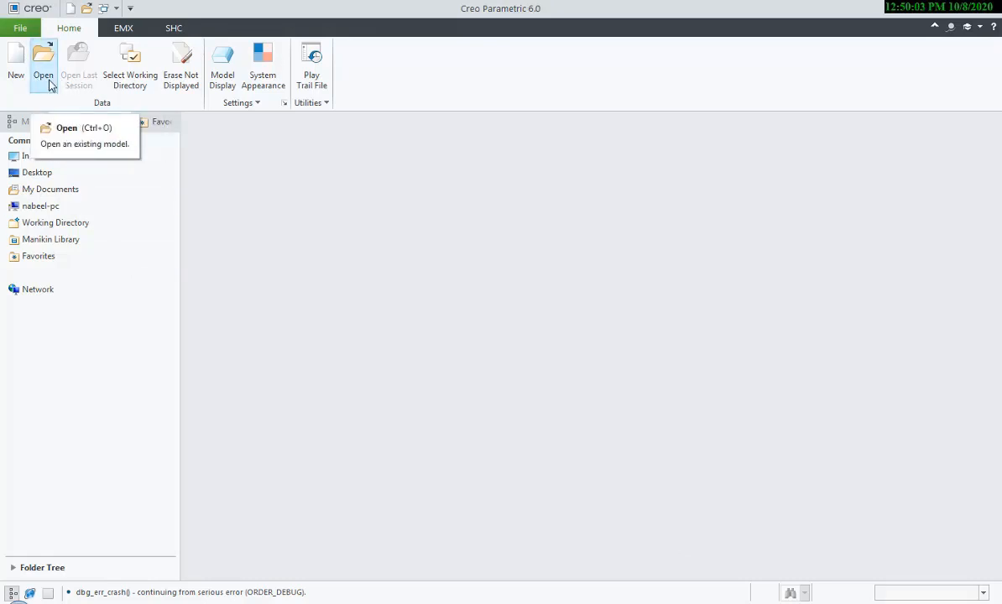
click(132, 83)
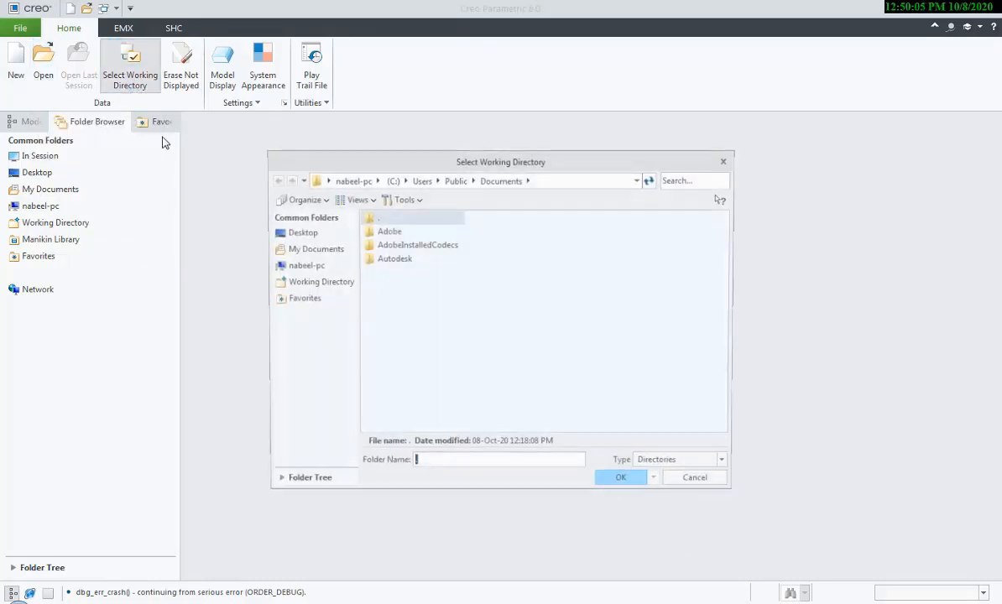
click(301, 265)
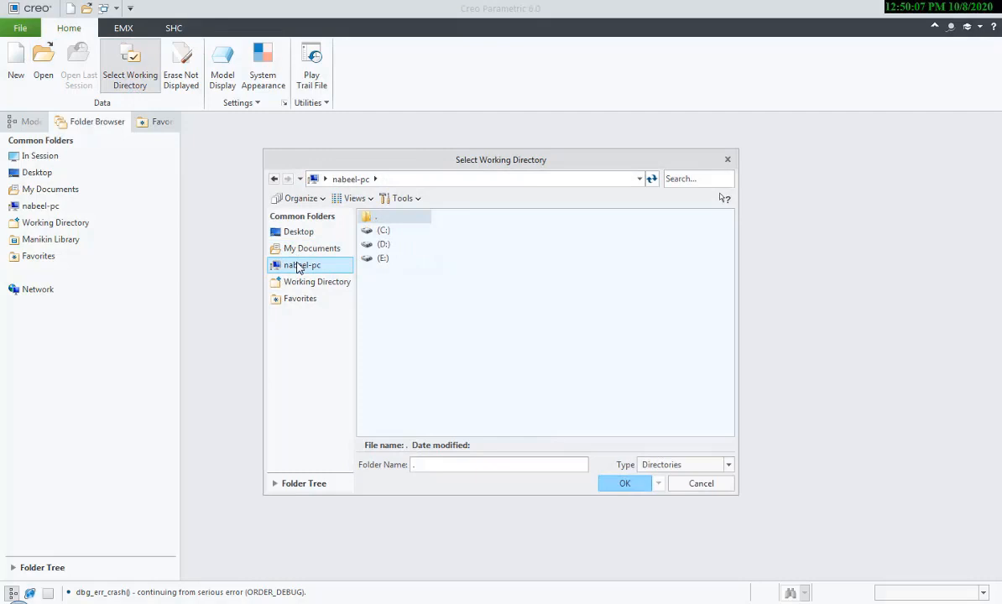
click(381, 245)
double_click(379, 244)
key(BackSpace)
double_click(379, 259)
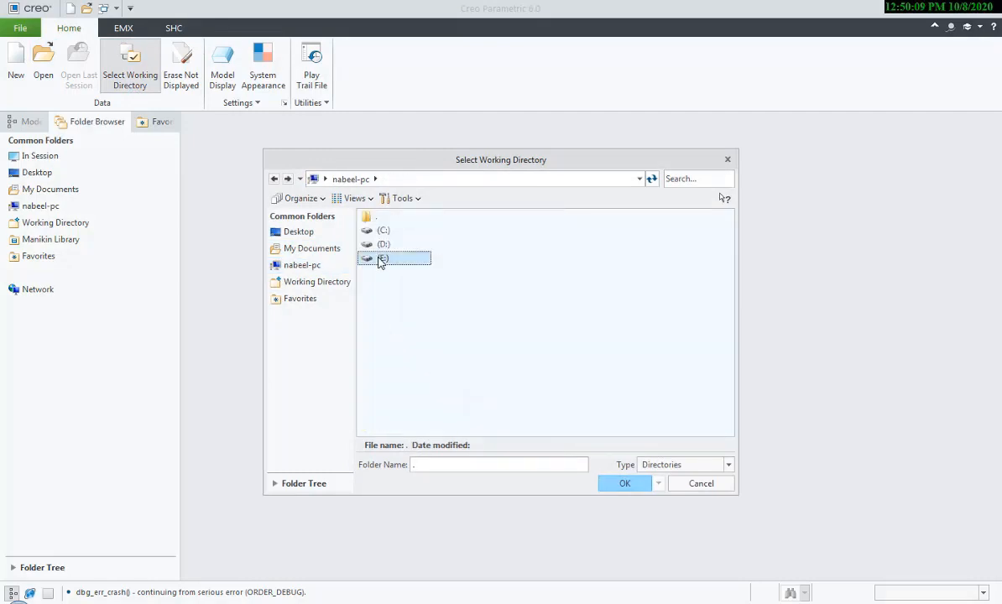
double_click(398, 232)
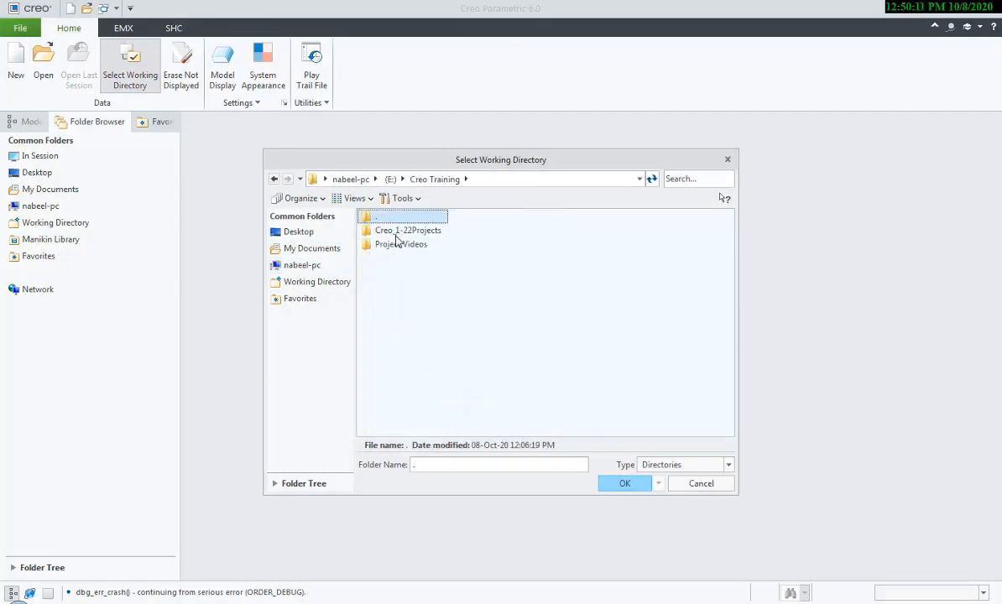
click(393, 245)
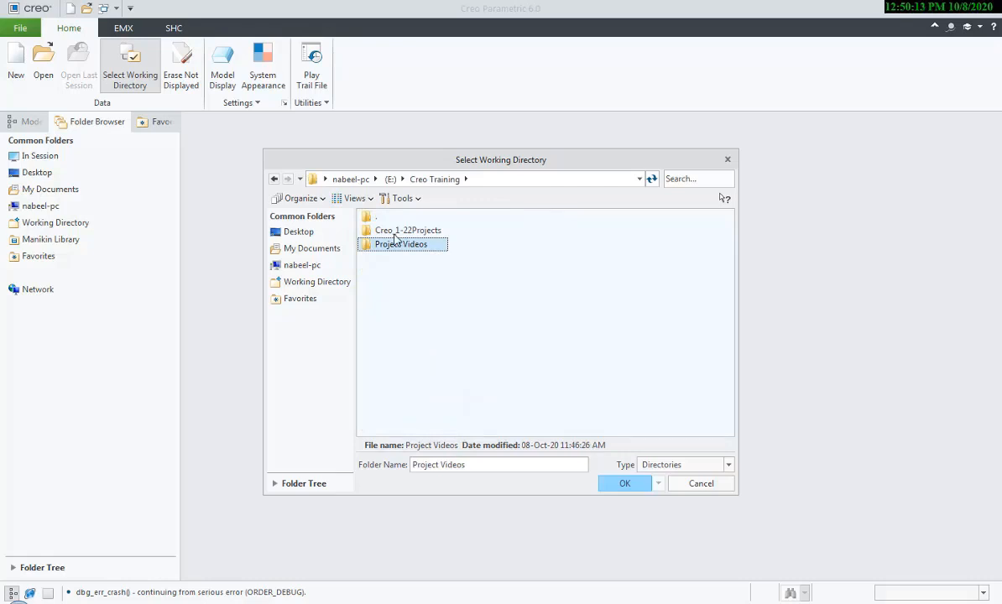
double_click(398, 232)
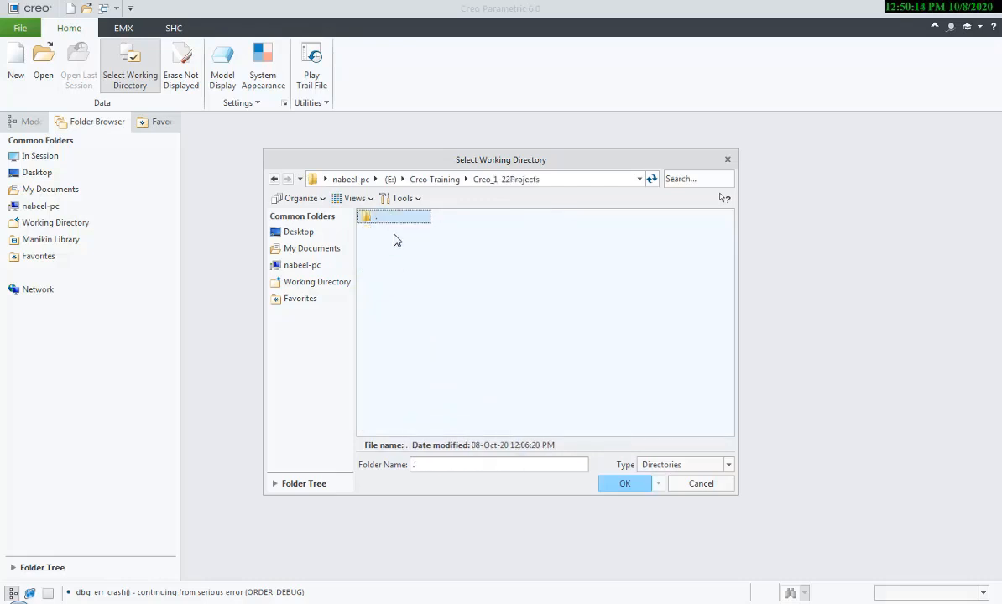
click(624, 483)
Open project_14.prt from the working directory to view the bracket.
click(47, 73)
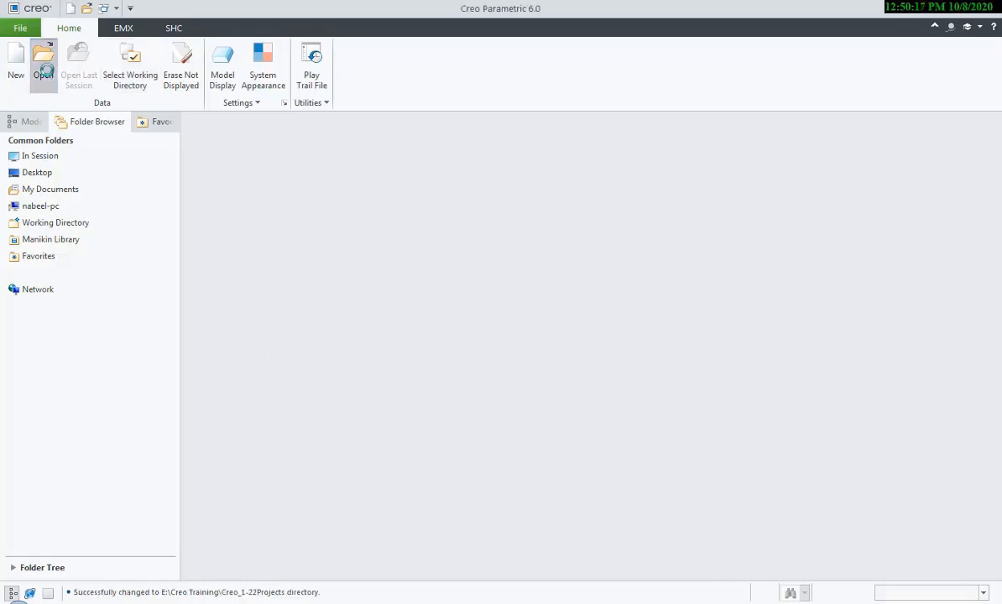
double_click(400, 286)
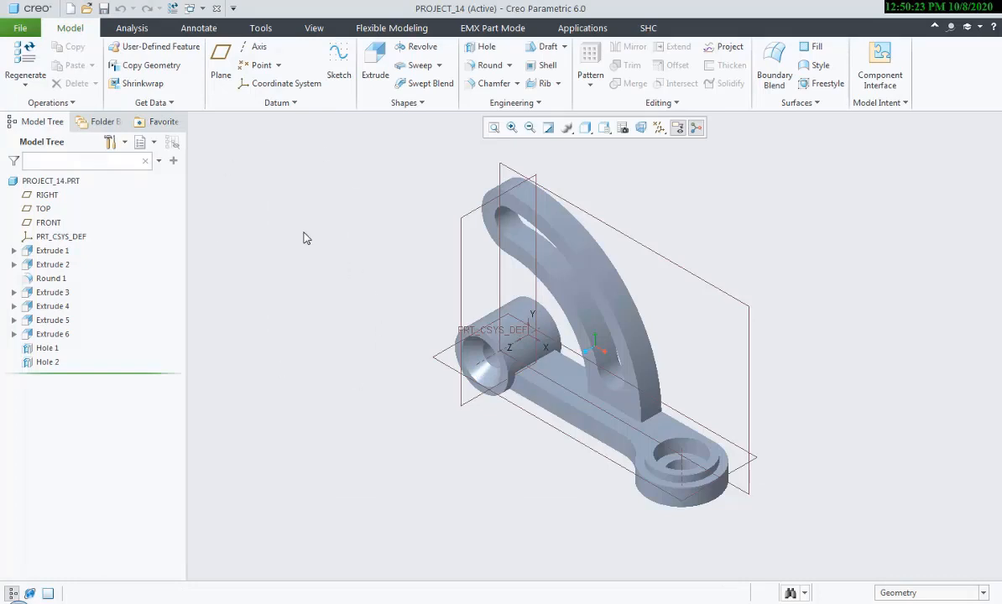
Close the bracket part and erase all undisplayed objects from the session.
click(22, 29)
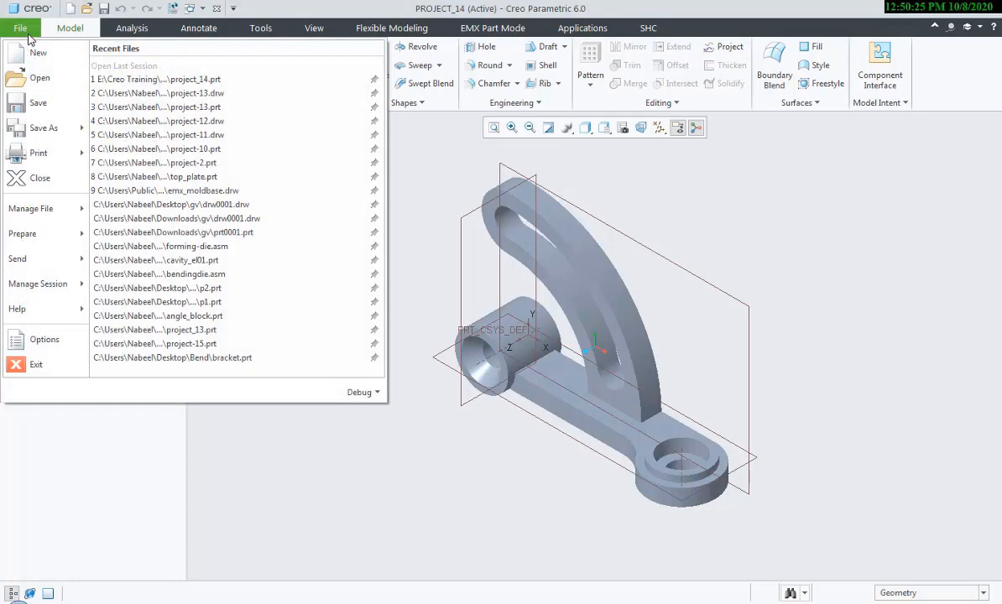
click(38, 176)
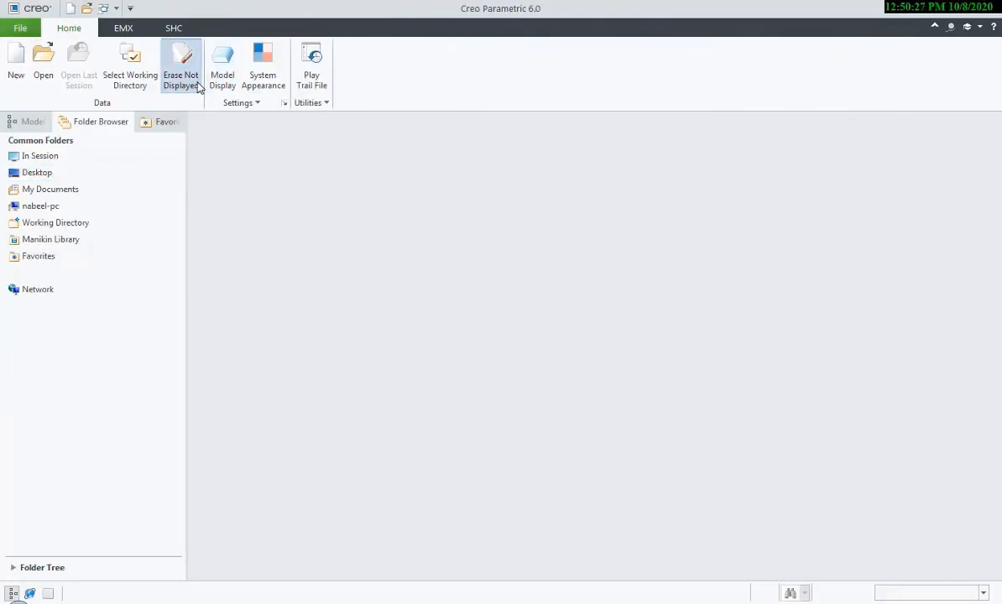
click(181, 76)
click(513, 423)
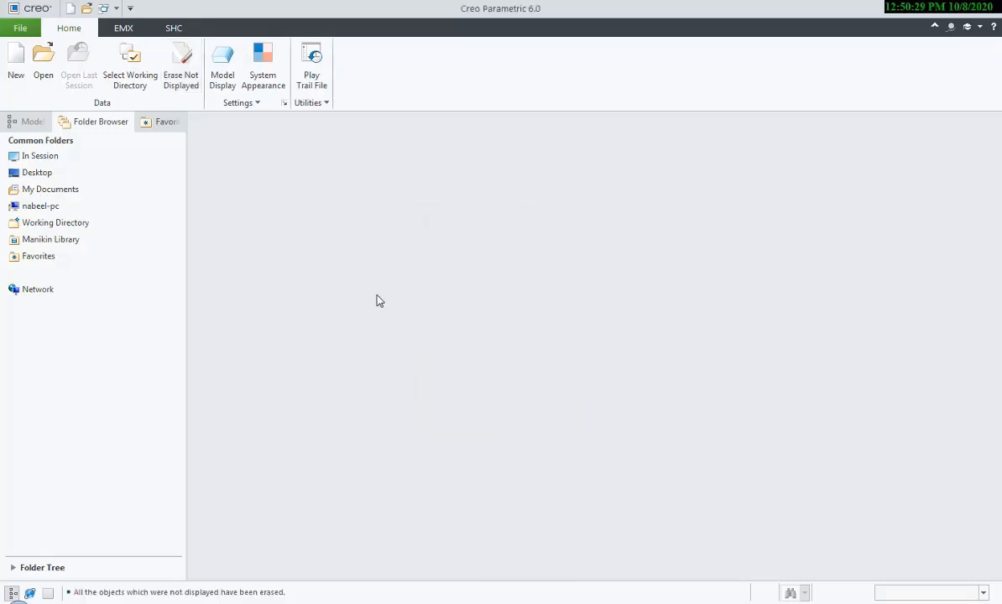
click(16, 69)
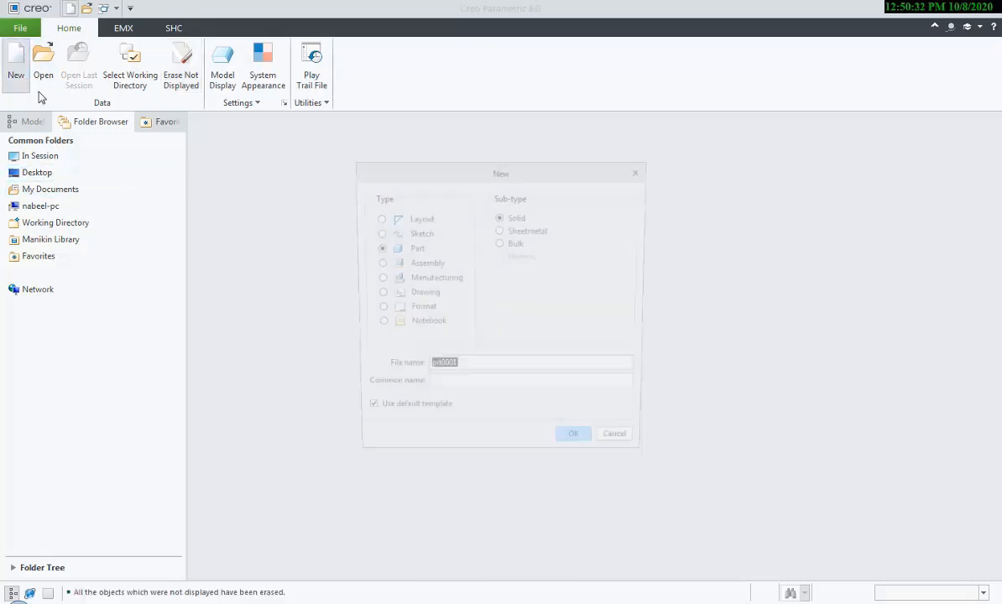
click(410, 294)
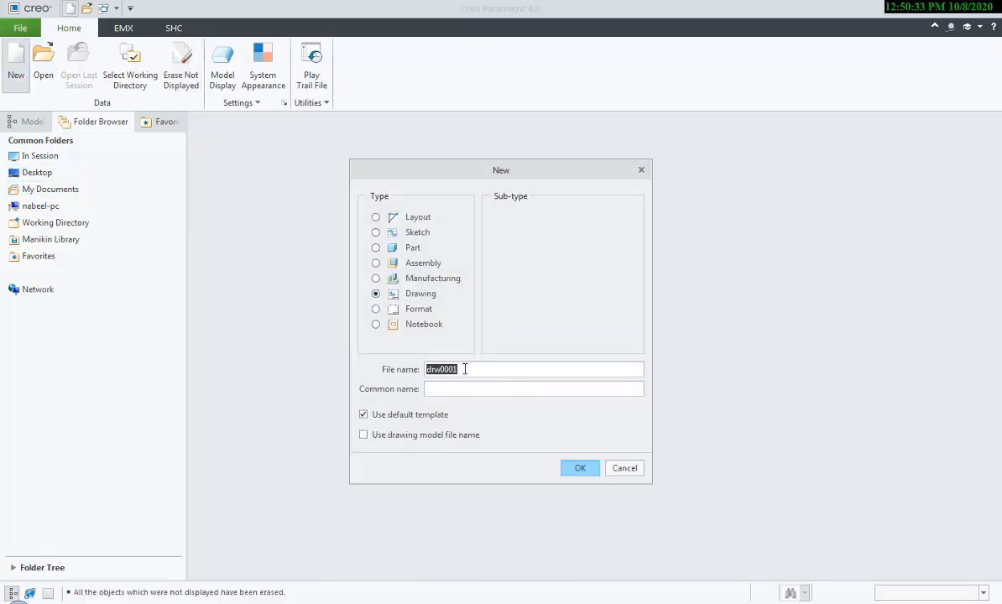
text(Project-14)
click(636, 469)
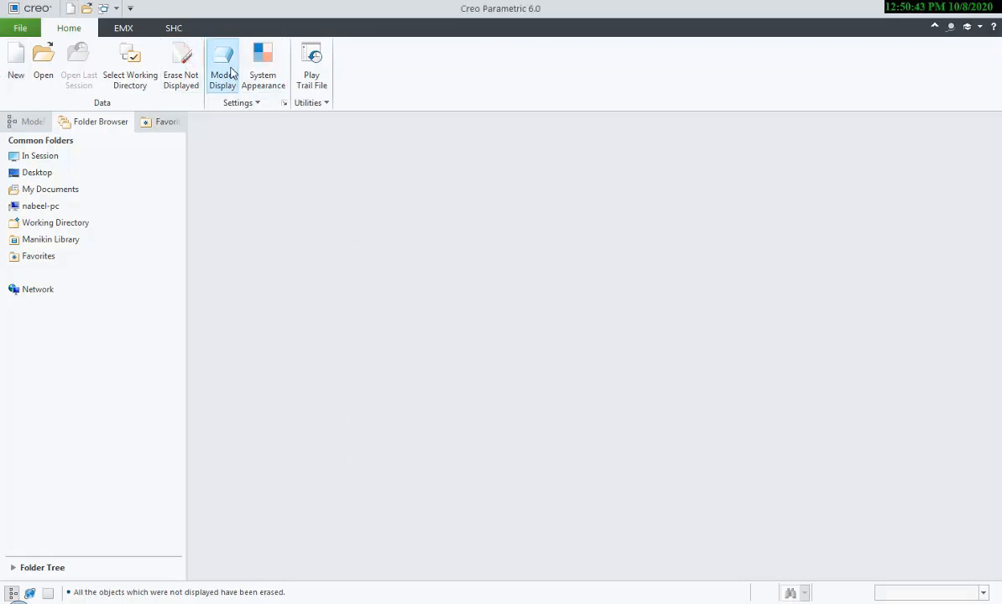
click(144, 74)
click(753, 484)
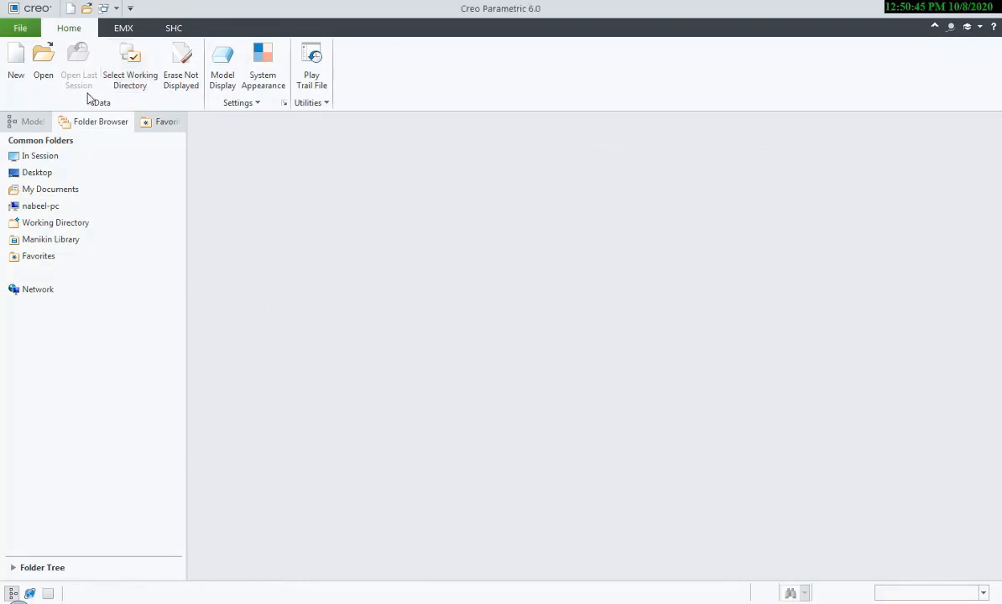
Create a drawing named Project-14 without the default template, empty with the c.frm system format.
click(22, 74)
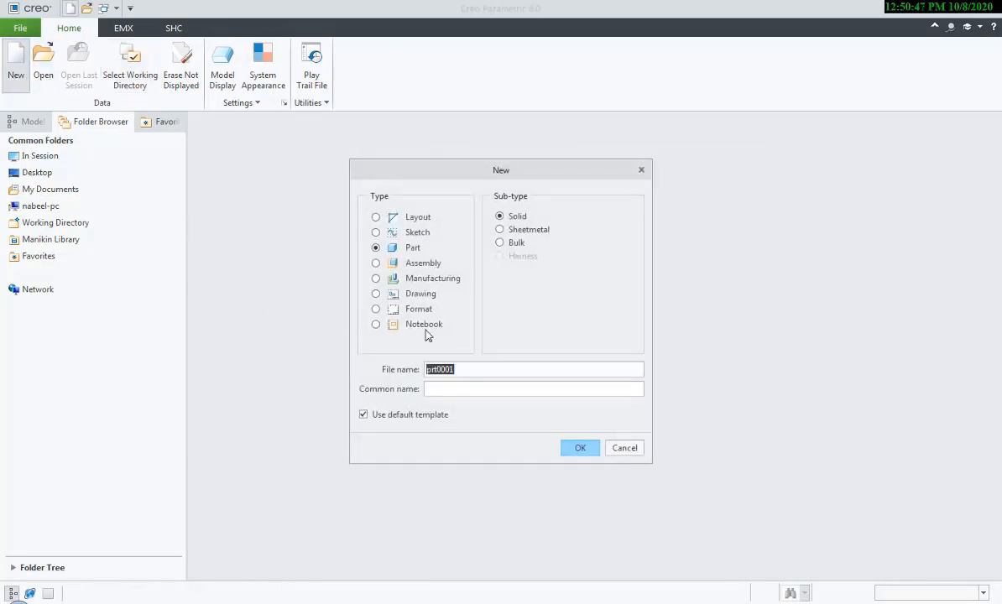
click(403, 295)
text(Project-14)
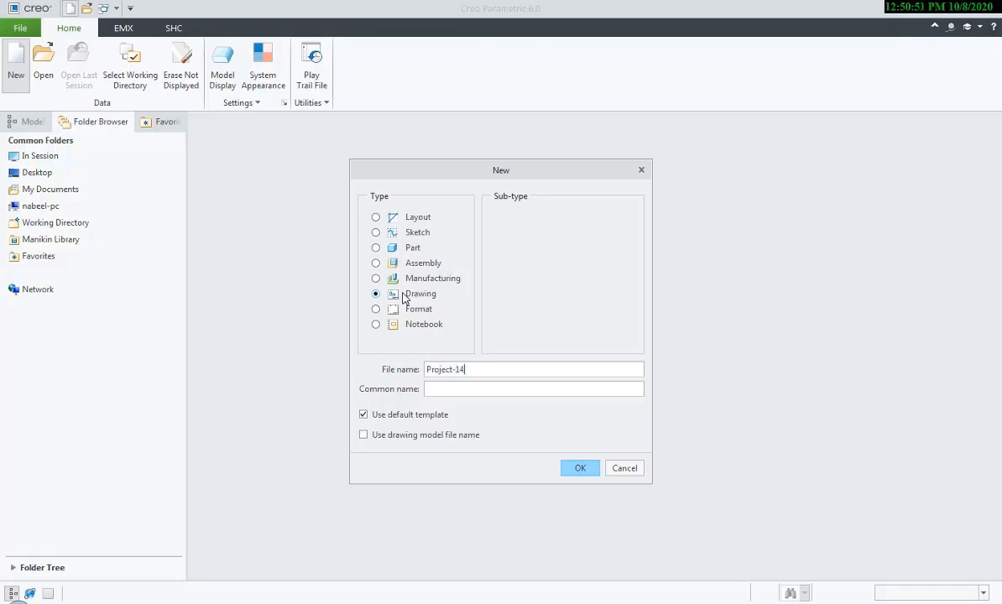
click(393, 414)
click(578, 469)
click(445, 255)
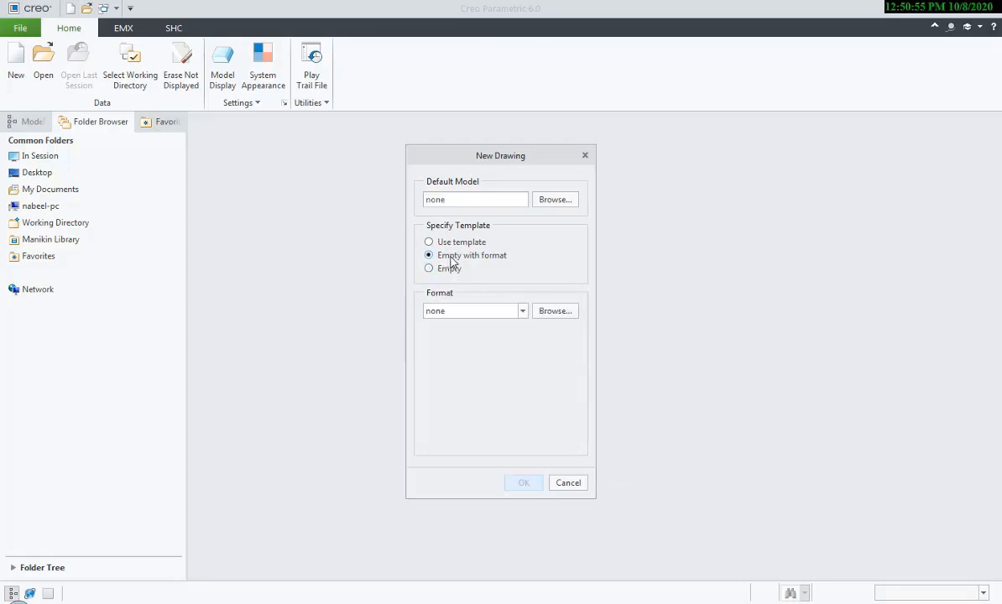
click(547, 311)
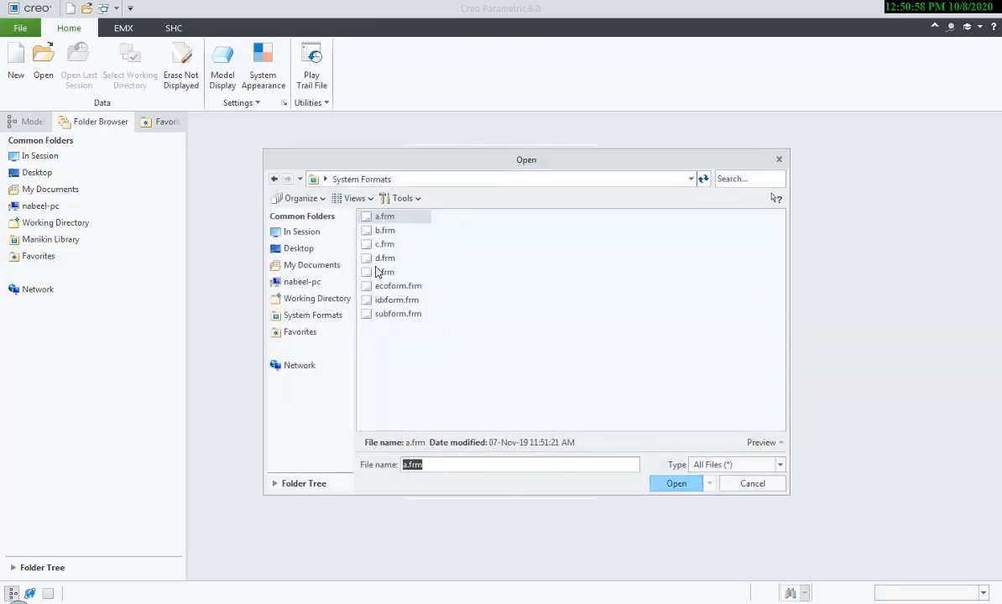
double_click(384, 244)
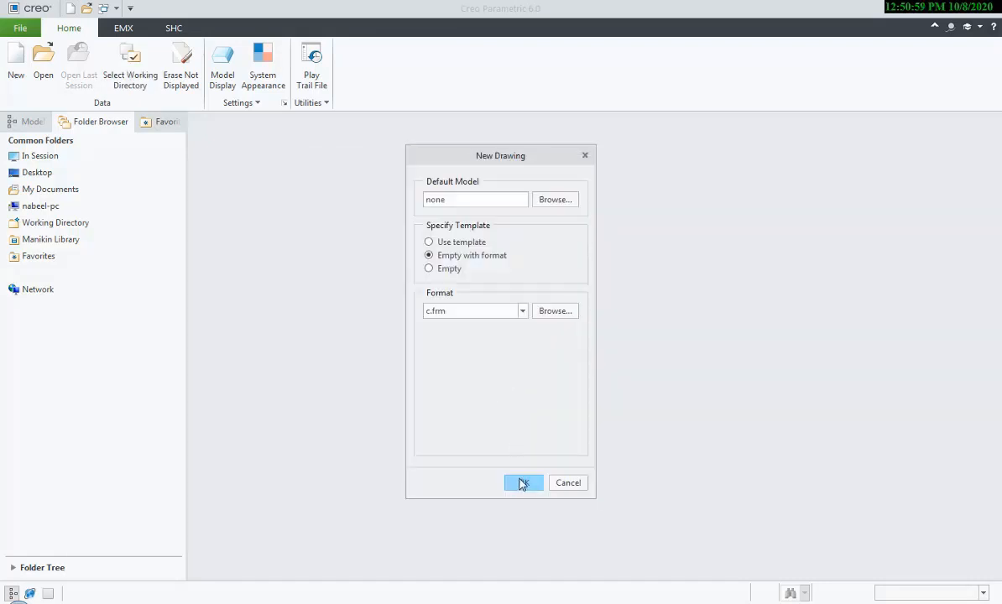
click(523, 483)
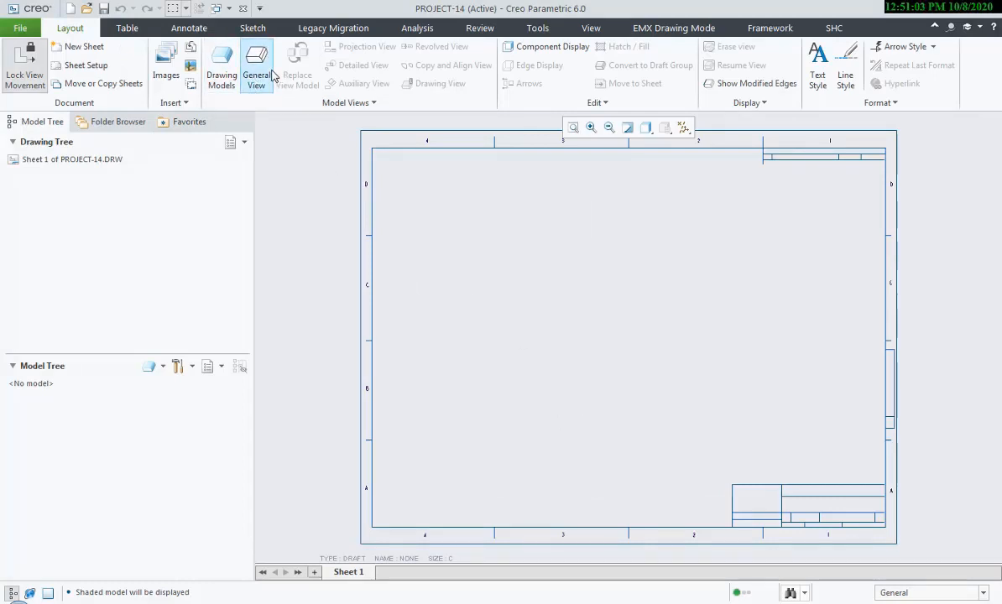
Add project_14.prt to the drawing as its model.
click(224, 77)
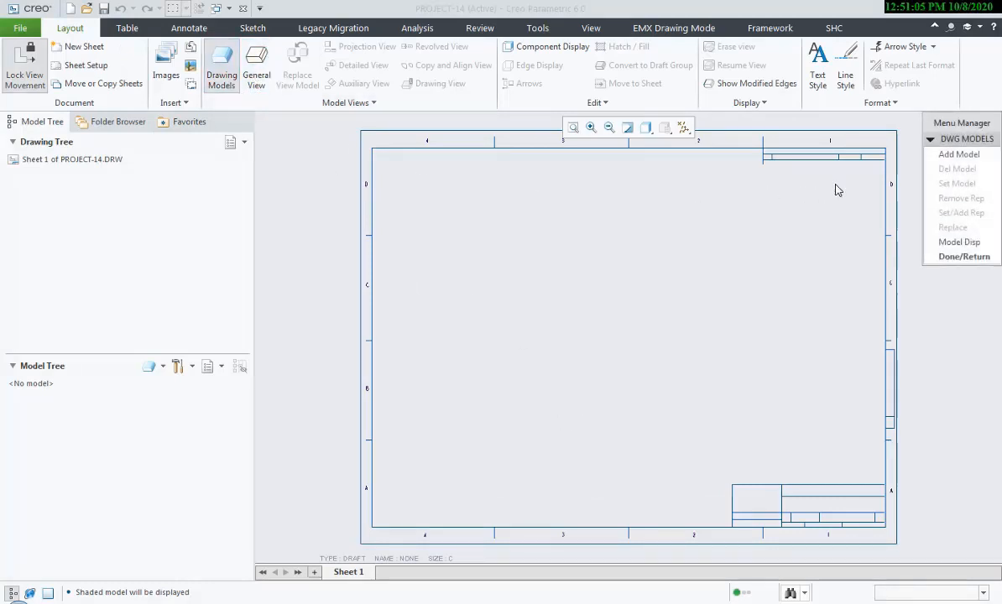
click(940, 156)
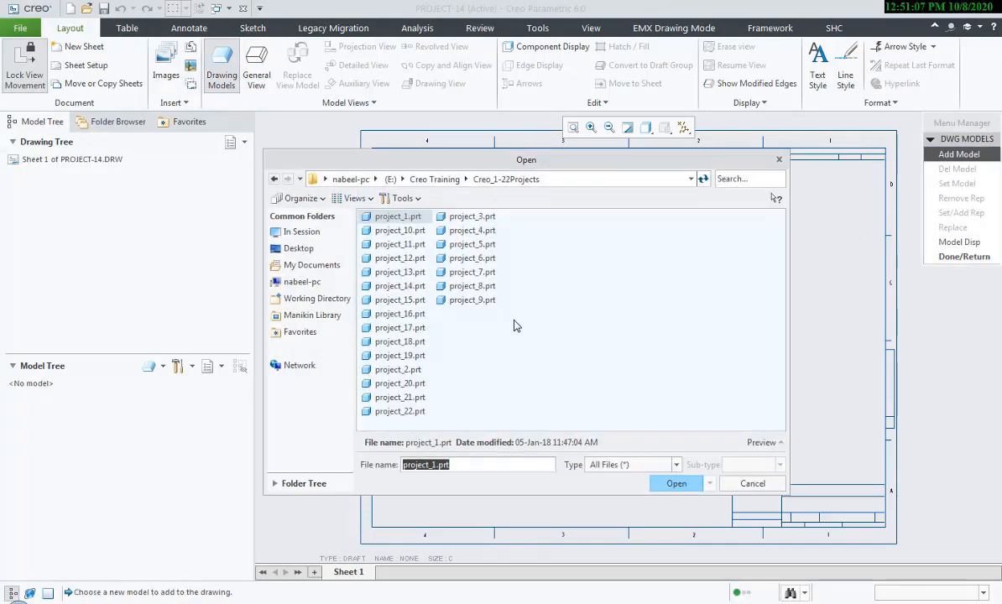
click(411, 287)
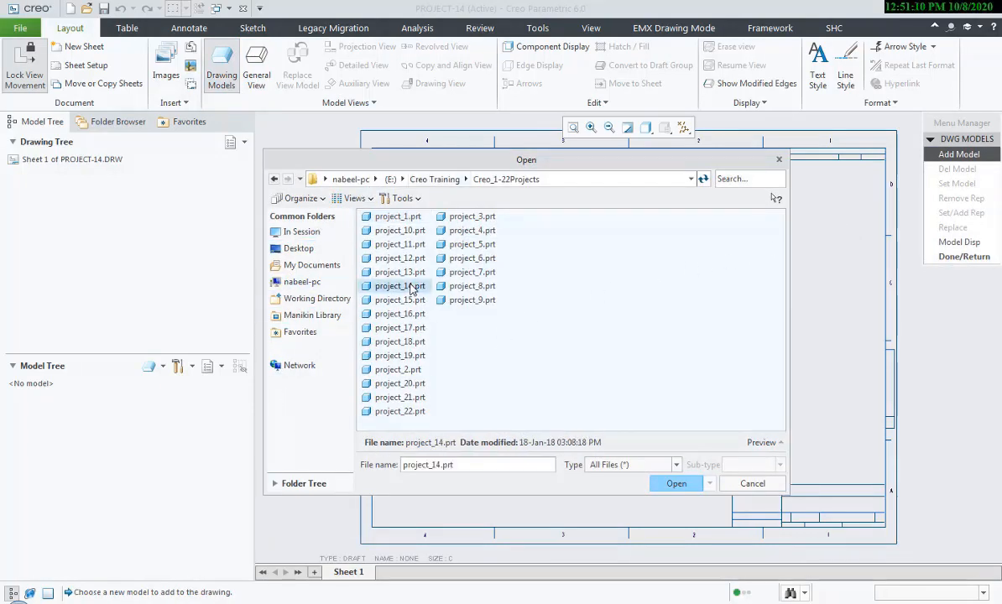
click(695, 488)
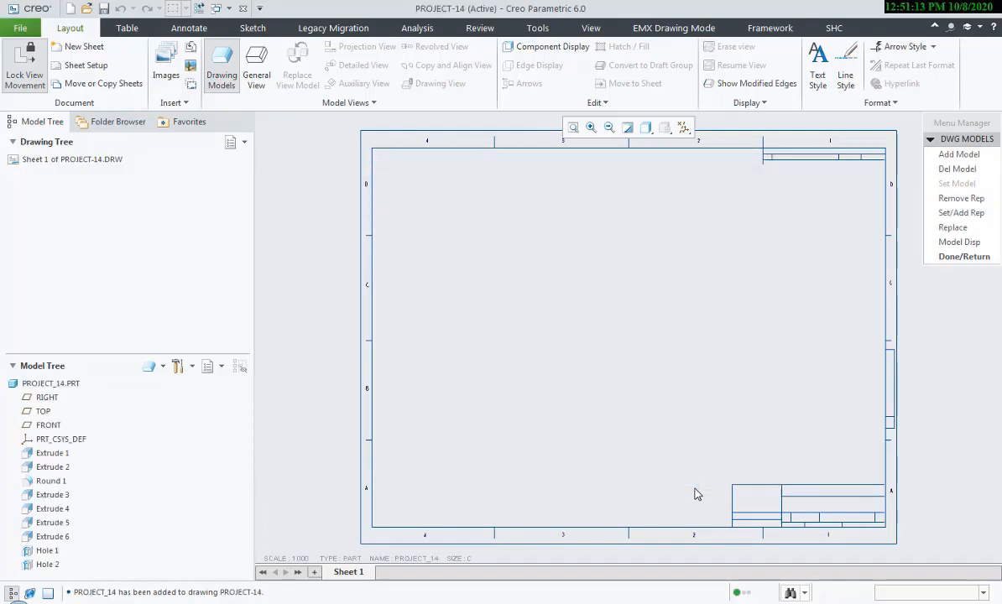
click(980, 258)
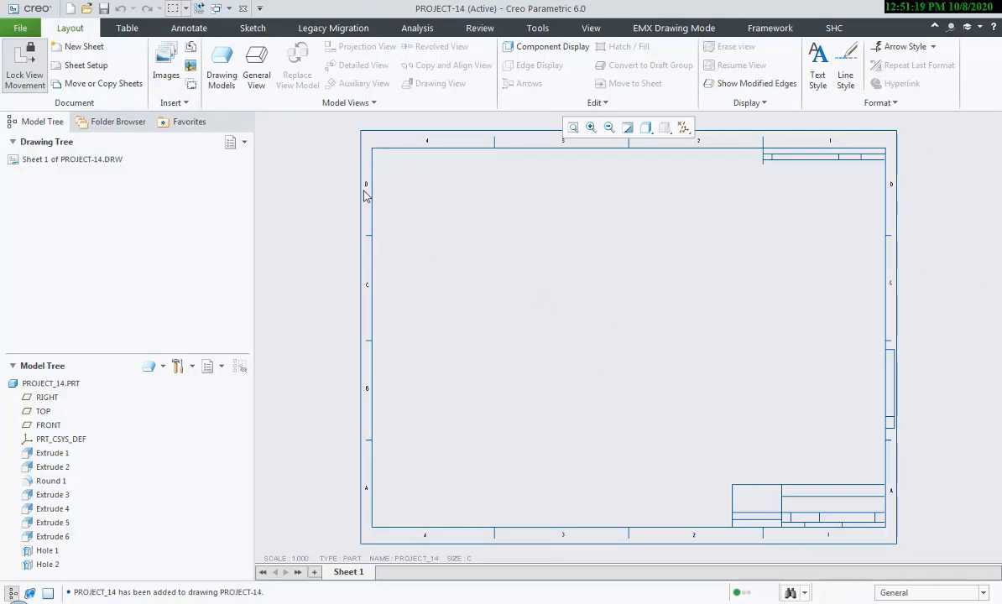
Place a general view of the bracket with No Combined State near the middle of the sheet.
click(256, 69)
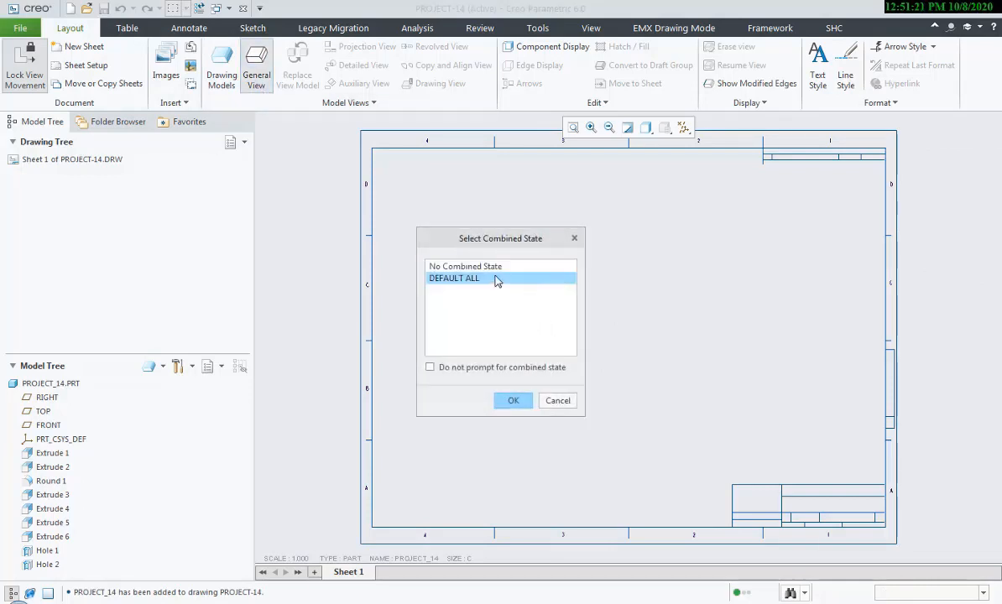
click(496, 267)
click(511, 400)
click(552, 348)
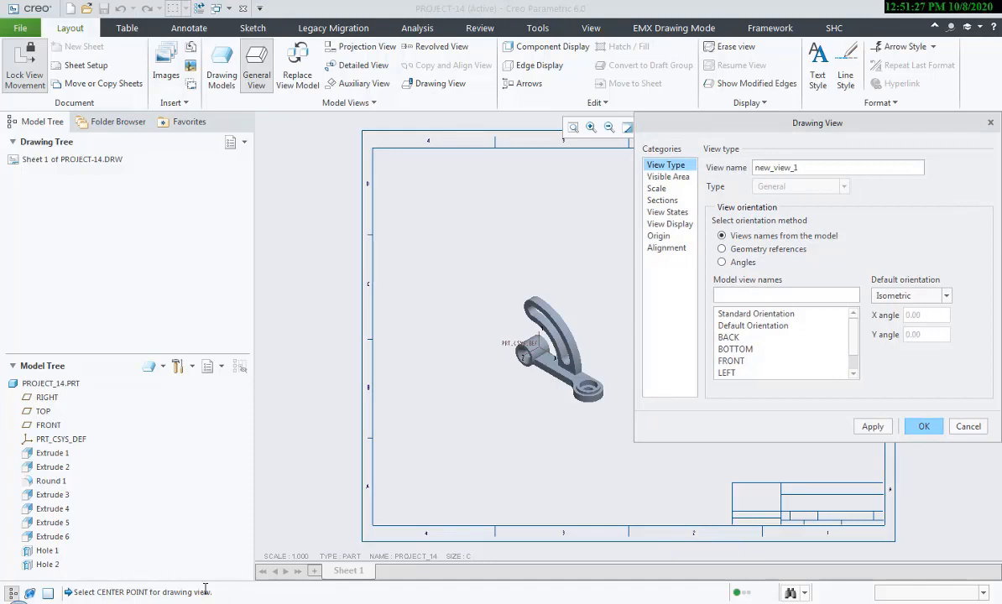
Close the unneeded background Windows Explorer and Mobile Partner windows.
right_click(147, 602)
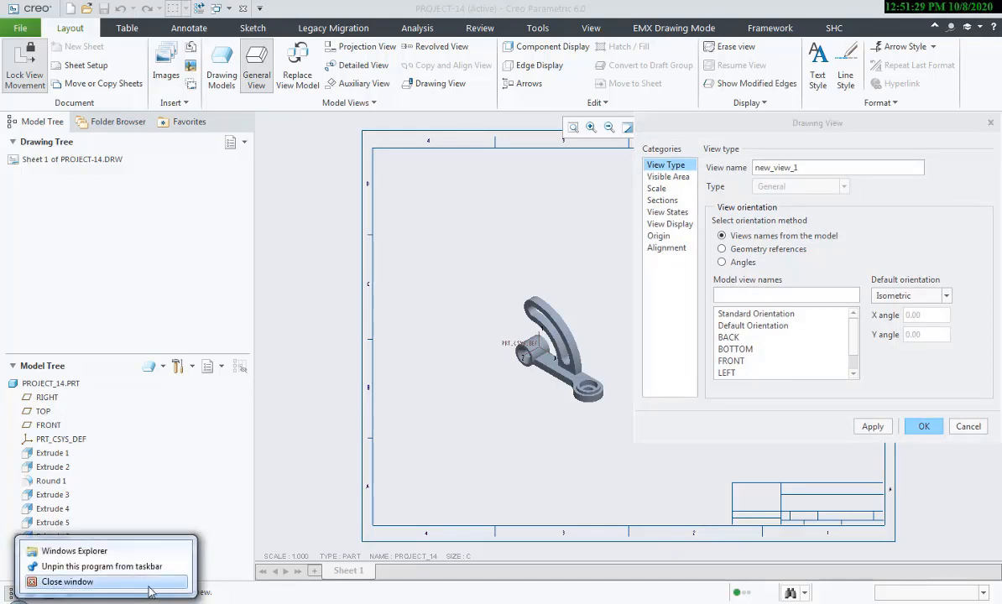
click(151, 590)
right_click(145, 602)
click(146, 591)
right_click(156, 601)
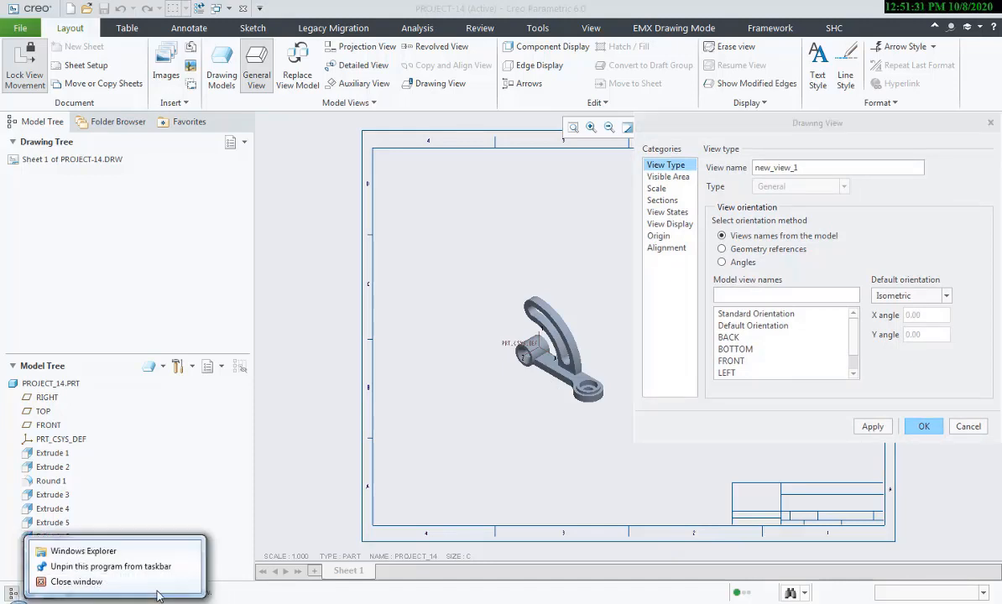
click(158, 589)
right_click(138, 601)
click(140, 580)
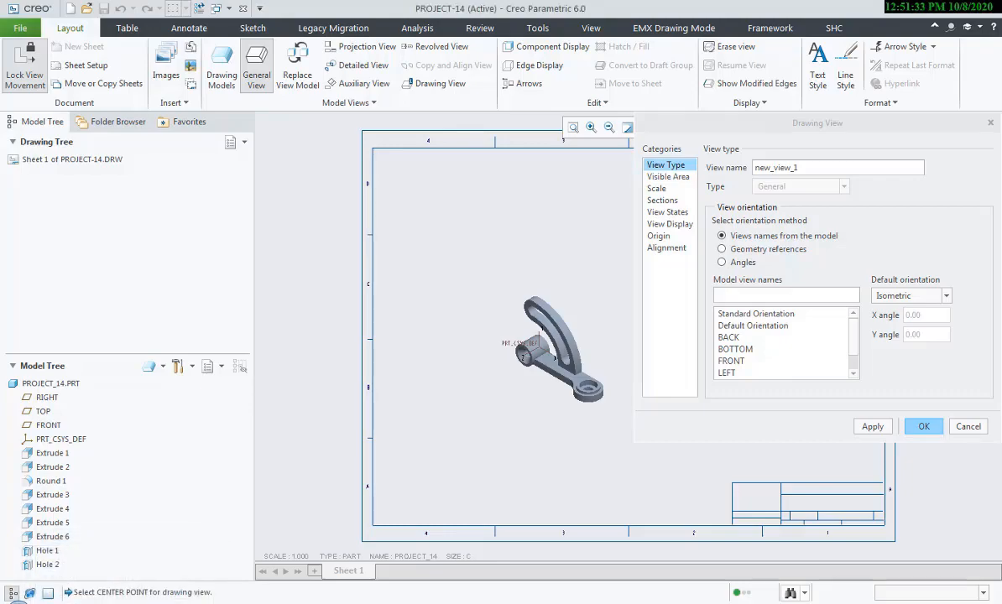
key(alt+Tab)
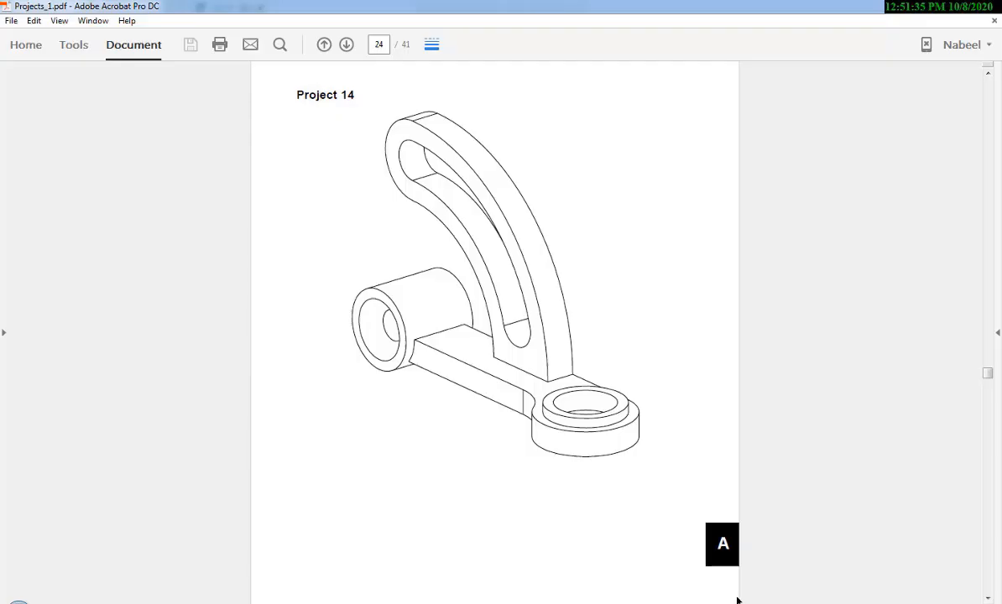
right_click(381, 602)
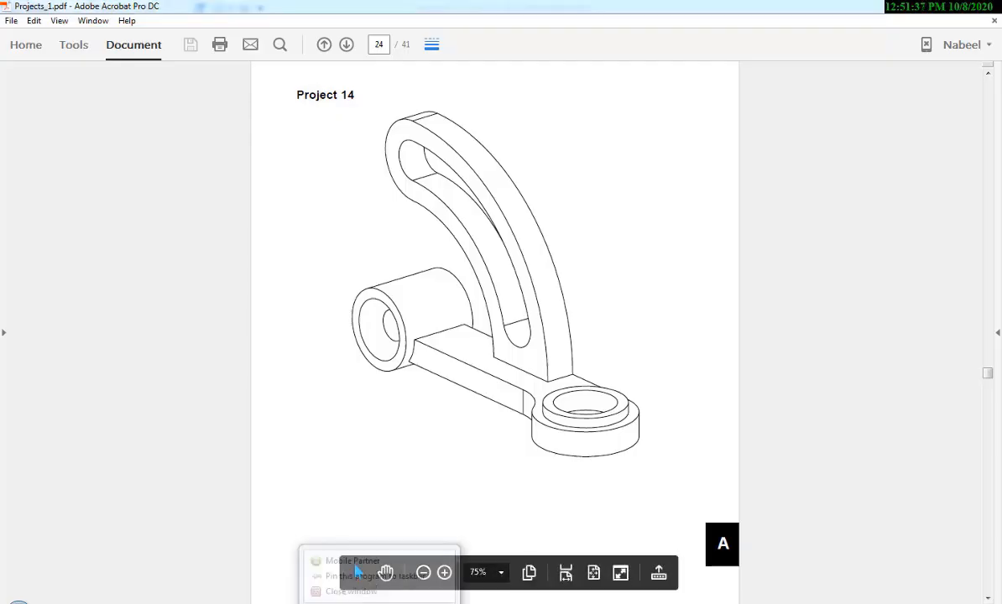
click(402, 588)
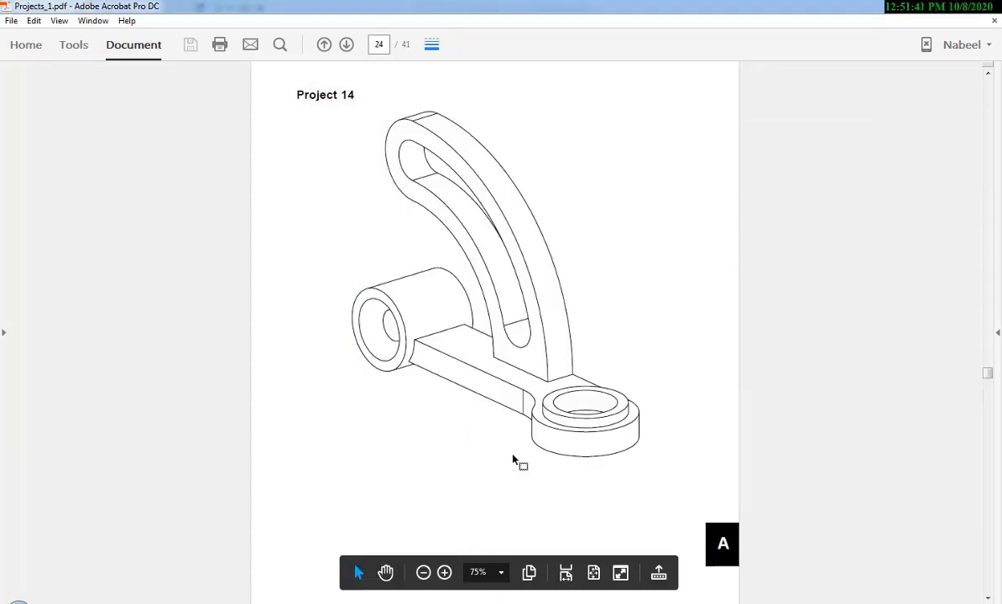
Bring up the dimensioned Project 14 drawing on page 25 of Projects_1.pdf, rotated clockwise and enlarged for reading.
scroll(513, 460, down, 10)
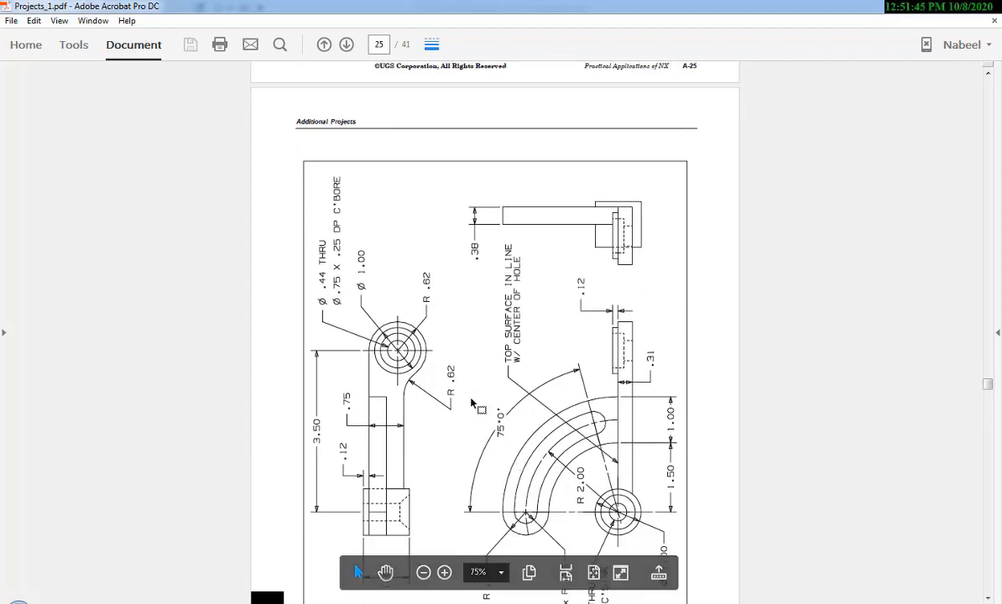
click(59, 20)
mouse_move(84, 46)
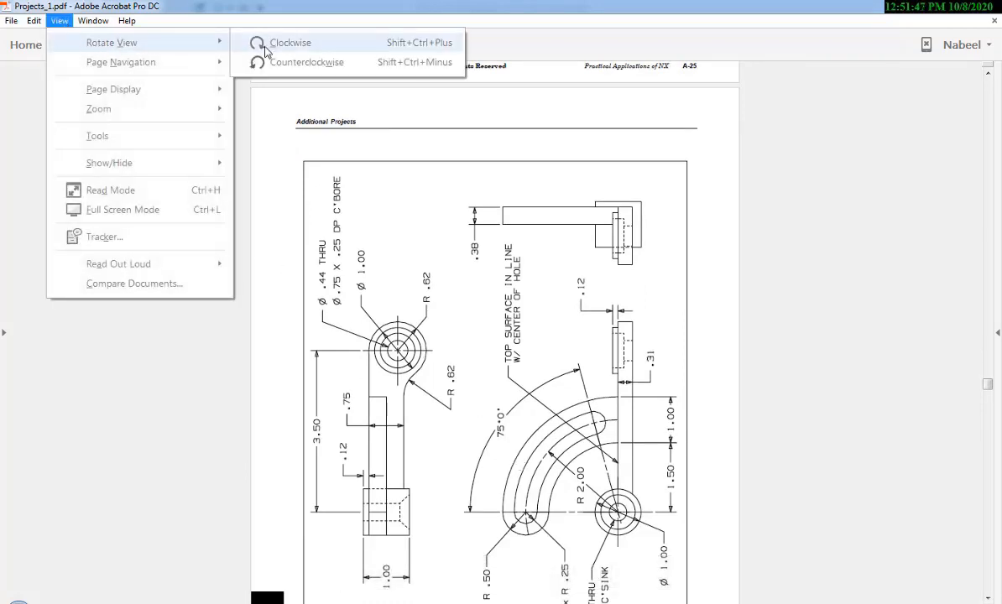
click(285, 41)
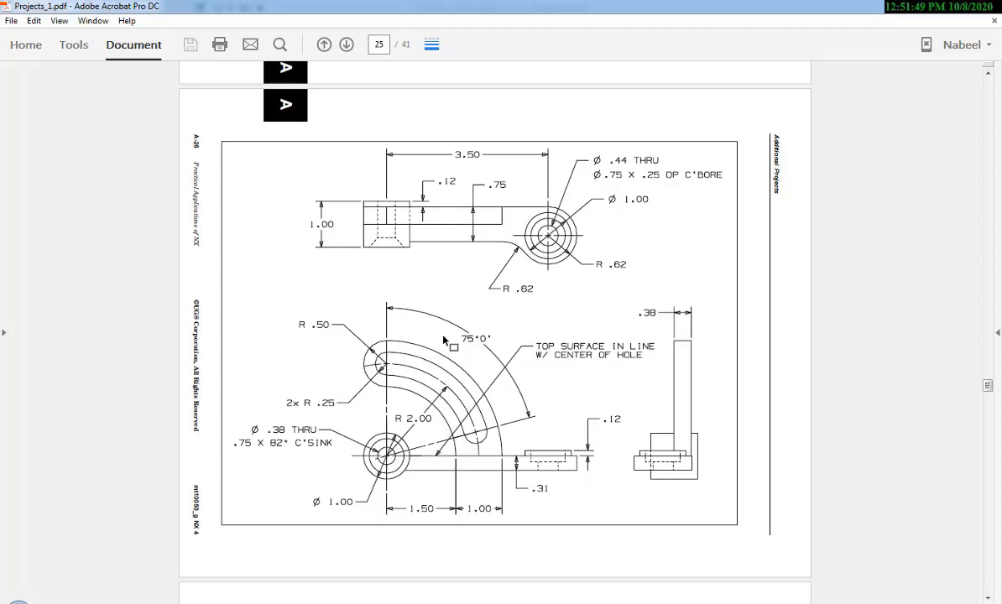
ctrl+scroll(443, 339, up, 1)
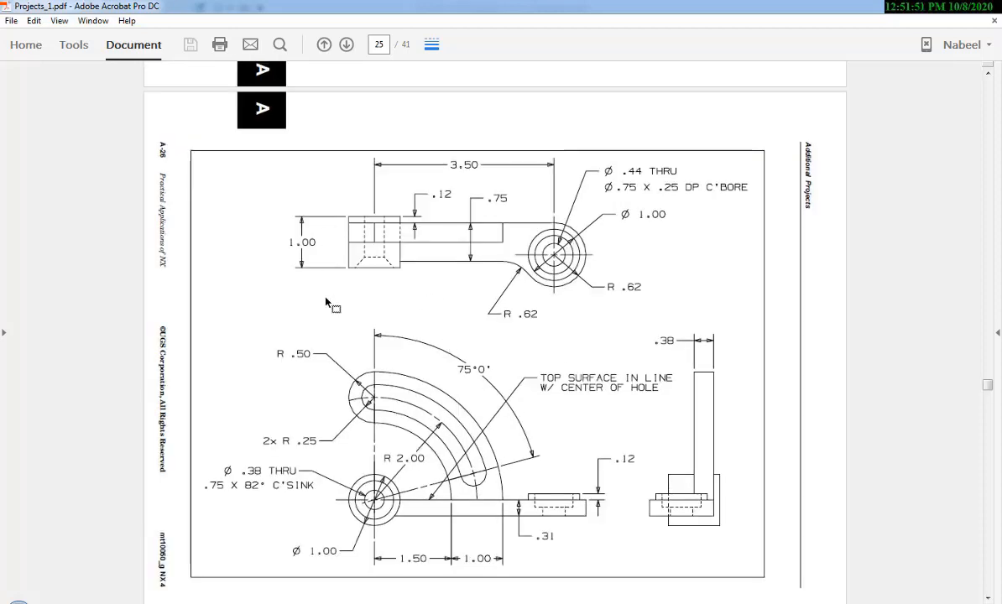
ctrl+scroll(328, 302, up, 2)
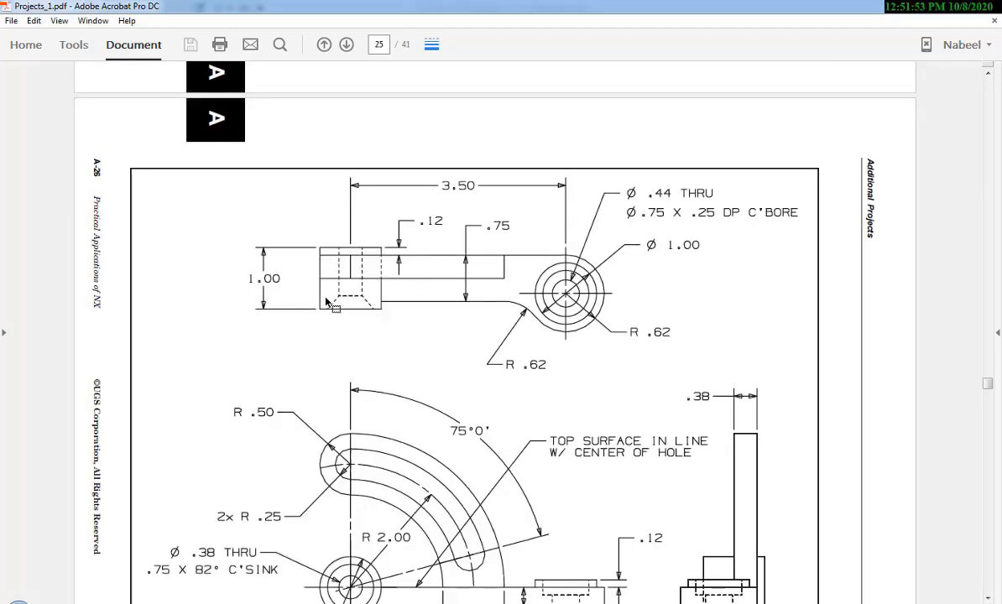
scroll(329, 304, down, 3)
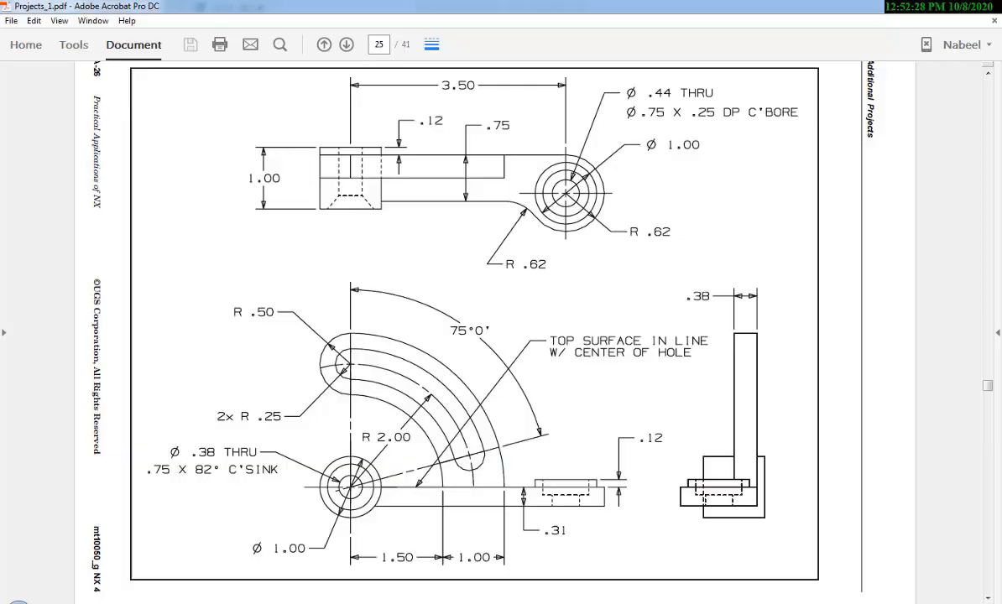
Switch back to Creo Parametric and accept the front view with Hidden display style and tangent edges set to None.
click(600, 602)
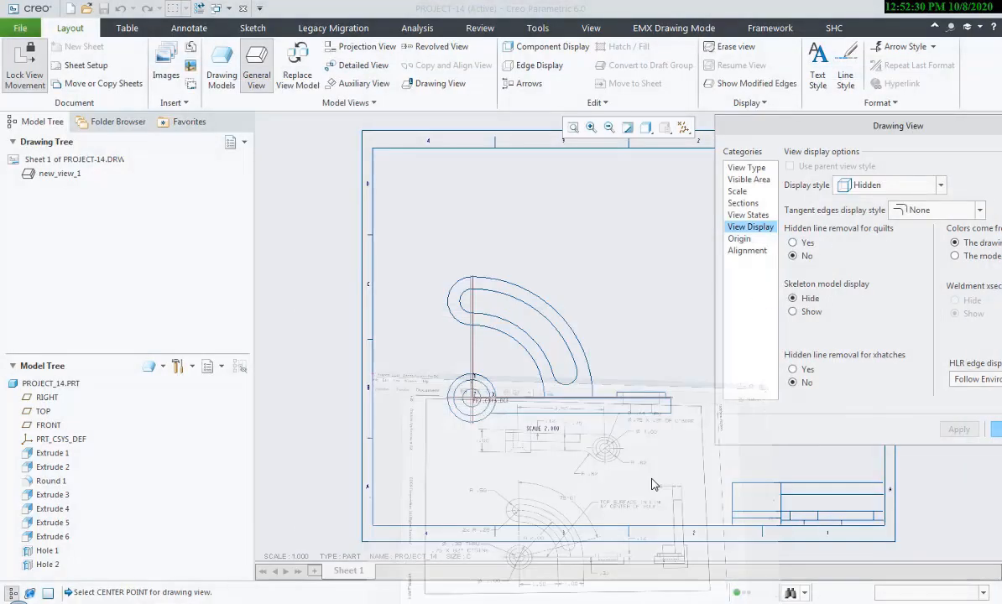
drag(814, 126, 613, 121)
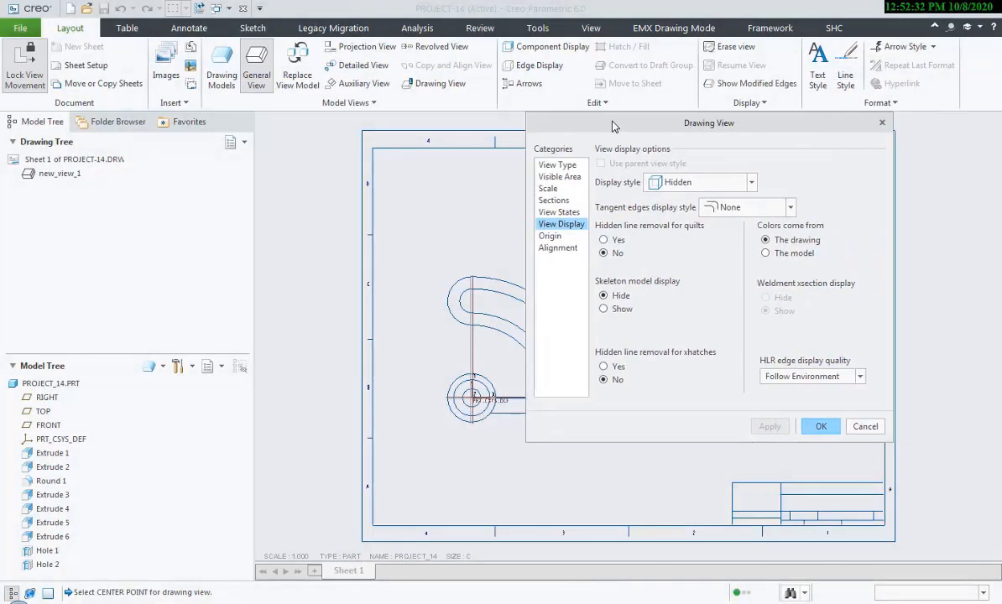
click(817, 425)
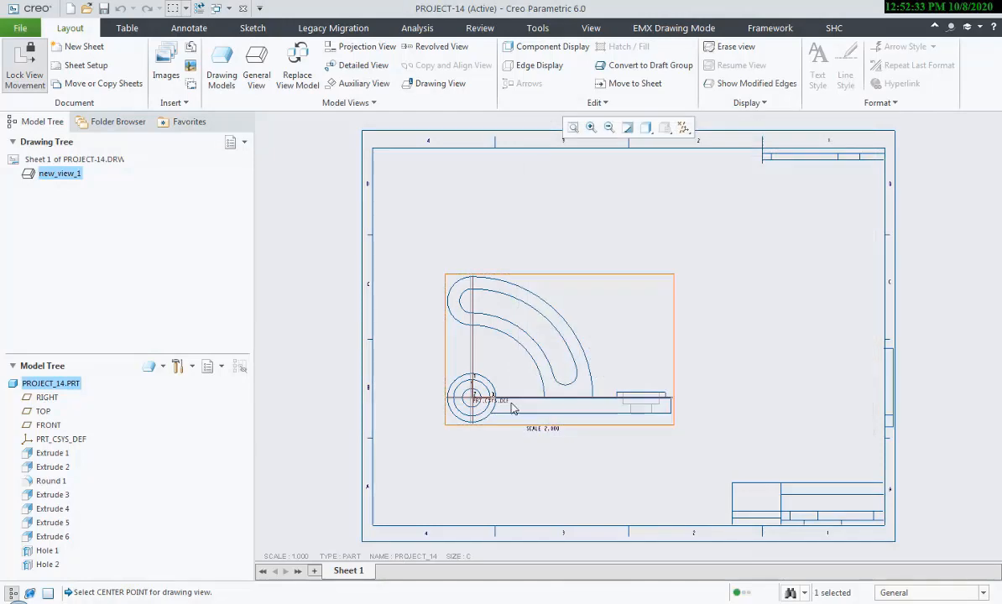
Unlock view movement and move the front view slightly lower on the sheet, checking the layout against the PDF.
click(44, 77)
mouse_move(576, 363)
mouse_down()
mouse_move(608, 392)
mouse_move(590, 402)
mouse_up()
key(alt+Tab)
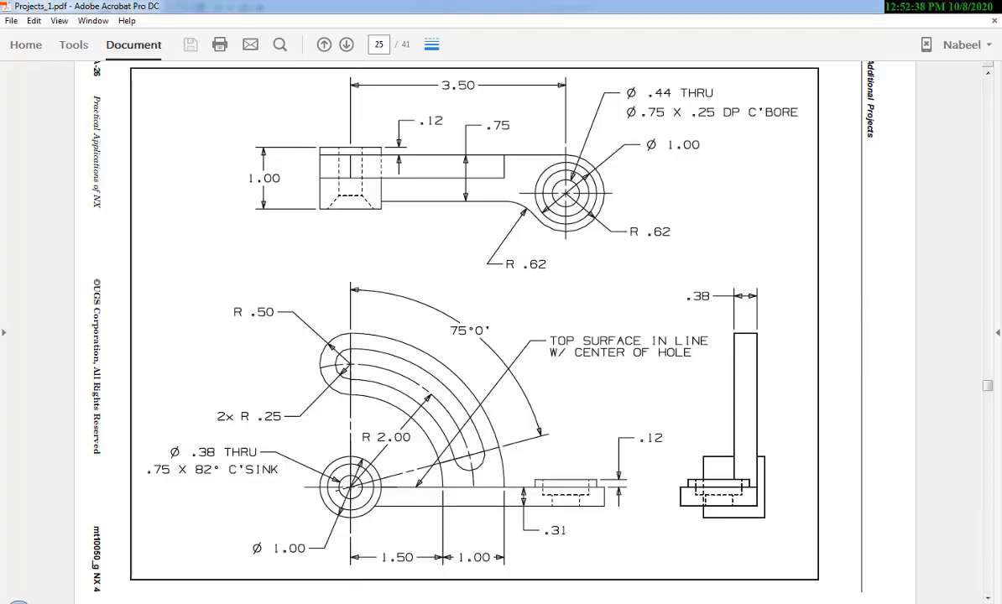
key(alt+Tab)
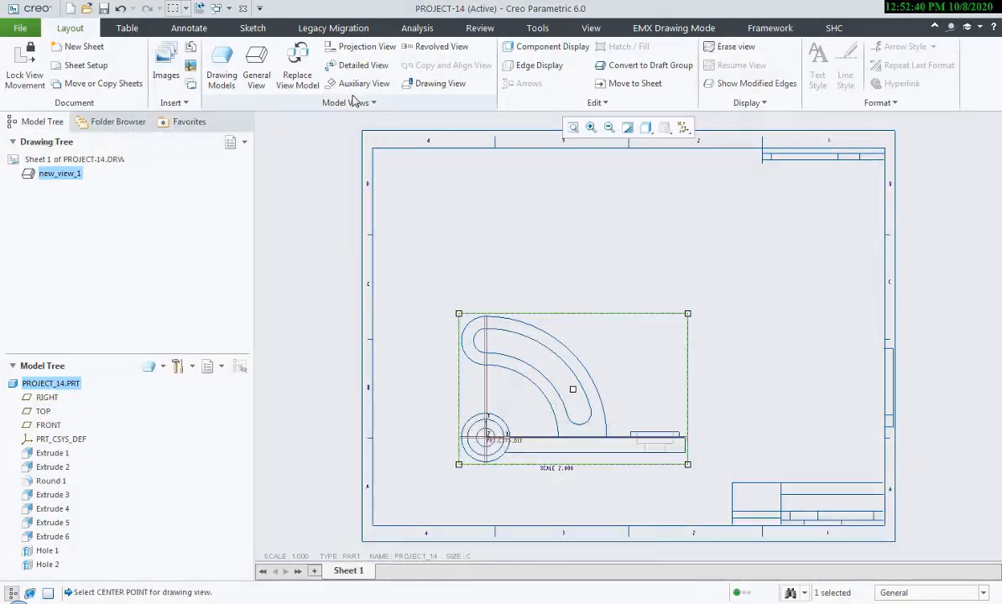
Place a projected top view of the bracket above the front view, checking it against the PDF drawing.
click(366, 47)
click(587, 210)
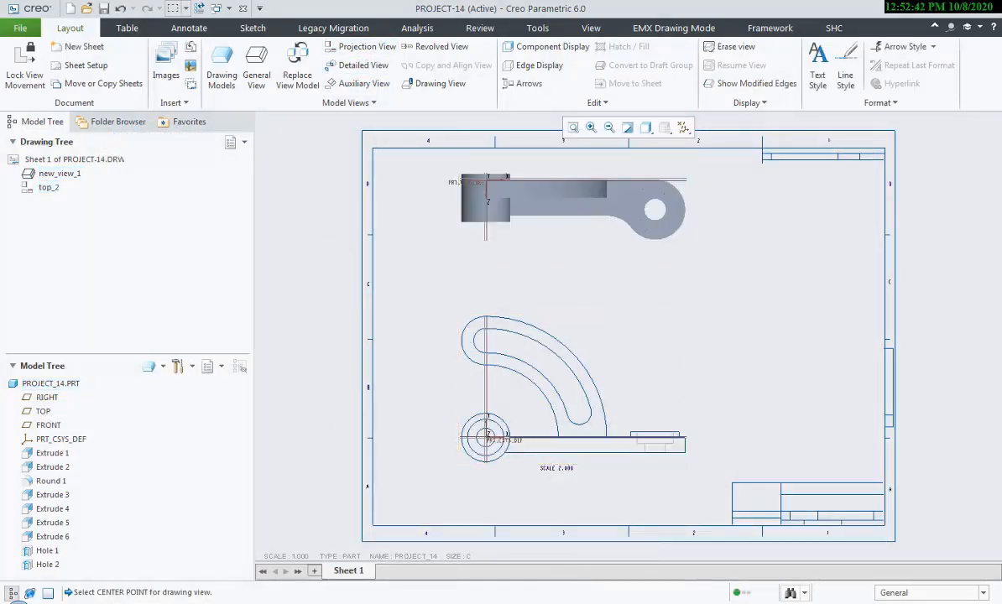
key(alt+Tab)
key(alt+Tab)
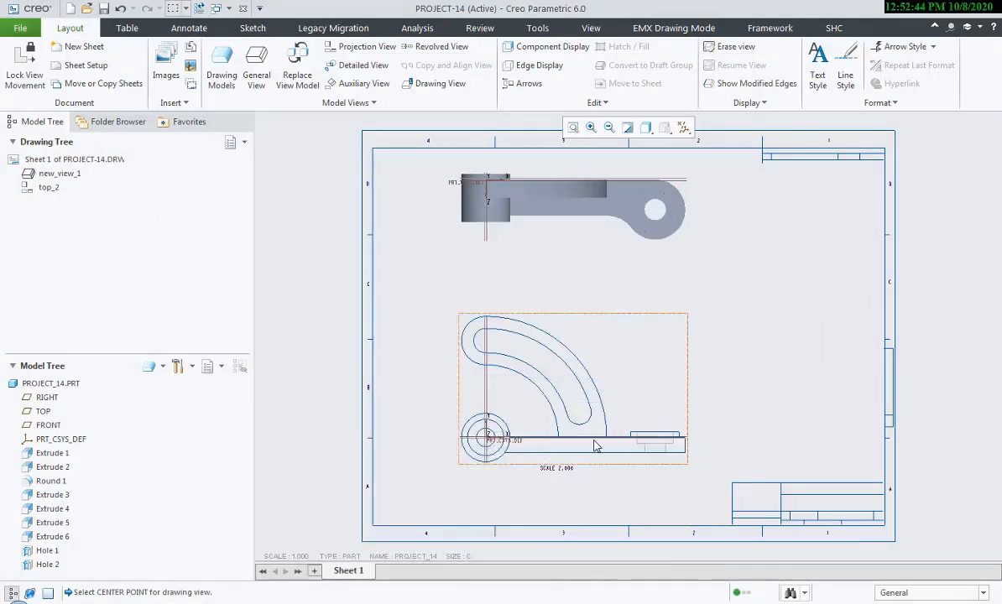
Place a projected right-side view of the bracket from the front view and compare the layout with the PDF.
click(579, 353)
click(366, 47)
click(794, 388)
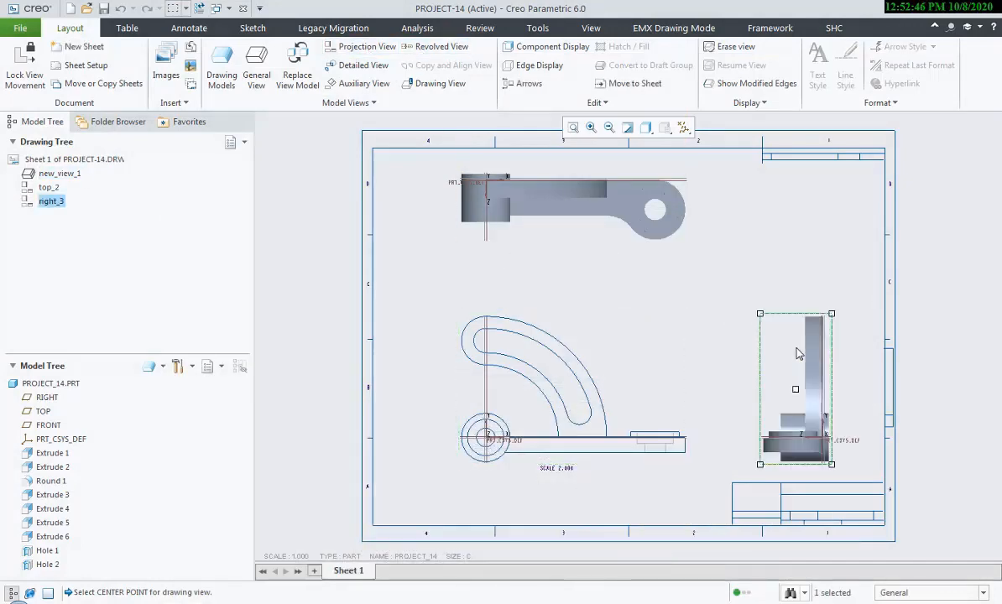
key(alt+Tab)
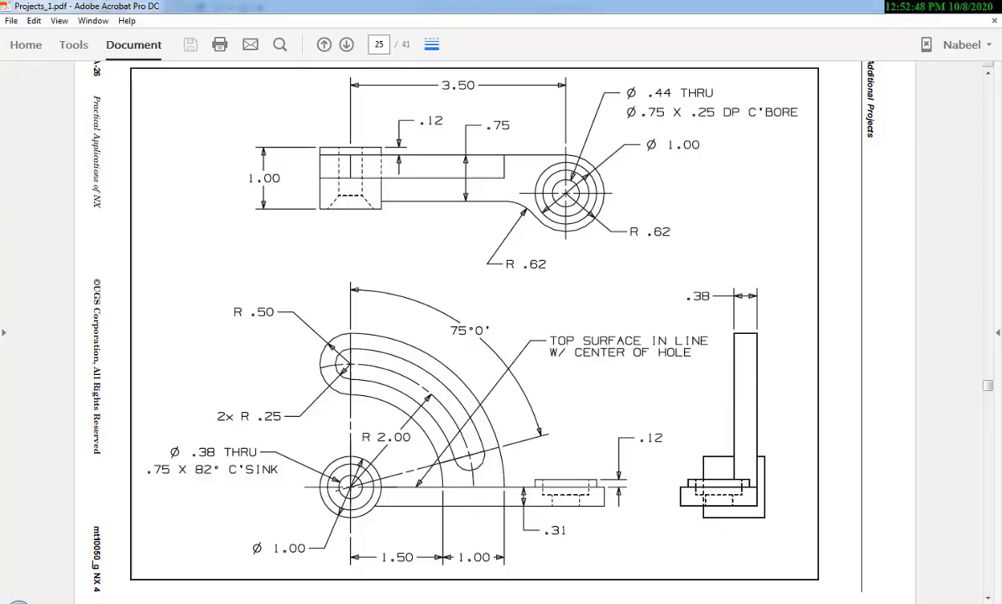
key(alt+Tab)
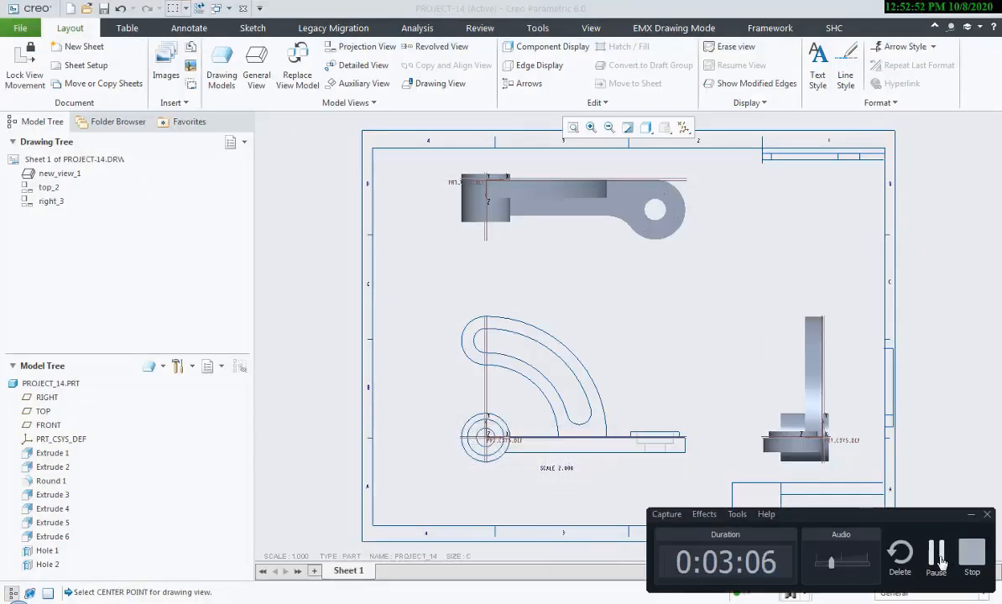
Set the top view's display style to Hidden, checking its hidden lines against the PDF drawing.
click(621, 231)
double_click(590, 206)
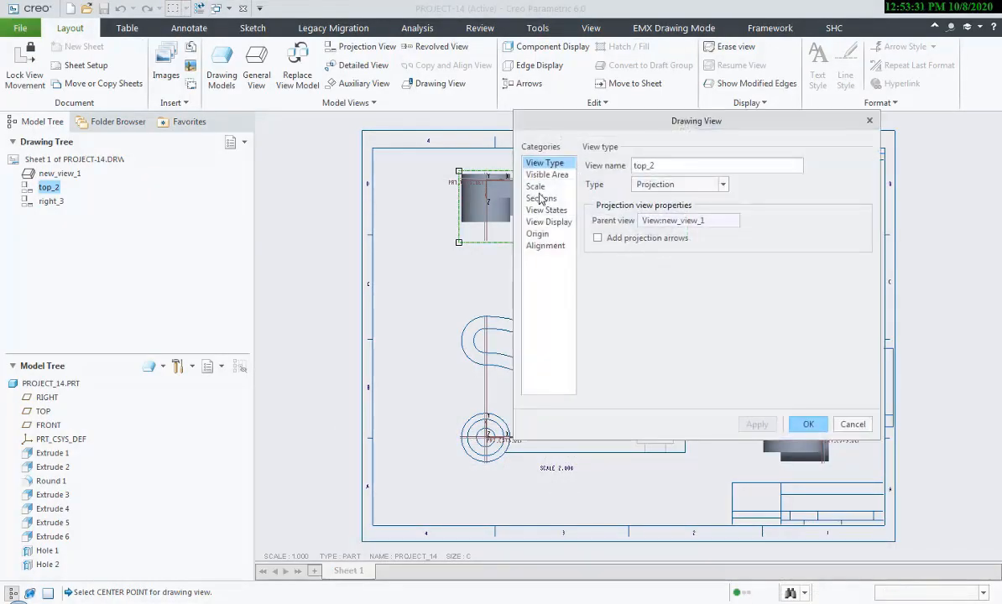
click(543, 210)
click(552, 221)
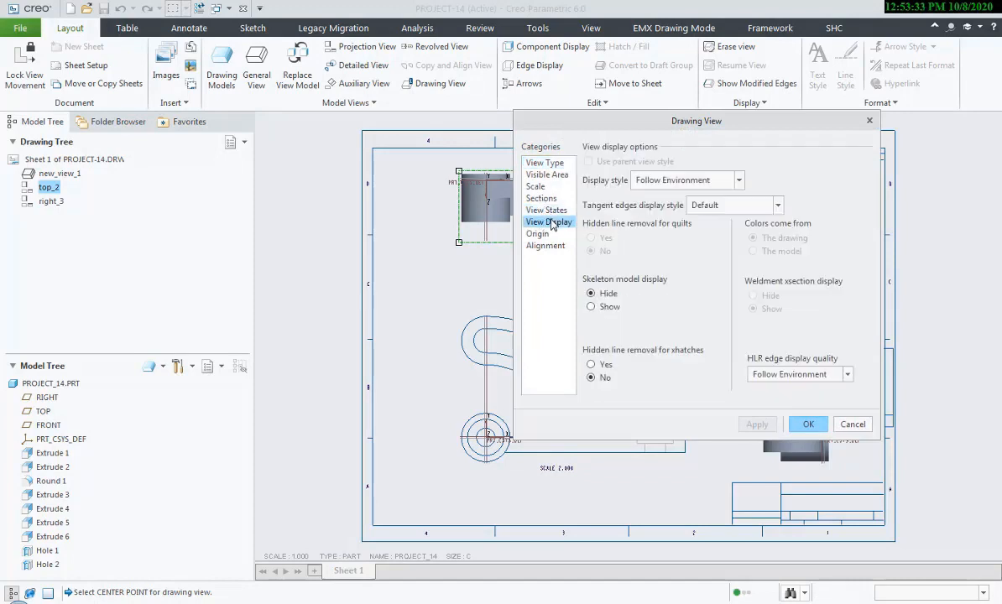
click(701, 181)
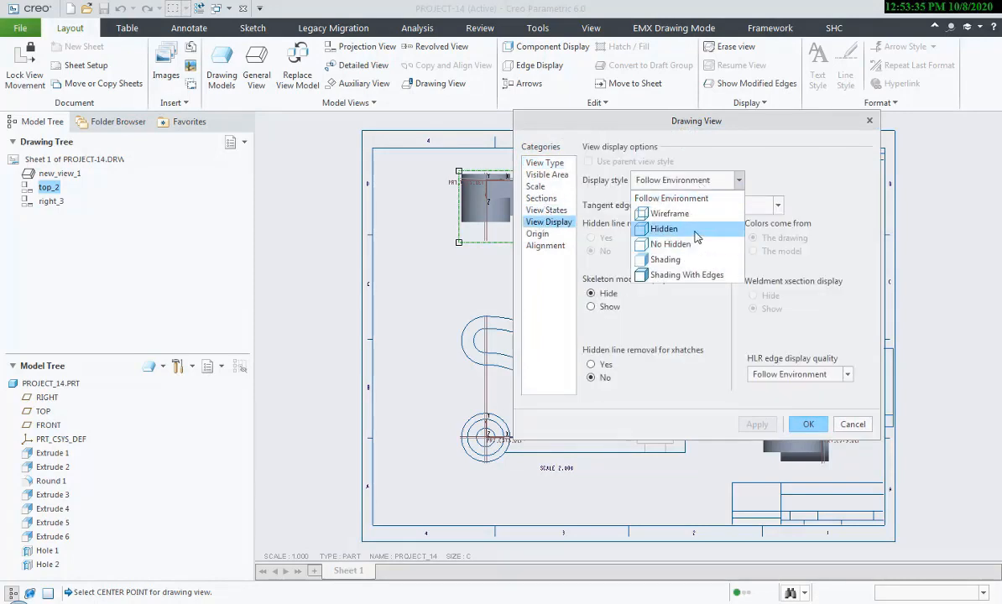
click(697, 230)
click(751, 424)
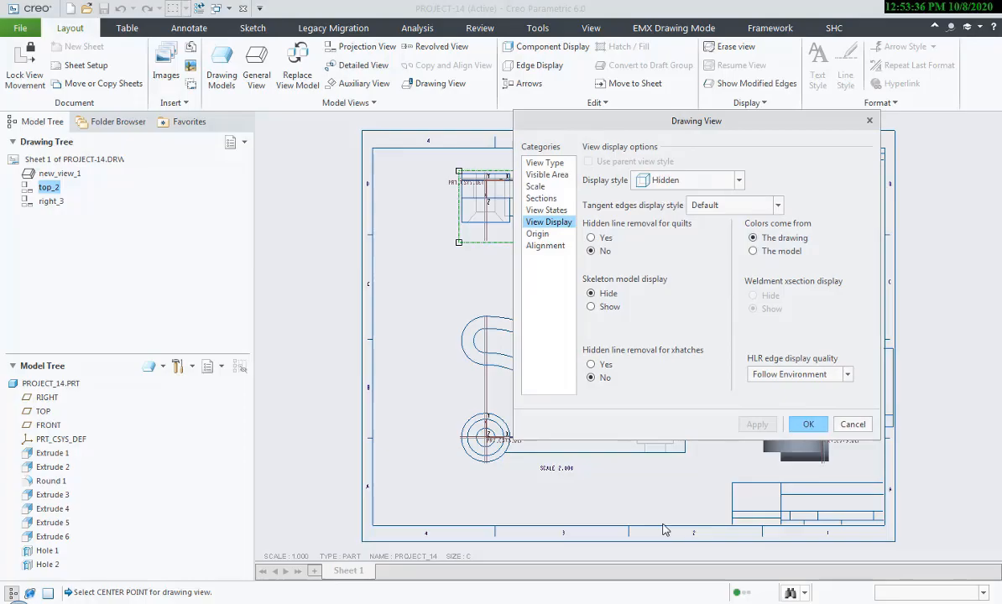
click(572, 601)
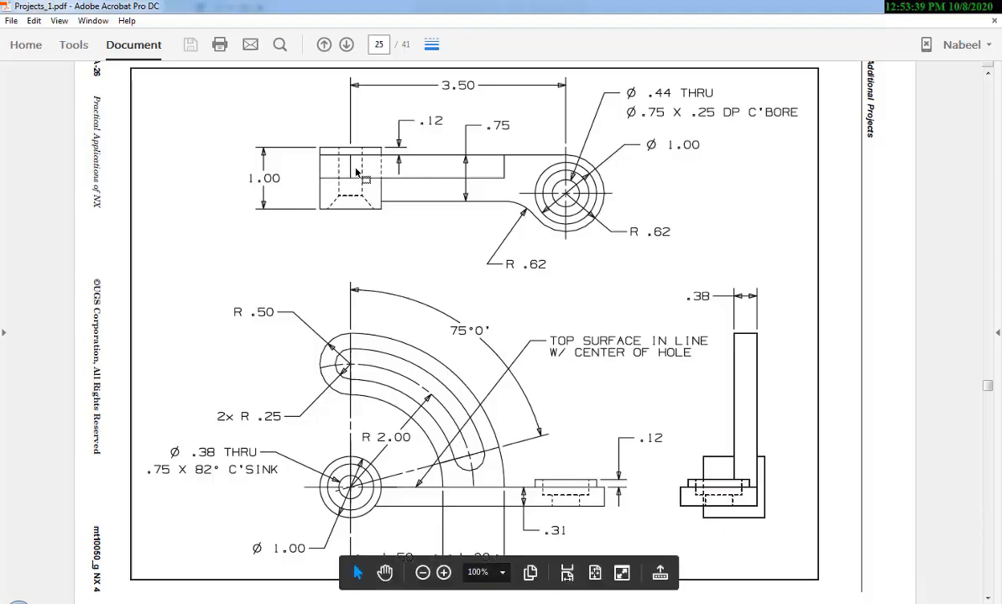
click(572, 601)
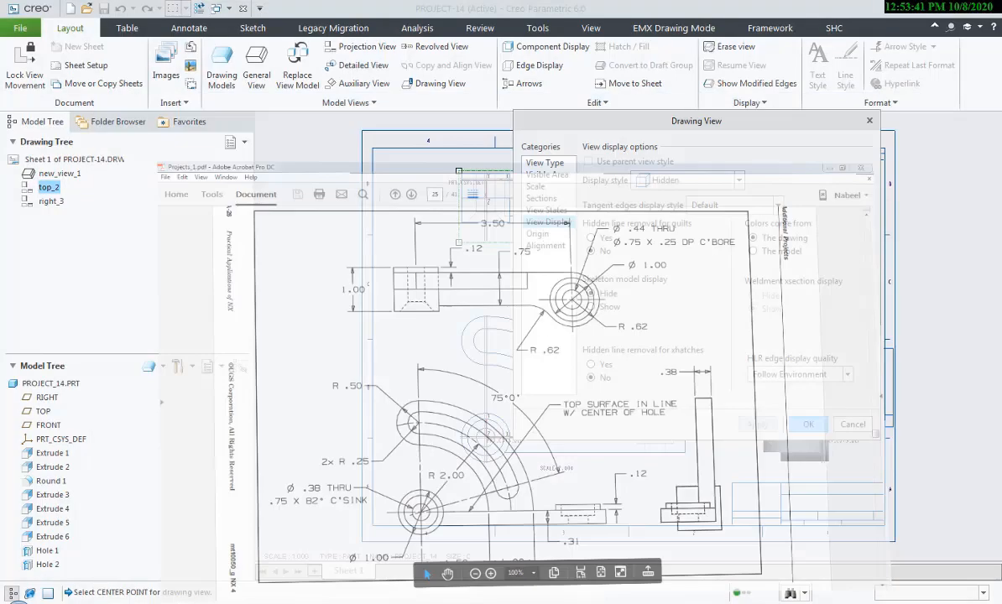
click(803, 425)
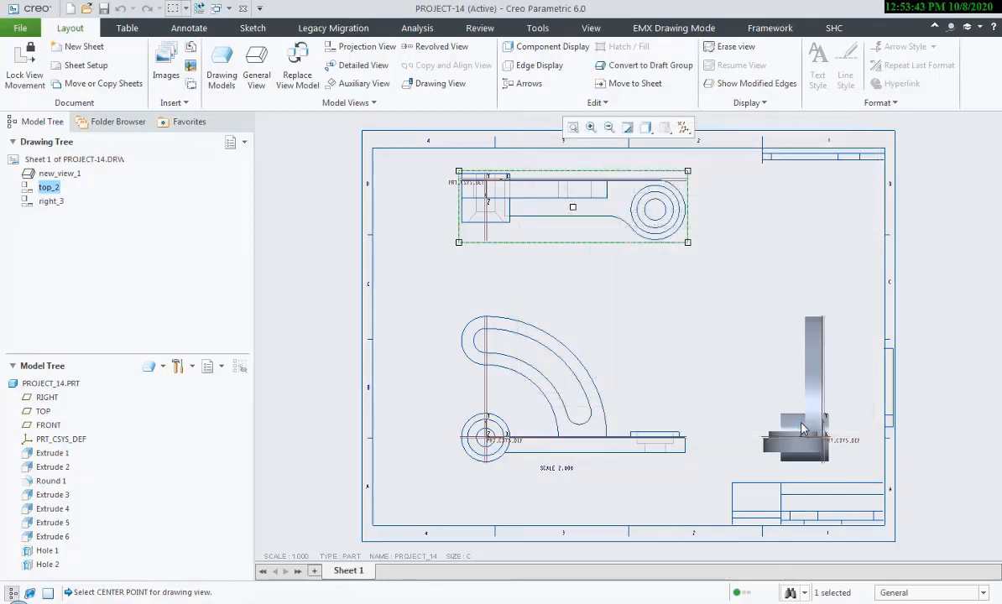
Set the right-side view's display style to Hidden.
double_click(801, 429)
click(542, 223)
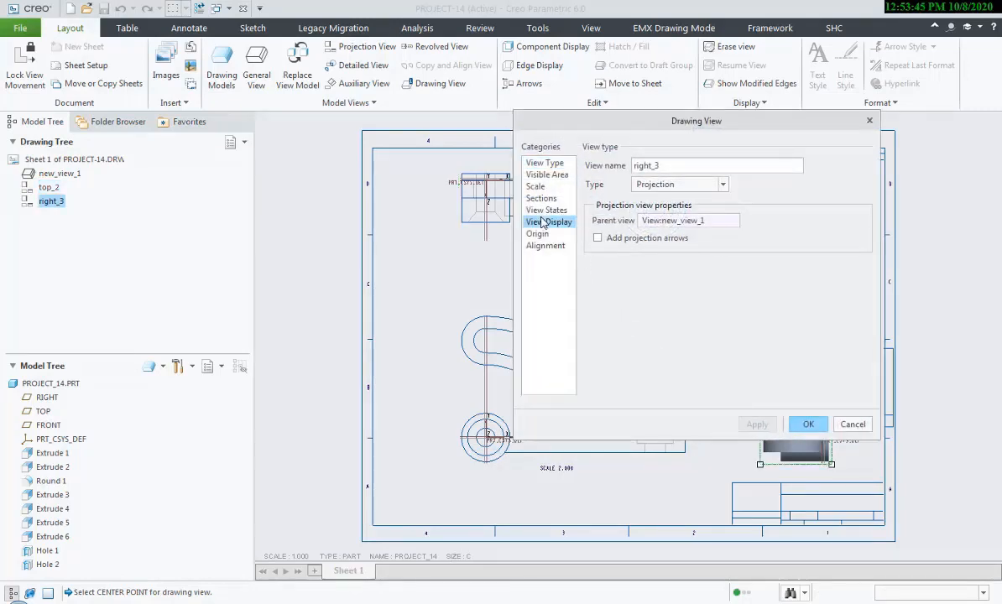
click(694, 180)
click(684, 227)
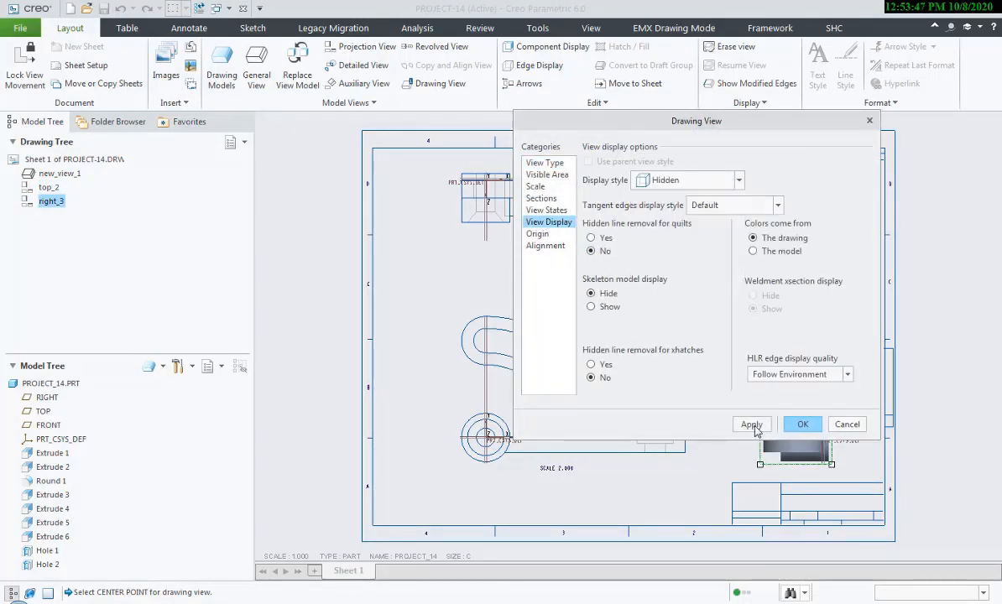
click(752, 424)
click(802, 425)
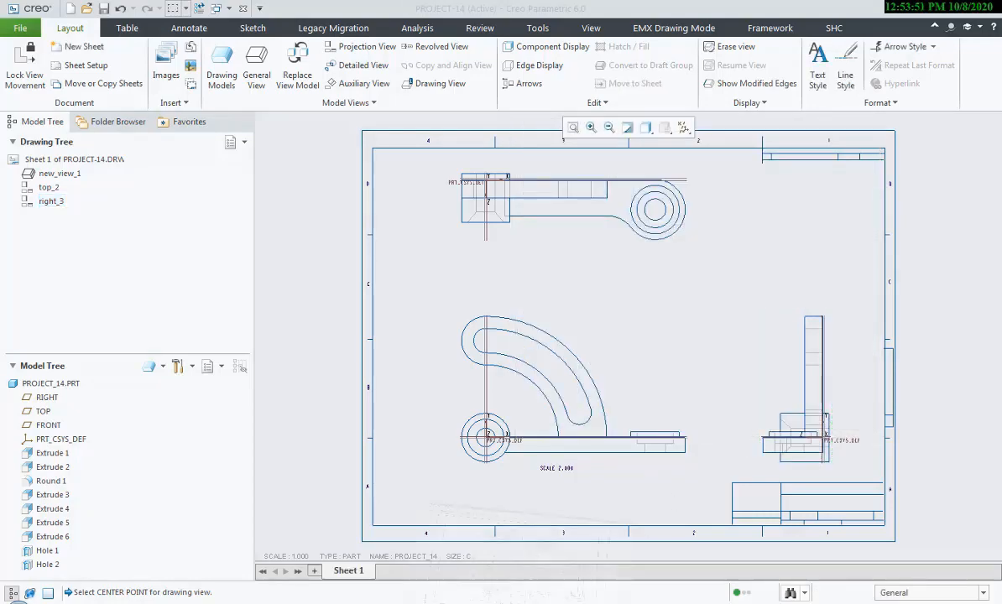
Compare the right-side view with the PDF drawing and examine its hidden lines up close.
key(alt+Tab)
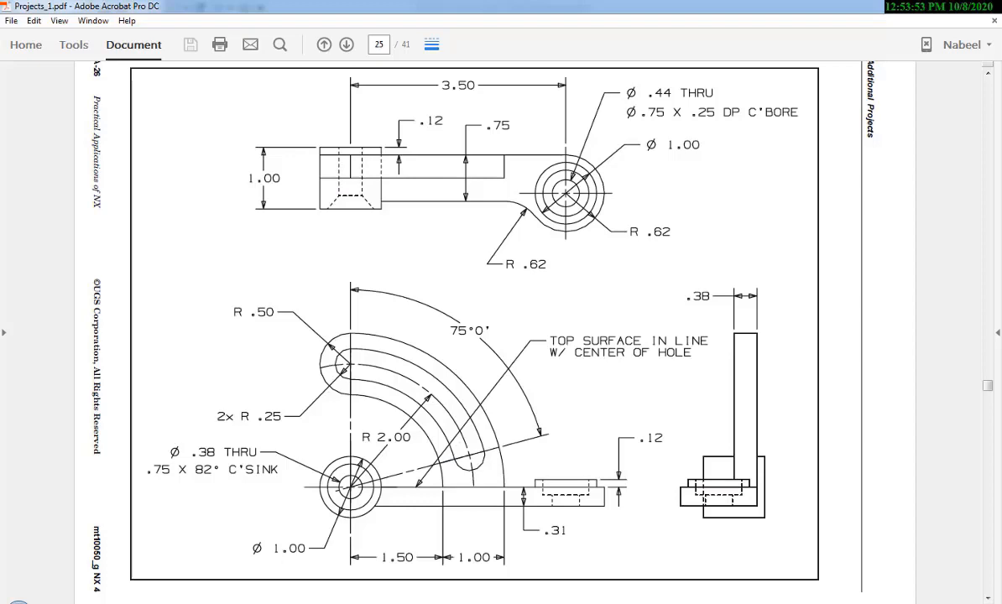
key(alt+Tab)
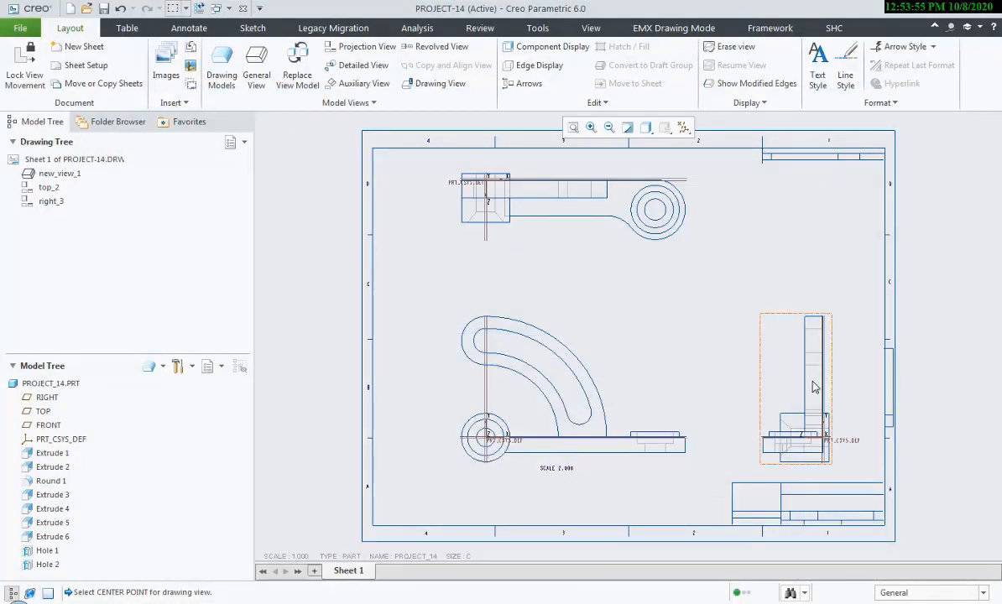
scroll(821, 385, down, 4)
scroll(820, 385, up, 6)
drag(809, 384, 545, 333)
click(544, 333)
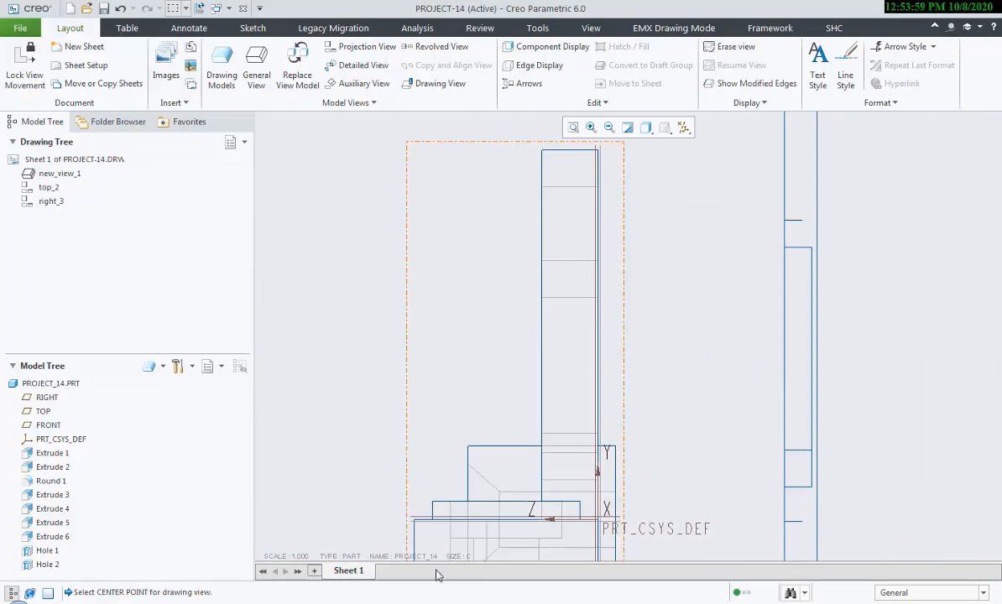
Set the right-side view's tangent edges display style to None, checking against the PDF drawing.
key(alt+Tab)
key(alt+Tab)
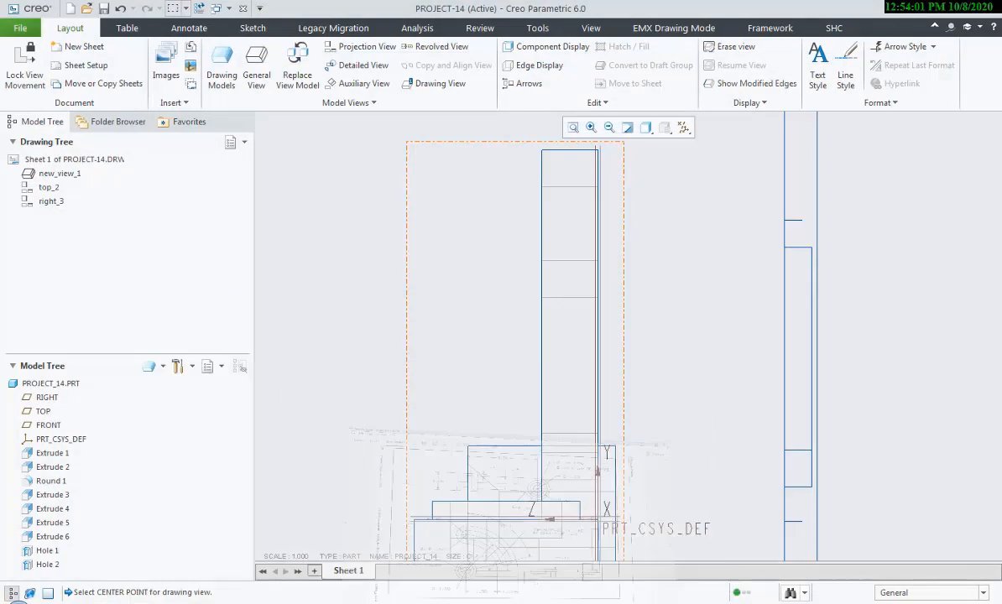
double_click(610, 459)
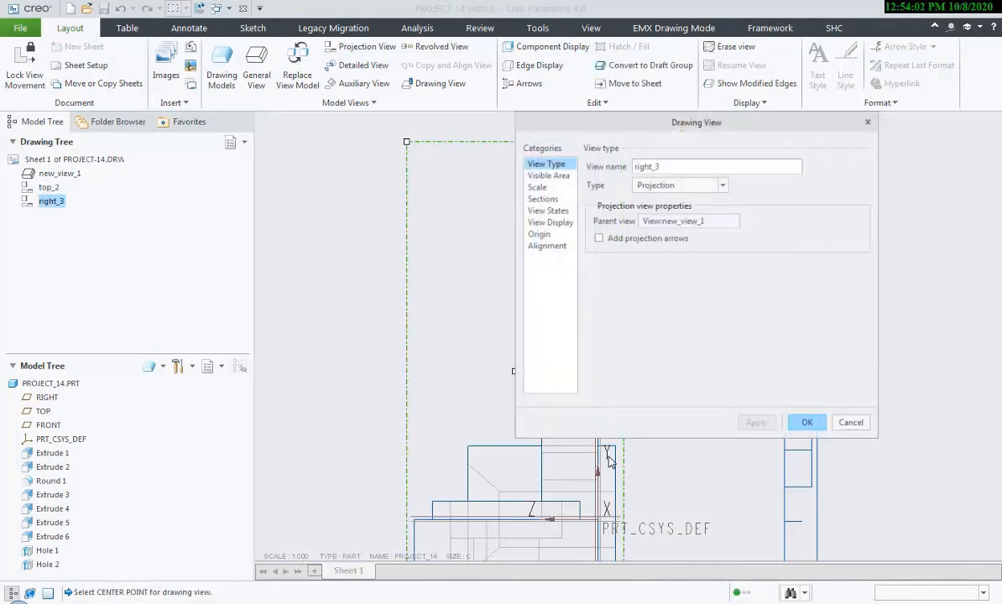
click(552, 223)
click(730, 205)
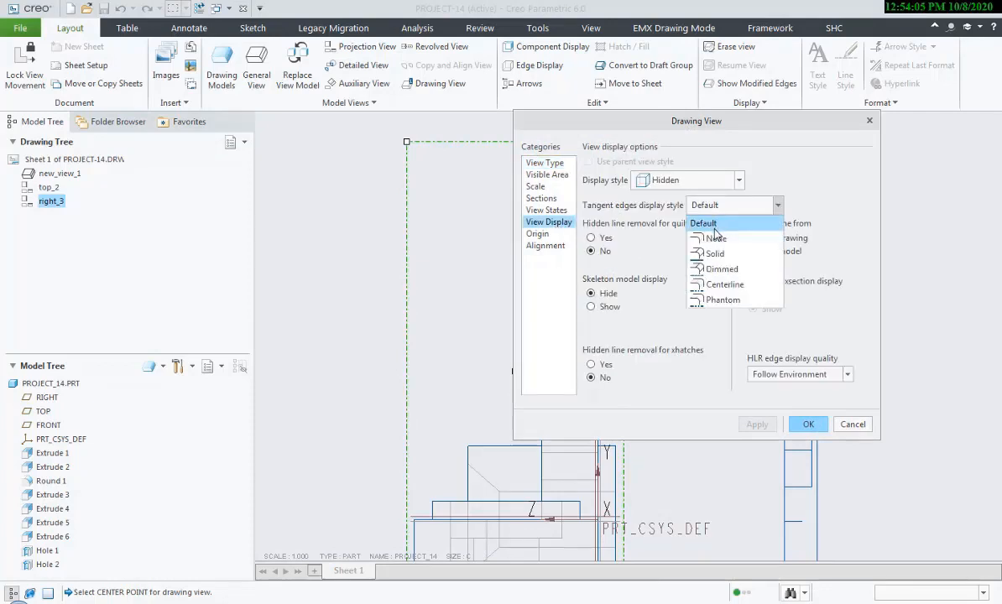
click(675, 235)
click(798, 427)
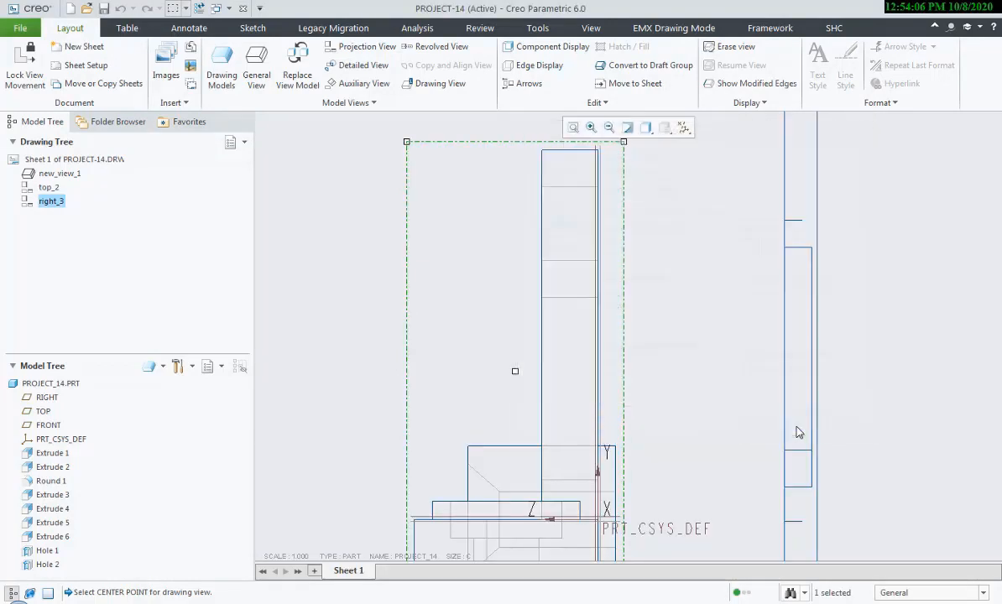
scroll(724, 425, down, 2)
click(719, 420)
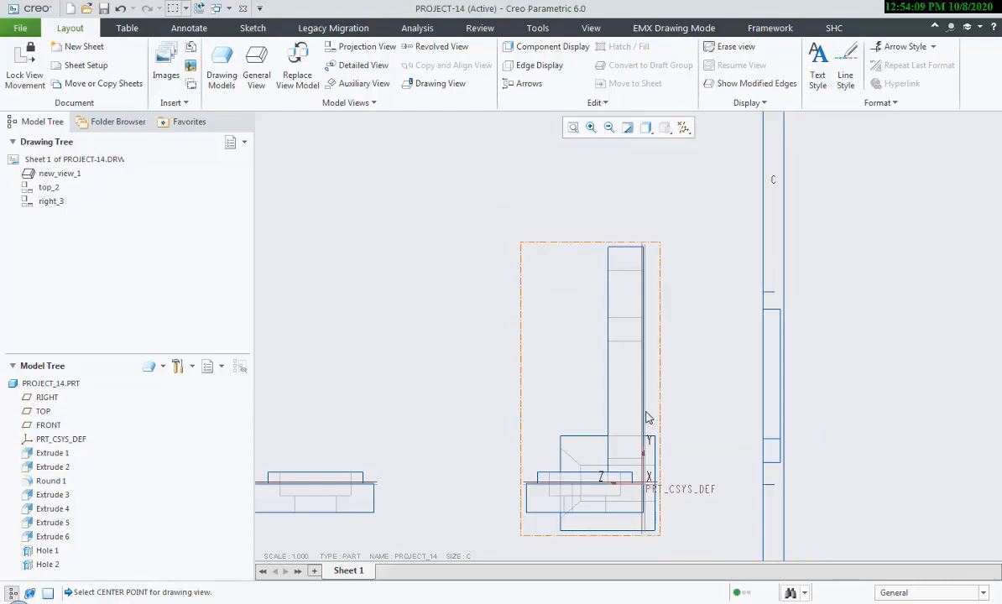
middle_drag(647, 417, 682, 370)
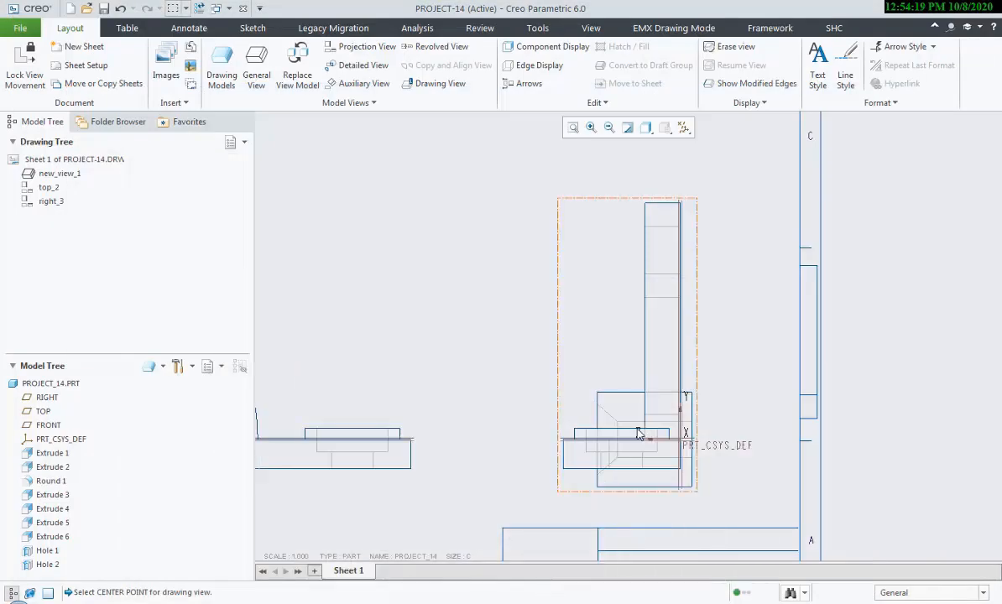
middle_drag(527, 368, 578, 352)
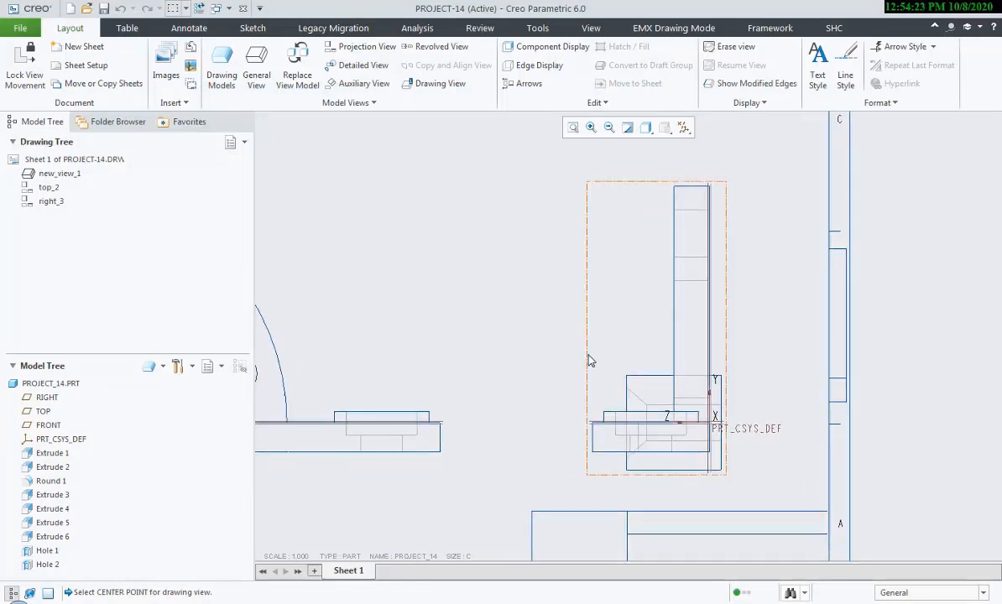
middle_drag(607, 422, 593, 375)
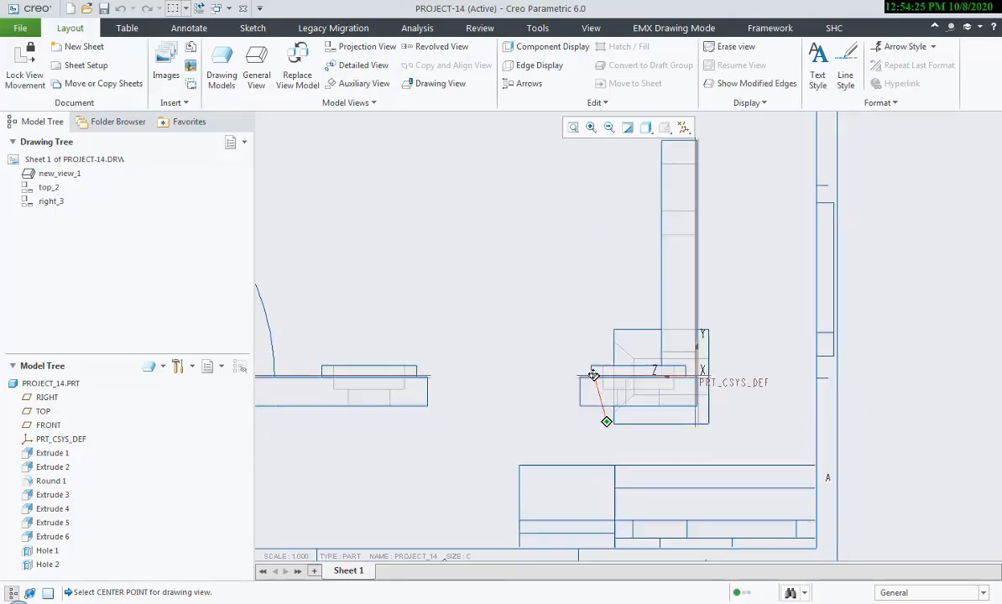
scroll(608, 394, down, 5)
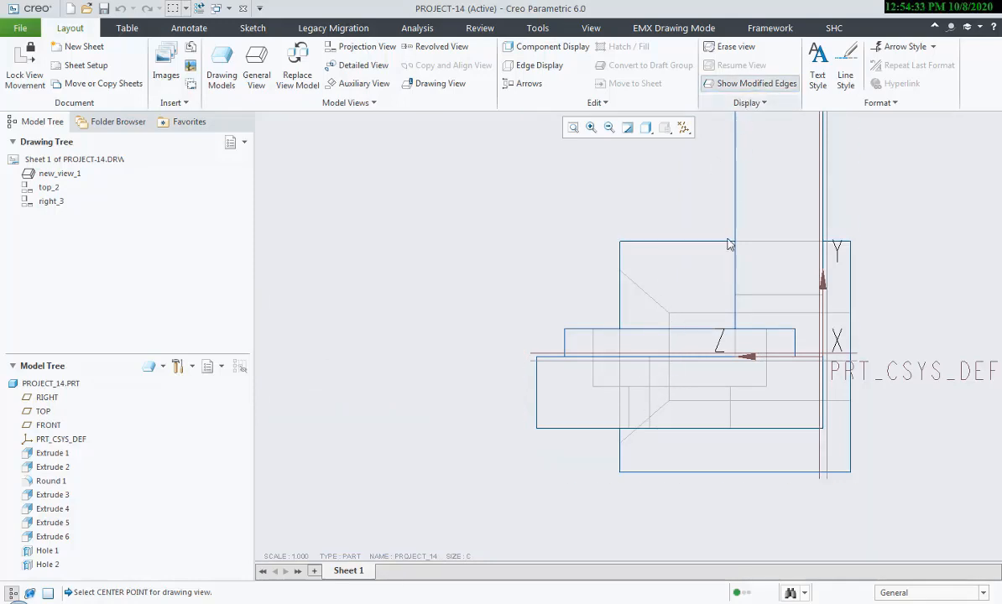
click(762, 104)
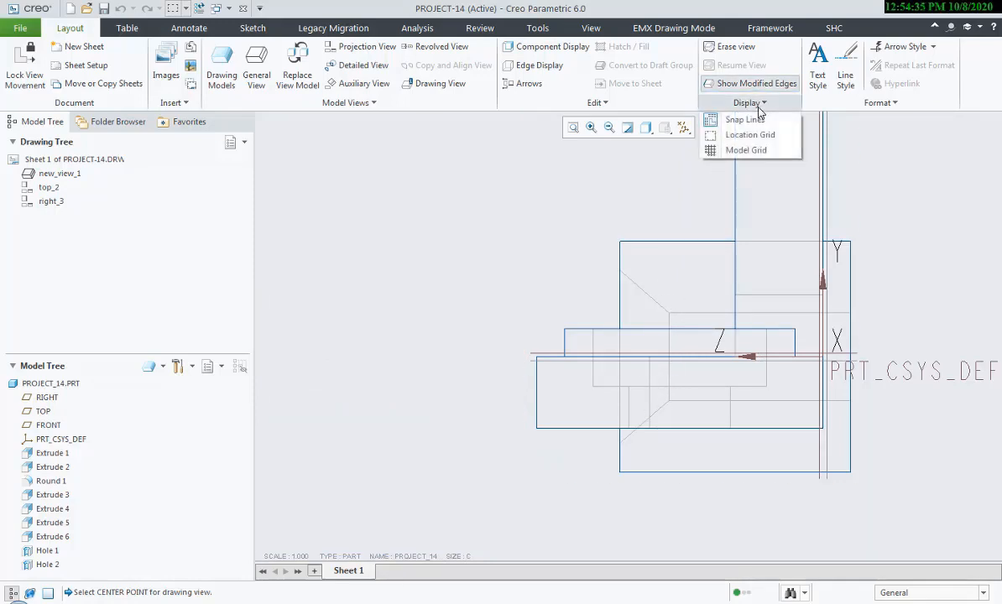
click(875, 105)
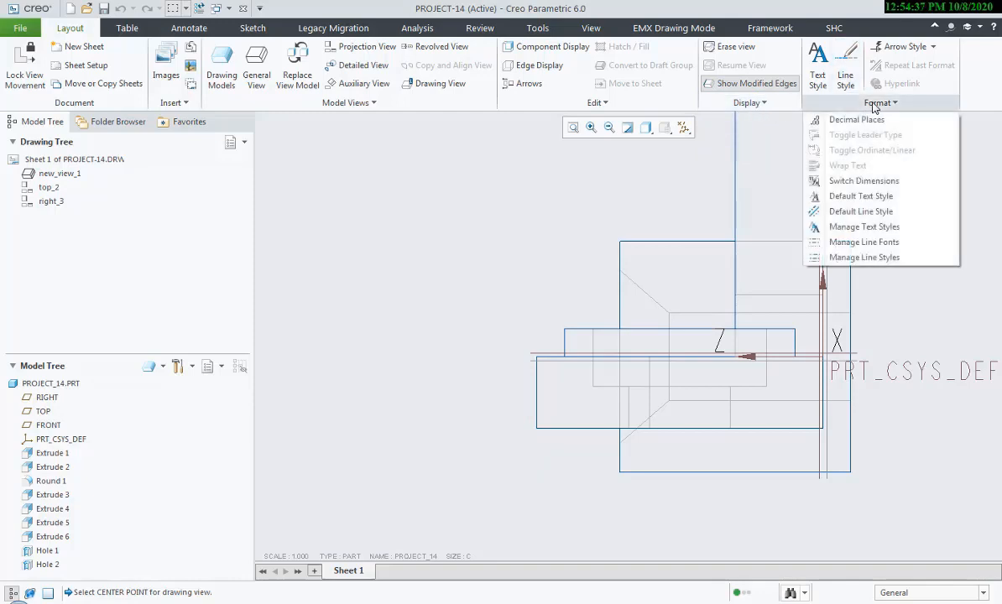
click(739, 47)
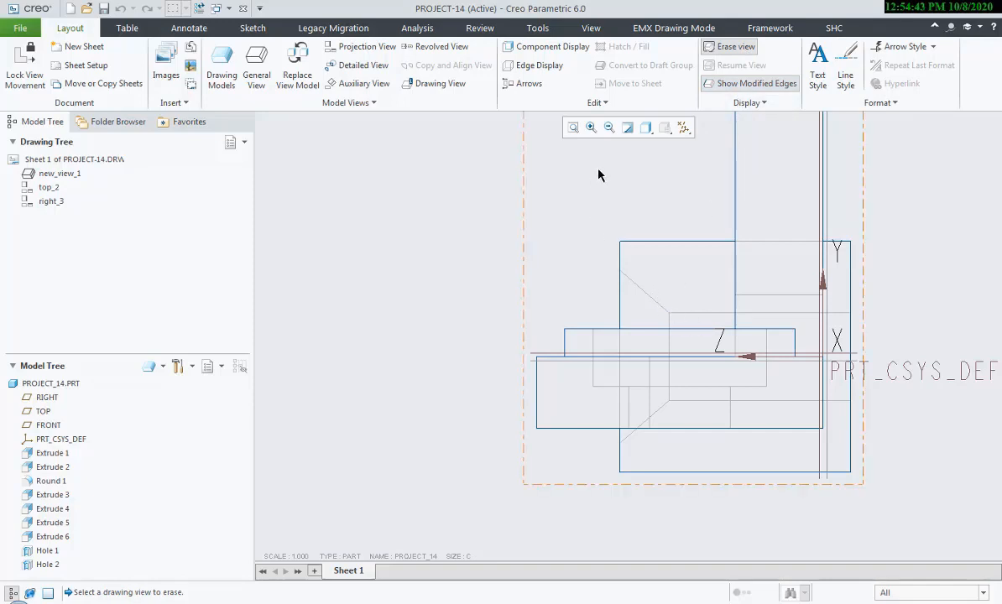
click(541, 65)
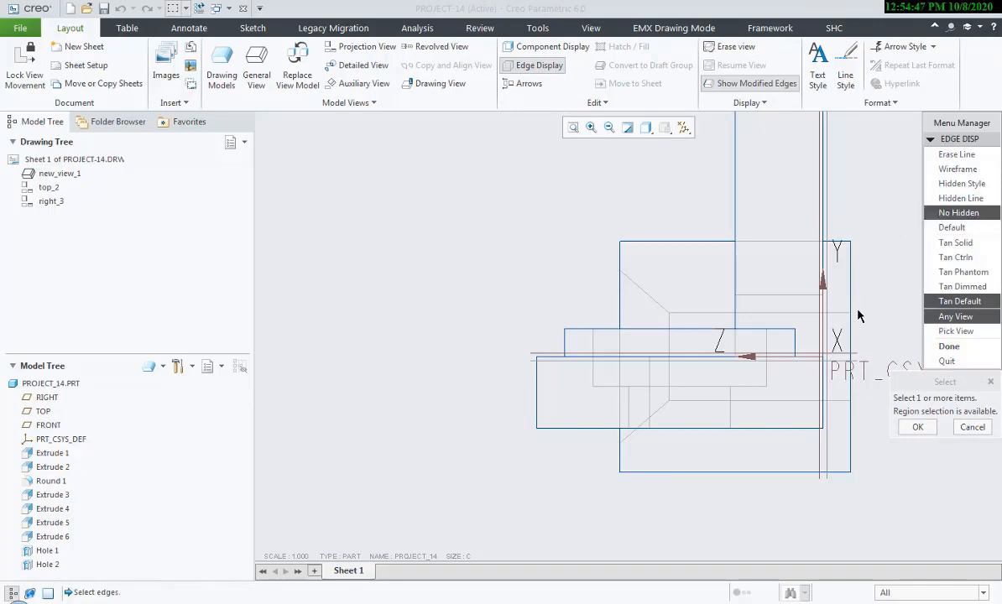
click(949, 345)
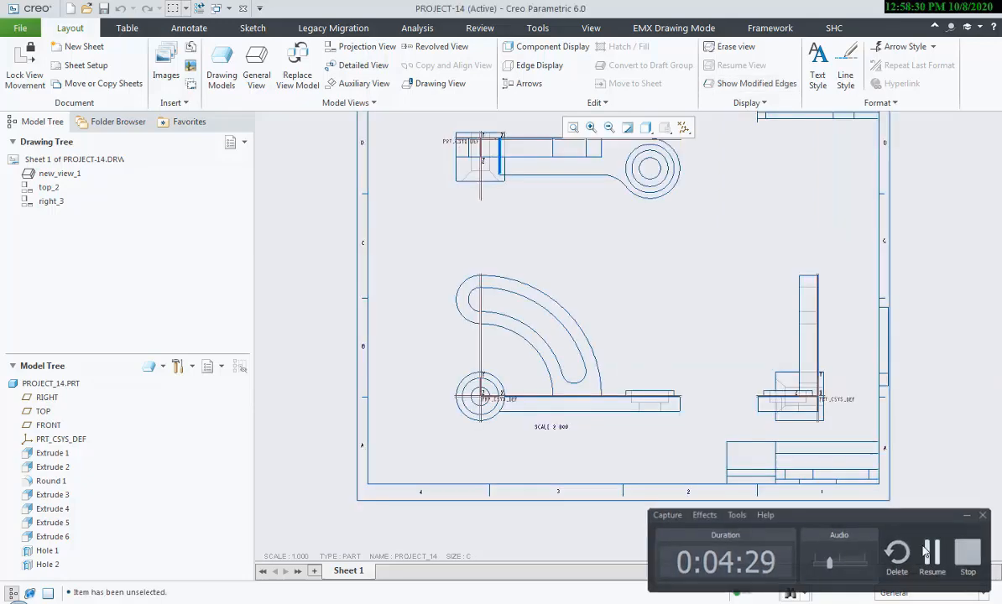
click(926, 551)
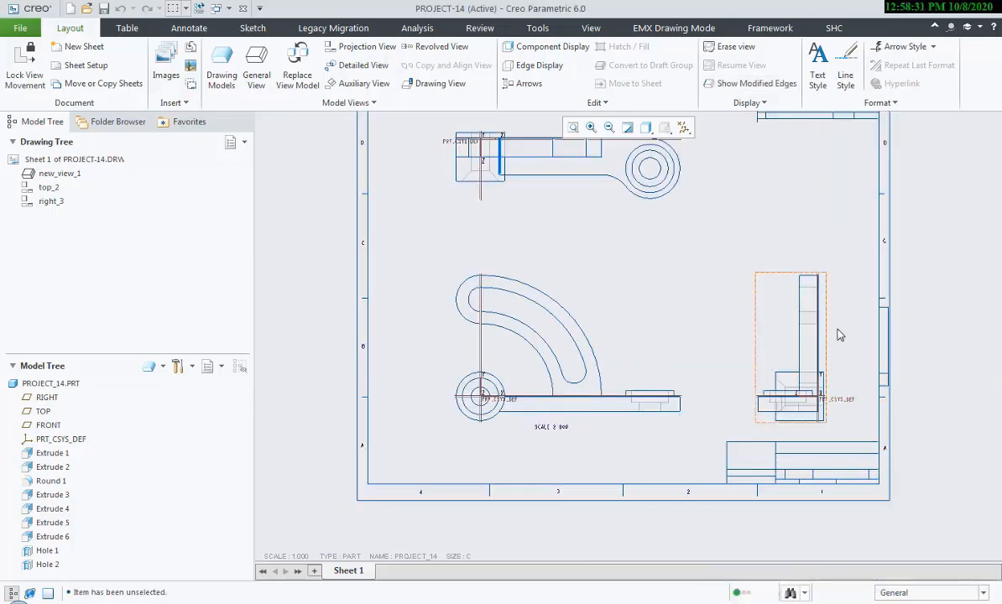
Compare the right-side view's hidden lines with those in the PDF drawing, looking at both up close.
key(alt+Tab)
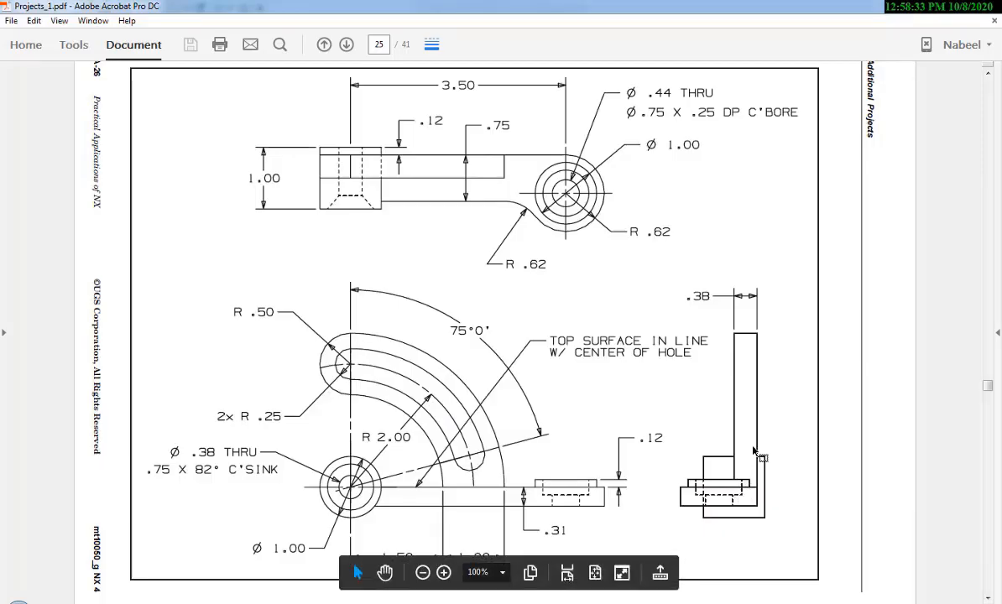
ctrl+scroll(754, 451, up, 2)
scroll(753, 485, down, 3)
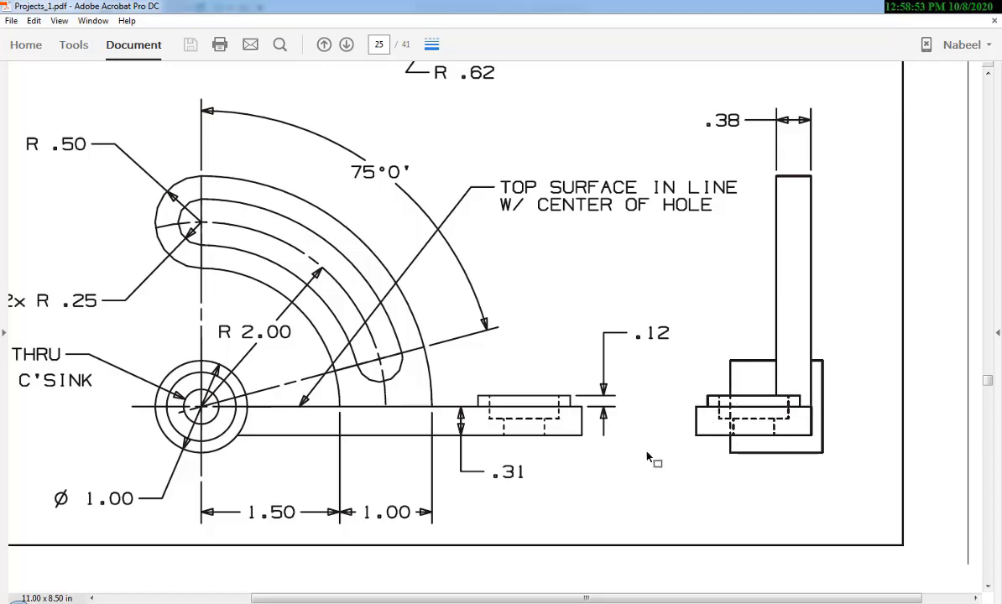
key(alt+Tab)
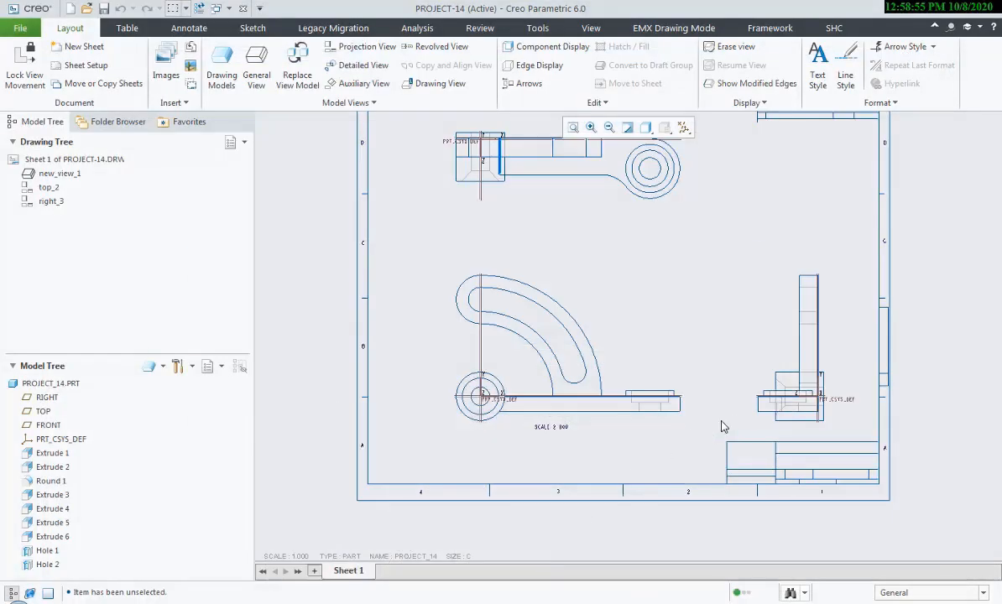
scroll(721, 426, down, 1)
scroll(726, 437, up, 5)
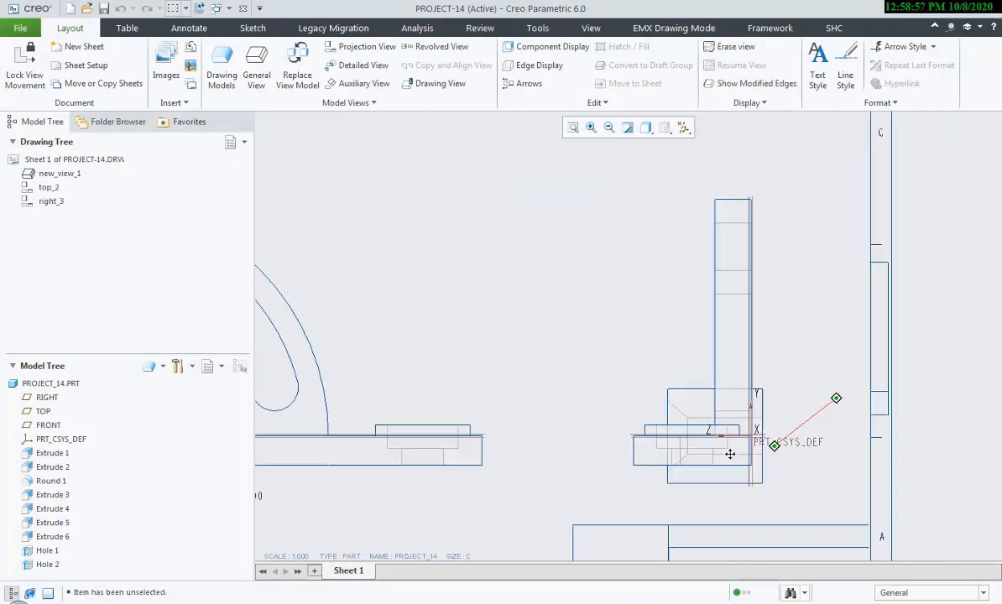
middle_drag(730, 453, 592, 421)
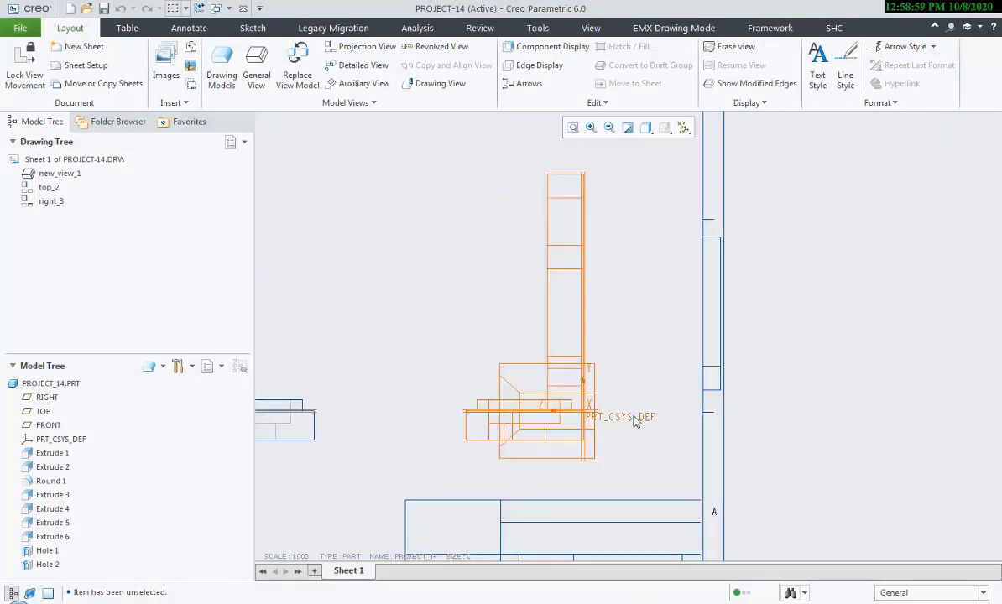
middle_drag(635, 385, 663, 389)
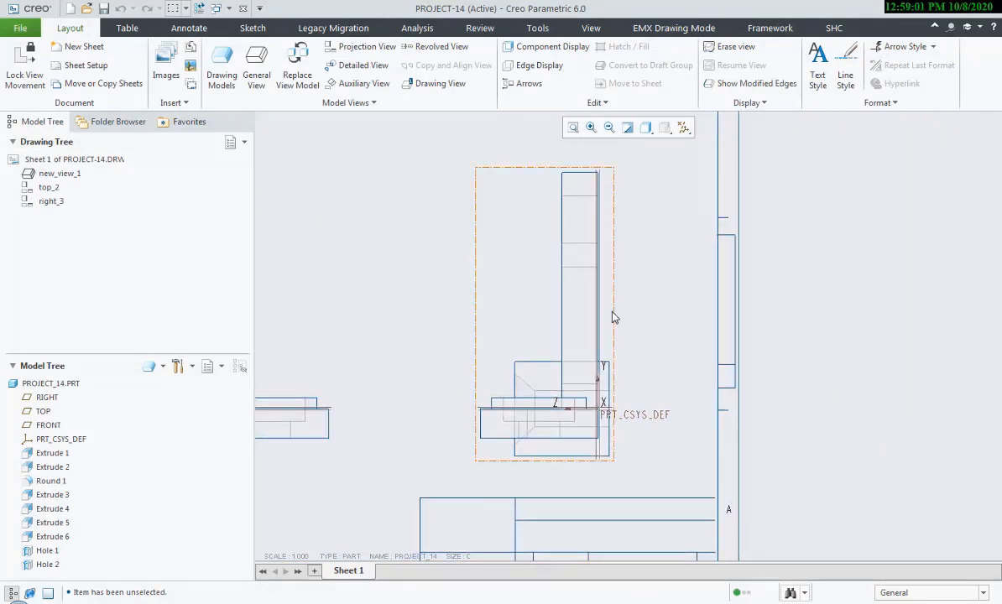
Using Edge Display with Erase Line, pick the three horizontal hidden lines across the right-side view's upright arm.
click(613, 315)
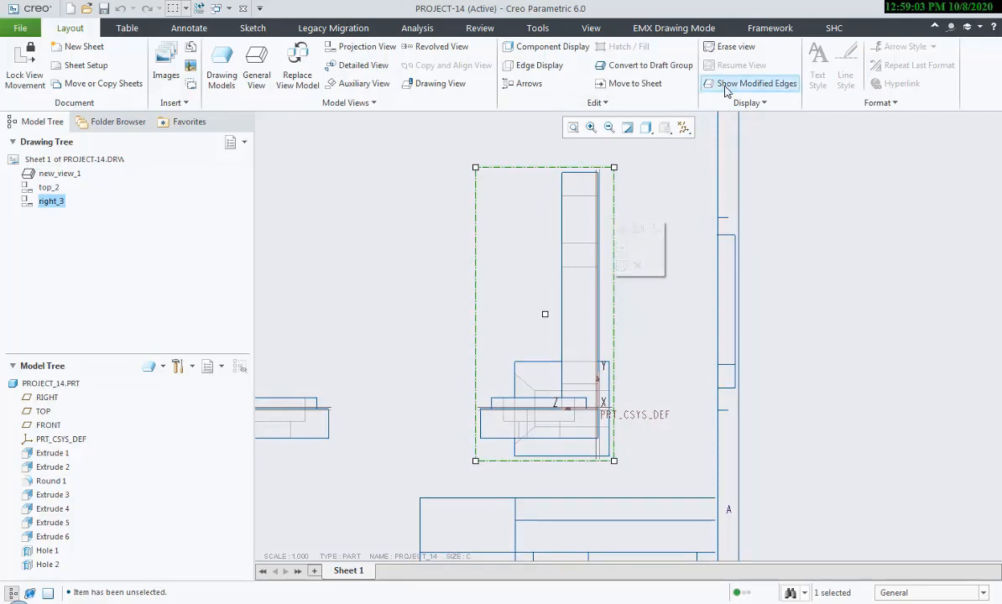
click(563, 67)
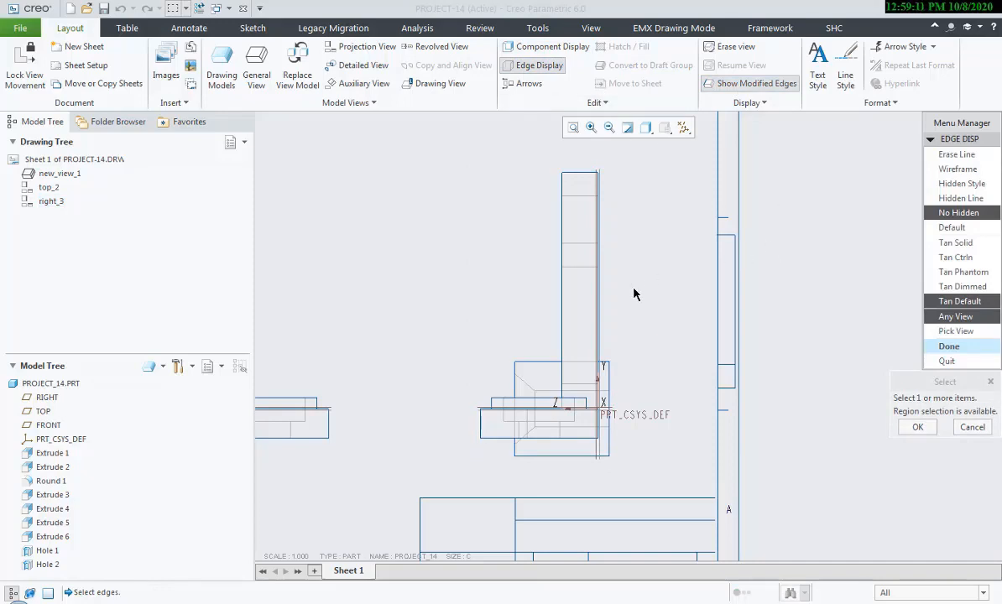
mouse_move(633, 293)
middle_down()
mouse_move(637, 286)
mouse_move(648, 299)
middle_up()
click(965, 156)
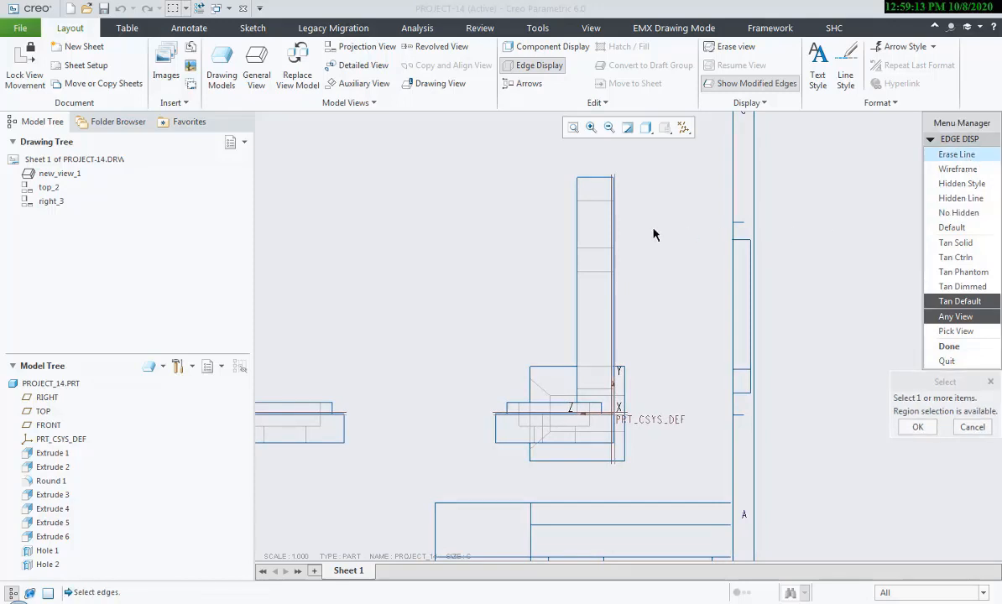
scroll(622, 216, down, 3)
click(590, 196)
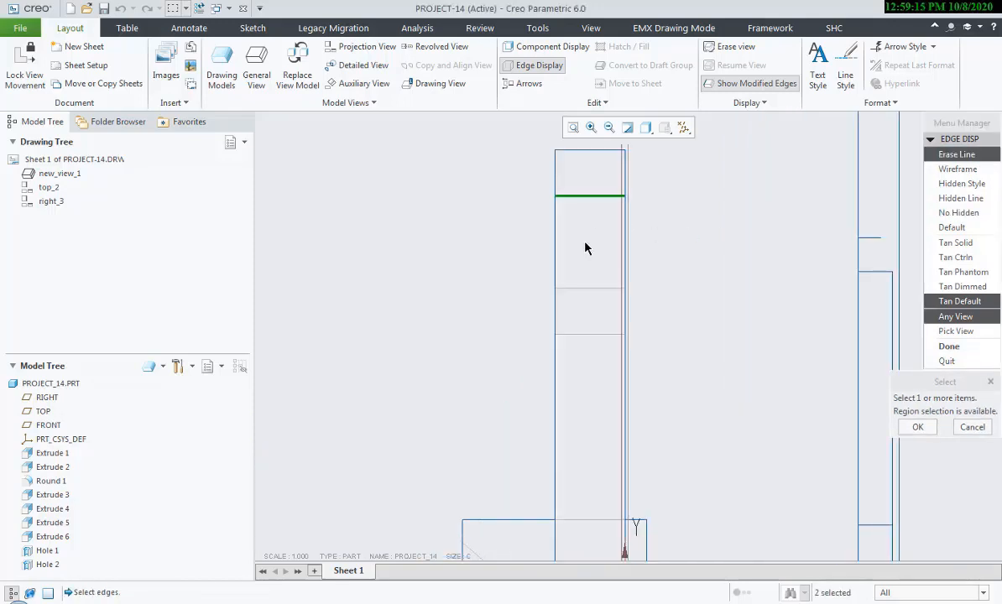
click(582, 335)
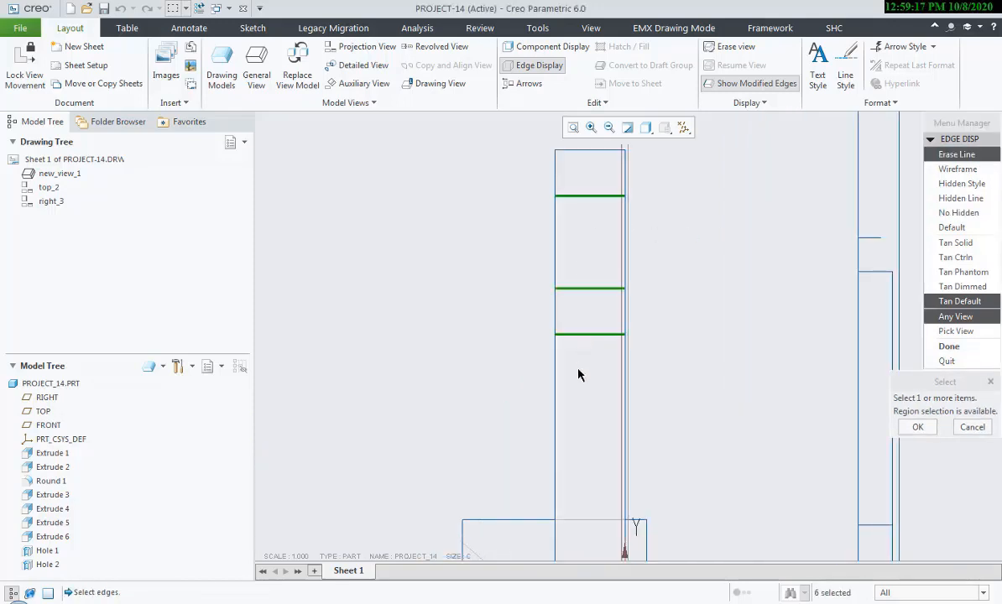
Add the arm's lowest horizontal hidden line, the countersunk hole's hidden lines and the vertical hidden line through the base to the erase selection.
middle_drag(577, 369, 592, 180)
scroll(585, 379, down, 1)
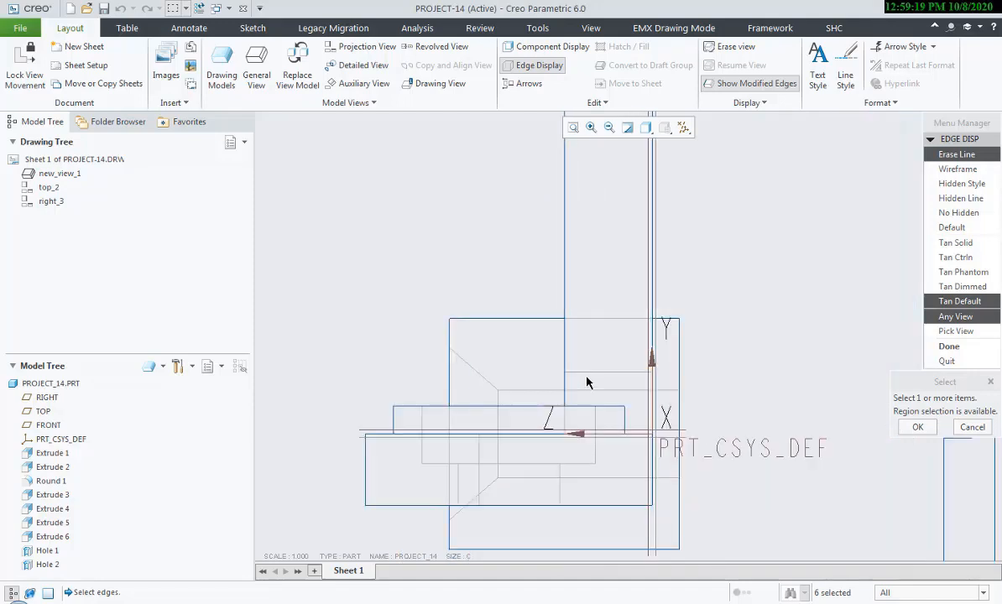
click(598, 372)
click(494, 386)
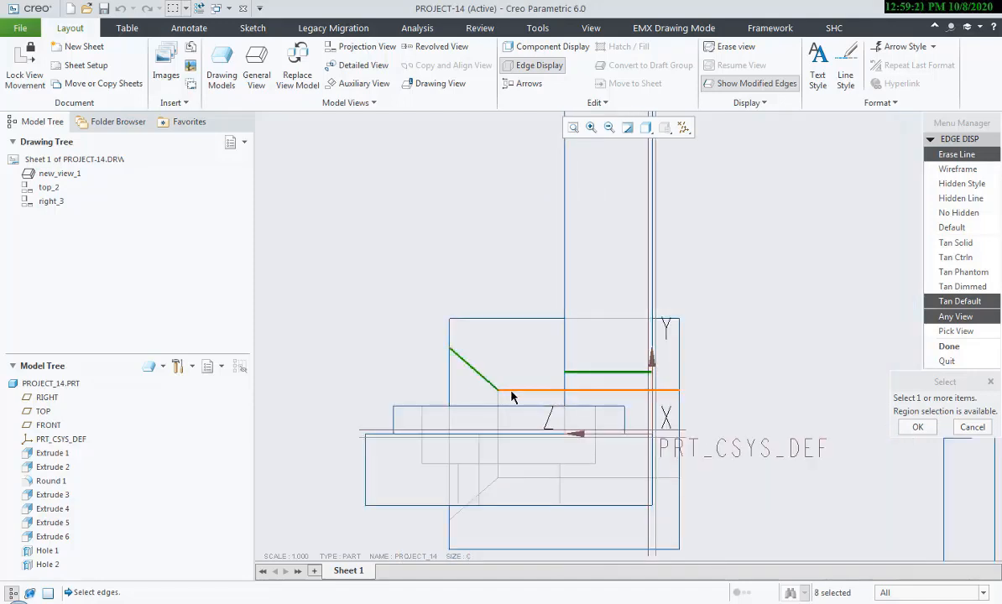
click(506, 391)
click(498, 415)
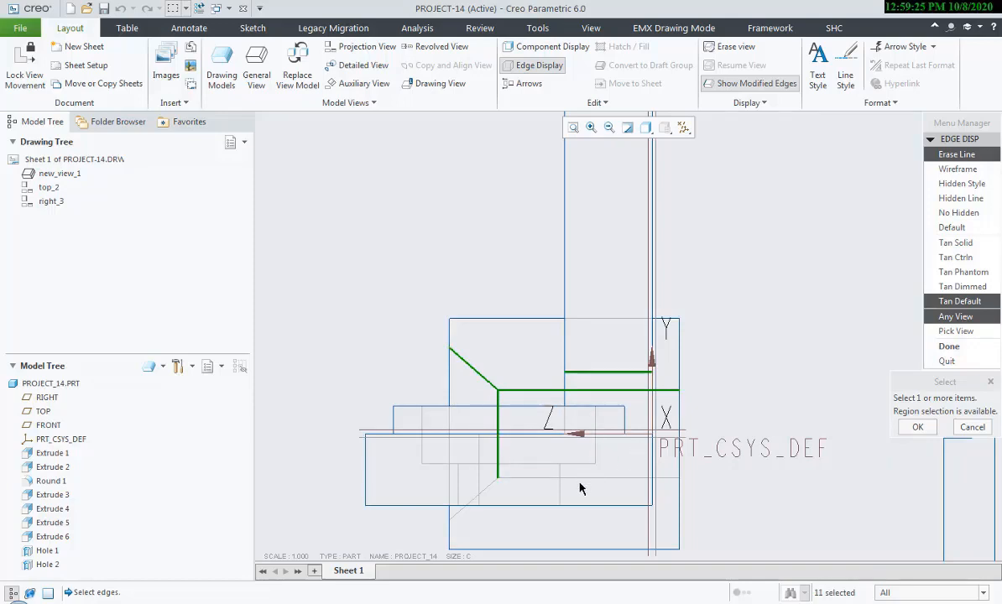
click(616, 477)
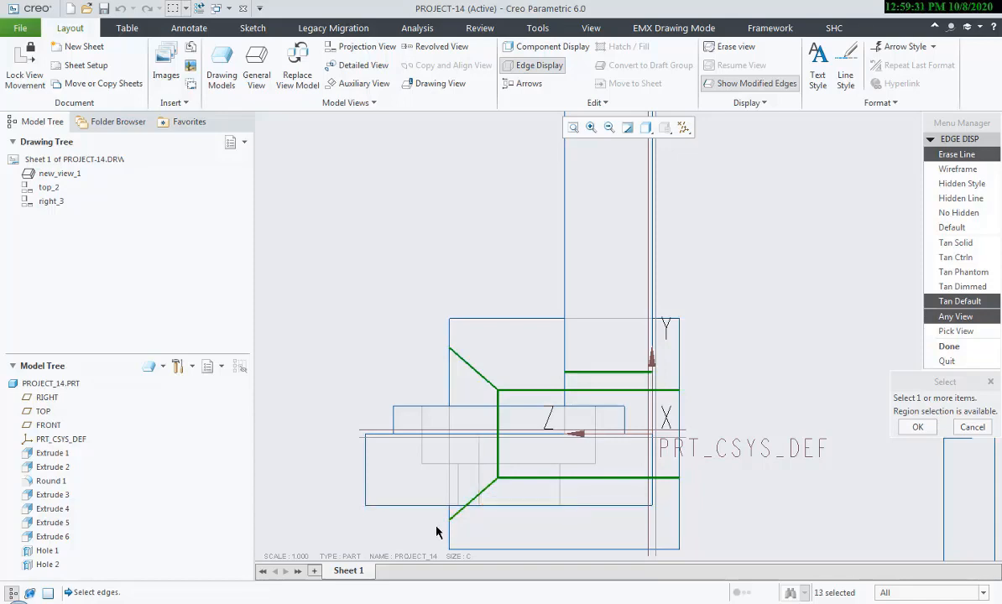
ctrl+click(479, 487)
Check the picked lines against the PDF, erase them from the right-side view and turn off Show Modified Edges.
key(alt+Tab)
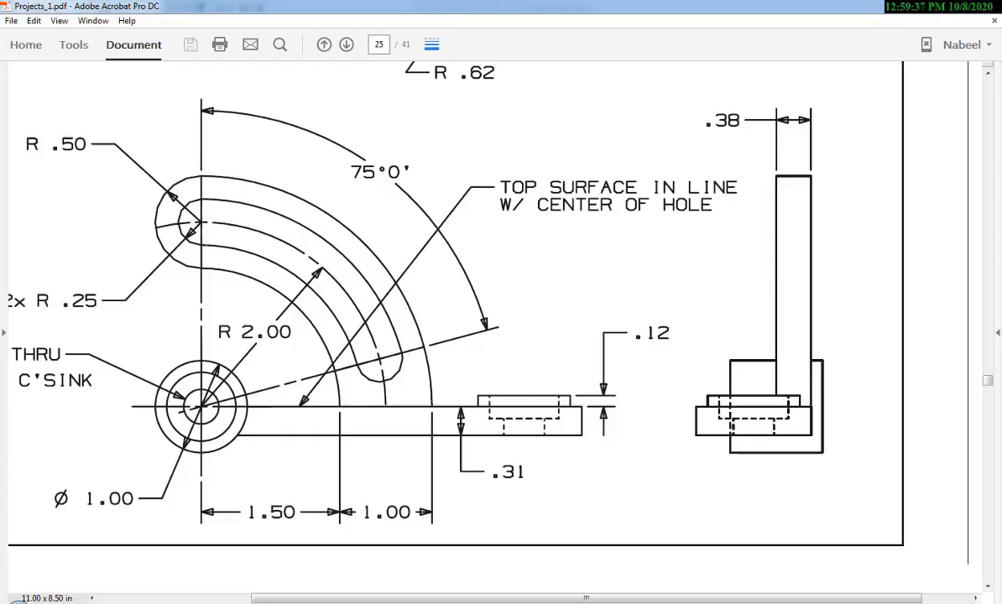
key(alt+Tab)
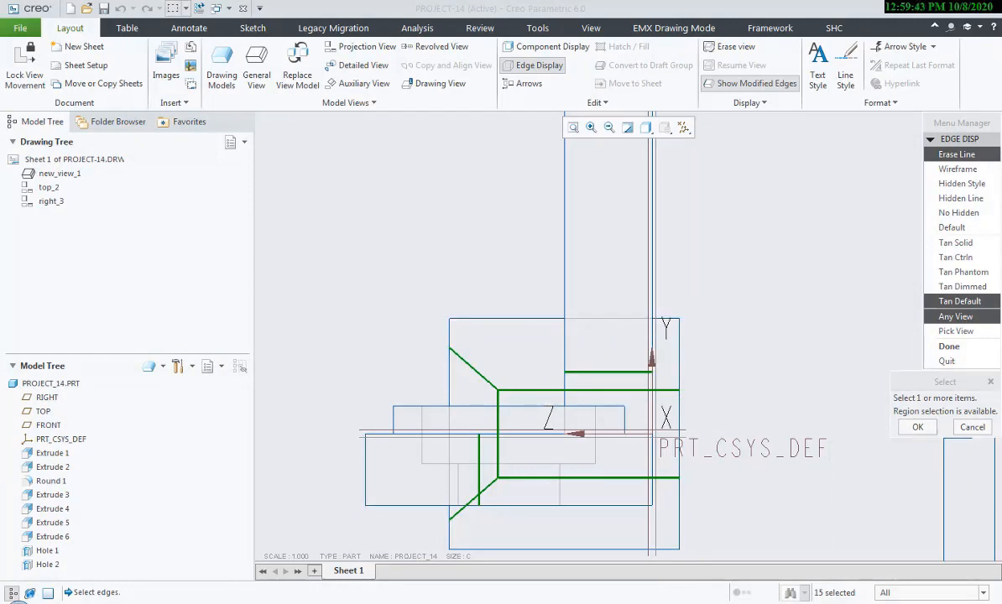
key(alt+Tab)
key(alt+Tab)
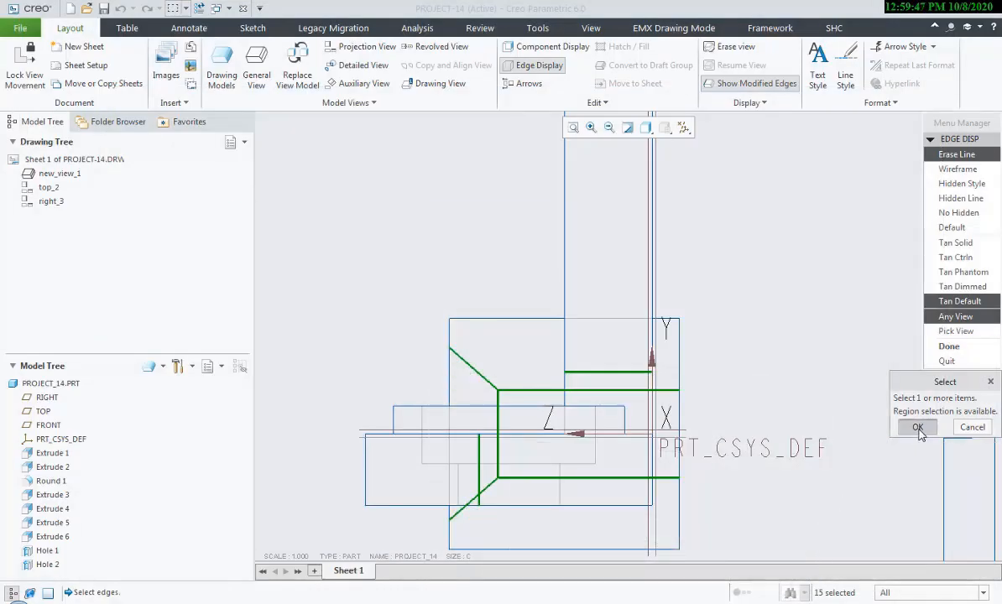
click(918, 428)
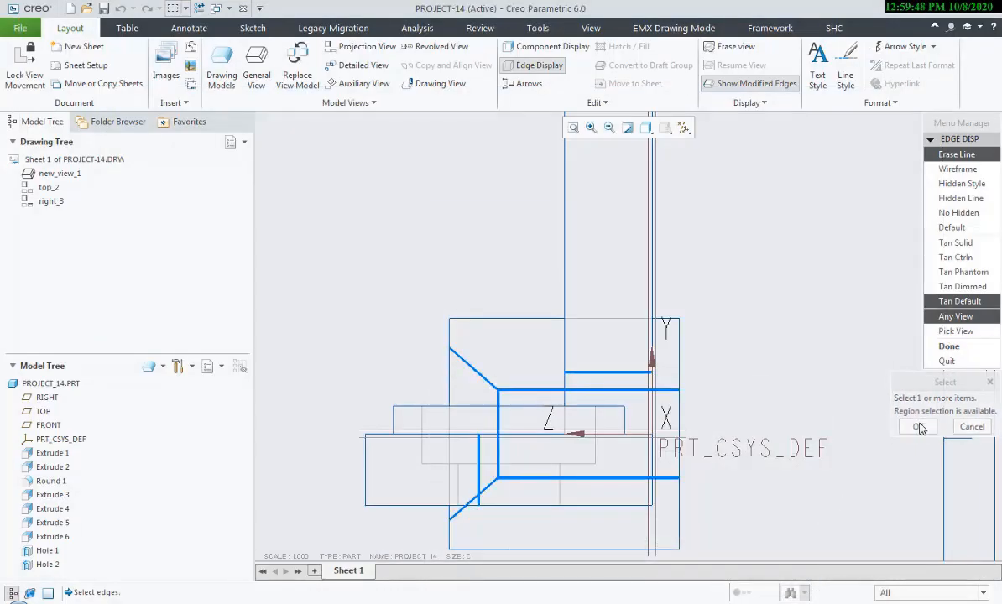
click(947, 346)
click(711, 84)
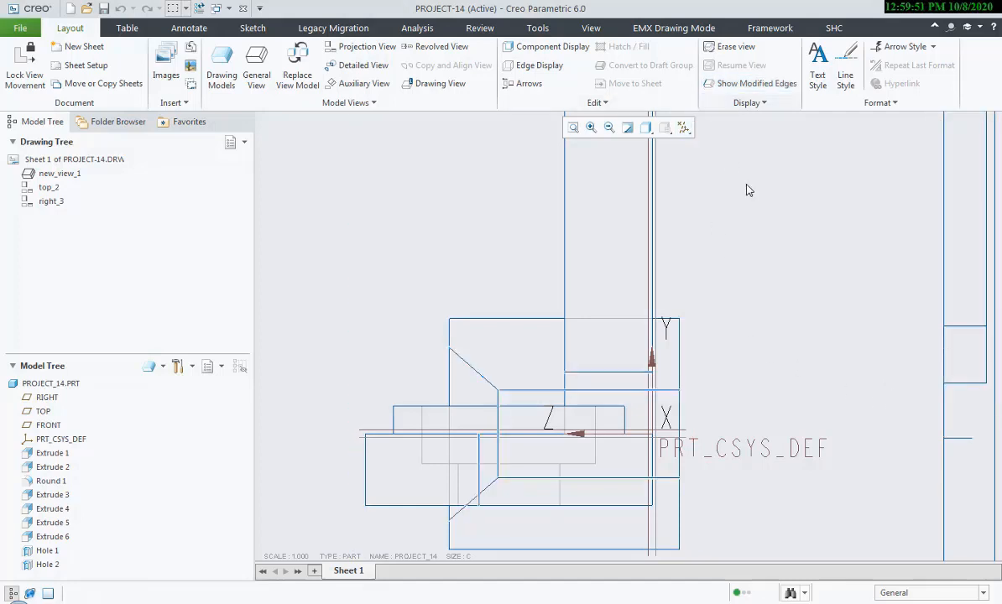
scroll(772, 251, down, 1)
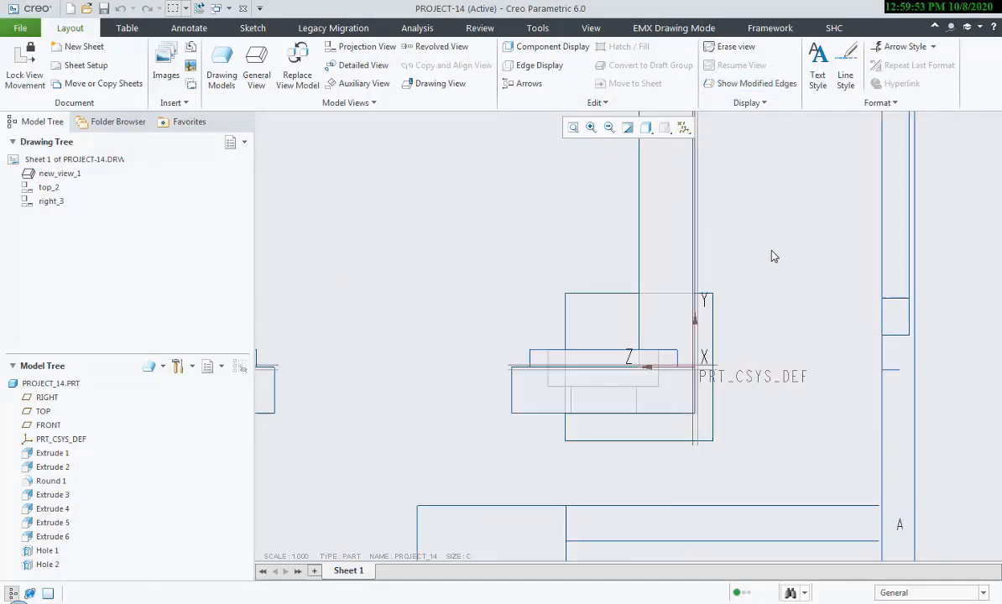
scroll(773, 256, up, 2)
scroll(773, 256, down, 3)
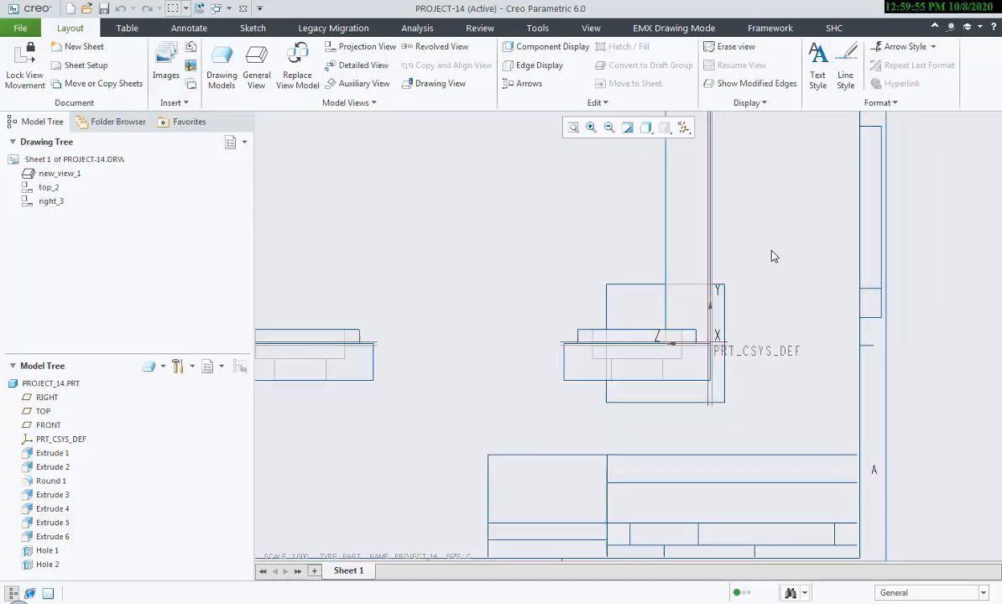
scroll(773, 256, up, 2)
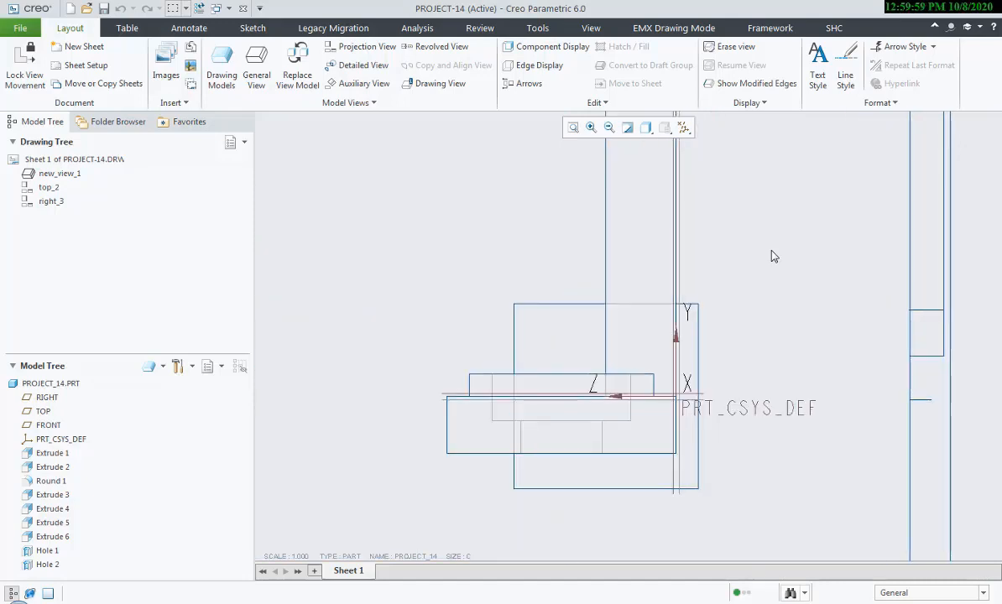
scroll(657, 433, up, 1)
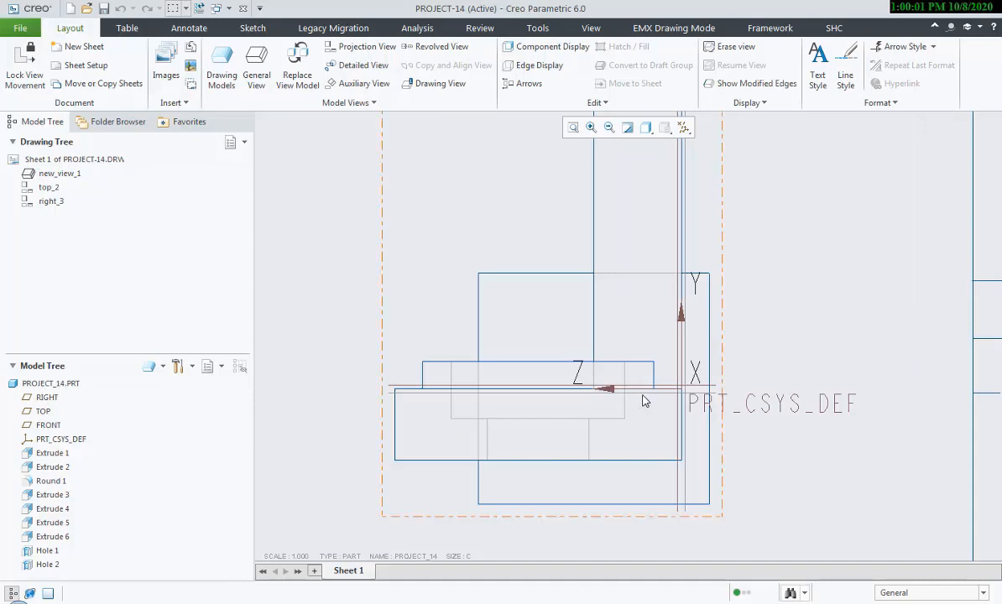
click(537, 65)
click(955, 155)
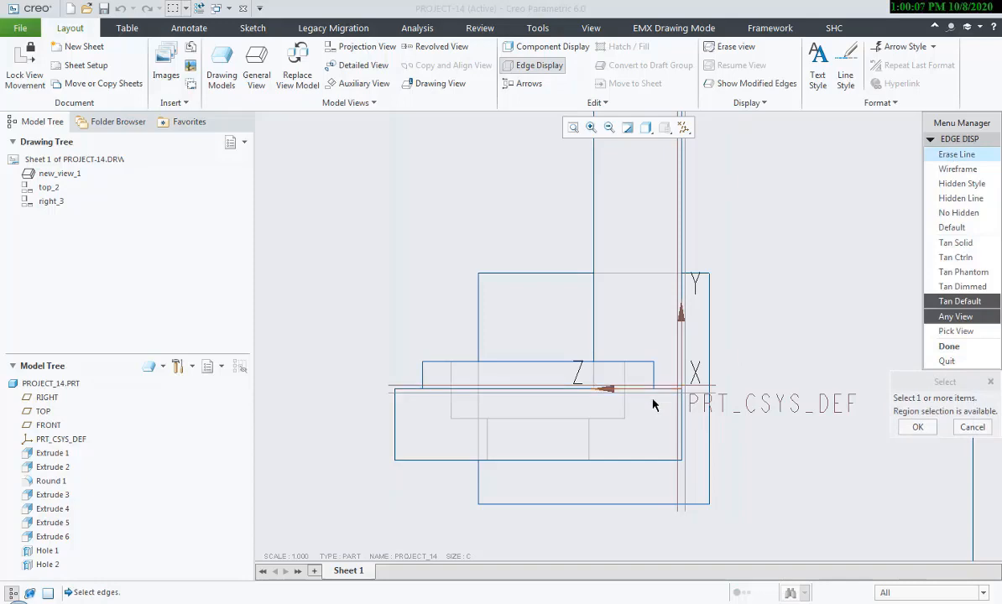
scroll(655, 402, up, 3)
scroll(655, 406, up, 1)
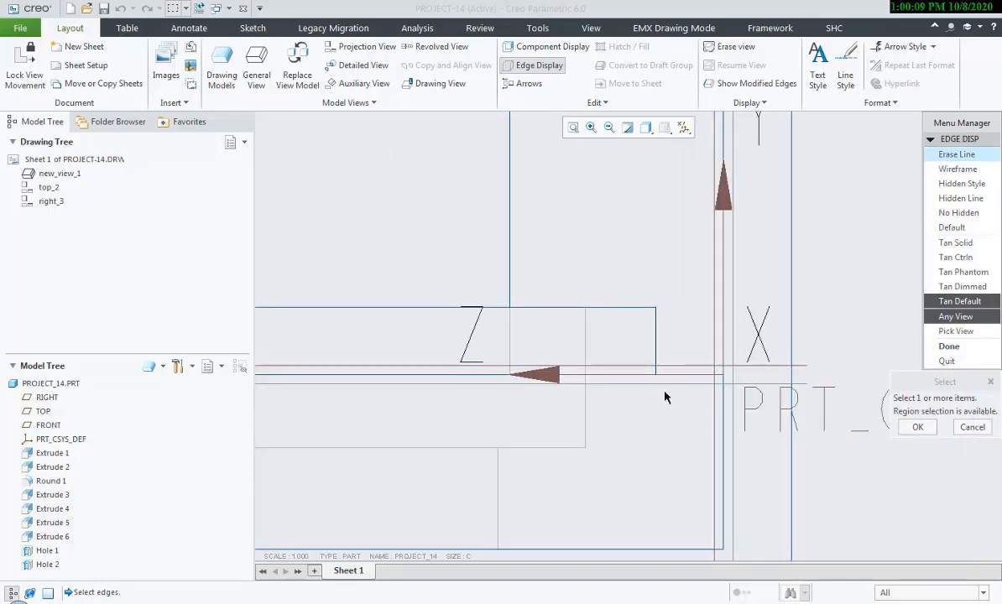
Turn off the display of datum points and coordinate systems, and leave Edge Display without picking any edges.
click(684, 127)
click(695, 176)
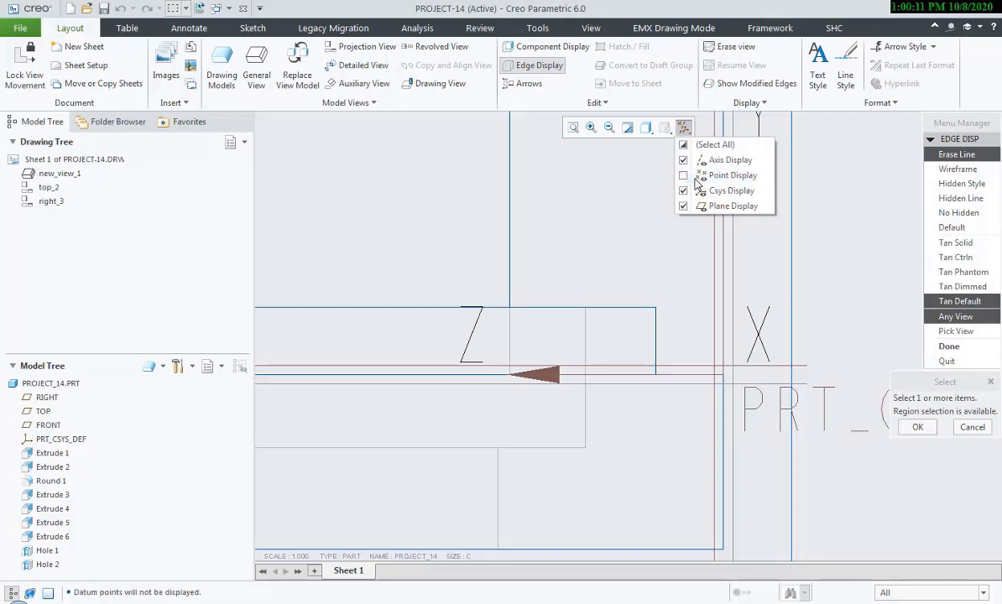
click(696, 190)
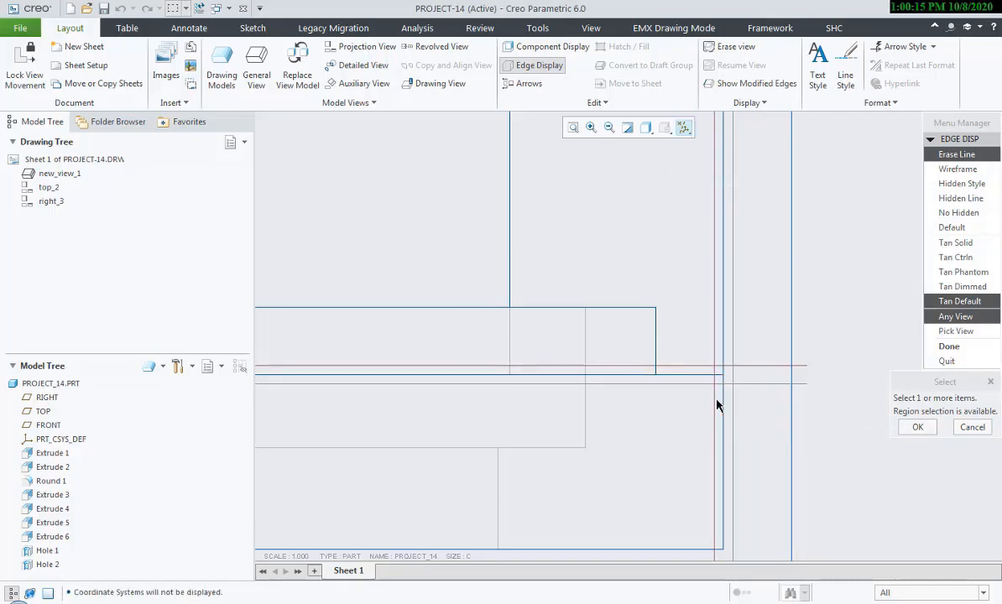
scroll(717, 405, down, 2)
middle_drag(670, 408, 773, 390)
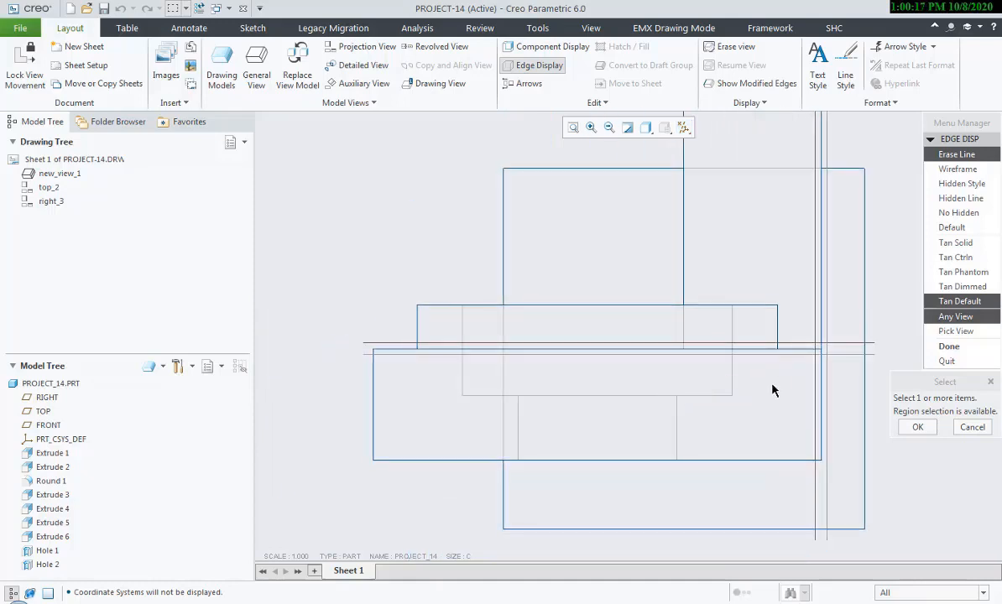
scroll(770, 401, down, 2)
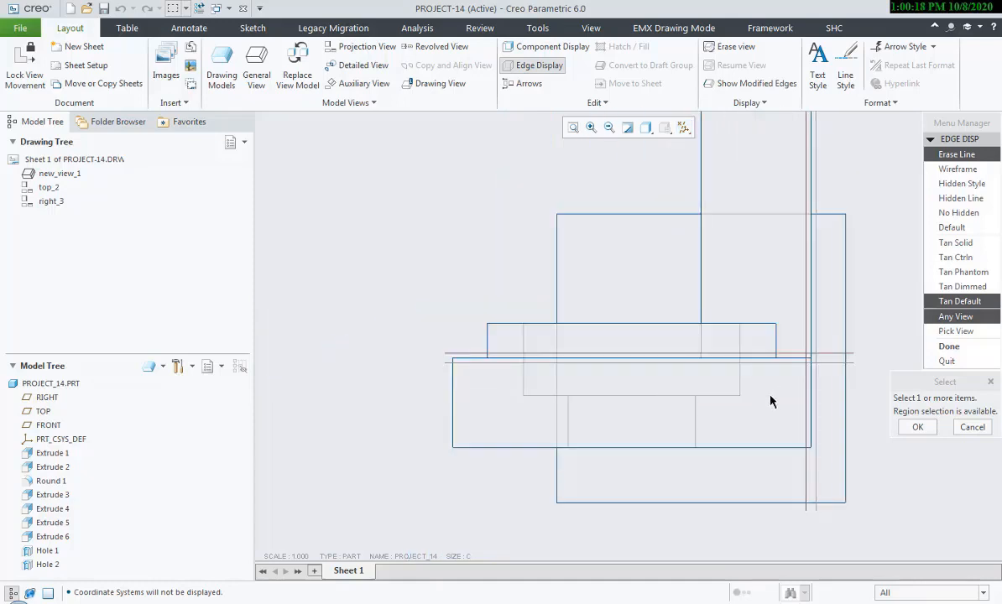
middle_click(933, 385)
scroll(827, 398, down, 2)
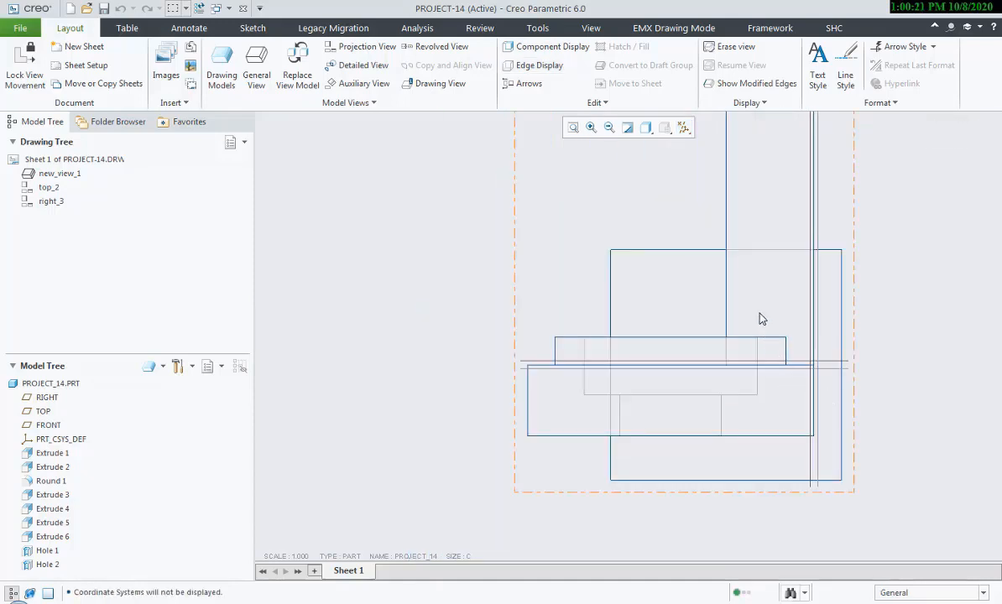
Try to erase the hidden segment of the rear block's top edge behind the upright arm in the right-side view, using Erase Line.
middle_drag(757, 312, 731, 396)
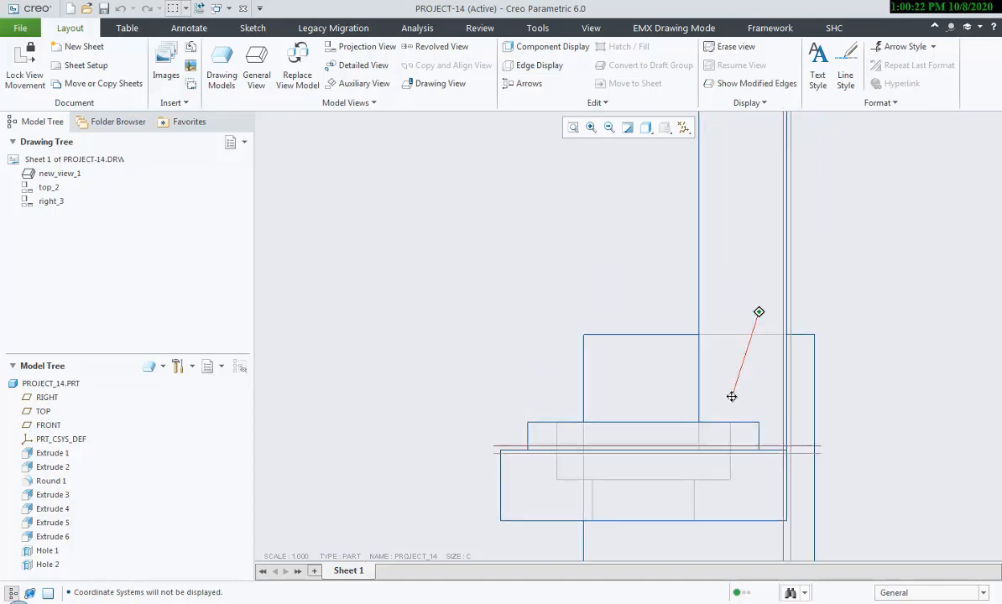
click(546, 65)
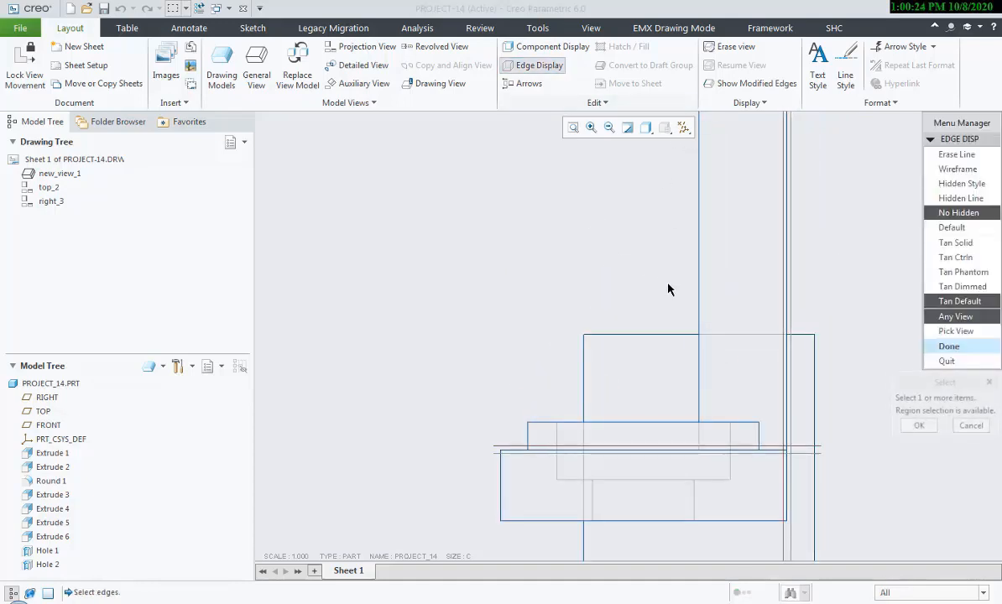
click(938, 156)
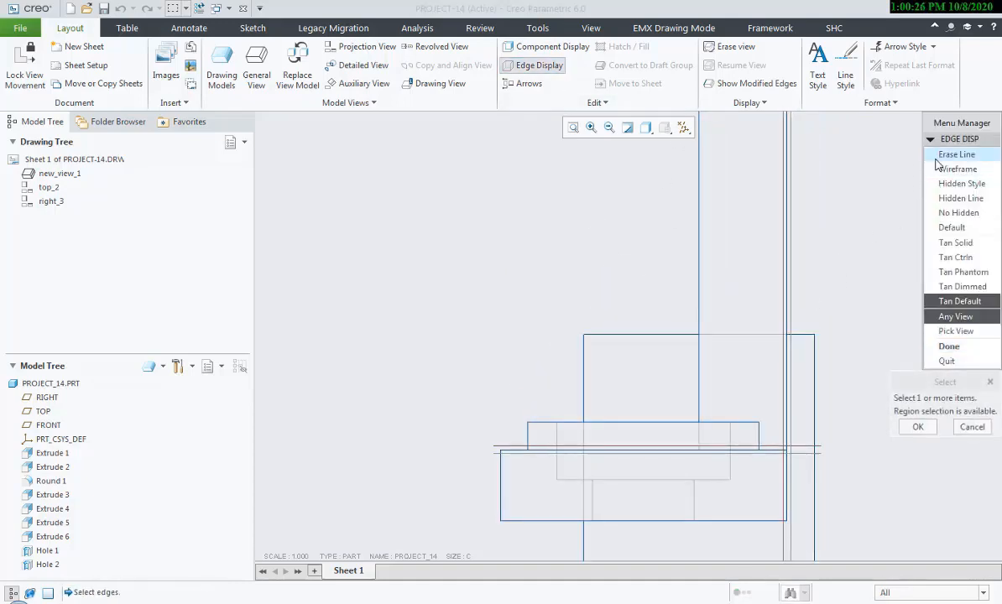
click(756, 335)
click(936, 347)
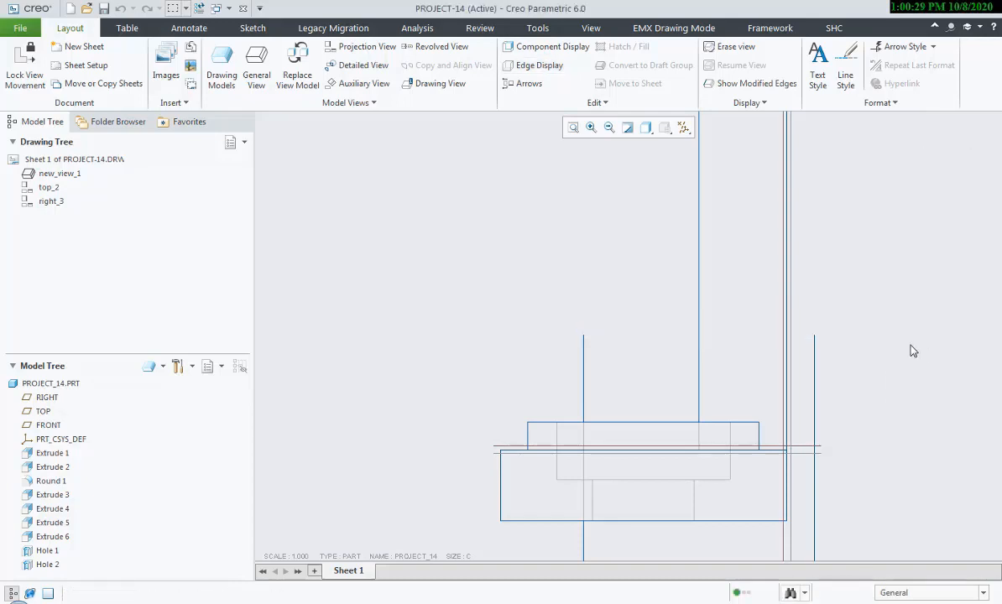
Restore the rear block's erased top edge in the right-side view with the Default edge display.
click(541, 65)
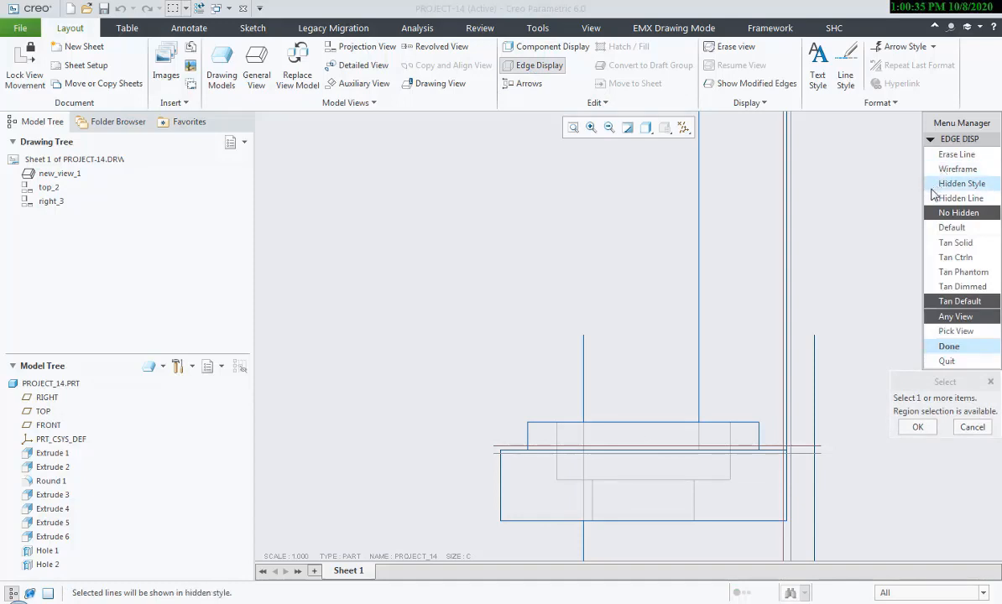
click(929, 231)
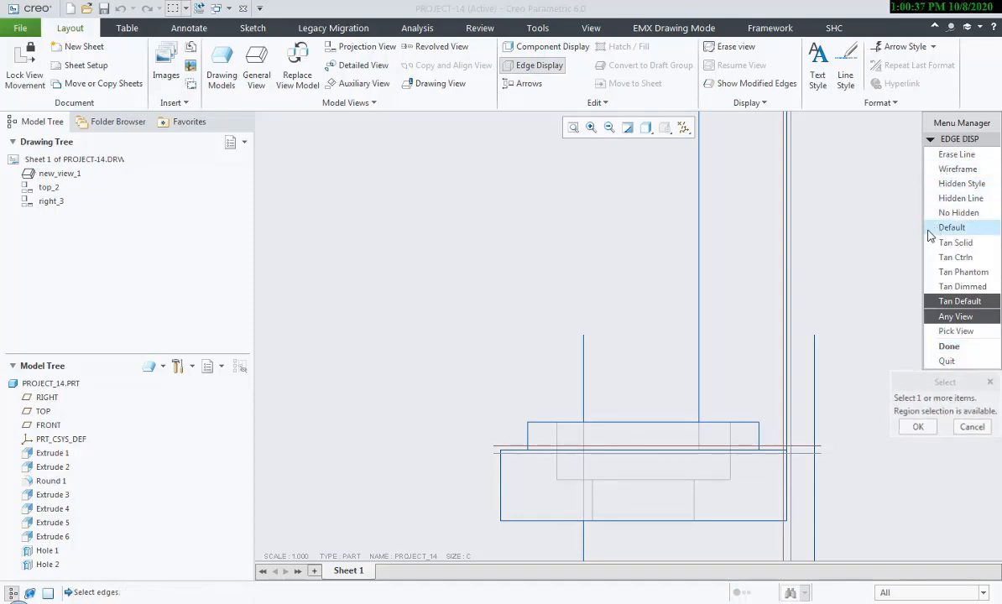
click(677, 335)
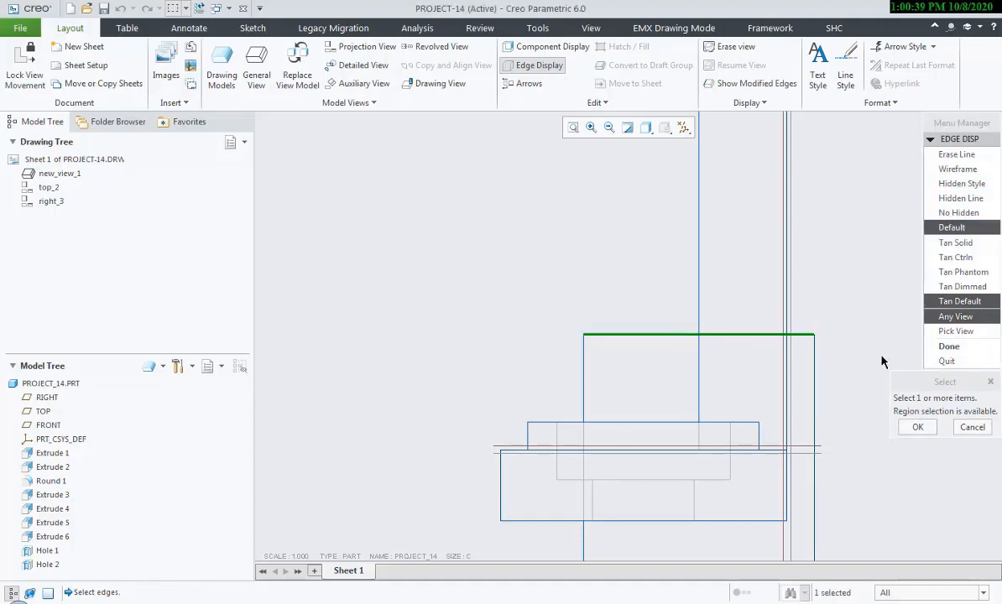
click(946, 353)
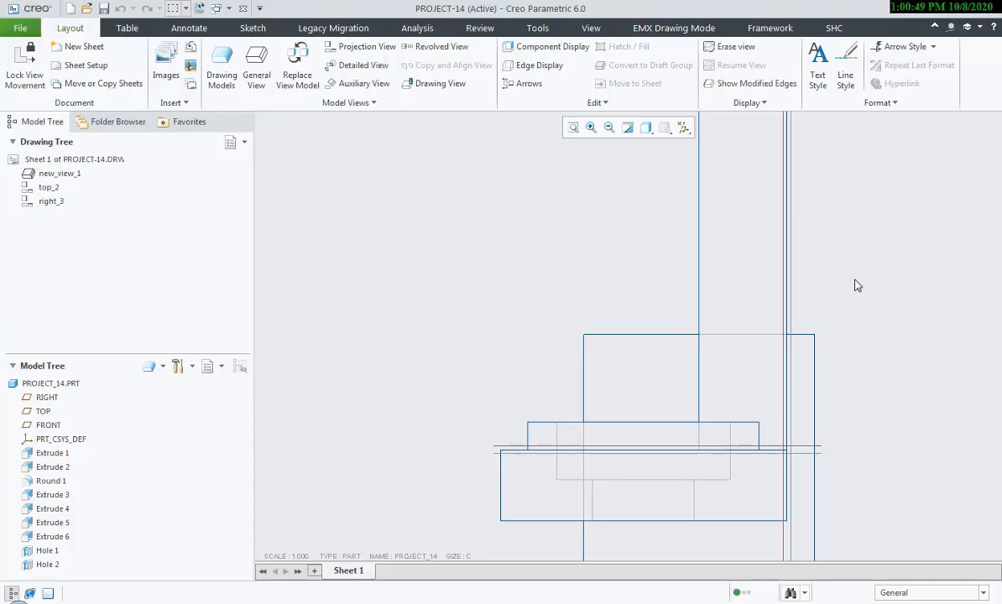
Compare the right-side view with the PDF drawing, inspecting the upper end of the upright arm up close.
key(alt+Tab)
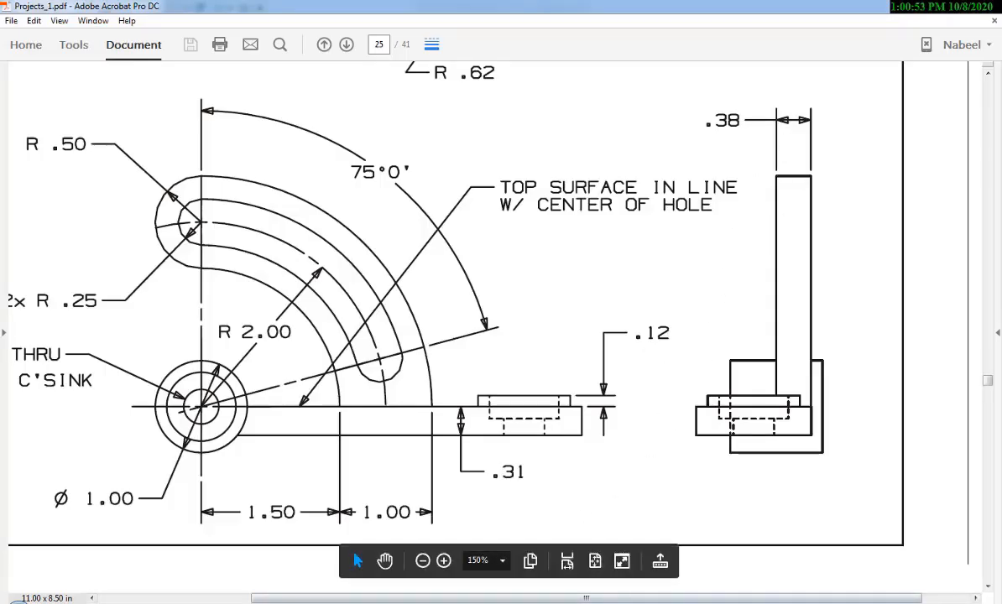
key(alt+Tab)
scroll(666, 338, up, 3)
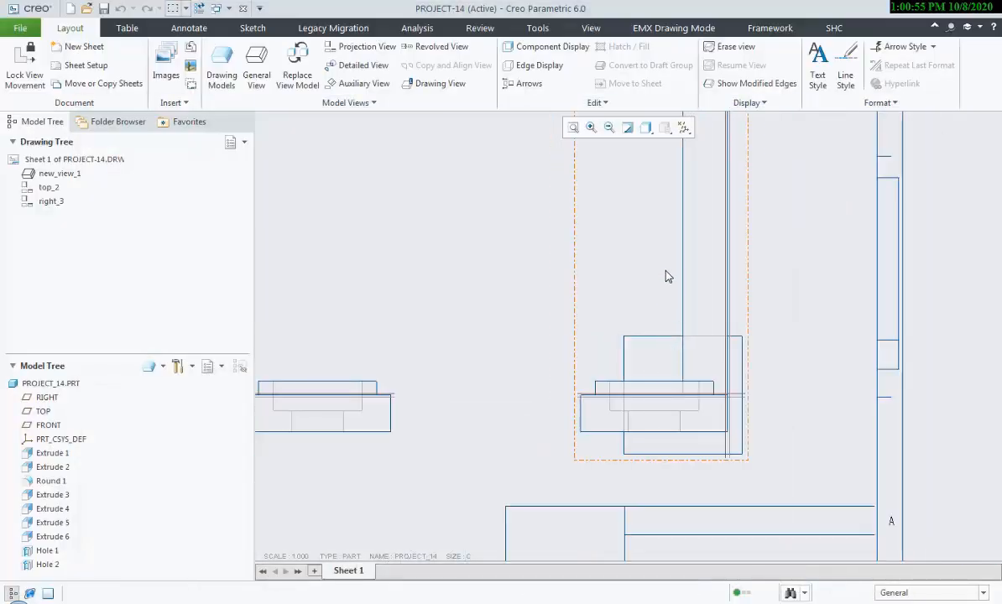
middle_drag(665, 276, 644, 522)
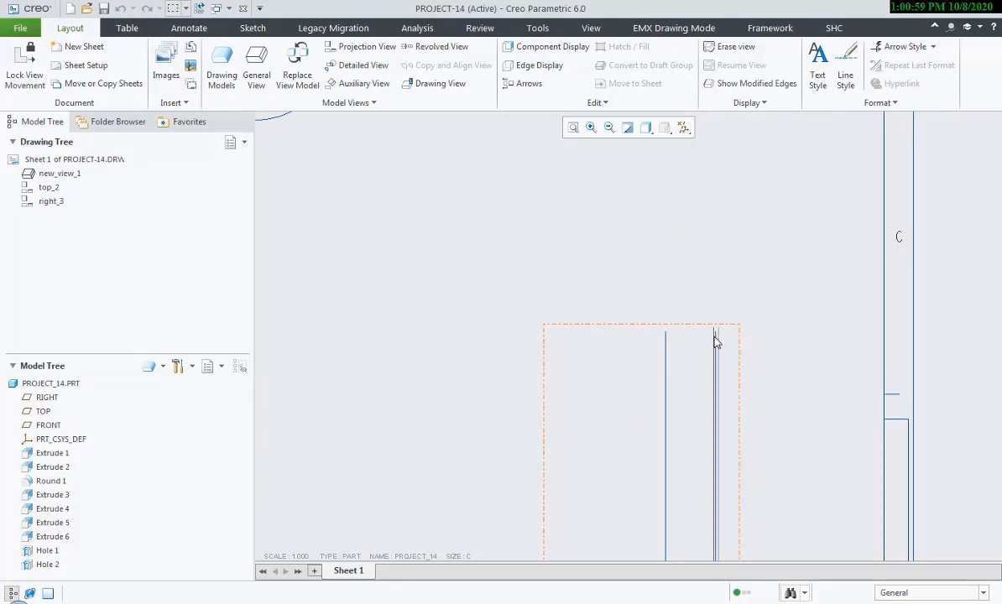
scroll(716, 339, up, 3)
scroll(716, 340, down, 2)
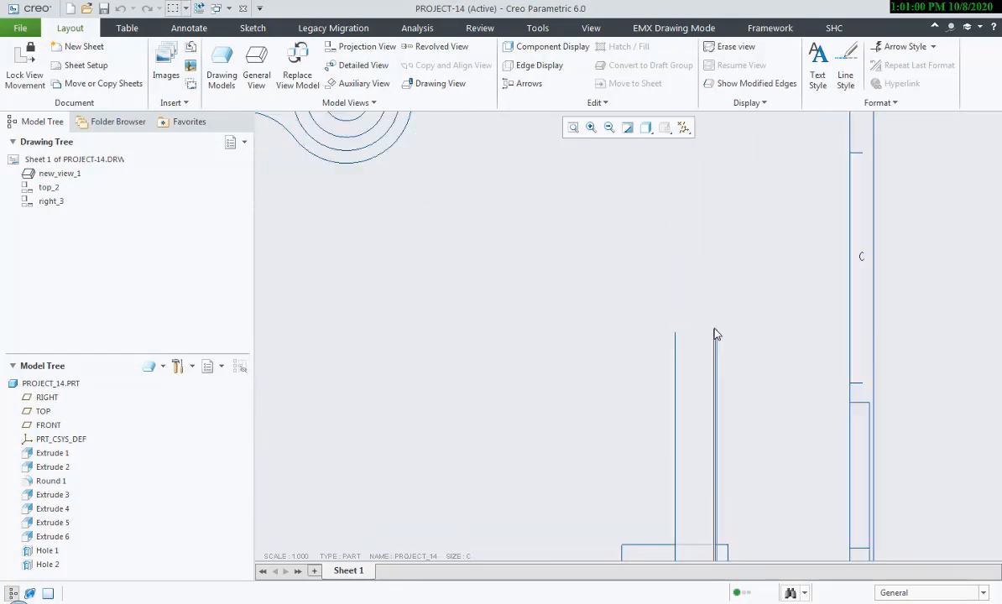
Show the modified edges, restore the upright arm's top edge in the right-side view to Default edge display, and turn off Show Modified Edges.
click(722, 83)
click(539, 65)
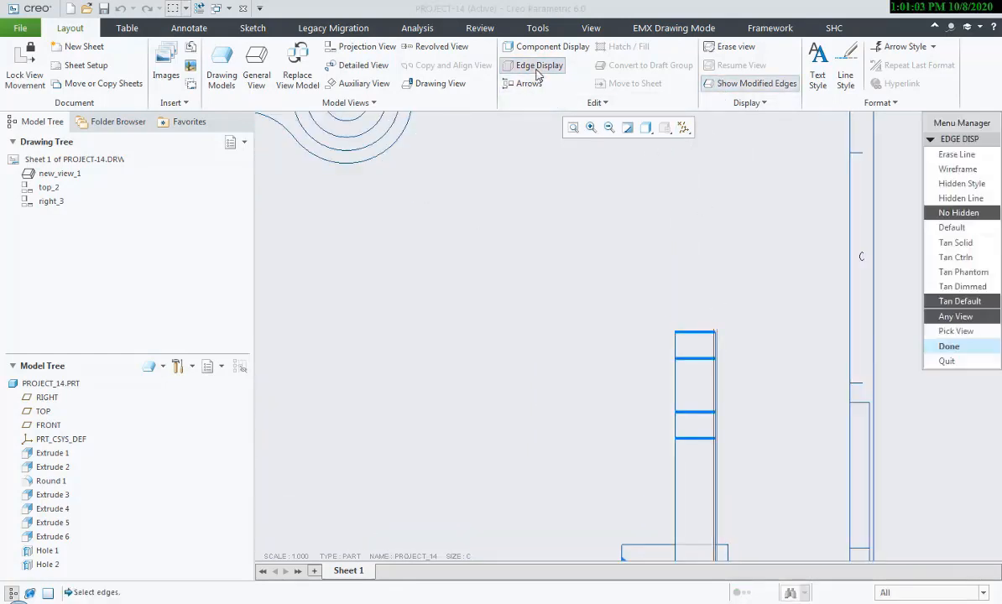
click(951, 227)
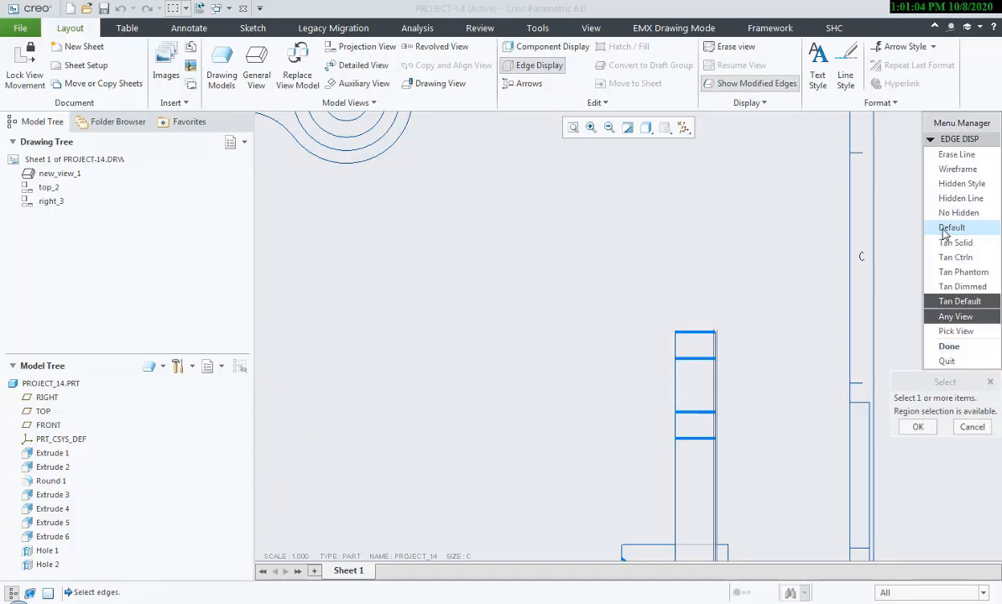
click(704, 334)
click(938, 346)
scroll(801, 356, up, 2)
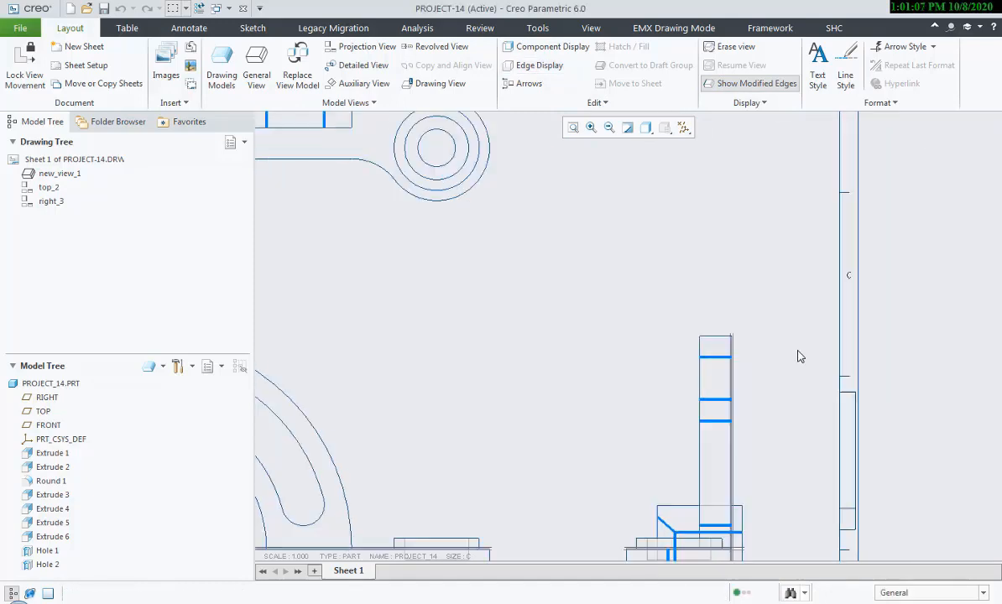
scroll(797, 354, down, 3)
click(724, 84)
scroll(754, 353, up, 2)
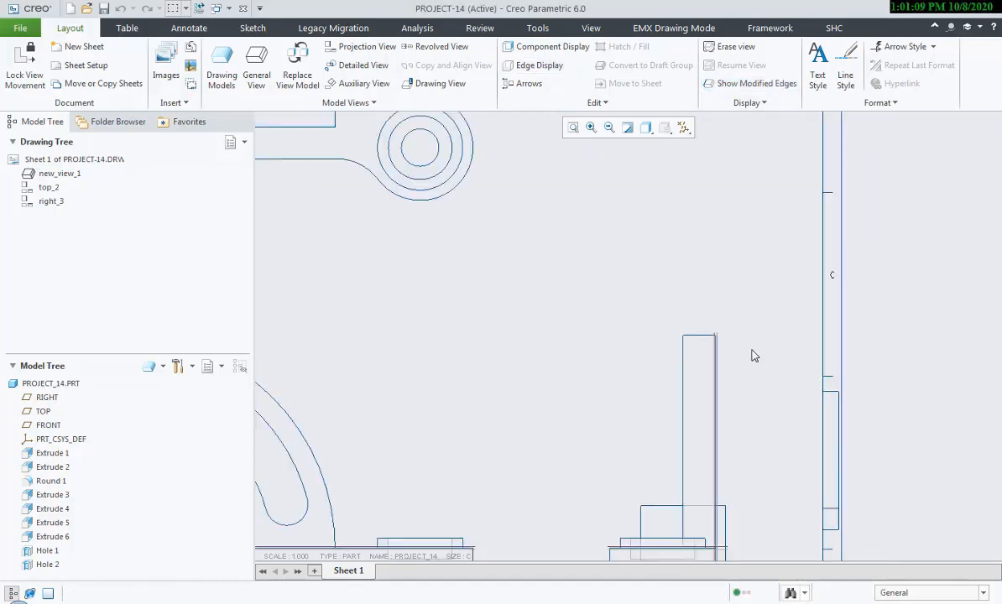
Dimension the upright arm's thickness between its two vertical edges in the right-side view, placing the dimension above the arm.
scroll(753, 356, down, 2)
middle_drag(747, 397, 778, 288)
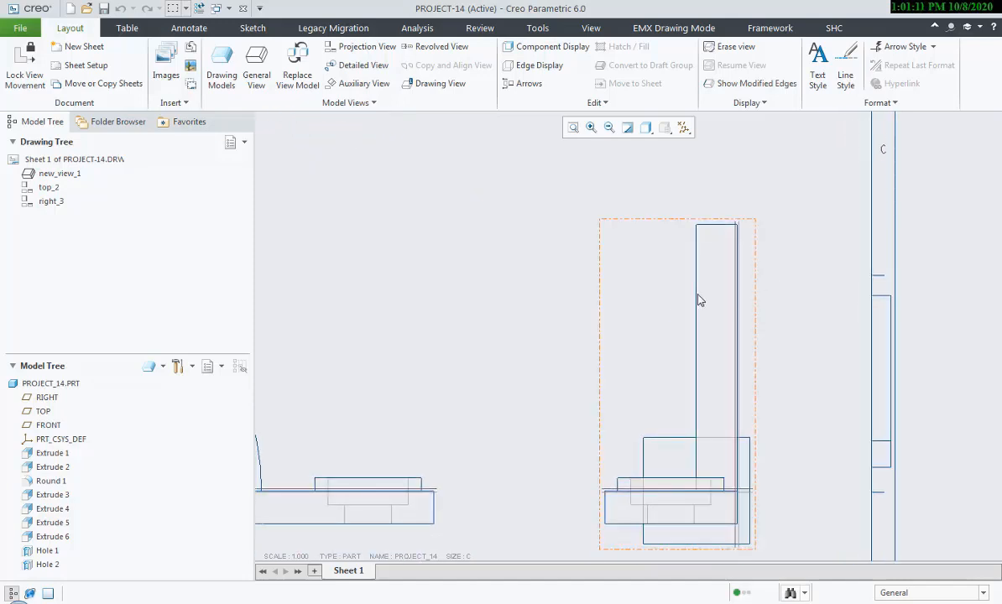
middle_drag(698, 296, 713, 326)
click(189, 28)
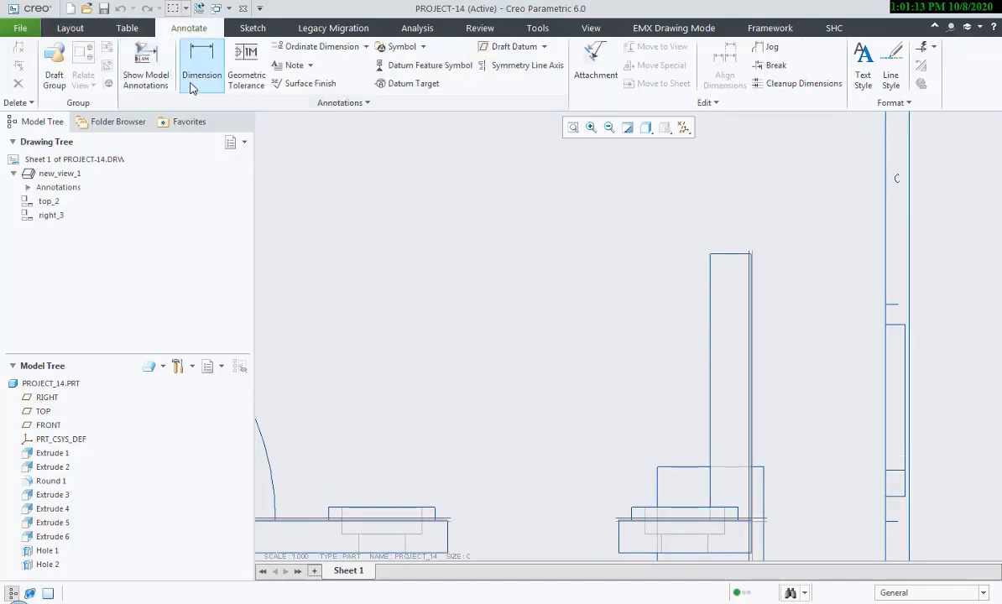
click(200, 74)
click(750, 279)
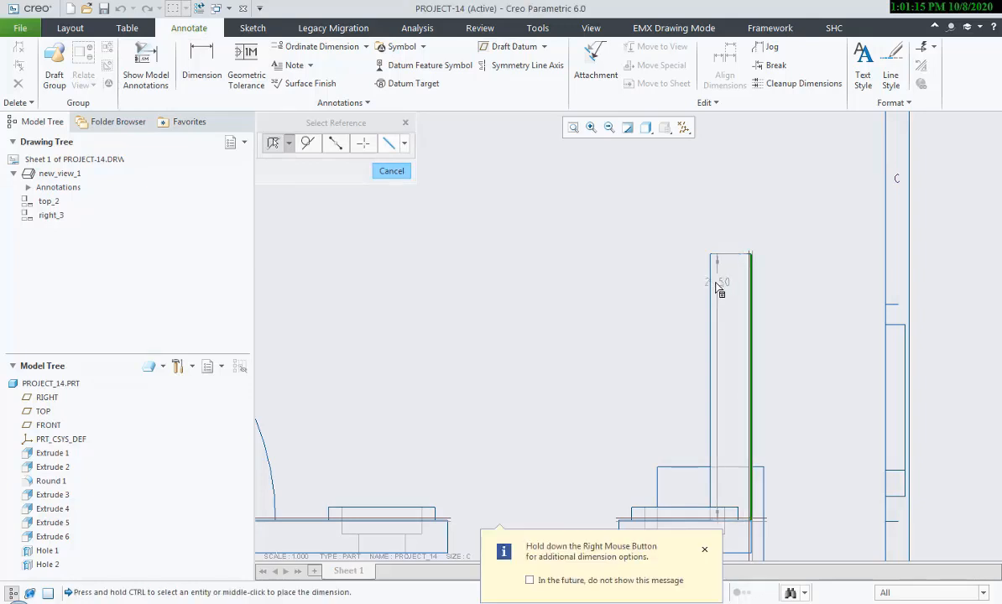
ctrl+click(711, 282)
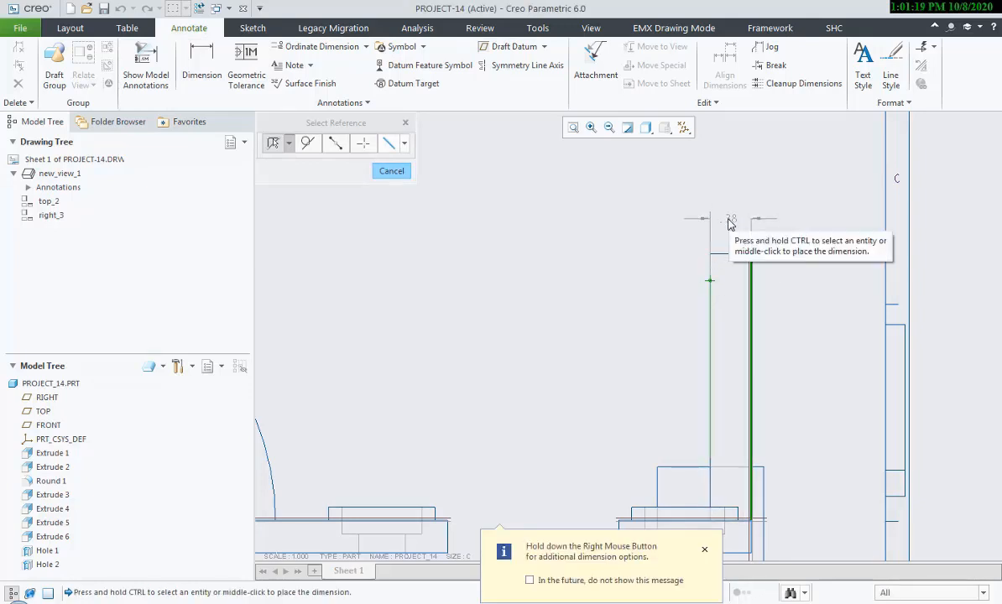
middle_click(730, 219)
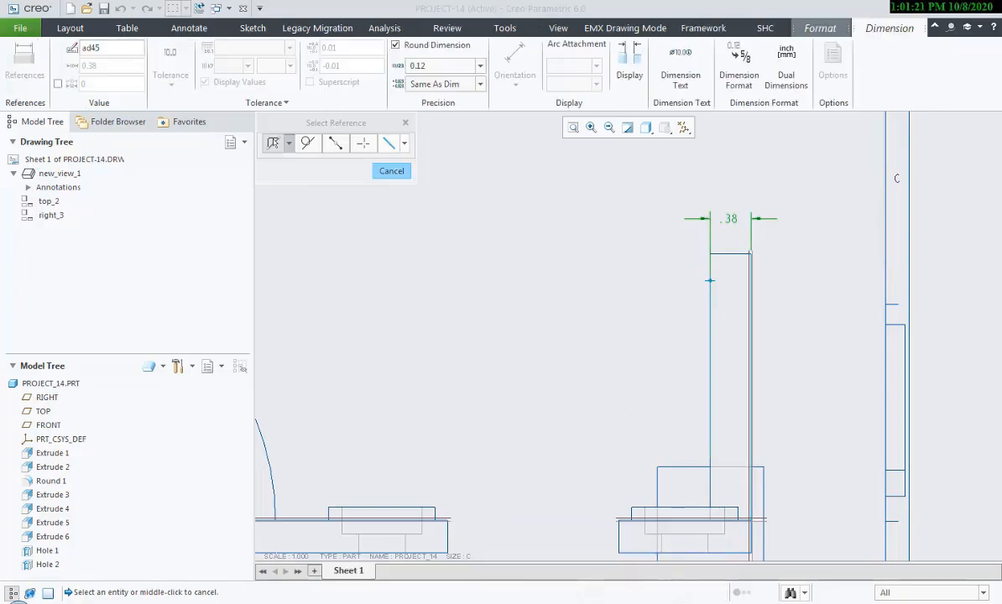
Move the upright plate's thickness dimension text in the right view outside the extension lines, left of the plate.
key(alt+Tab)
key(alt+Tab)
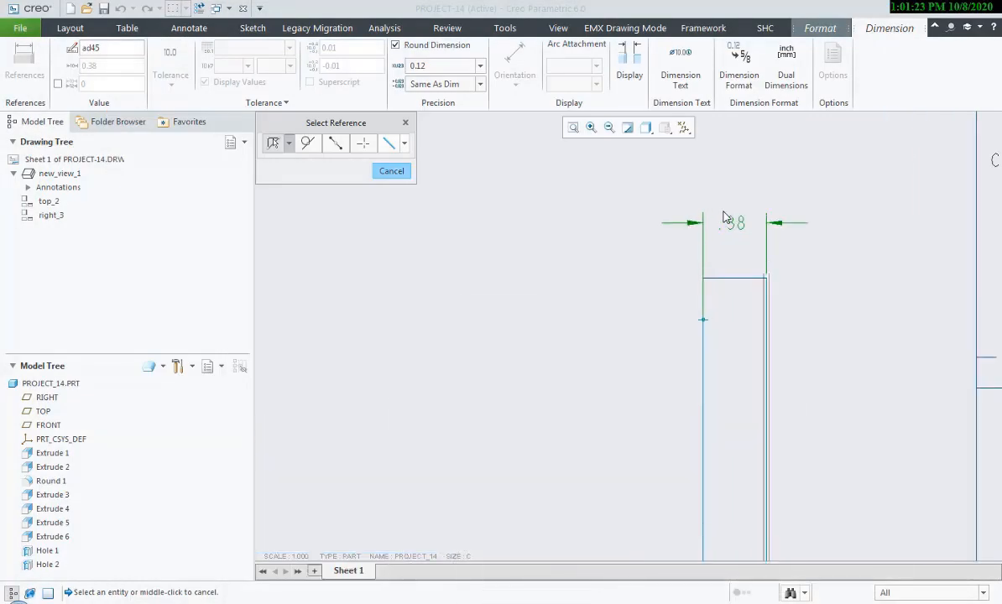
drag(777, 224, 650, 226)
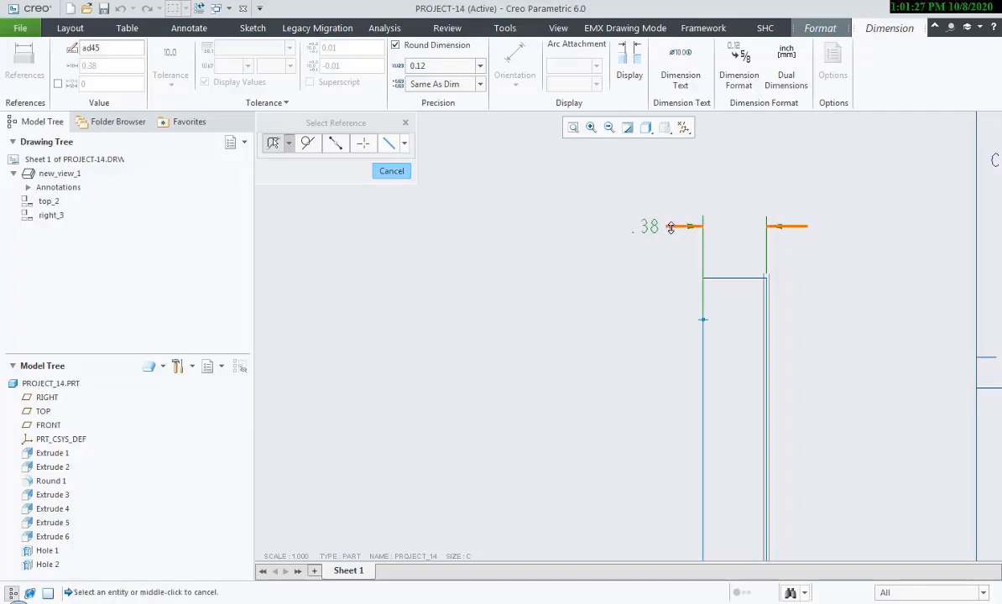
click(659, 271)
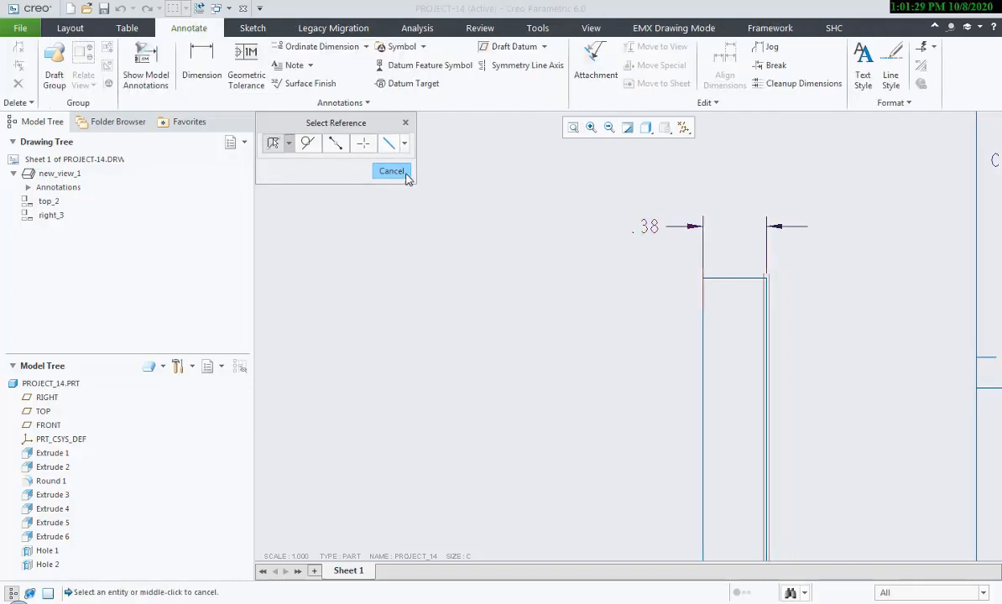
click(391, 171)
Flip the arrows of the upright plate's thickness dimension so they lie between the extension lines.
click(667, 231)
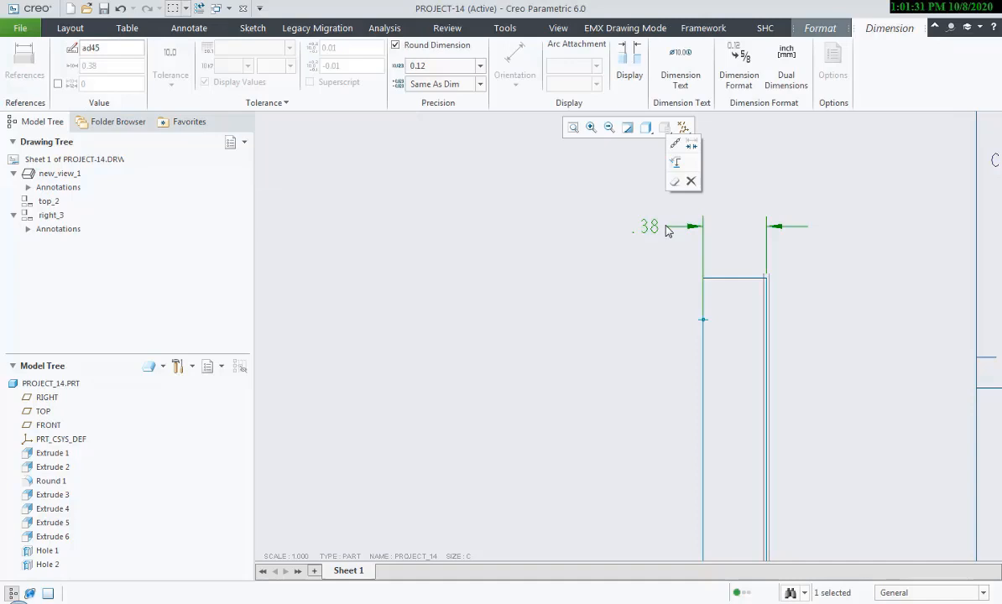
click(690, 147)
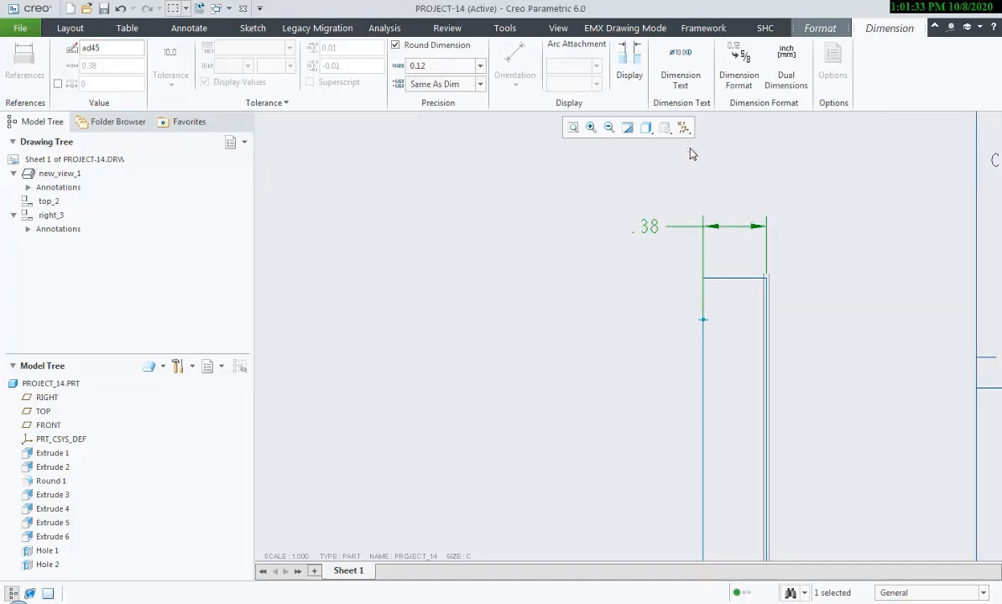
click(688, 297)
click(581, 243)
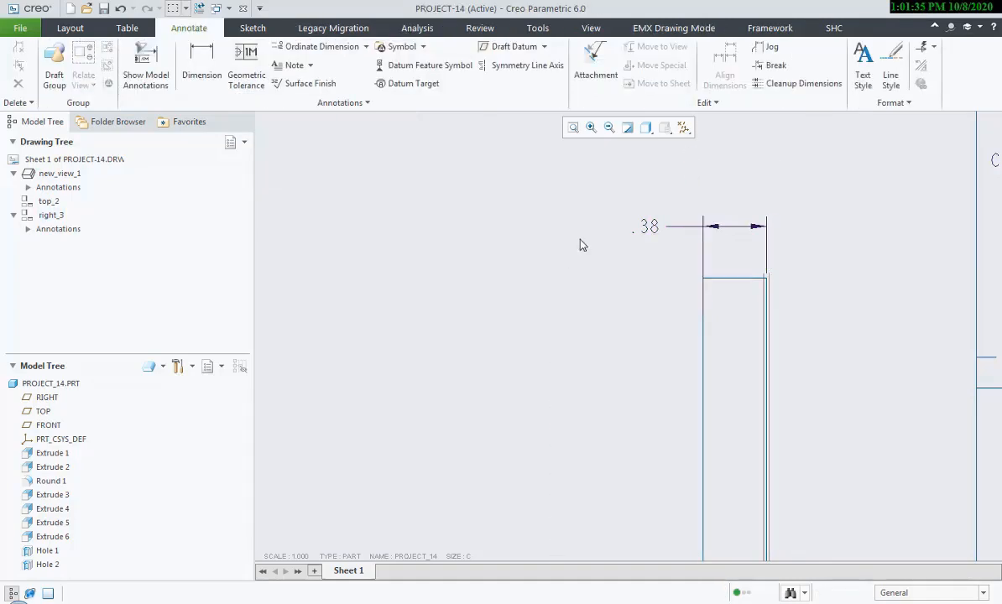
Dimension the height of the raised boss above the base's top surface in the front view, placed to its right.
scroll(586, 252, up, 2)
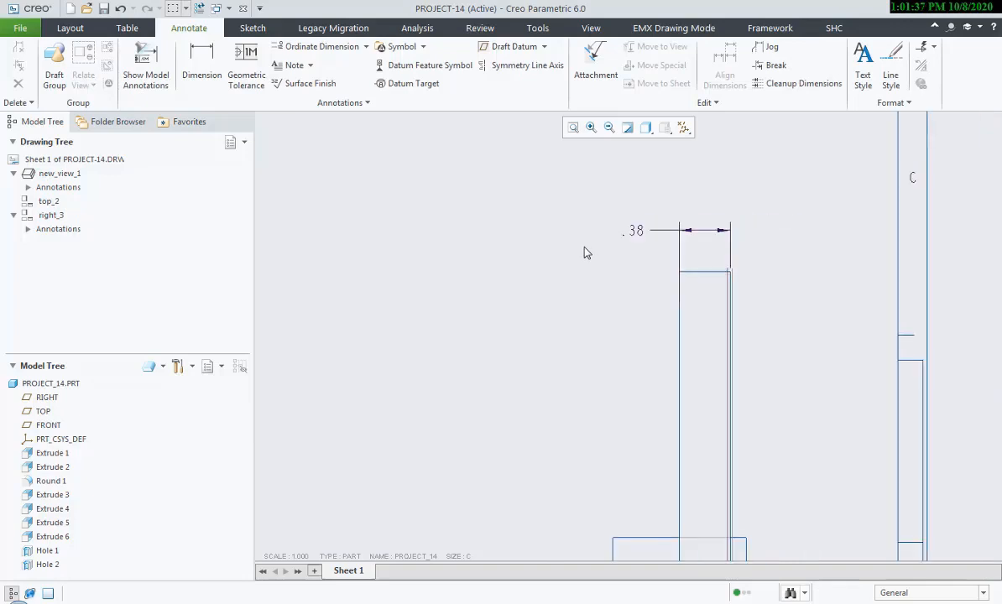
scroll(606, 295, up, 1)
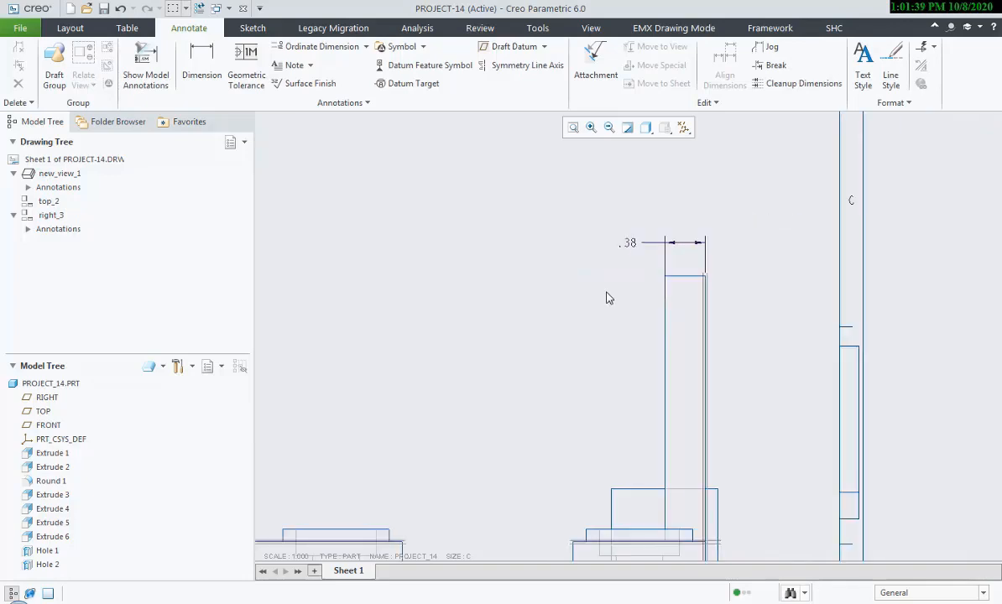
mouse_move(606, 291)
middle_down()
mouse_move(646, 295)
mouse_move(690, 264)
mouse_move(687, 277)
middle_up()
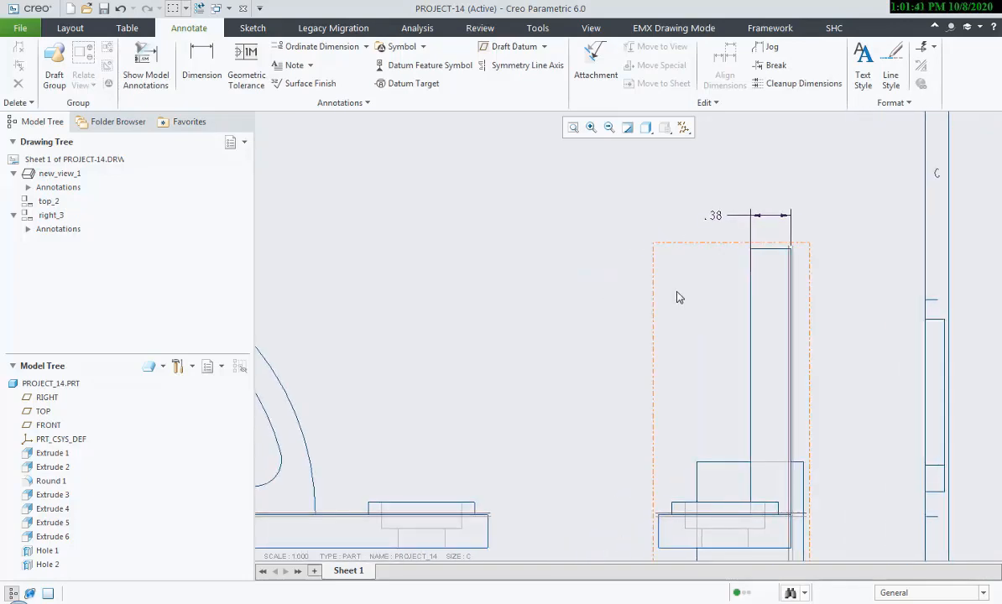
mouse_move(670, 326)
middle_down()
mouse_move(717, 304)
mouse_move(723, 342)
mouse_move(756, 341)
middle_up()
scroll(704, 334, up, 1)
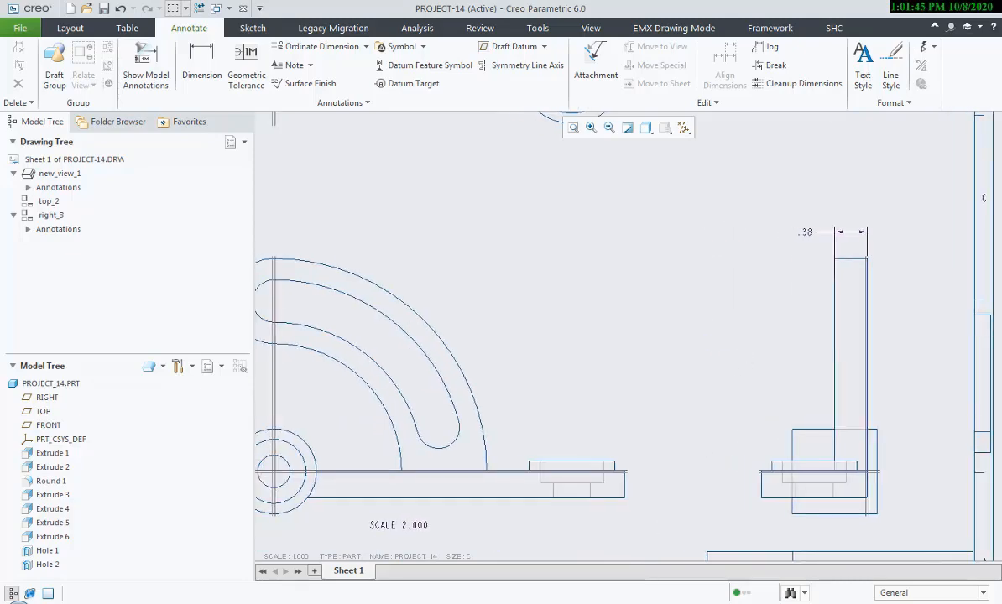
click(508, 602)
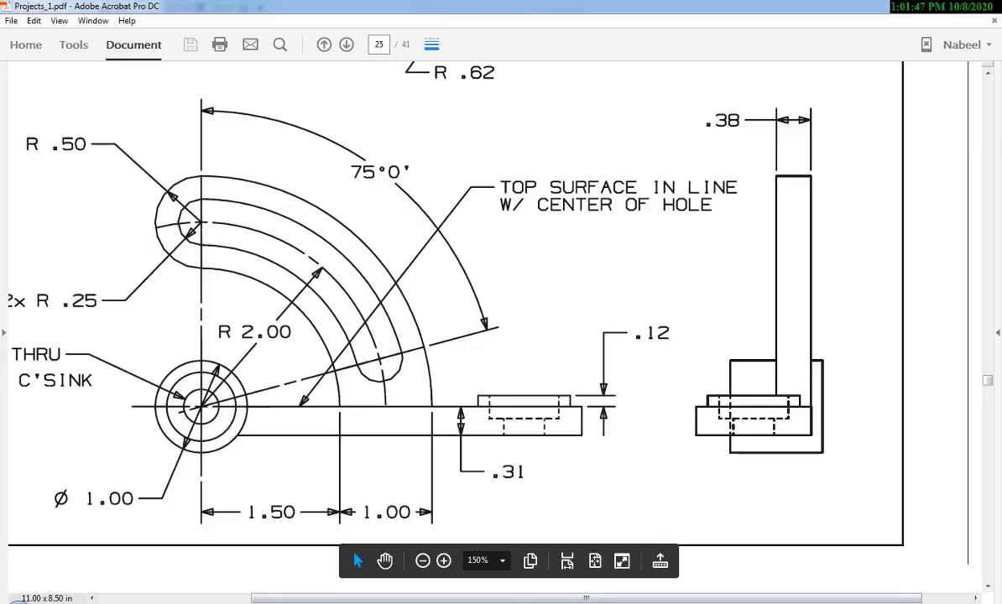
click(509, 602)
click(202, 68)
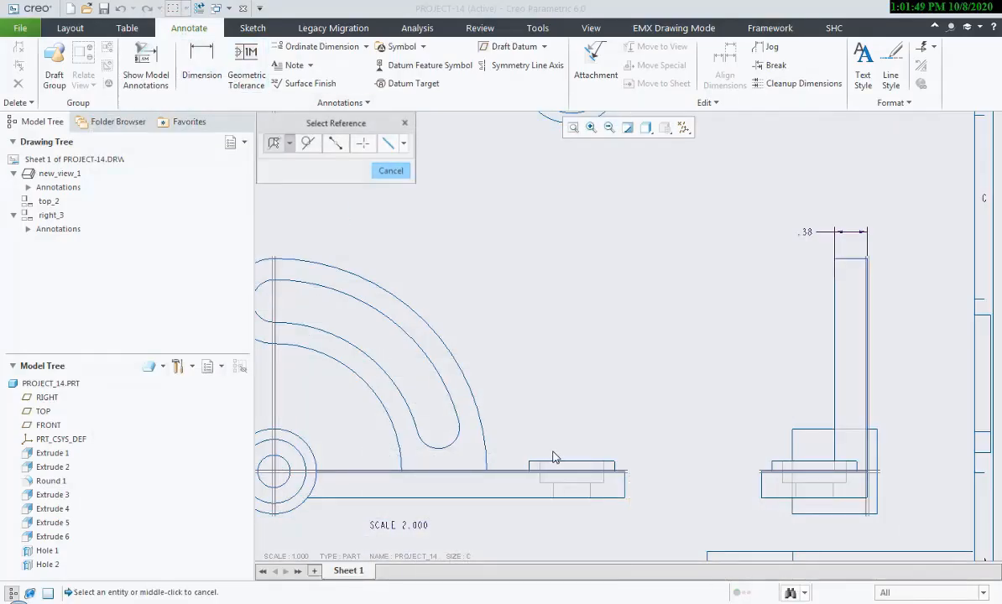
scroll(554, 457, down, 5)
click(642, 465)
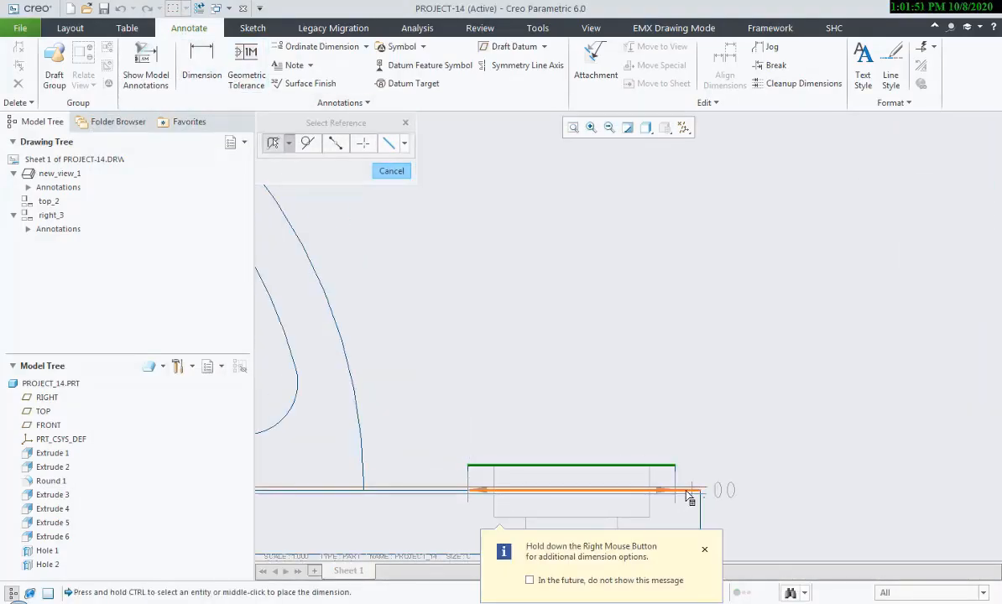
ctrl+click(688, 493)
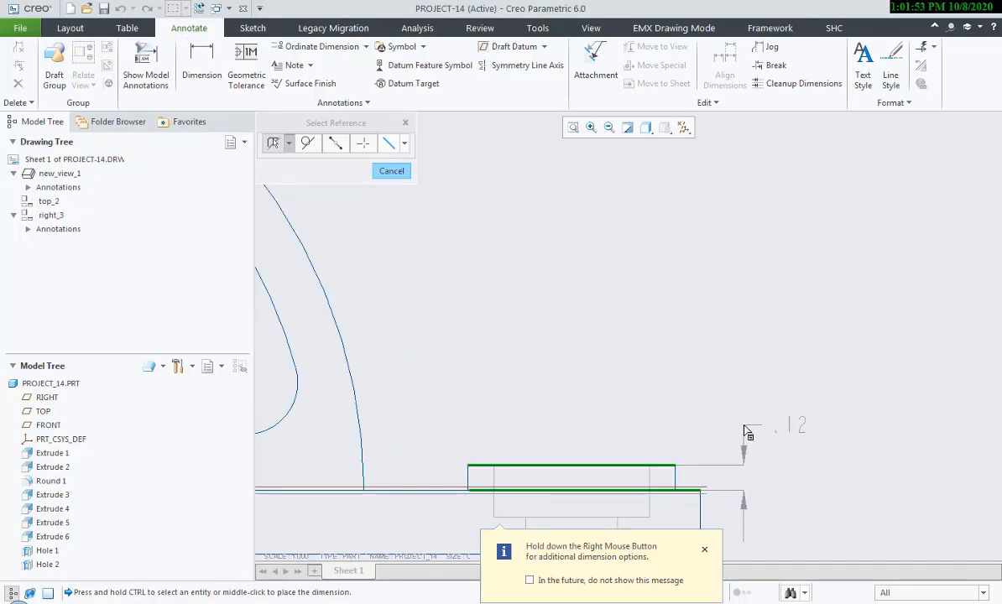
middle_click(744, 431)
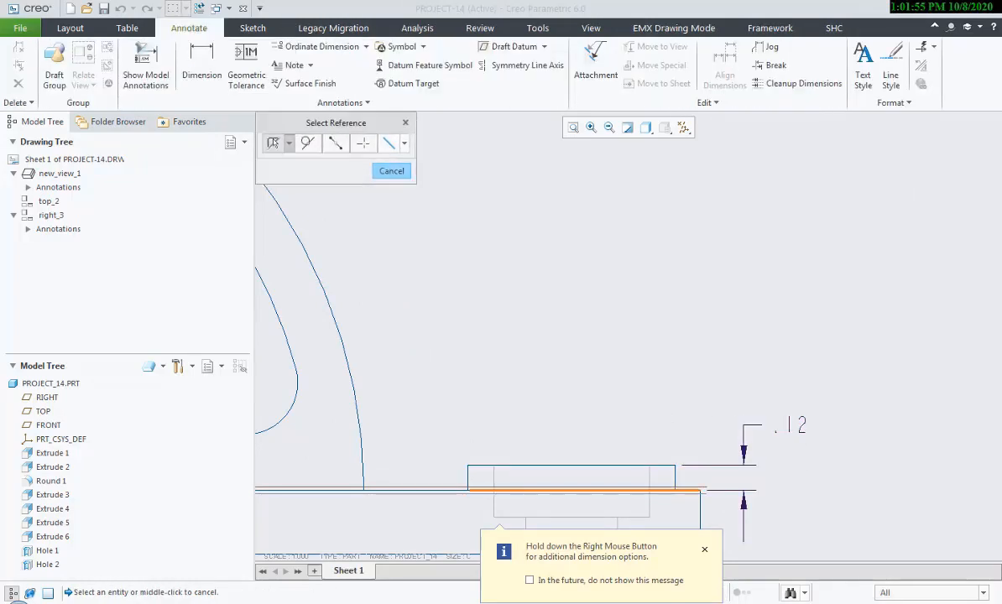
Dimension the base plate's thickness between its top and bottom edges in the front view, with the text below the plate.
key(alt+Tab)
key(alt+Tab)
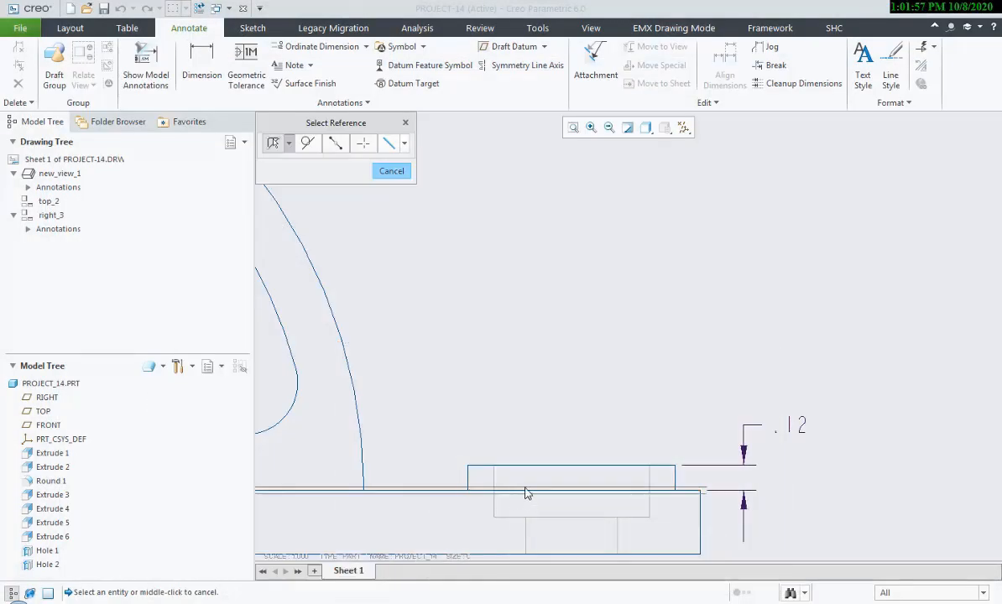
click(445, 496)
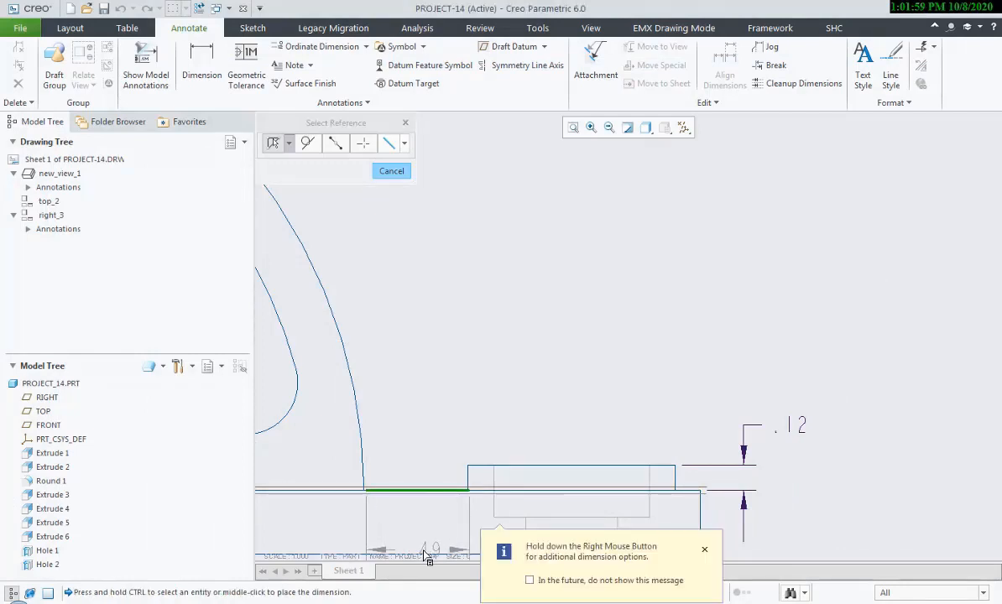
ctrl+click(427, 555)
middle_drag(429, 541, 487, 437)
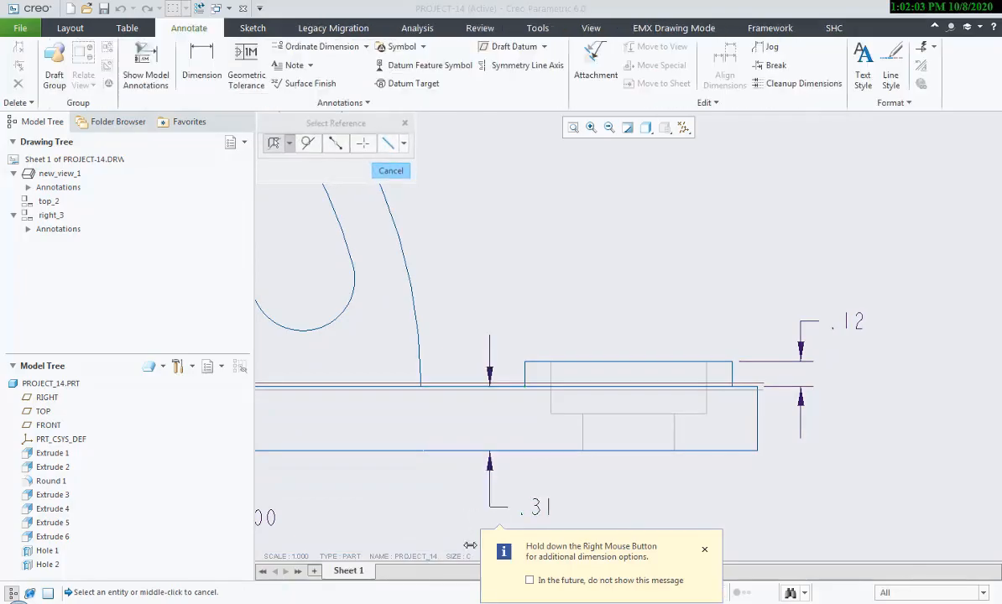
Dimension the horizontal distance between the lower endpoints of the inner and outer arcs, placed below the base plate.
key(alt+Tab)
key(alt+Tab)
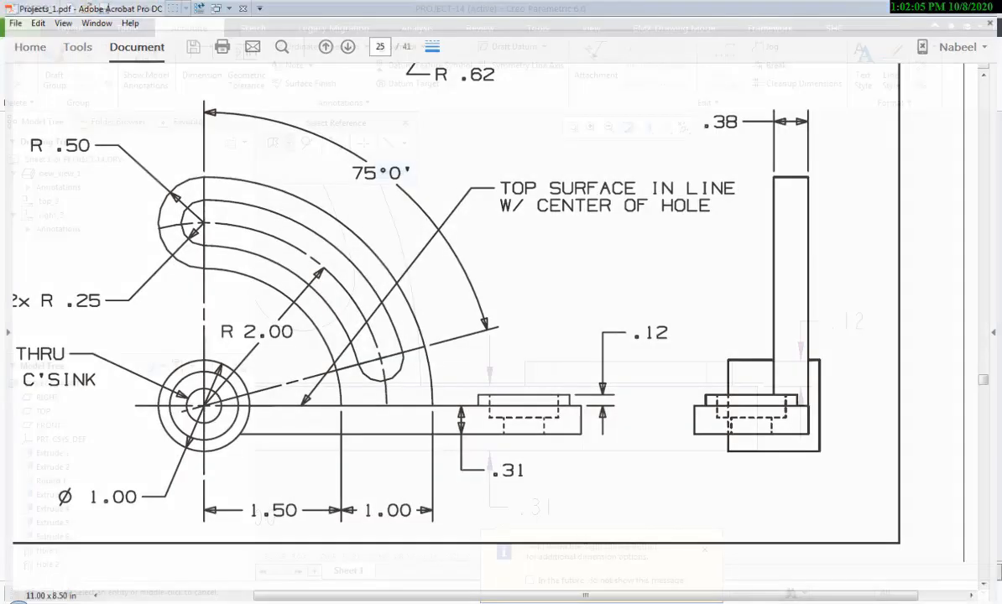
click(422, 388)
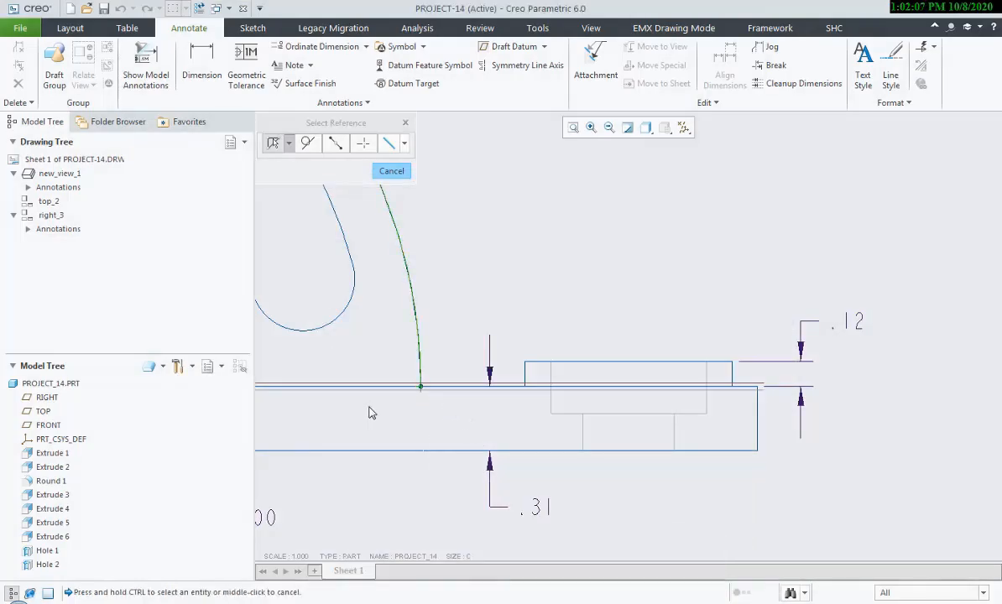
mouse_move(371, 409)
middle_down()
mouse_move(438, 420)
mouse_move(479, 441)
middle_up()
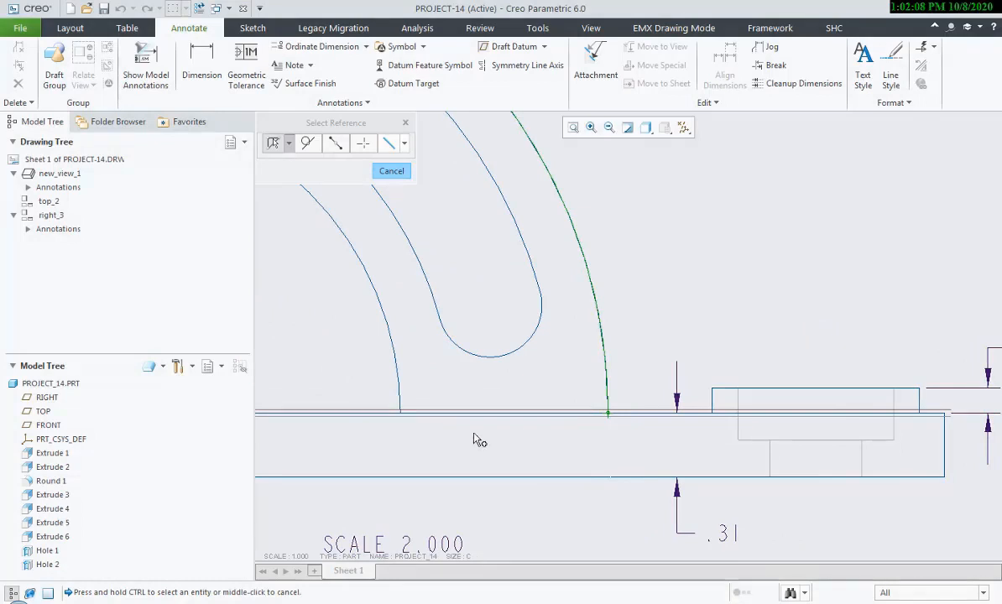
ctrl+click(402, 415)
middle_click(502, 523)
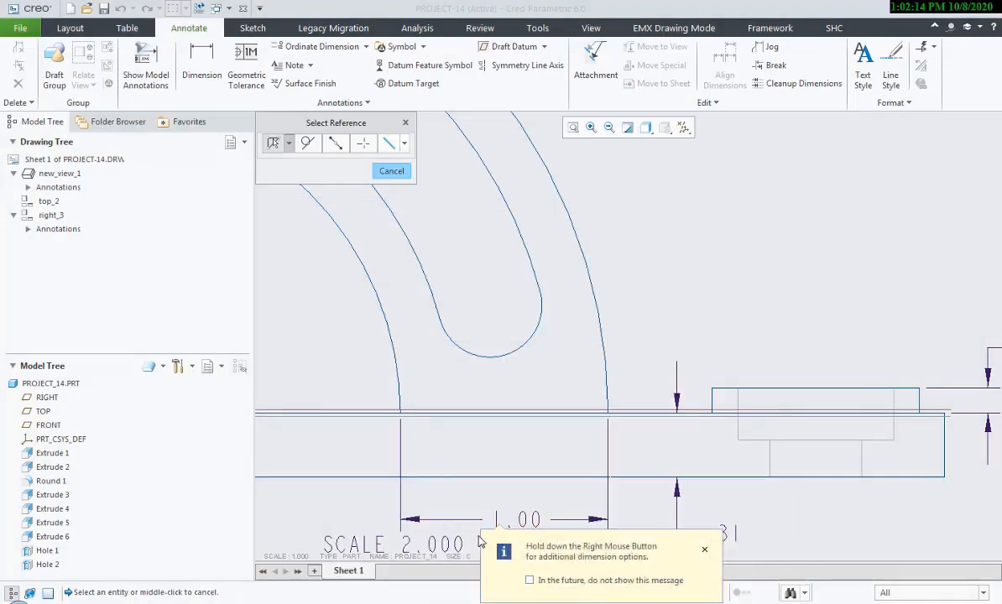
Dimension the horizontal distance from the hub's vertical centre plane to the inner arc's lower endpoint, in line with the arc-width dimension.
middle_drag(523, 483, 537, 466)
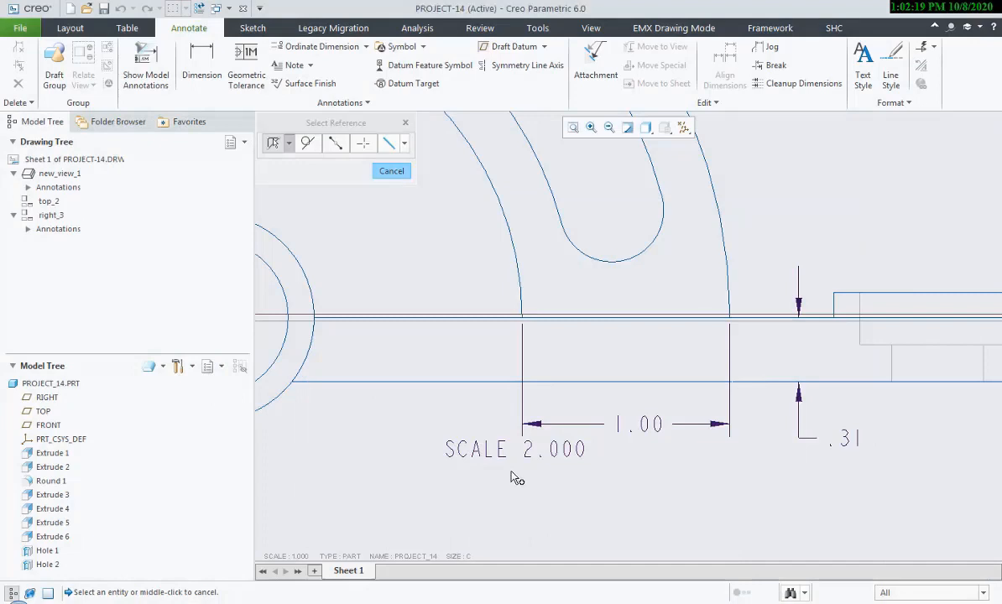
ctrl+middle_drag(507, 470, 712, 499)
middle_drag(566, 485, 743, 501)
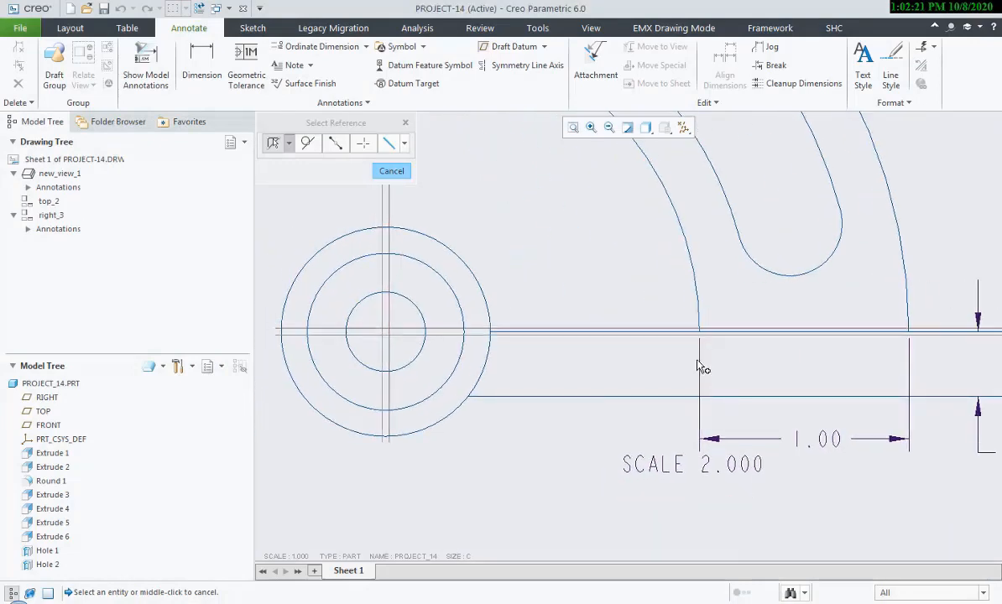
click(700, 333)
ctrl+click(388, 338)
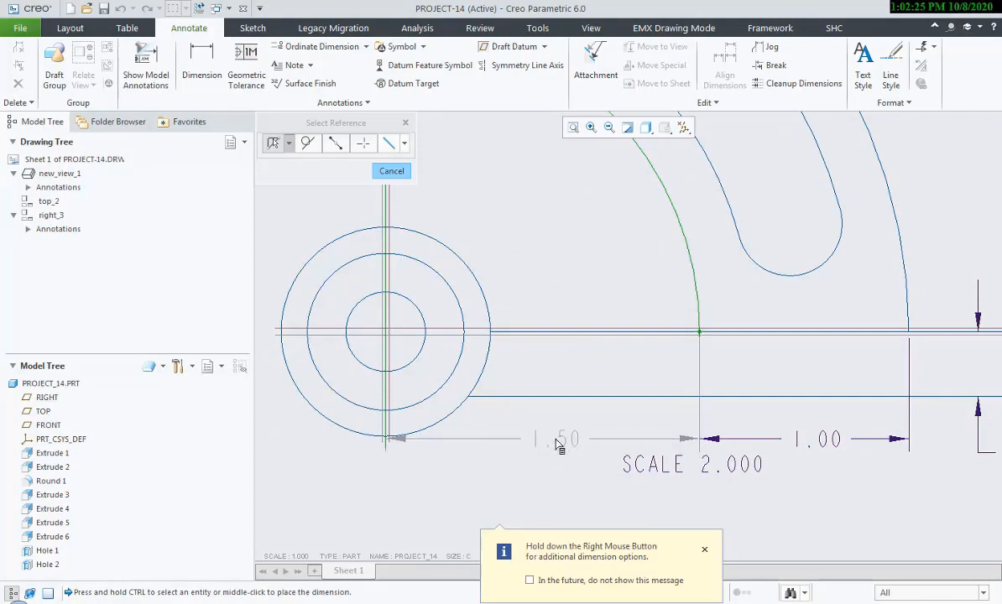
middle_click(555, 445)
click(525, 471)
Add a diameter dimension to the hub's outer circle in the front view, with the text at its lower left.
key(alt+Tab)
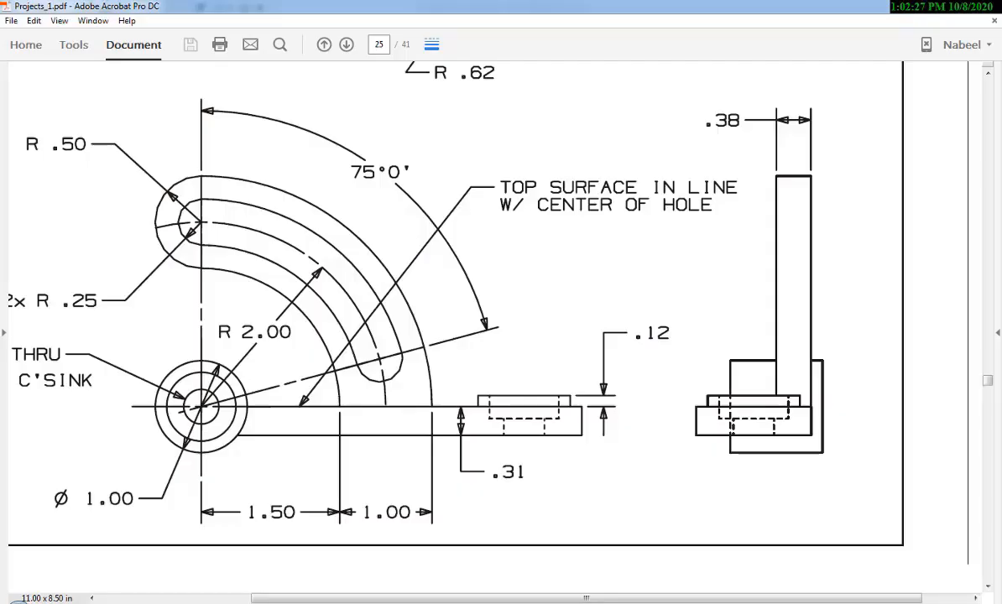
key(alt+Tab)
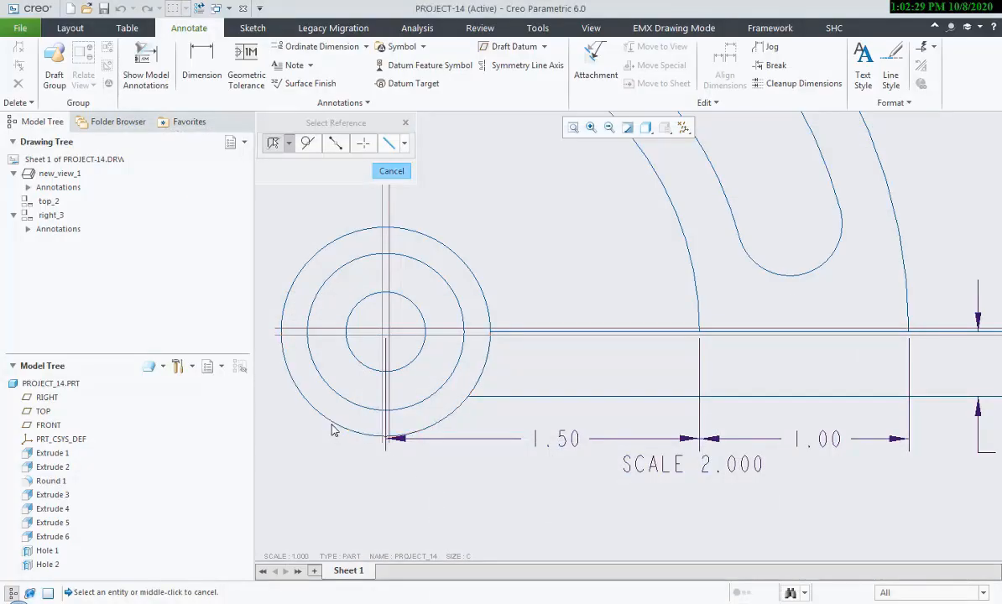
click(333, 430)
right_drag(317, 435, 340, 450)
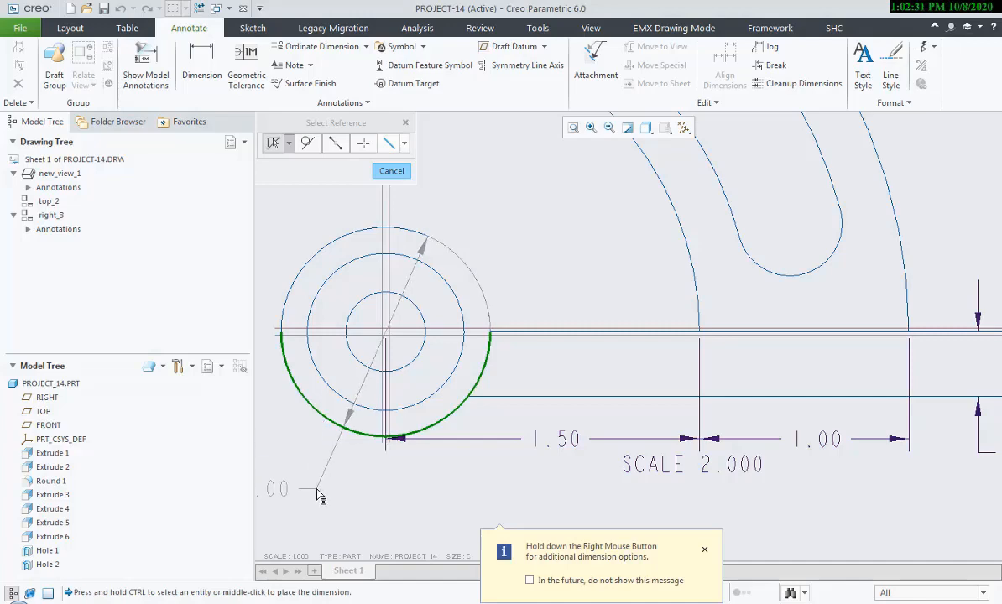
Compare the front view's dimensions with the reference drawing on page 25 of Projects_1.pdf in Adobe Acrobat.
key(alt+Tab)
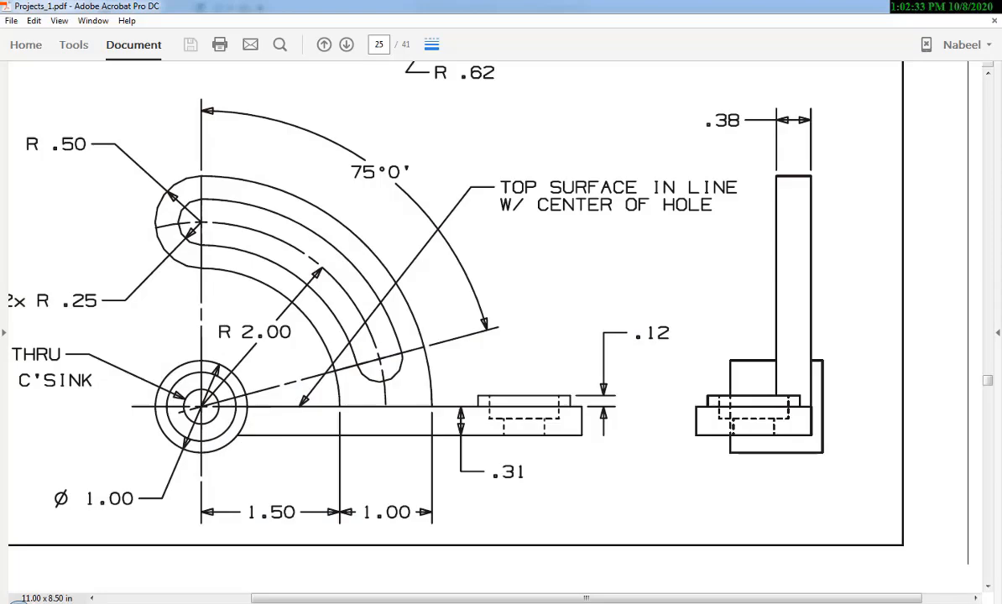
scroll(484, 521, right, 1)
scroll(476, 472, down, 5)
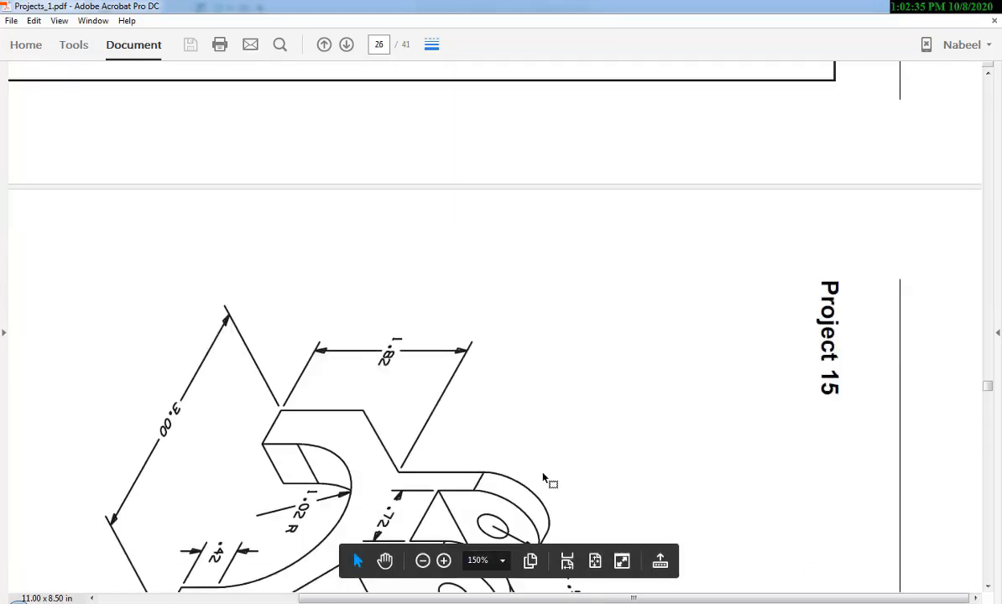
scroll(524, 432, up, 5)
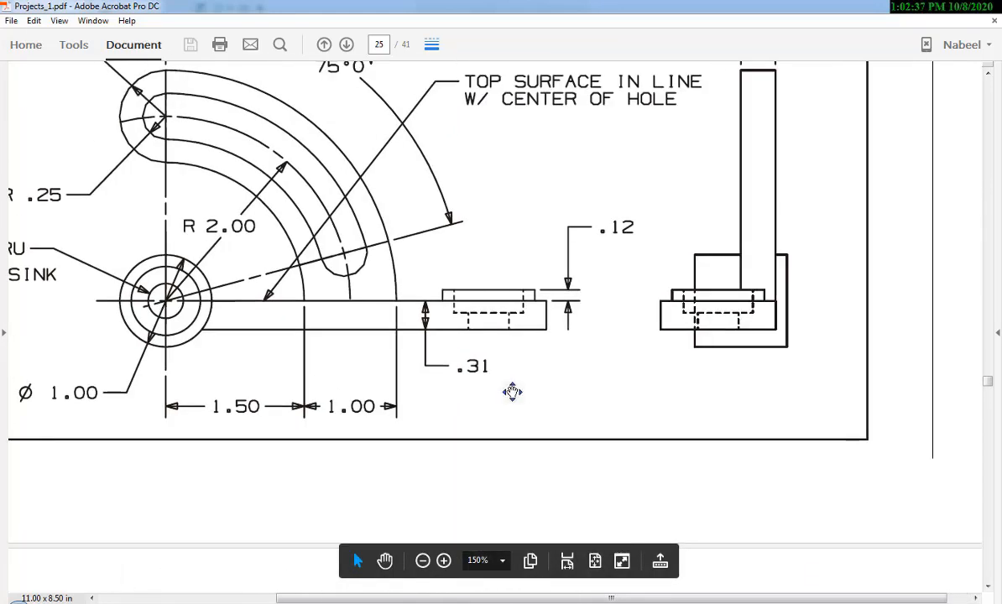
key(alt+Tab)
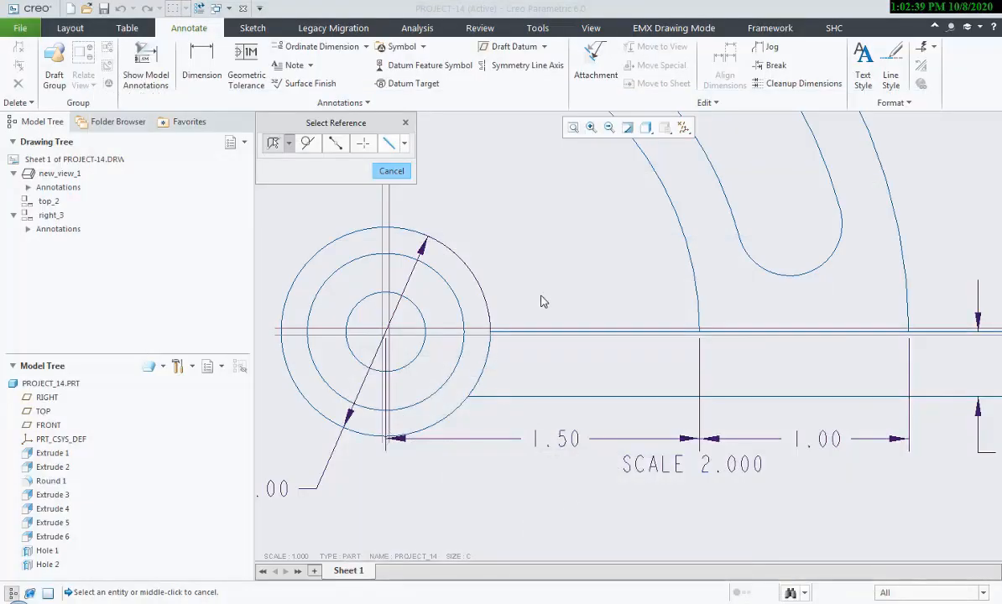
key(alt+Tab)
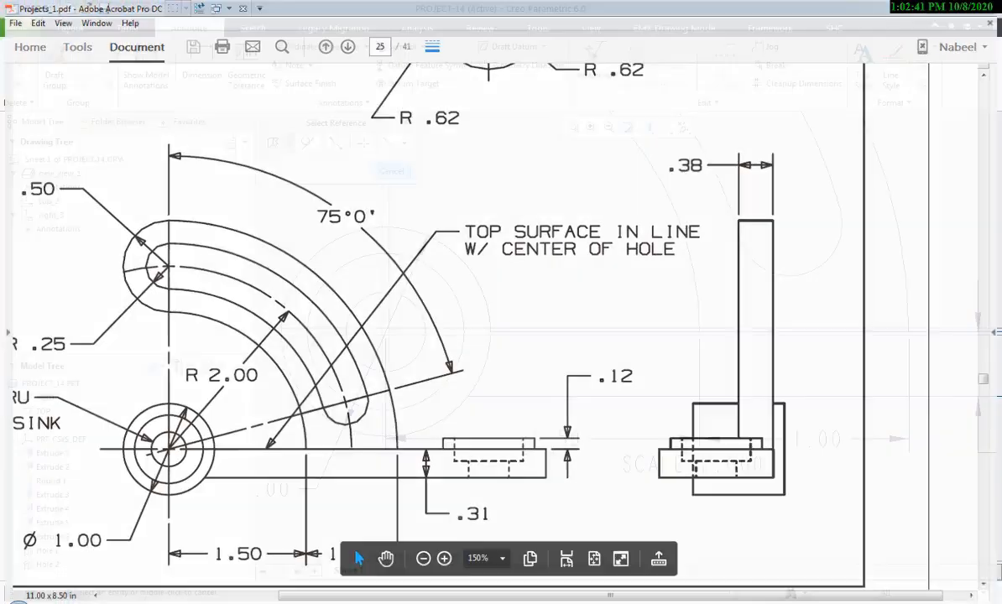
key(alt+Tab)
scroll(600, 433, up, 4)
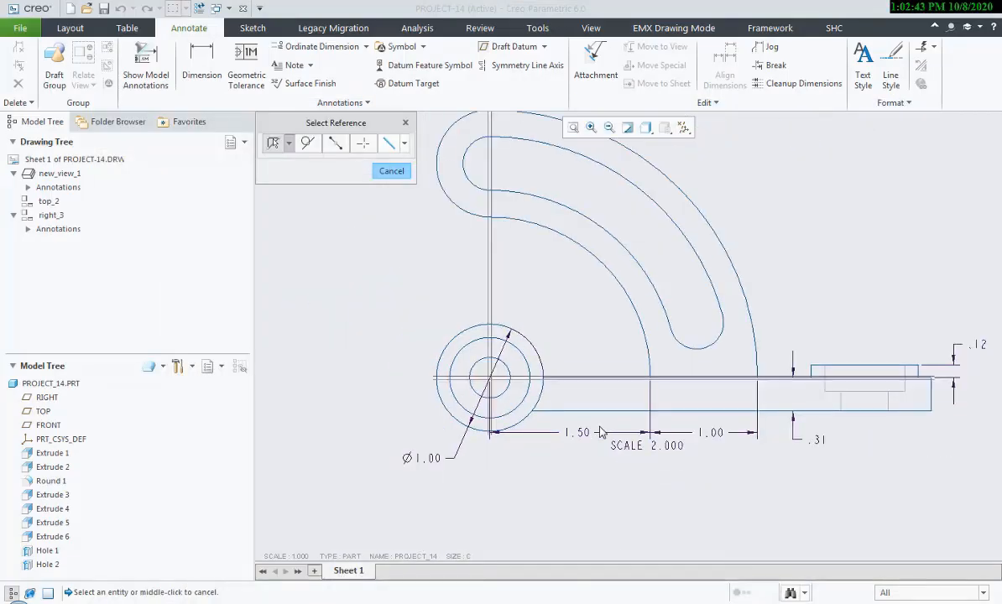
click(582, 603)
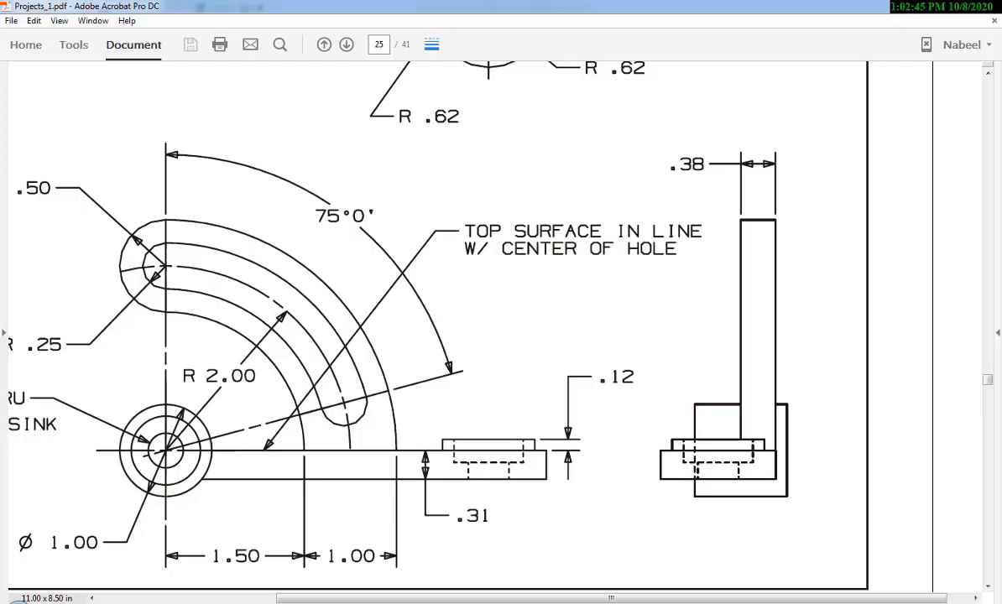
Add radius dimensions to the arm's outer end arc and the slot's upper end arc in the front view, with their texts outside the arm.
click(579, 603)
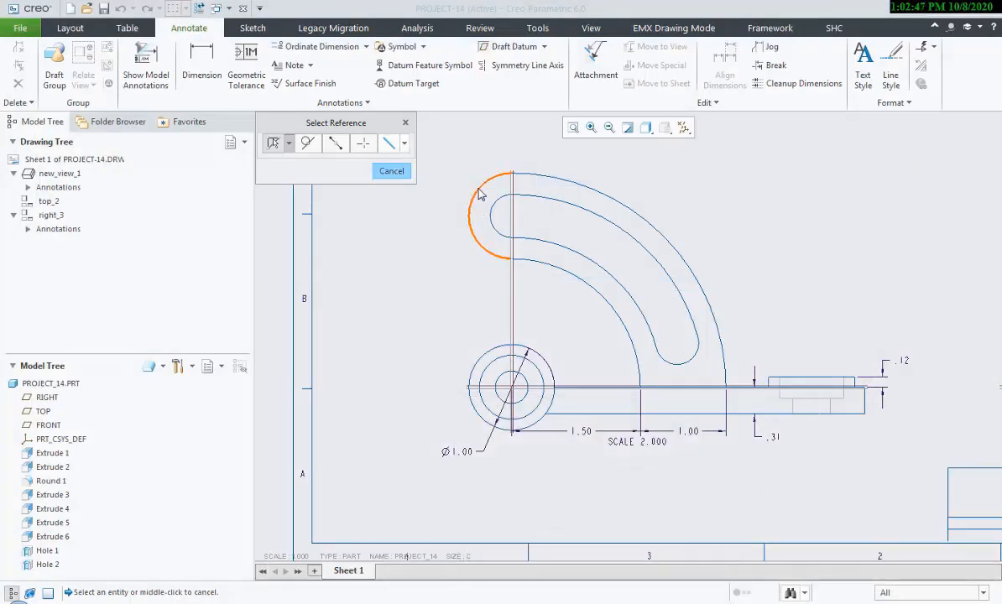
click(479, 189)
click(481, 194)
middle_click(453, 168)
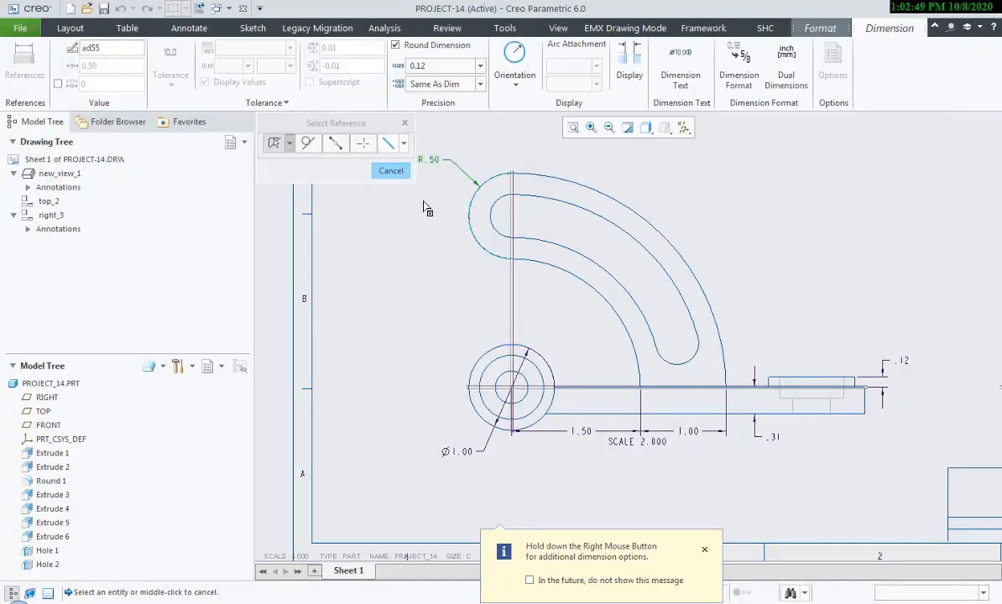
click(493, 214)
middle_click(422, 205)
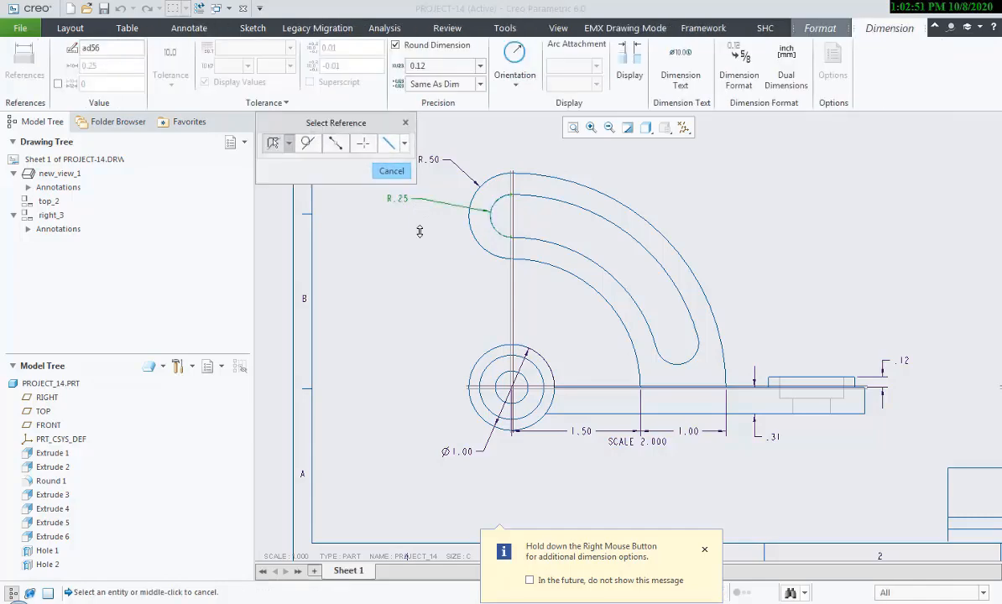
click(389, 171)
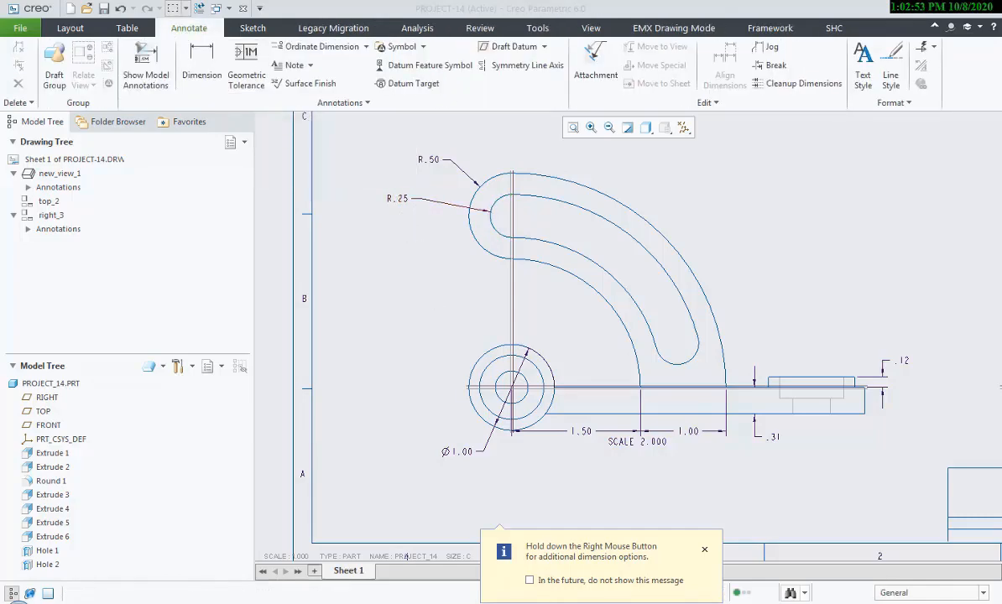
Move the slot end arc's radius text lower beside the arm, following the reference drawing's layout.
key(alt+Tab)
key(alt+Tab)
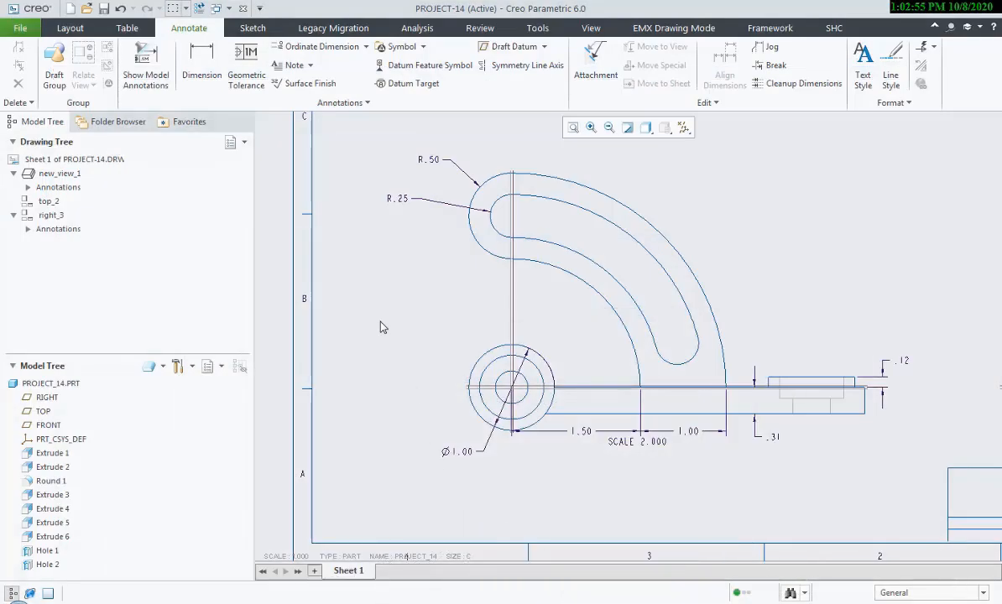
click(401, 203)
drag(400, 198, 405, 251)
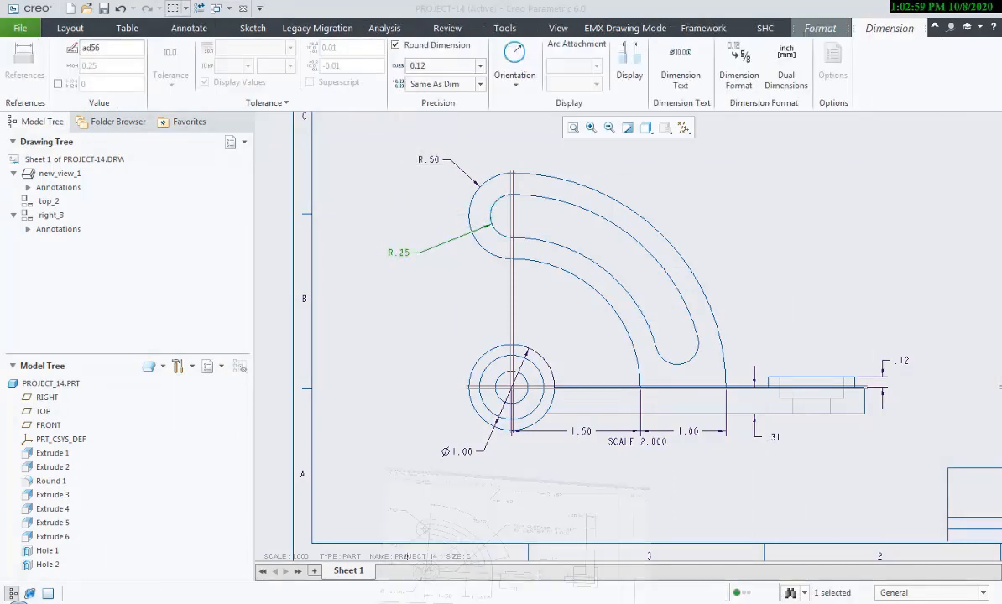
key(alt+Tab)
key(alt+Tab)
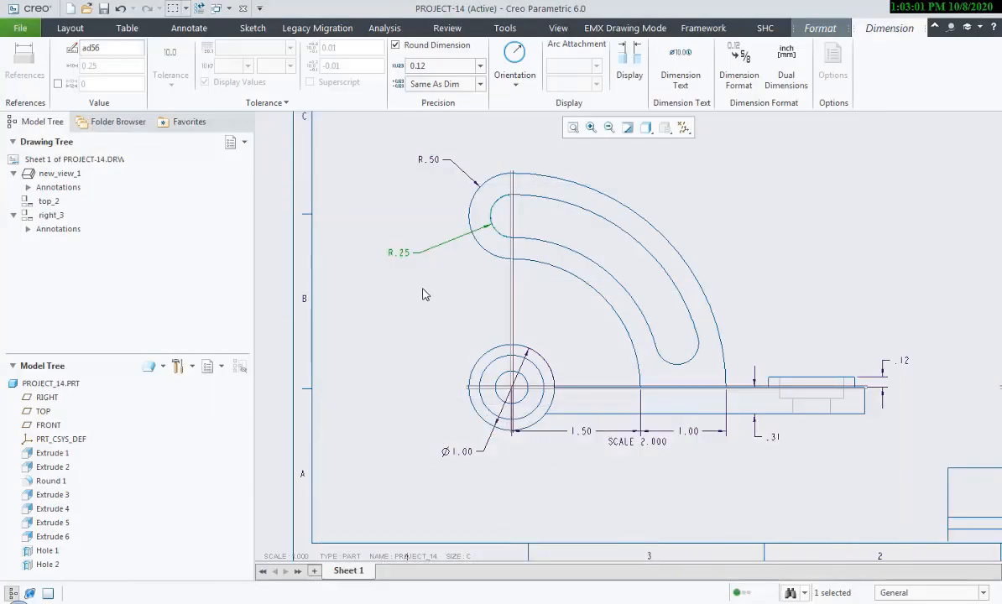
click(376, 284)
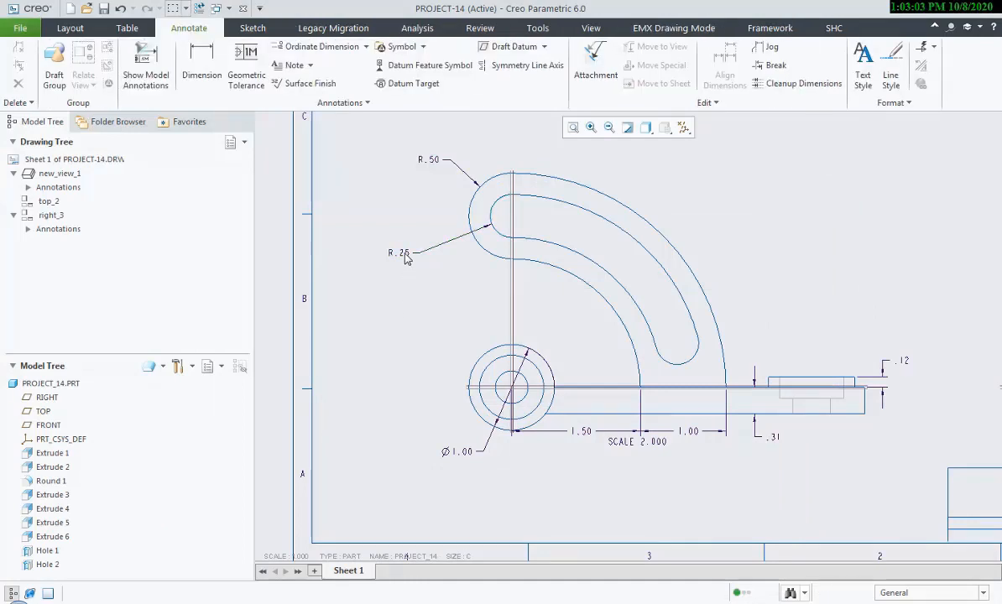
Extend the slot radius dimension's leader to the arc centre, with the text on the outer side of the leader.
click(404, 254)
click(446, 173)
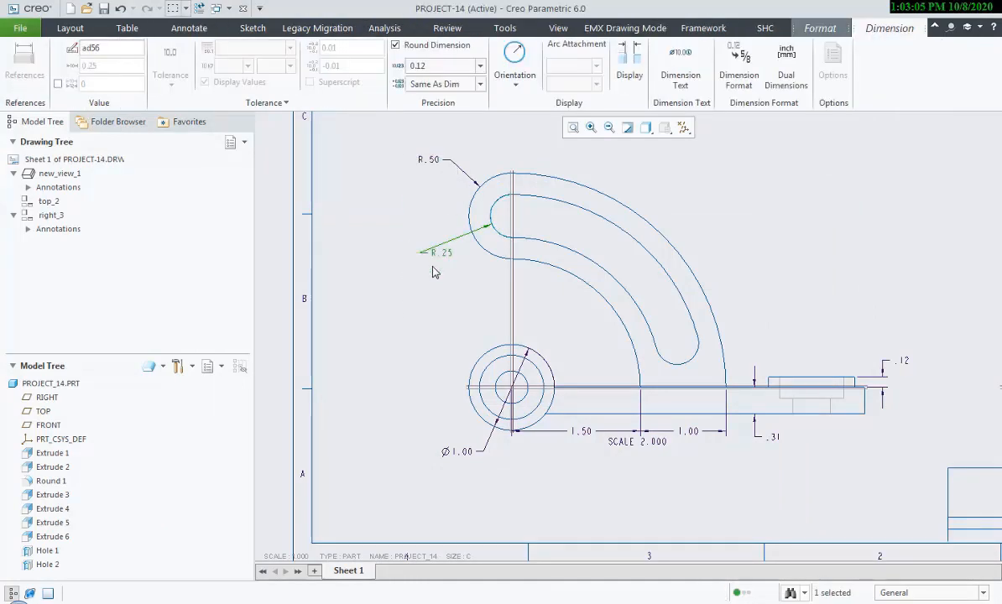
click(403, 309)
click(429, 248)
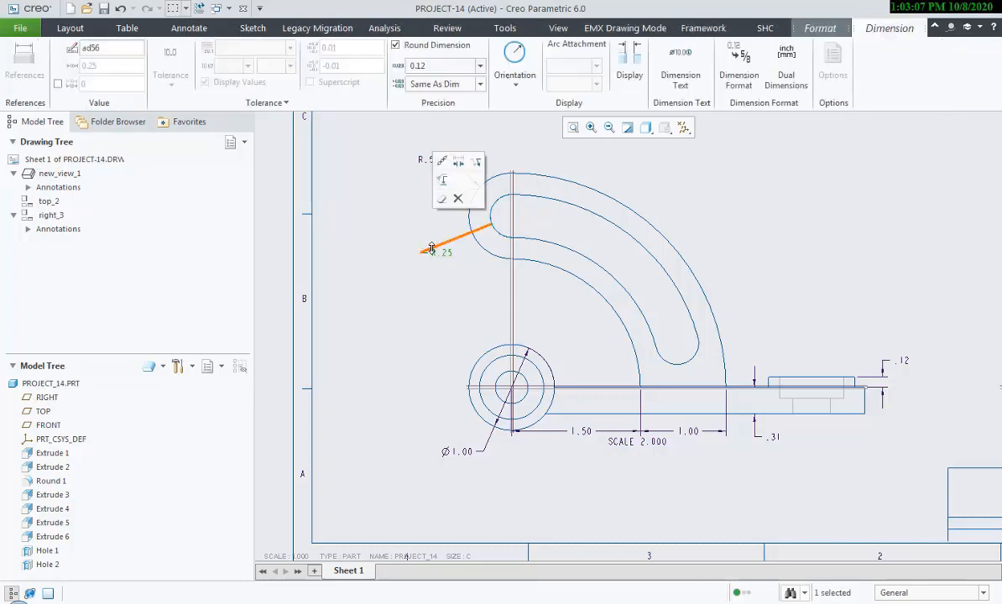
click(459, 167)
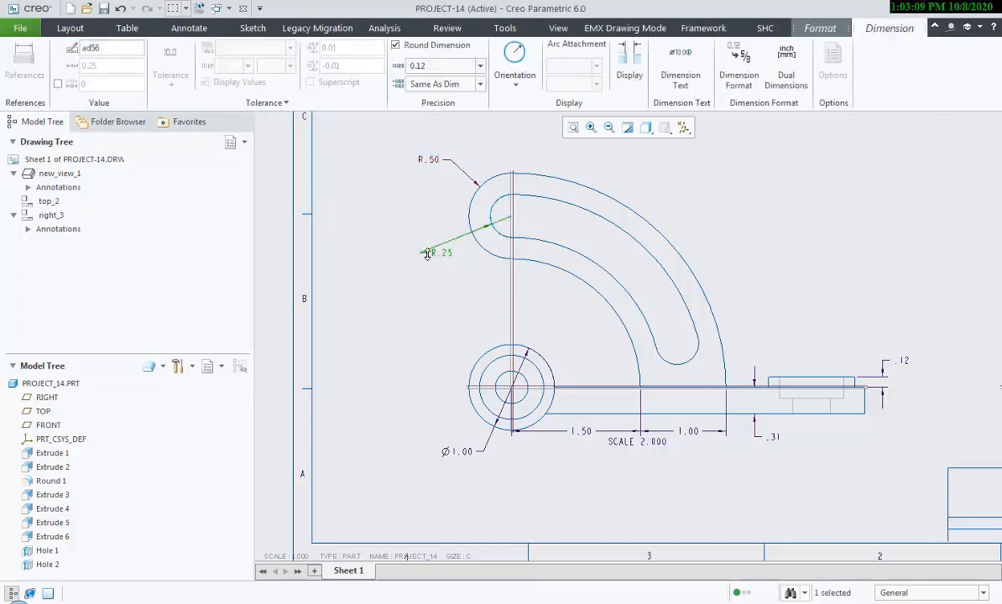
click(430, 298)
click(409, 244)
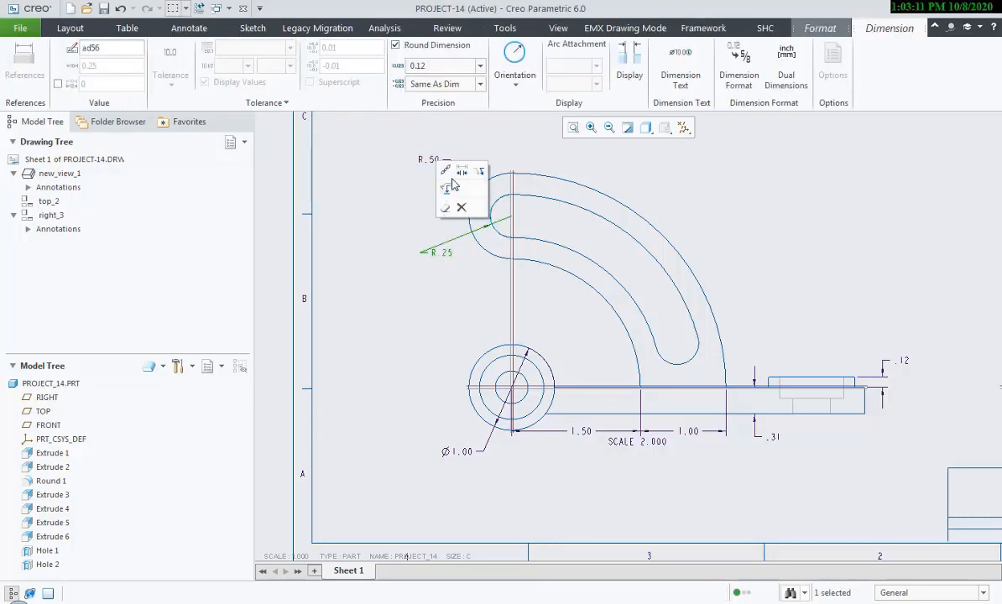
click(479, 172)
click(398, 286)
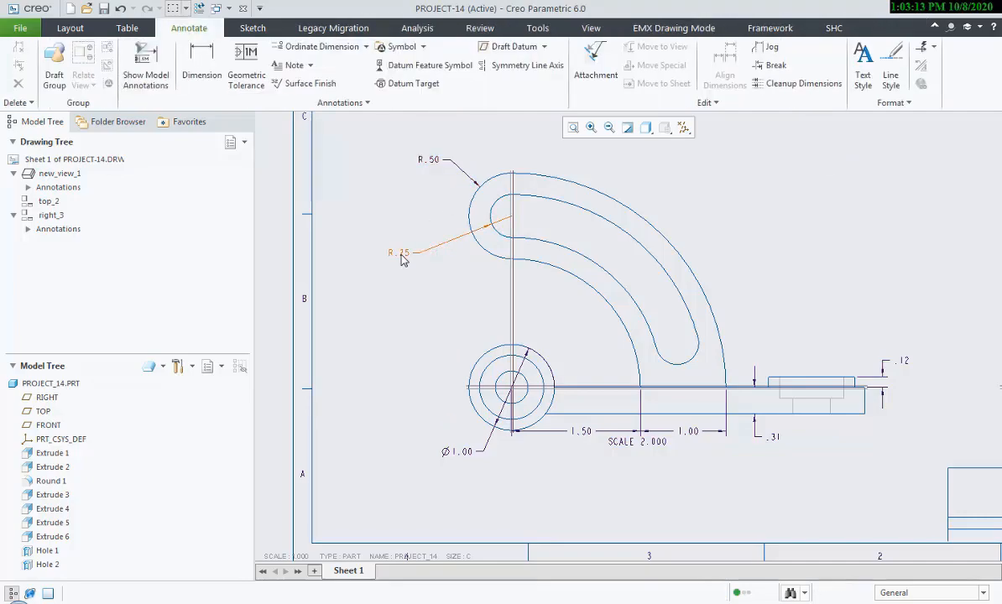
Flip the slot radius dimension's arrow to meet the arc from inside, as in the reference drawing.
key(alt+Tab)
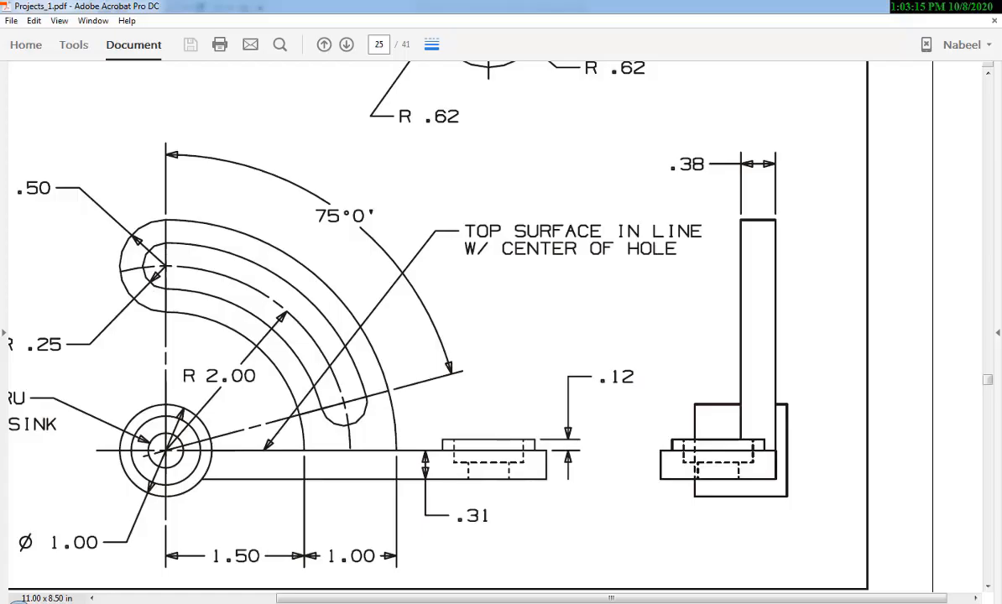
key(alt+Tab)
click(399, 251)
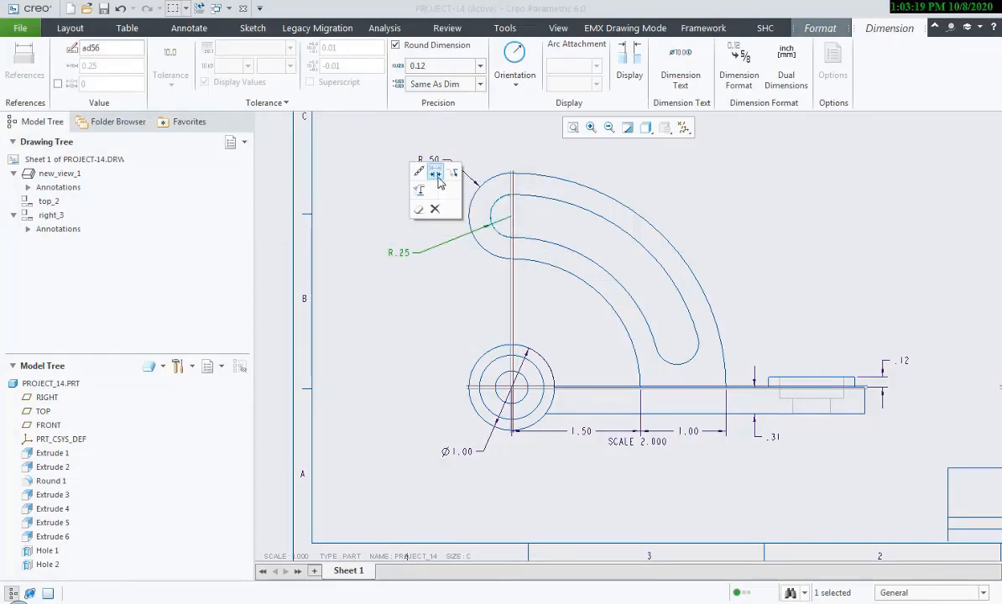
click(398, 309)
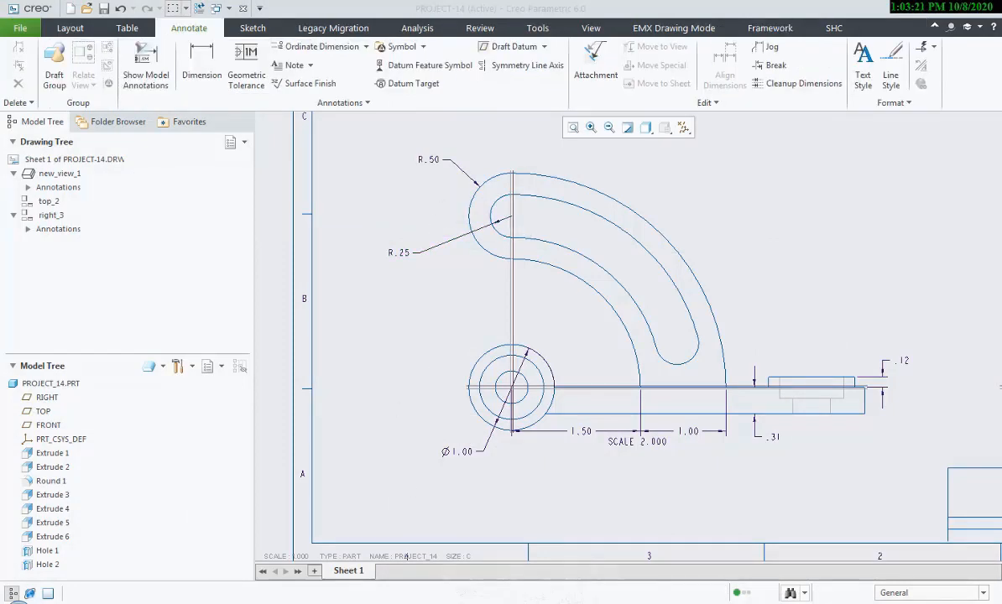
Extend the outer end arc's radius leader to the arc centre and flip its arrow to meet the arc from inside.
key(alt+Tab)
key(alt+Tab)
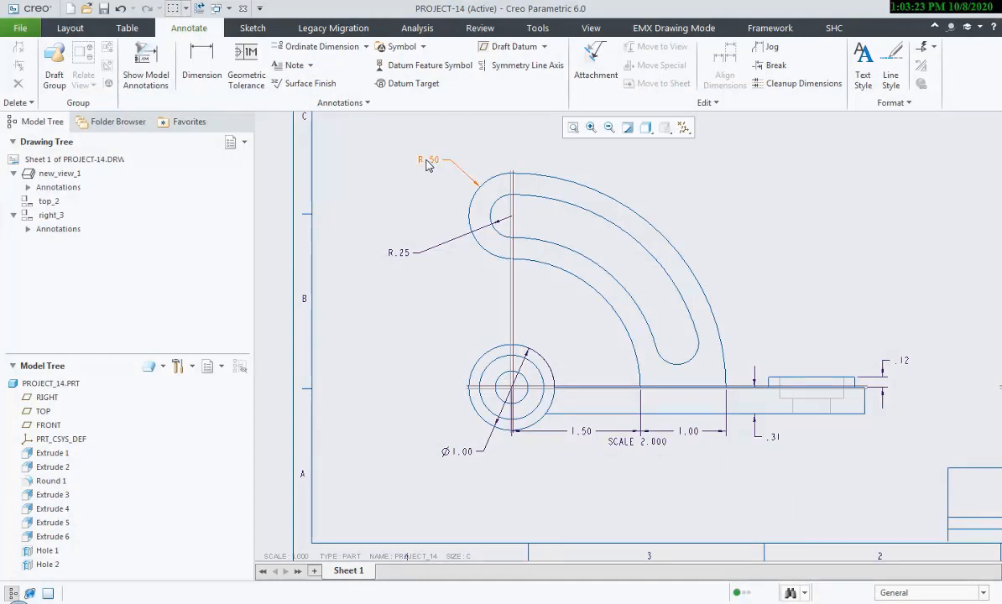
click(424, 160)
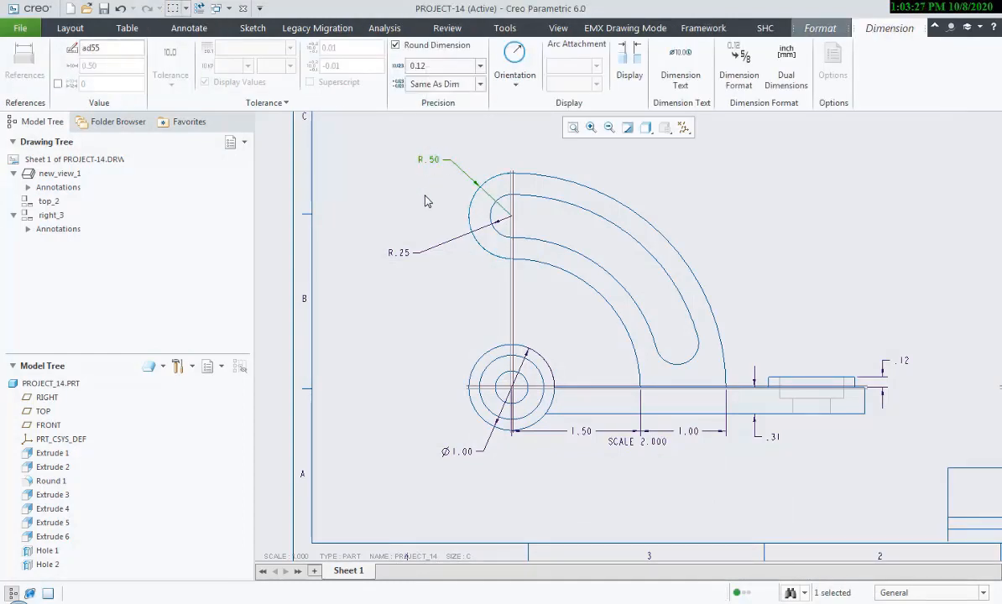
click(424, 194)
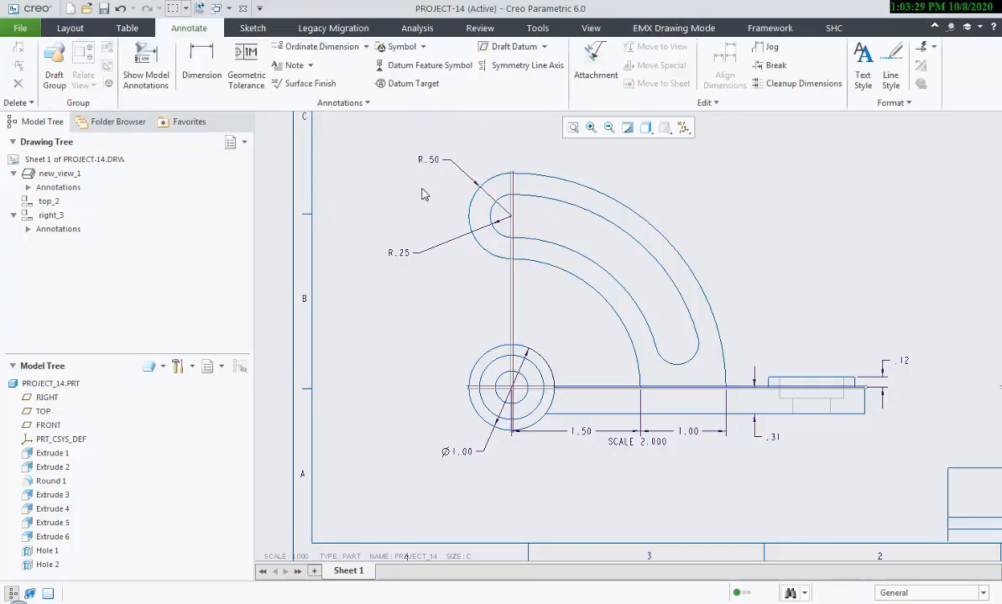
click(426, 160)
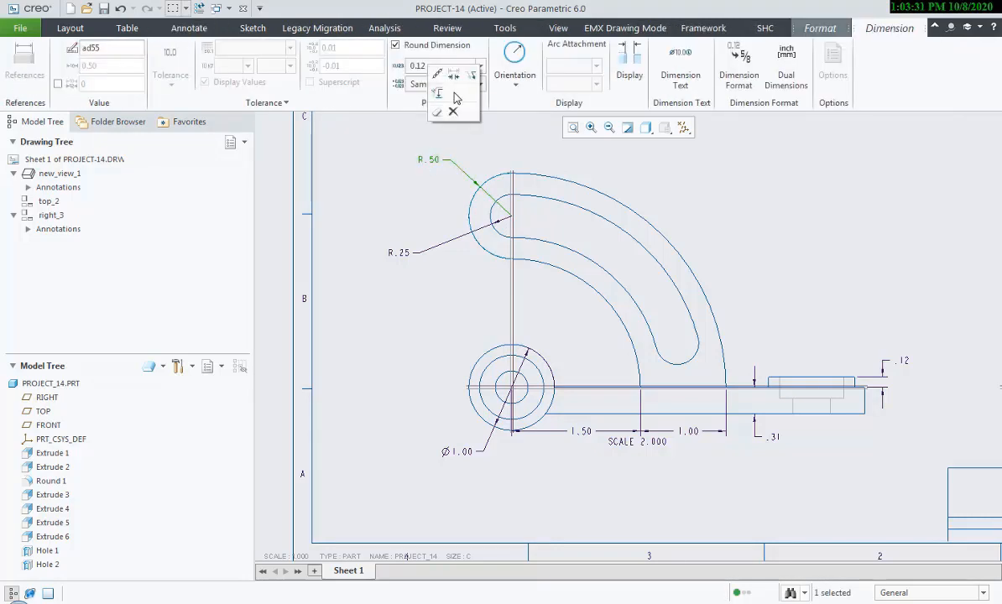
click(409, 206)
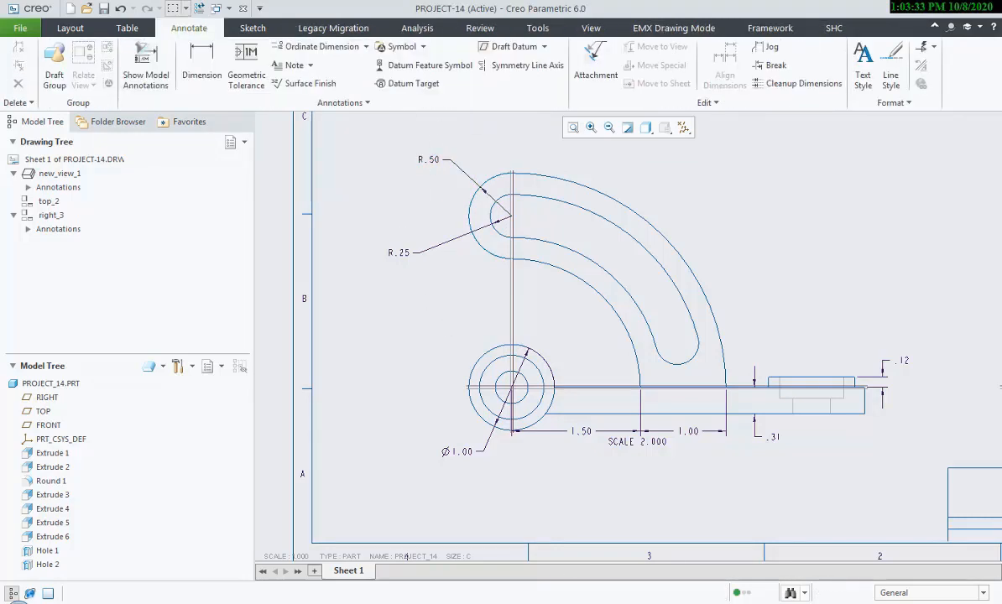
Check the hub's hole callout in Projects_1.pdf and add a diameter dimension to the hub's innermost circle, with the text at its upper left.
key(alt+Tab)
key(alt+Tab)
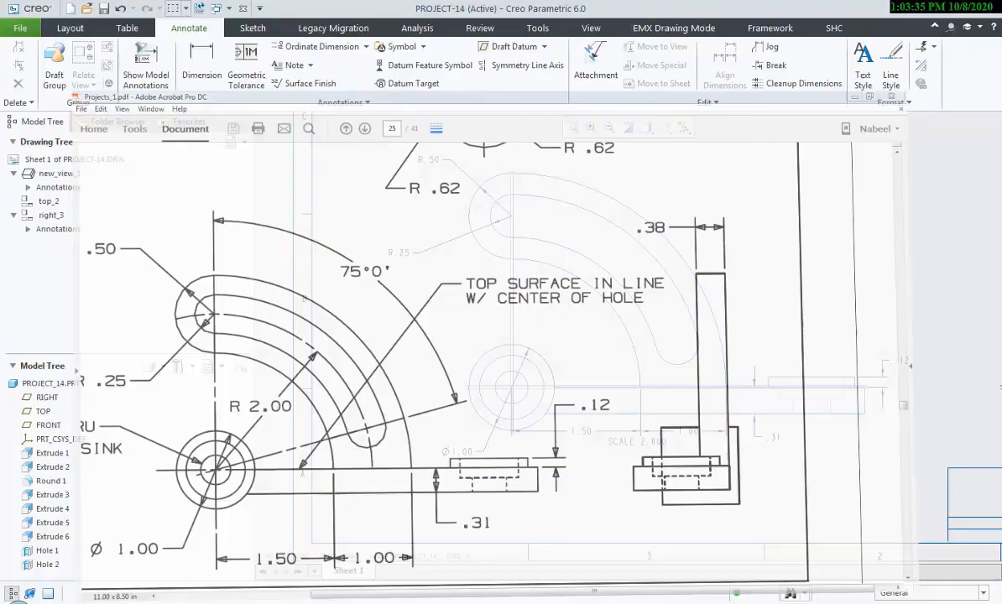
key(alt+Tab)
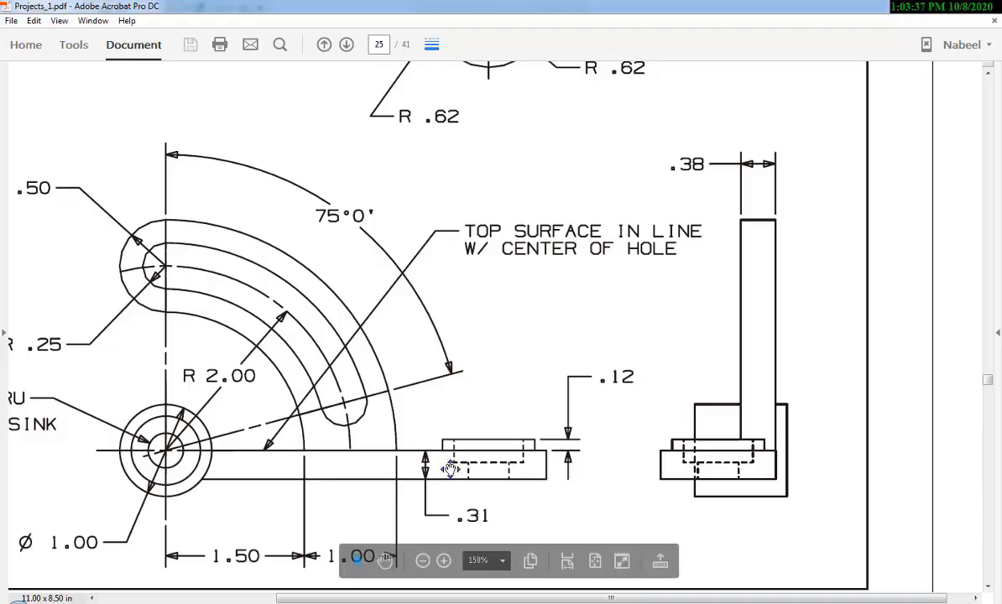
scroll(444, 466, left, 5)
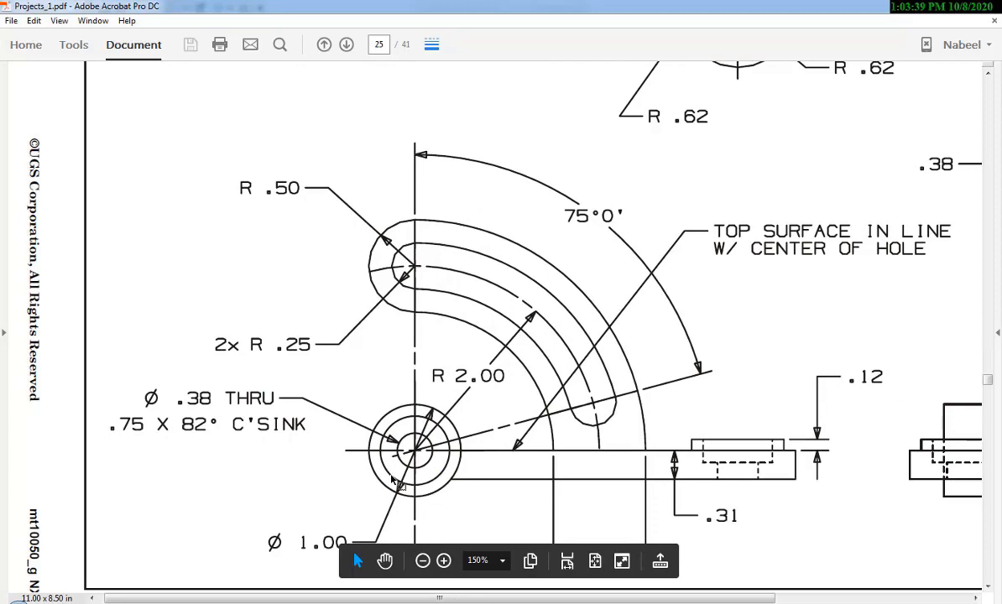
key(alt+Tab)
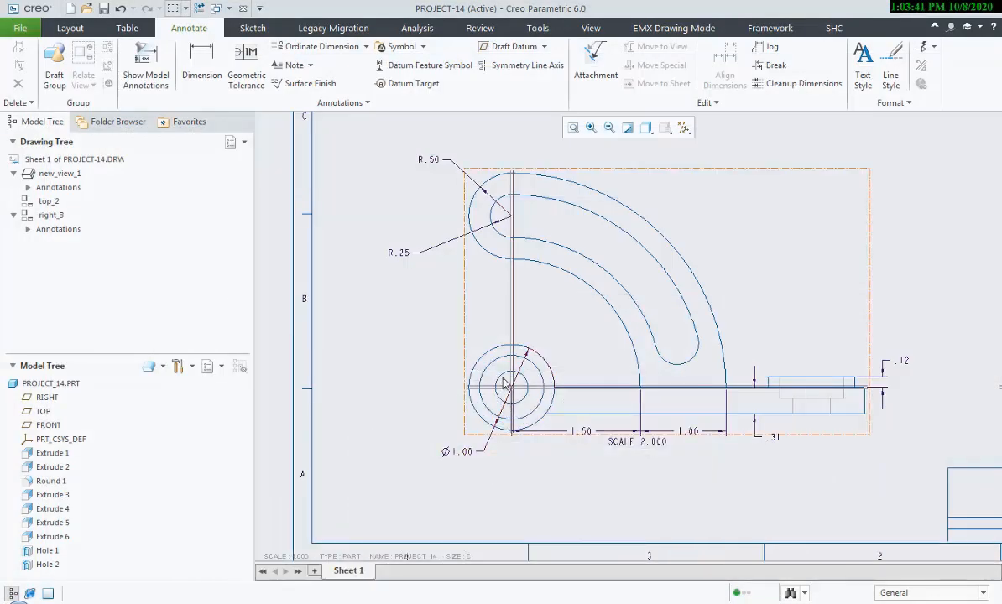
click(246, 67)
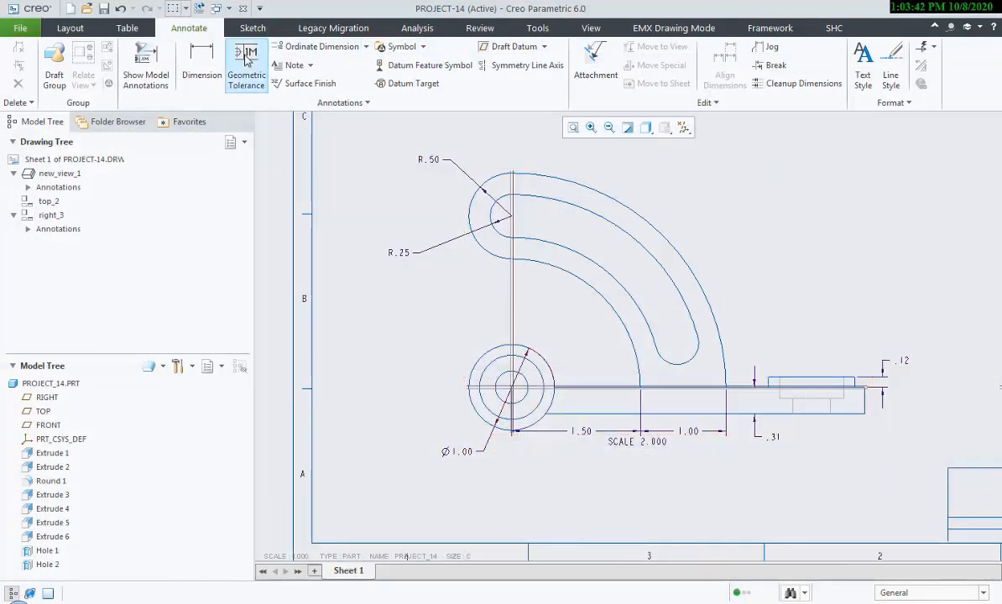
click(502, 382)
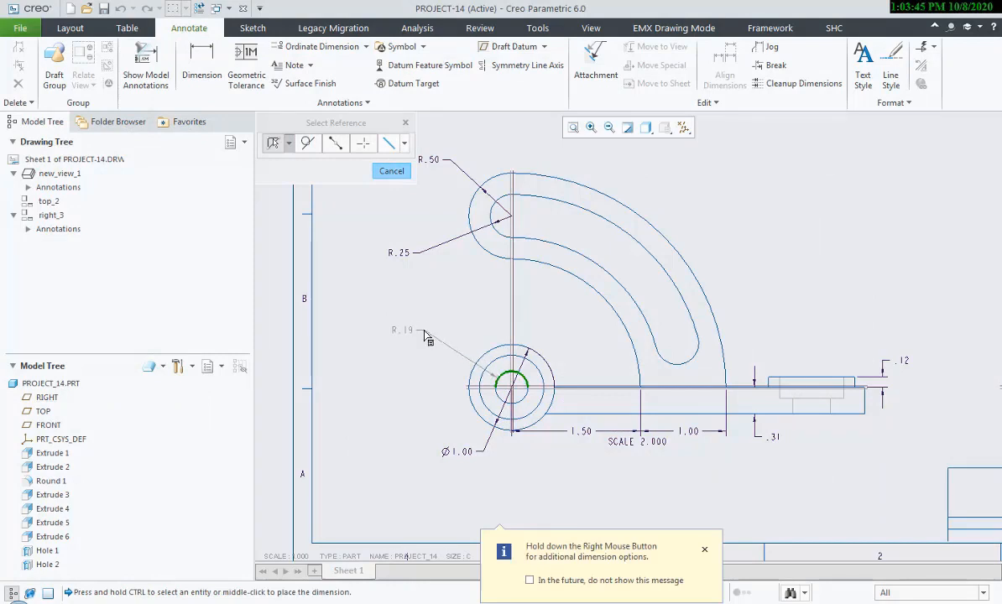
right_click(426, 336)
click(448, 337)
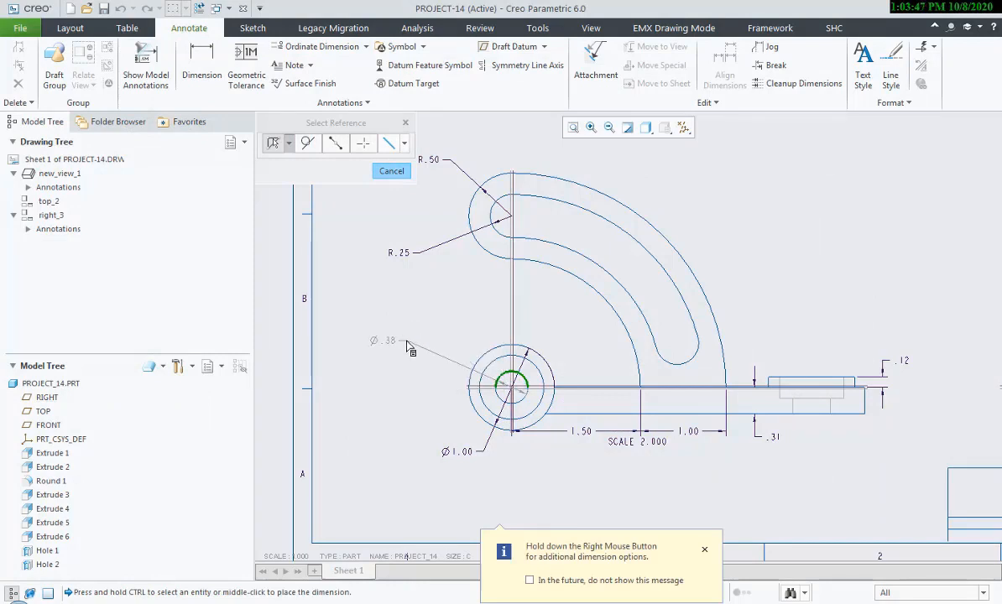
middle_click(409, 348)
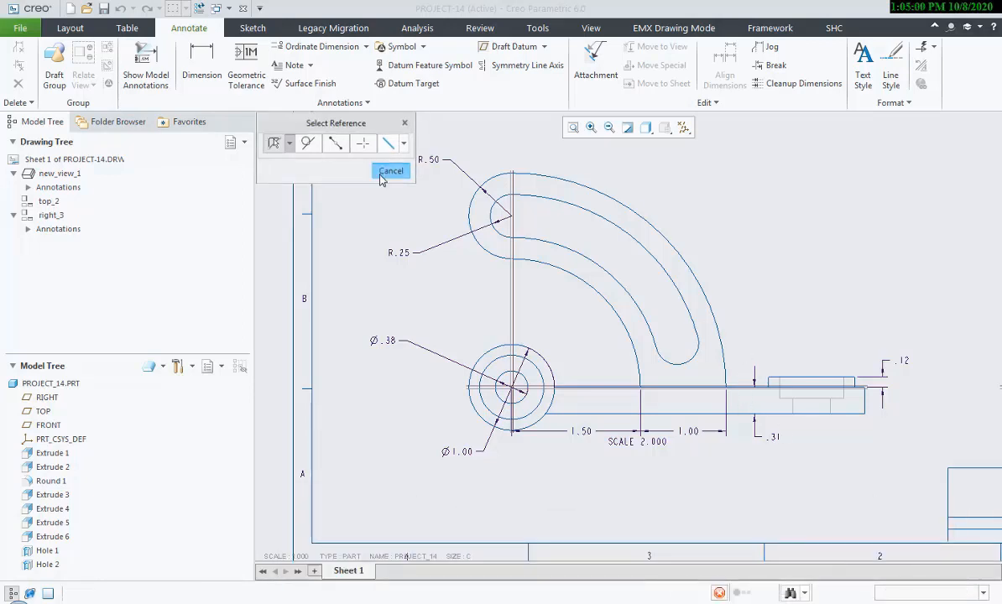
click(391, 171)
List the front view's axes for display as model annotations and check the centrelines in Projects_1.pdf.
click(506, 232)
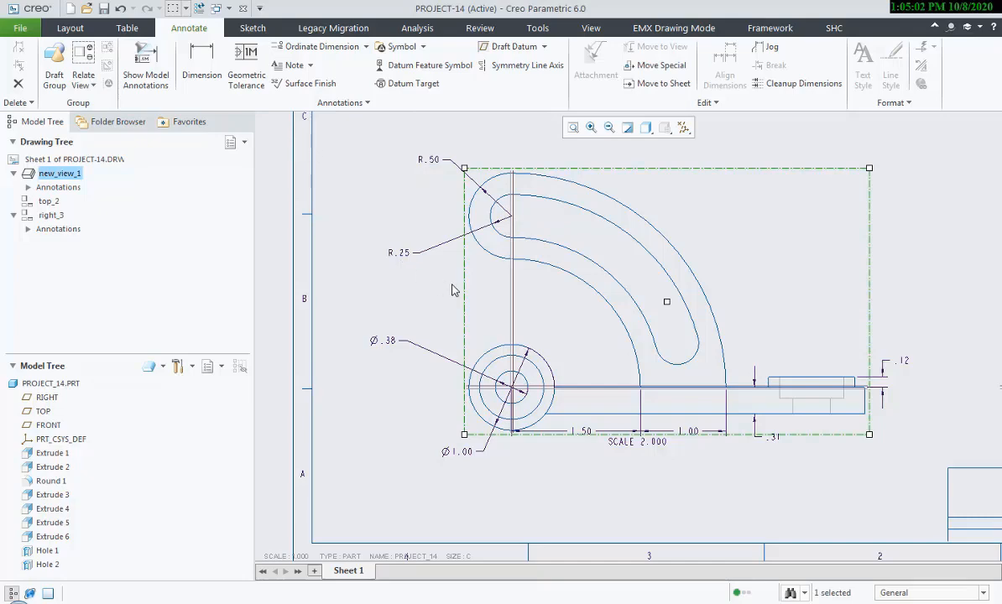
double_click(495, 217)
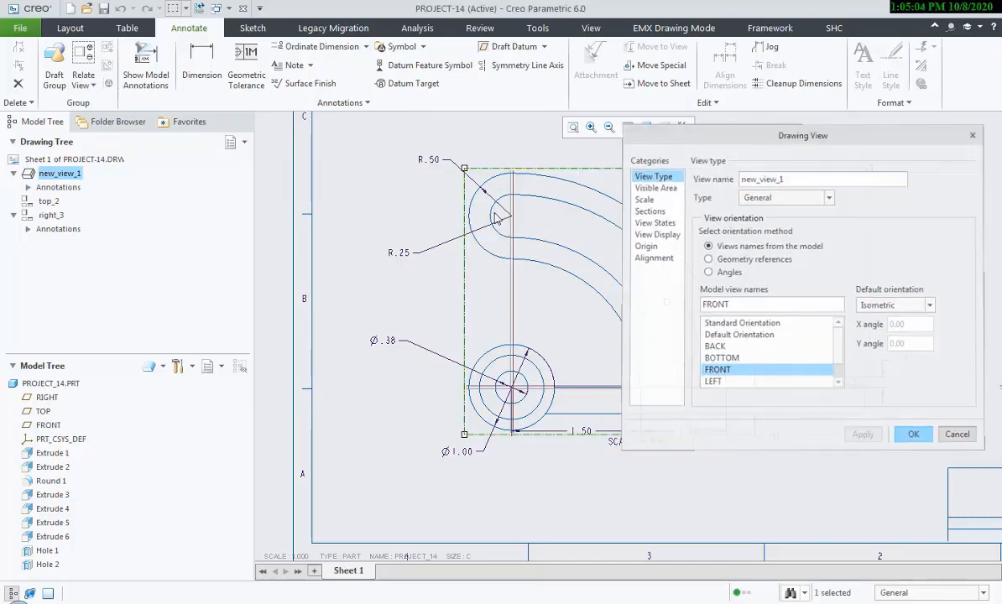
key(Escape)
click(146, 63)
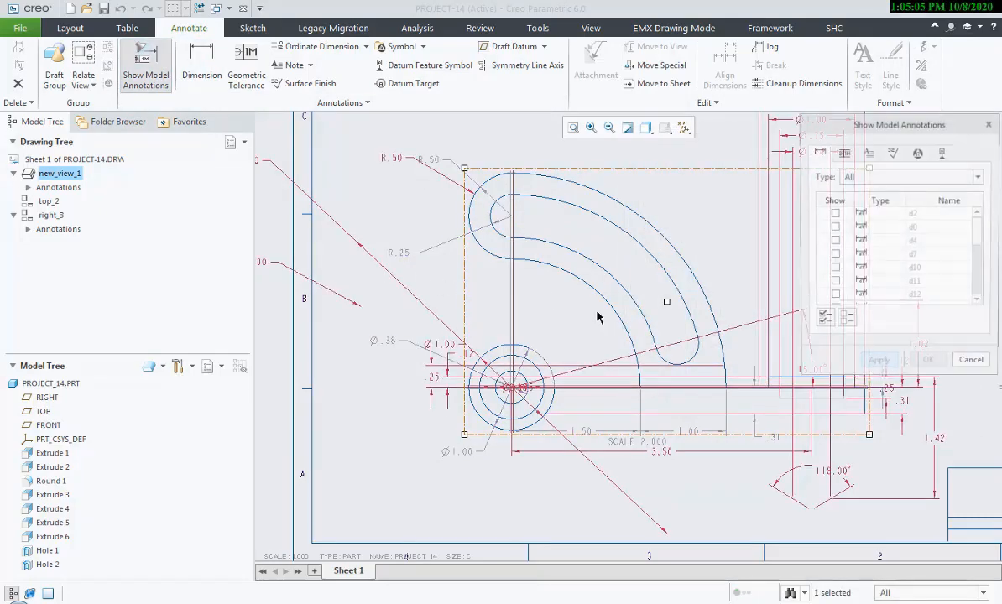
click(945, 156)
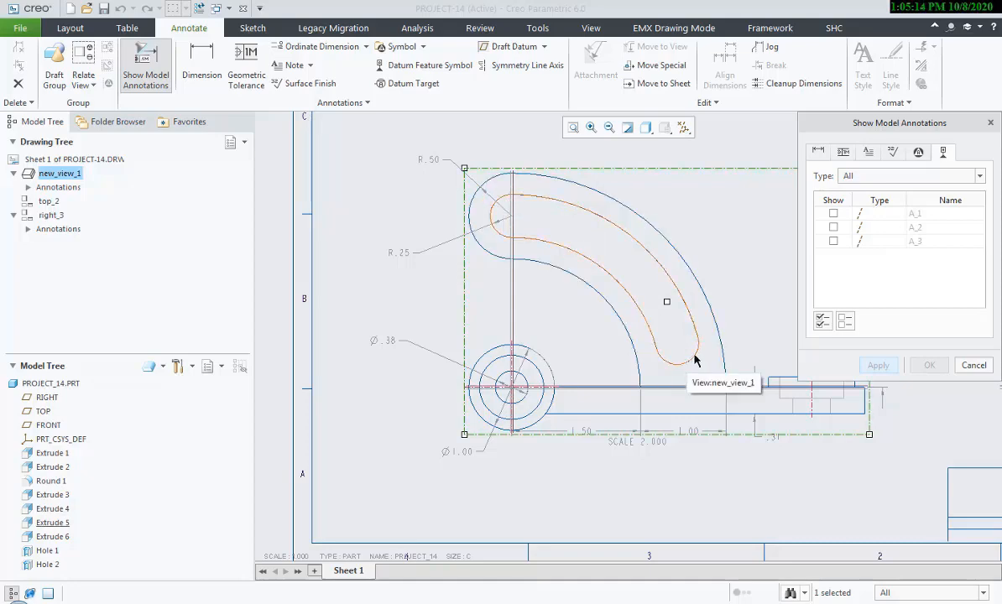
key(alt+Tab)
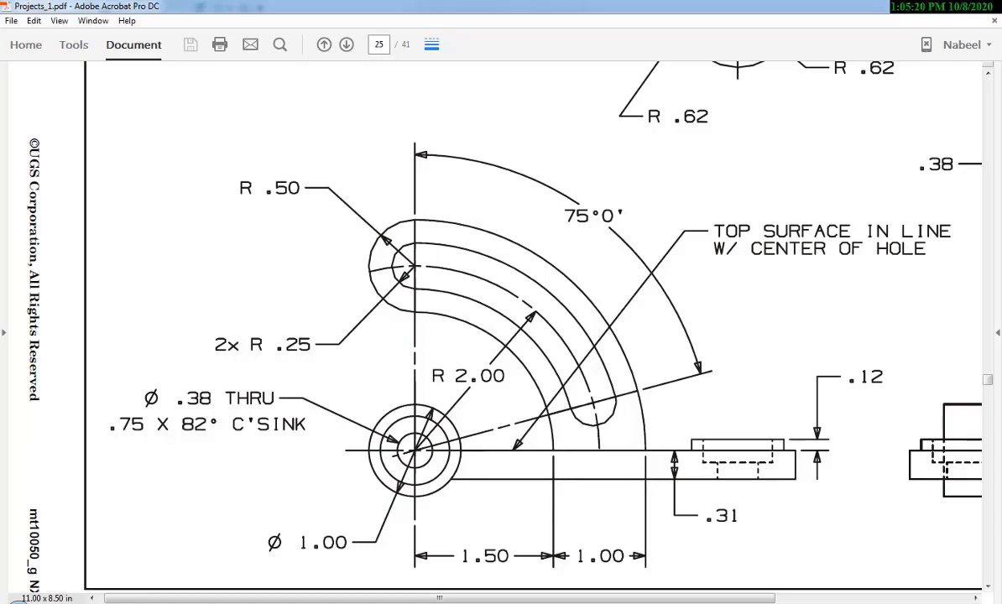
key(alt+Tab)
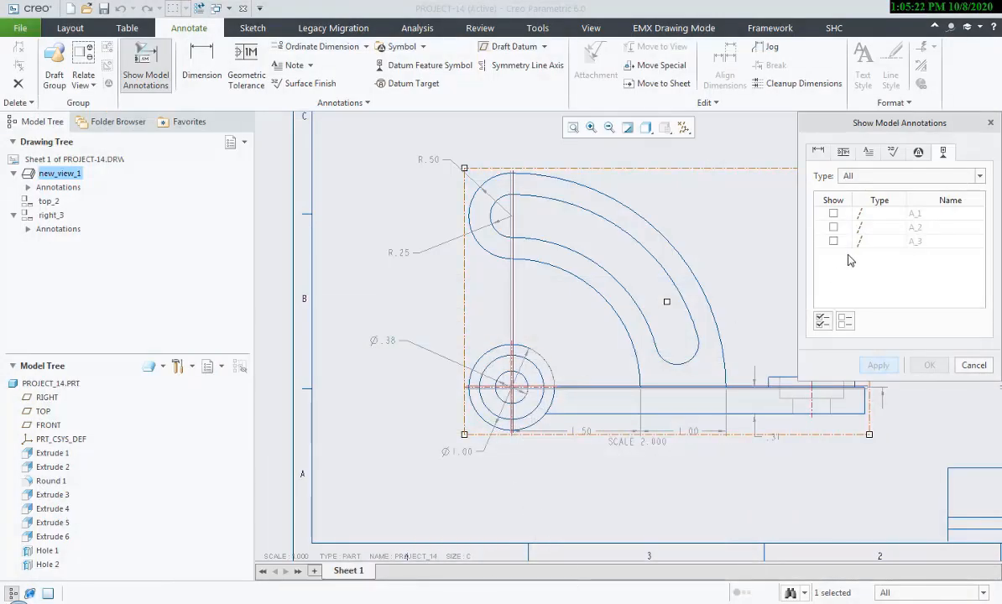
Show the hub's axis A_2 as a centreline in the front view, leaving the other axes unselected.
scroll(543, 368, up, 6)
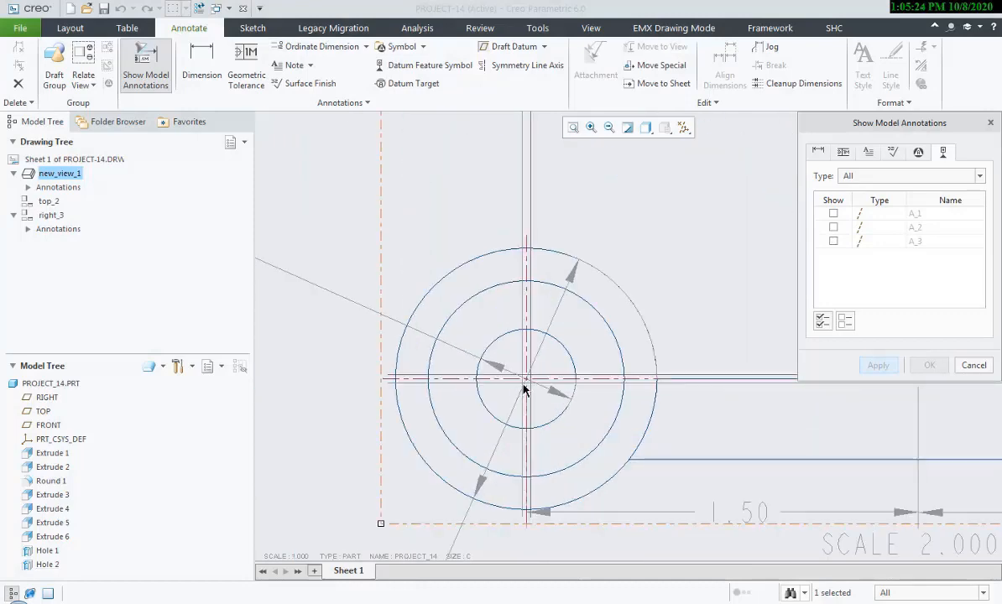
click(533, 405)
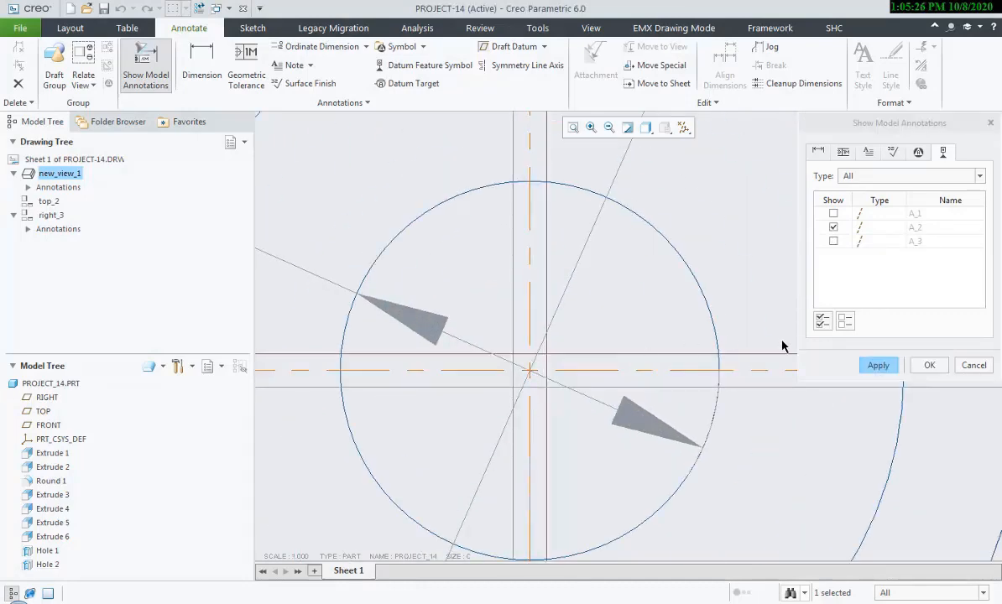
click(878, 365)
scroll(597, 373, down, 5)
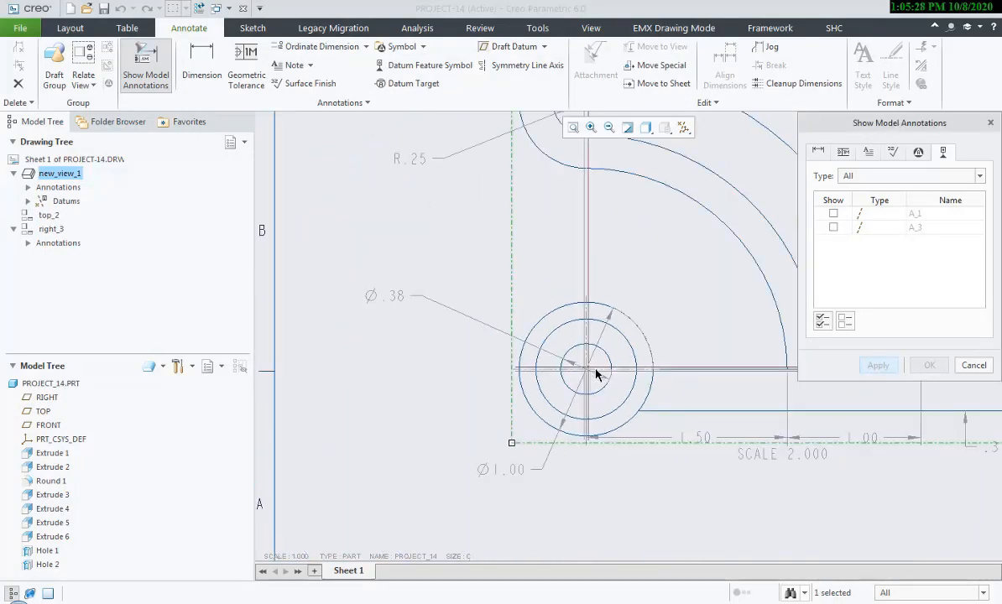
scroll(576, 424, up, 6)
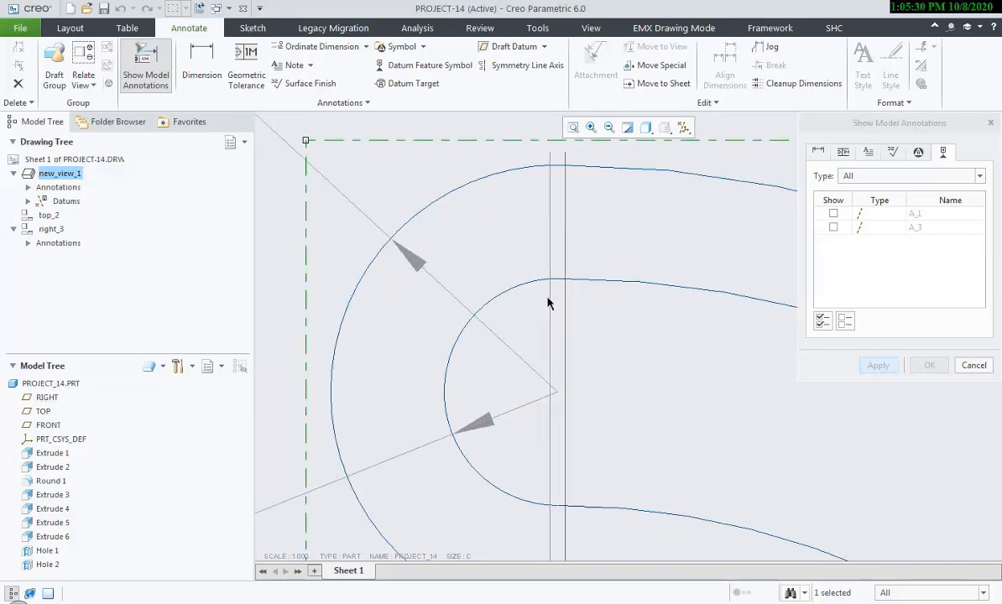
scroll(610, 396, down, 5)
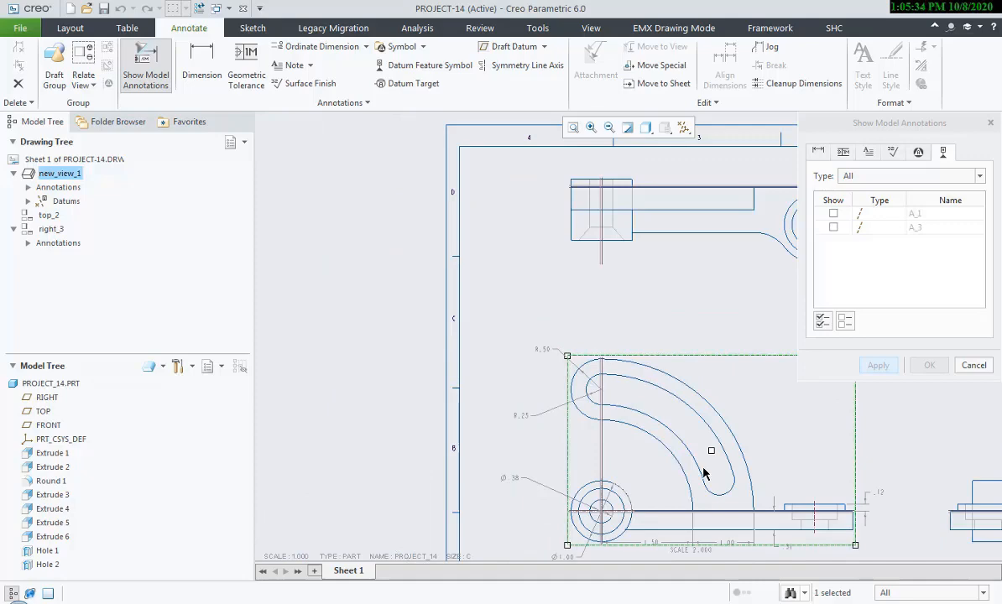
middle_drag(704, 474, 659, 411)
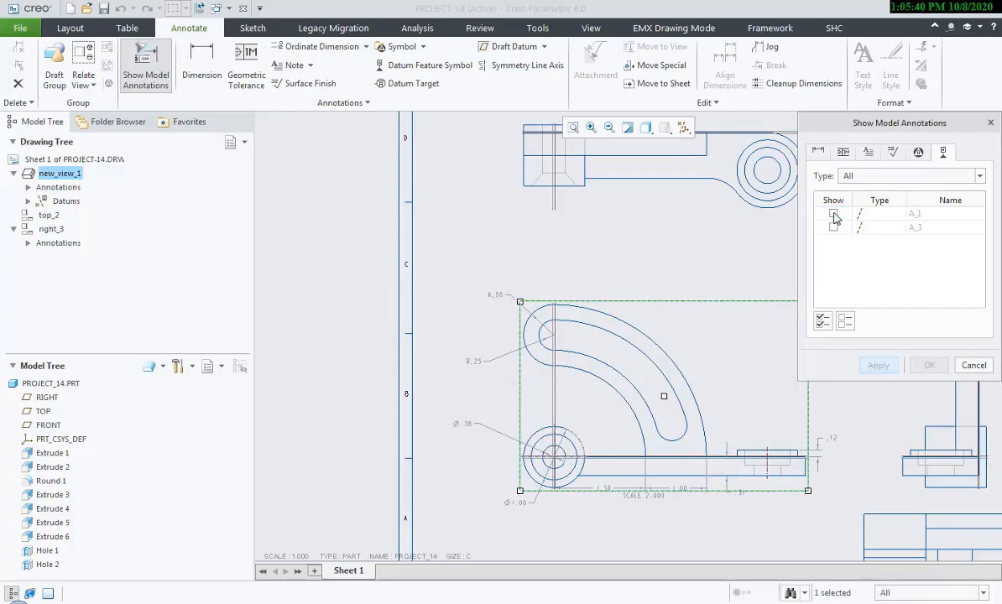
click(968, 366)
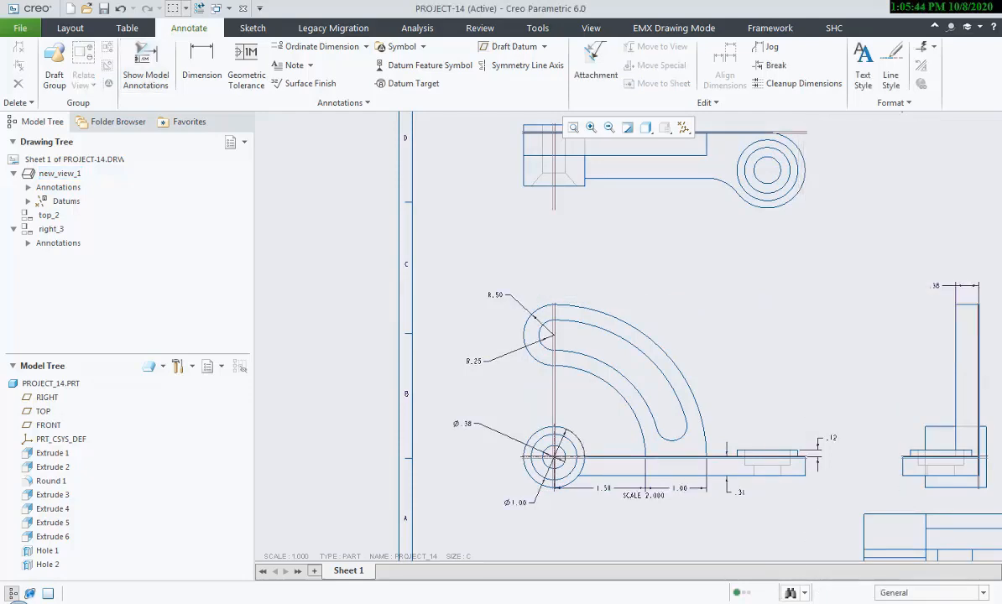
click(931, 567)
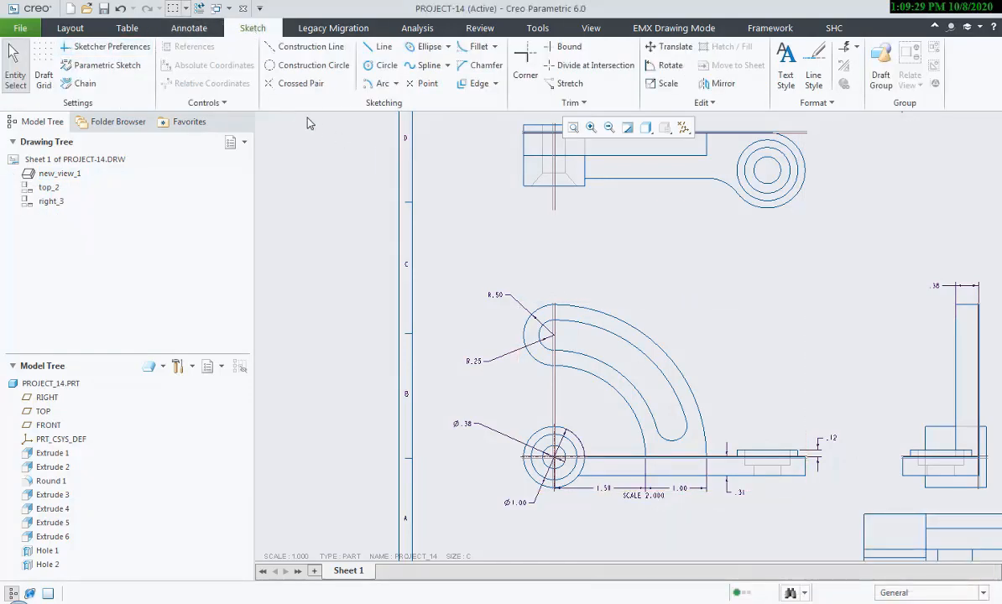
scroll(403, 202, down, 3)
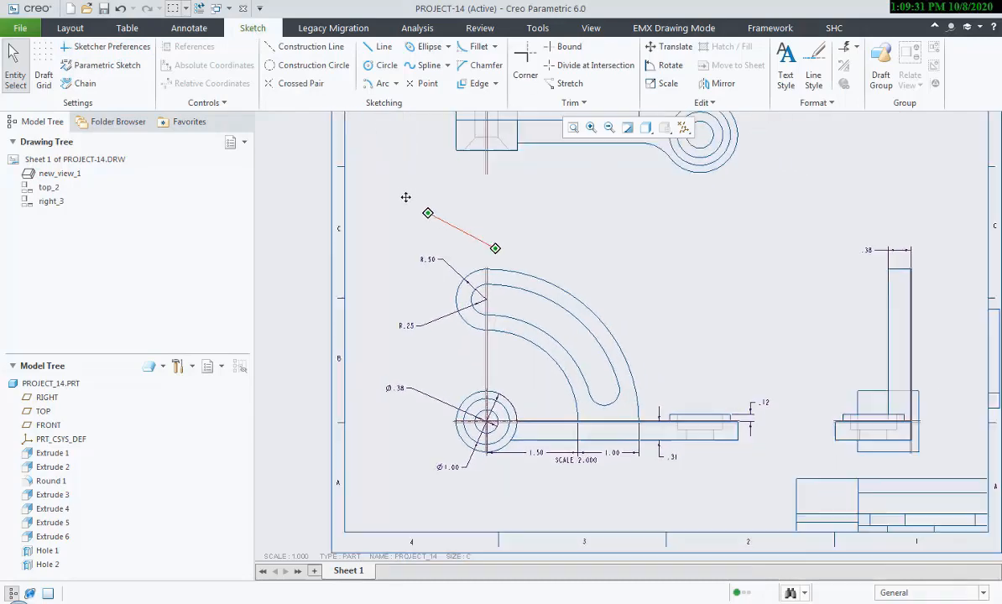
scroll(394, 210, up, 1)
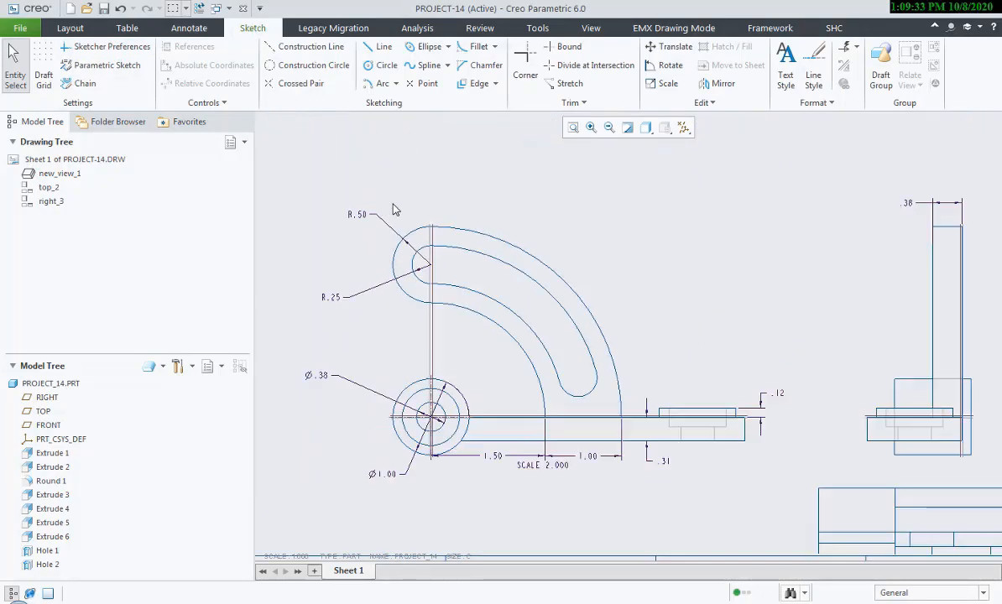
scroll(444, 216, up, 2)
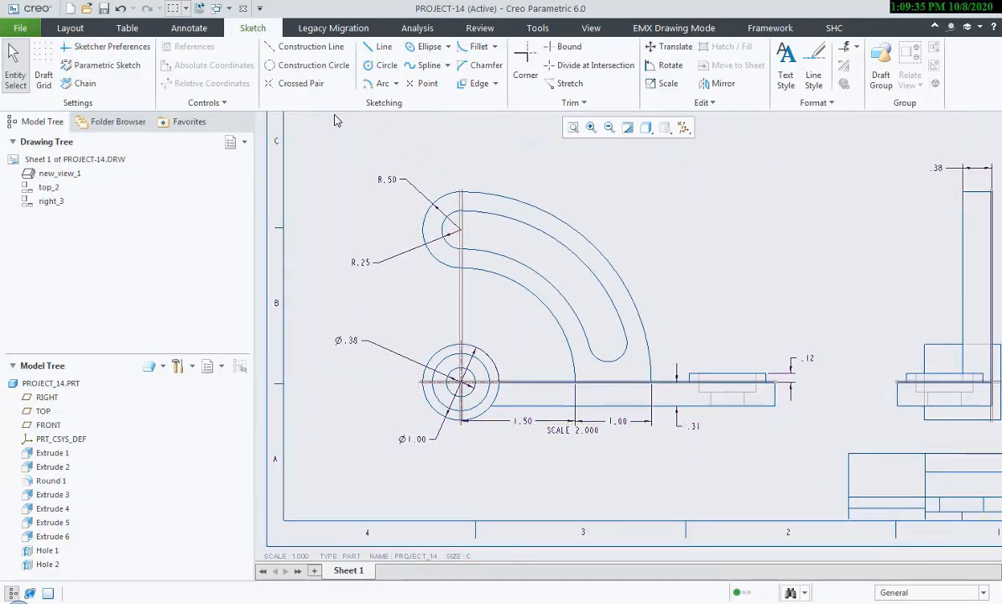
click(396, 83)
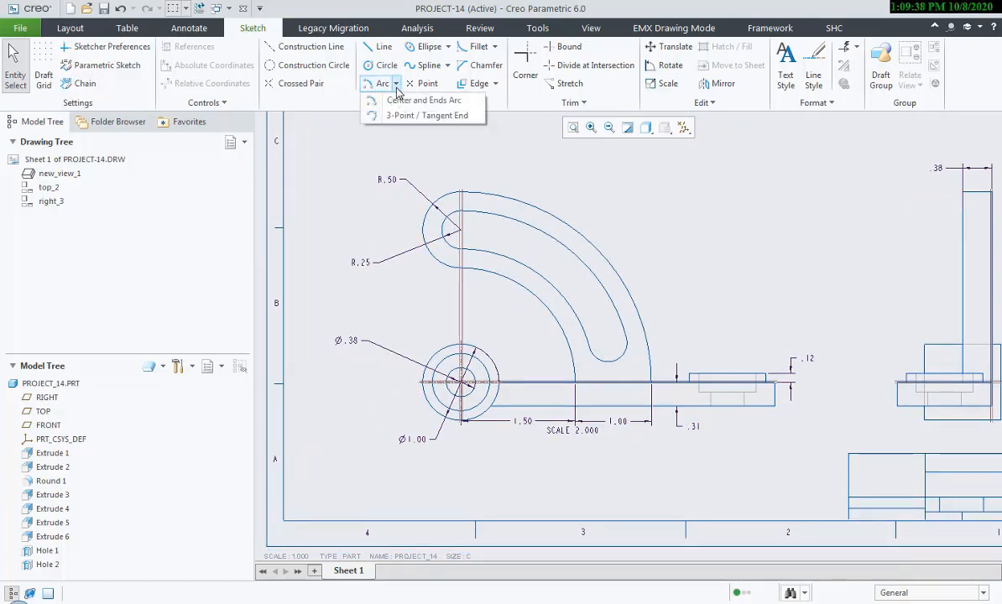
Draw a line from the hub's centre through the centre of the slot's lower end arc, past the outer arc, using both arcs as snapping references.
click(379, 48)
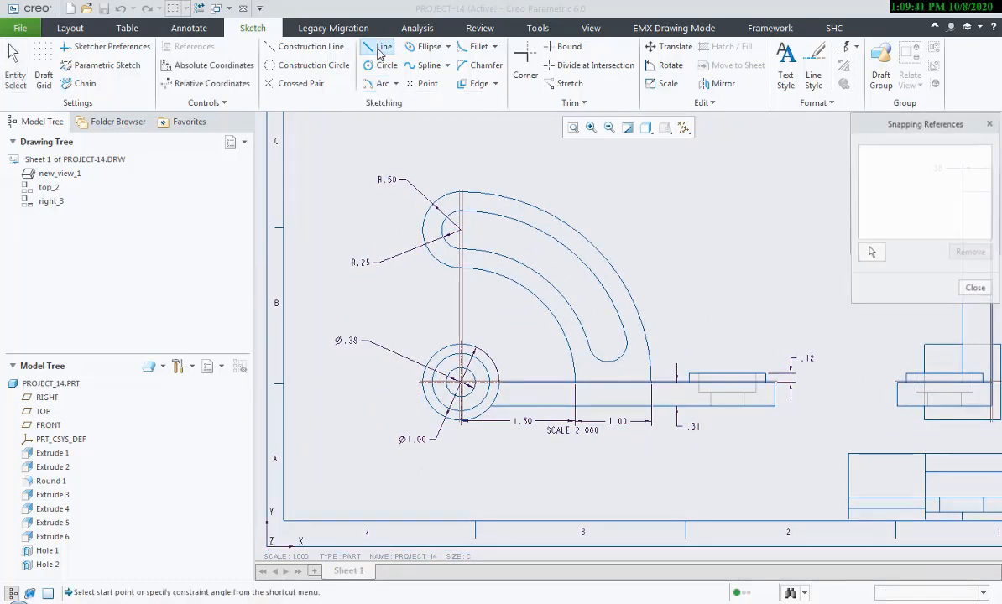
click(872, 255)
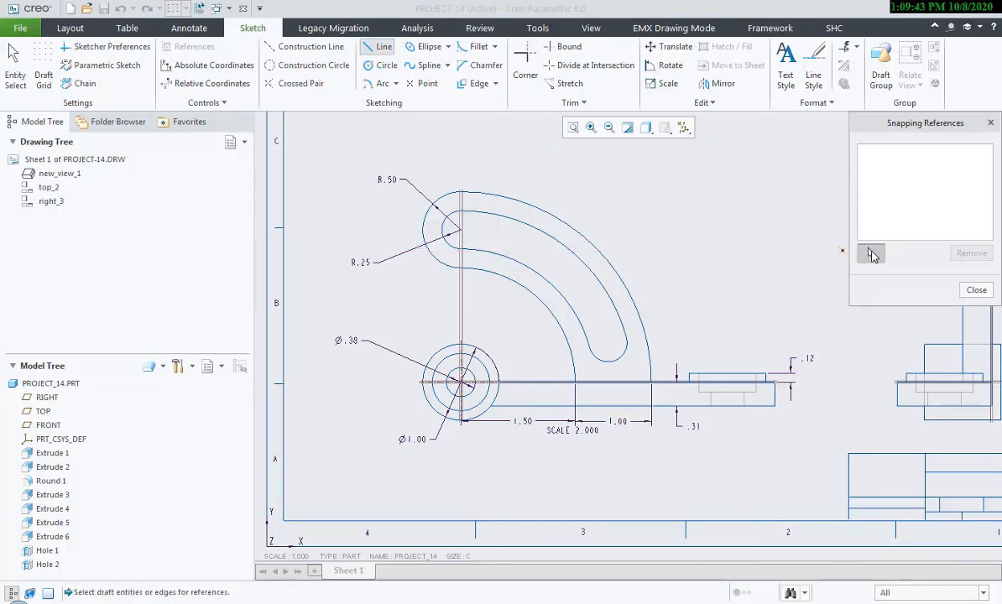
click(498, 378)
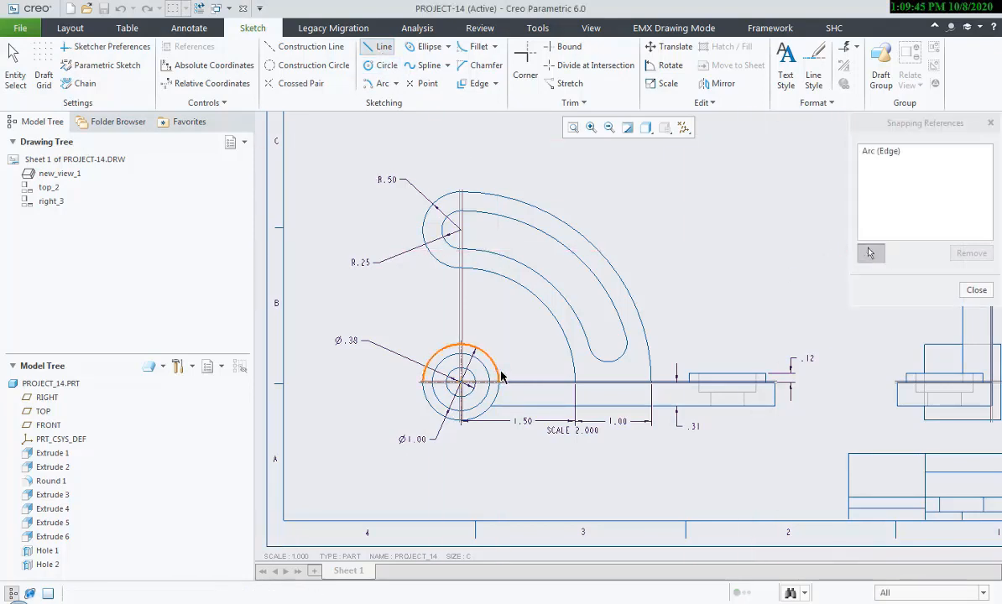
click(610, 366)
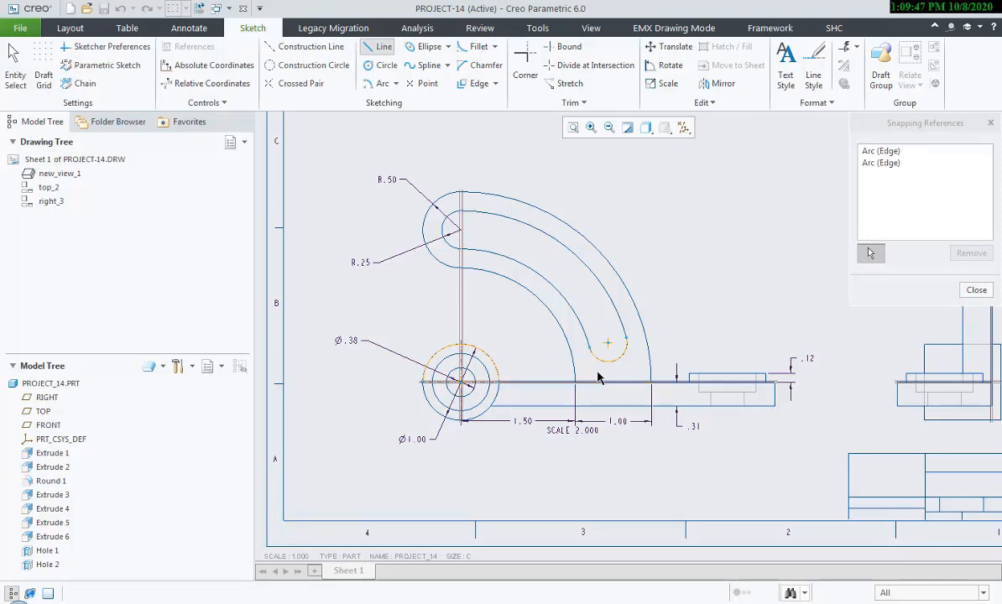
middle_click(657, 315)
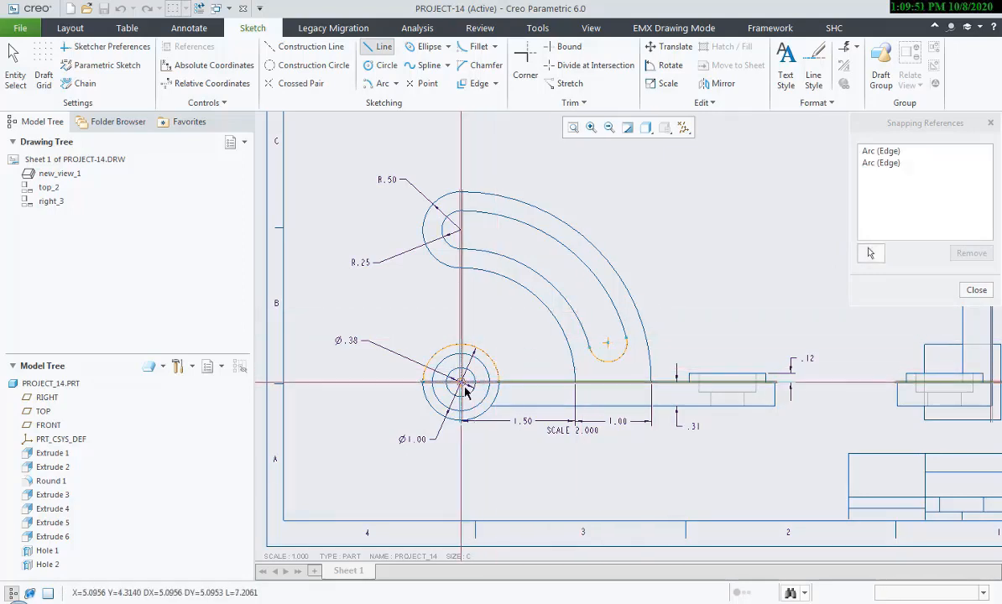
click(462, 385)
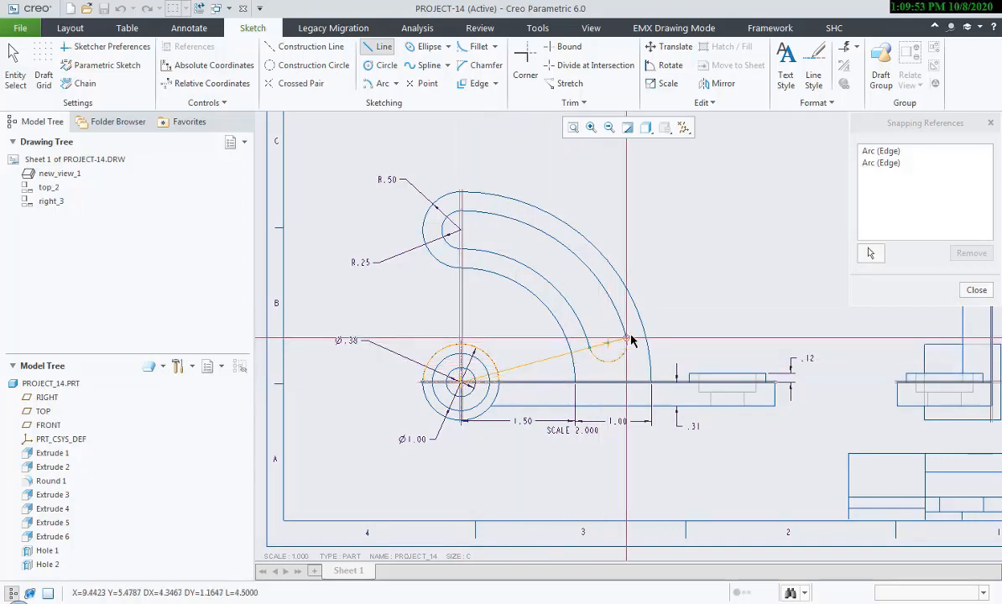
click(694, 319)
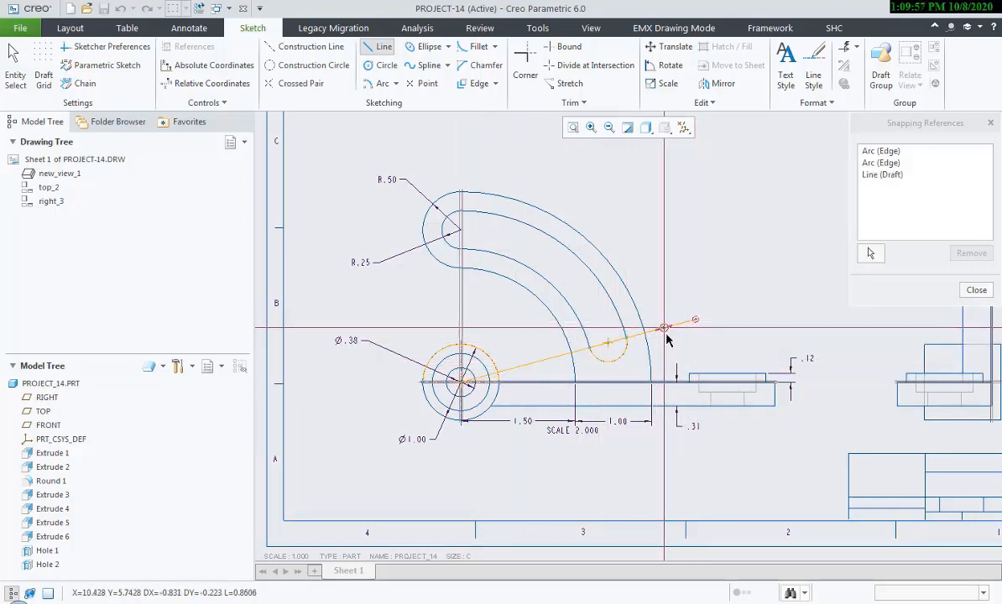
middle_click(667, 339)
Check the reference in Projects_1.pdf and draw a vertical line about 5.89 long from the hub's centre to above the upper end arc.
key(alt+Tab)
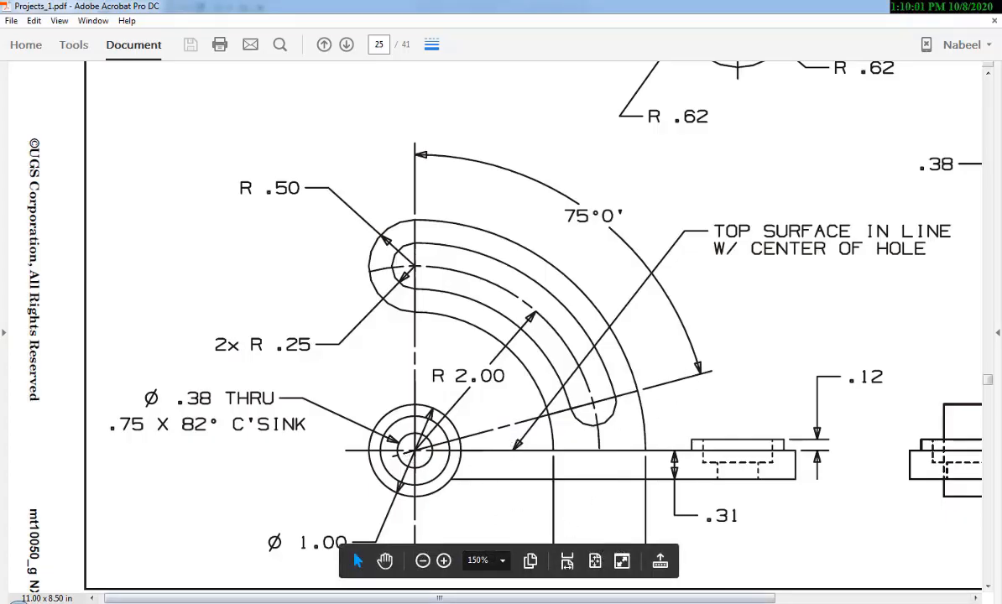
key(alt+Tab)
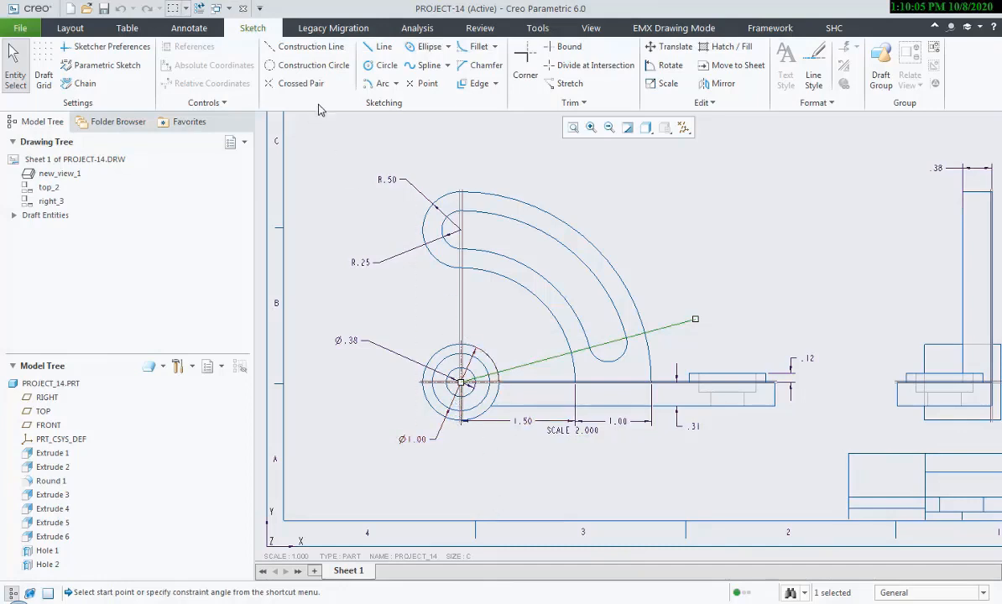
click(379, 47)
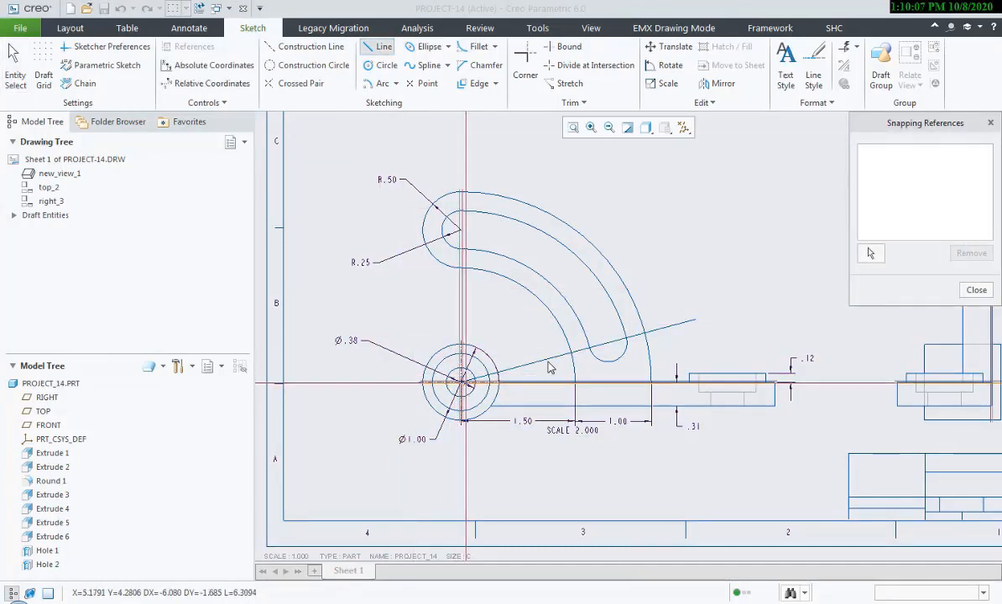
click(869, 252)
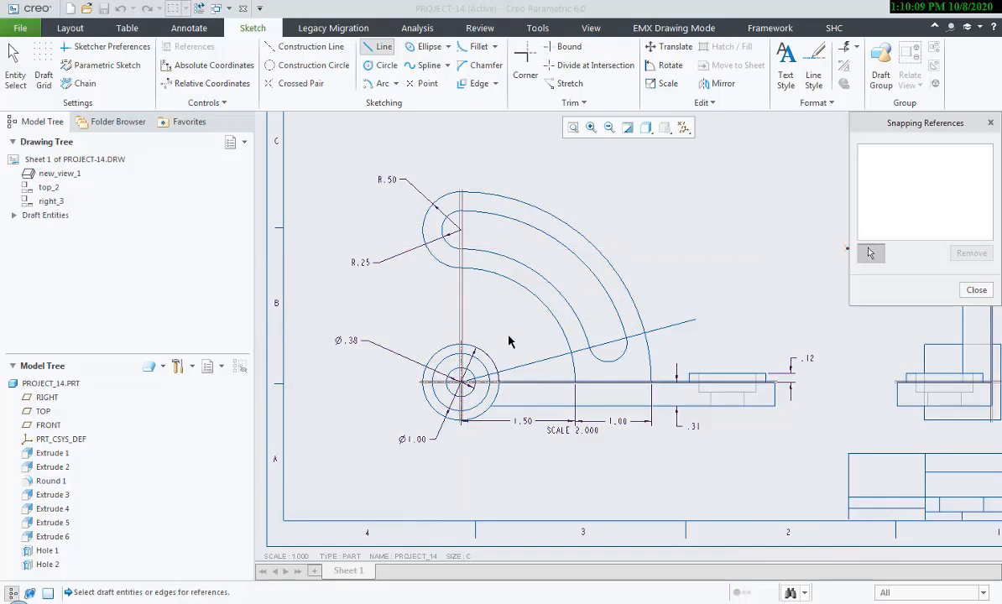
click(444, 353)
click(445, 198)
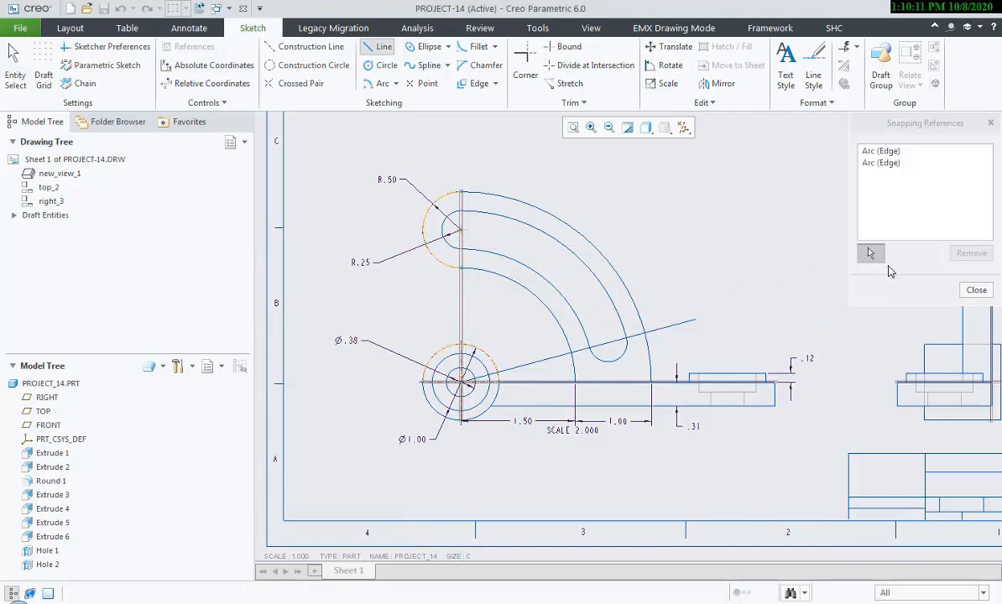
click(462, 382)
click(462, 159)
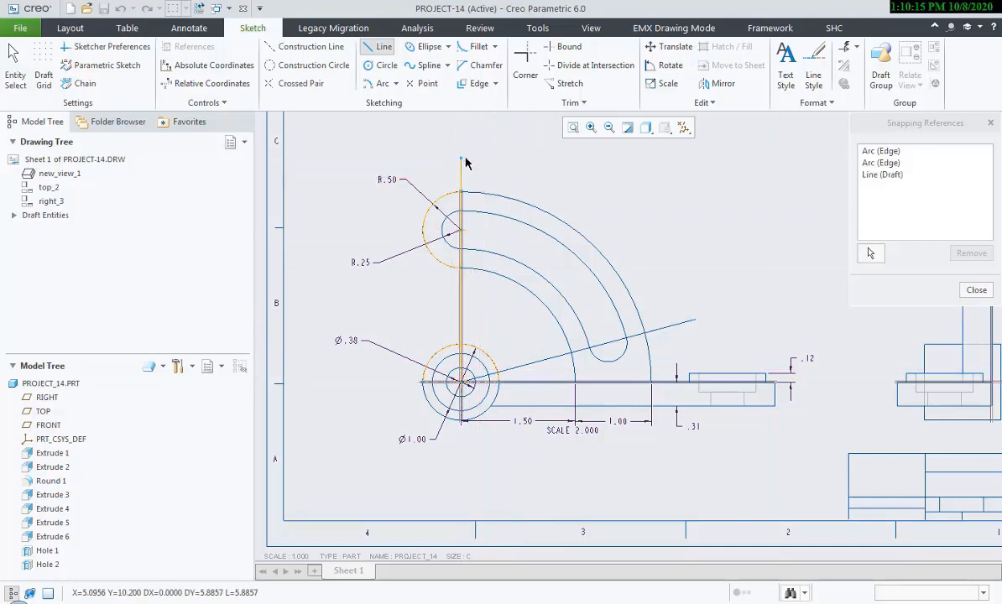
click(972, 291)
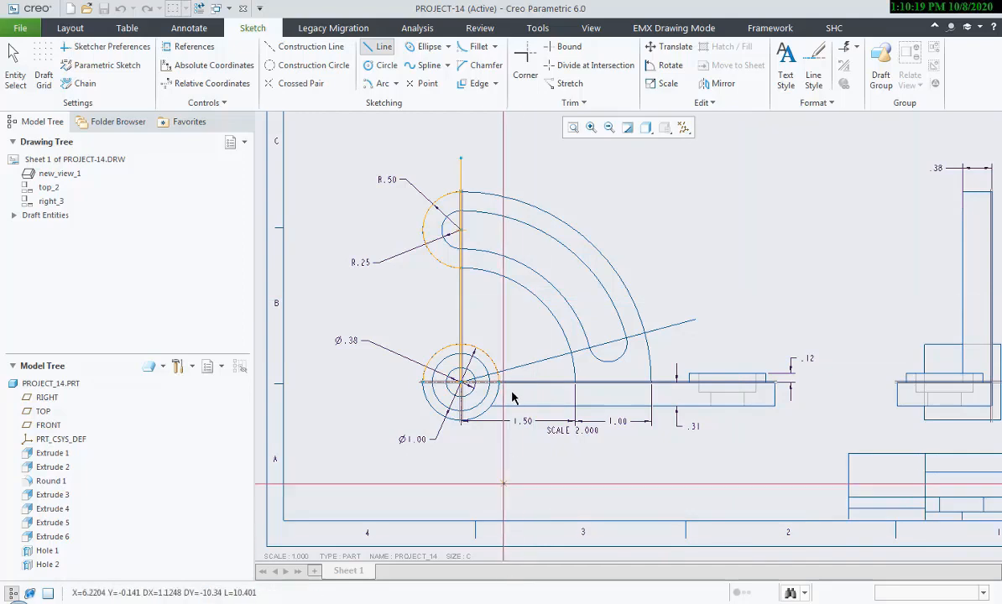
Start the Arc tool and add the slot's lower end arc as a snapping reference.
click(373, 84)
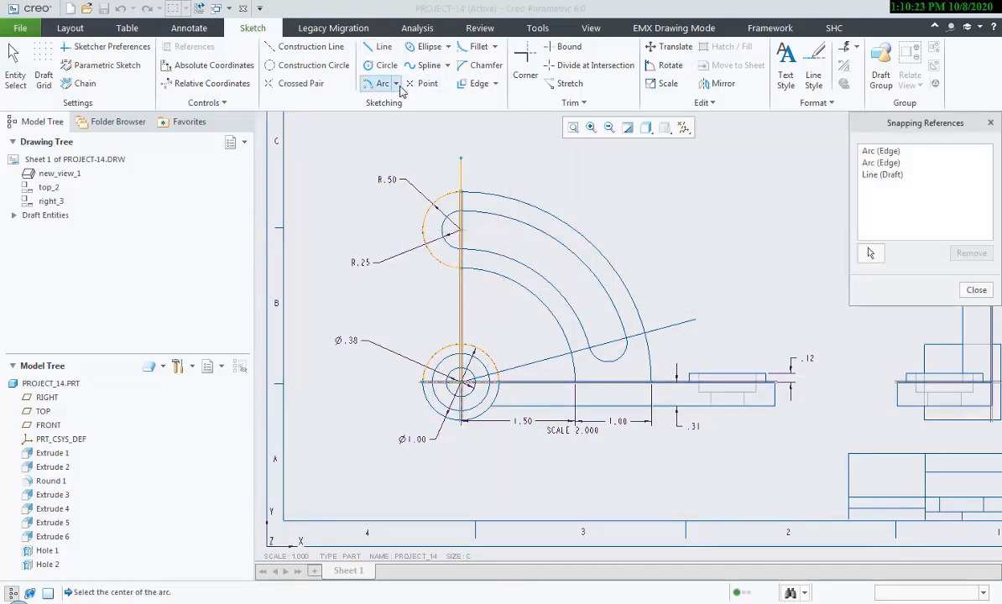
click(396, 85)
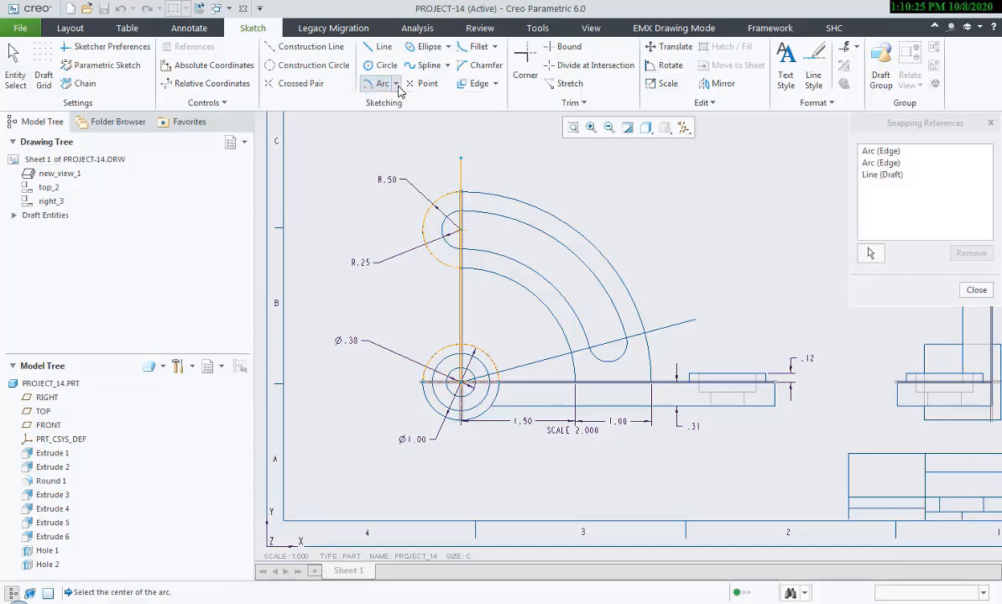
click(870, 253)
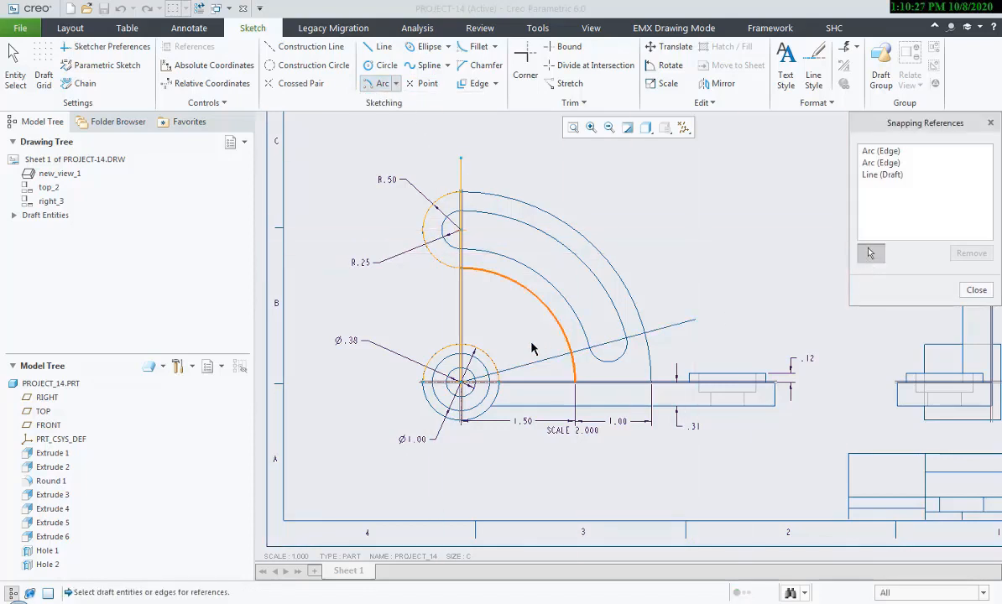
click(487, 351)
click(445, 199)
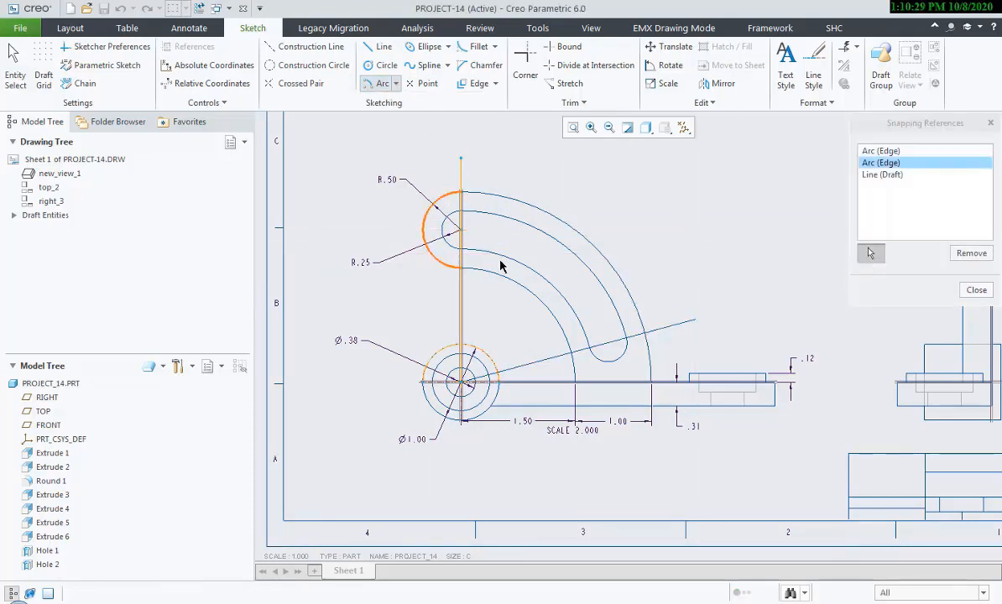
click(606, 362)
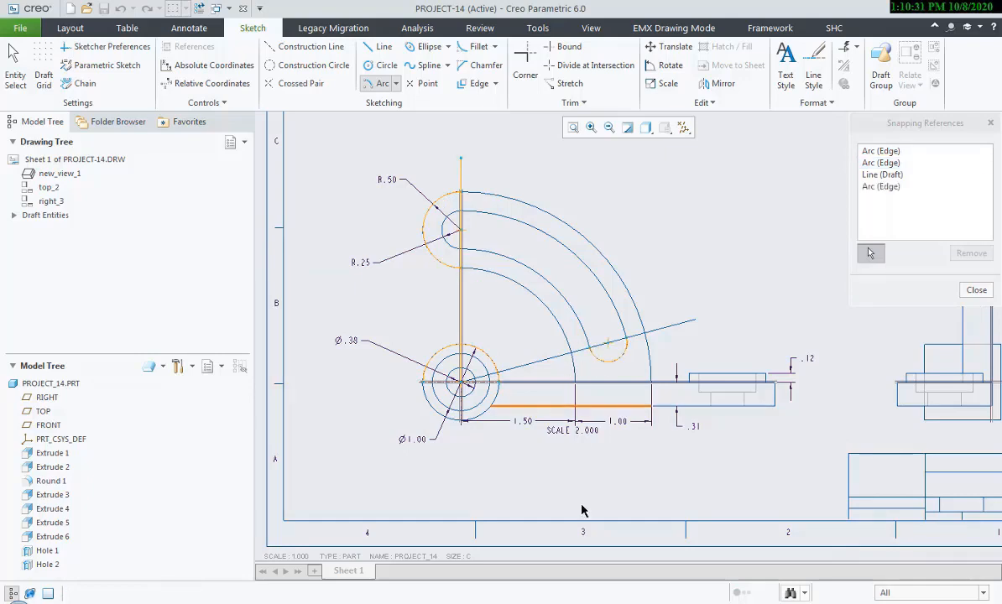
Check the reference drawing and draw an arc of radius about 4 around the hub's centre from the slot's lower end centre past its upper end.
click(582, 603)
key(alt+Tab)
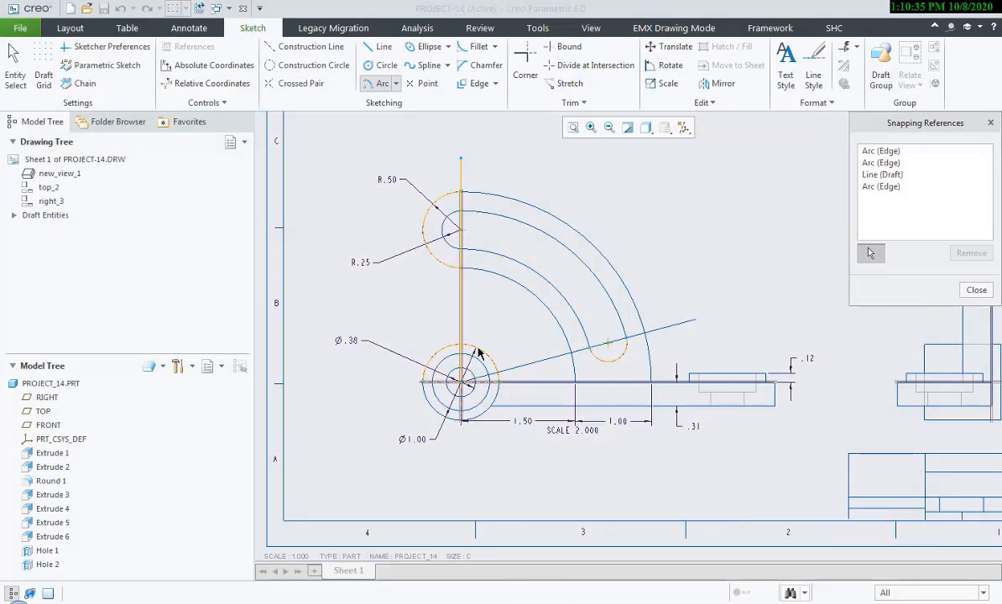
middle_click(765, 274)
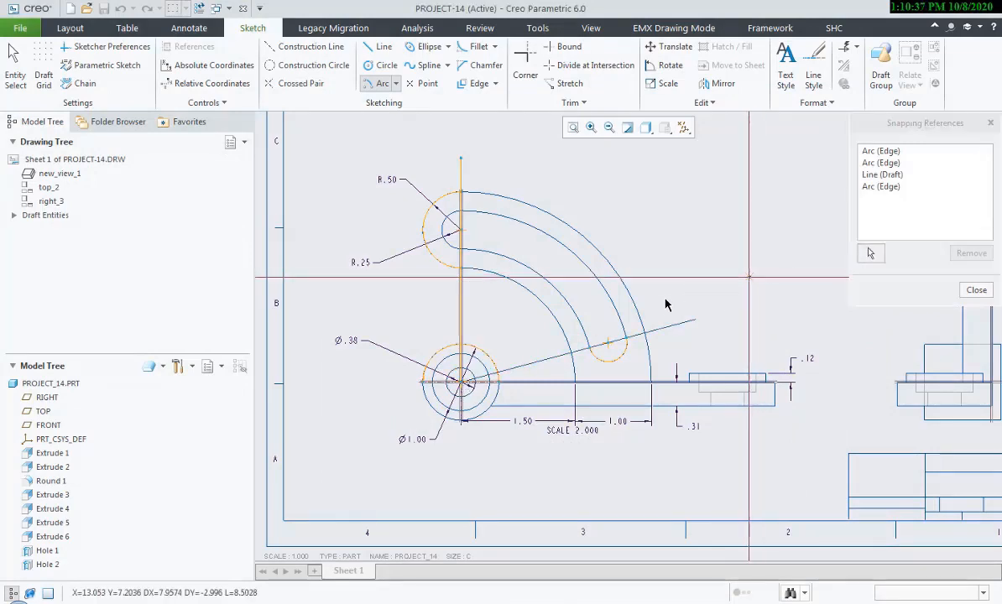
click(462, 385)
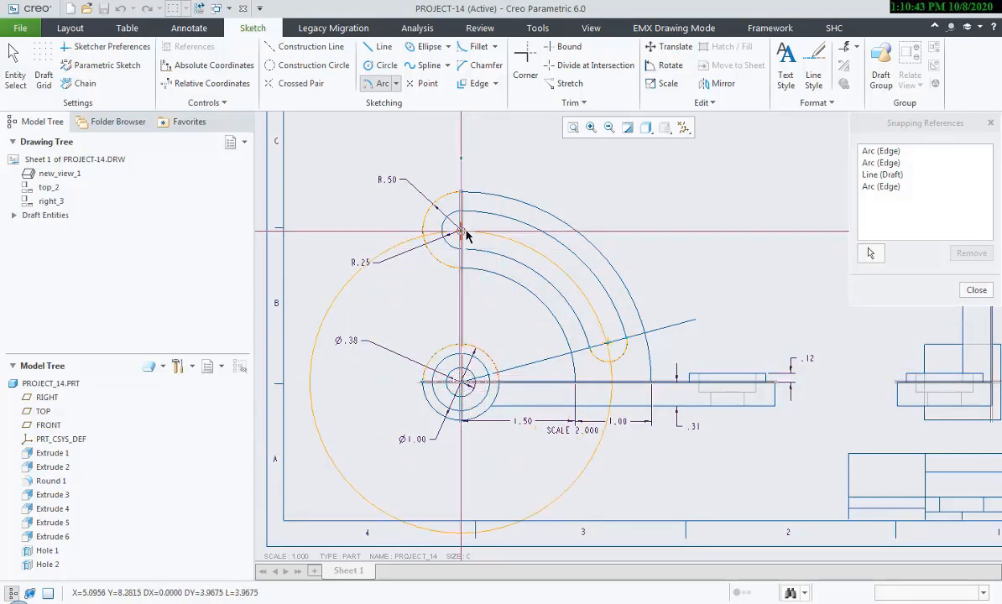
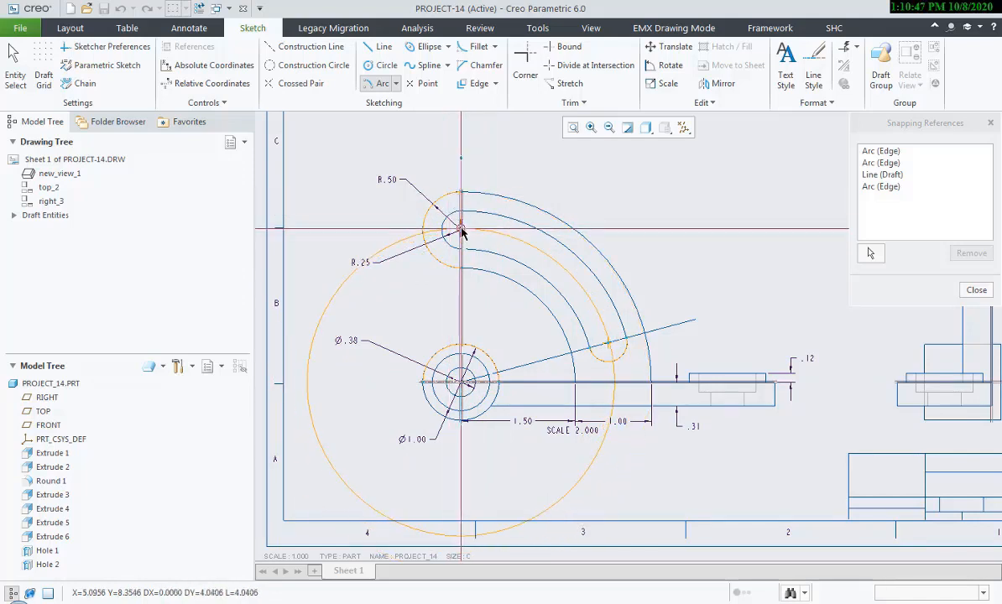
click(609, 345)
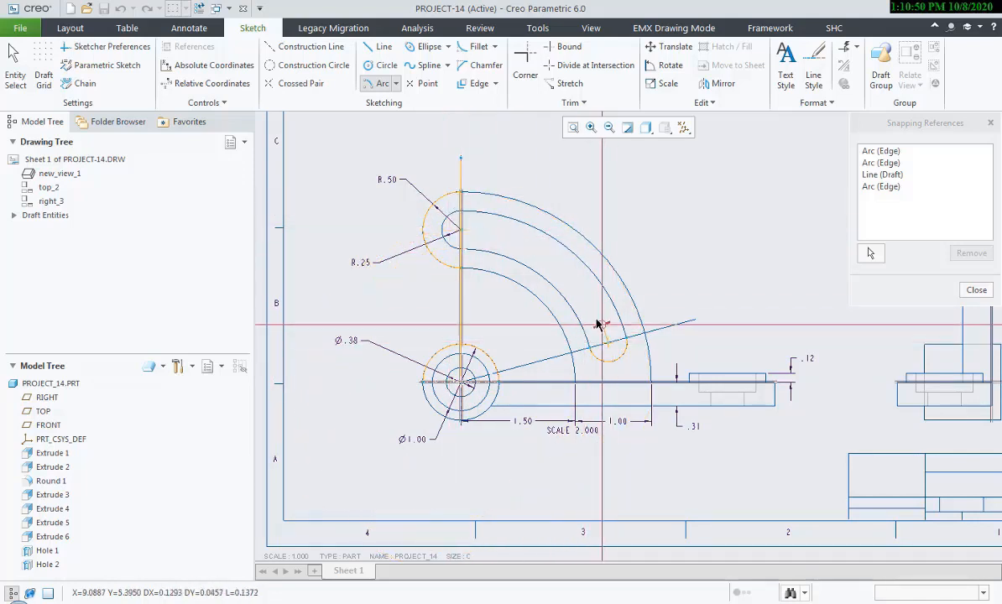
click(425, 232)
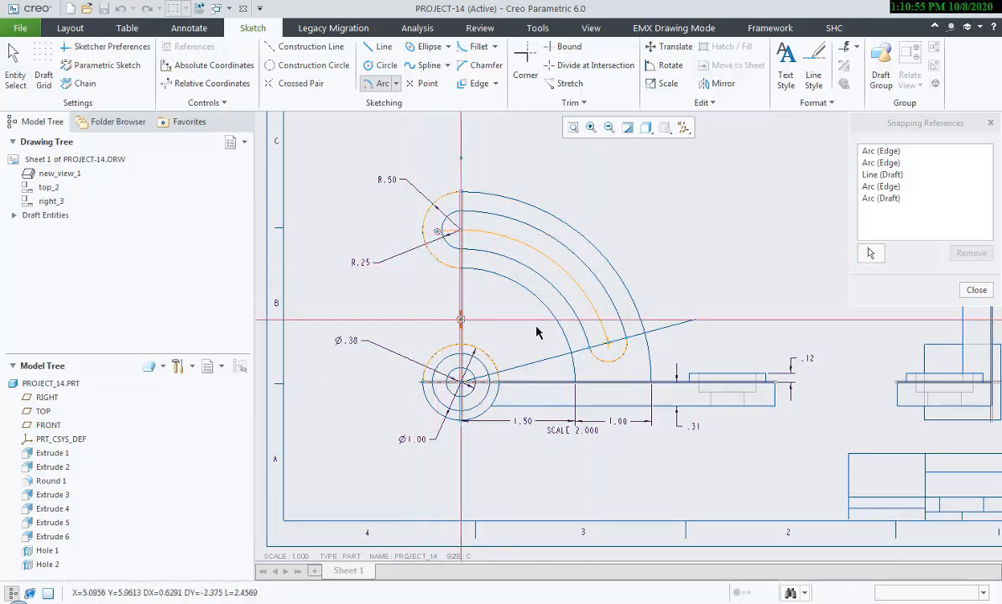
click(611, 345)
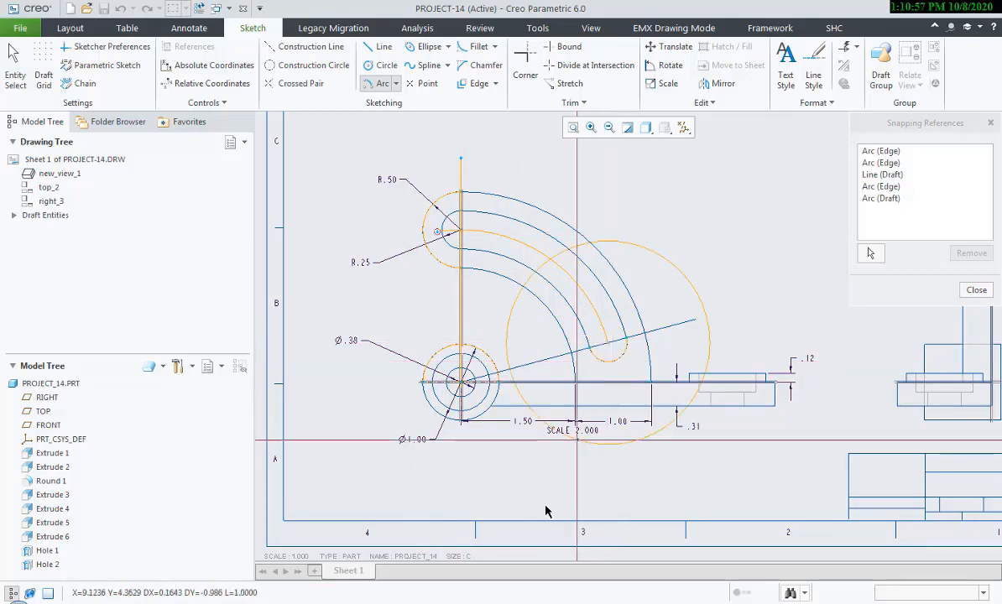
click(539, 602)
click(540, 601)
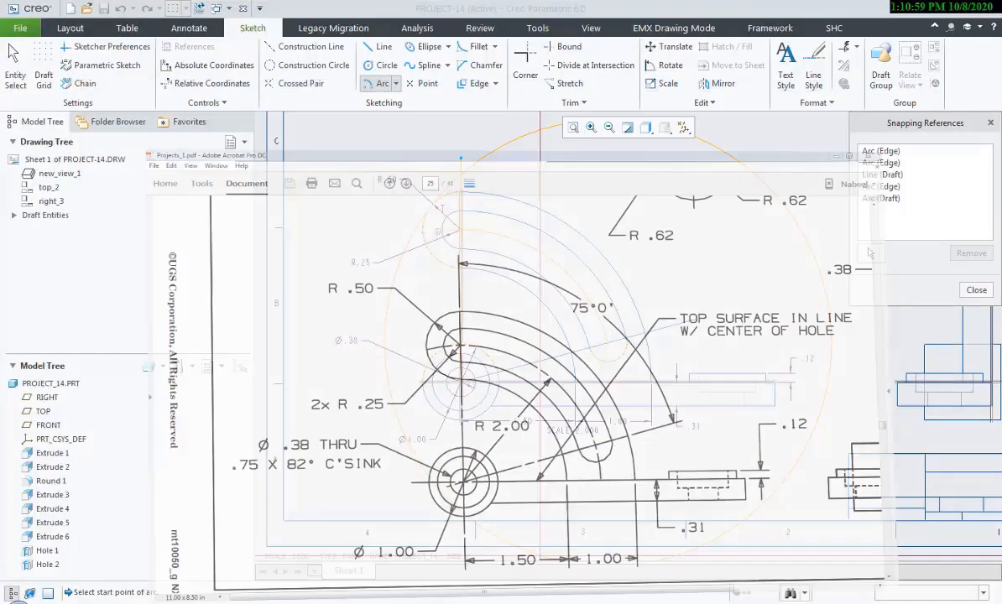
middle_click(615, 351)
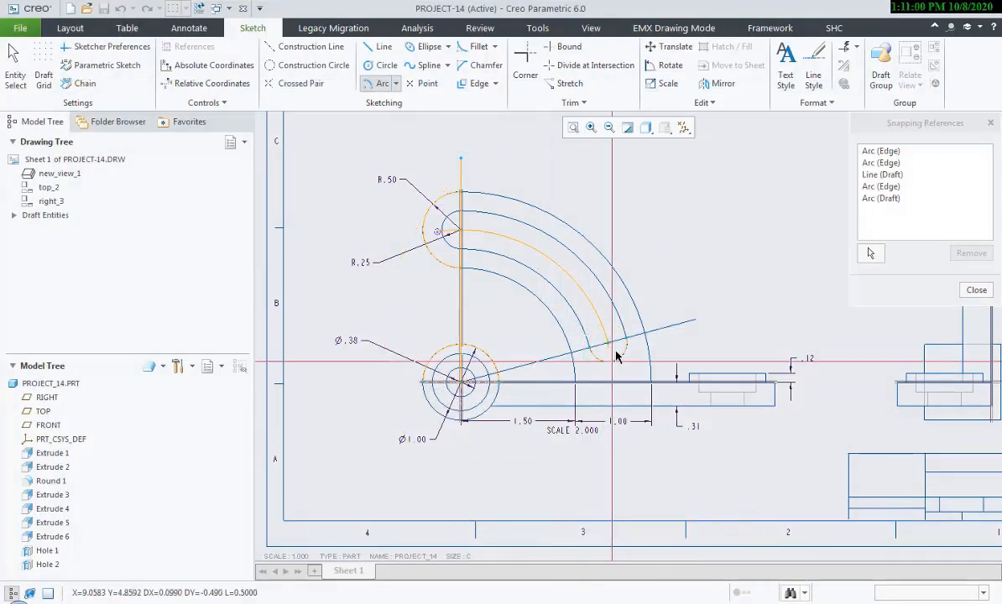
Draw a second arc around the hub's centre from the slot's lower end centre down to just below the horizontal bar's top edge.
click(463, 385)
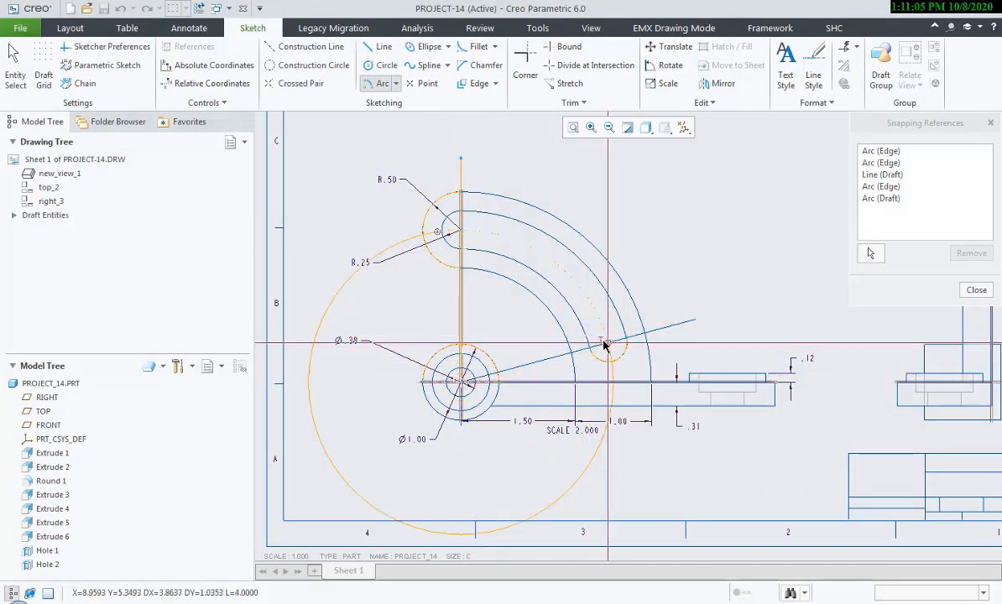
click(605, 345)
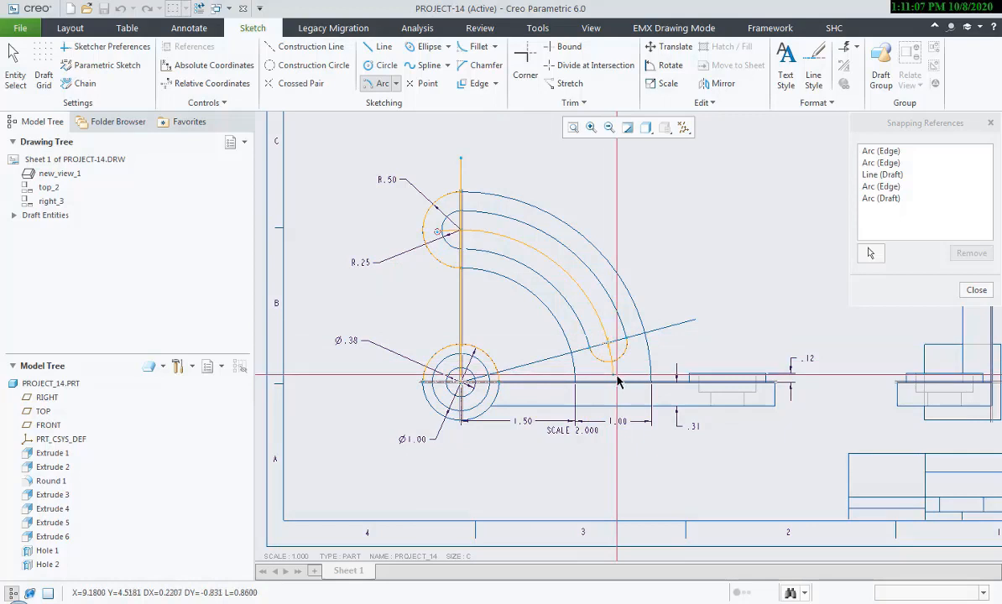
click(615, 388)
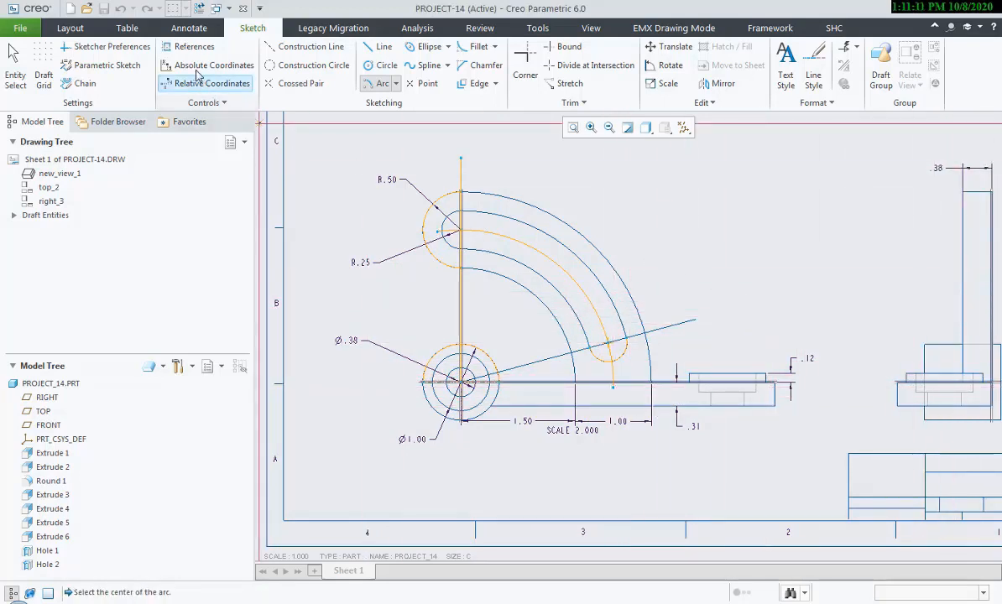
click(14, 61)
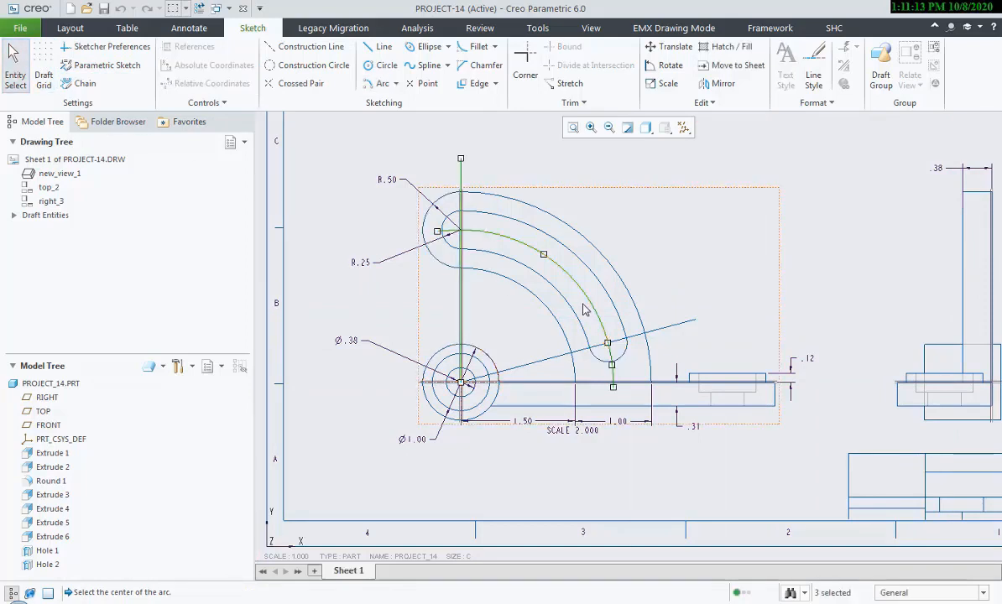
Set the line font of both slot centre arcs to PHANTOMFONT, leaving the vertical line out of the selection.
ctrl+click(461, 277)
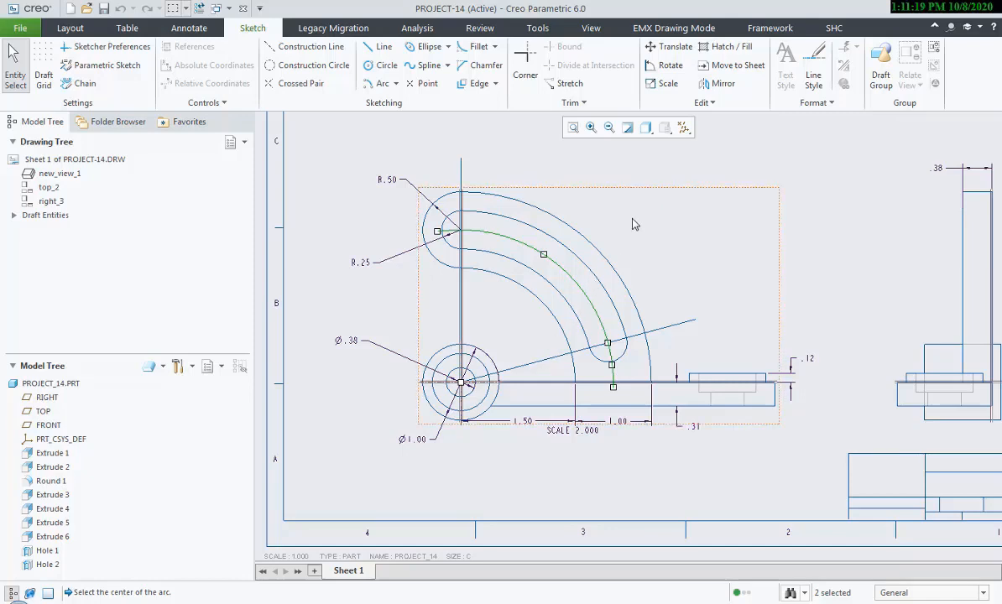
right_click(575, 282)
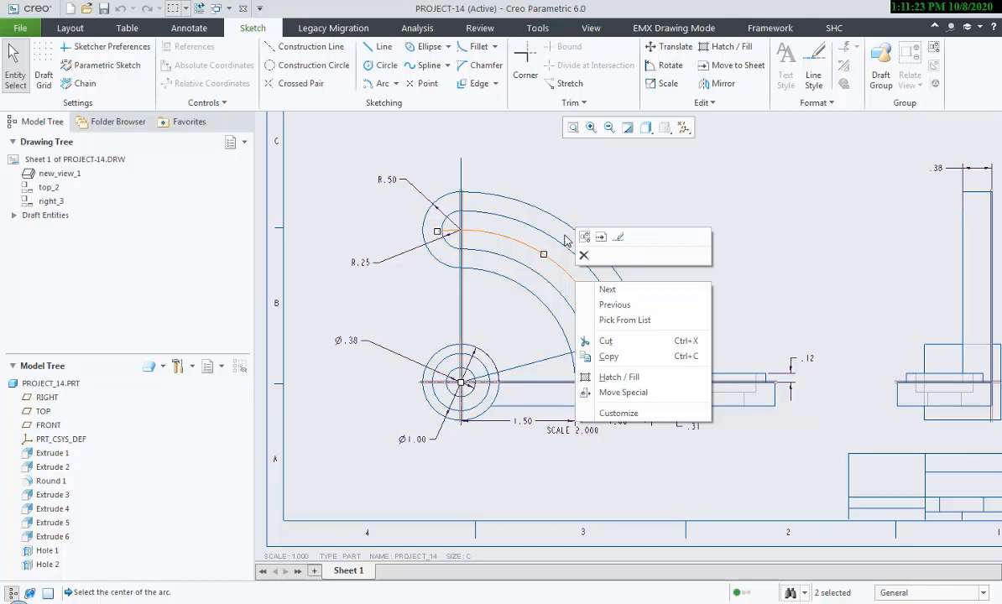
click(618, 239)
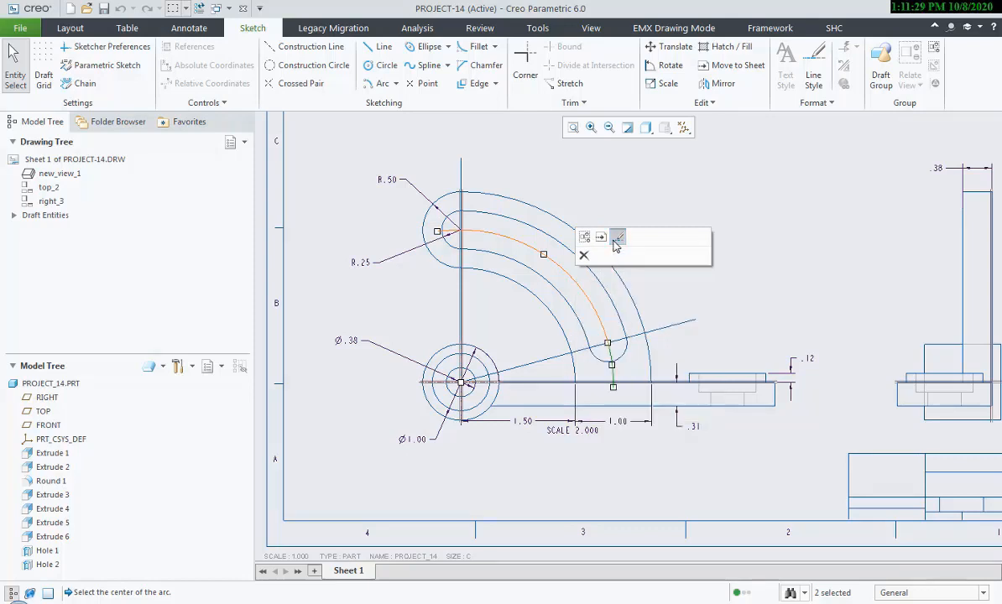
click(907, 232)
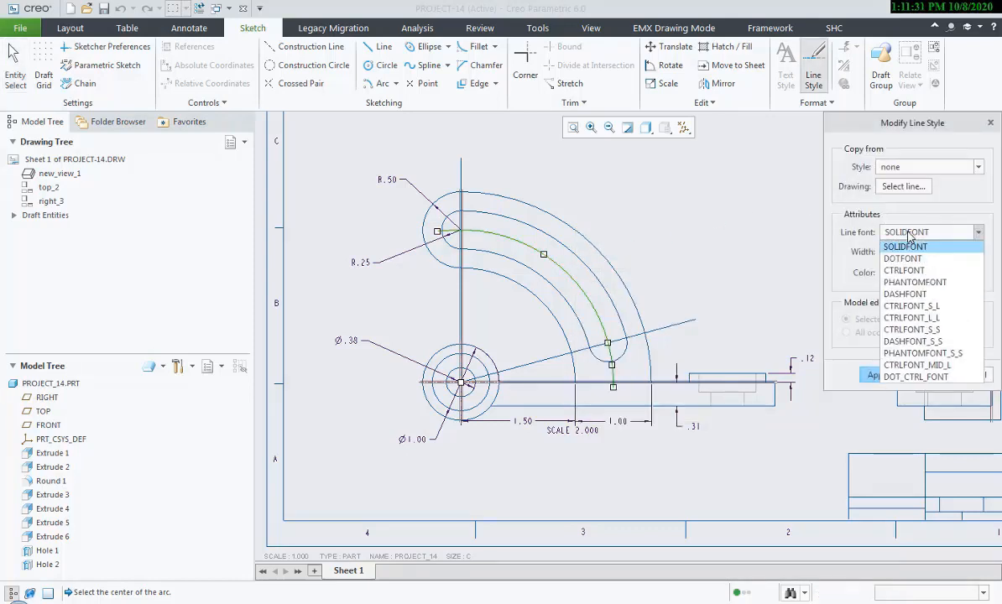
click(913, 282)
click(889, 375)
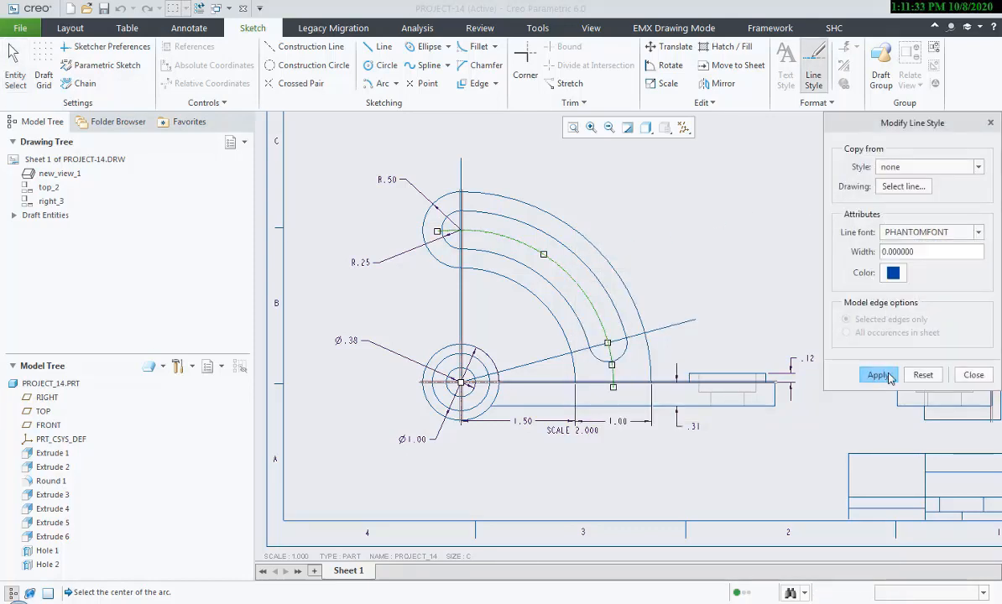
click(966, 380)
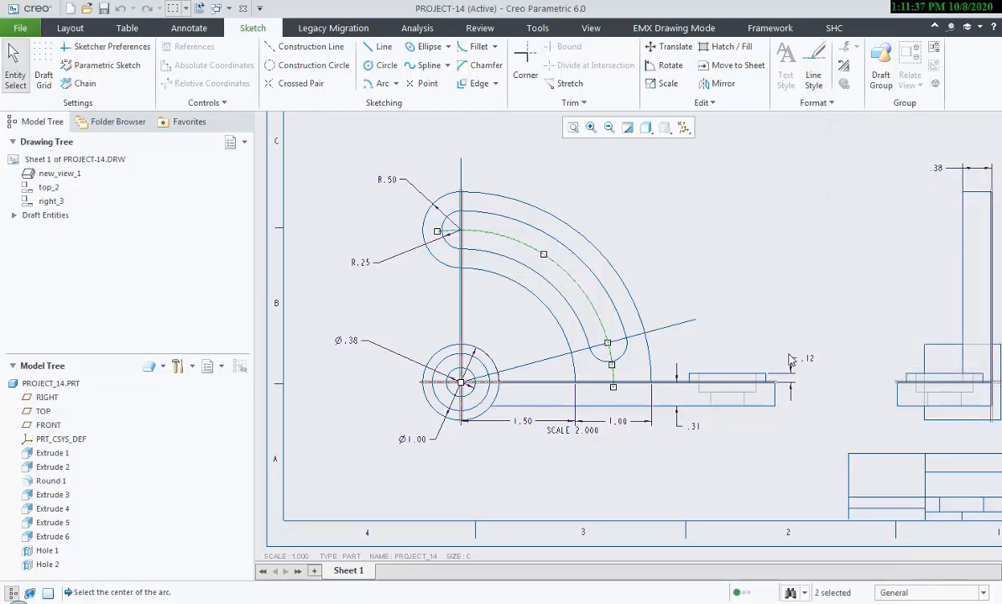
Relate the two slot centre arcs to the front view new_view_1.
right_click(595, 303)
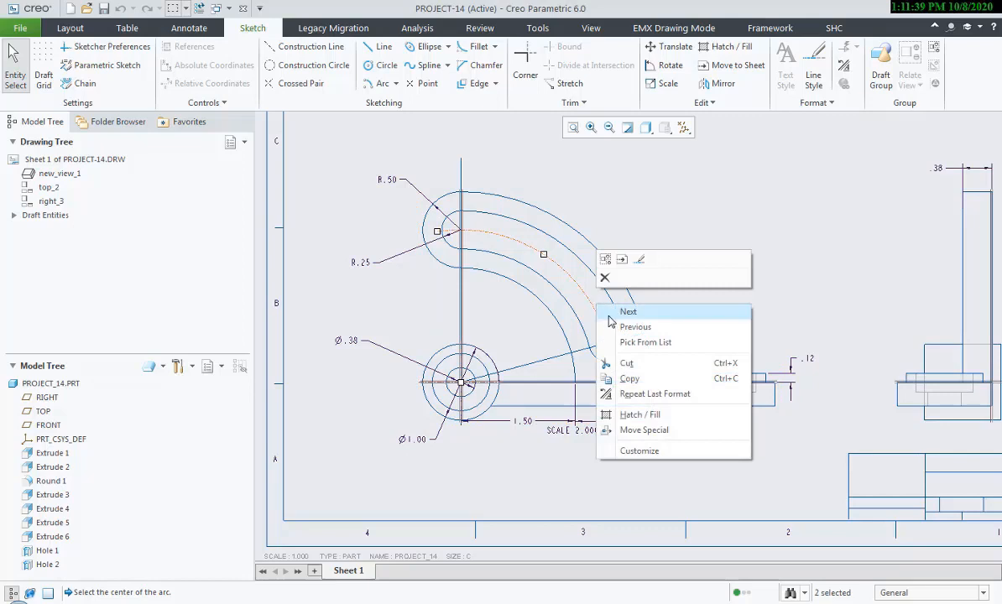
click(605, 259)
click(608, 266)
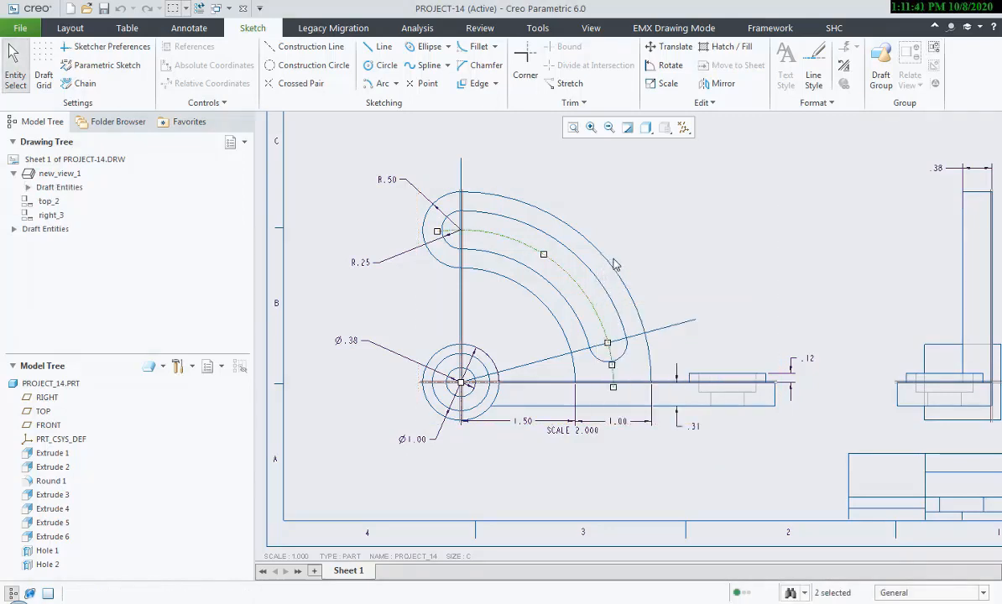
click(638, 229)
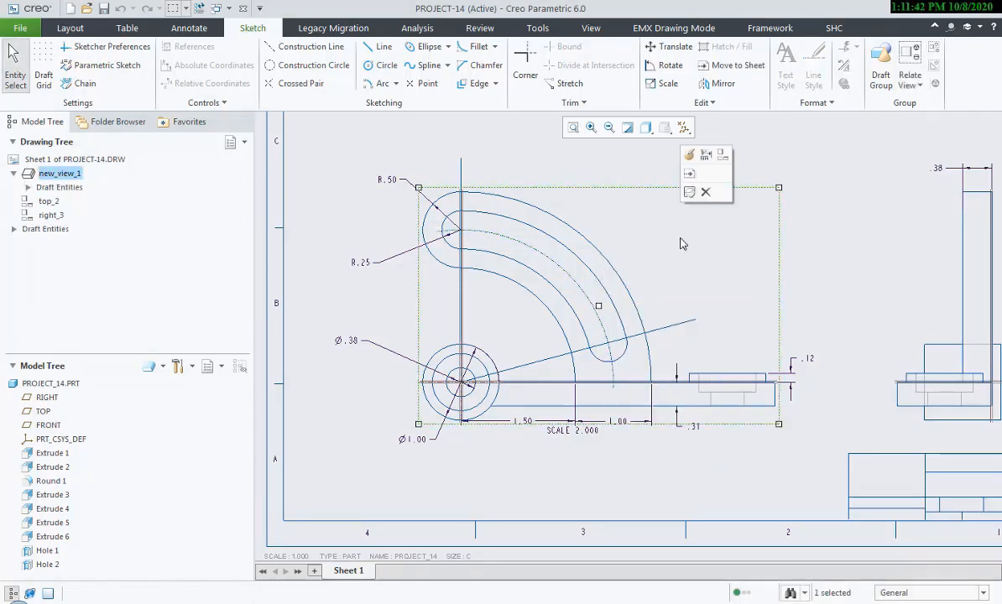
Set the line font of the vertical line through the hub's centre to PHANTOMFONT.
click(461, 169)
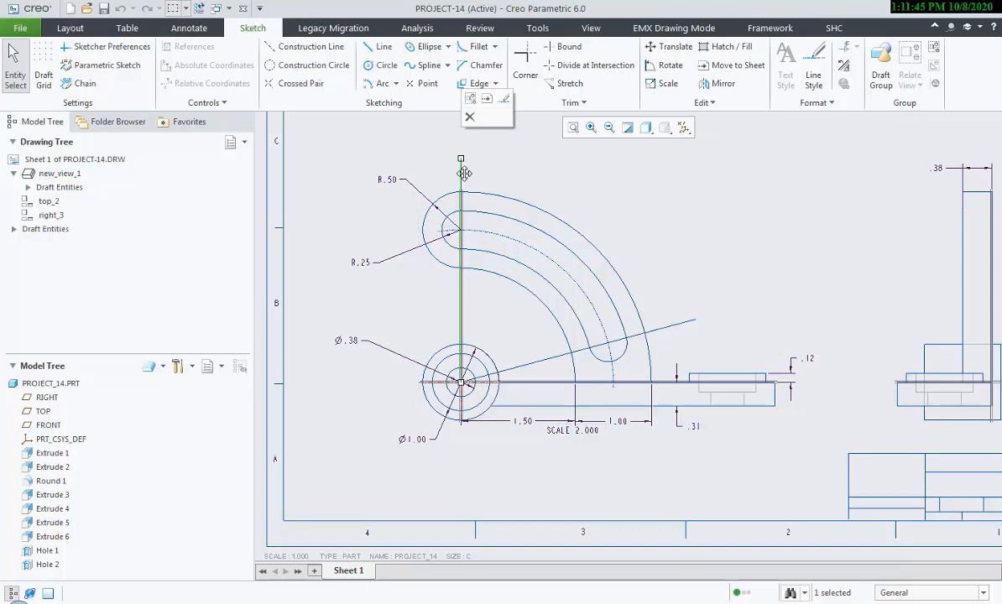
right_click(462, 168)
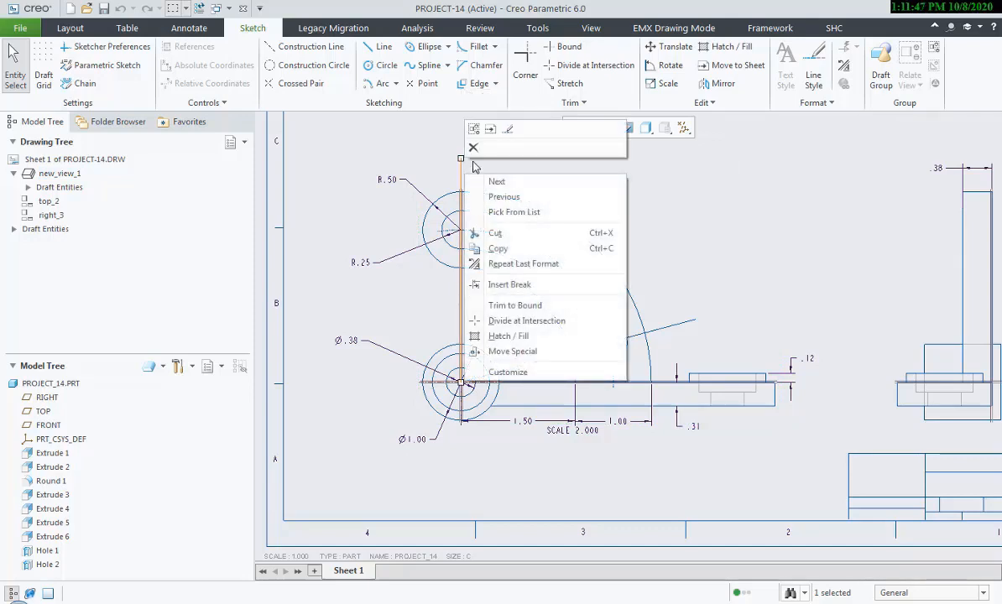
click(490, 129)
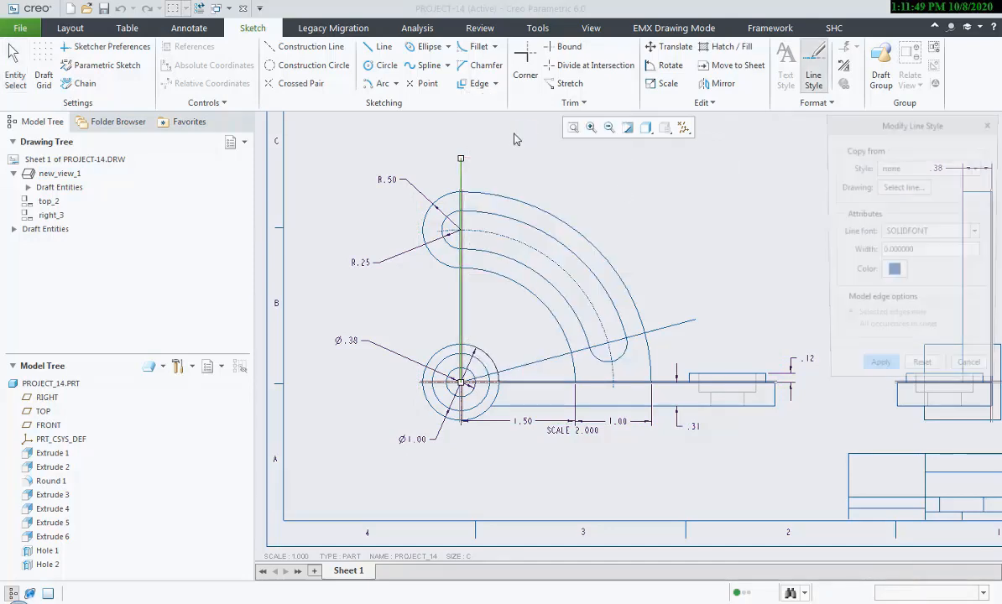
click(921, 232)
click(914, 282)
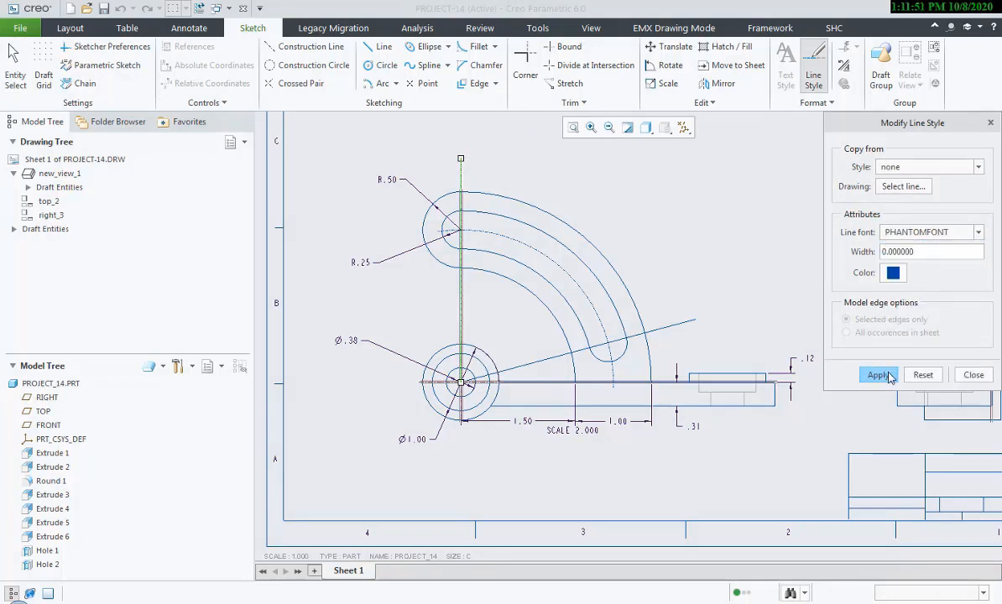
click(973, 375)
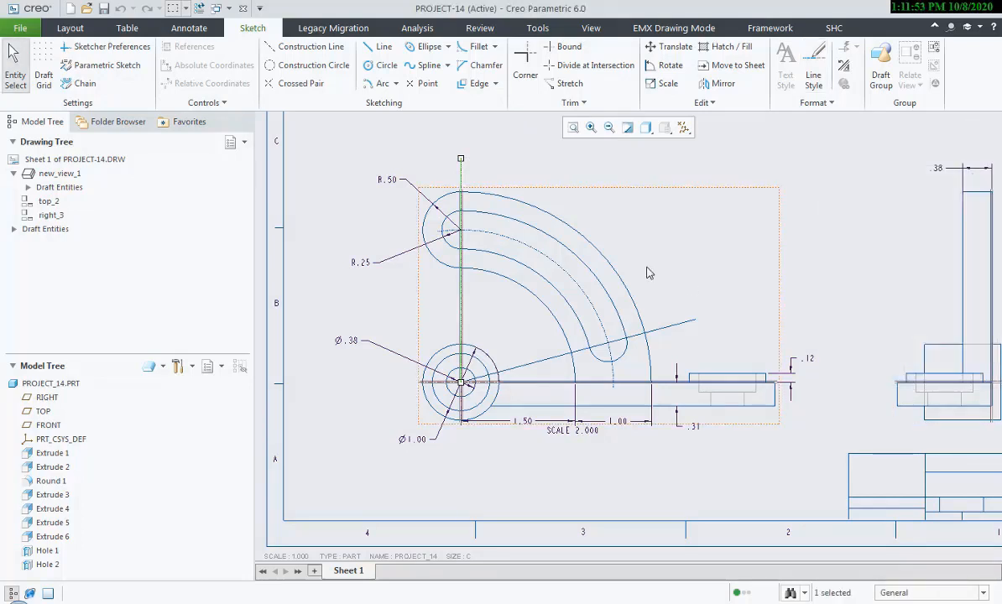
Relate the vertical phantom line to the front view new_view_1 and open the annotation tools.
right_click(460, 173)
click(472, 132)
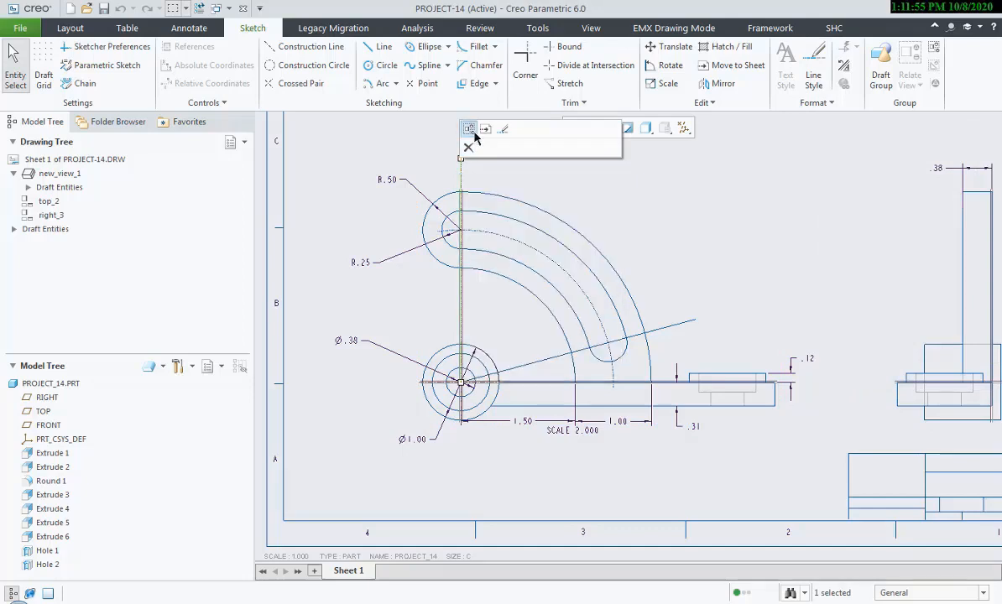
click(509, 232)
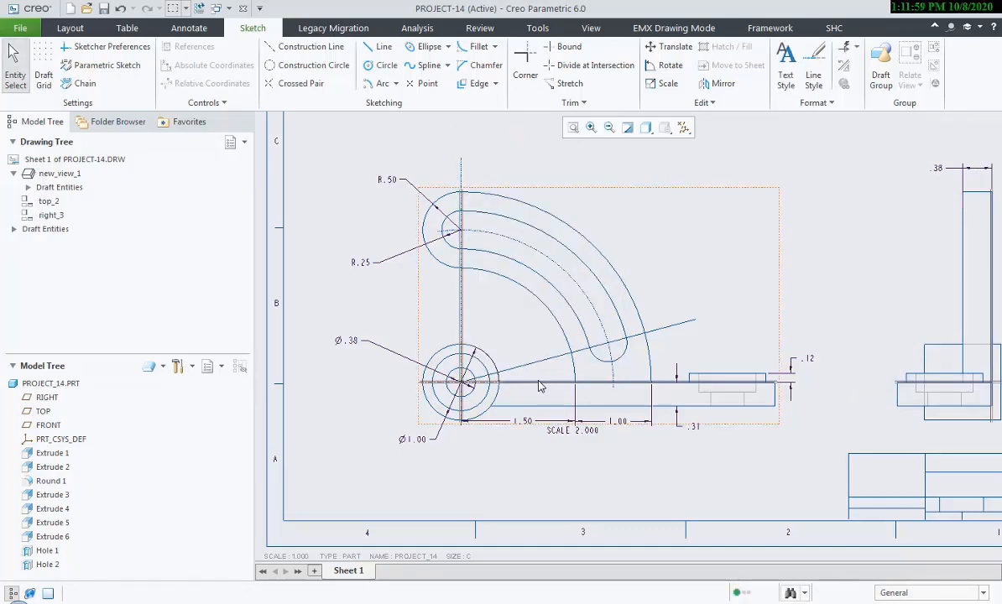
click(189, 27)
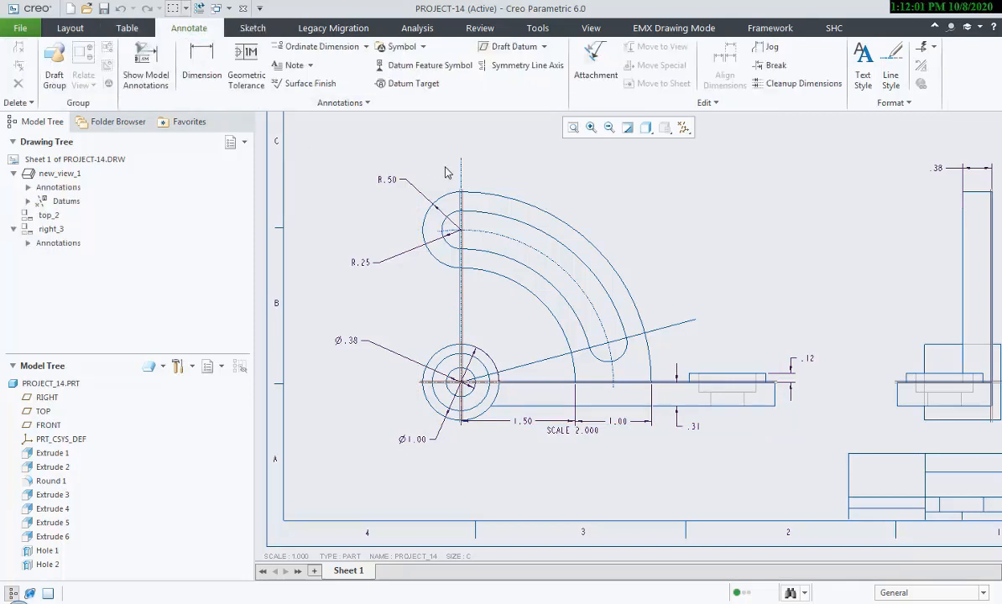
Dimension the angle between the vertical phantom line and the inclined line through the hub's centre, placing it outside the slot.
click(205, 61)
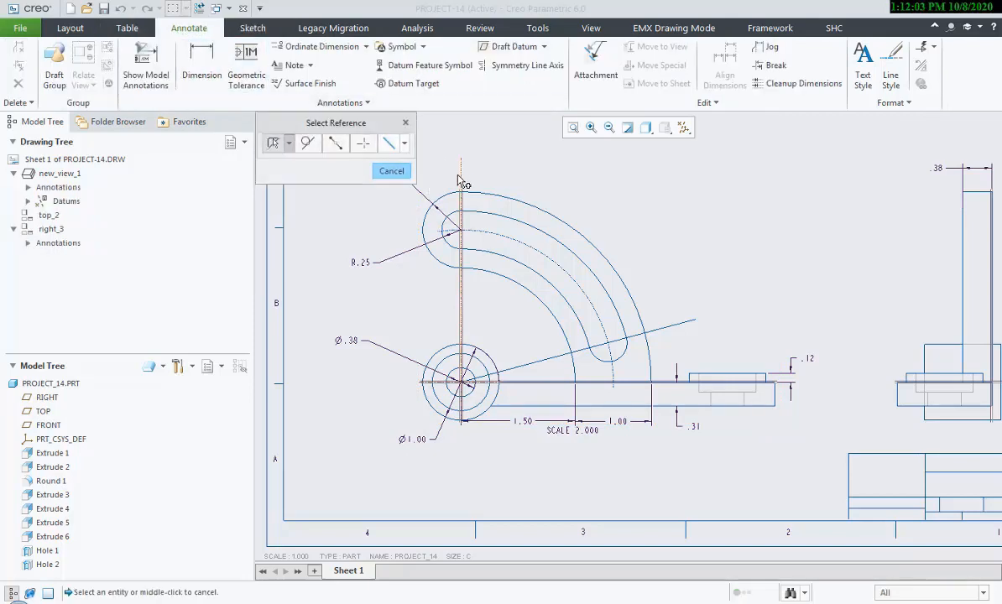
click(460, 182)
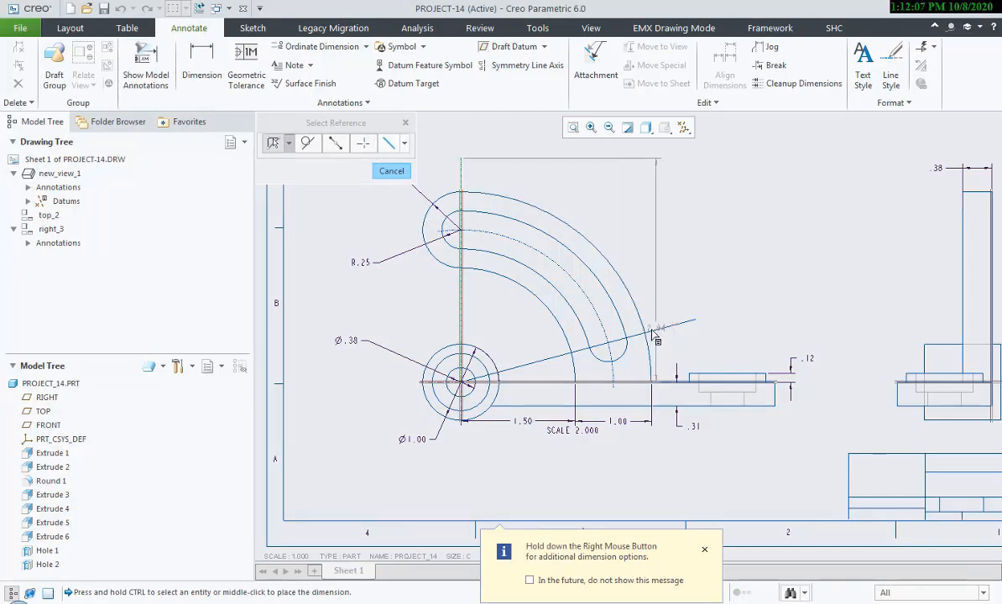
click(657, 331)
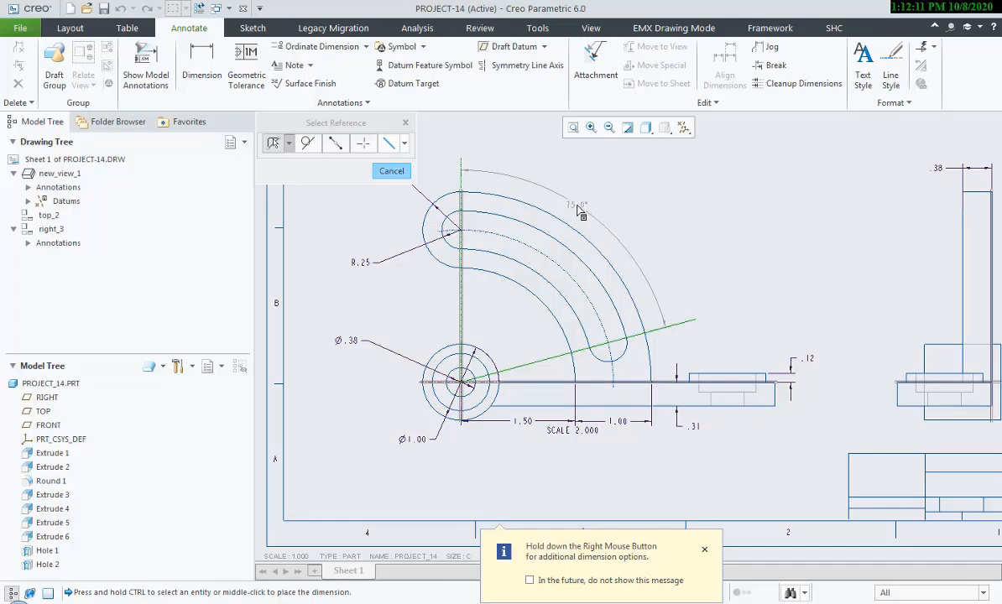
middle_click(579, 212)
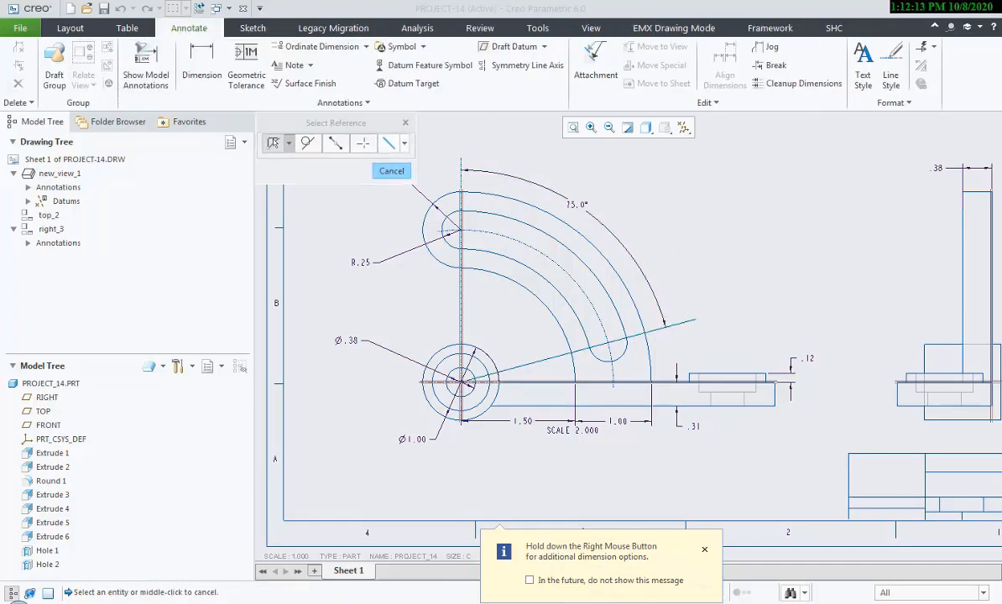
Add a radius dimension to the slot's centre arc, placed inside the curved arm as in Projects_1.pdf.
key(alt+Tab)
key(alt+Tab)
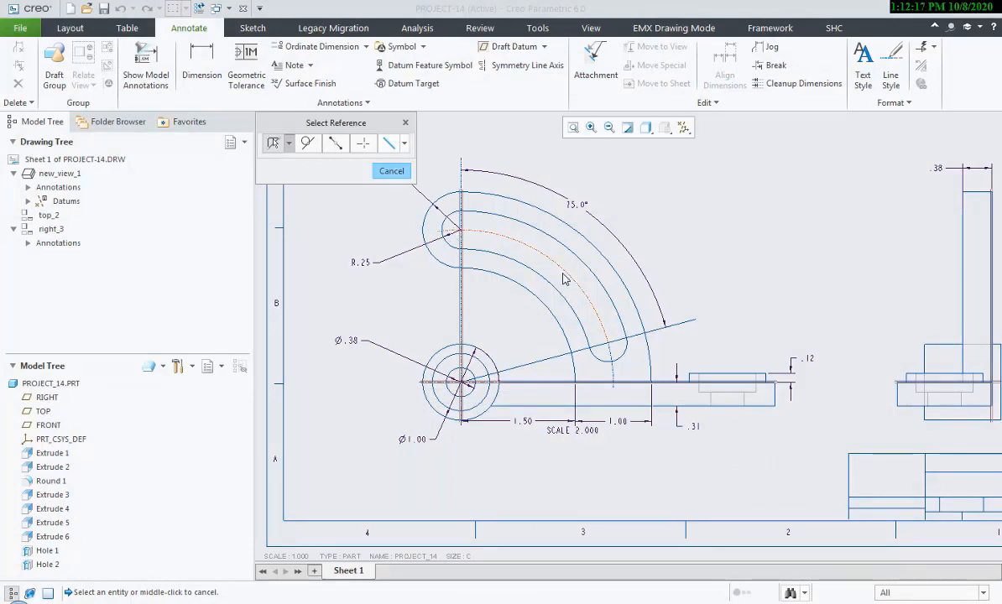
click(561, 274)
right_click(518, 321)
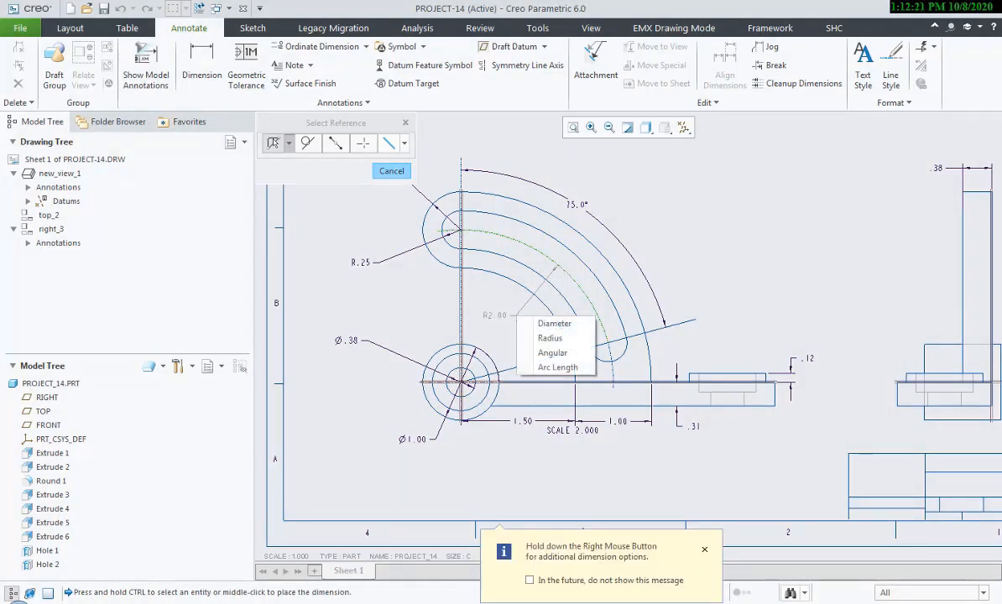
key(alt+Tab)
click(571, 602)
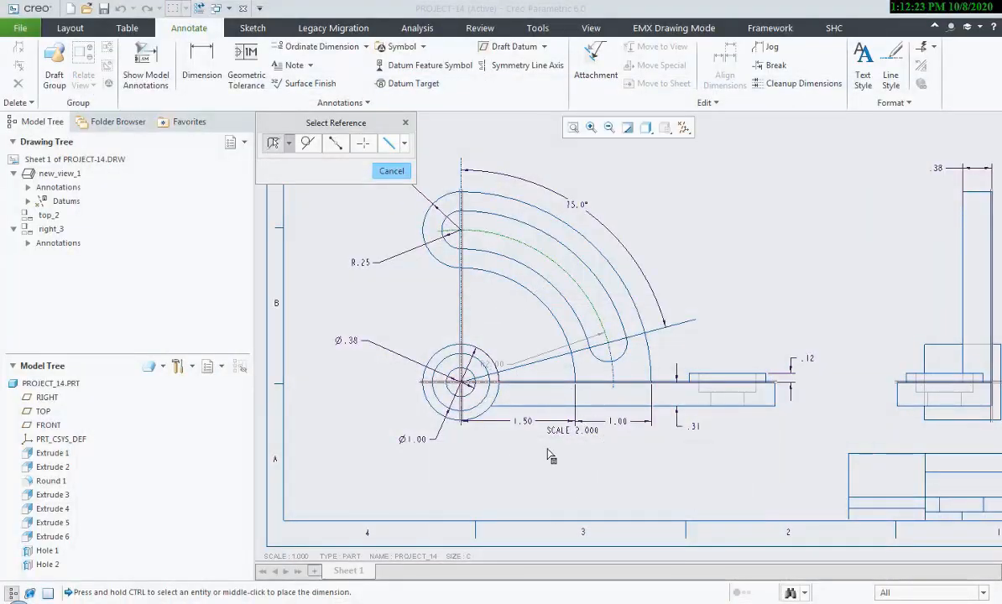
click(575, 602)
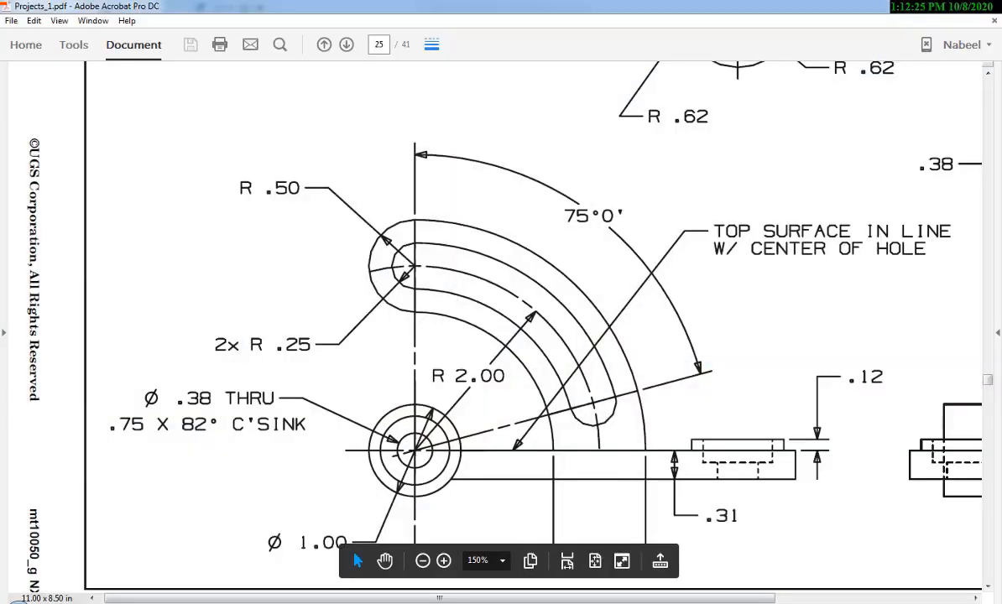
key(alt+Tab)
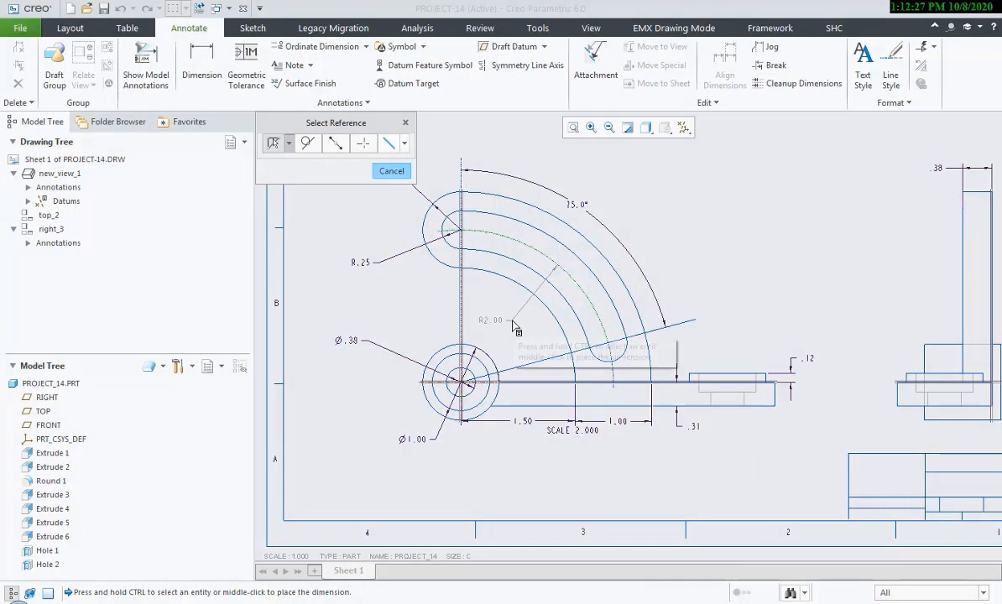
middle_click(514, 327)
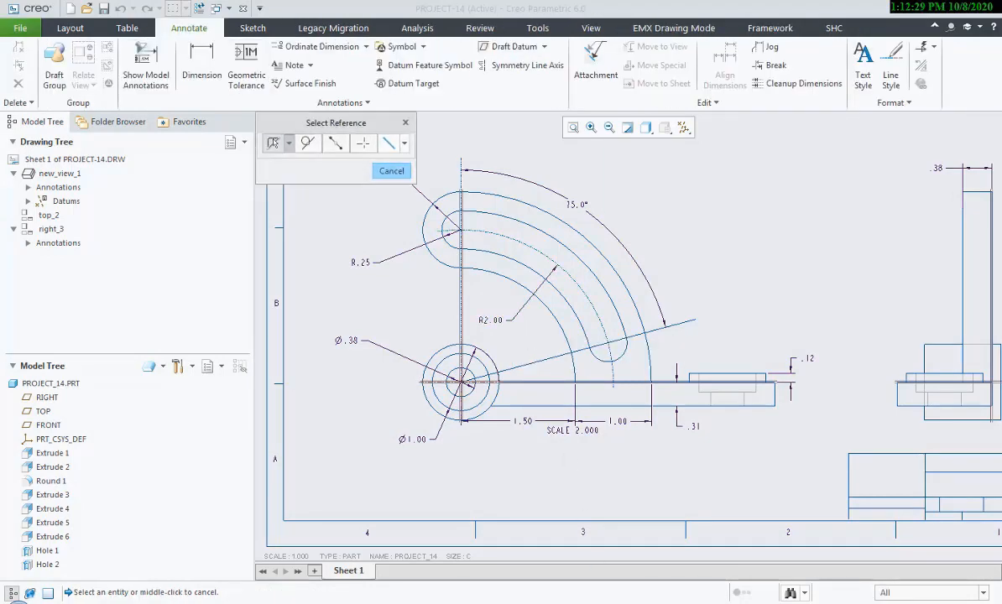
Compare the front view with page 25 of Projects_1.pdf to find the annotations still missing.
key(alt+Tab)
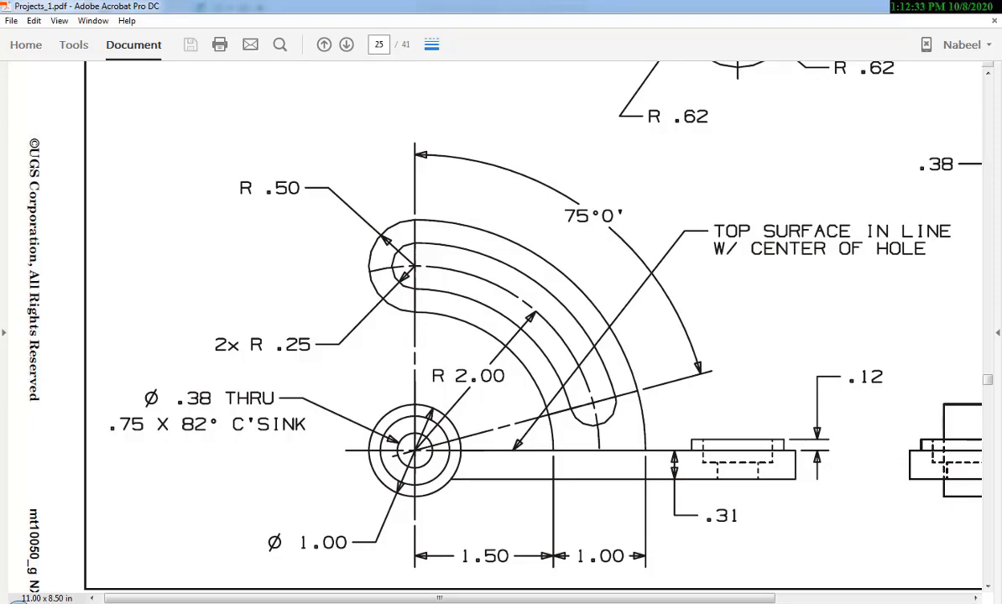
key(alt+Tab)
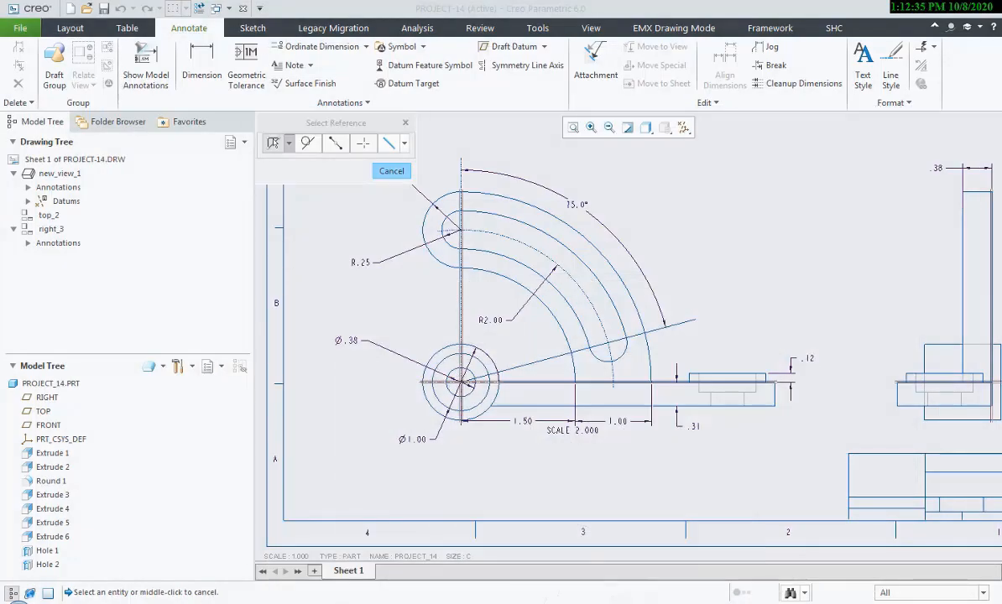
key(alt+Tab)
key(alt+Tab)
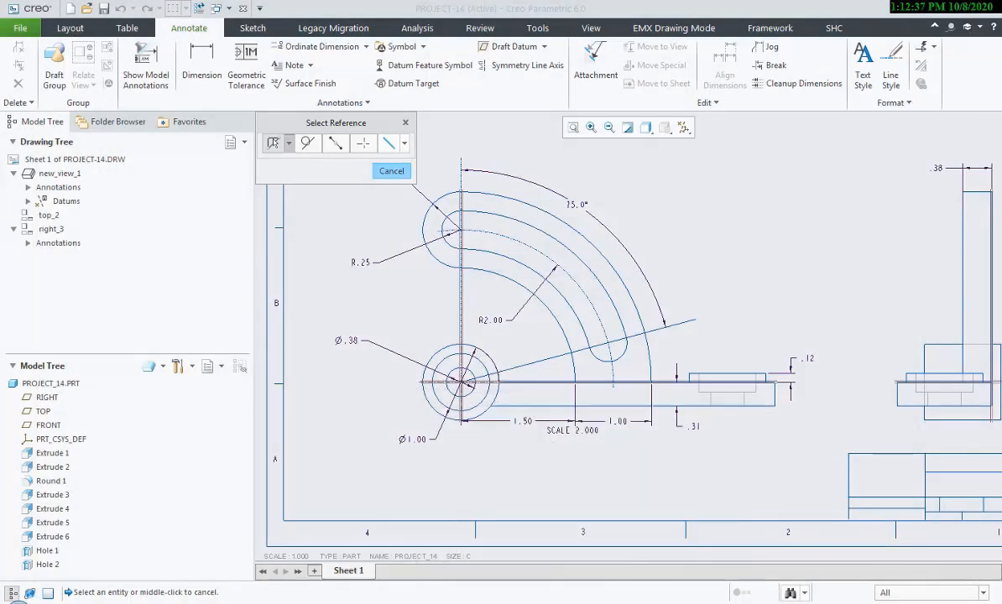
key(alt+Tab)
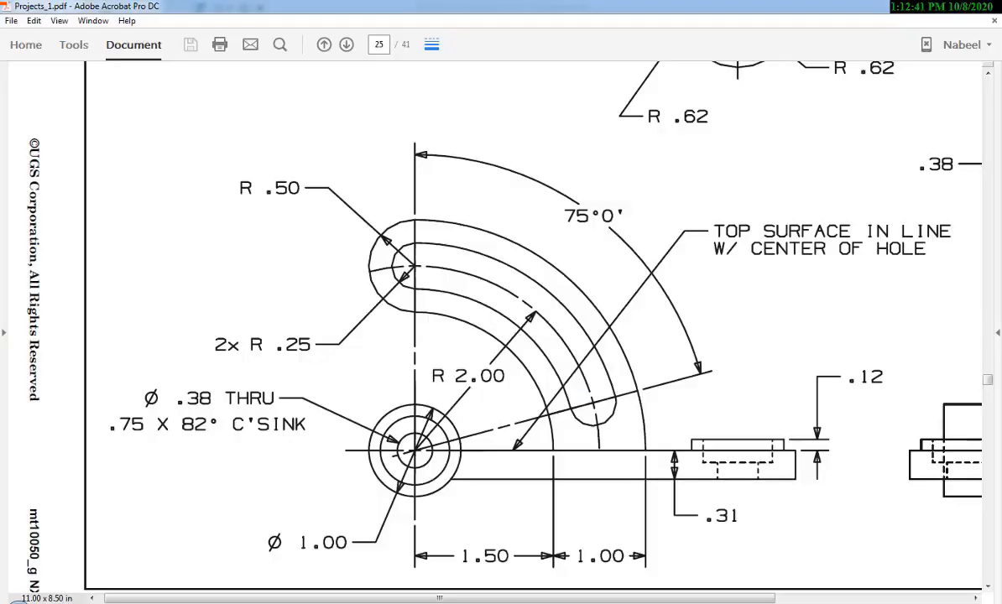
key(alt+Tab)
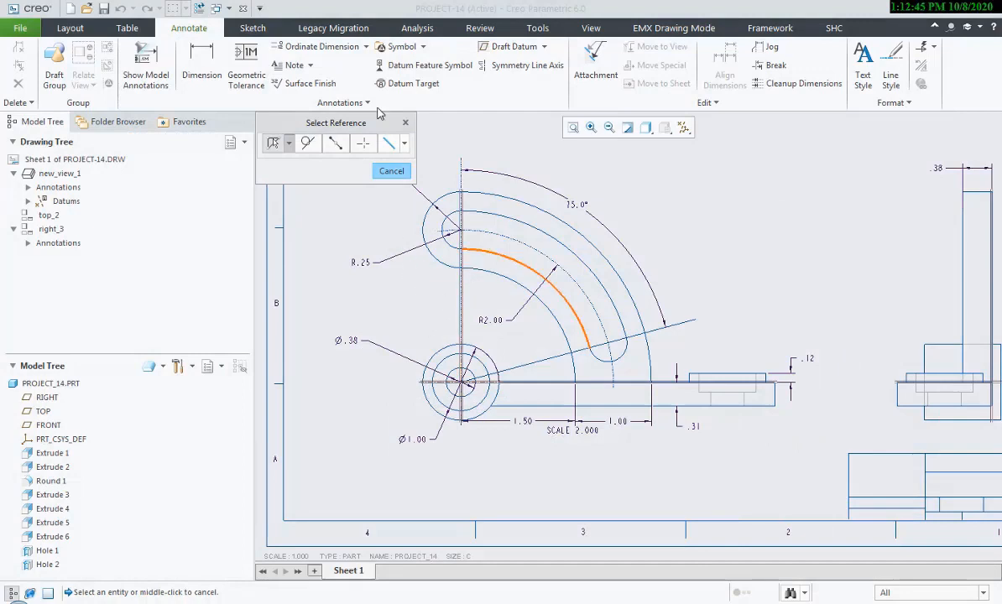
click(298, 67)
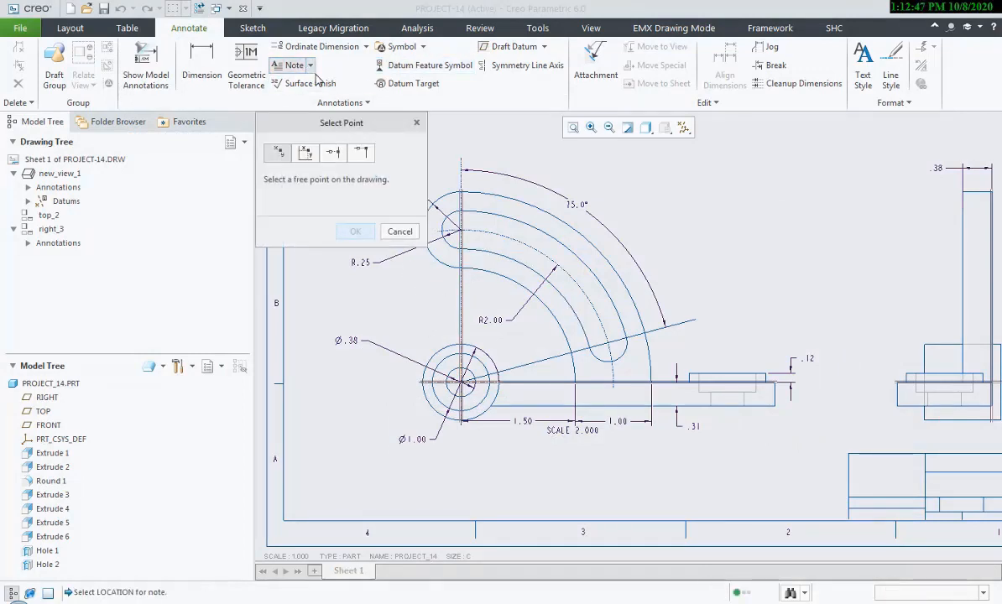
click(310, 66)
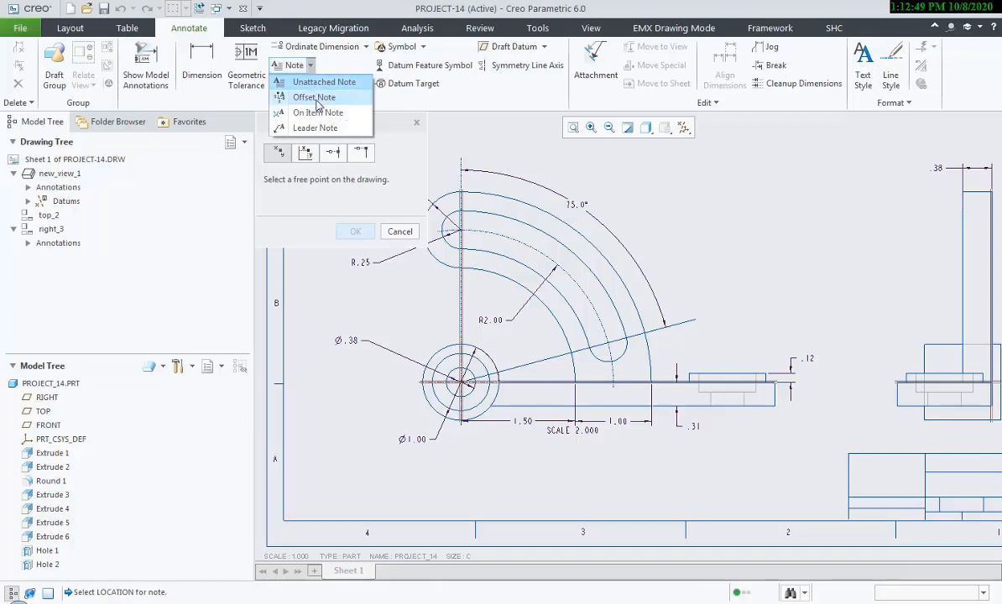
click(333, 130)
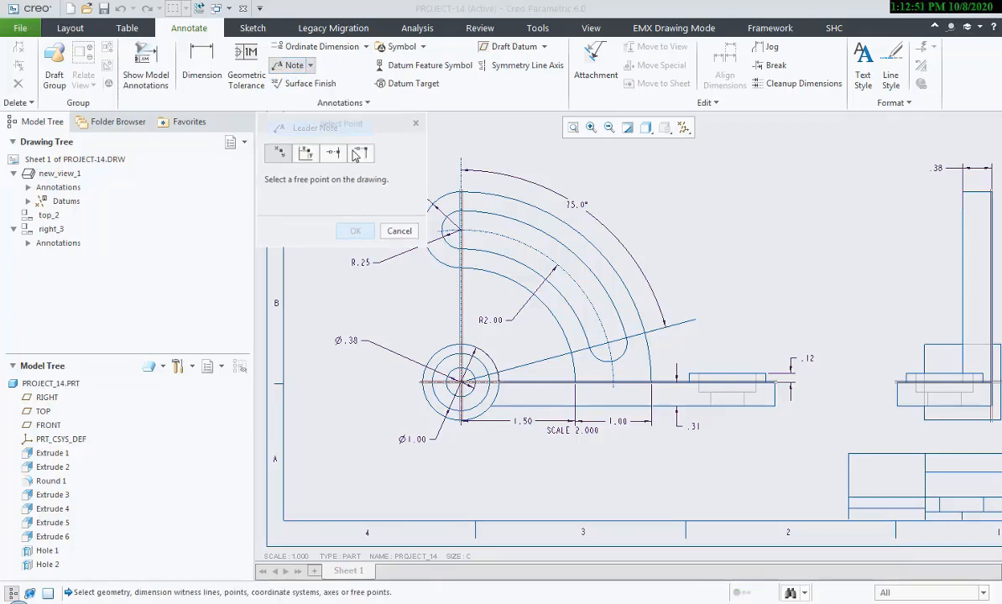
click(565, 384)
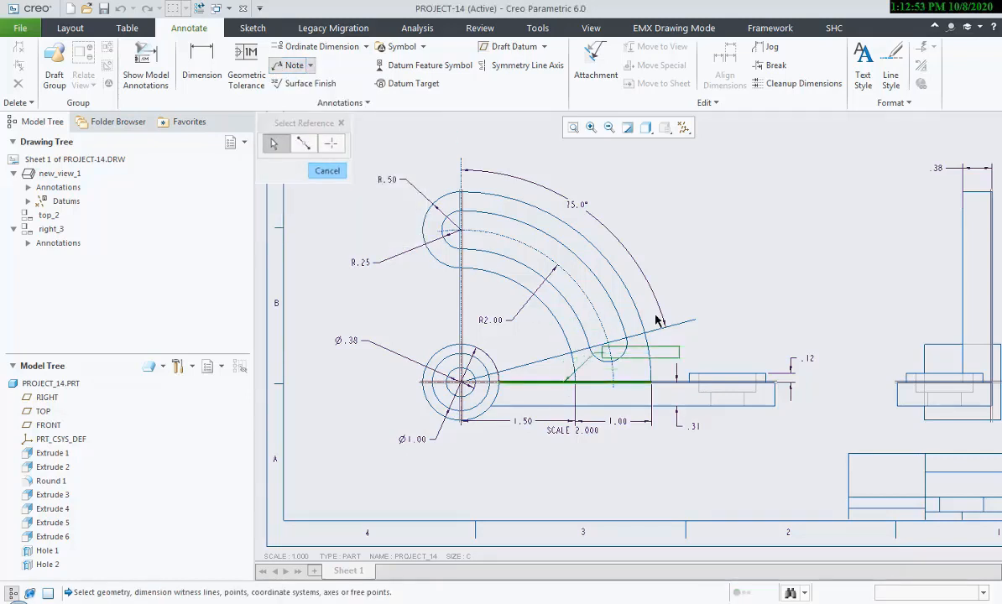
click(657, 248)
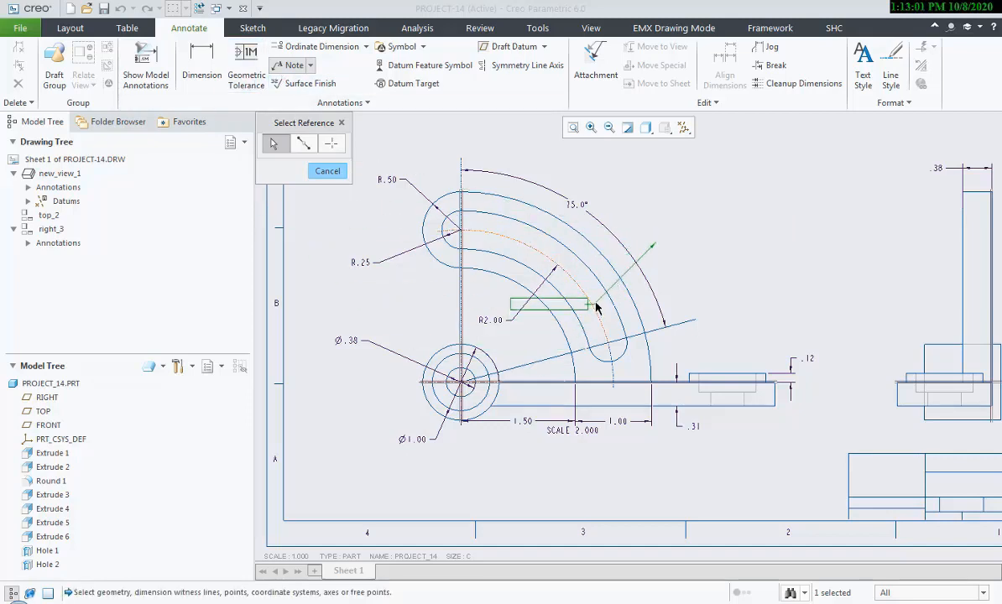
key(Escape)
Attach a leader note to the base's horizontal top-surface line in the front view, with its text outside the angle dimension's arc.
click(288, 70)
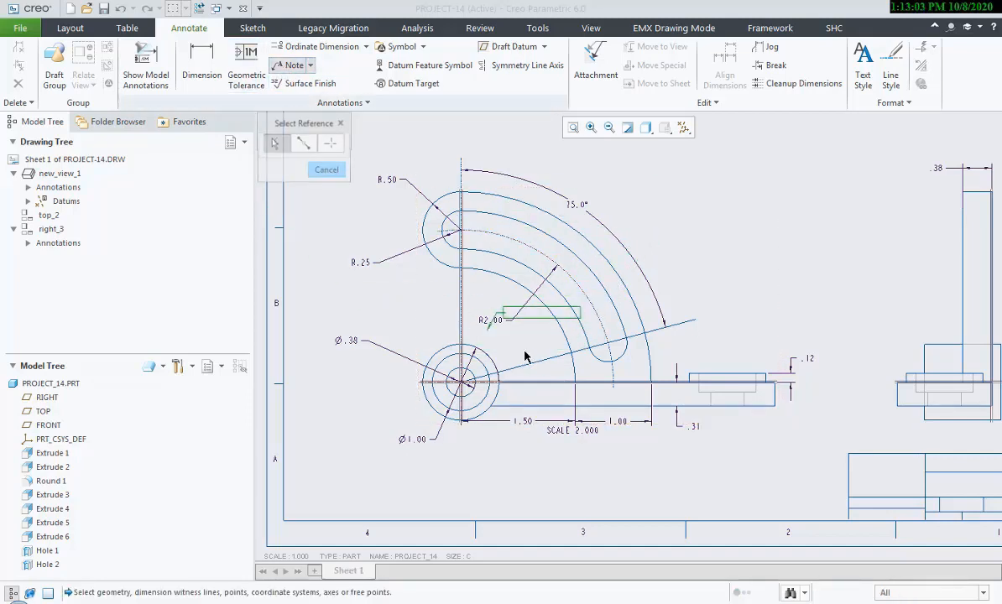
click(571, 383)
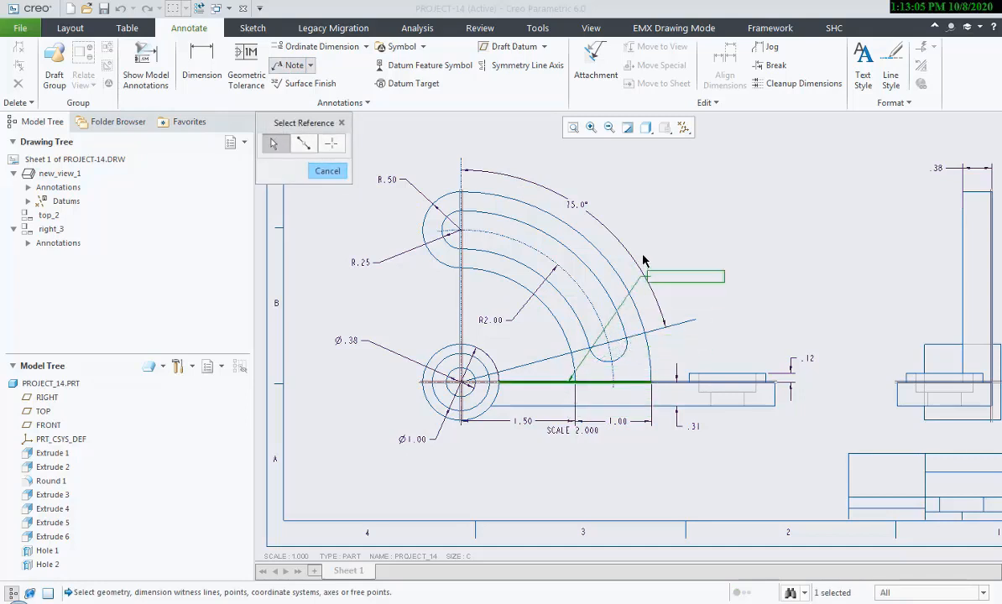
middle_click(670, 251)
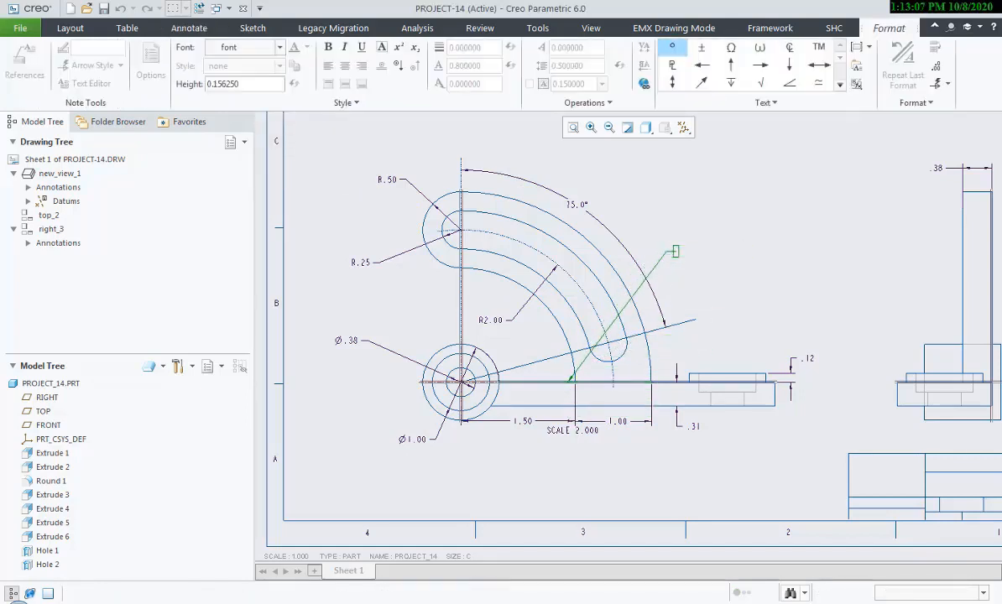
Enter "Top Surface In Line" as the note's first line, consulting the wording in Projects_1.pdf, and start a second line.
key(alt+Tab)
key(alt+Tab)
text(op)
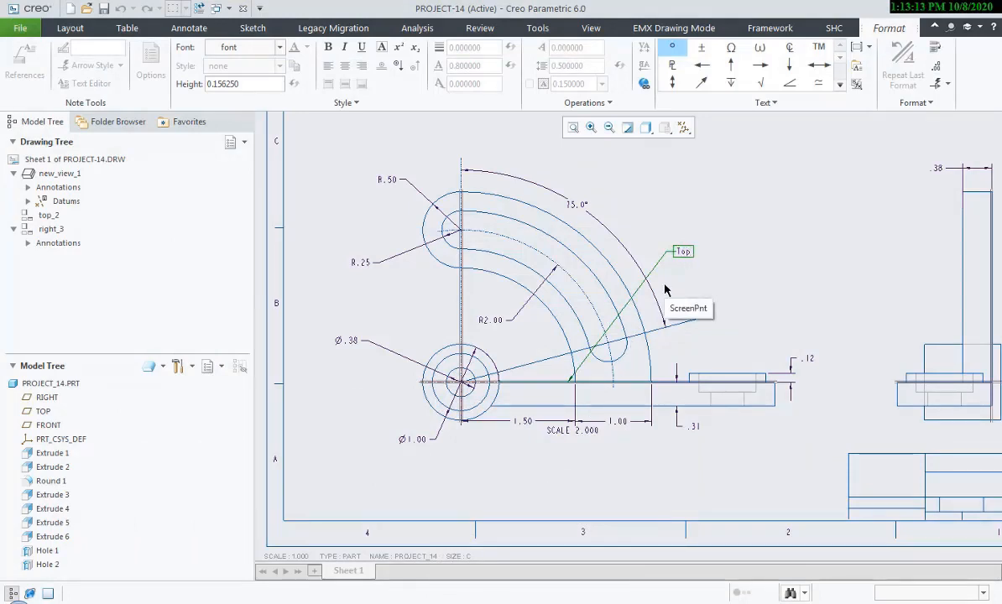
text( Se)
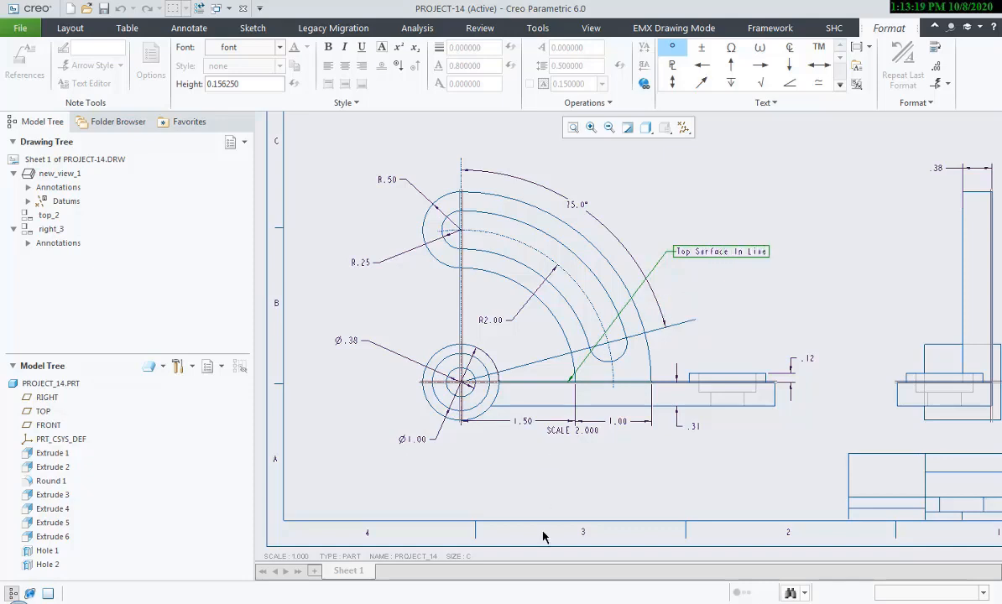
click(511, 603)
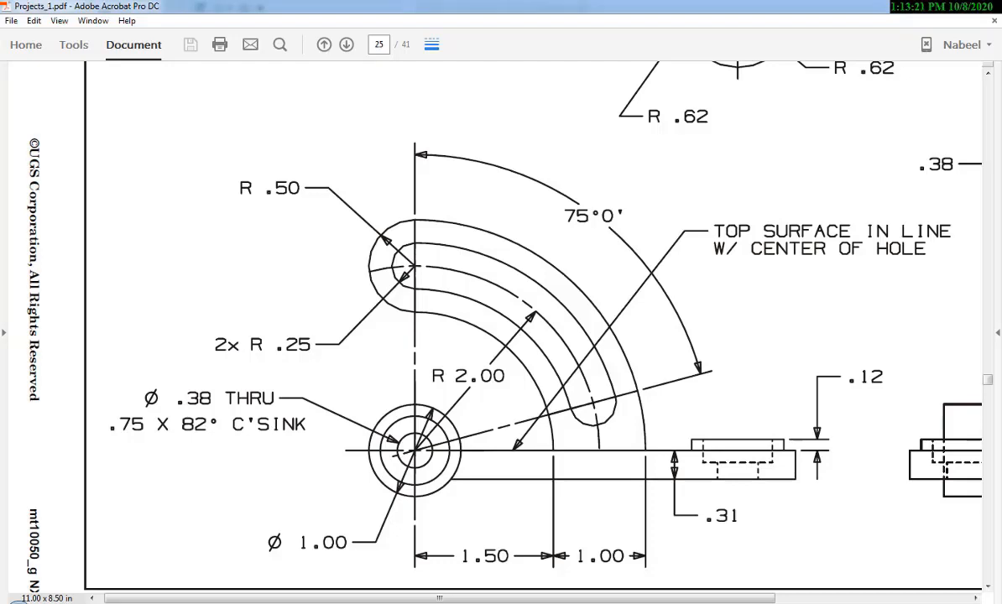
click(510, 603)
text(urface In Line)
key(Return)
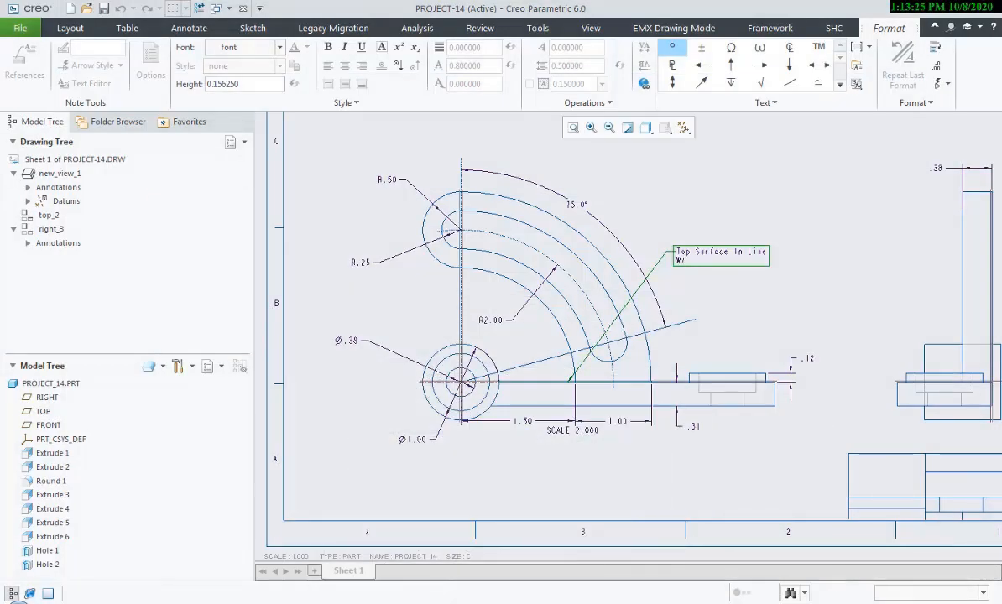
Enter "W/ Centre Of Hole" as the note's second line and finish the note.
click(529, 601)
click(530, 601)
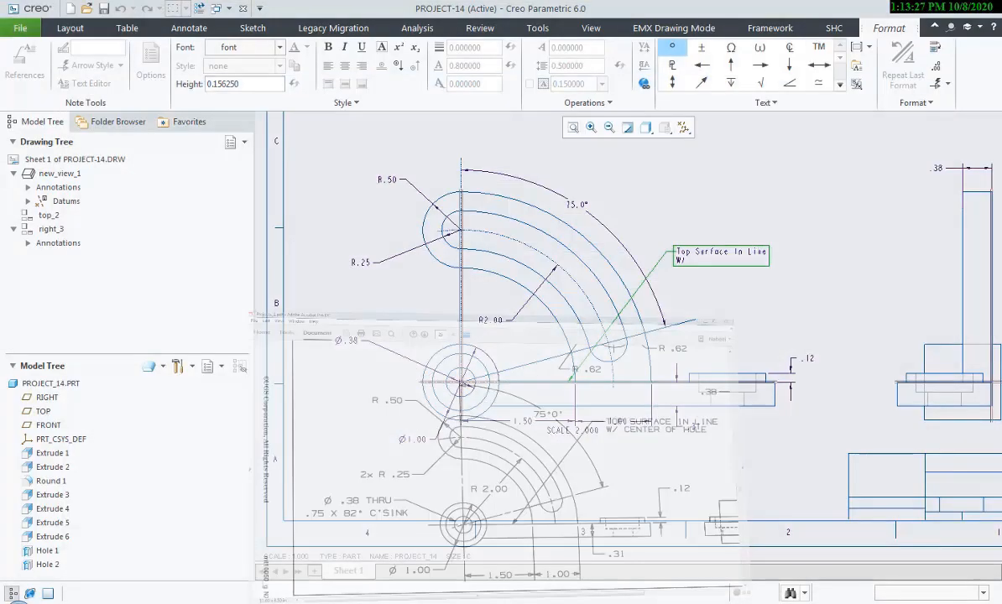
text(W/ Cen)
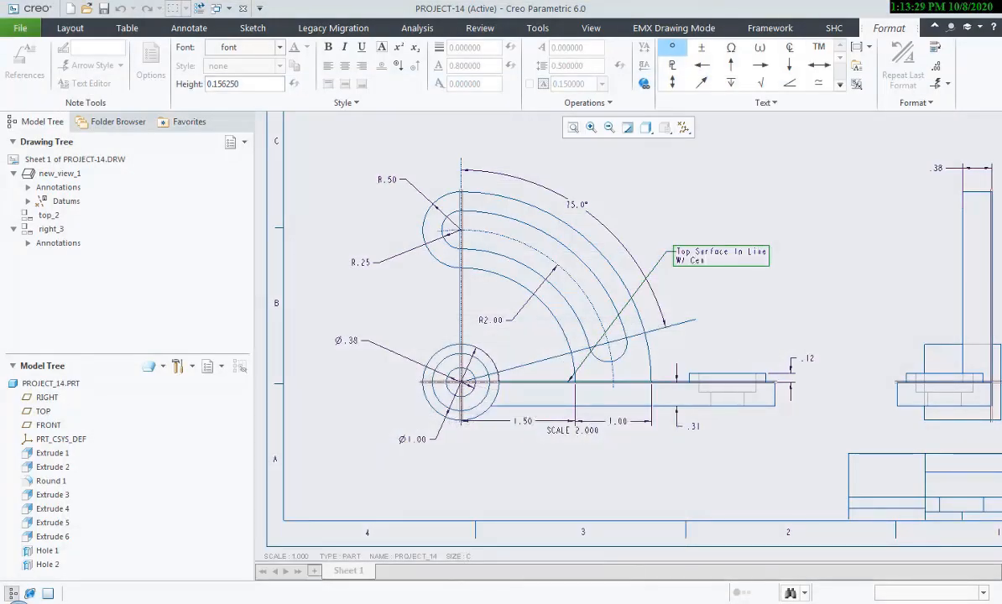
text(tre Of Hole)
click(770, 308)
click(843, 297)
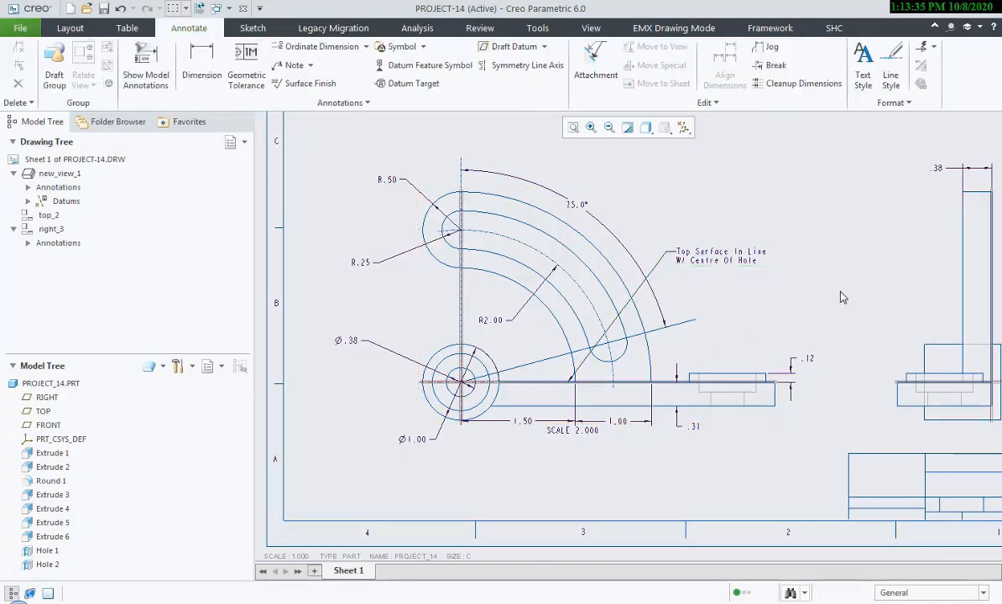
double_click(760, 263)
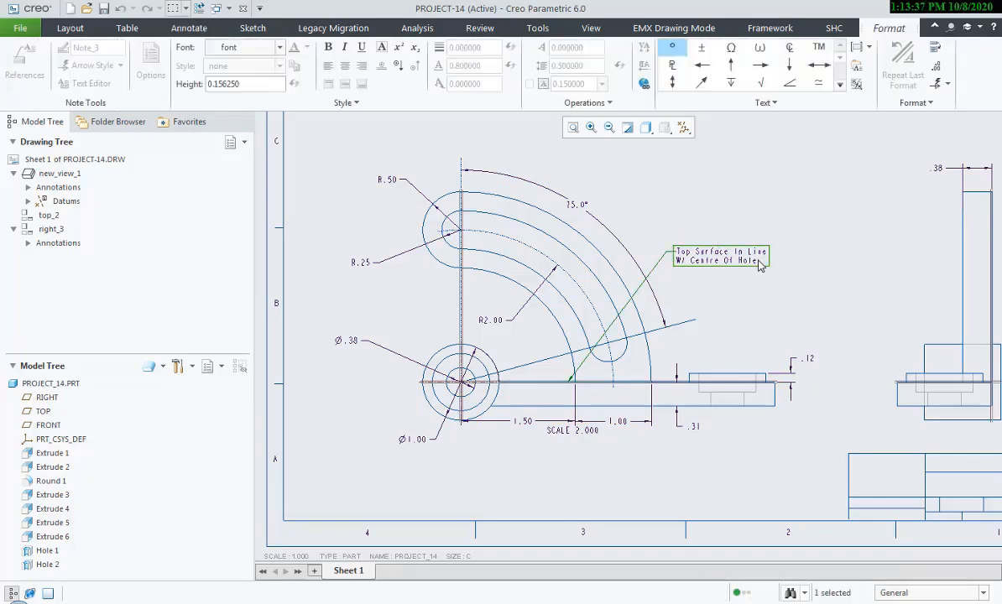
drag(760, 263, 680, 254)
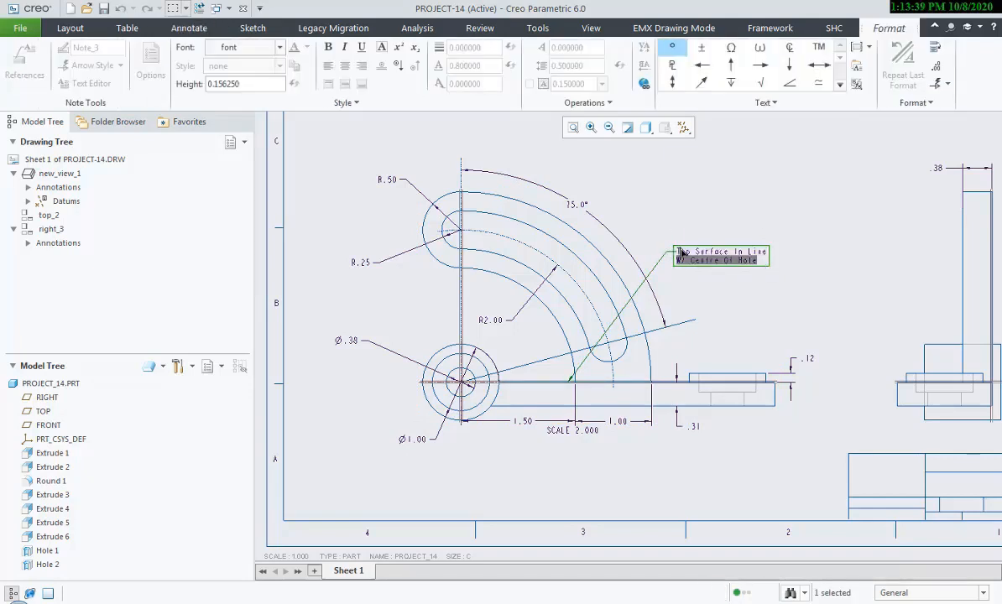
click(789, 308)
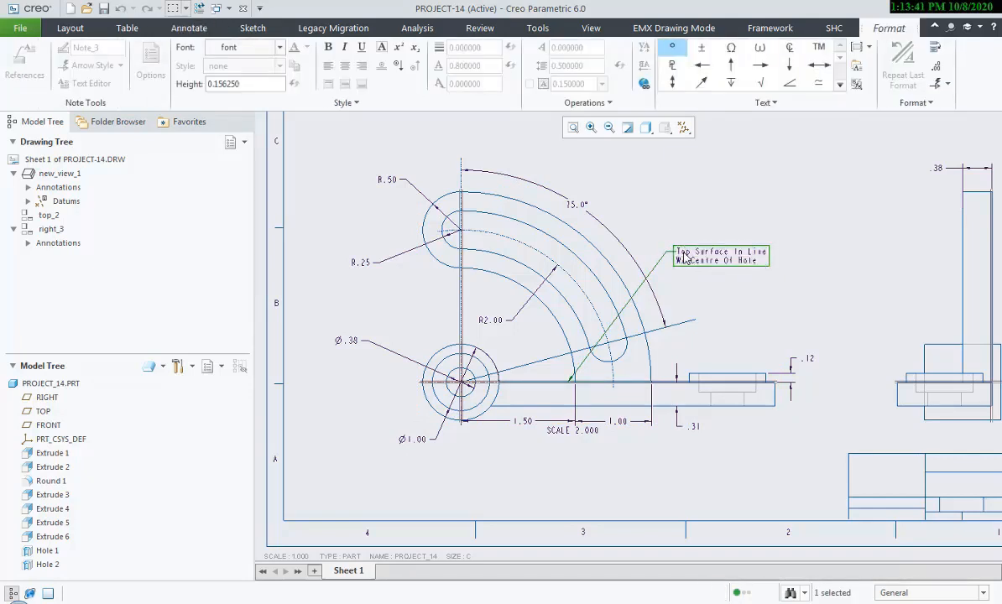
click(873, 380)
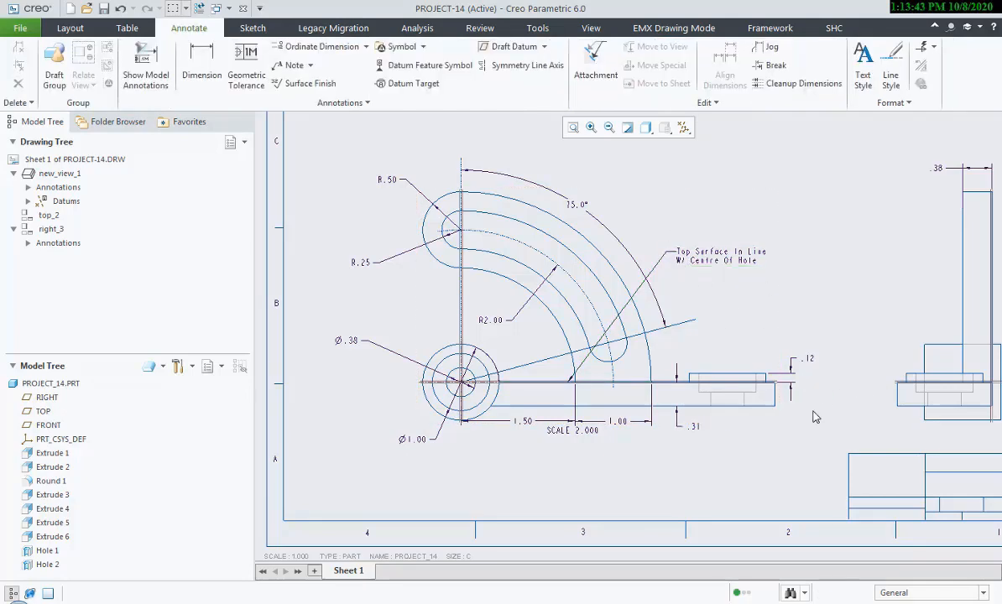
Append "THRU" to the text of the hole's Ø.38 diameter dimension in the front view, following Projects_1.pdf.
click(537, 602)
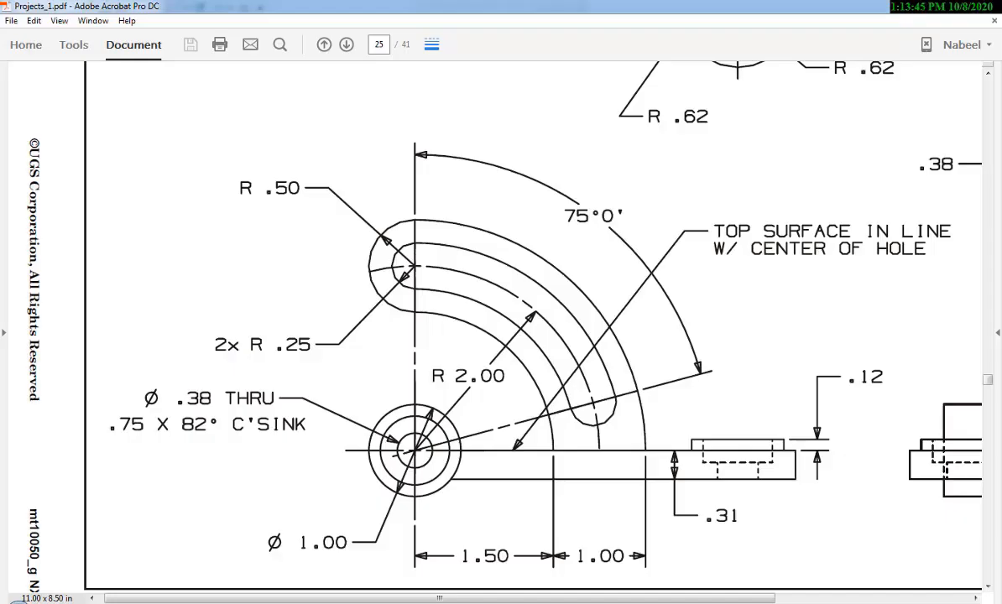
key(alt+Tab)
click(346, 342)
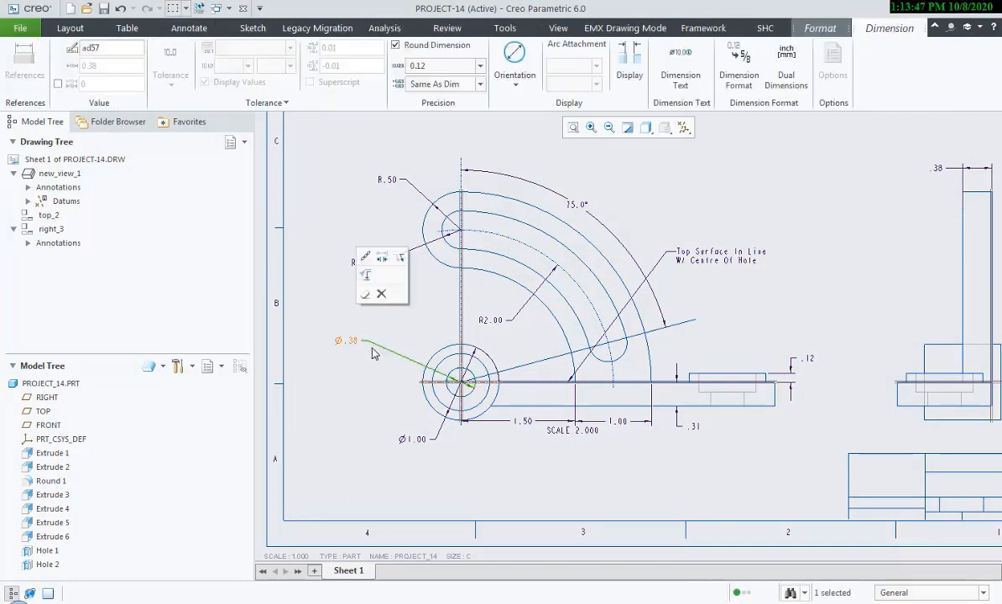
click(680, 63)
click(704, 186)
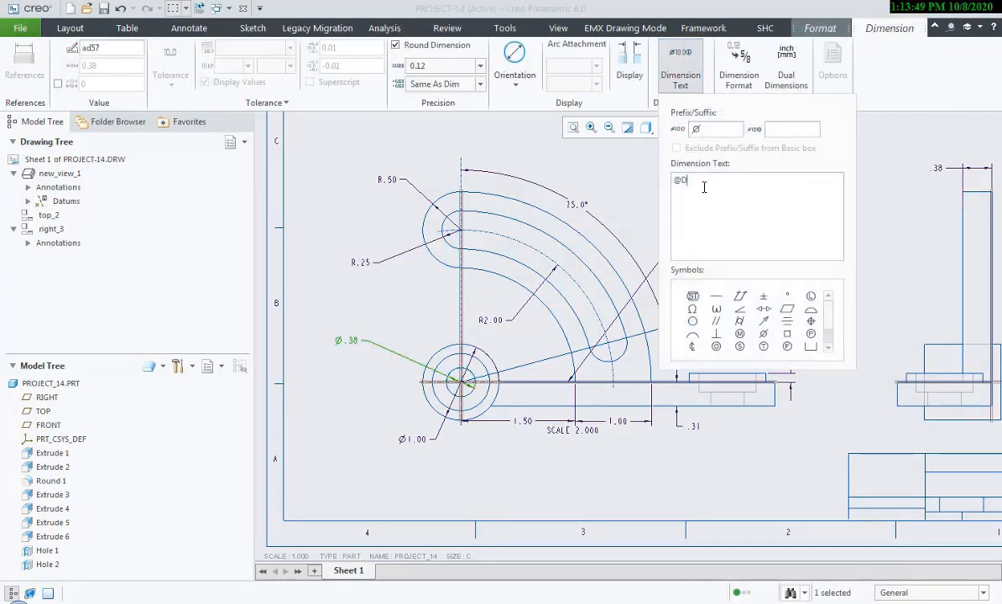
text(THRU)
key(alt+Tab)
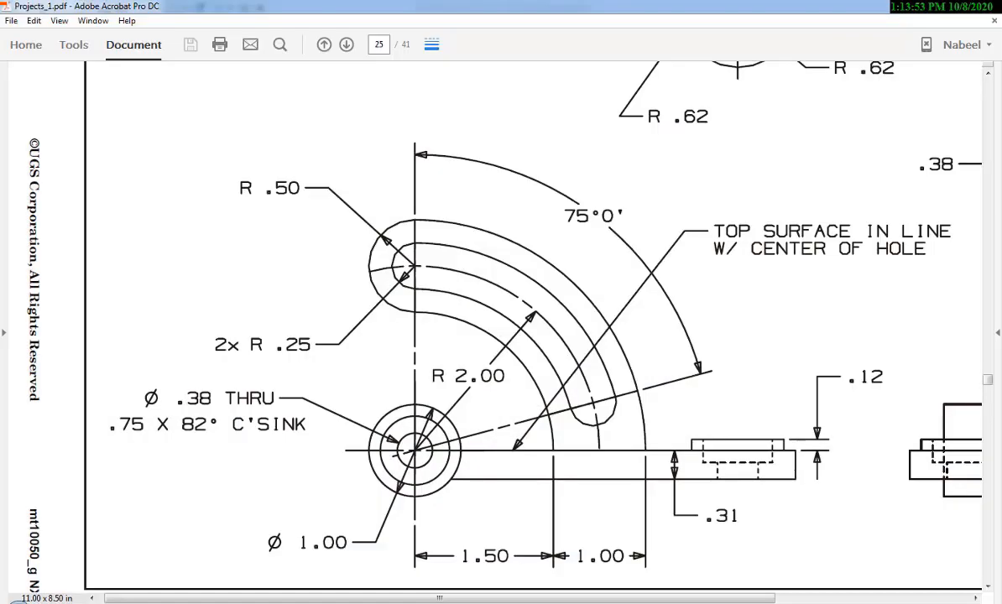
Add ".75 X 82°" as a second line of the hole's diameter callout, consulting Projects_1.pdf.
key(alt+Tab)
click(730, 180)
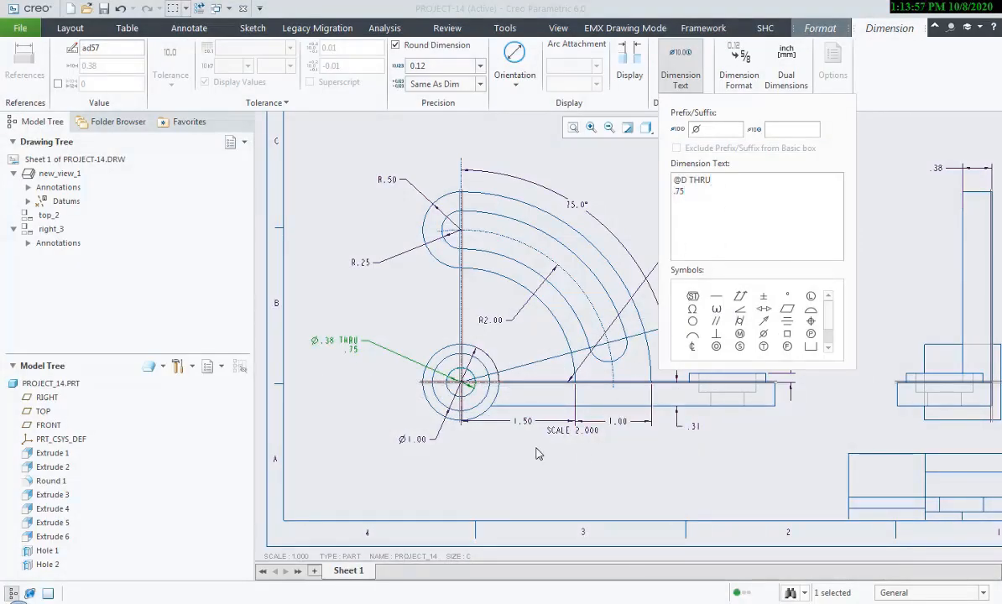
key(alt+Tab)
key(alt+Tab)
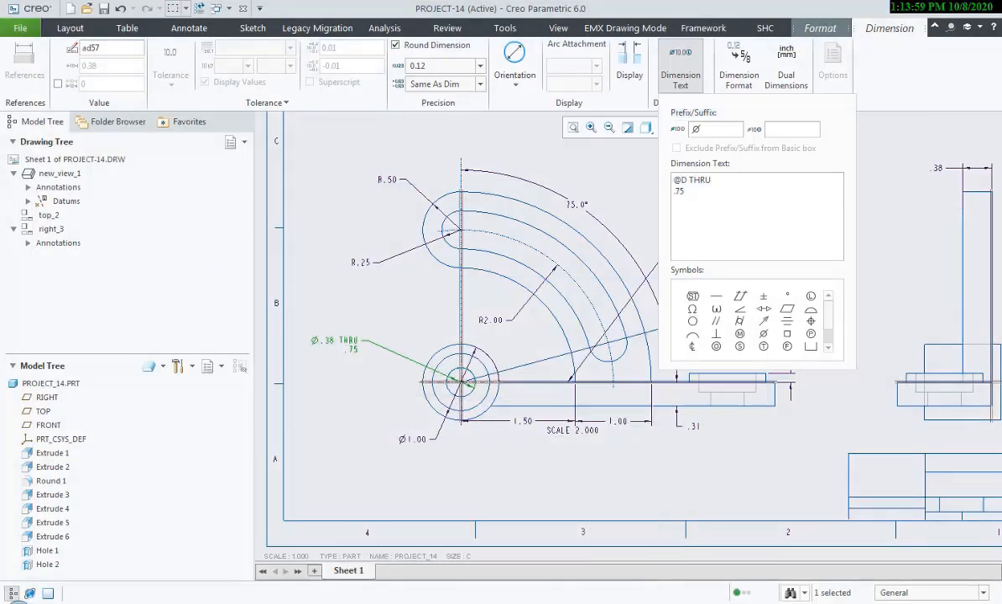
click(756, 187)
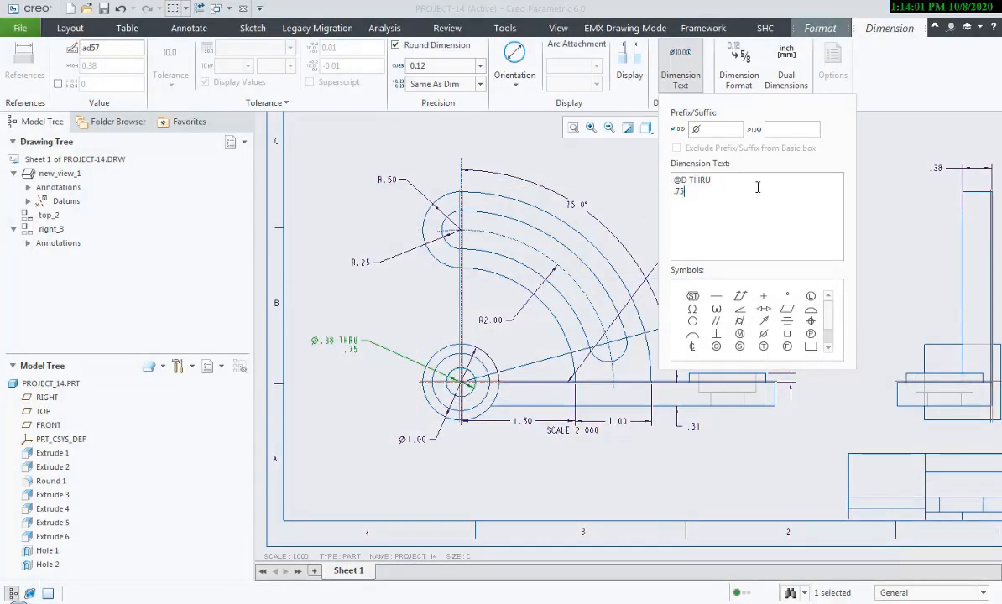
text(X 82)
click(787, 295)
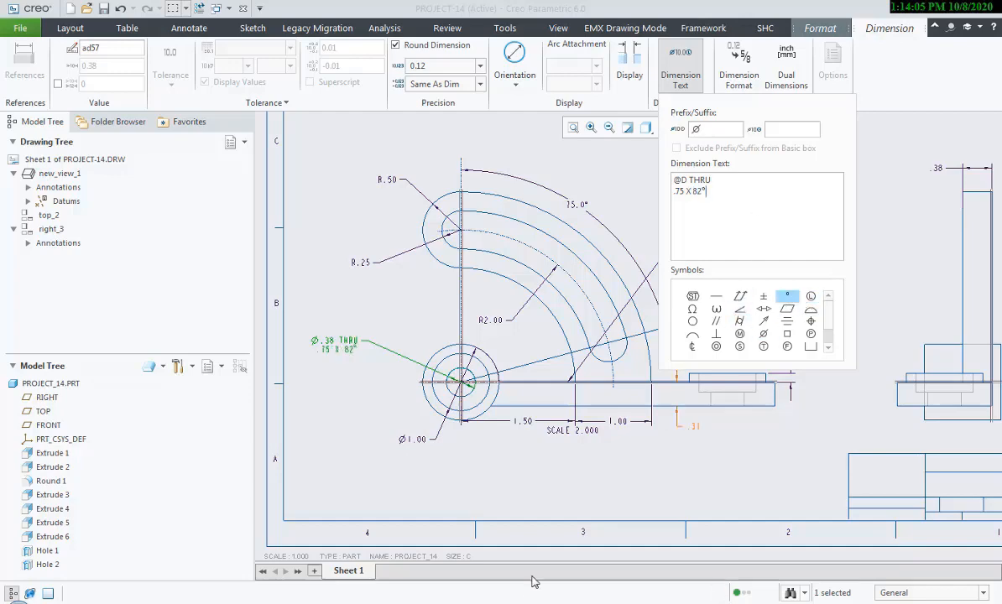
Extend the callout's second line with "C° Sunk", checking the countersink wording in Projects_1.pdf.
key(alt+Tab)
key(alt+Tab)
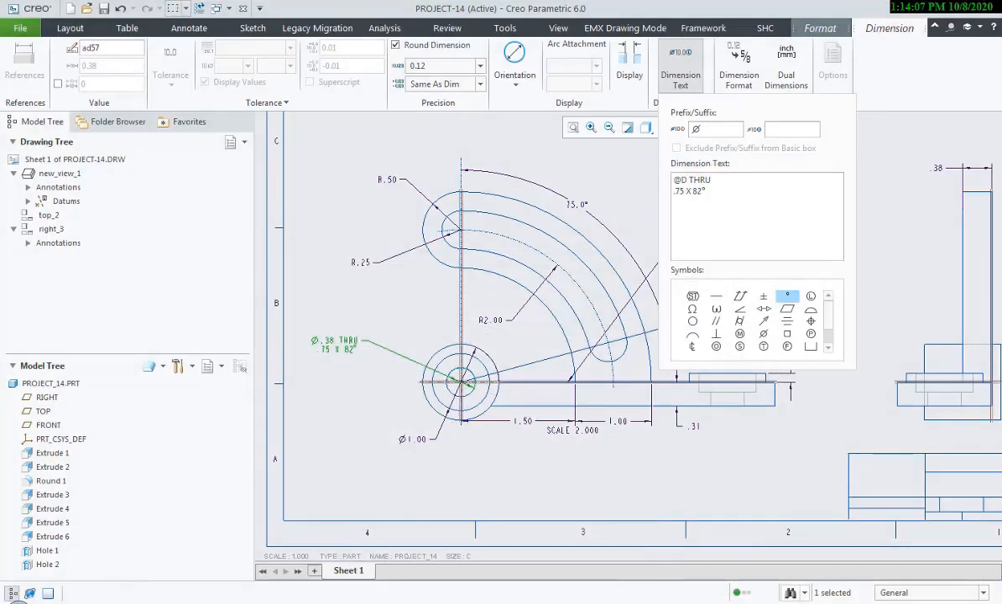
click(720, 199)
text(C)
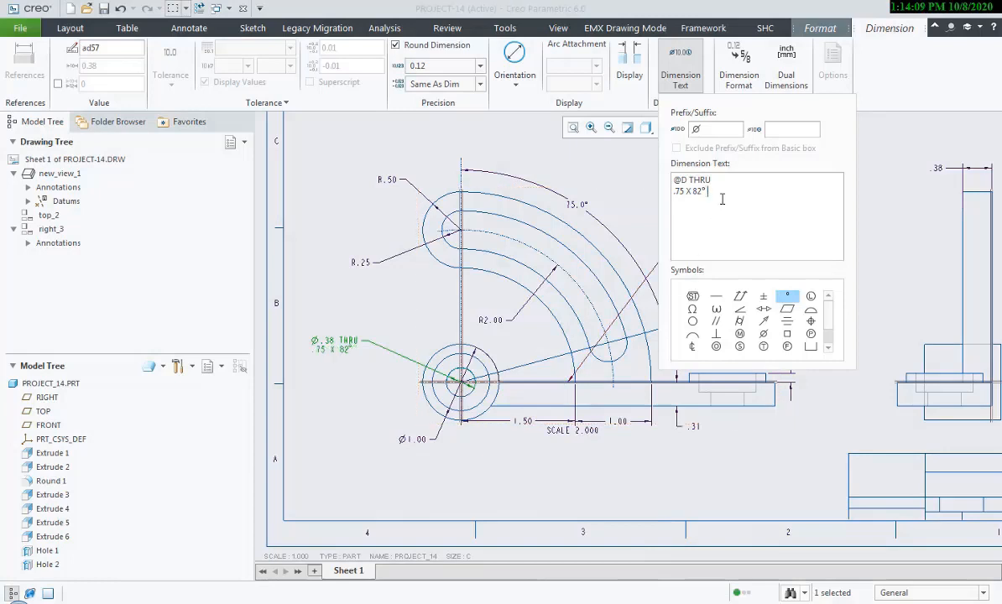
click(787, 297)
text(Sunk)
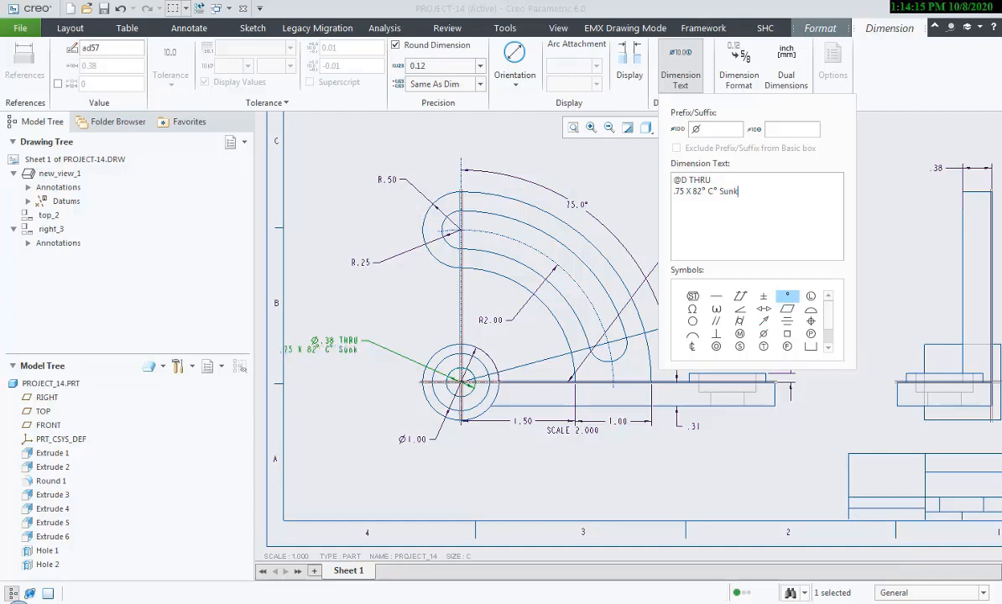
Correct "Sunk" to "SINK" in the hole callout as in Projects_1.pdf, and finish editing the dimension text.
key(alt+Tab)
key(alt+Tab)
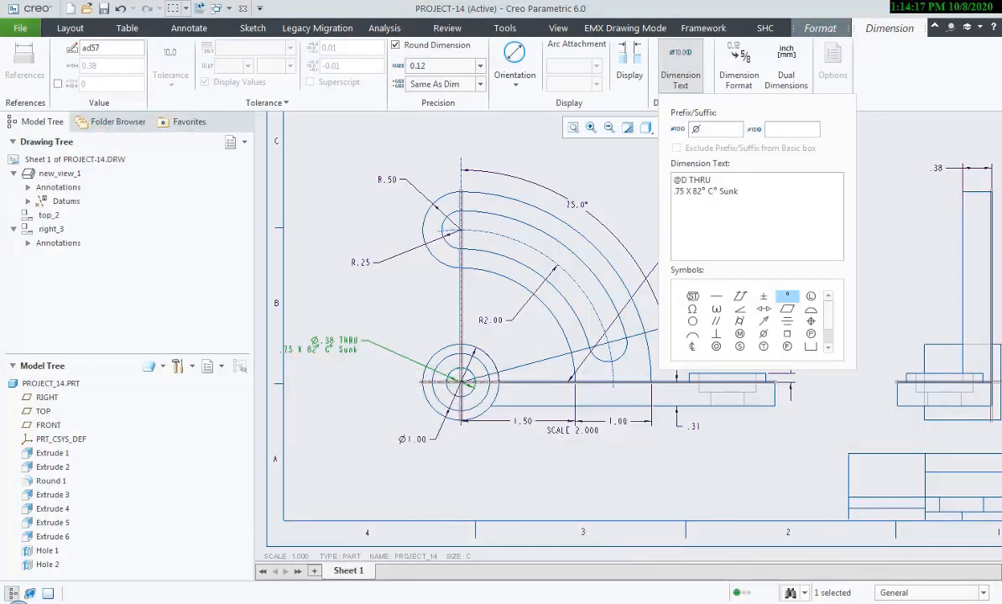
key(BackSpace)
key(BackSpace)
key(BackSpace)
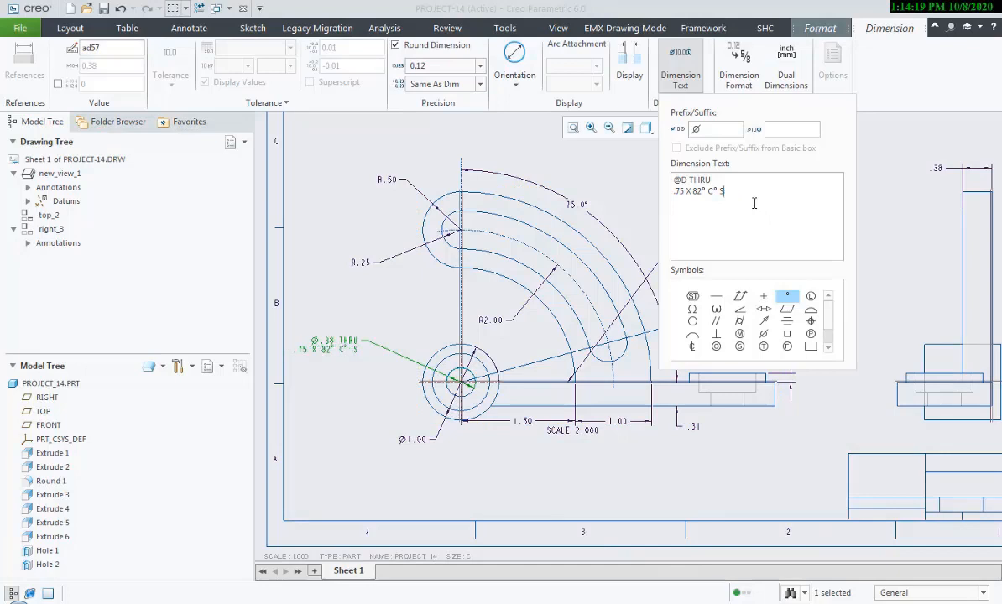
text(INK)
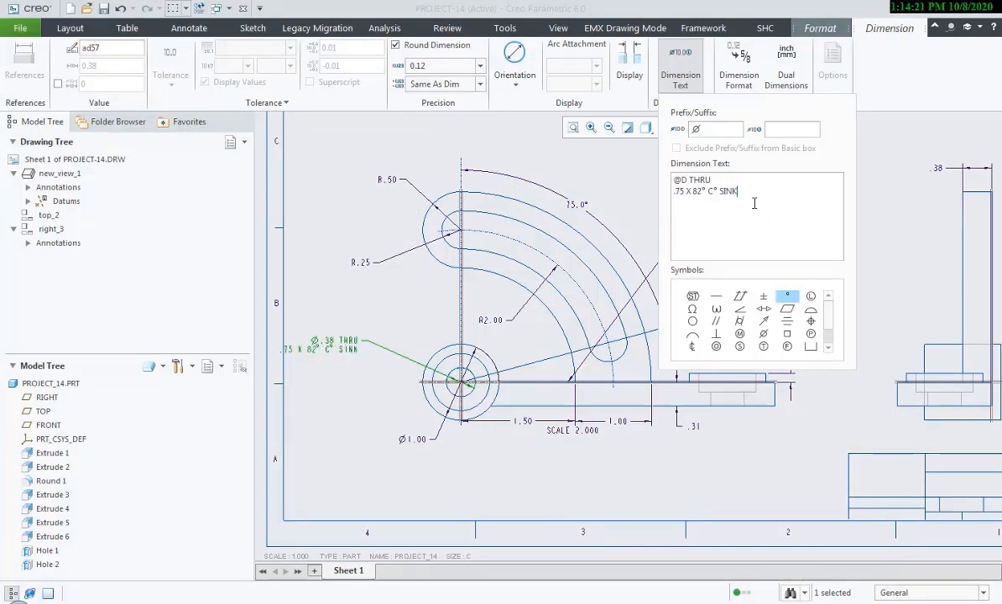
click(665, 487)
click(672, 483)
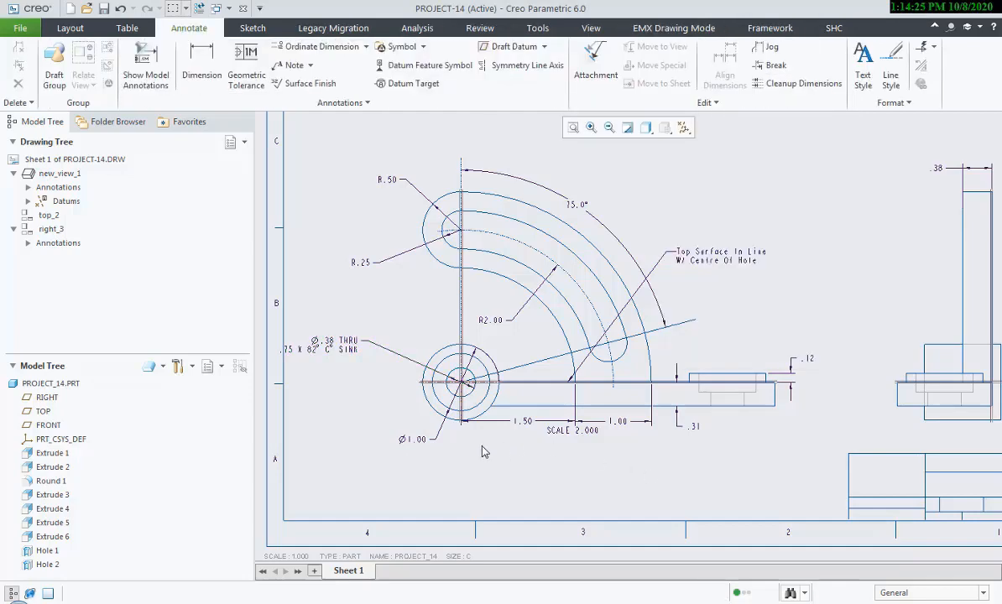
Move the two-line hole callout closer to the hole so that its text lies inside the sheet border.
click(351, 356)
drag(351, 356, 389, 347)
click(384, 399)
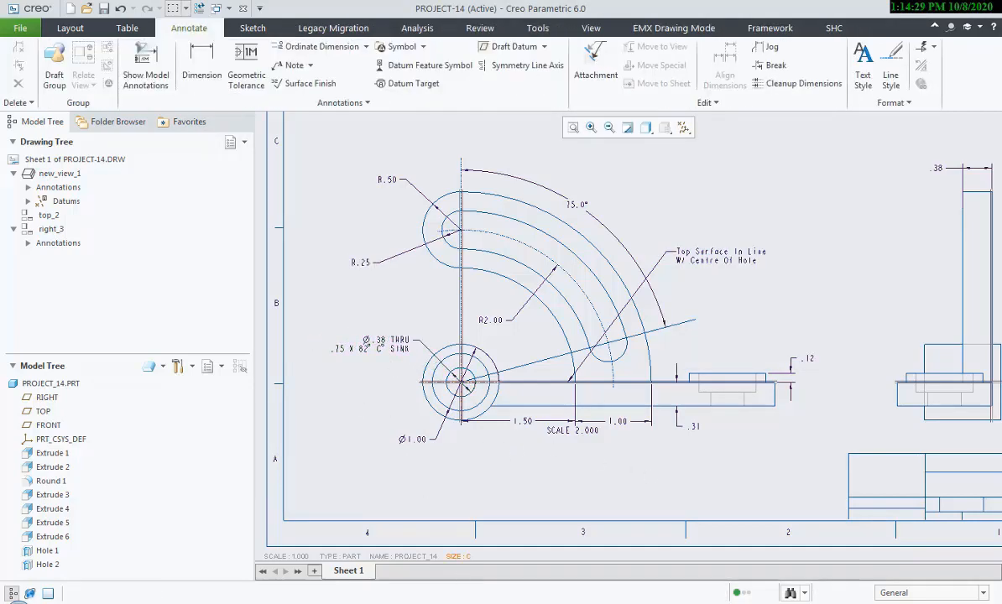
Check the slot-end radius in Projects_1.pdf and add "2X" before the R.25 dimension in the front view.
key(alt+Tab)
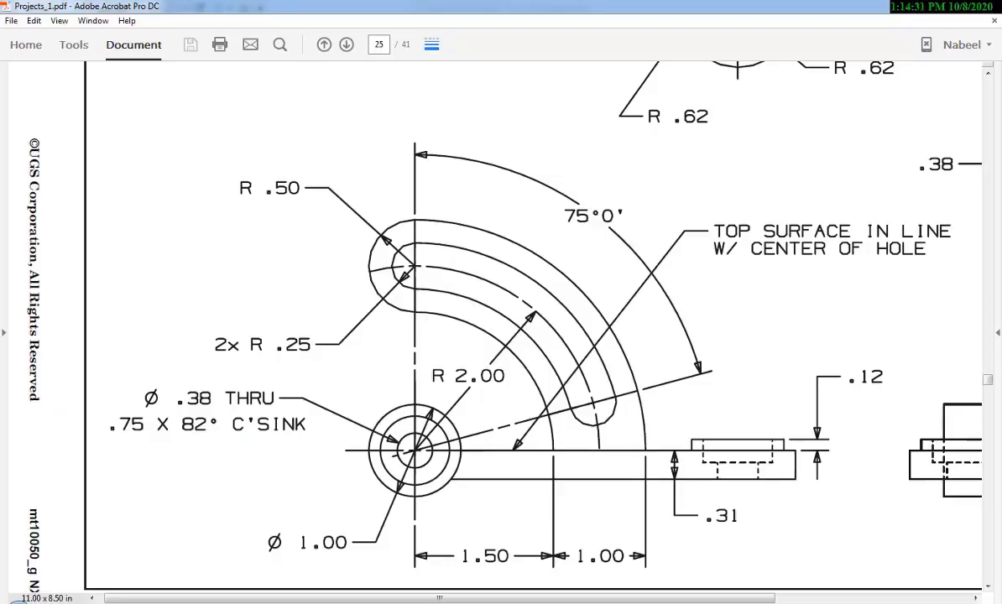
key(alt+Tab)
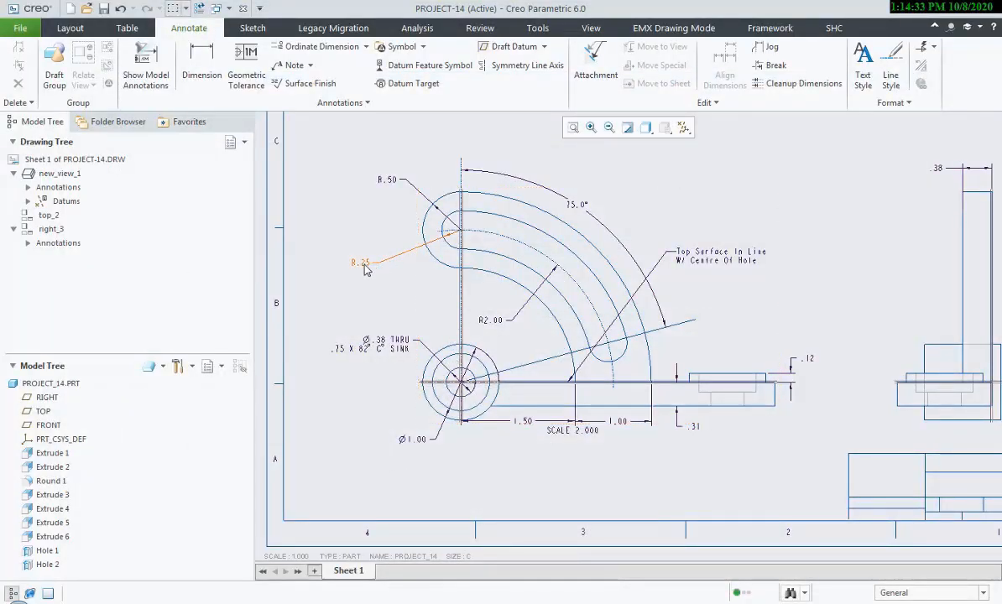
click(365, 267)
key(alt+Tab)
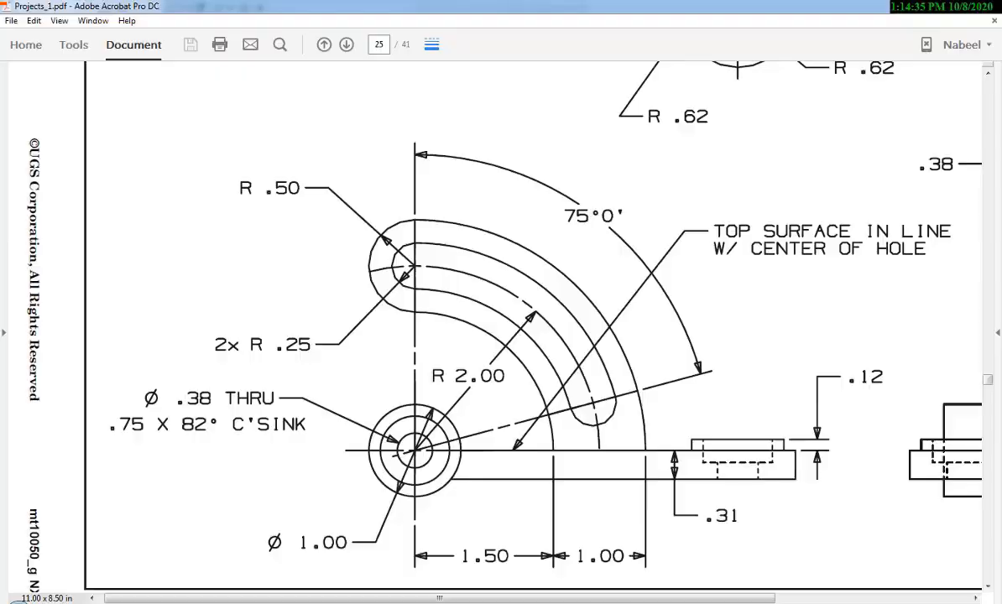
key(alt+Tab)
click(680, 67)
text(R)
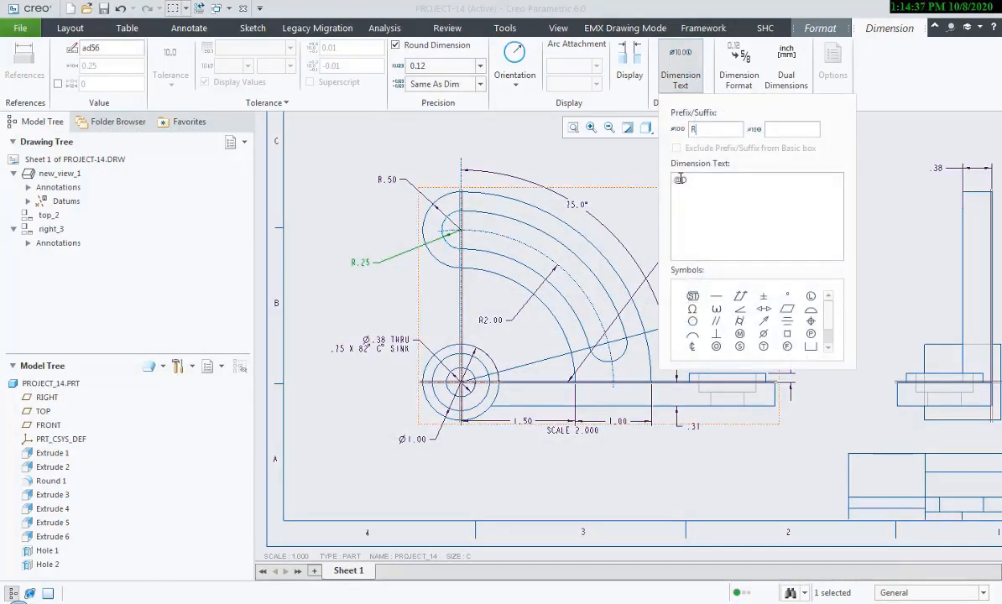
click(672, 216)
text(2X)
click(592, 202)
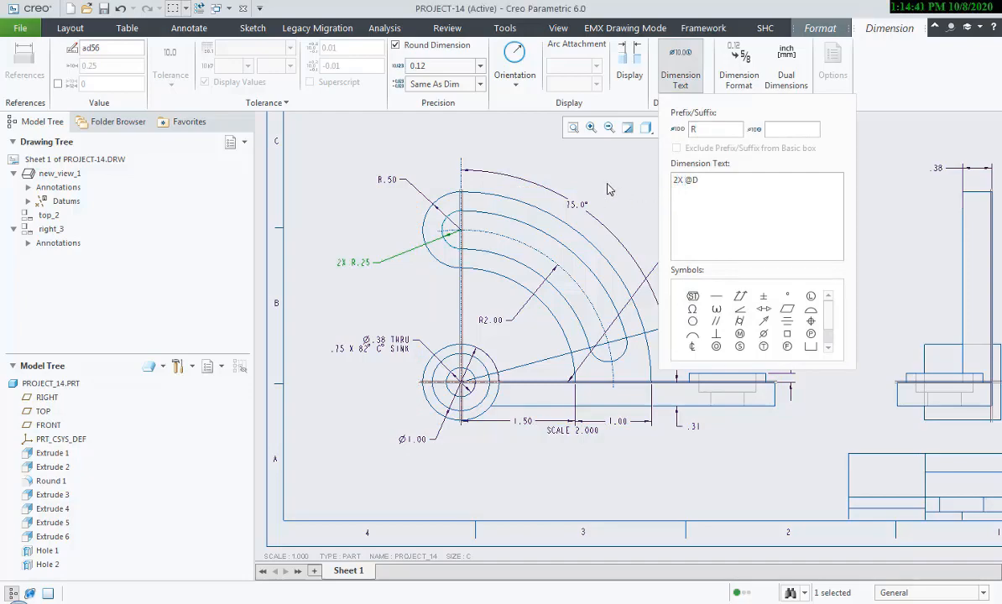
click(609, 190)
Rearrange the R2.00 dimension as in Projects_1.pdf, with its leader running from the arc's centre through the text and its arrow ending on the centre arc.
key(alt+Tab)
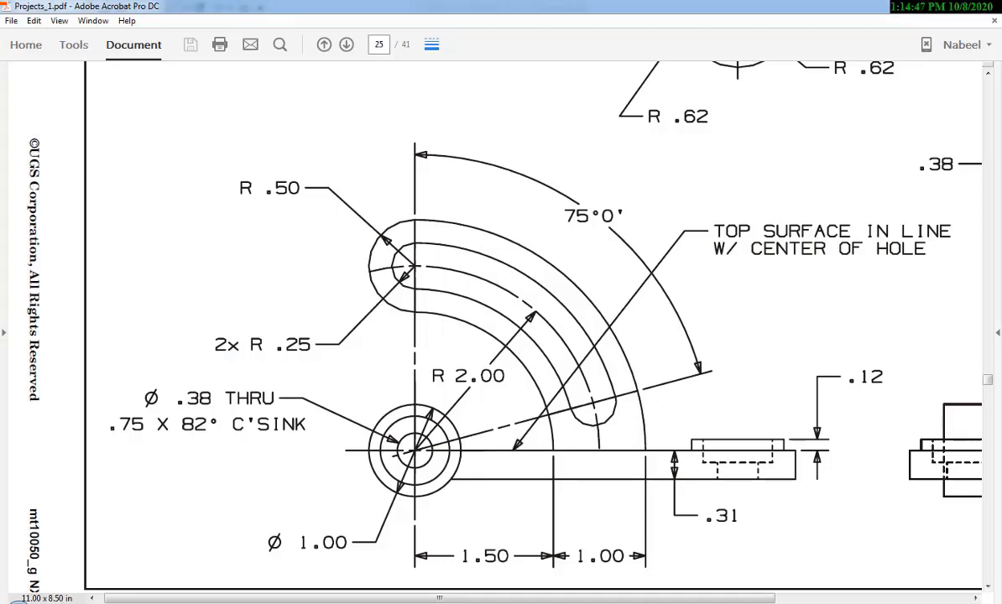
scroll(501, 495, down, 2)
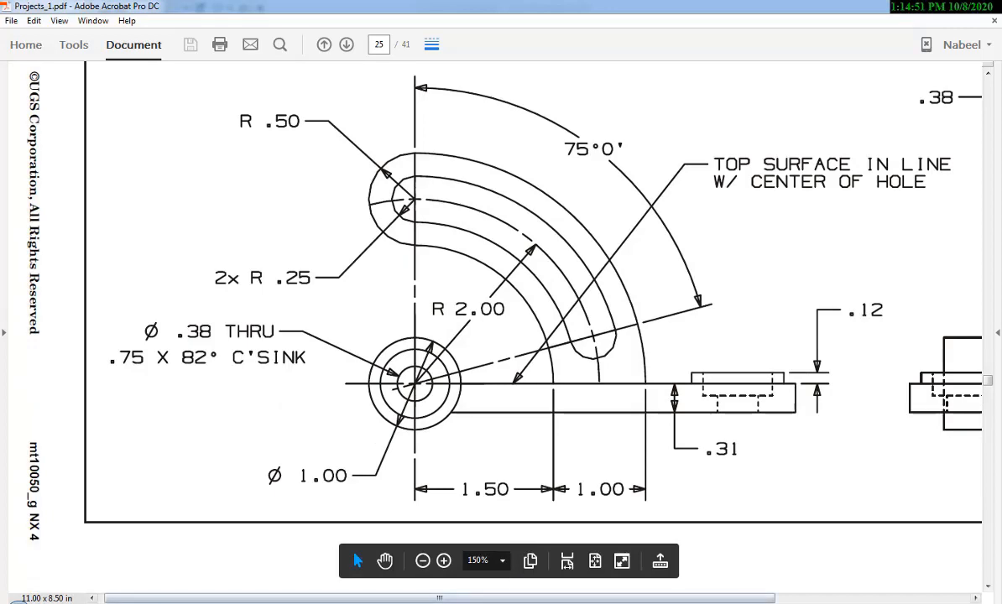
key(alt+Tab)
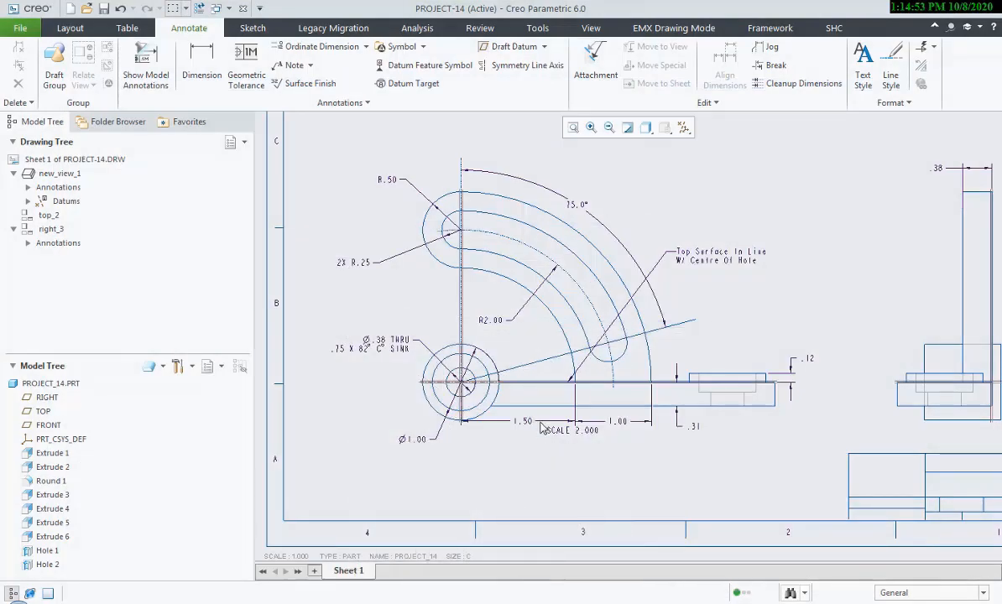
click(503, 316)
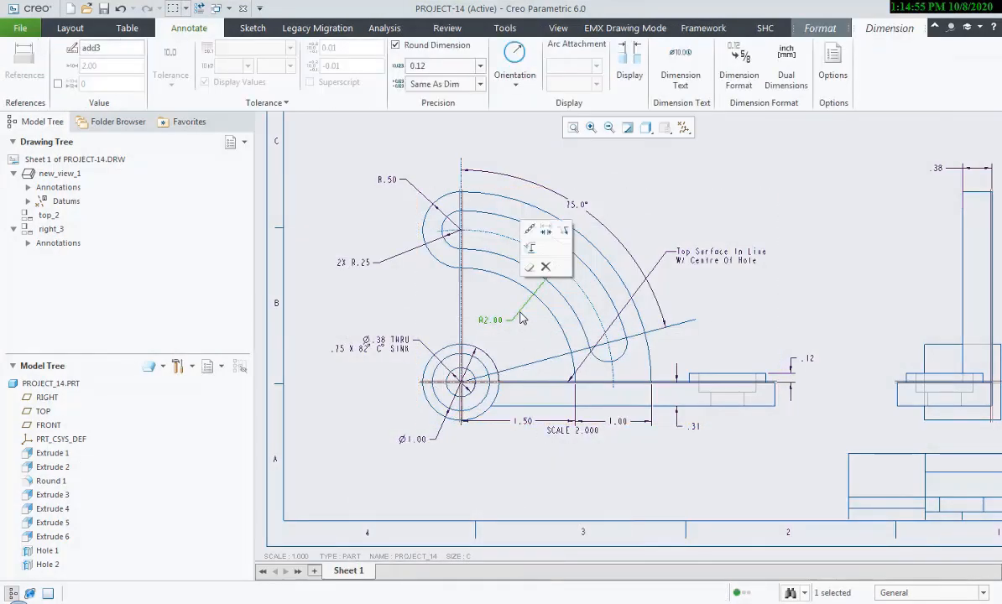
click(547, 233)
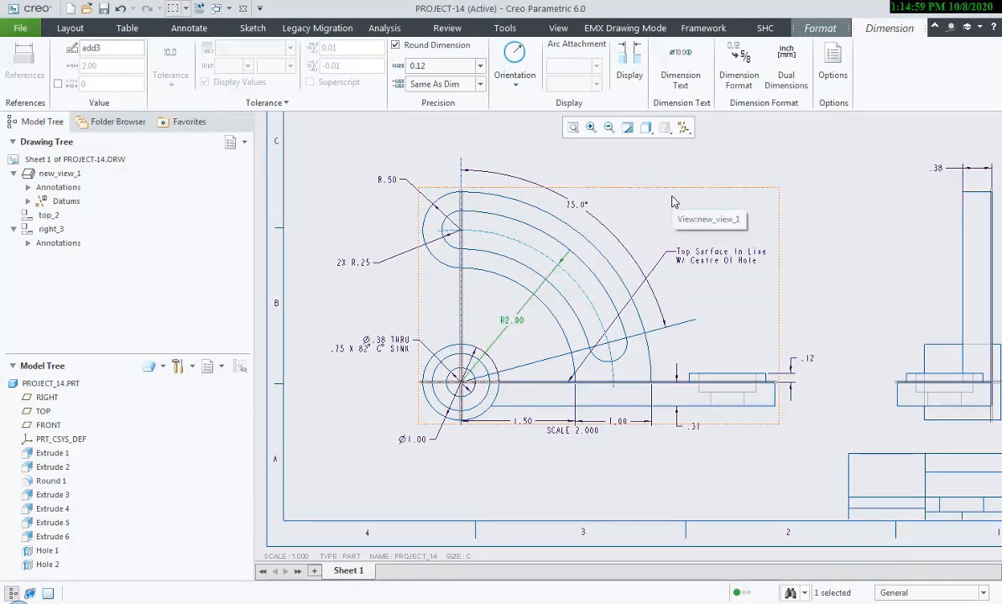
click(700, 164)
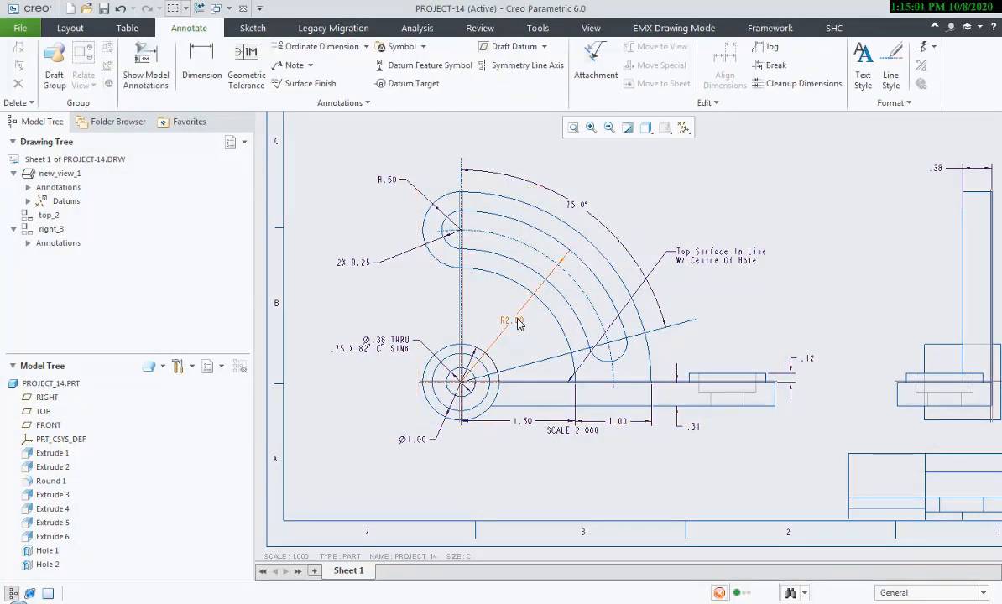
click(516, 320)
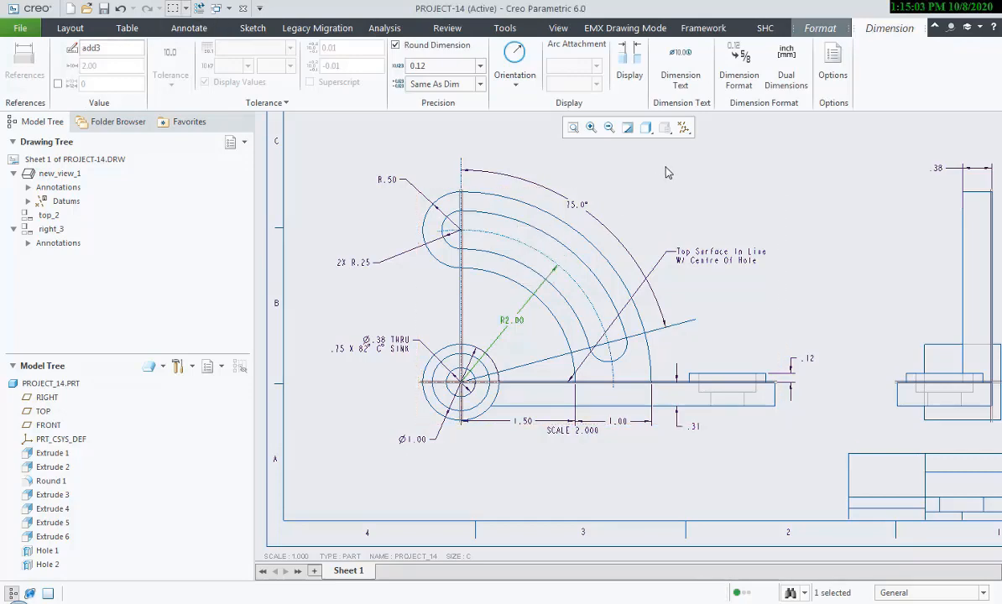
click(625, 162)
Compare the undimensioned top view with page 25 of Projects_1.pdf to identify the dimensions it needs.
scroll(561, 440, up, 3)
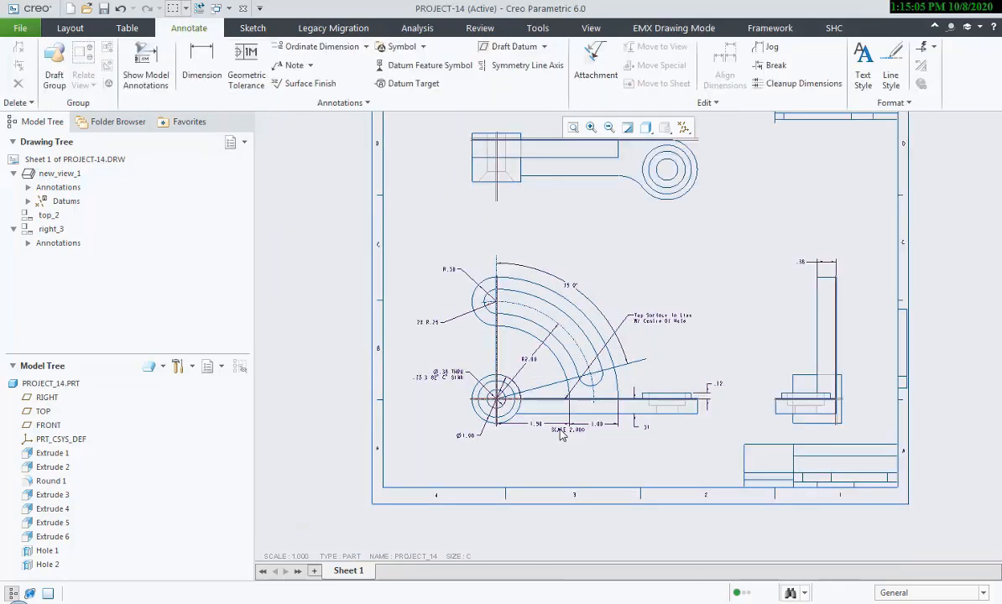
middle_drag(543, 304, 539, 334)
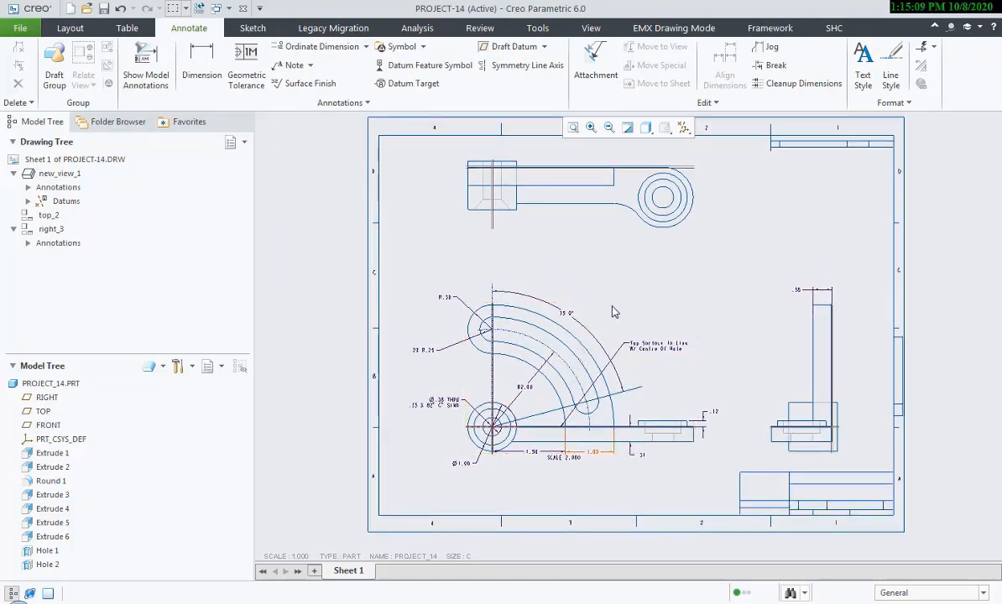
middle_drag(617, 284, 615, 325)
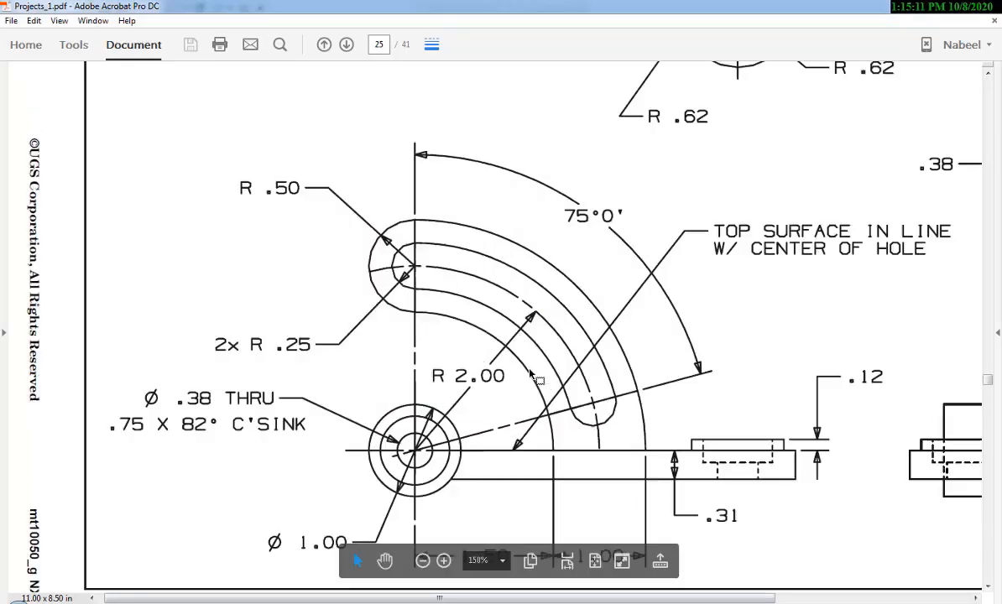
scroll(533, 376, up, 5)
scroll(531, 376, down, 2)
scroll(530, 375, down, 2)
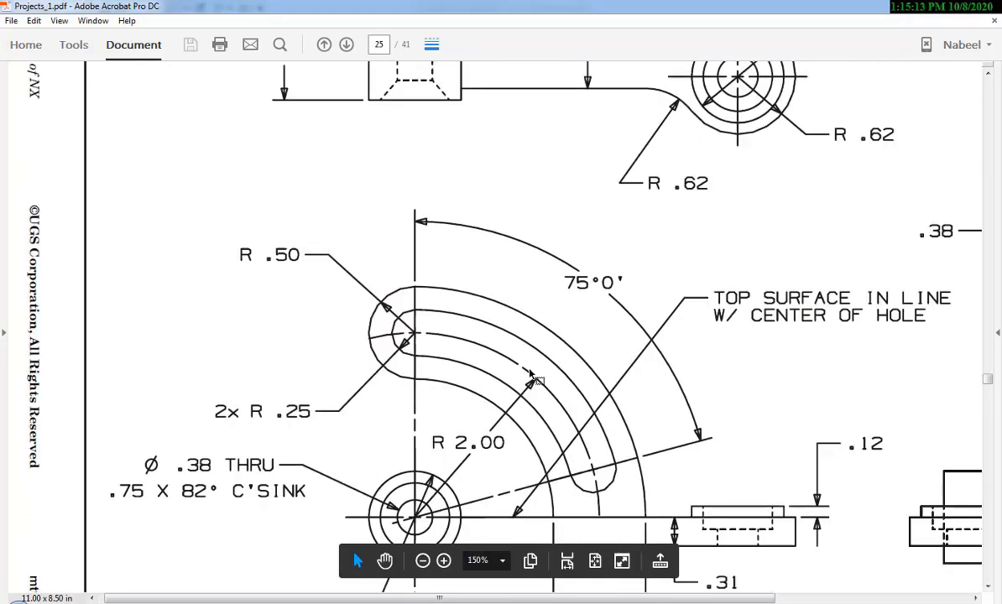
scroll(532, 376, up, 6)
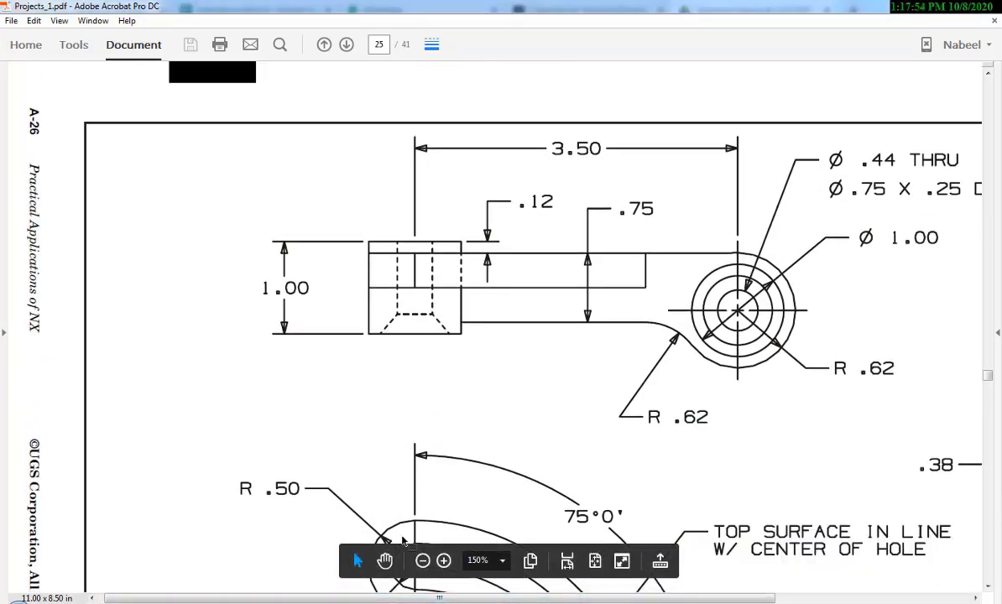
click(386, 603)
click(386, 546)
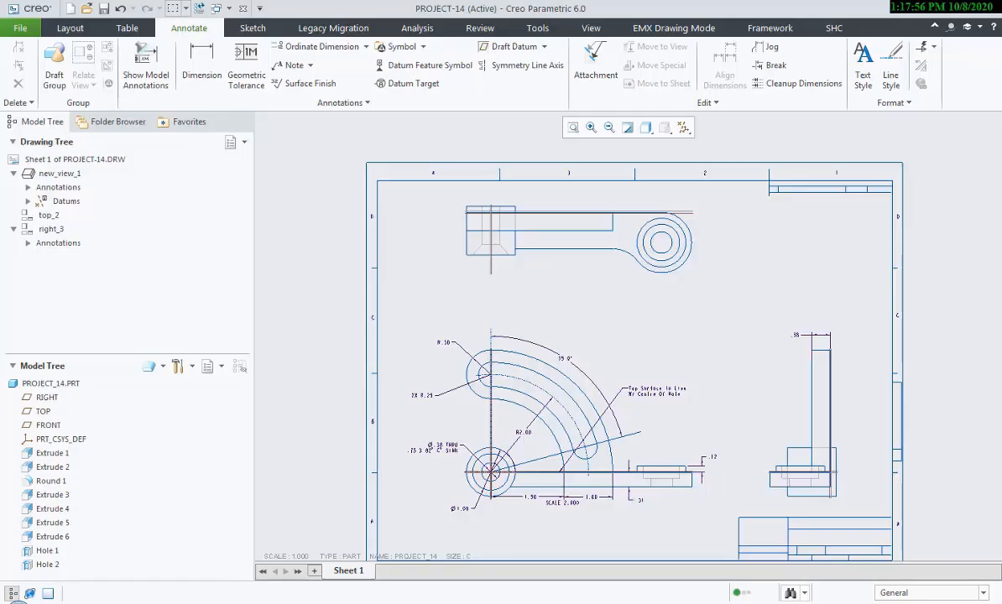
scroll(492, 393, up, 3)
scroll(492, 381, down, 5)
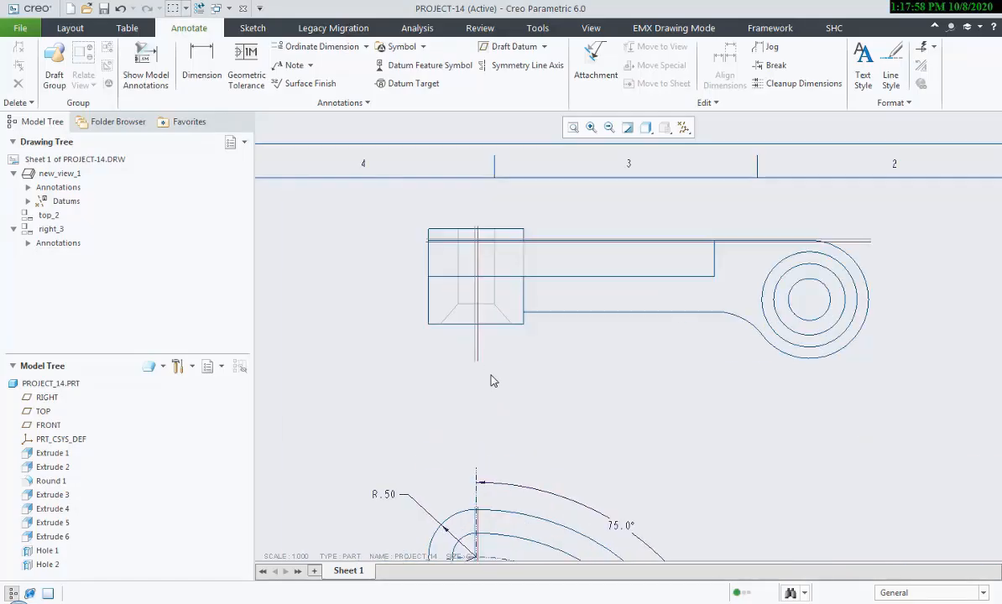
Check page 25 of Projects_1.pdf and show the A_1 axis of the round end's hole in the top view.
key(alt+Tab)
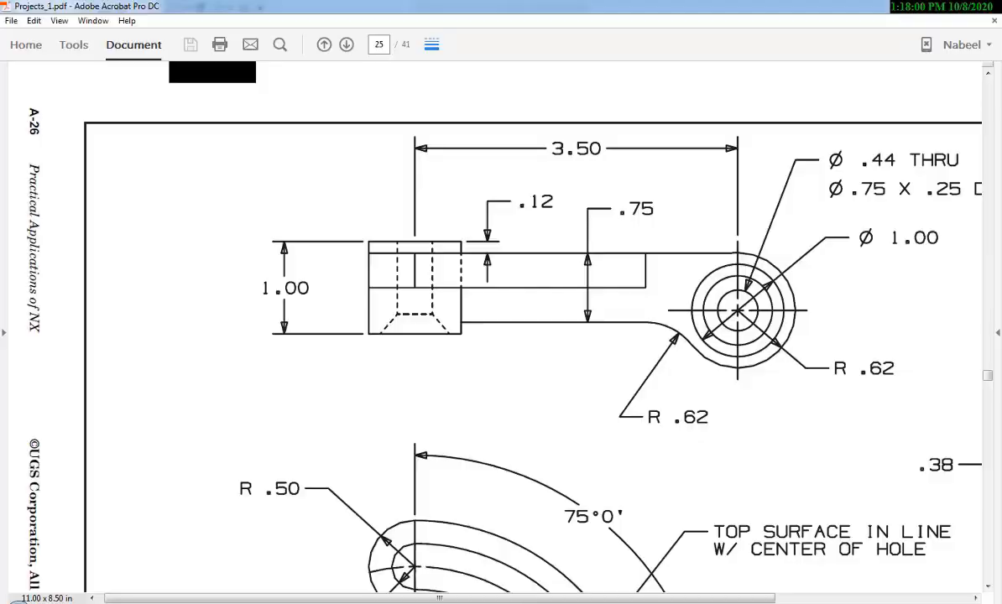
key(alt+Tab)
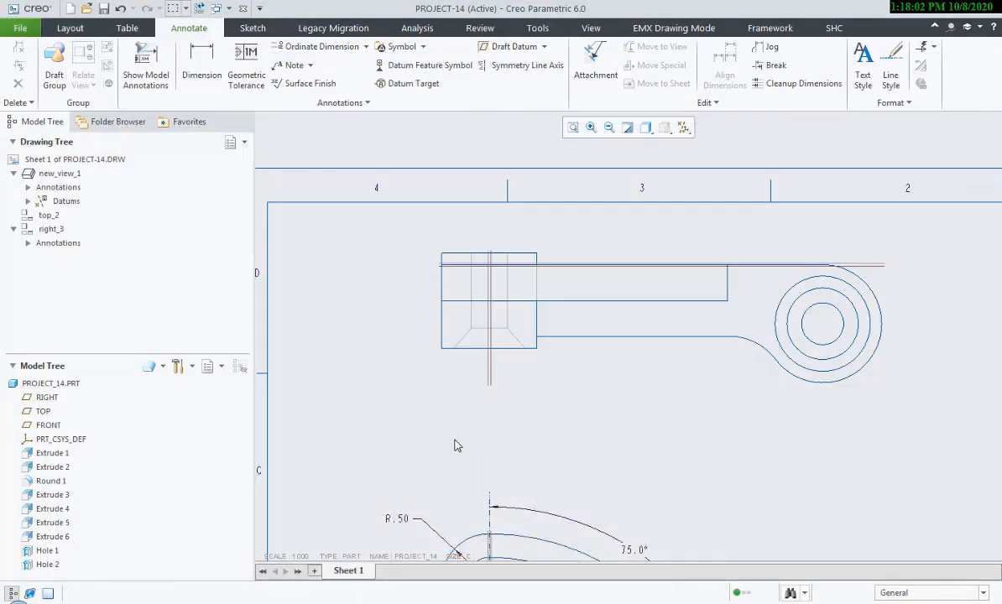
middle_drag(572, 401, 550, 409)
double_click(590, 381)
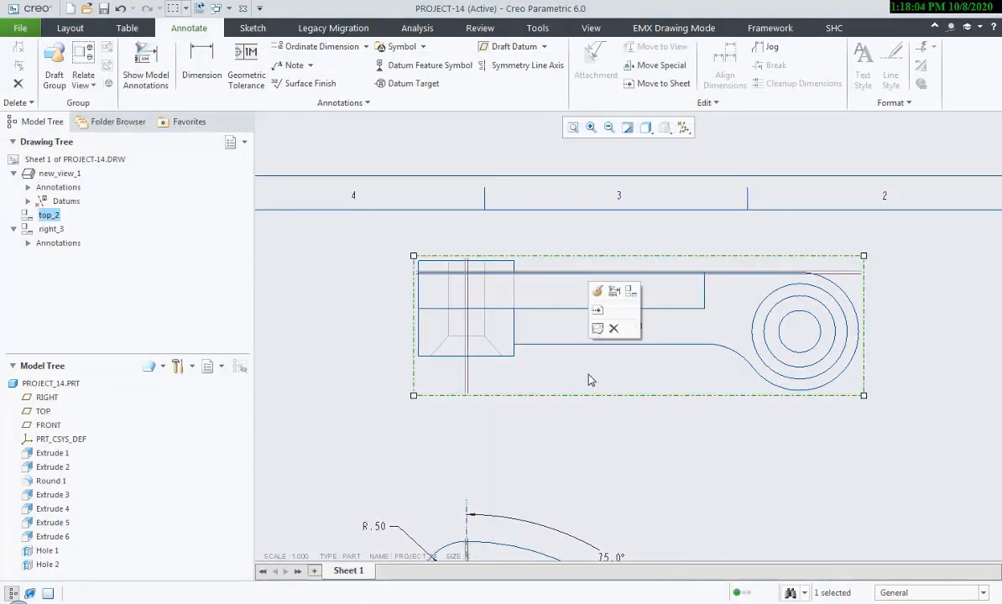
key(Escape)
click(146, 75)
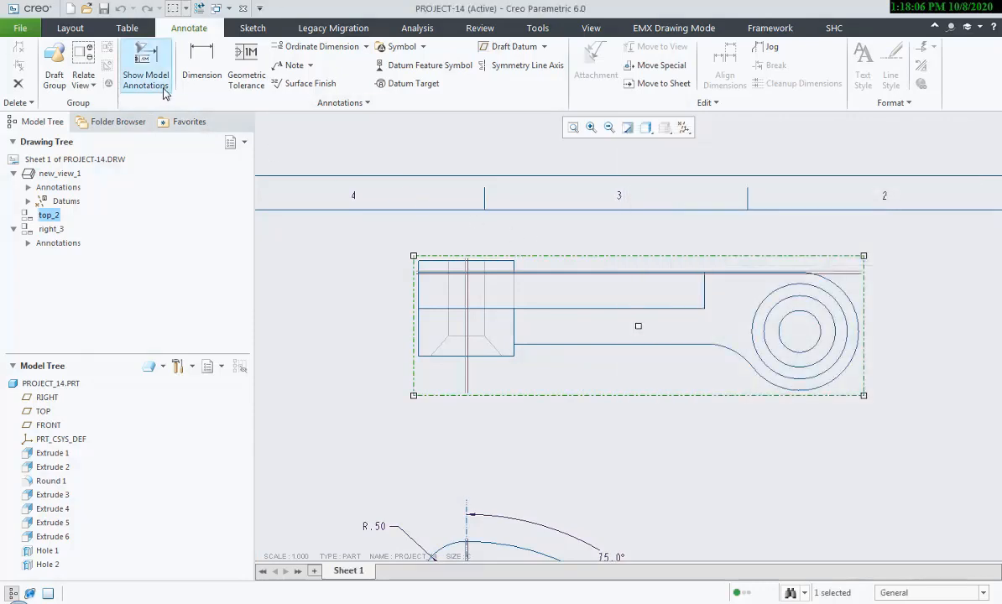
middle_drag(728, 345, 671, 358)
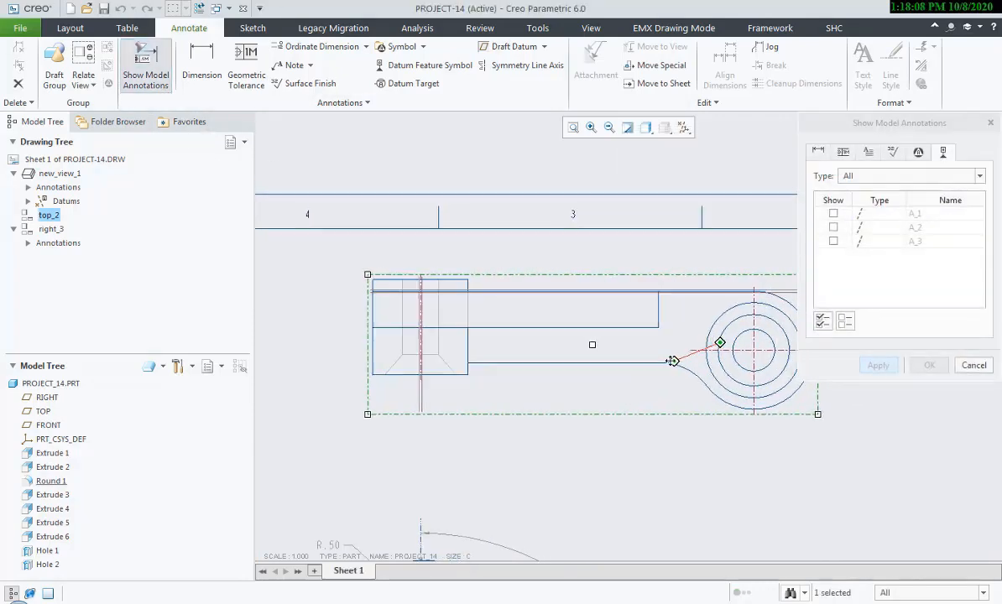
click(754, 357)
click(881, 369)
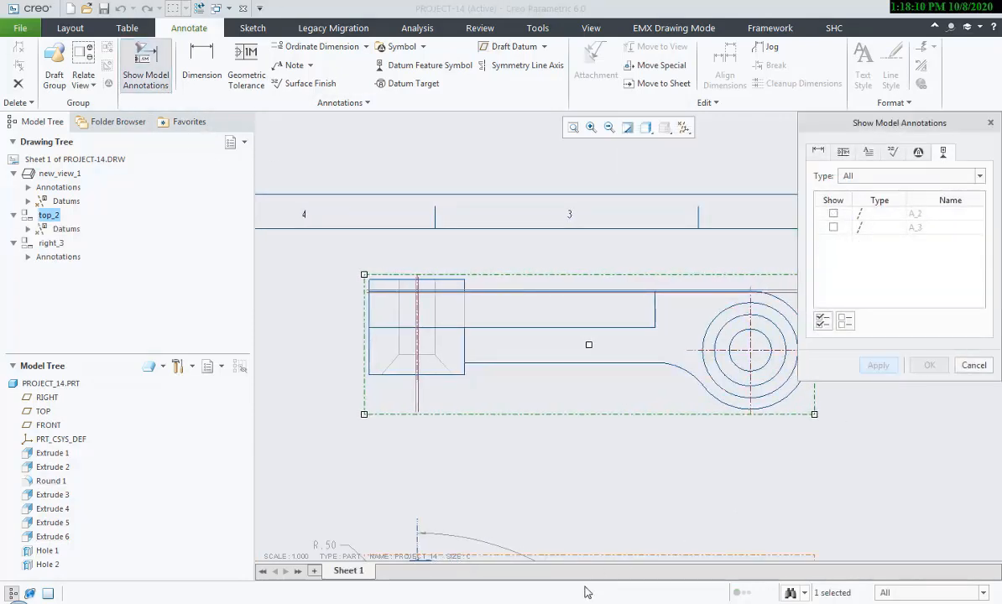
click(571, 603)
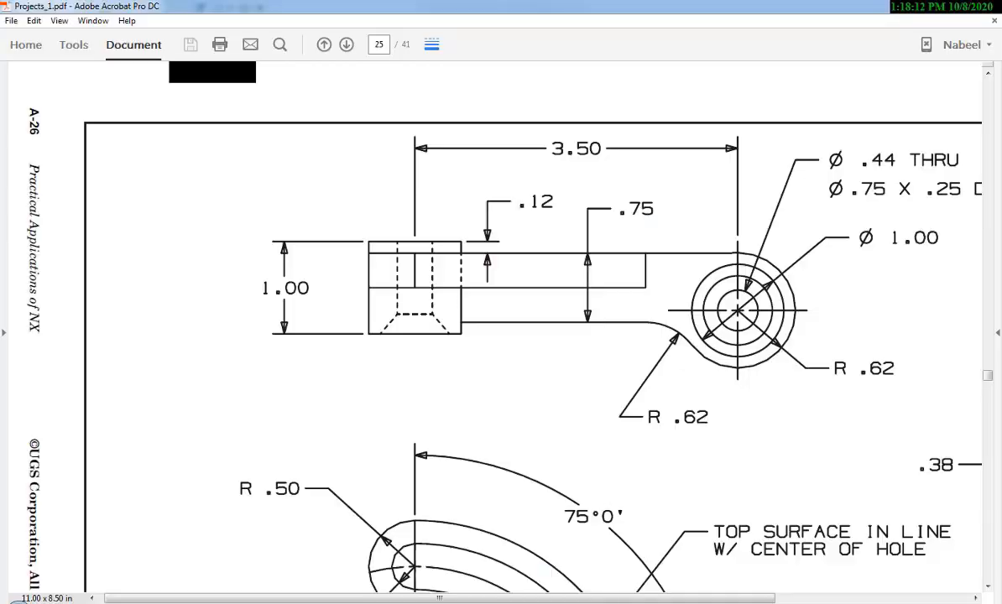
click(570, 603)
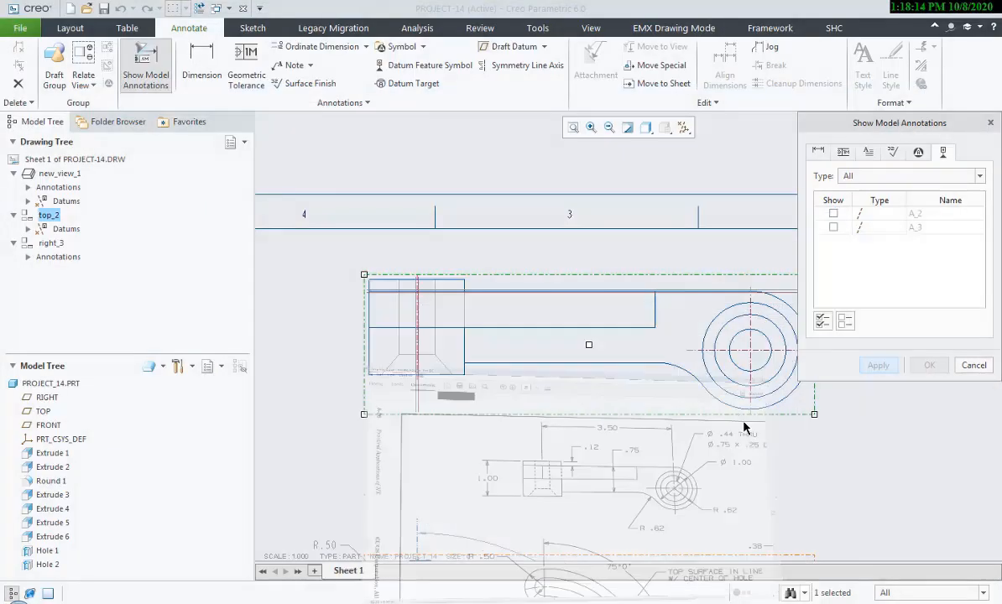
click(973, 369)
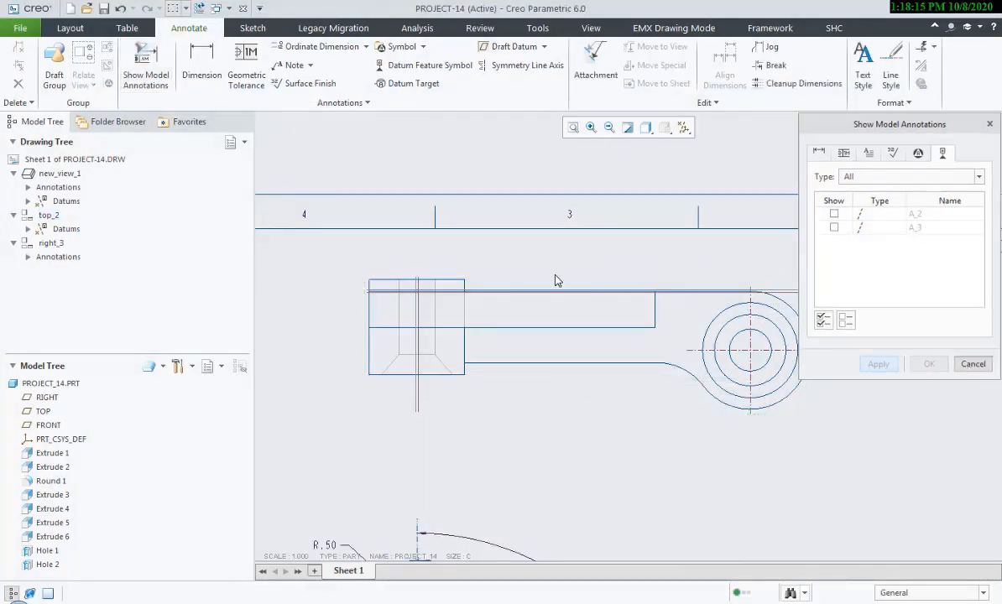
Dimension the end block's full height and the horizontal distance from its vertical centre plane to the round end's centre, above the top view.
click(245, 77)
click(379, 281)
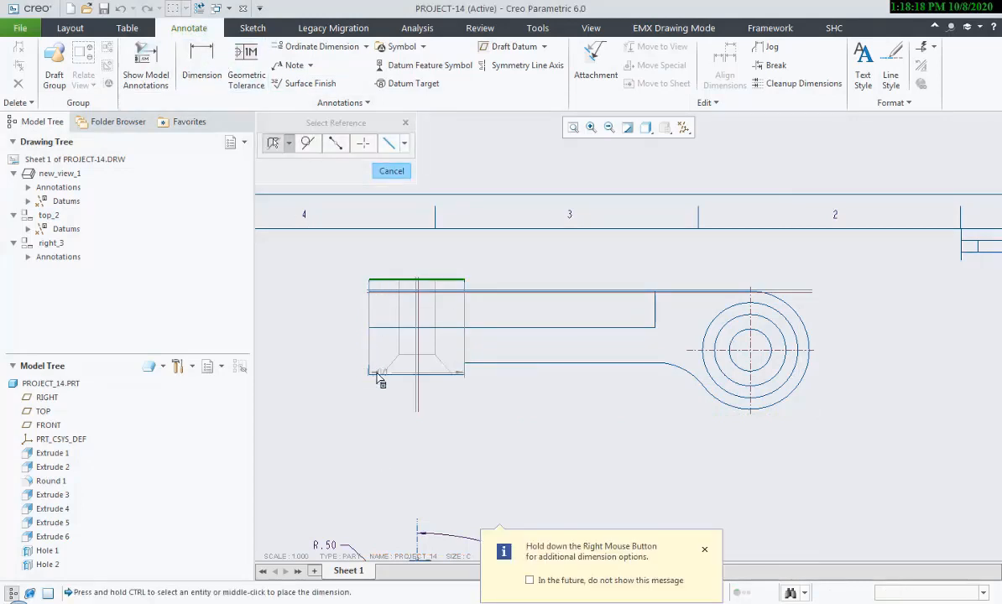
ctrl+click(380, 374)
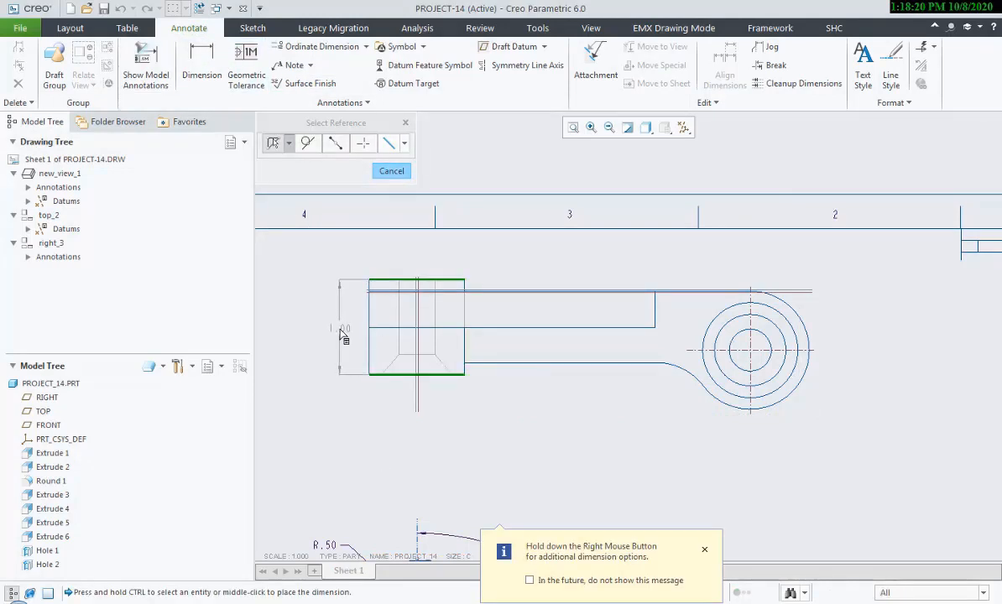
middle_click(331, 336)
click(417, 361)
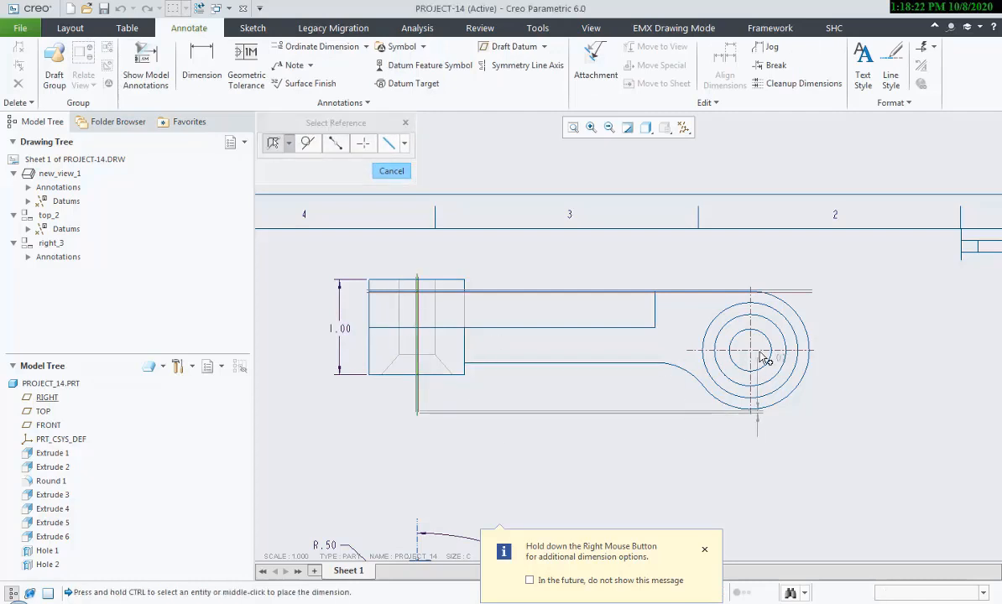
ctrl+click(751, 302)
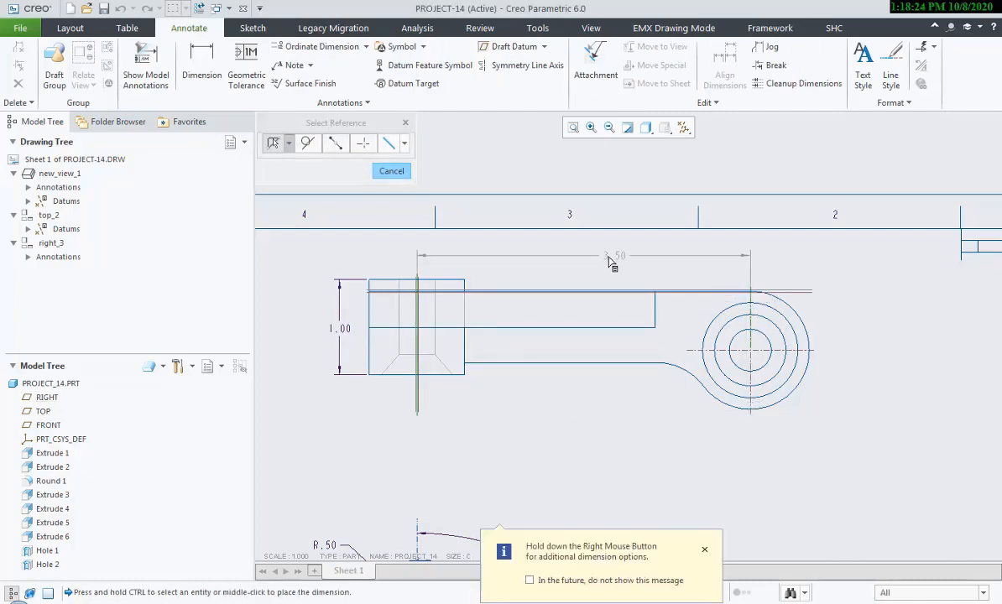
middle_click(609, 259)
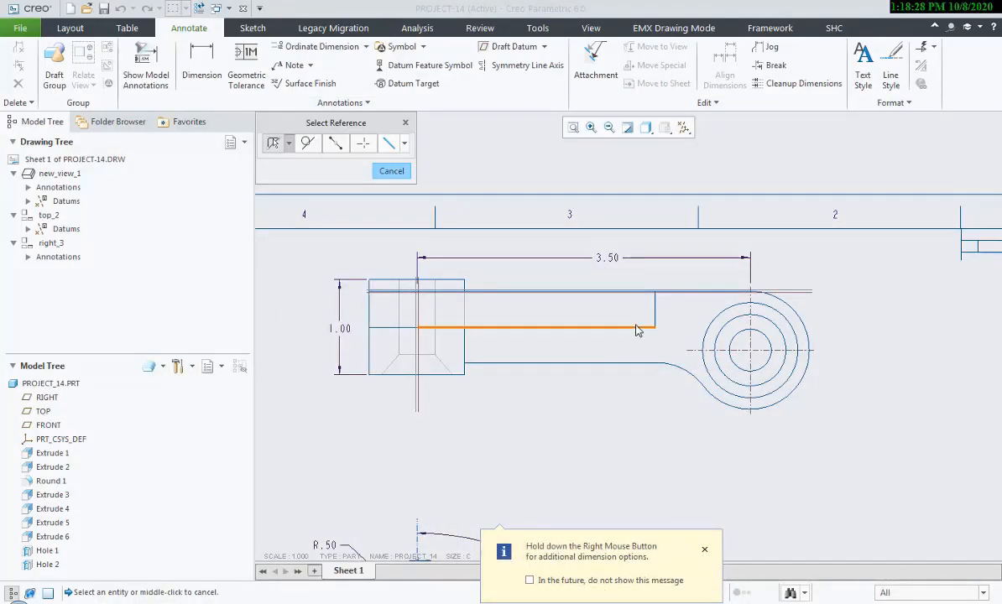
Dimension the arm's thickness between its upper and lower edges, and the small step between the end block's upper edge and the arm.
click(636, 364)
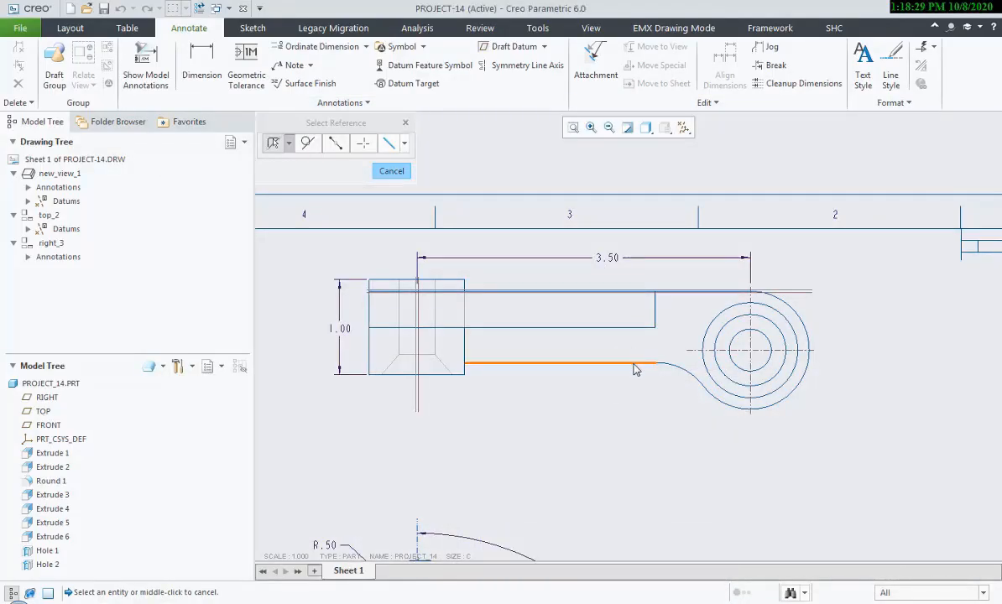
ctrl+click(623, 291)
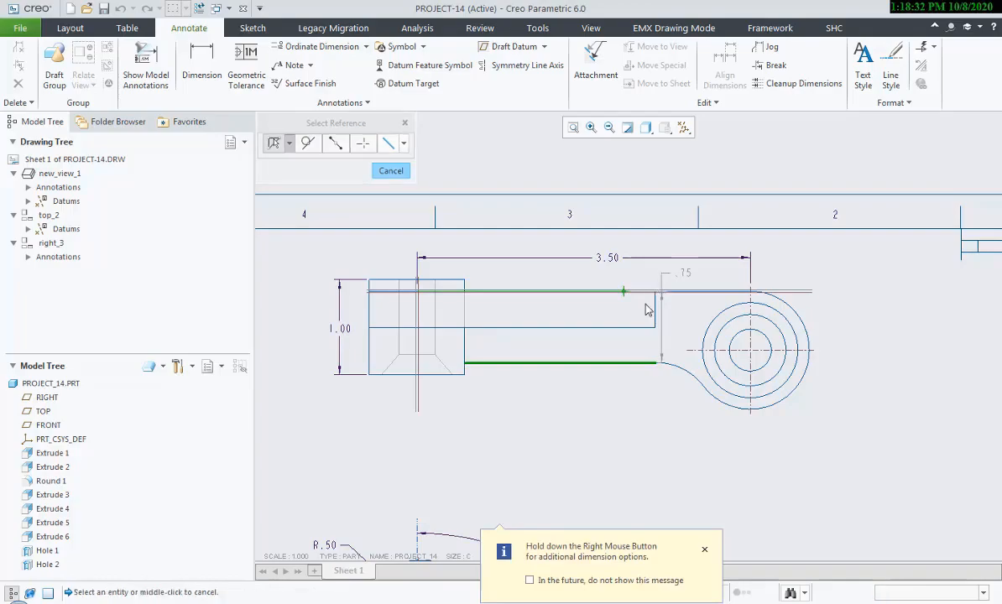
middle_click(646, 310)
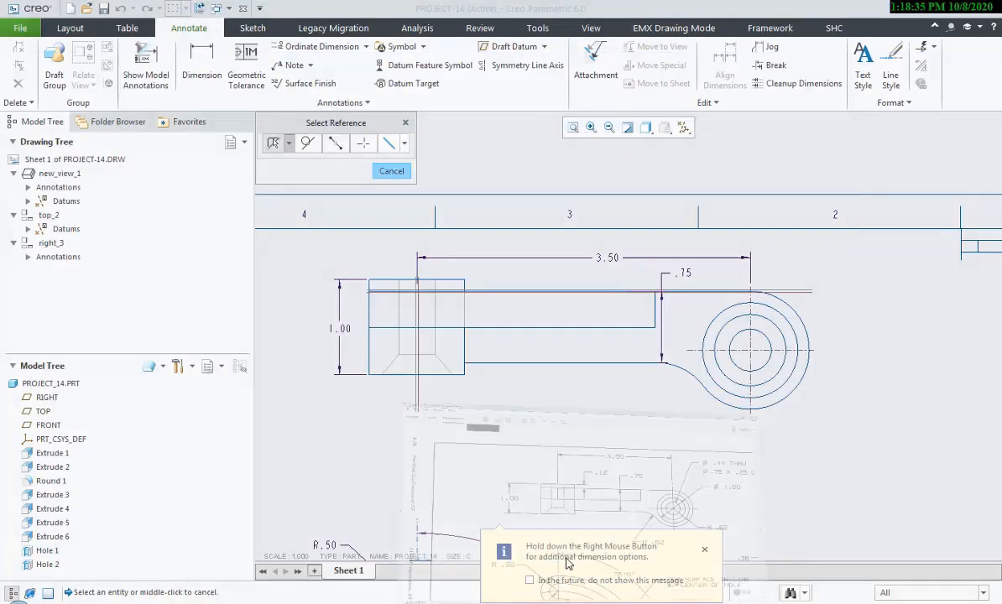
click(448, 280)
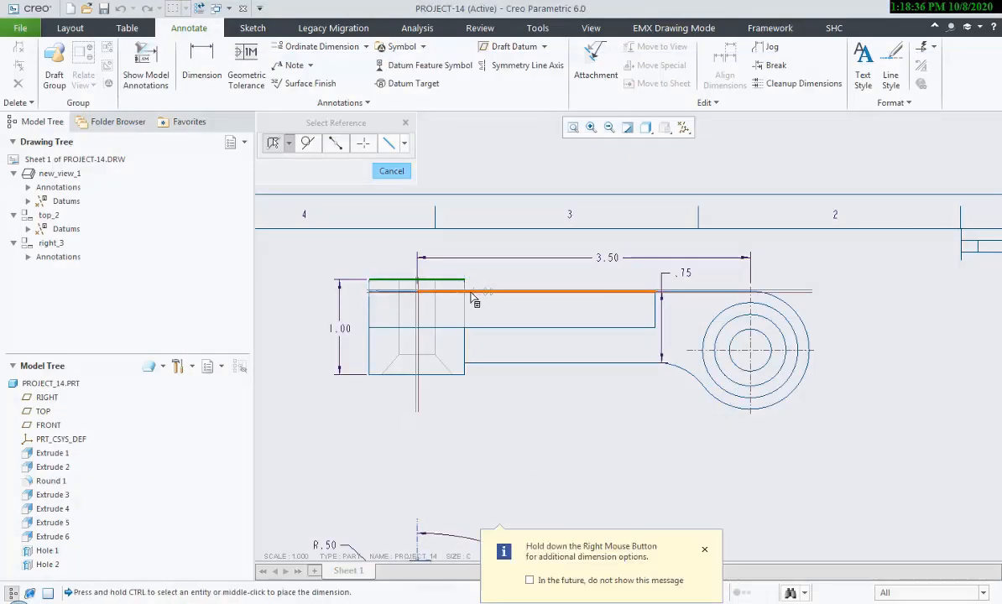
ctrl+click(473, 294)
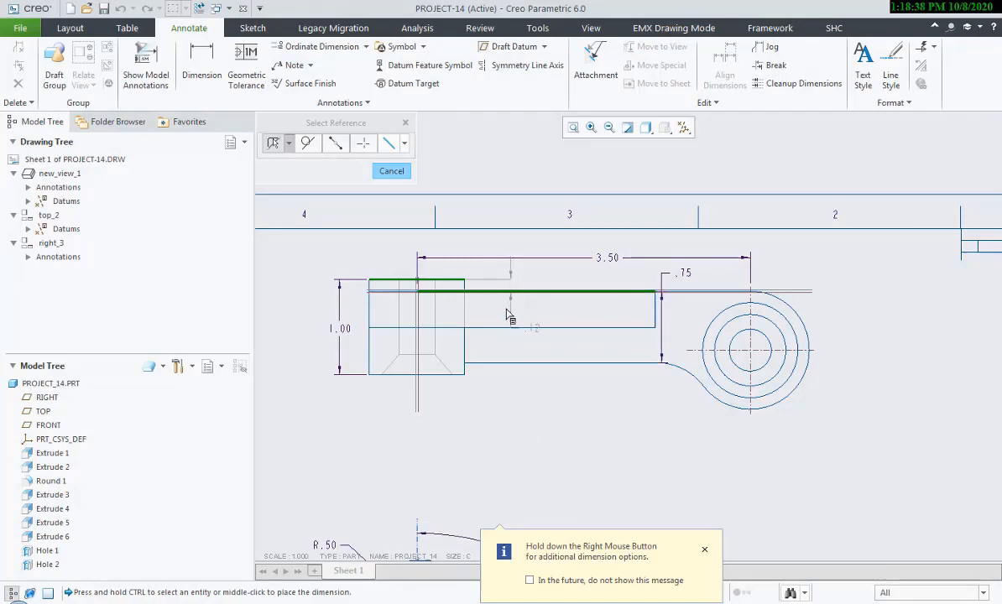
middle_click(480, 274)
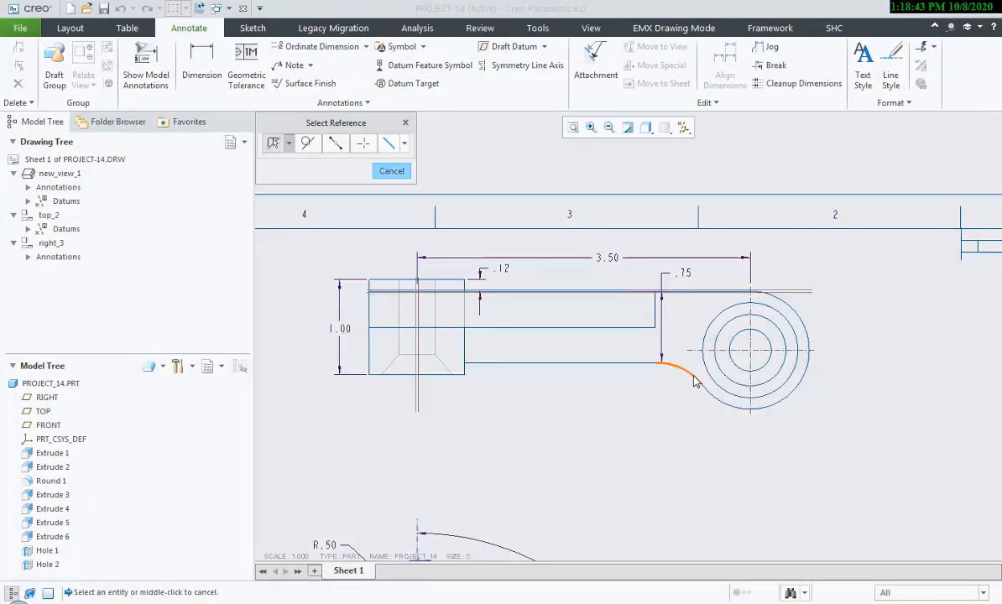
Add radius dimensions to the fillet arc under the arm and to the round end's outer arc in the top view.
click(688, 376)
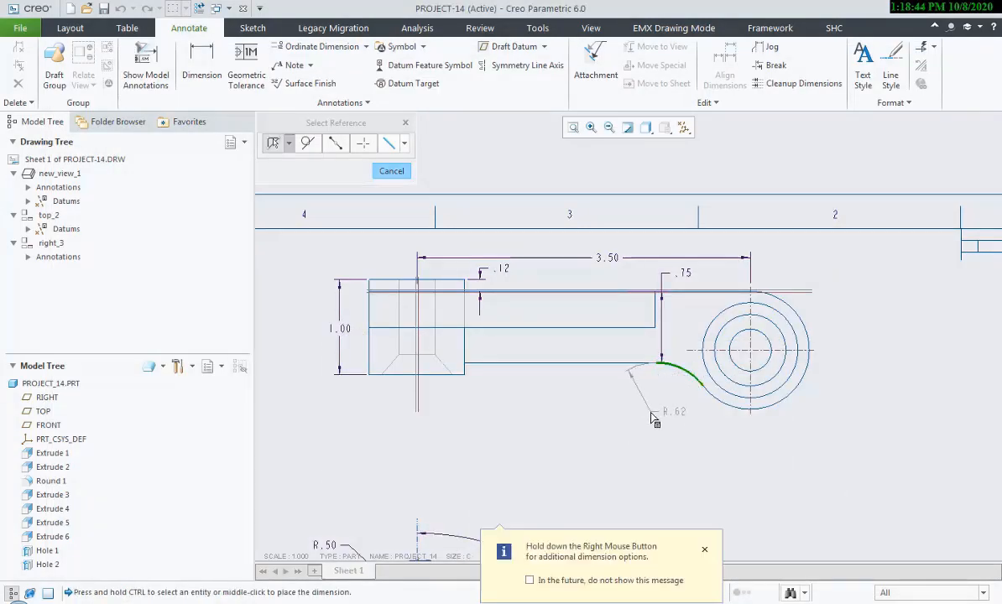
middle_click(666, 408)
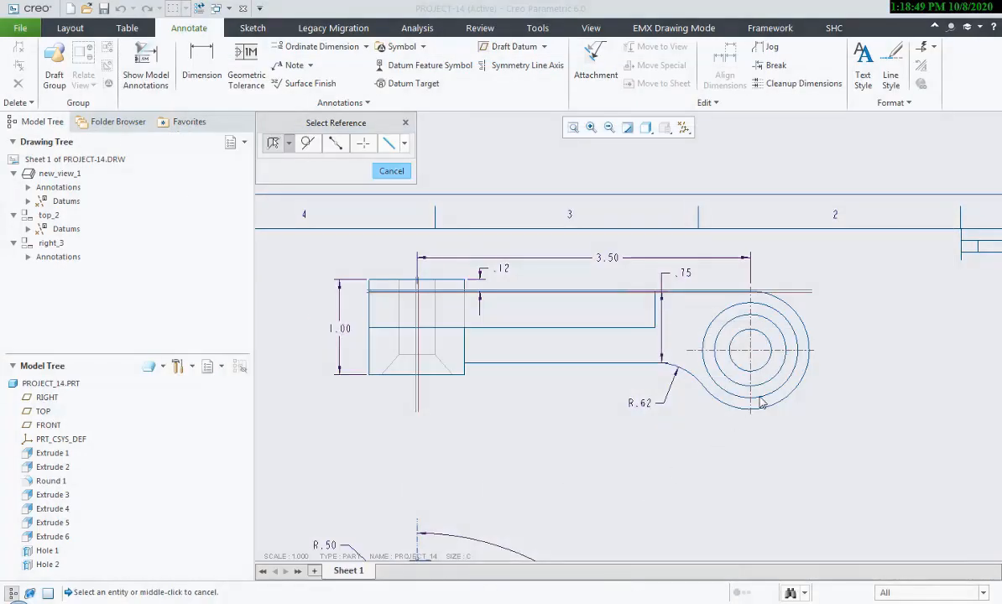
click(760, 403)
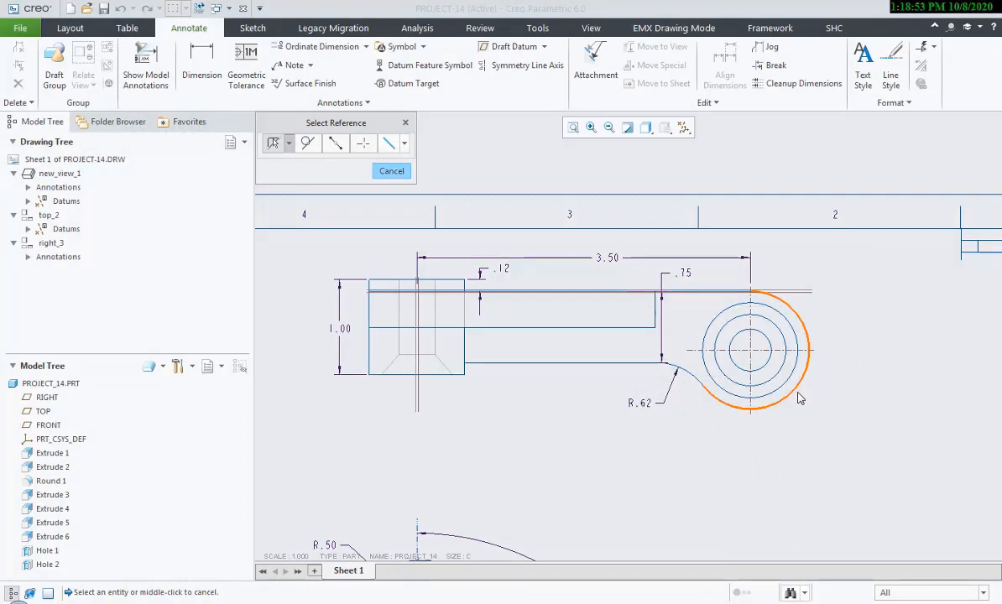
click(799, 394)
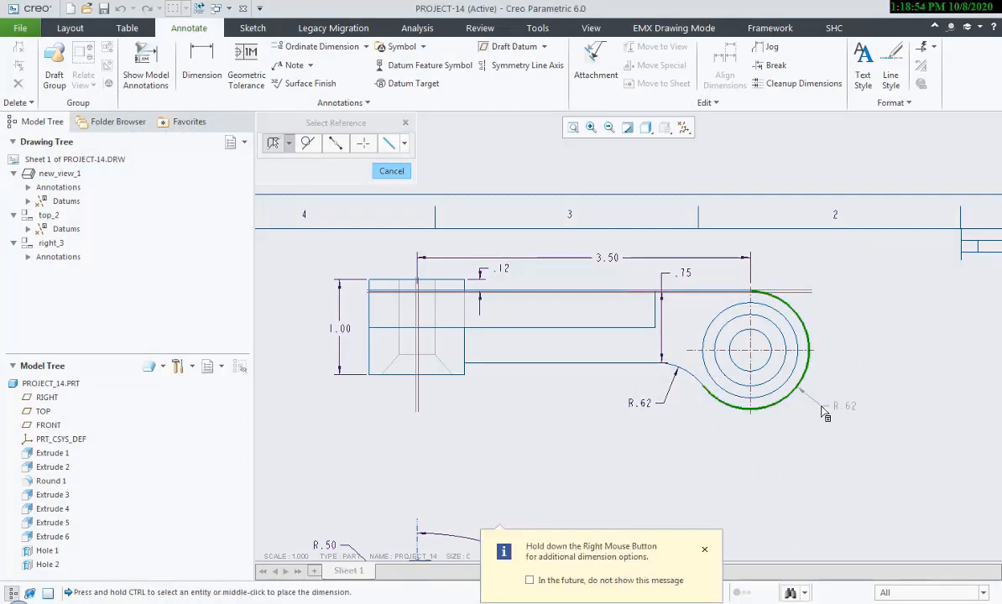
middle_click(825, 413)
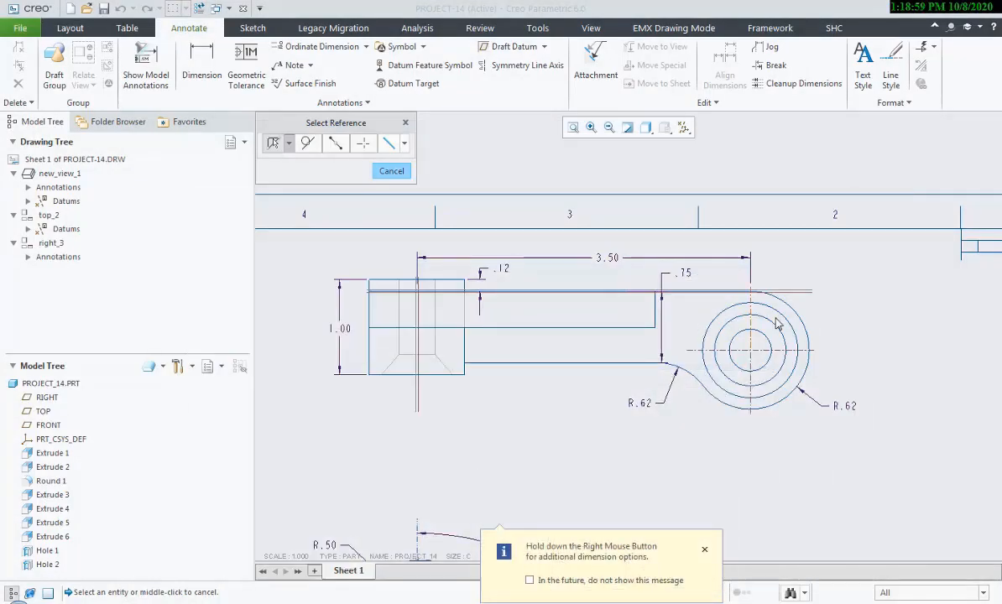
Add diameter dimensions to the circle just inside the round end's outer arc and to the innermost hole circle.
click(779, 320)
right_click(842, 300)
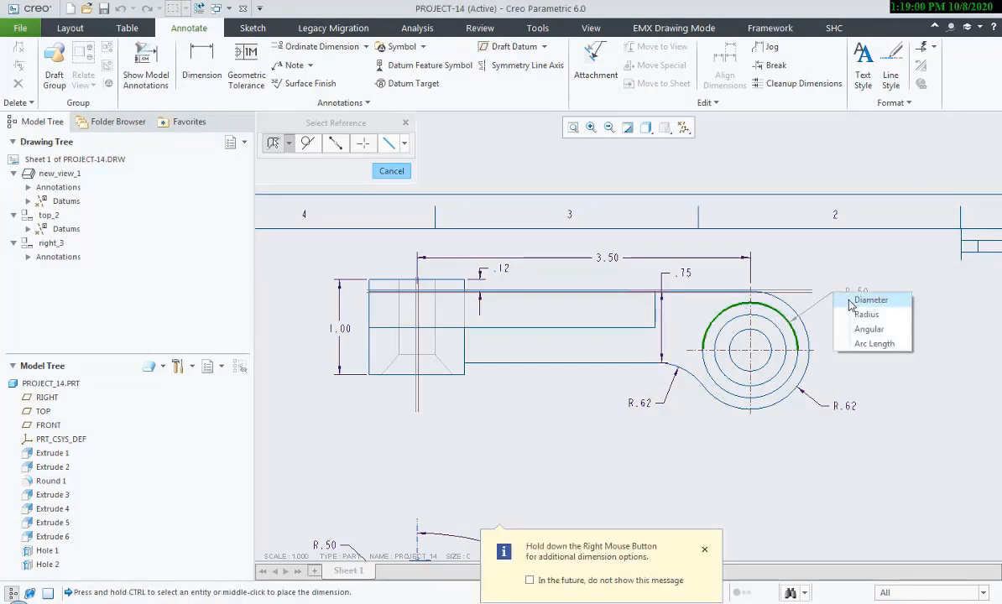
click(861, 299)
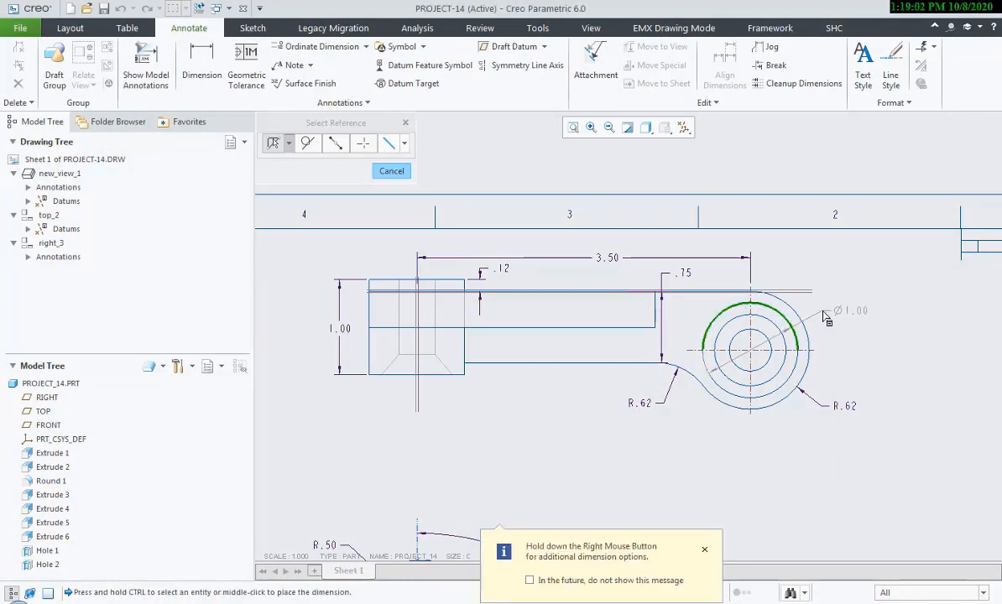
middle_click(826, 317)
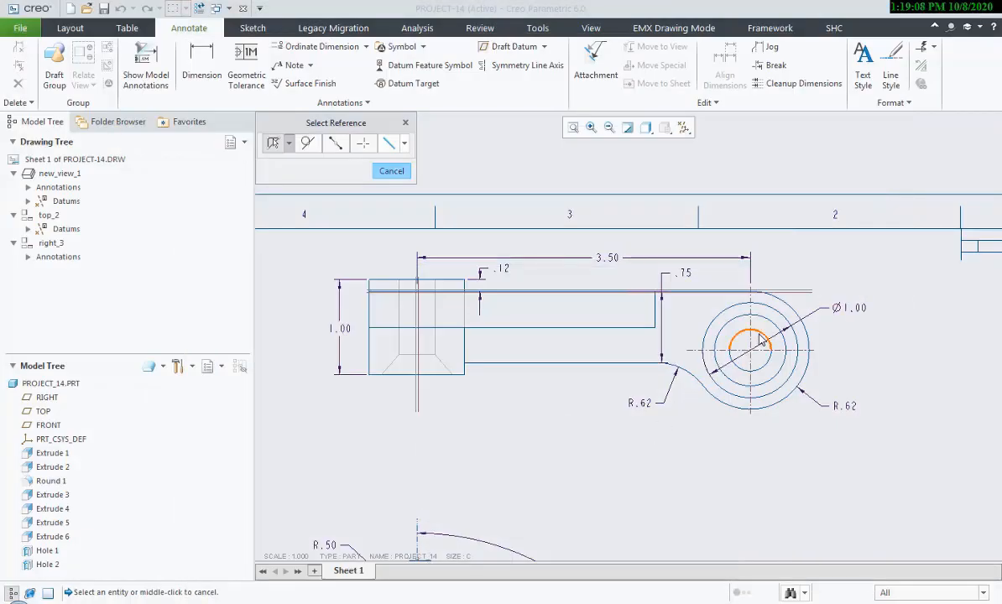
click(760, 339)
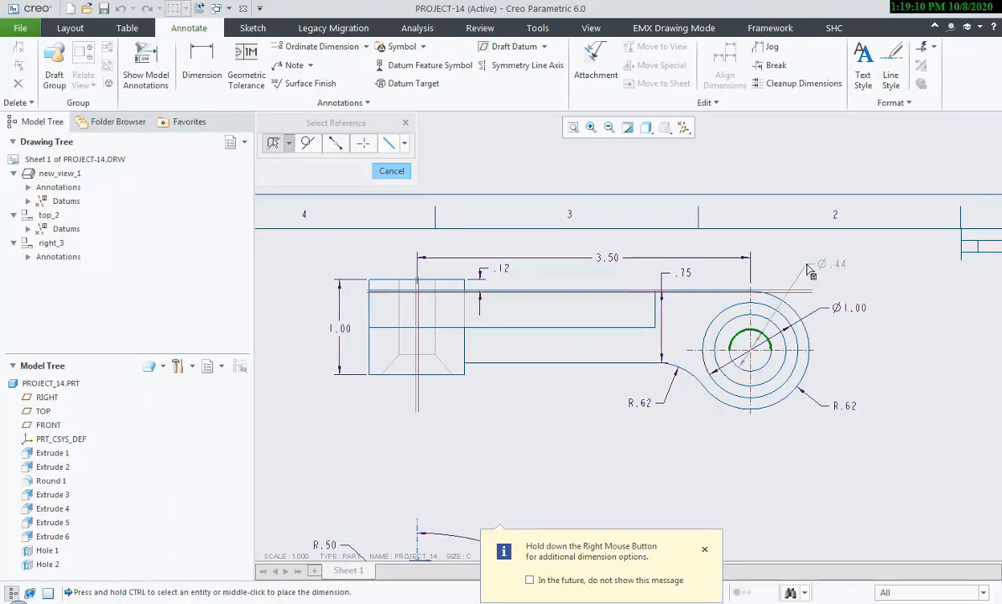
middle_click(810, 269)
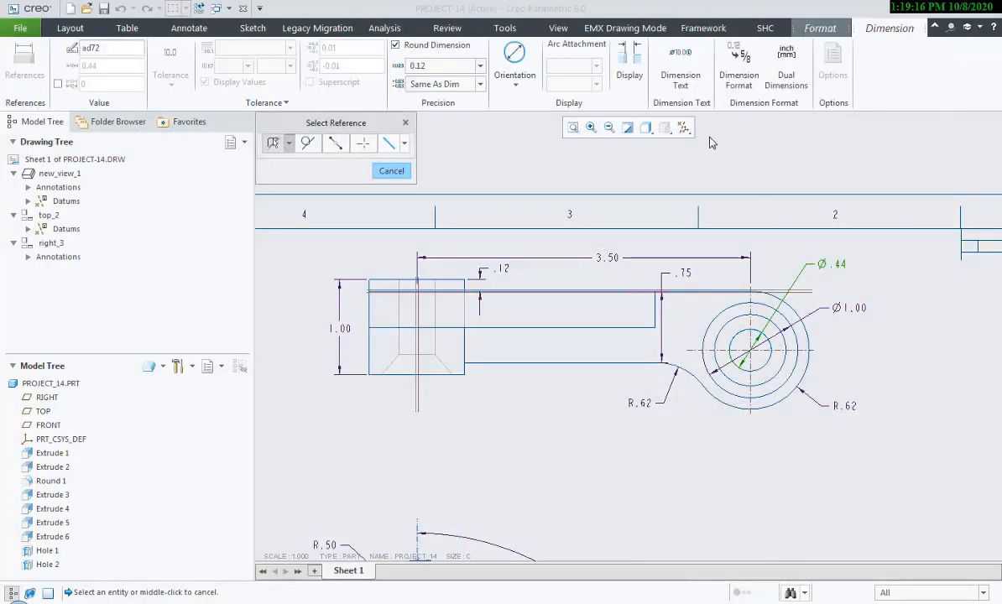
Append THRU to the innermost hole's diameter text and add a second line reading Ø.75 THRU.
click(680, 68)
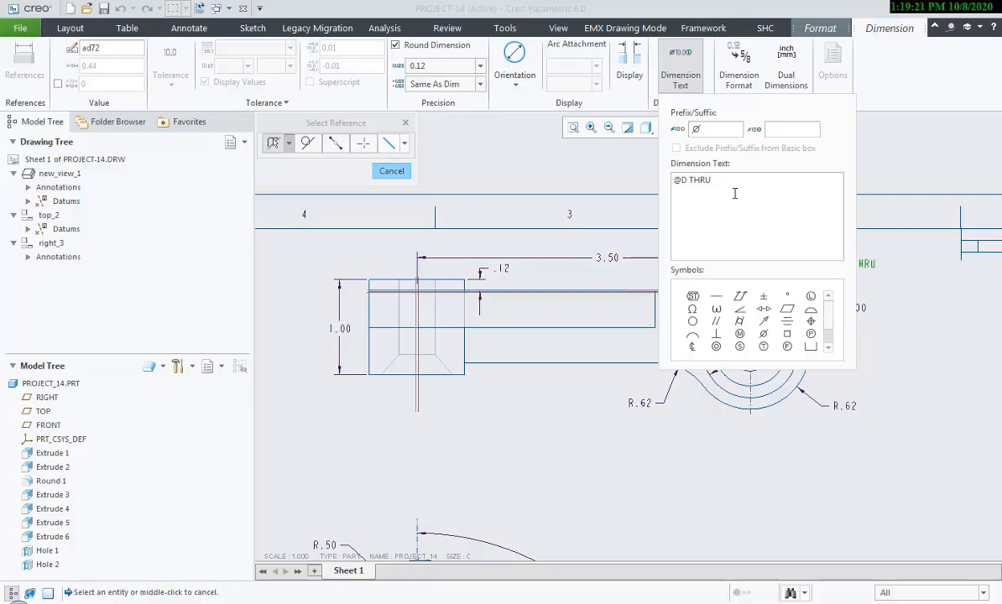
key(Return)
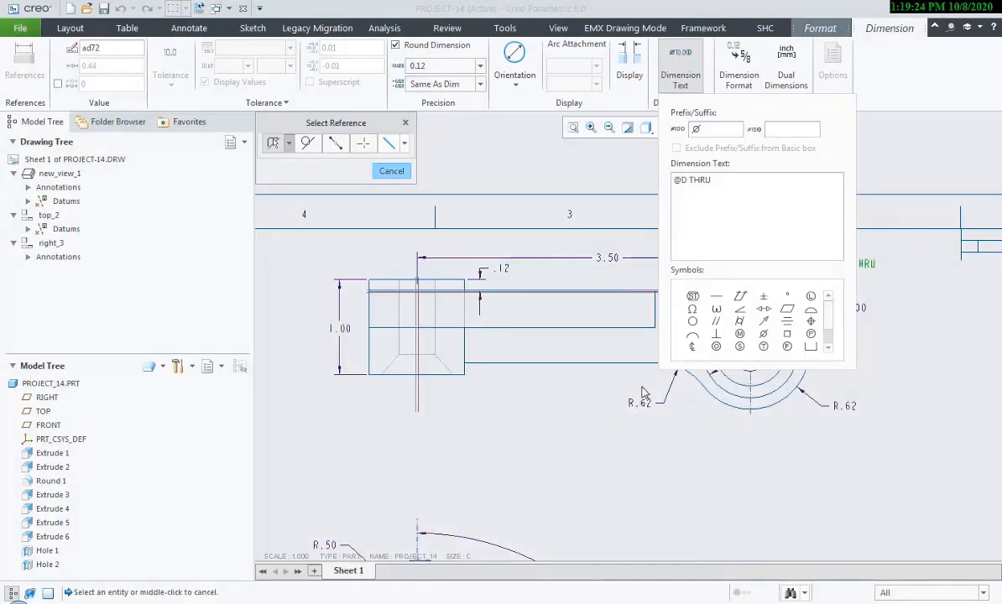
click(713, 182)
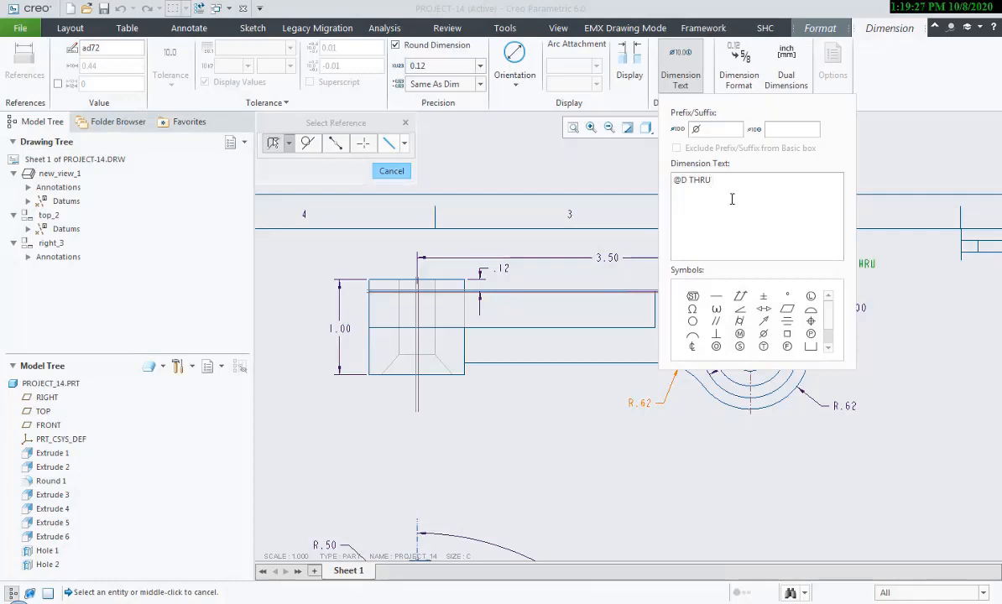
click(763, 334)
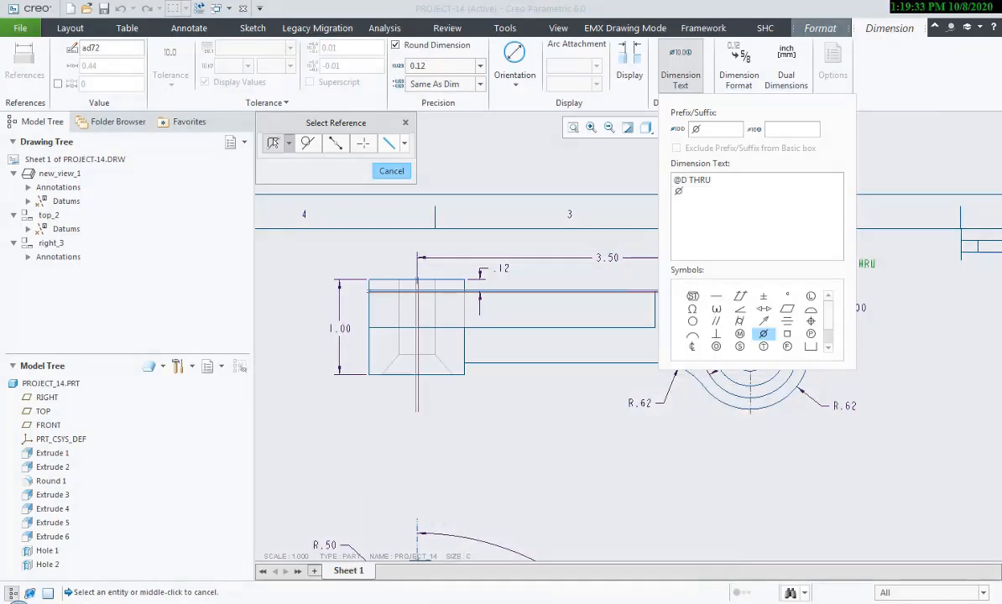
click(689, 198)
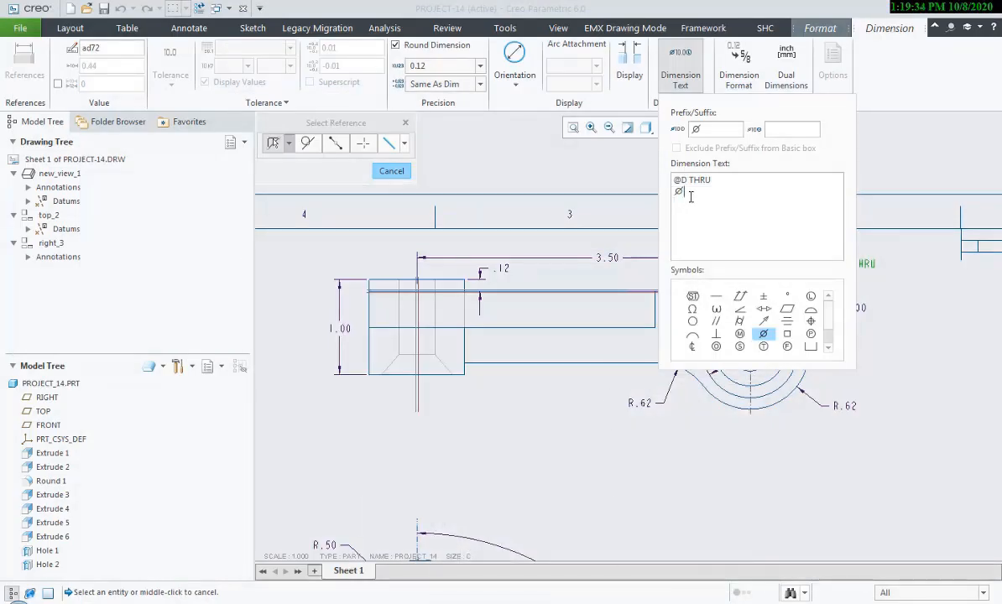
text(.75)
key(BackSpace)
text(HRU)
Check the hole callout in Projects_1.pdf and replace THRU on the dimension text's second line with X .25 DP.
key(alt+Tab)
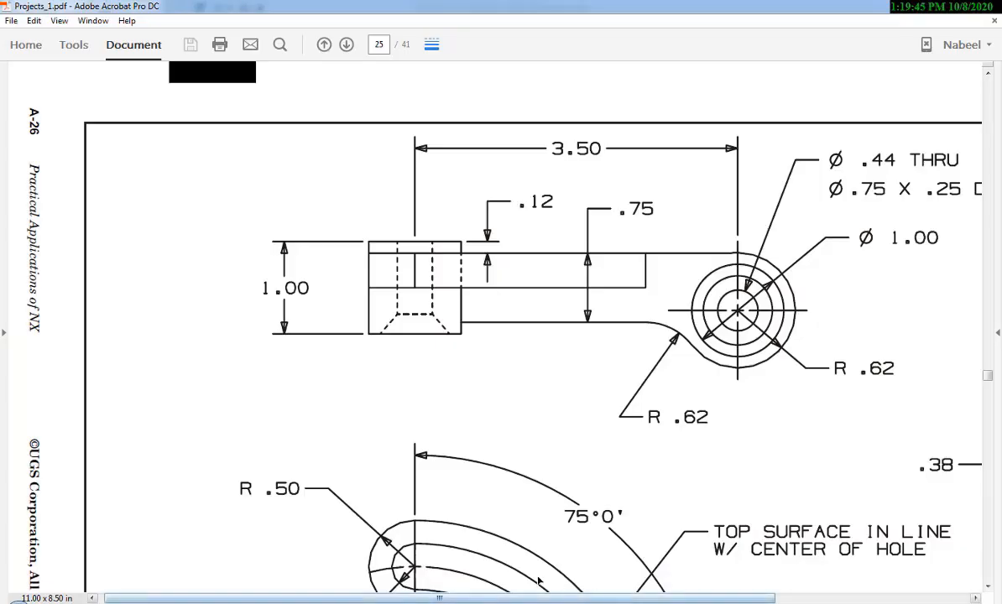
drag(542, 601, 631, 601)
key(alt+Tab)
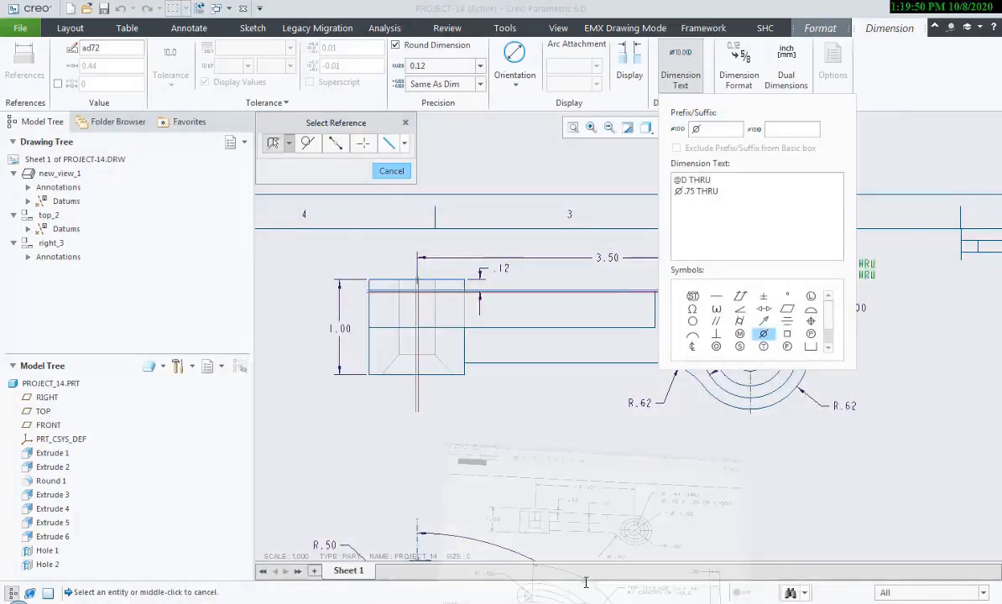
drag(719, 193, 692, 195)
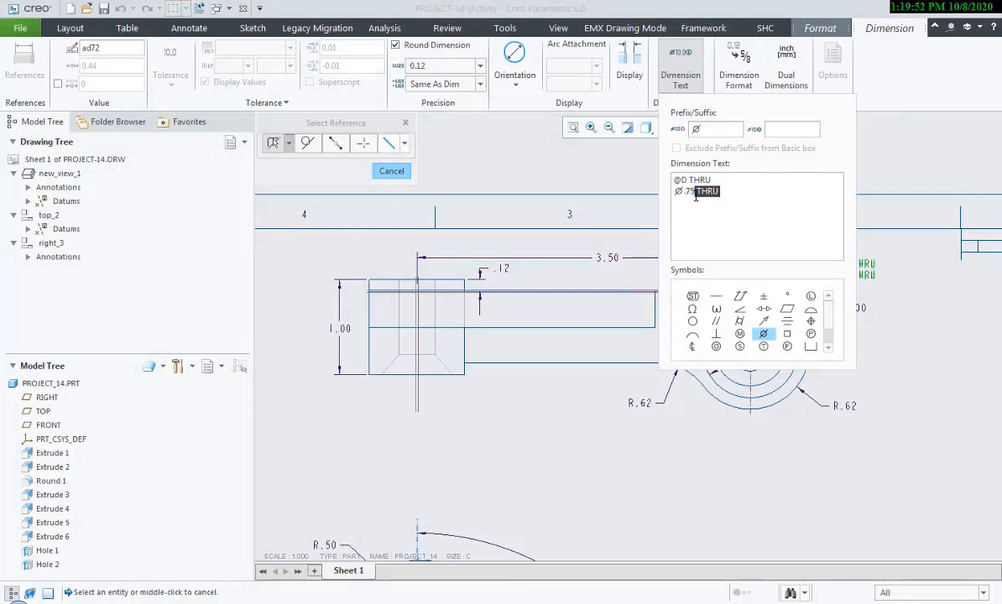
key(BackSpace)
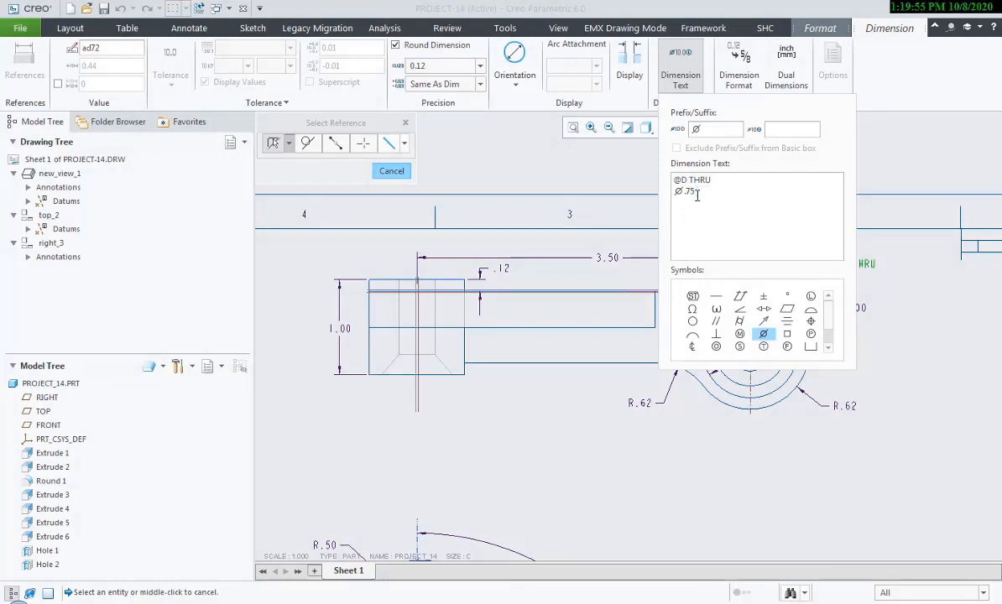
key(alt+Tab)
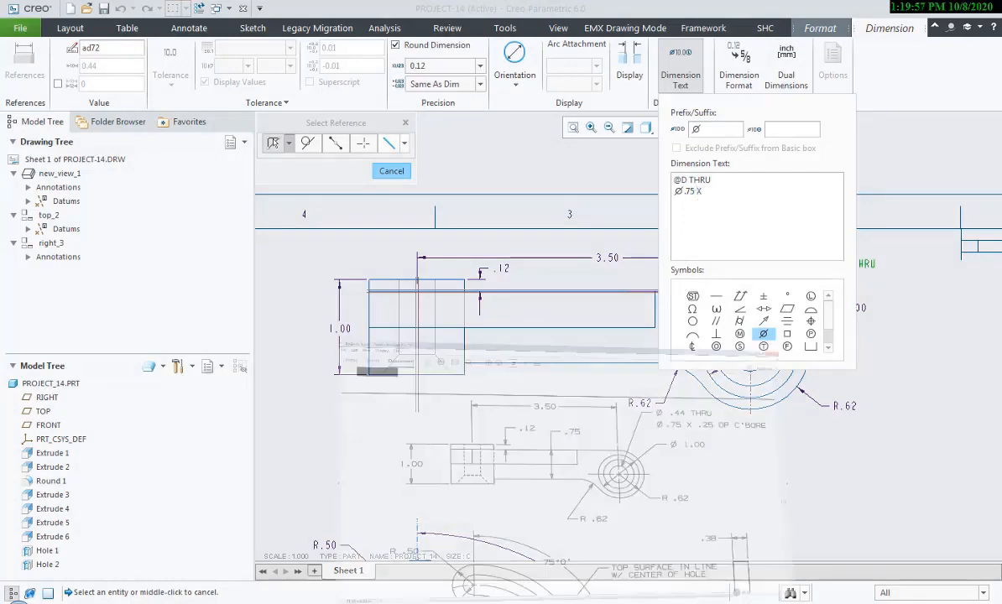
key(alt+Tab)
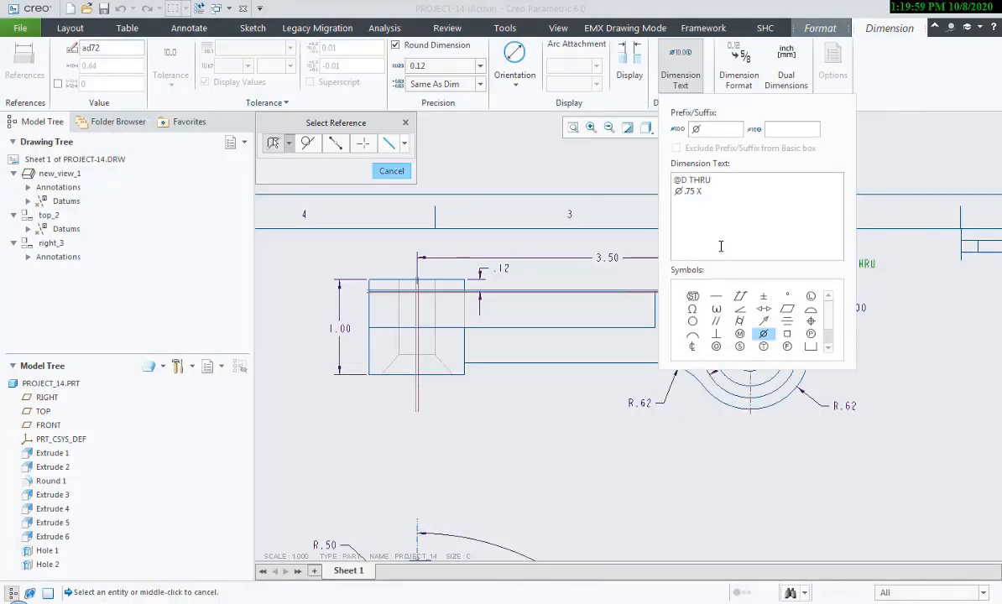
click(723, 199)
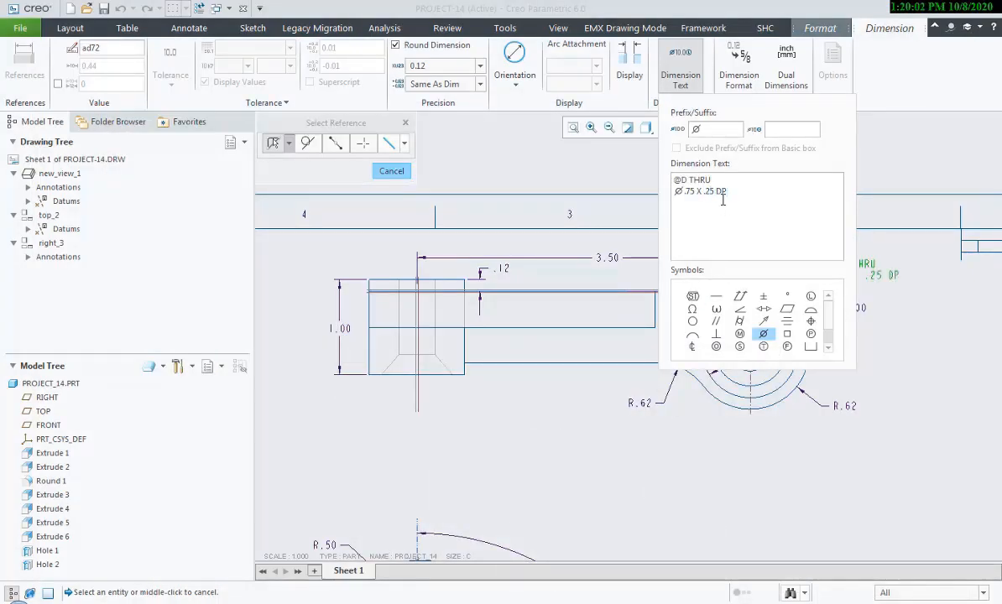
key(alt+Tab)
key(alt+Tab)
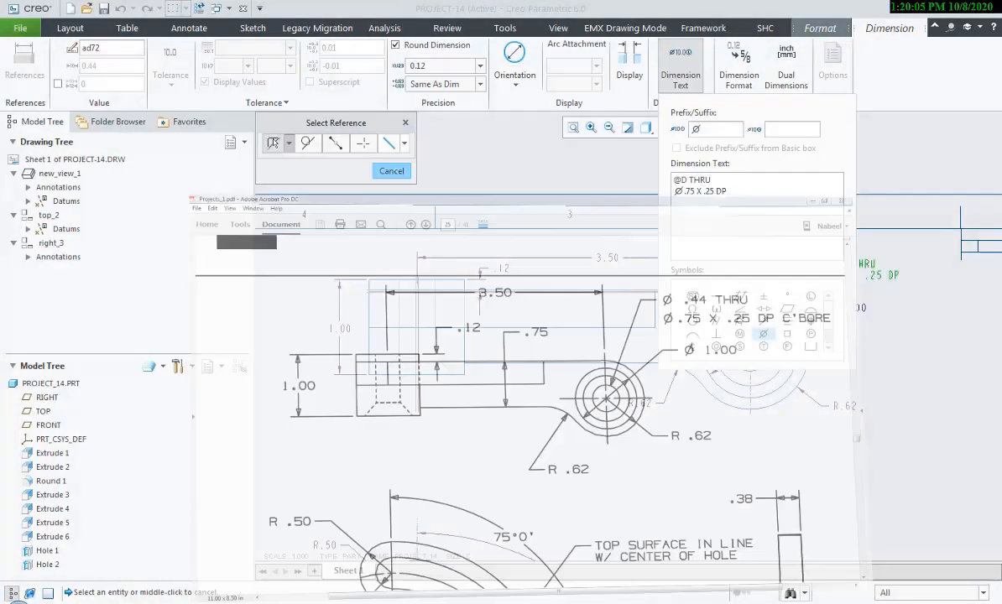
Complete the hole callout's second line with C° BORE and finish dimensioning.
click(729, 193)
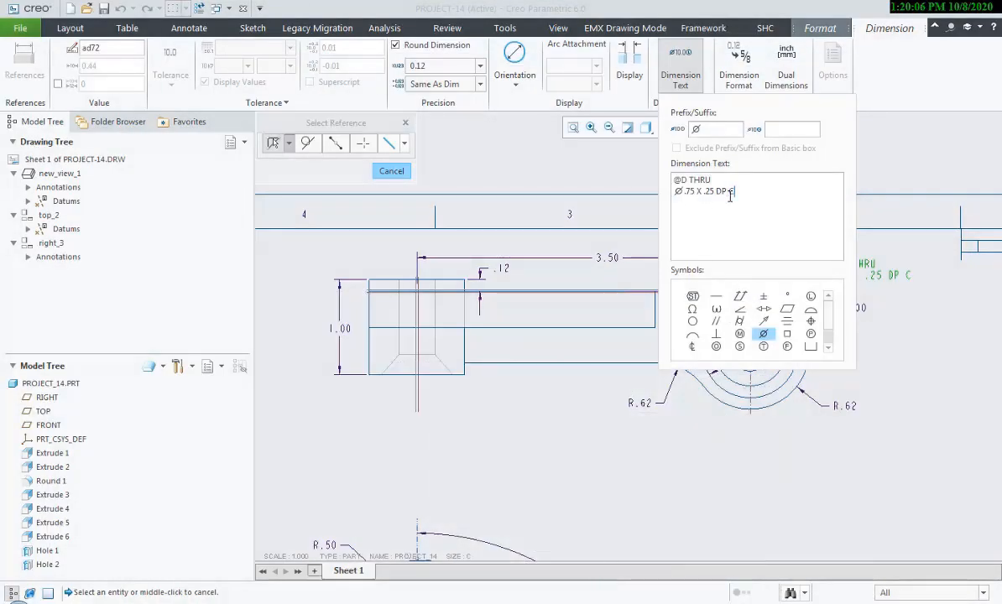
text(C)
click(787, 297)
text(BORE)
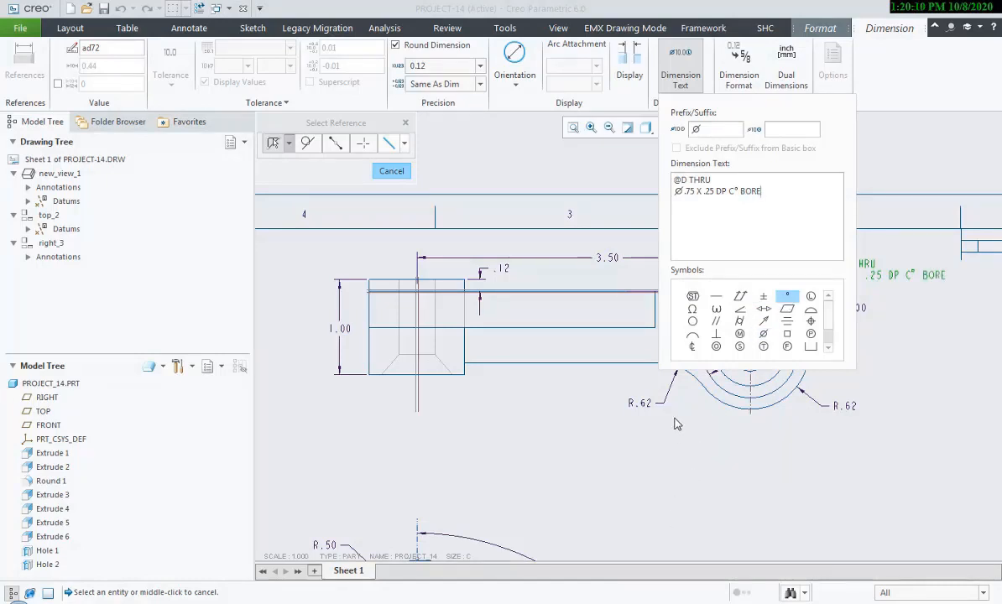
middle_click(656, 448)
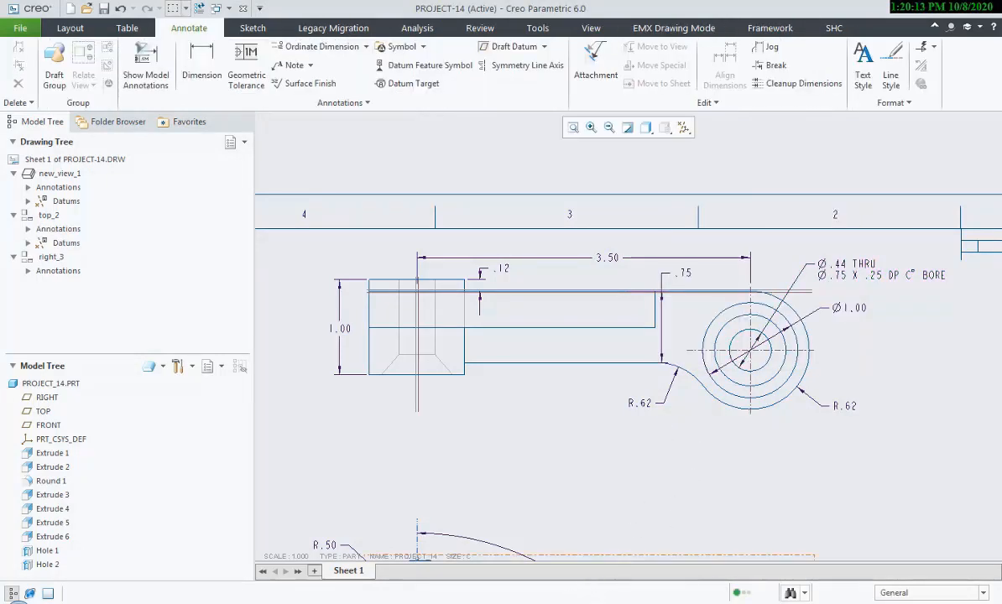
Following the reference PDF, flip the arrow of the round end's radius dimension so its leader starts at the centre.
key(alt+Tab)
key(alt+Tab)
key(alt+Tab)
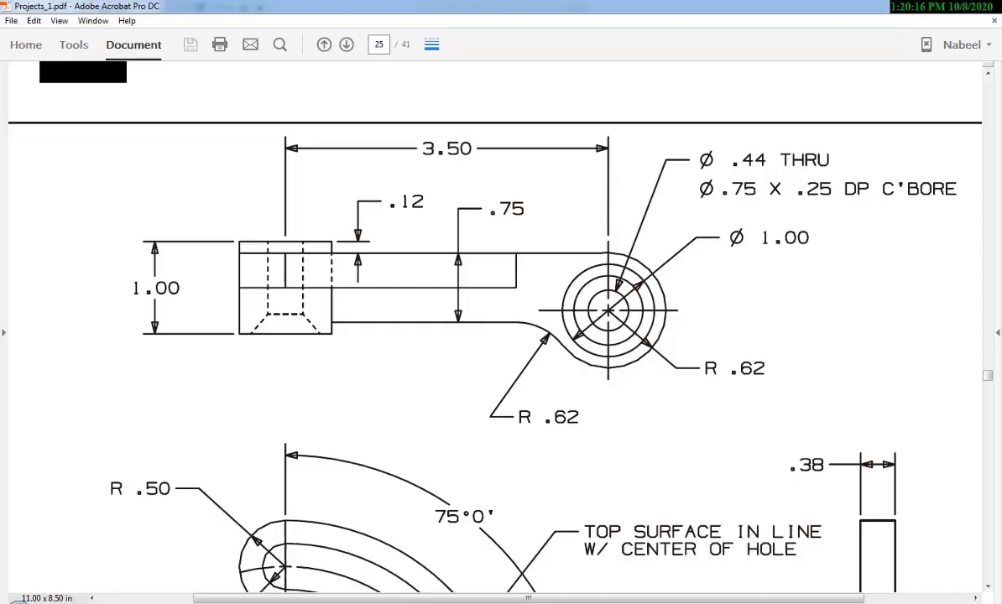
key(alt+Tab)
click(833, 394)
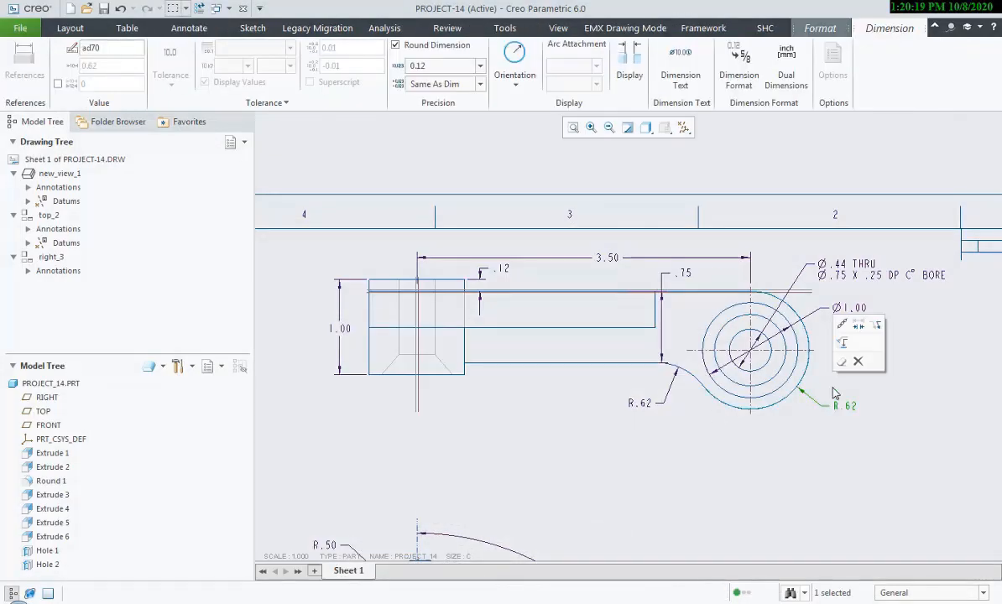
click(812, 436)
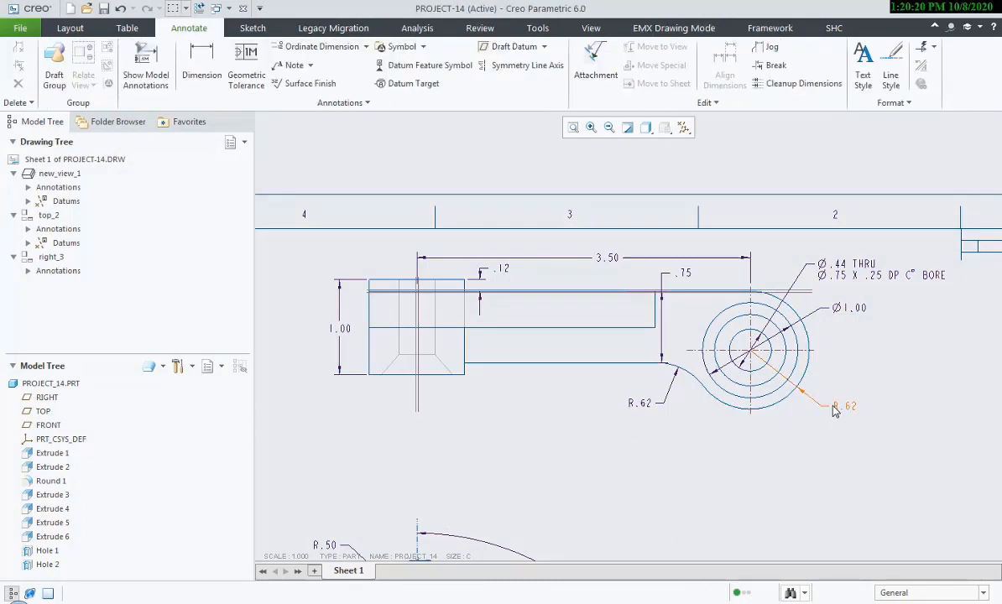
click(833, 409)
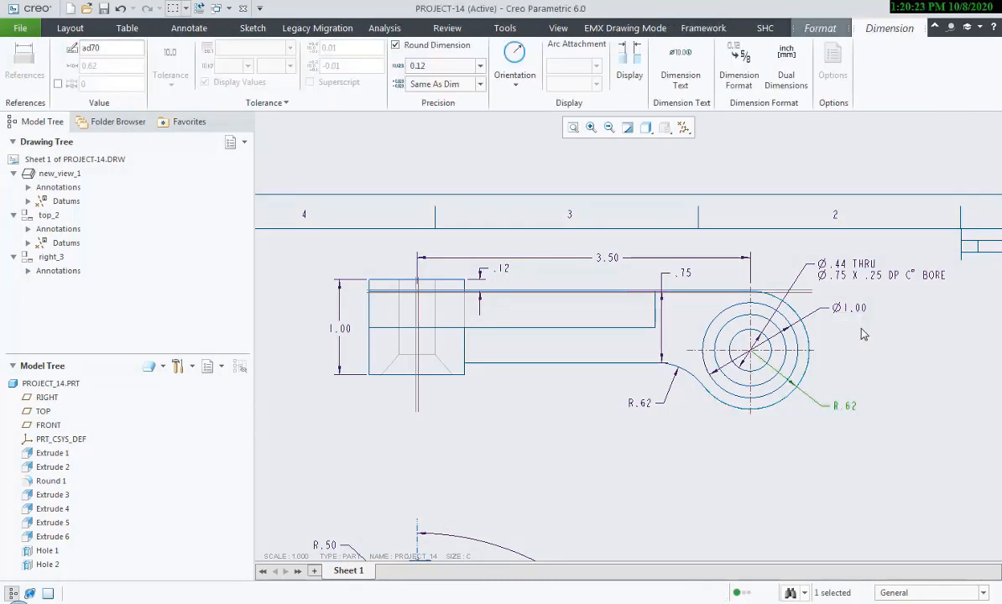
click(798, 459)
Check the reference PDF and flip the Ø.44 hole callout's arrows to a single arrow touching the hole from outside.
key(alt+Tab)
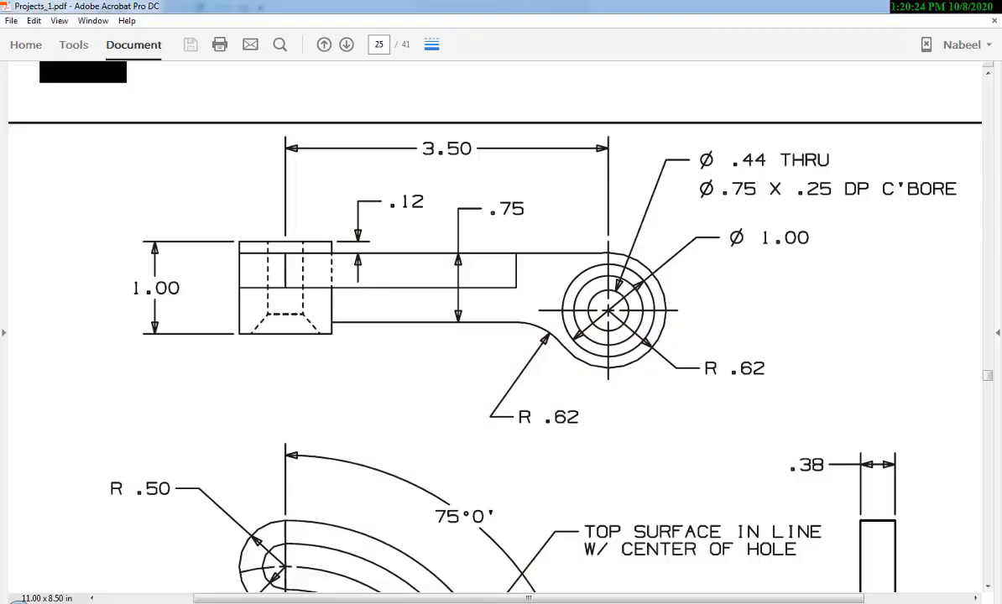
key(alt+Tab)
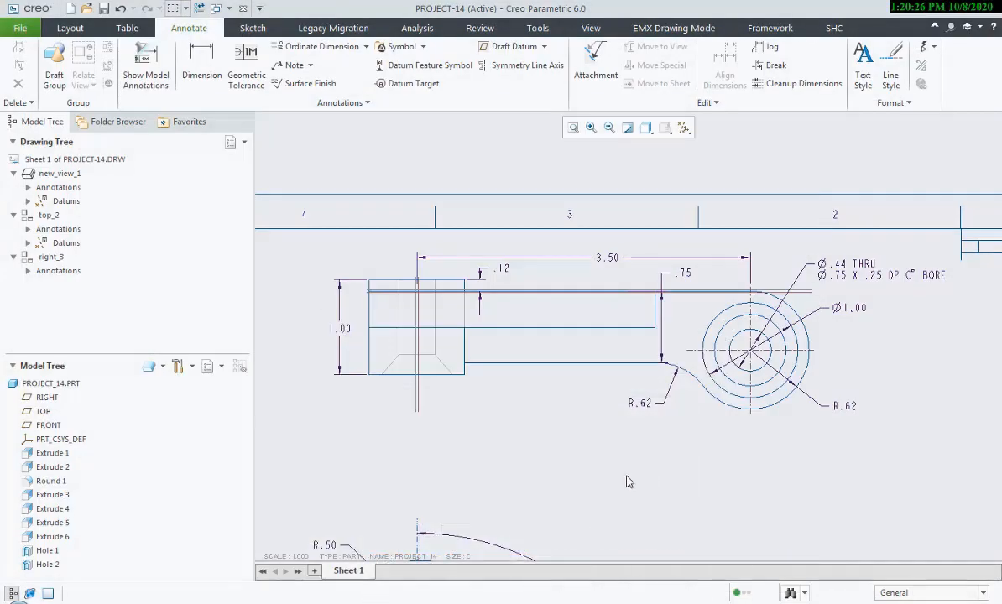
click(804, 287)
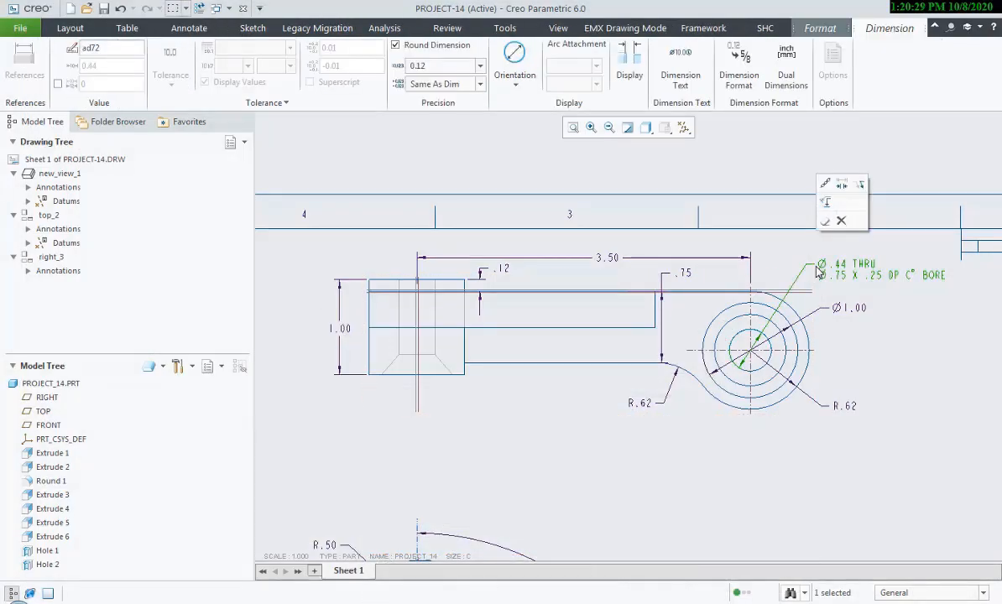
click(675, 477)
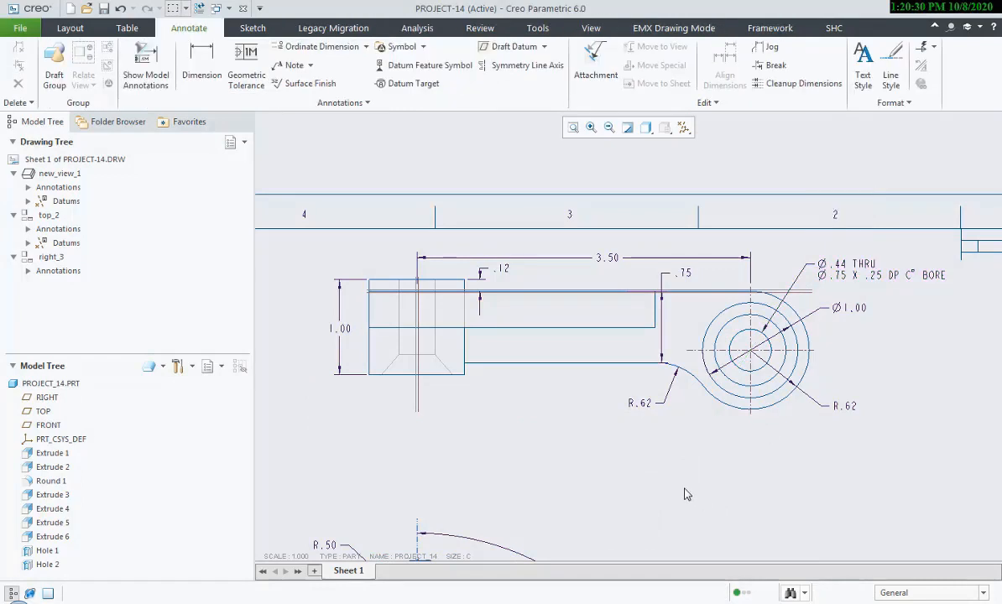
Flip the fillet radius text under the arm to the right of its leader and shift its attachment along the arc.
click(669, 382)
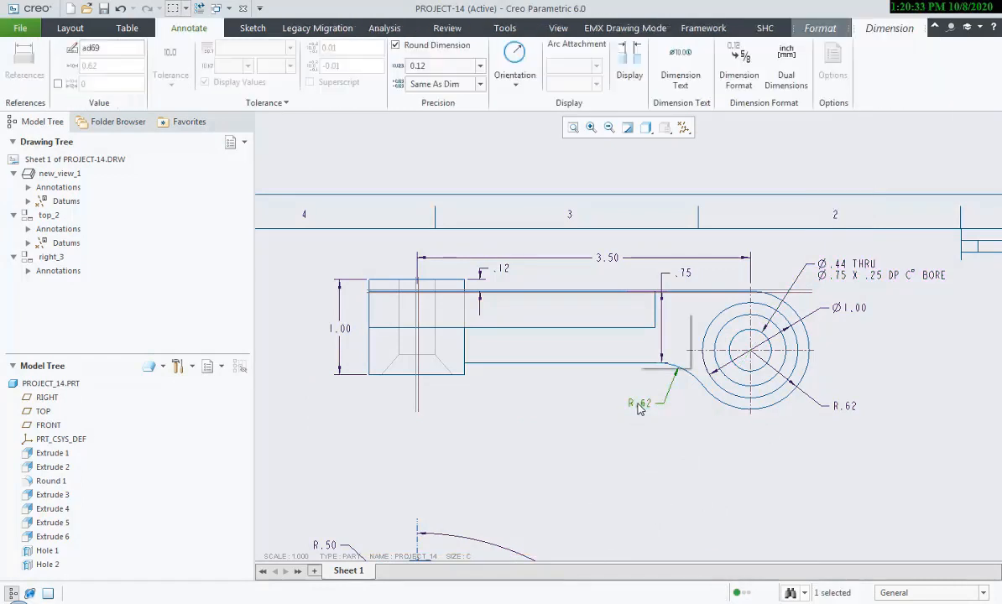
click(681, 482)
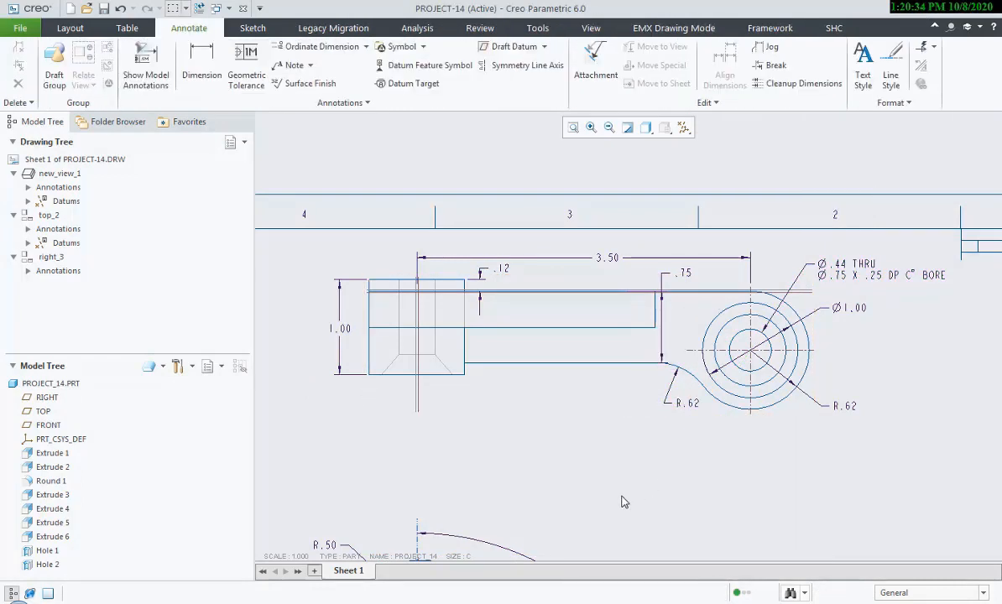
click(679, 409)
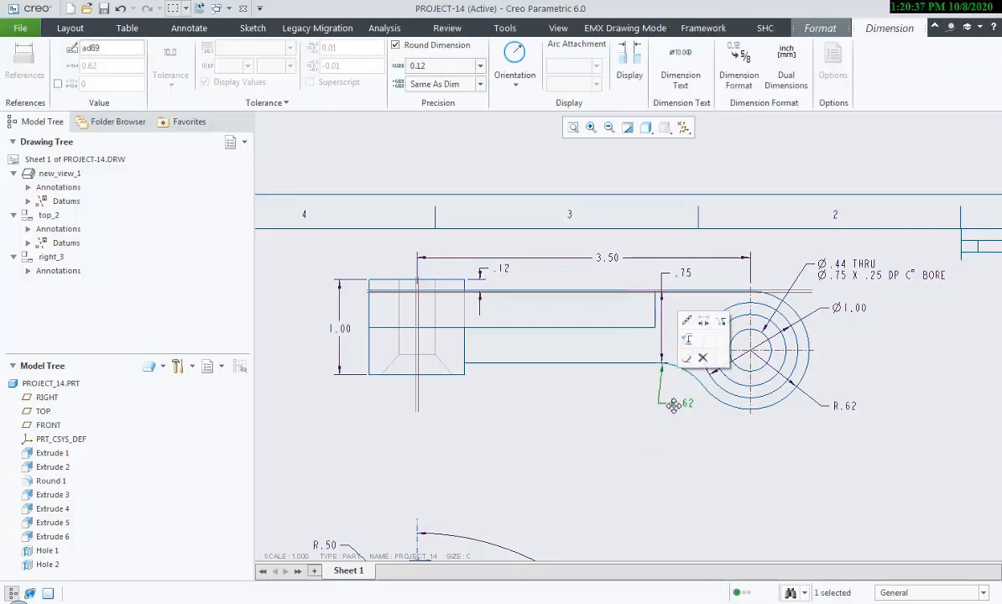
drag(683, 408, 686, 411)
click(680, 439)
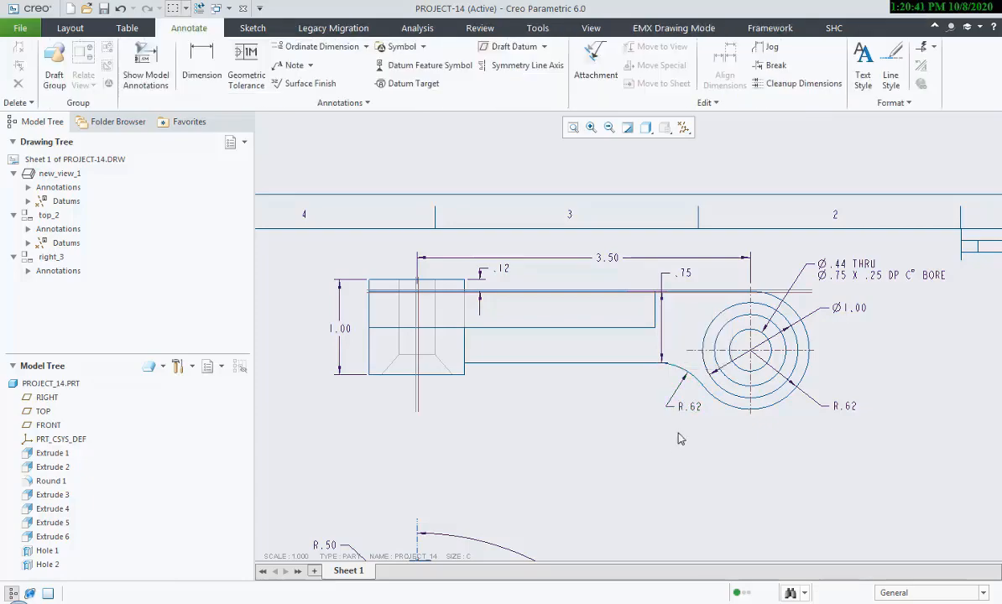
Compare the top view with the reference PDF, and turn off the display of datum axes and planes in the drawing.
click(515, 603)
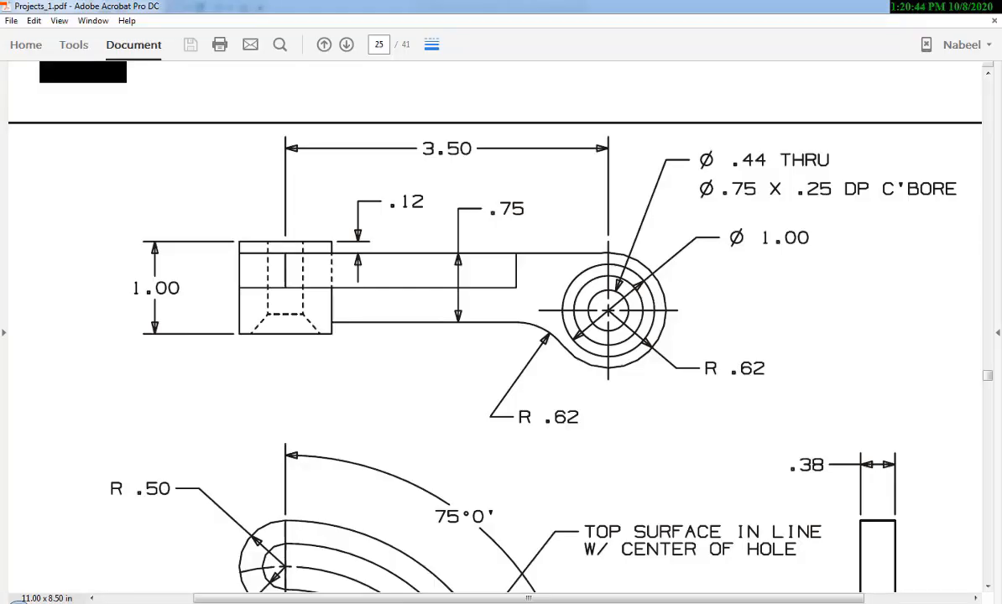
click(514, 603)
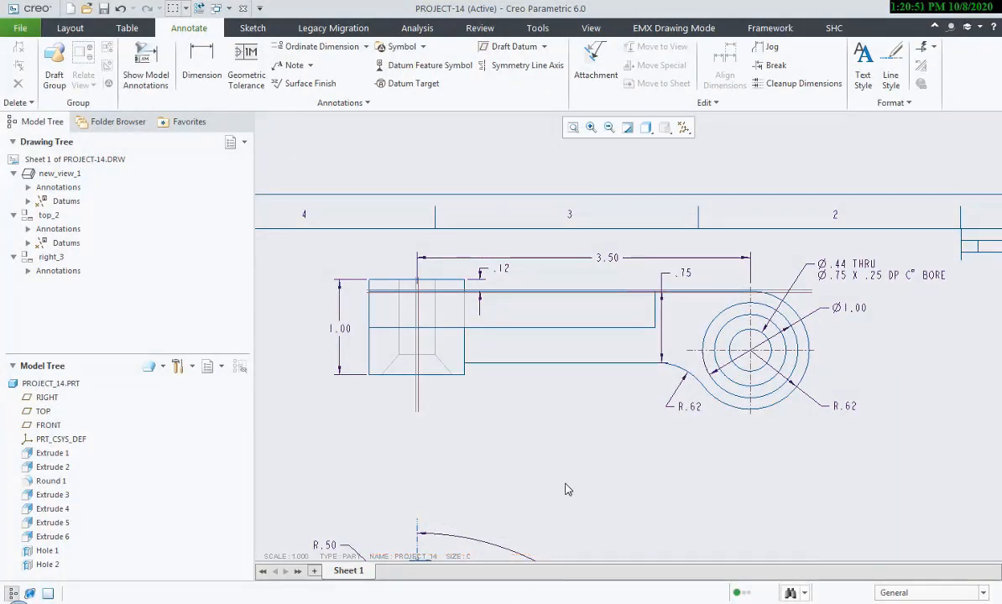
click(514, 603)
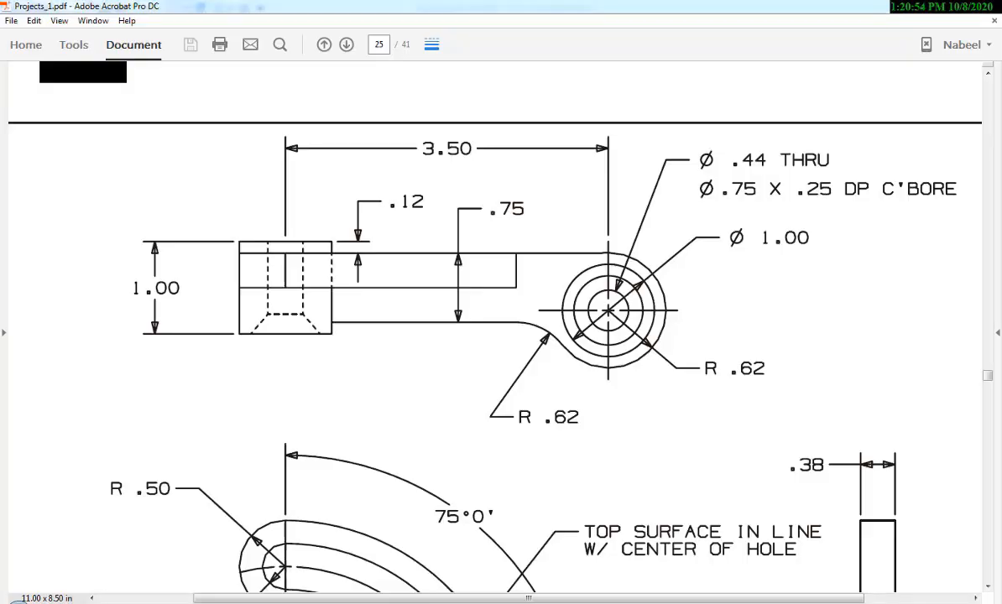
click(515, 603)
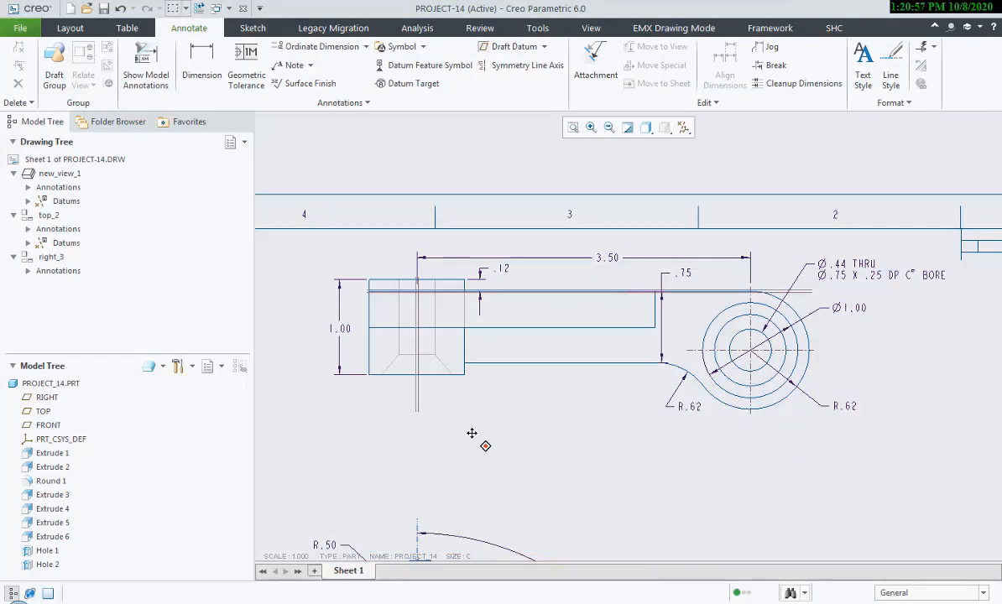
middle_drag(471, 433, 450, 363)
click(683, 127)
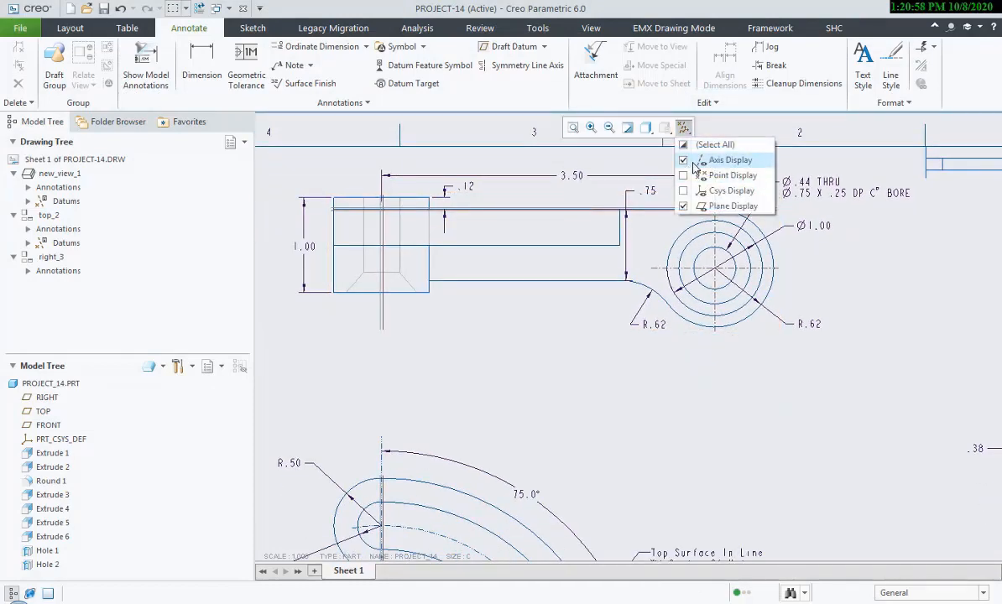
click(683, 205)
click(700, 160)
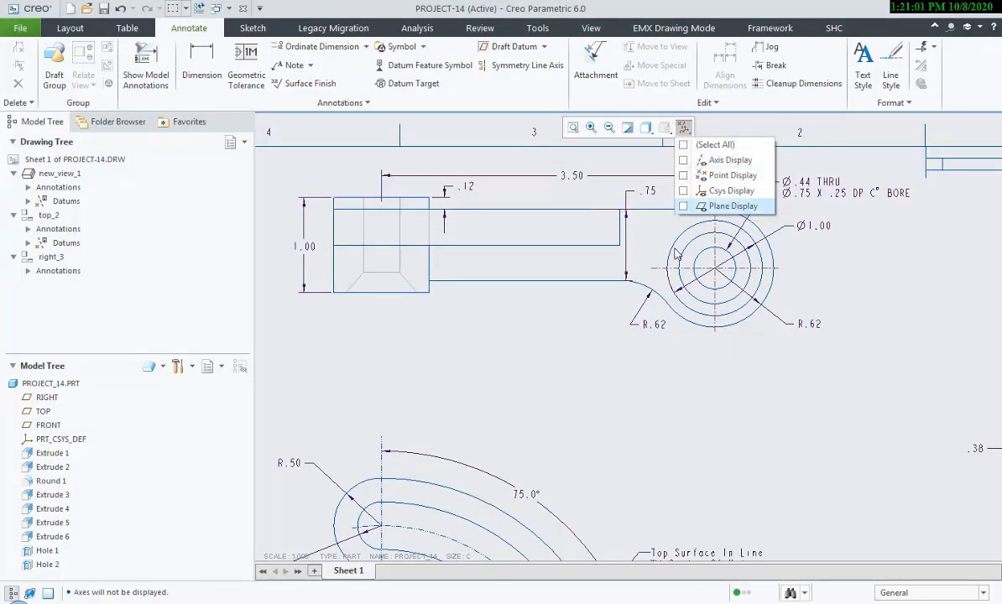
Compare the lower views of the drawing with page 25 of Projects_1.pdf, and examine the title block area.
scroll(615, 376, down, 3)
mouse_move(610, 422)
middle_down()
mouse_move(588, 253)
mouse_move(561, 220)
mouse_move(555, 269)
middle_up()
key(alt+Tab)
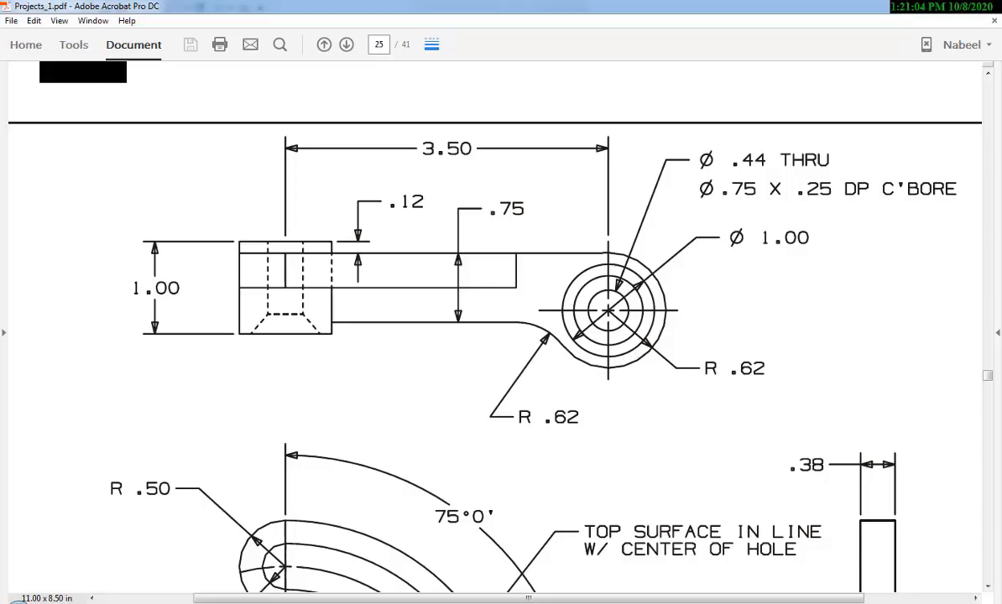
ctrl+scroll(568, 453, down, 1)
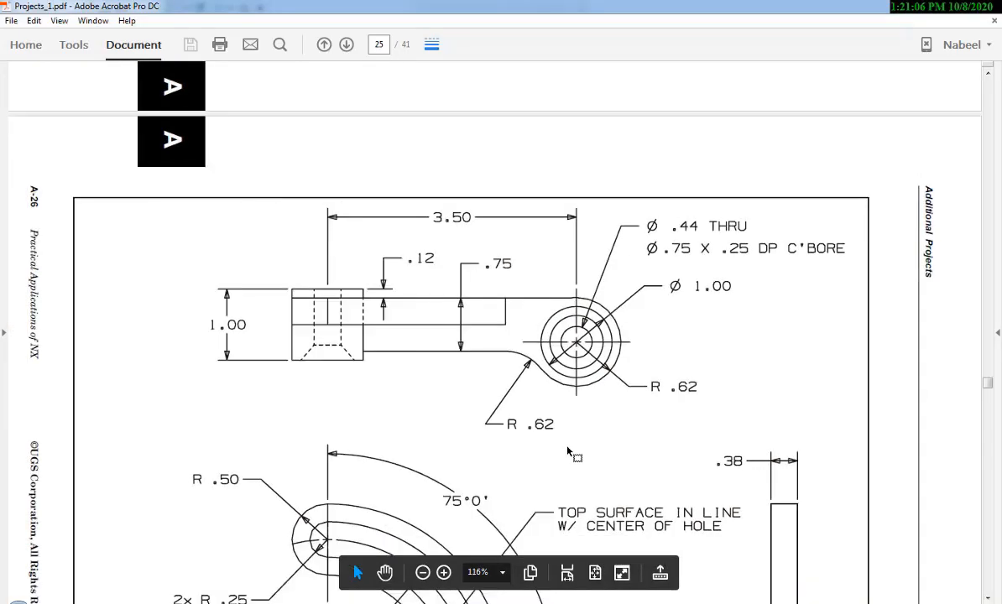
scroll(568, 452, down, 5)
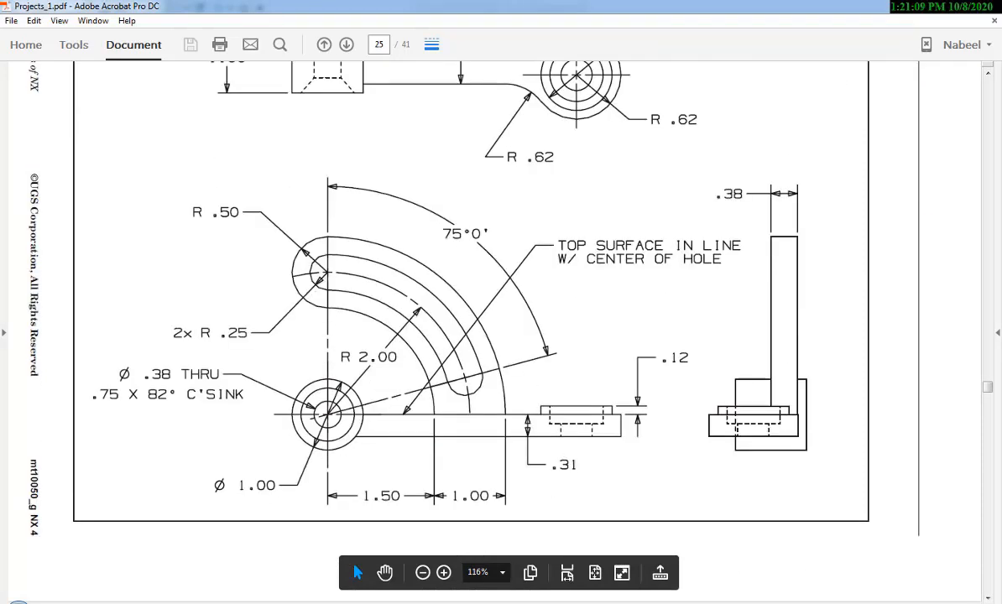
key(alt+Tab)
mouse_move(675, 443)
middle_down()
mouse_move(689, 424)
mouse_move(564, 318)
middle_up()
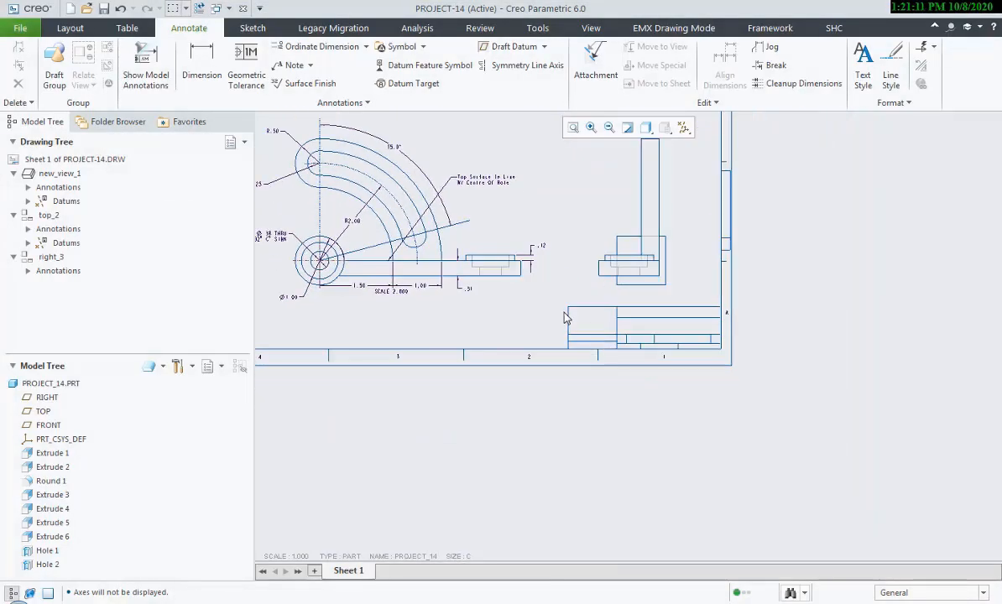
scroll(570, 320, down, 3)
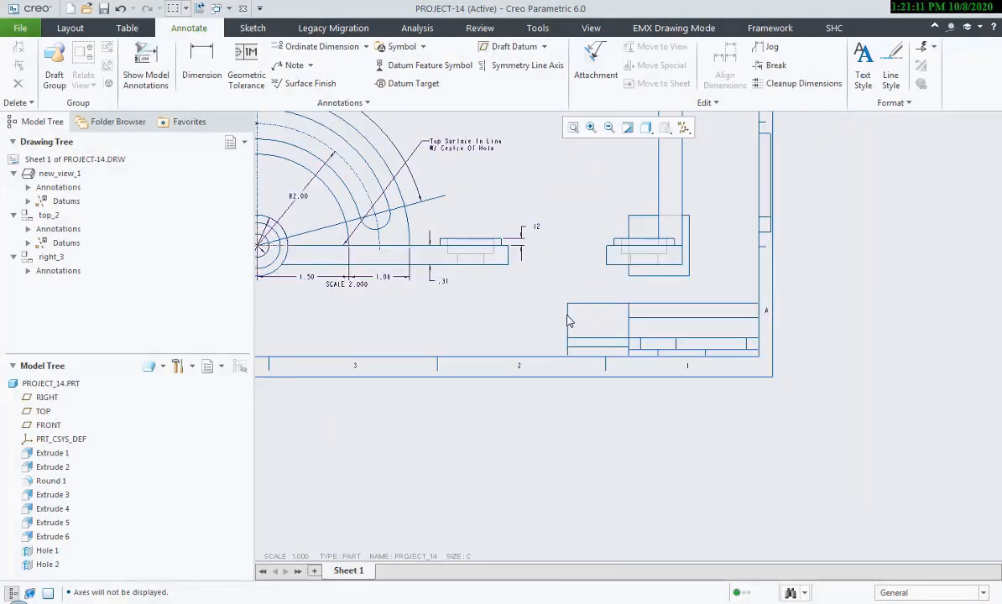
Place an unattached note reading "Project 14" in the large empty left cell of the title block.
click(299, 67)
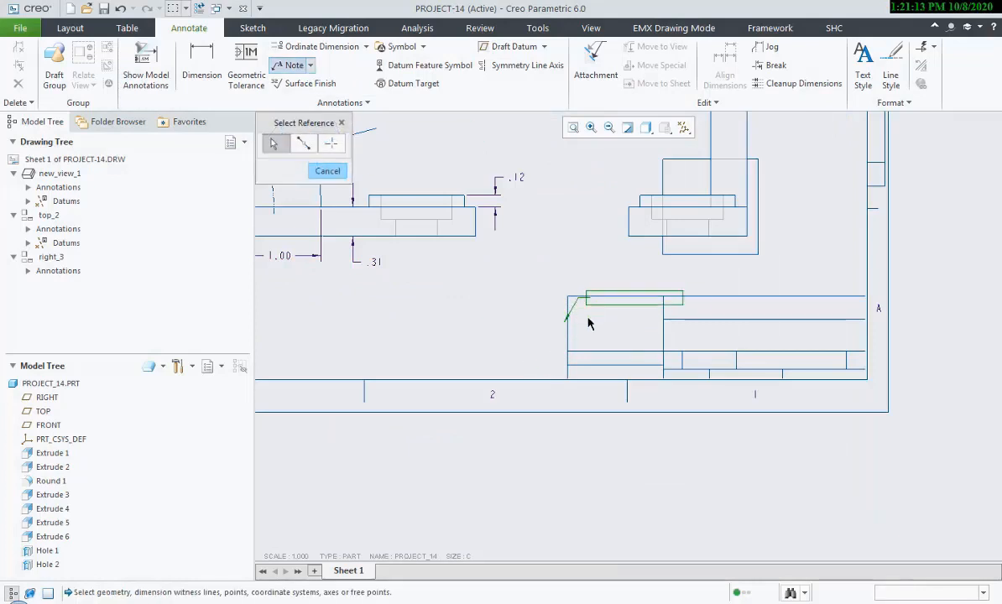
click(311, 66)
click(313, 82)
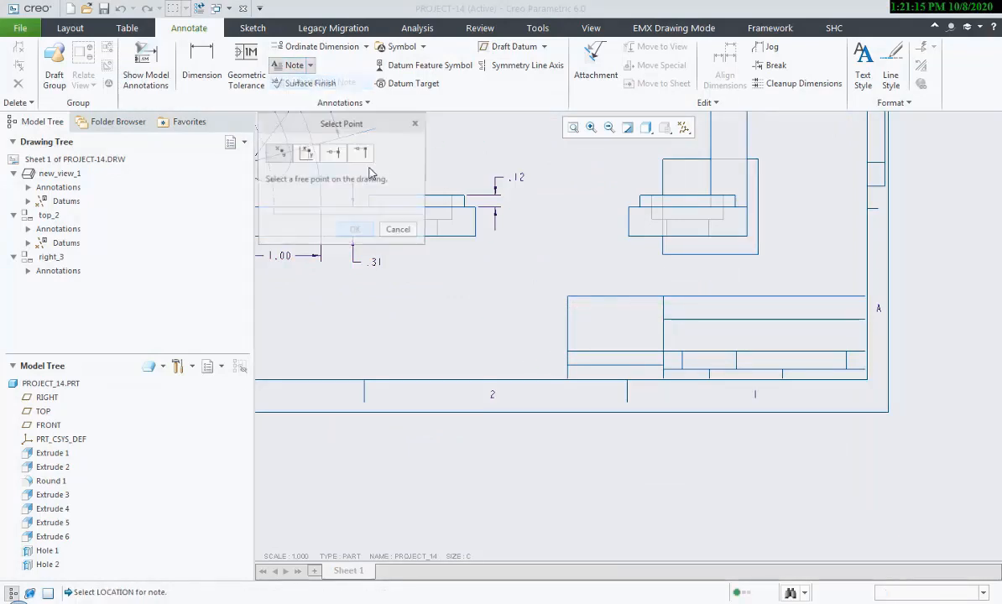
click(585, 328)
text(P)
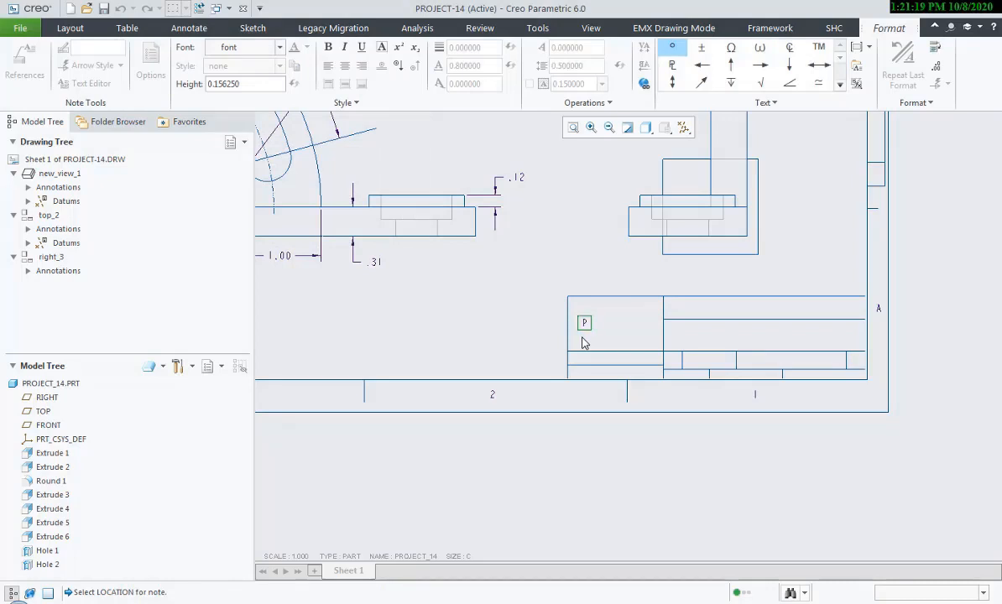
text(roject 14)
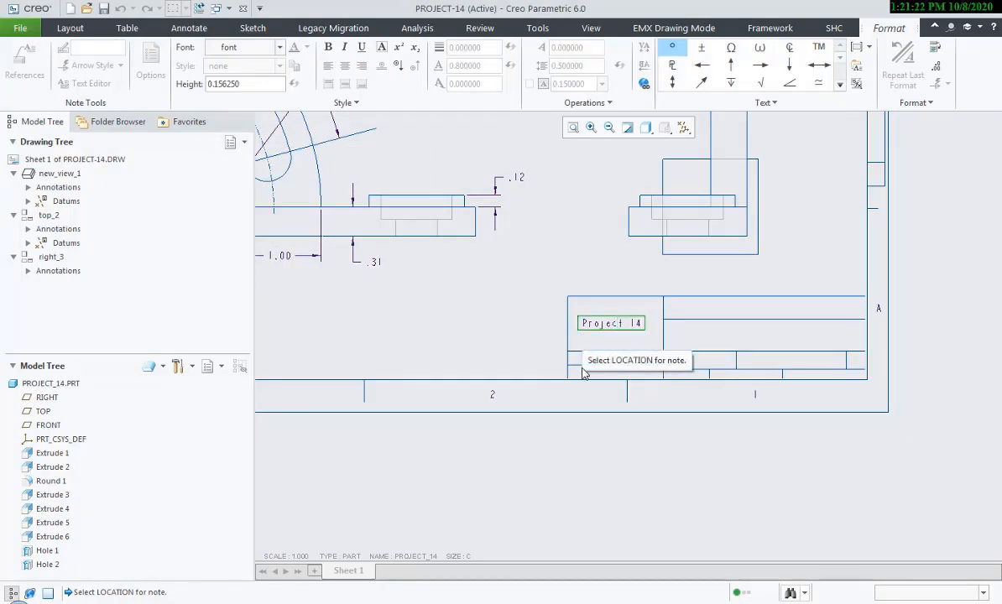
click(585, 373)
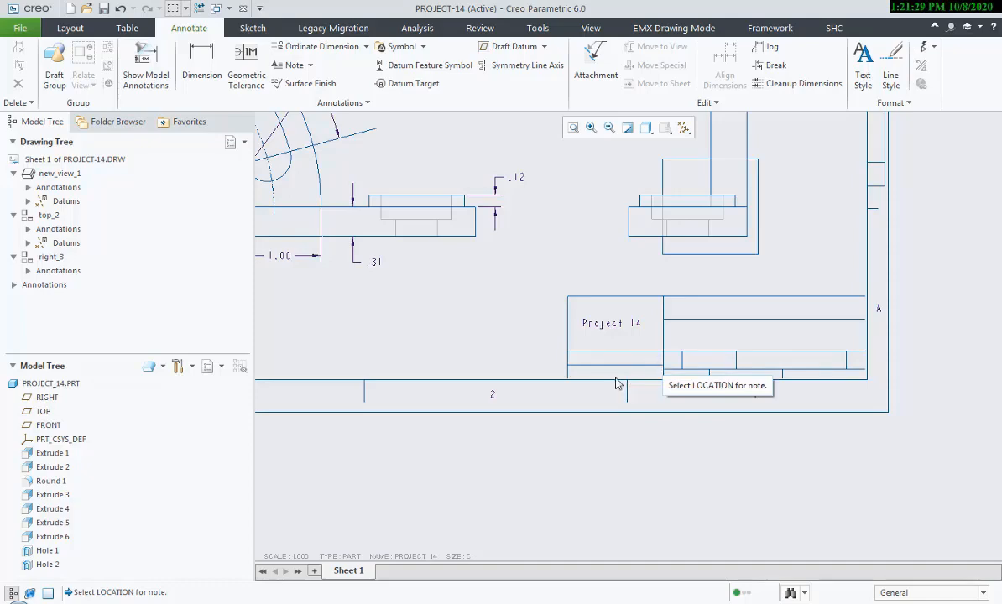
Shift the top view slightly down on the sheet, away from the upper border.
scroll(557, 403, down, 5)
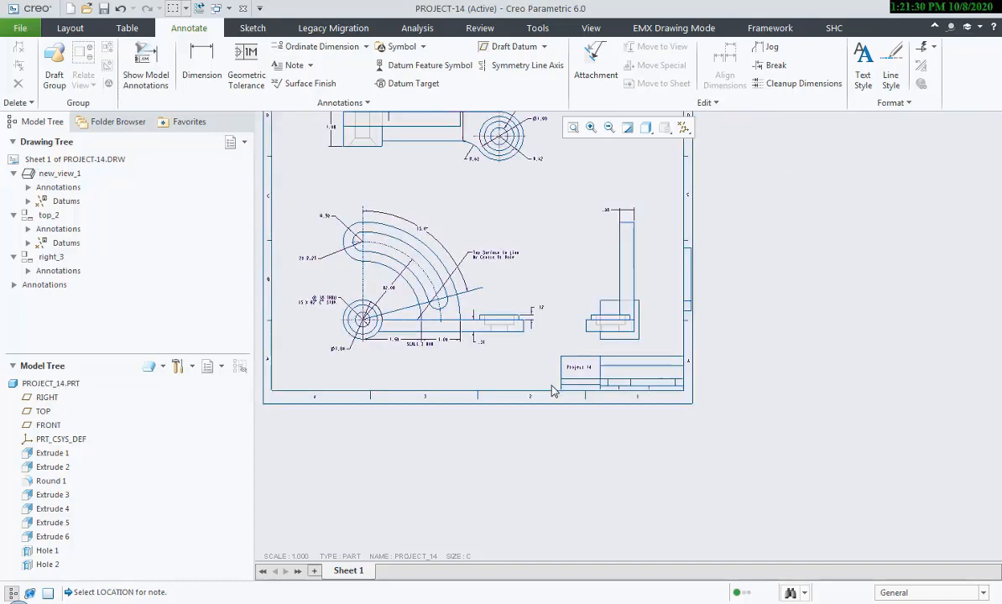
scroll(587, 369, up, 3)
scroll(546, 361, down, 4)
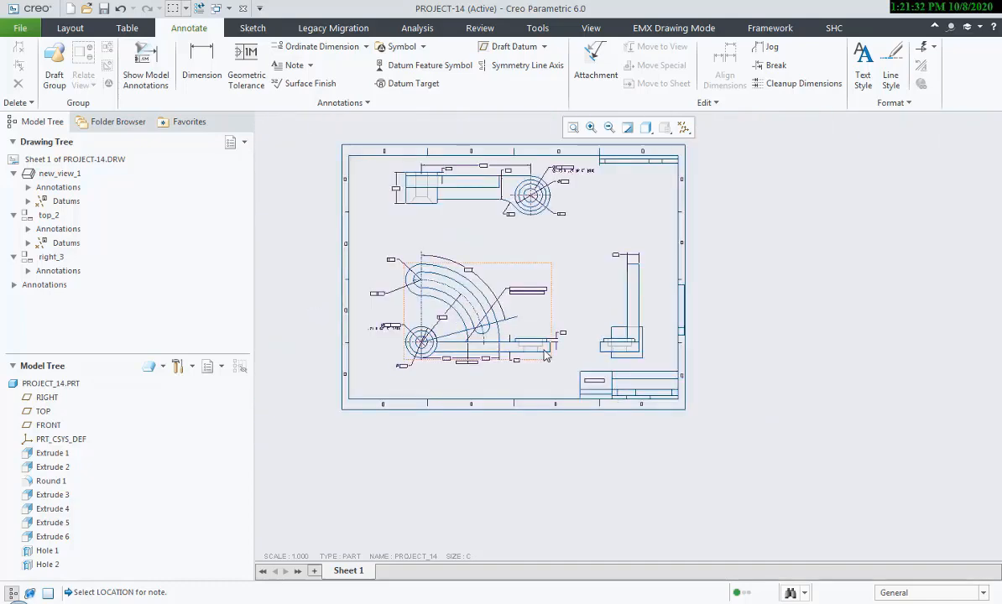
middle_drag(545, 357, 576, 395)
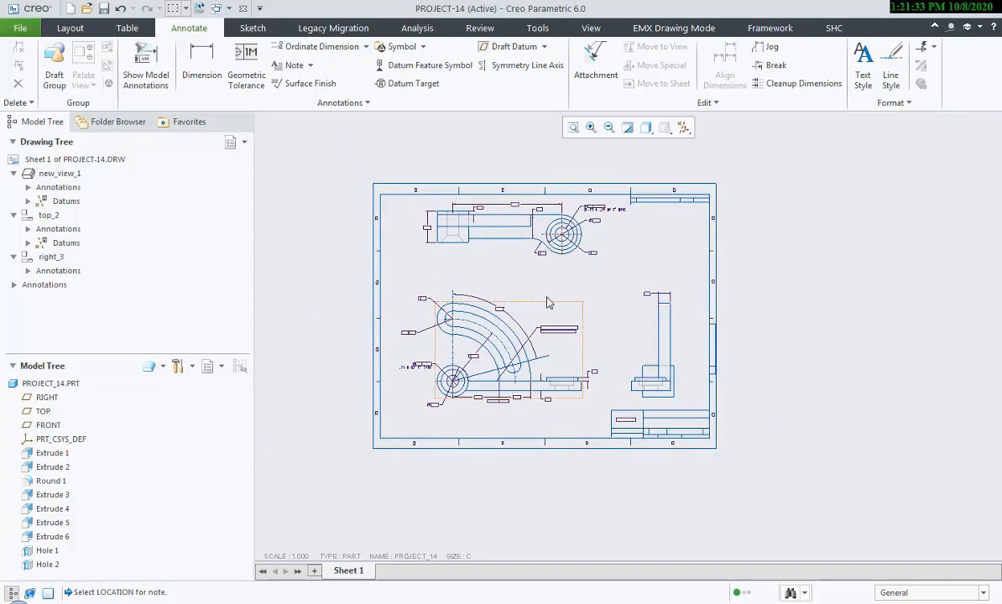
click(515, 243)
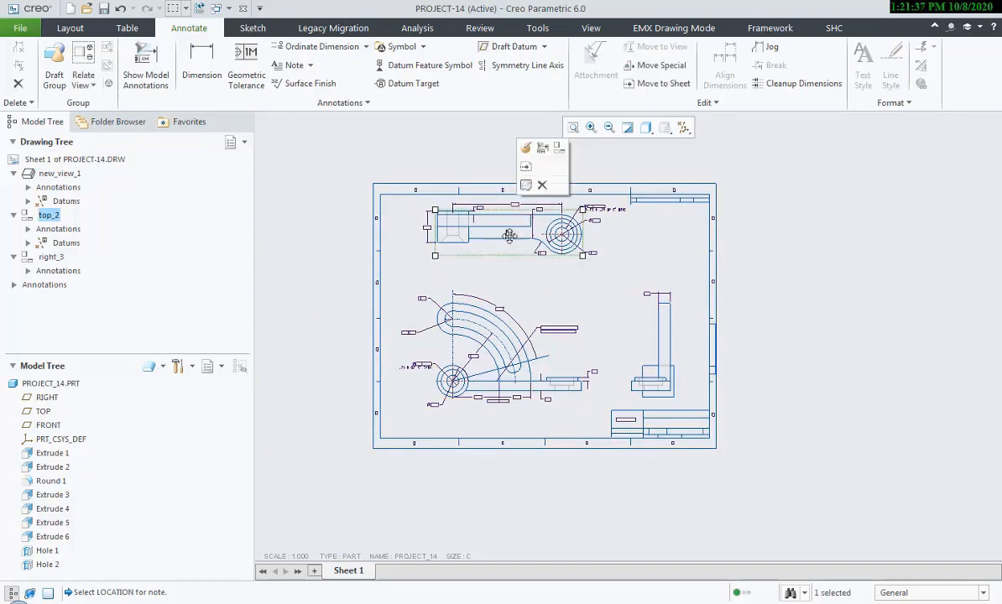
drag(509, 243, 509, 244)
click(526, 291)
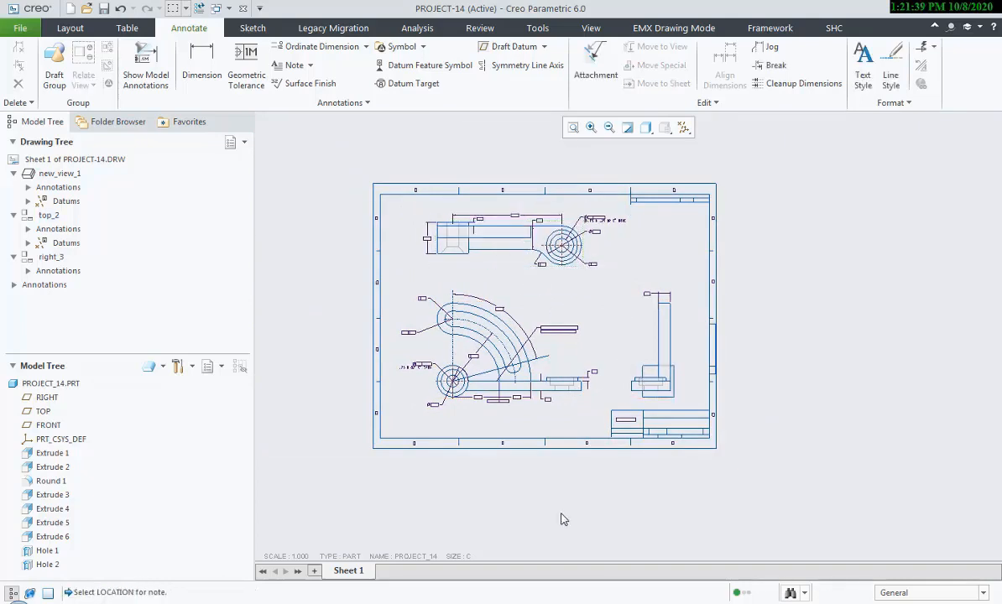
Check the view layout in the reference PDF and shift the right-side view slightly closer to the front view.
key(alt+Tab)
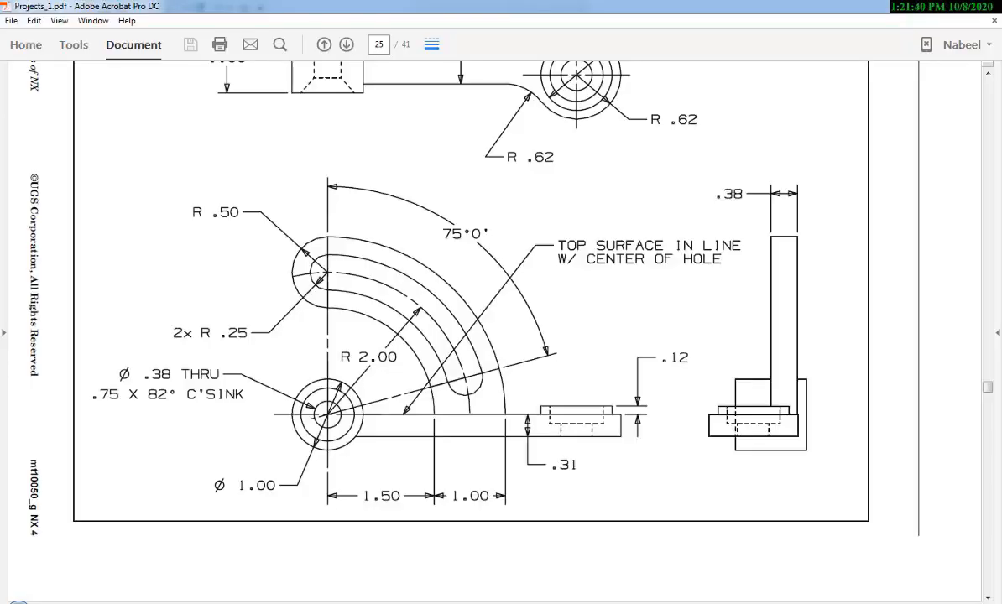
key(alt+Tab)
click(657, 357)
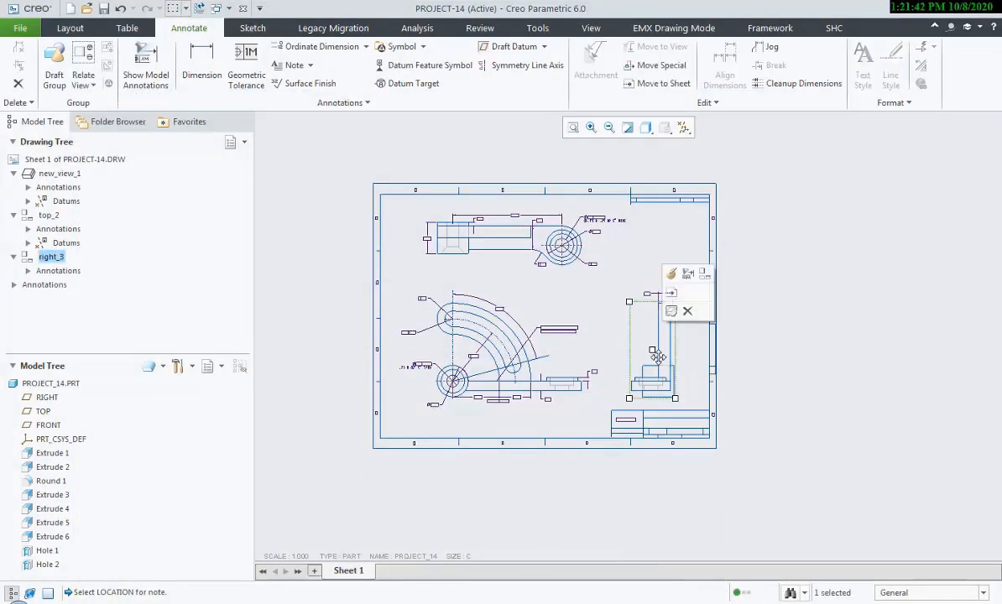
drag(658, 357, 650, 357)
click(547, 424)
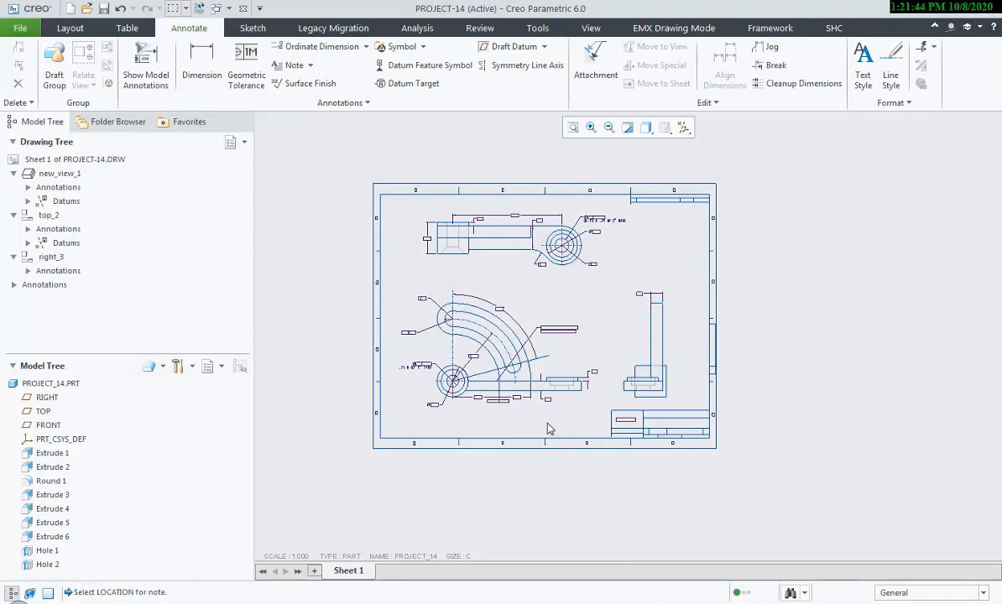
Try to change the text height of the "Top Surface In Line W/ Centre Of Hole" leader note.
scroll(569, 338, down, 5)
click(569, 336)
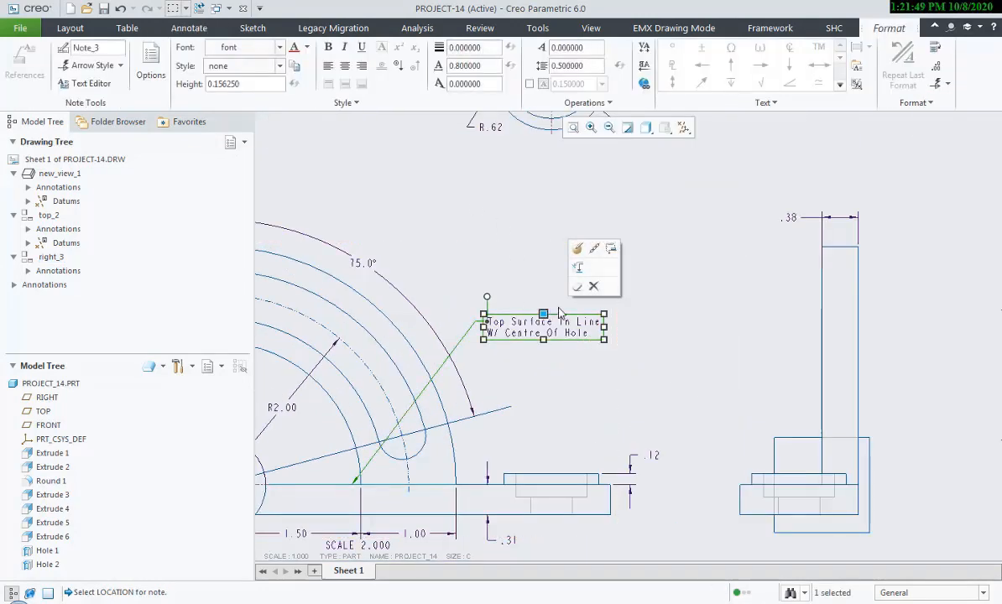
double_click(590, 336)
drag(591, 336, 493, 325)
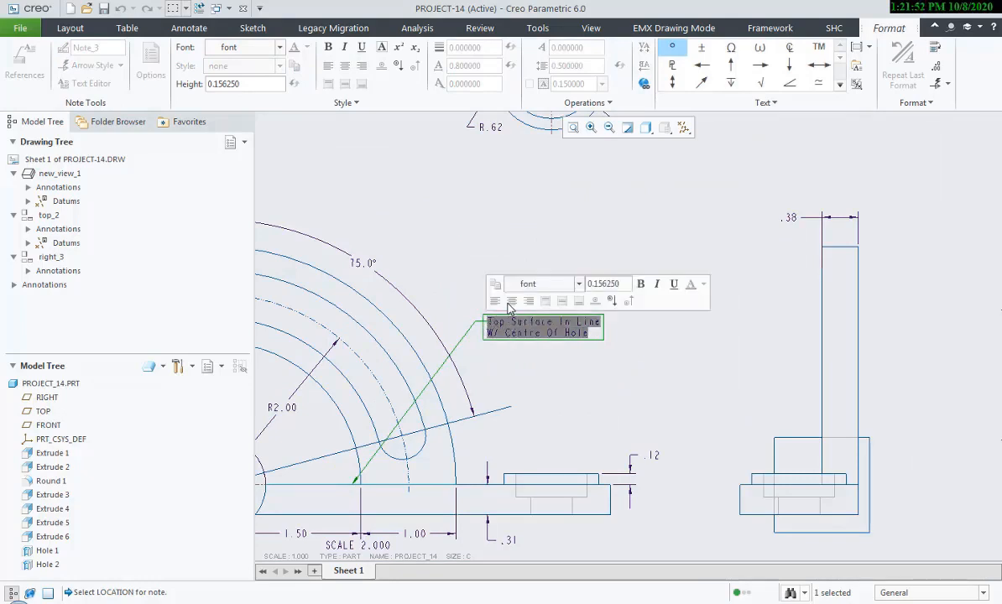
click(248, 87)
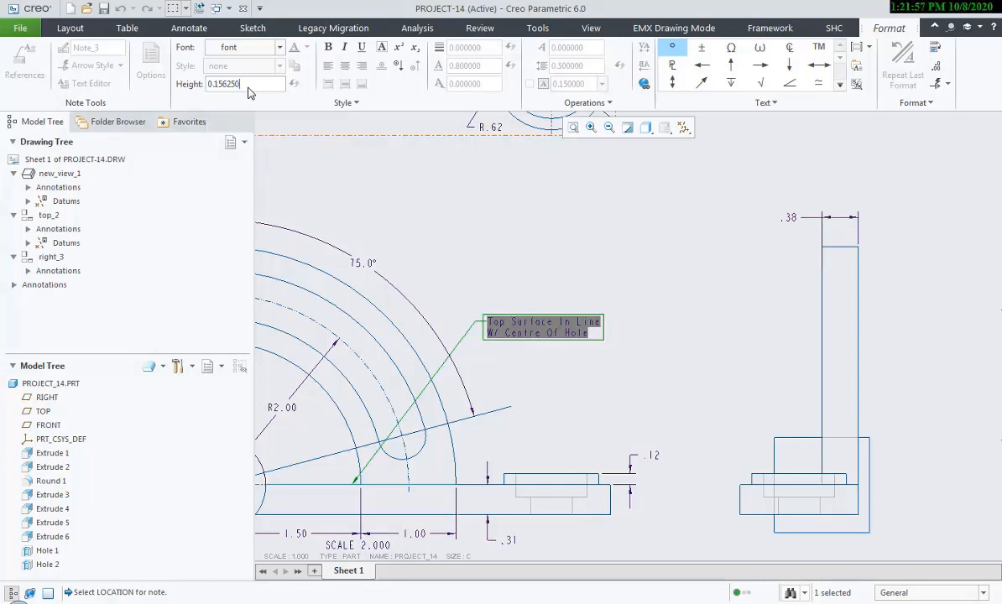
drag(219, 84, 242, 85)
text(0)
key(Return)
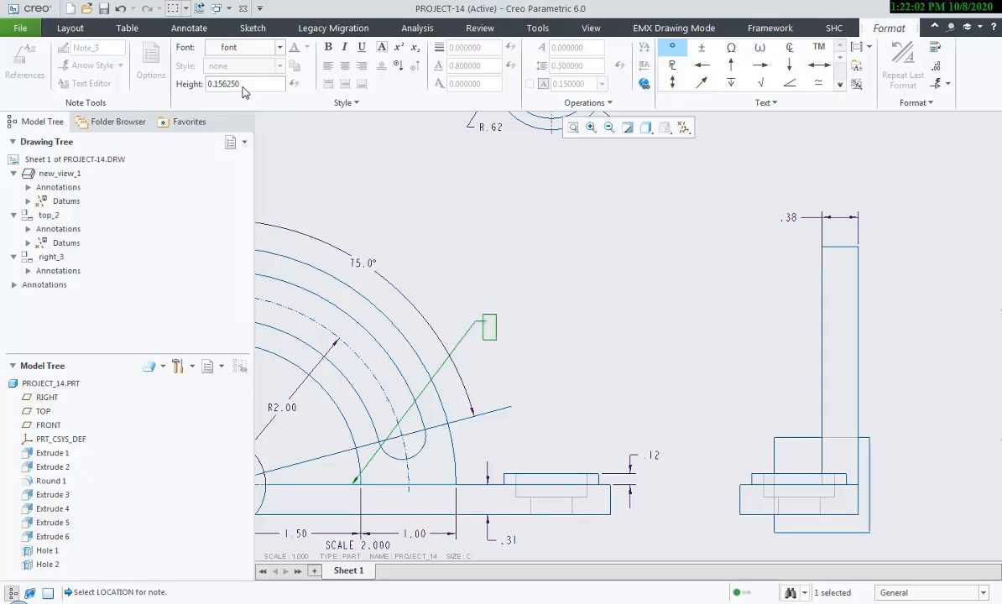
Try to widen the emptied leader note's box, and undo the changes back to the original note text.
click(568, 297)
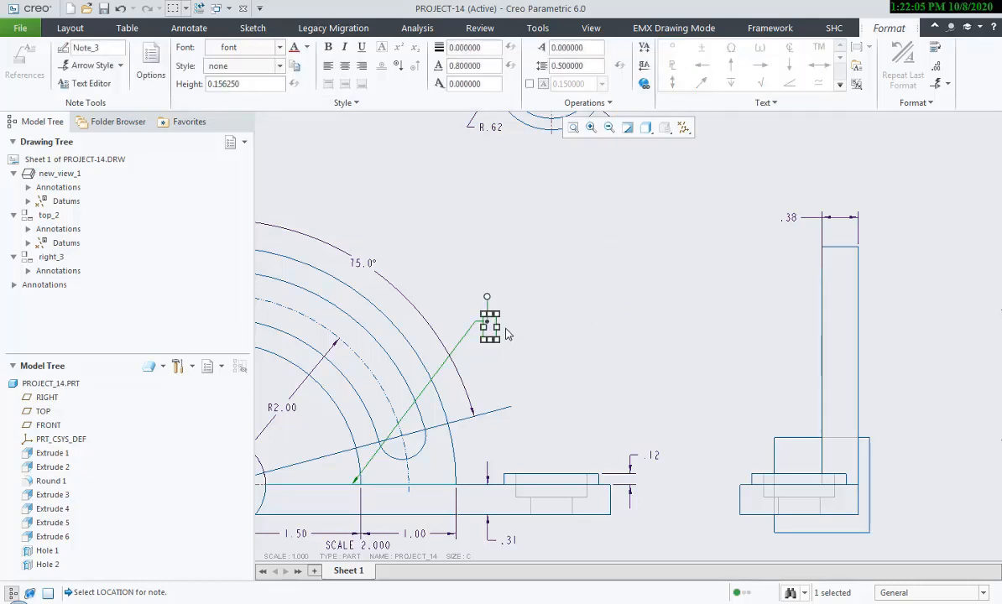
drag(495, 327, 613, 329)
click(626, 349)
click(493, 319)
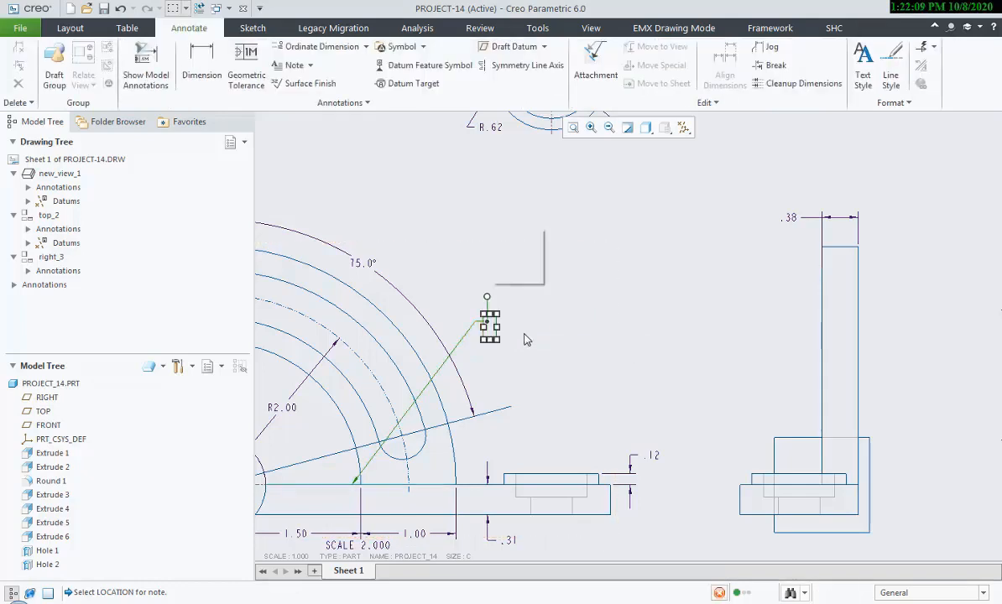
key(ctrl+z)
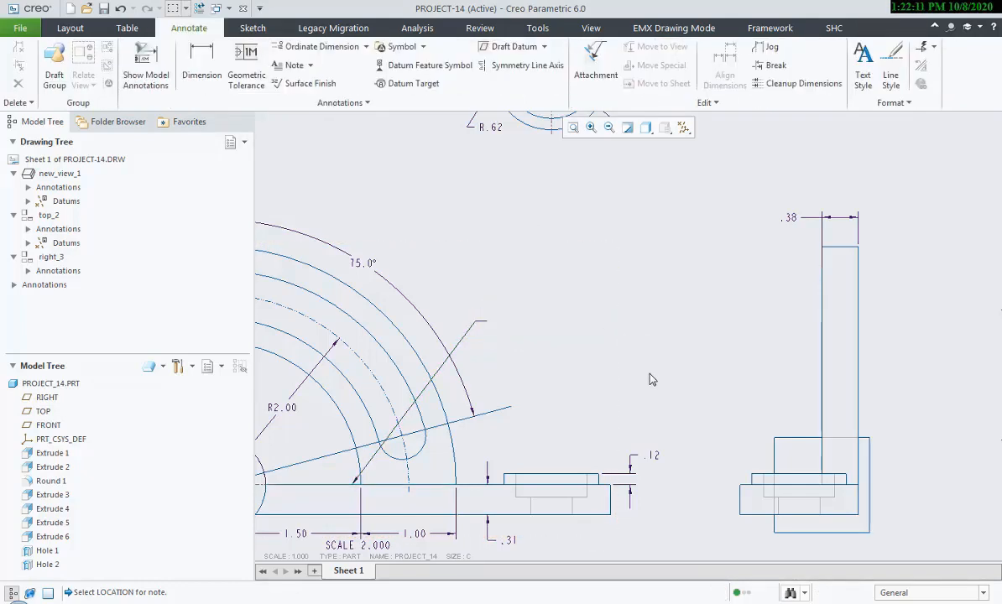
key(ctrl+z)
Set the "Top Surface In Line" note's text height to 0.17 and widen its box to fit two lines.
click(587, 329)
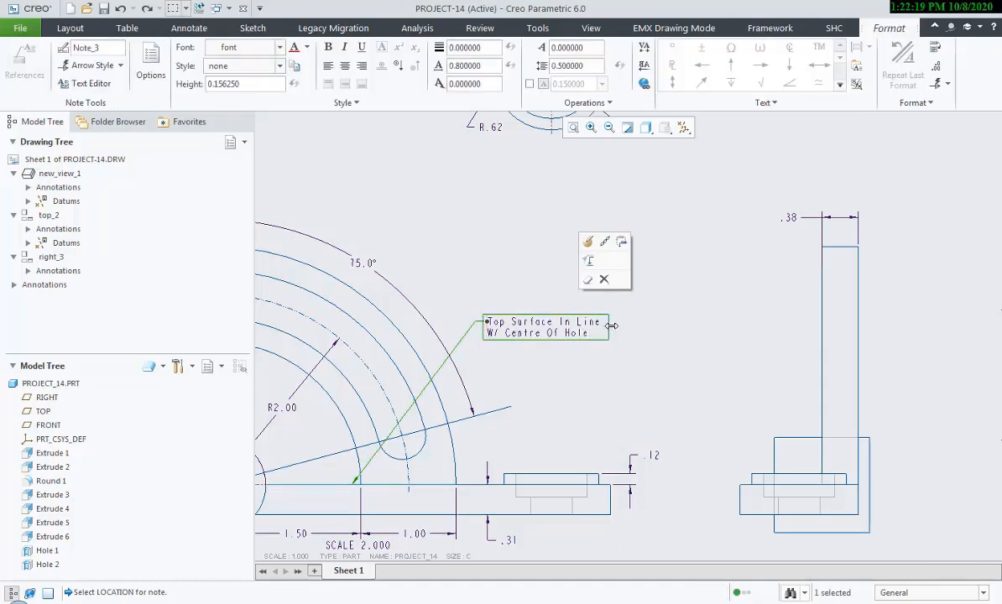
double_click(586, 336)
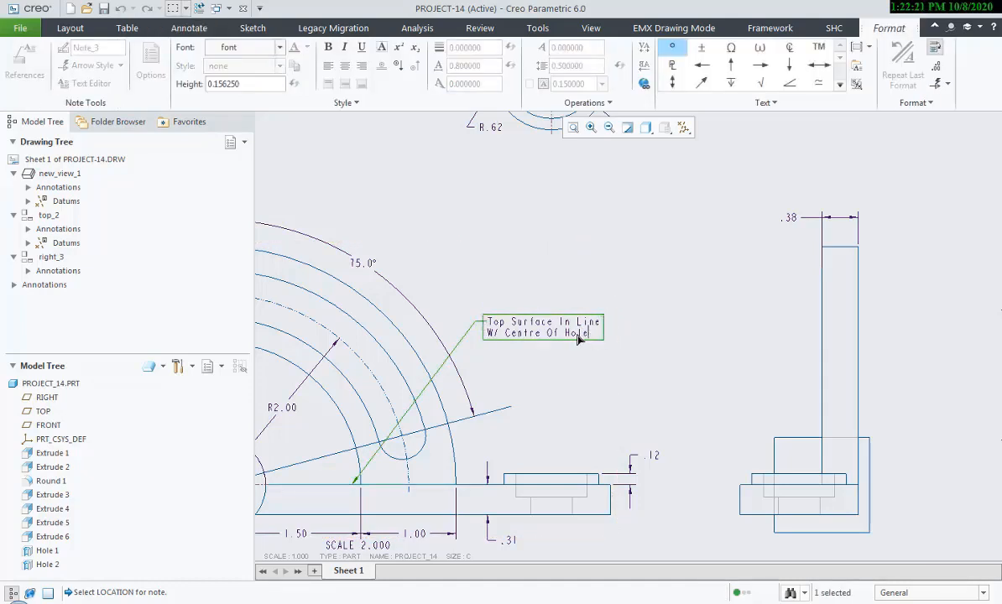
drag(587, 336, 492, 323)
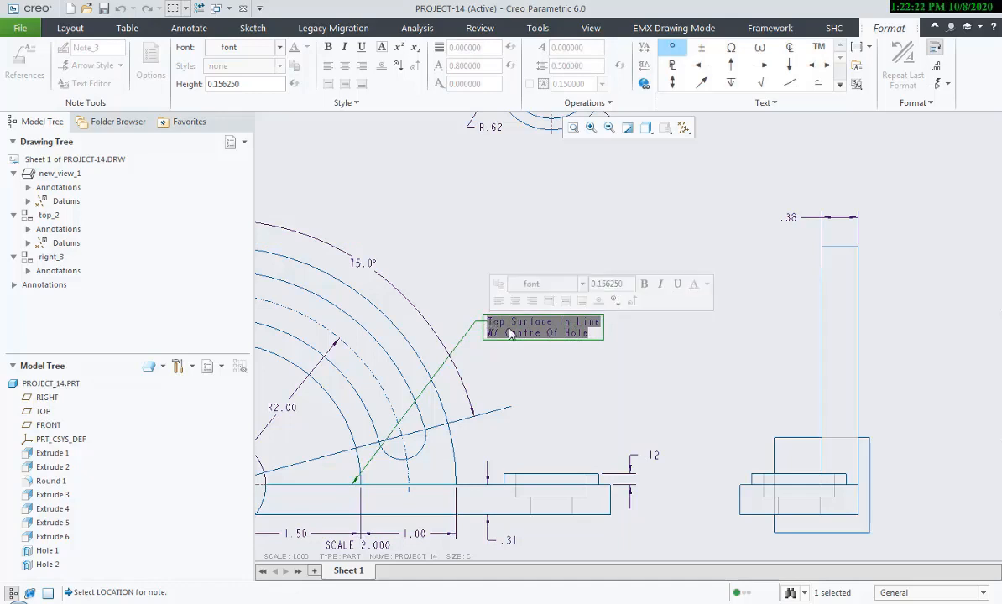
click(244, 87)
drag(245, 93, 227, 91)
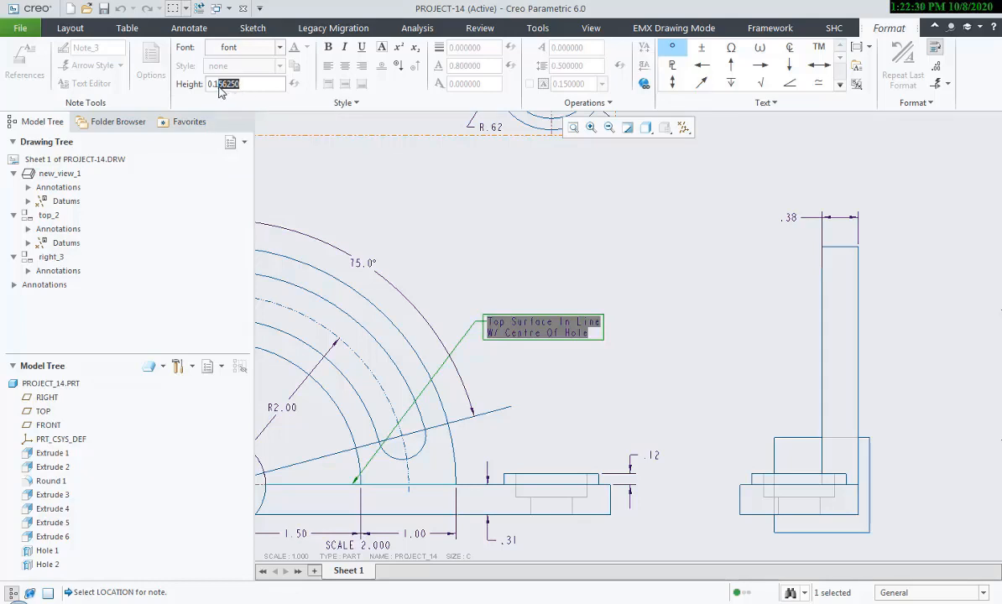
text(7)
key(Return)
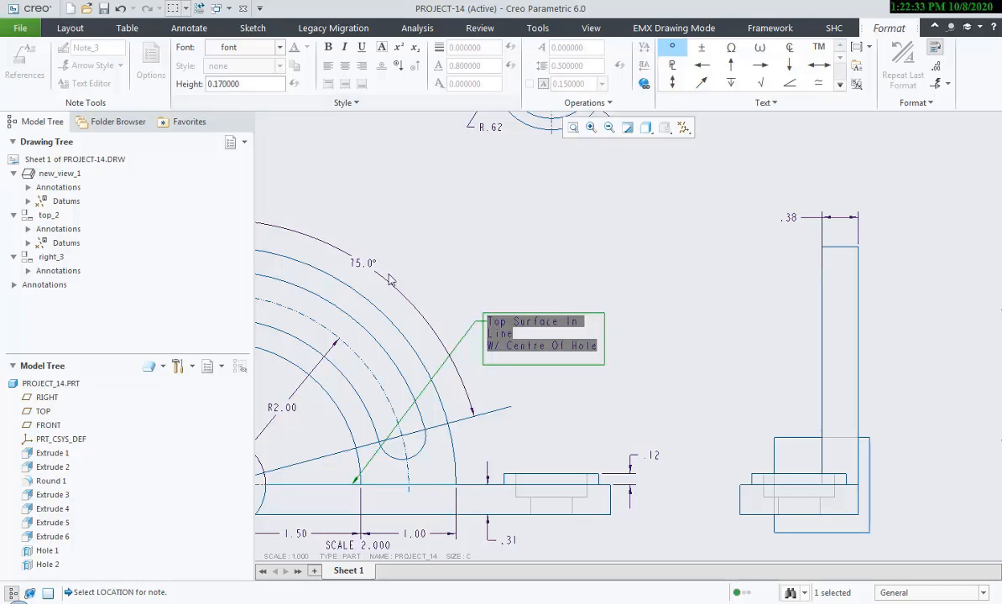
click(480, 350)
drag(601, 348, 615, 334)
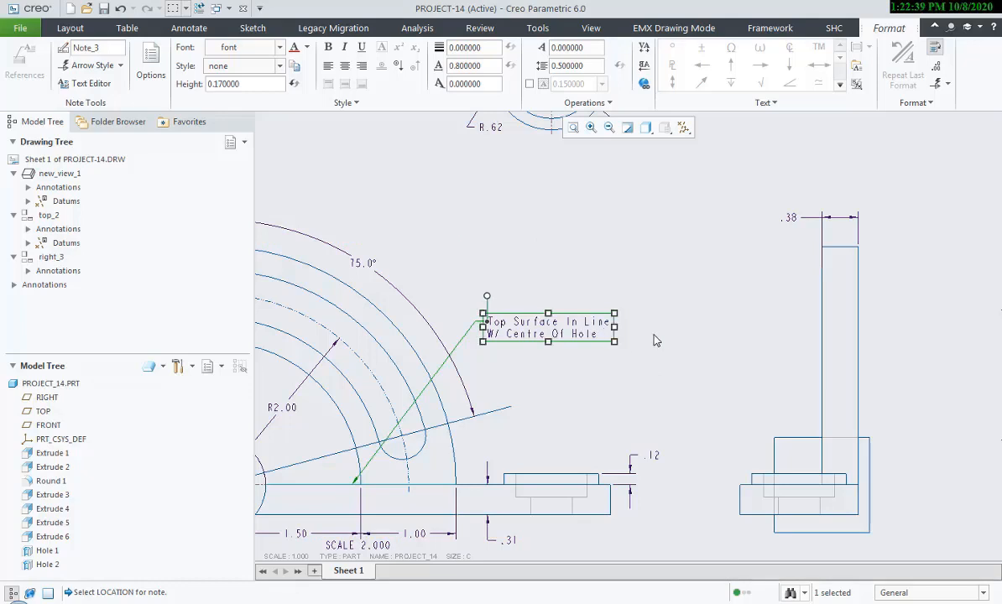
Set the "Top Surface In Line" note's text height to 0.2 and switch to the reference PDF for comparison.
double_click(512, 324)
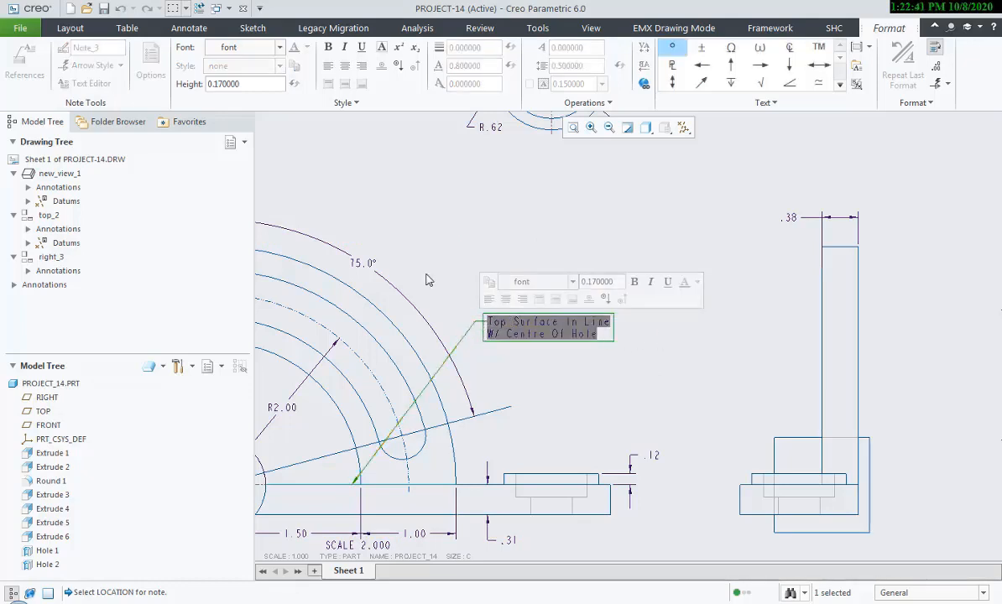
drag(243, 87, 193, 87)
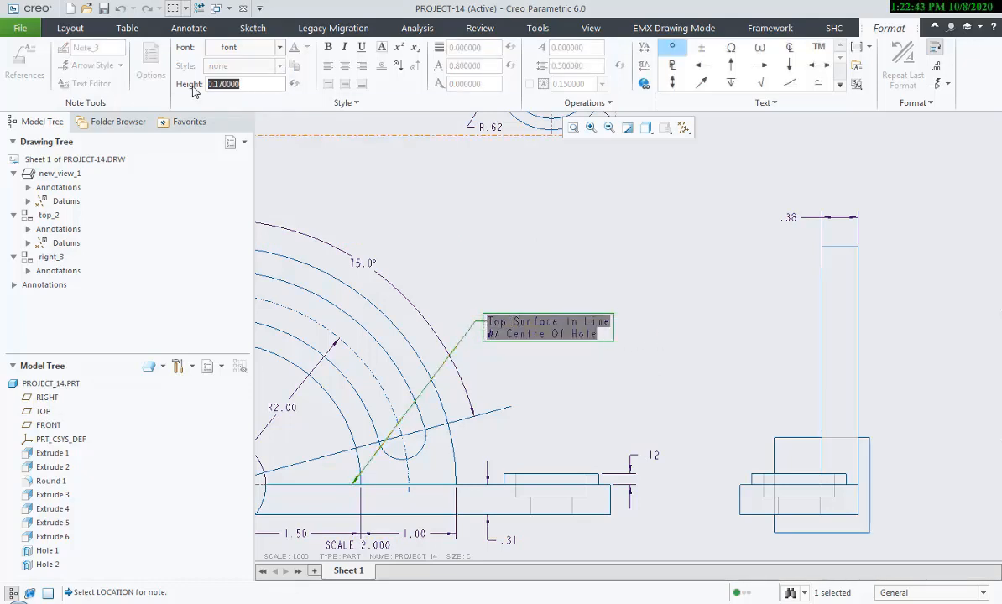
text(.2)
key(Return)
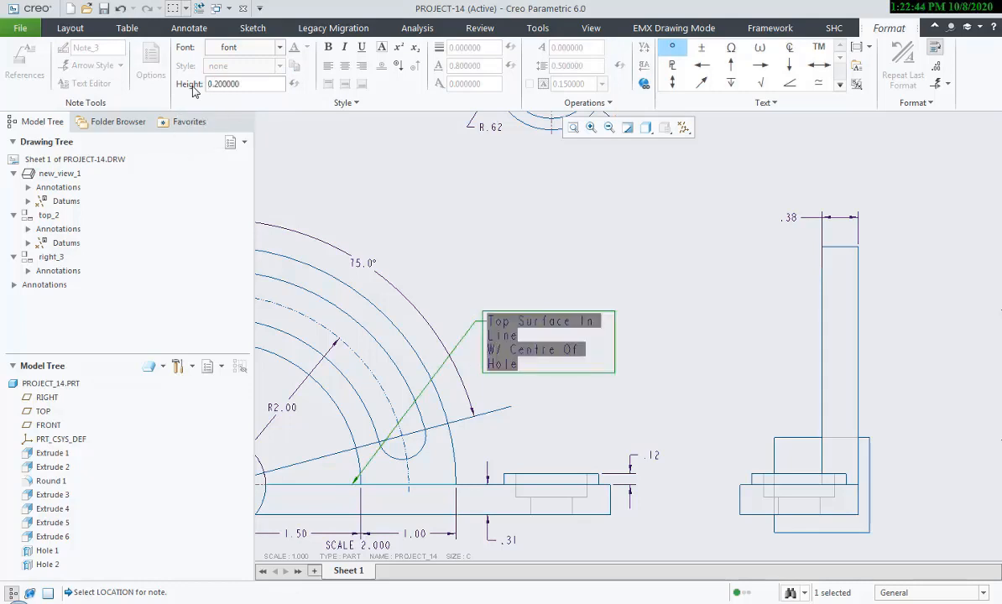
click(429, 602)
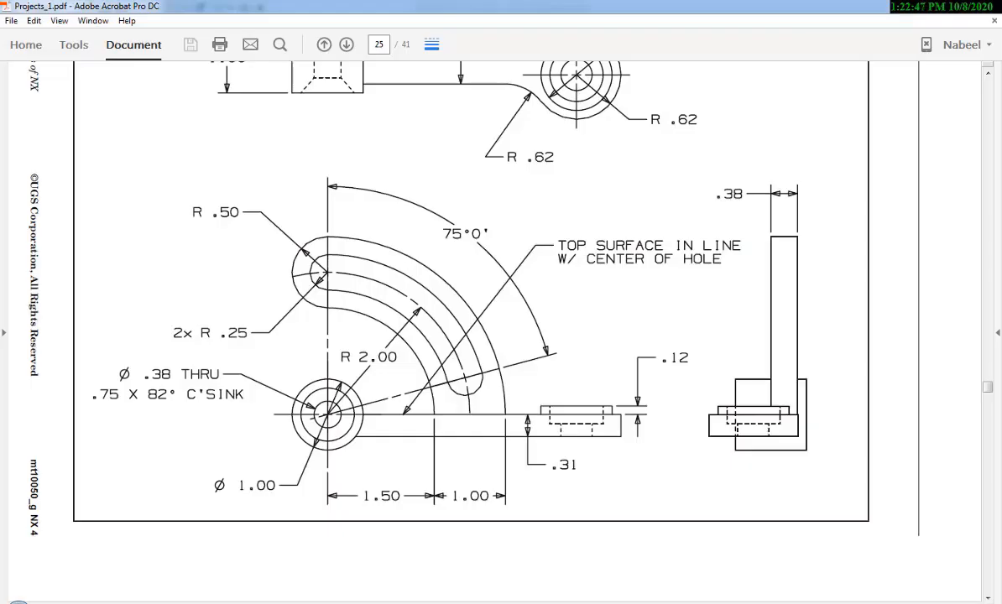
Return to the Creo drawing, set the "Top Surface In Line" note's text height to 0.3 and widen its box to fit two lines.
click(429, 602)
drag(245, 85, 168, 87)
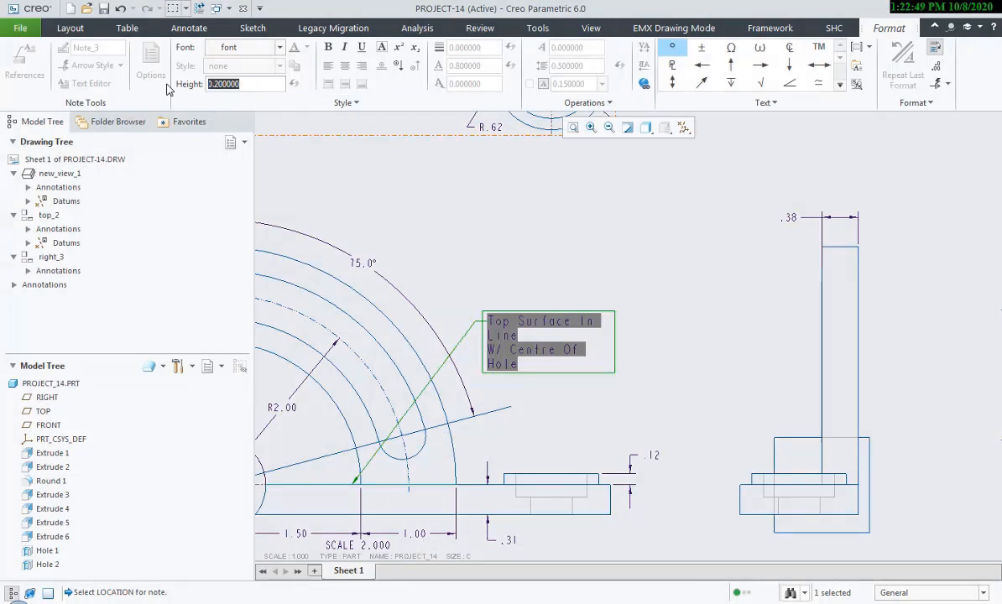
key(BackSpace)
text(.3)
key(Return)
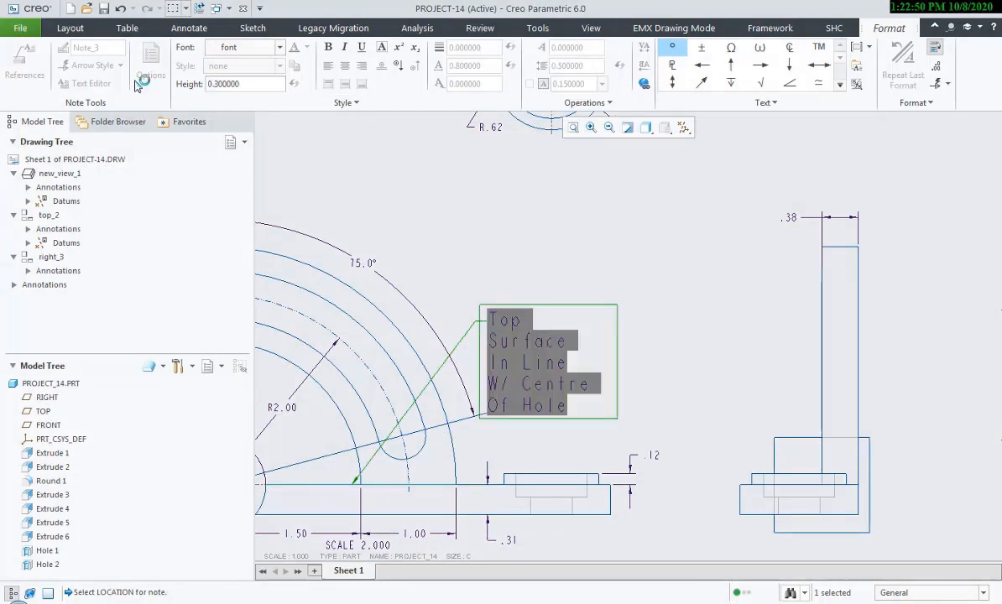
click(565, 347)
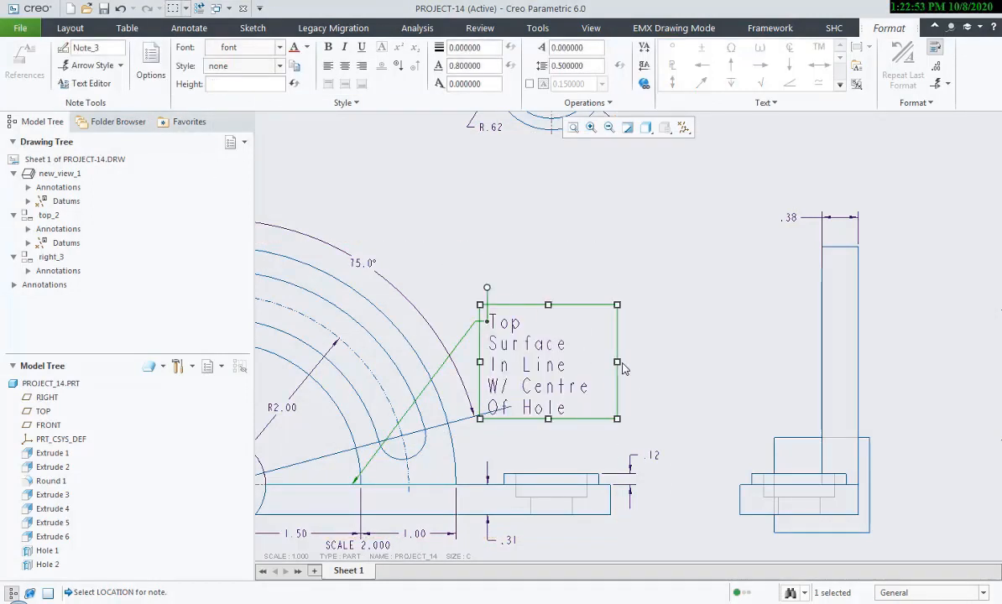
drag(622, 366, 722, 362)
click(701, 392)
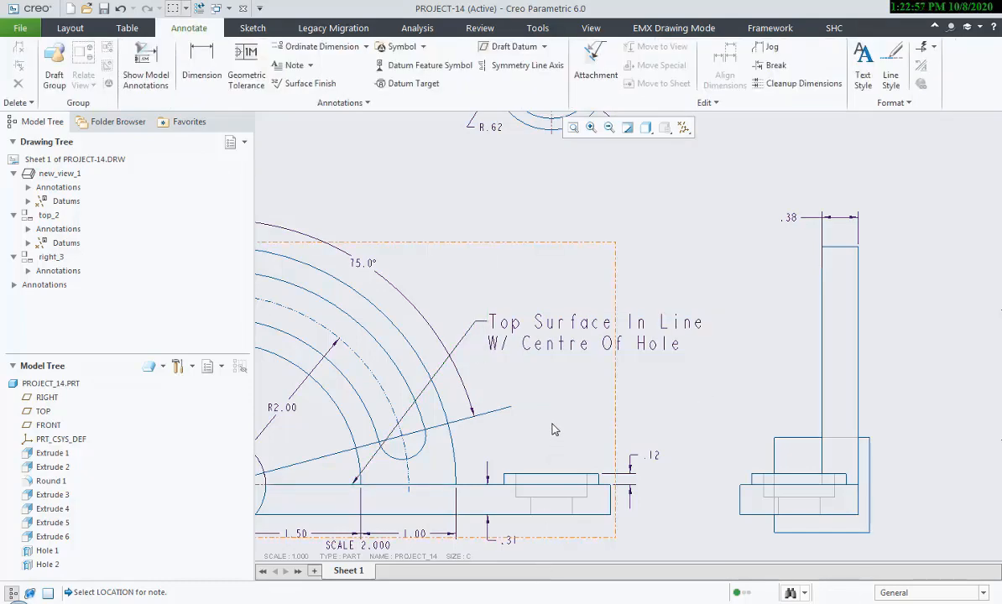
Compare the views, dimensions and note size on the full drawing sheet with page 25 of Projects_1.pdf.
scroll(558, 374, down, 1)
scroll(560, 375, up, 5)
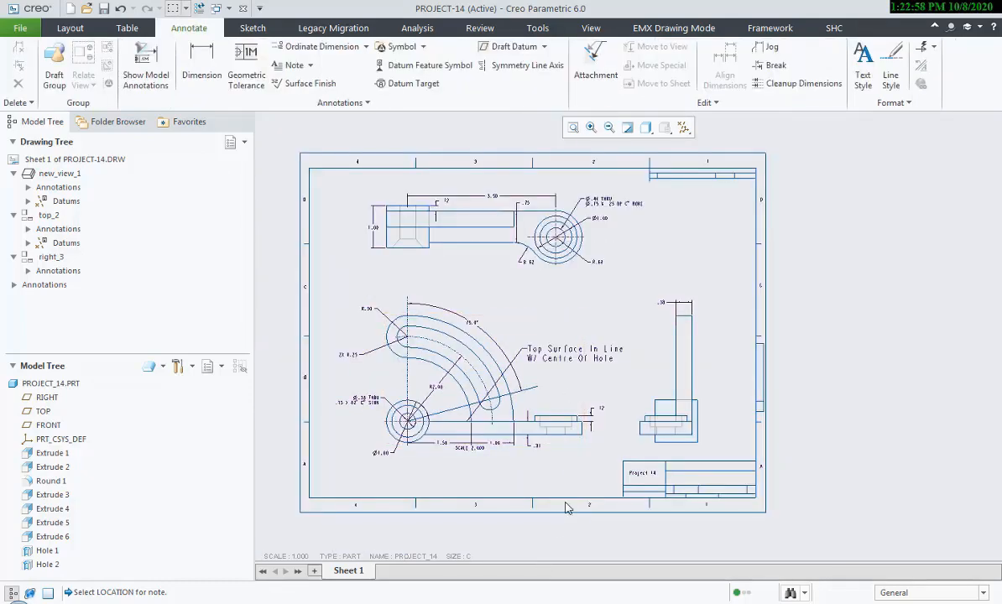
key(alt+Tab)
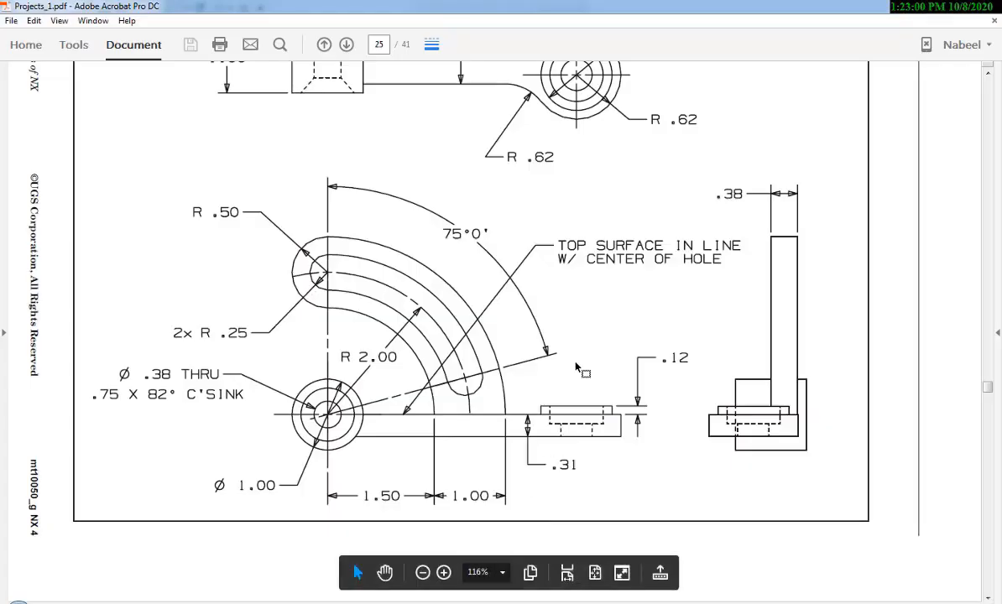
ctrl+scroll(576, 368, down, 1)
scroll(576, 367, up, 3)
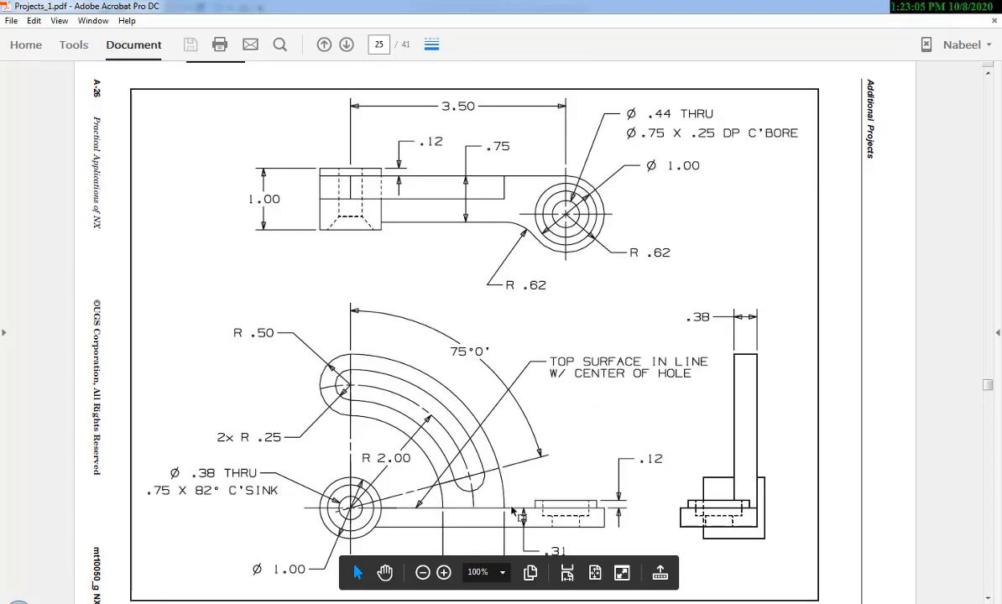
key(alt+Tab)
key(alt+Tab)
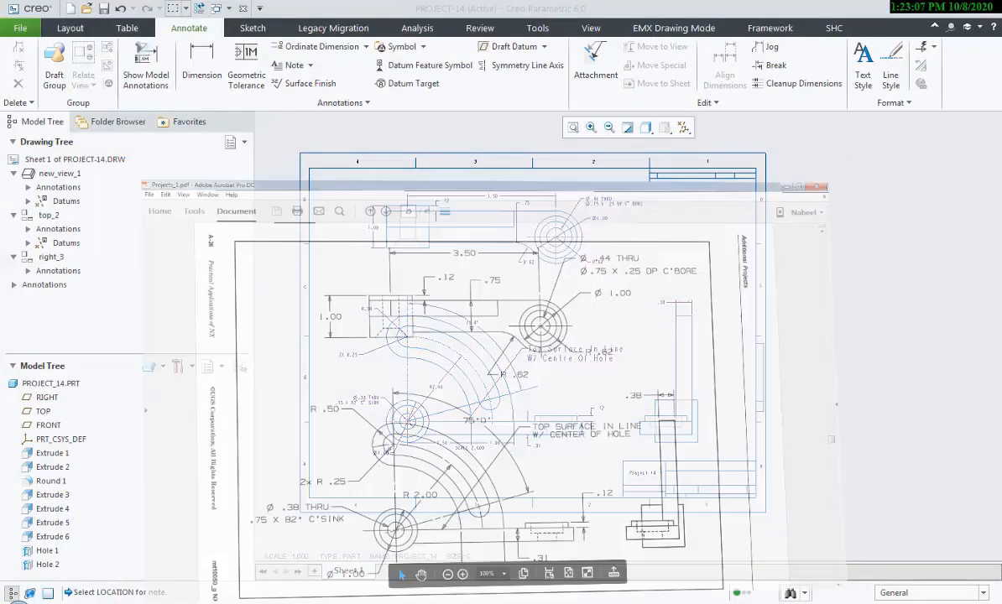
key(alt+Tab)
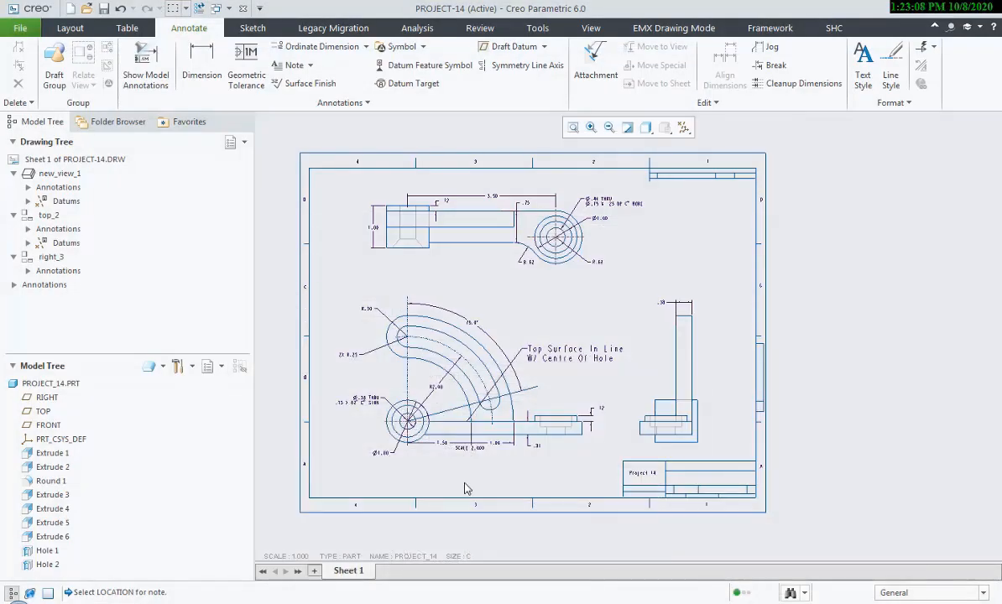
scroll(465, 489, up, 2)
scroll(503, 409, up, 2)
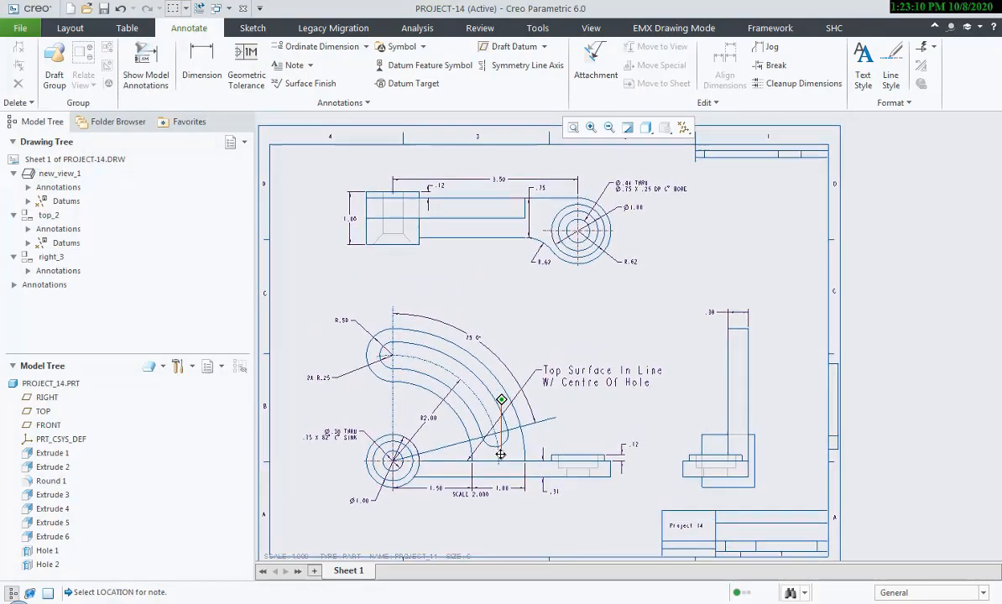
key(alt+Tab)
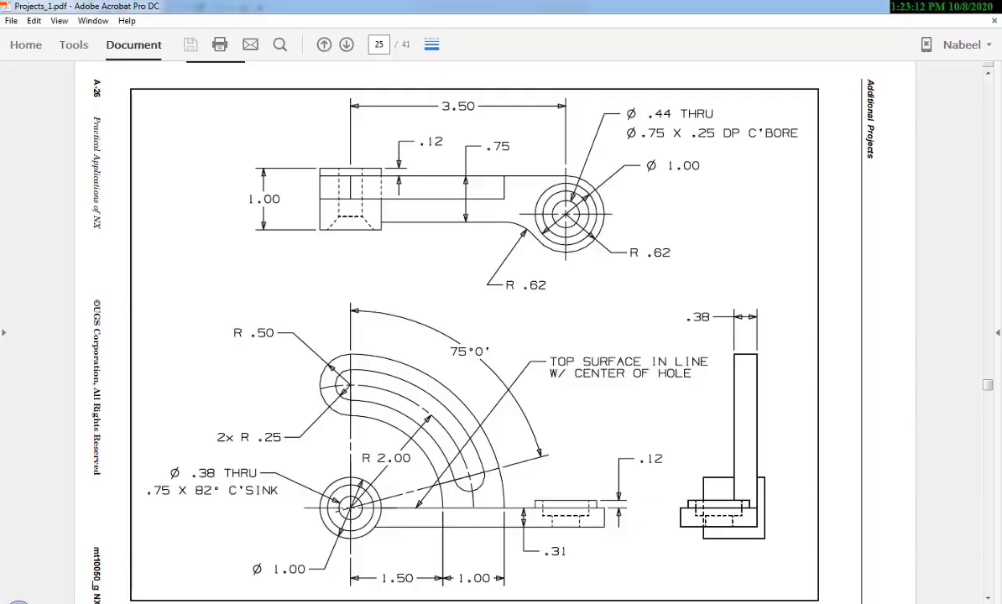
key(alt+Tab)
key(alt+Tab)
key(alt+Tab)
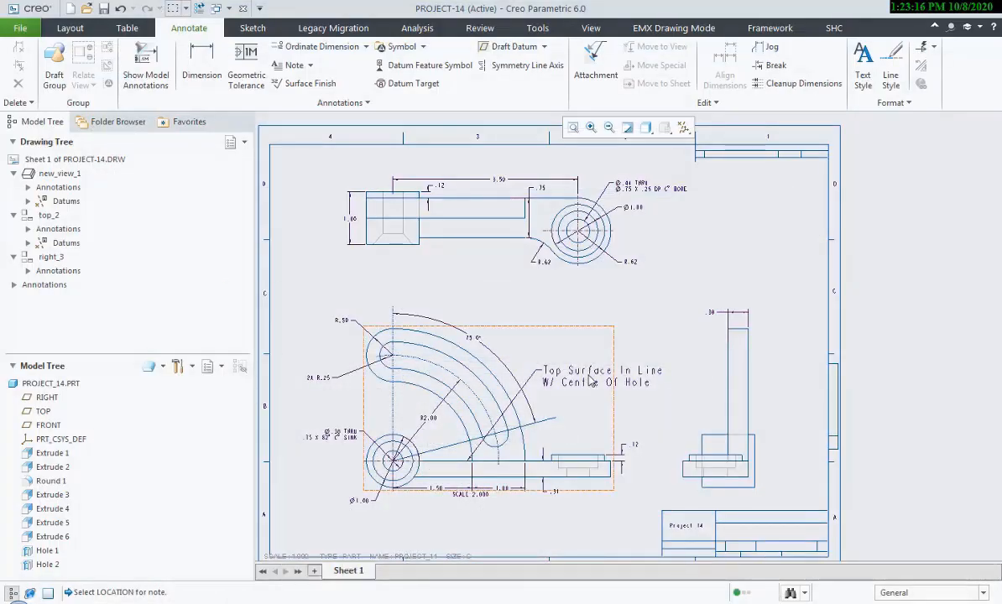
click(591, 380)
click(645, 385)
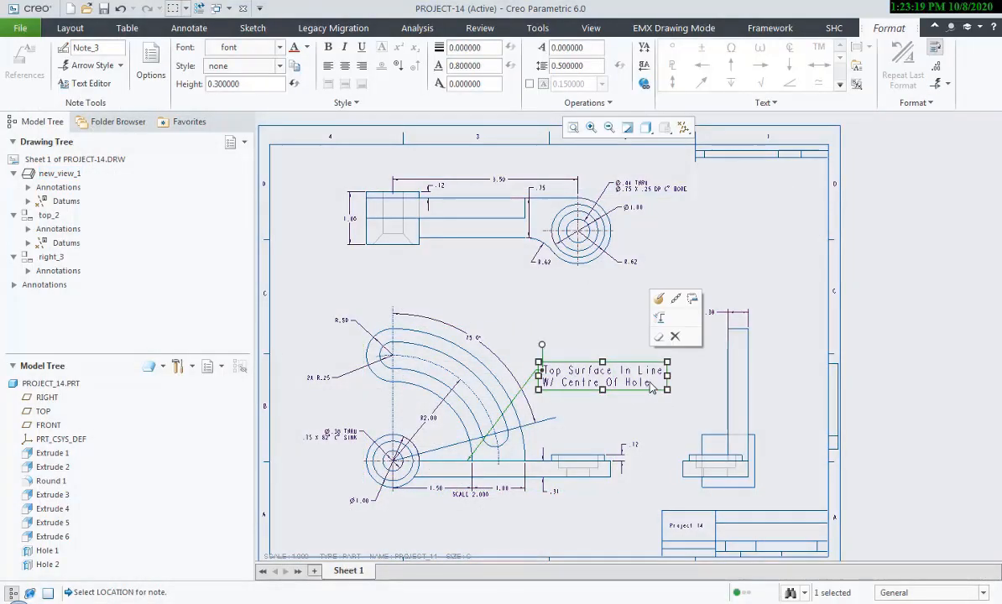
click(701, 198)
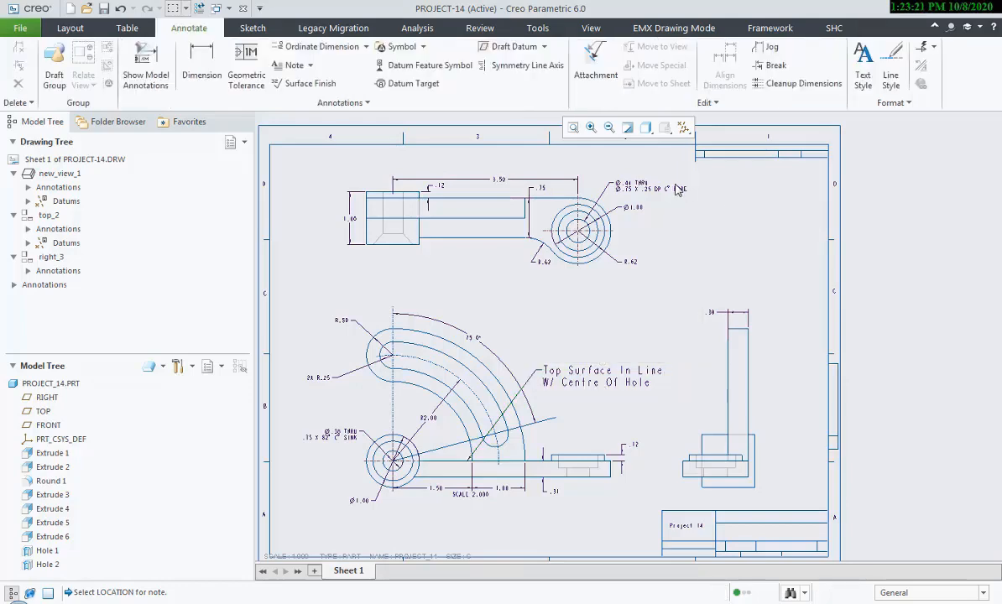
click(674, 191)
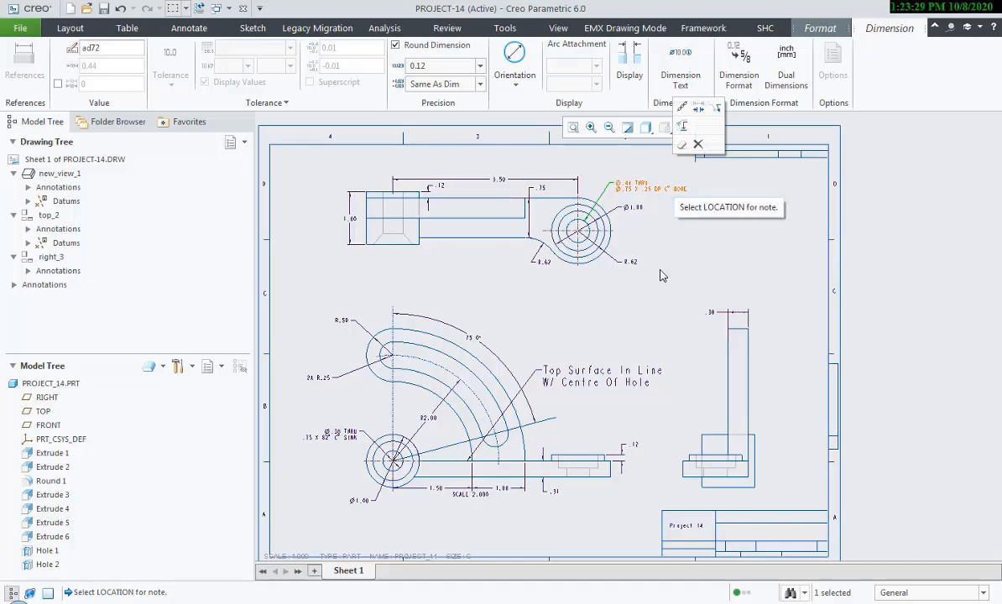
click(654, 603)
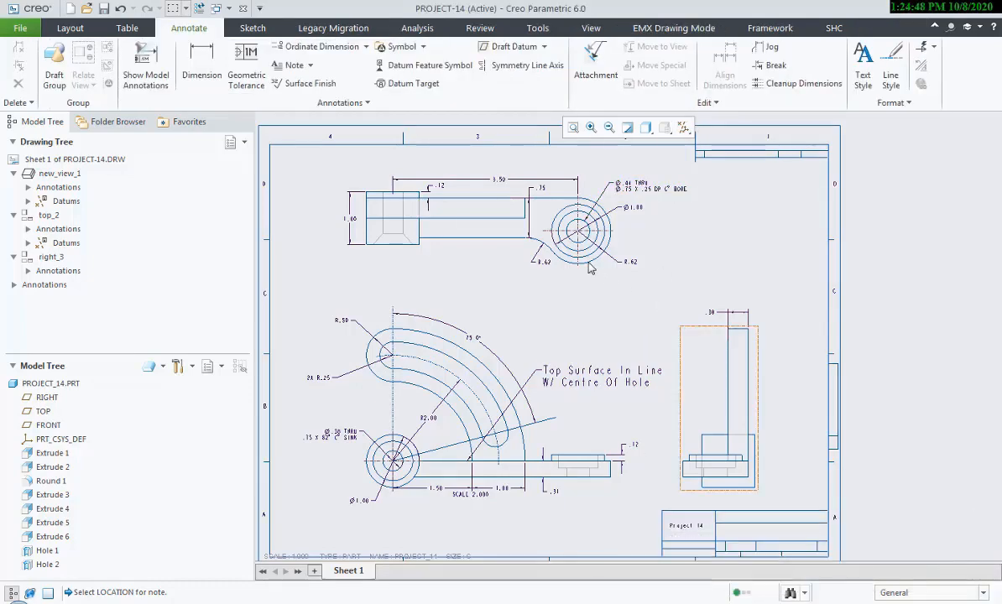
Center the text of the 3.50 dimension between its extension lines above the top view.
scroll(493, 164, down, 3)
scroll(493, 167, up, 6)
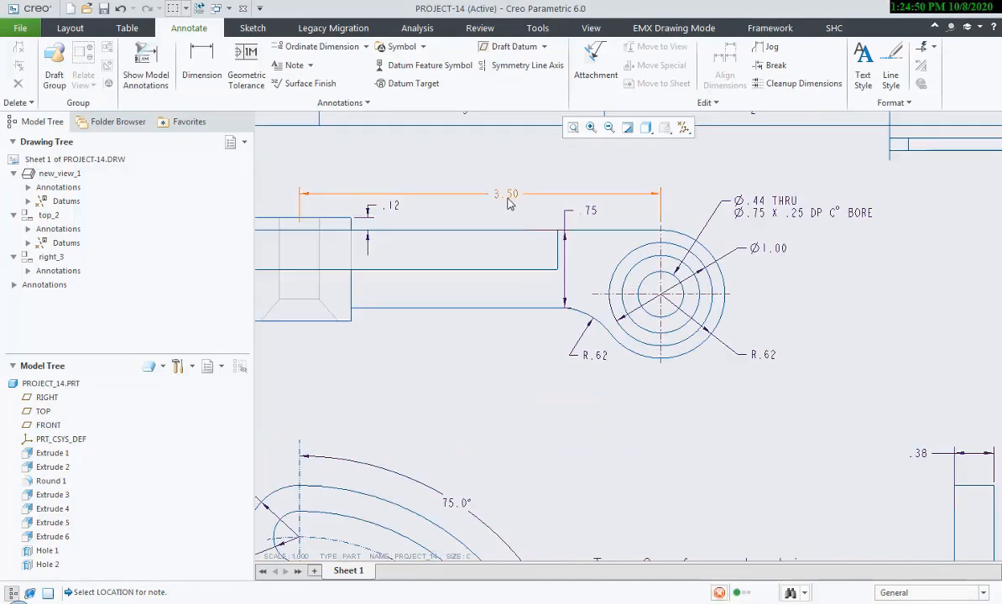
click(509, 195)
drag(509, 195, 484, 198)
click(513, 389)
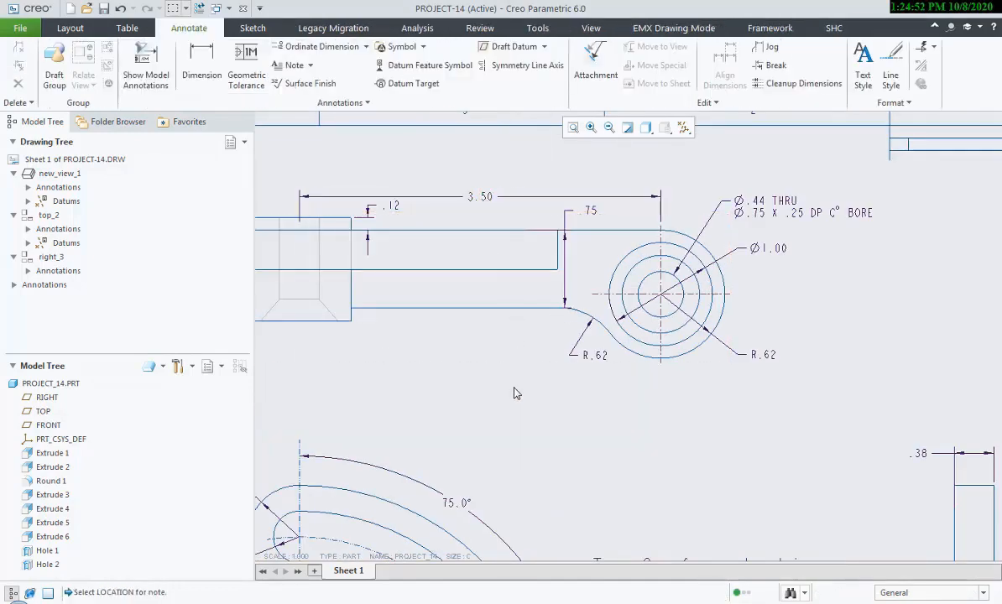
middle_drag(507, 398, 563, 377)
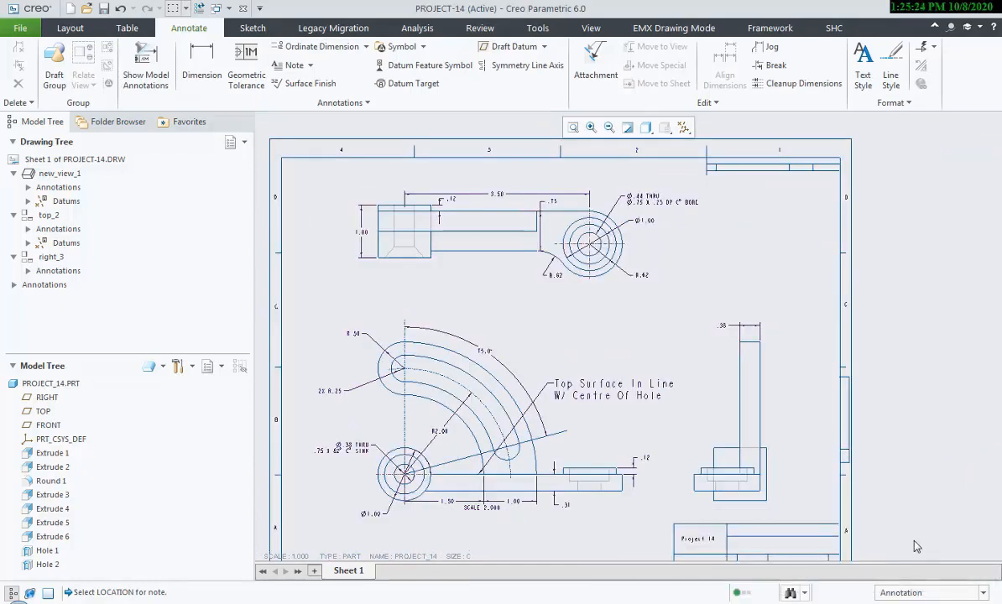
Select all annotations across the three views using the Annotation filter and change their font to Arial WGL.
click(923, 592)
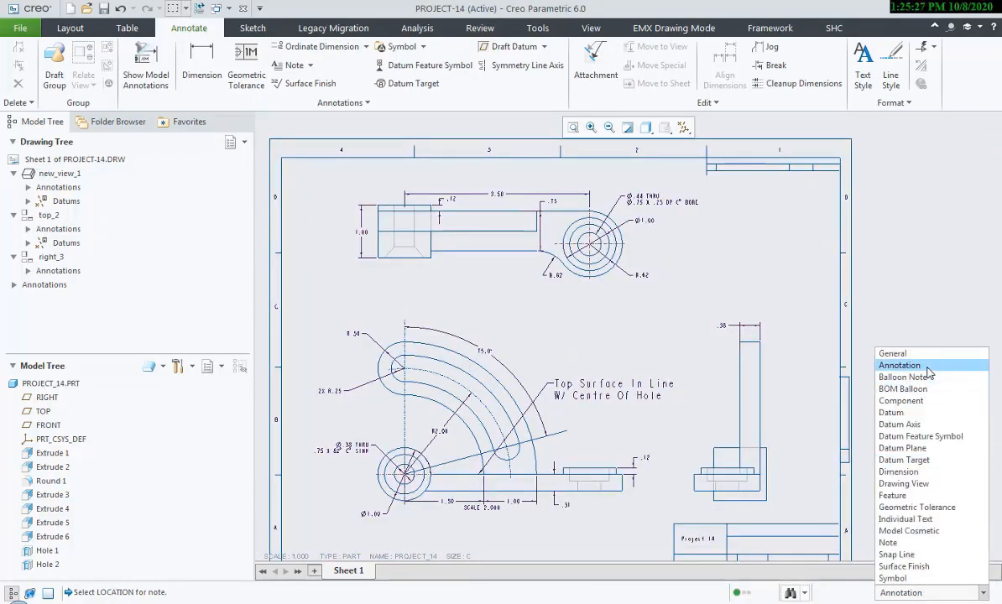
click(927, 368)
mouse_move(302, 173)
mouse_down()
mouse_move(495, 373)
mouse_move(696, 495)
mouse_move(784, 532)
mouse_up()
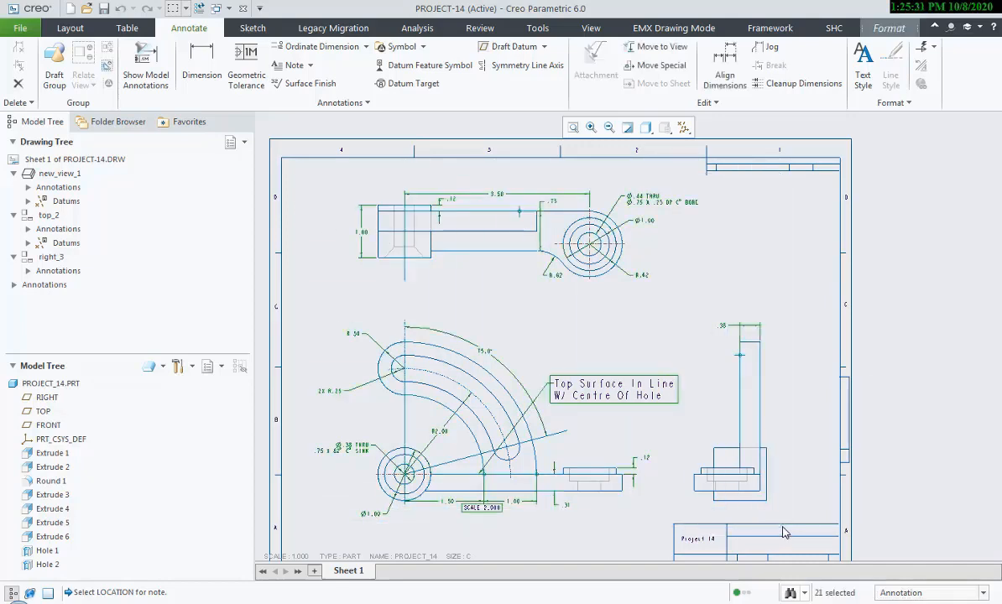
right_click(679, 203)
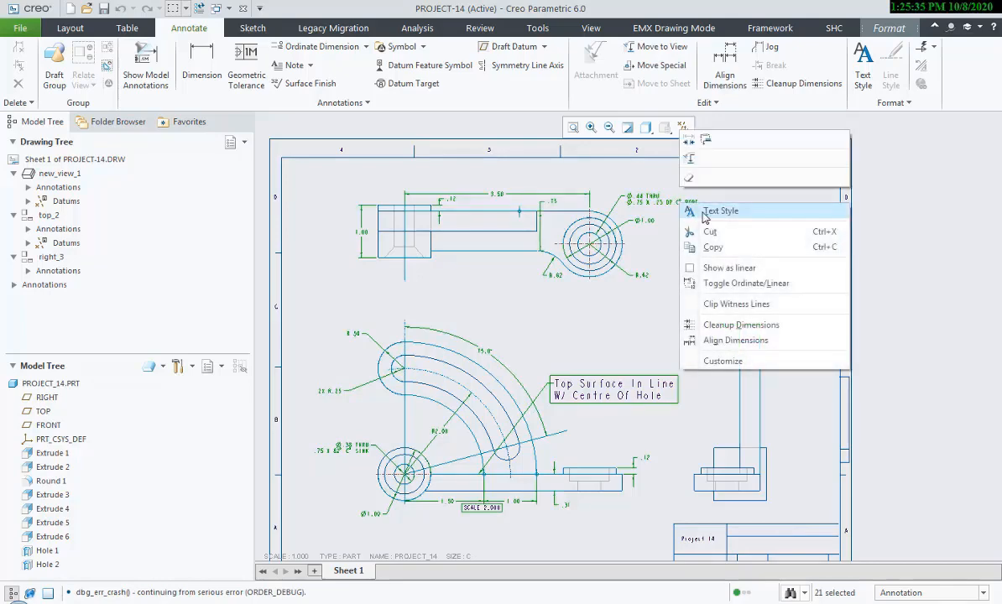
click(709, 212)
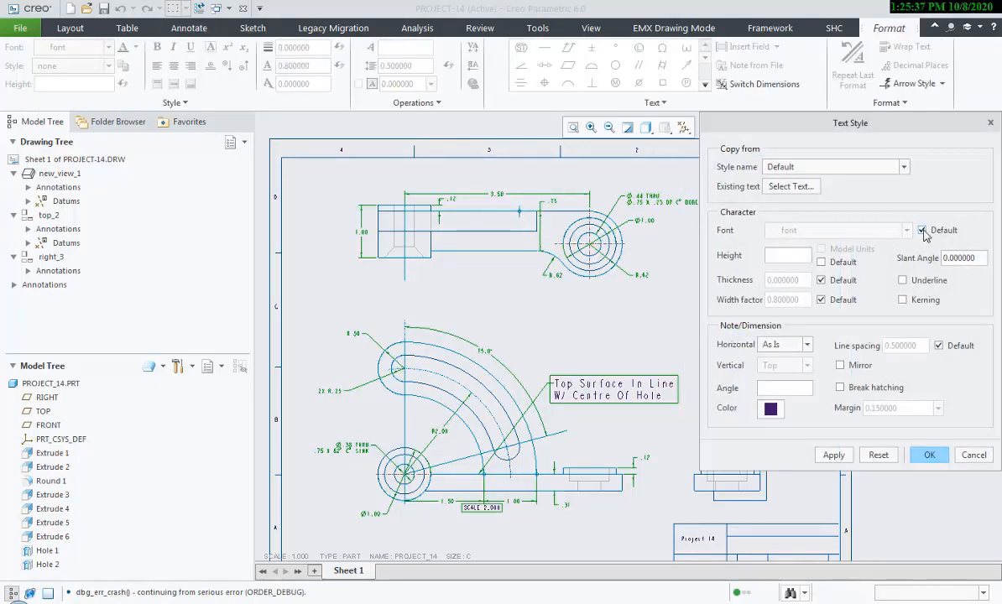
click(923, 230)
click(906, 230)
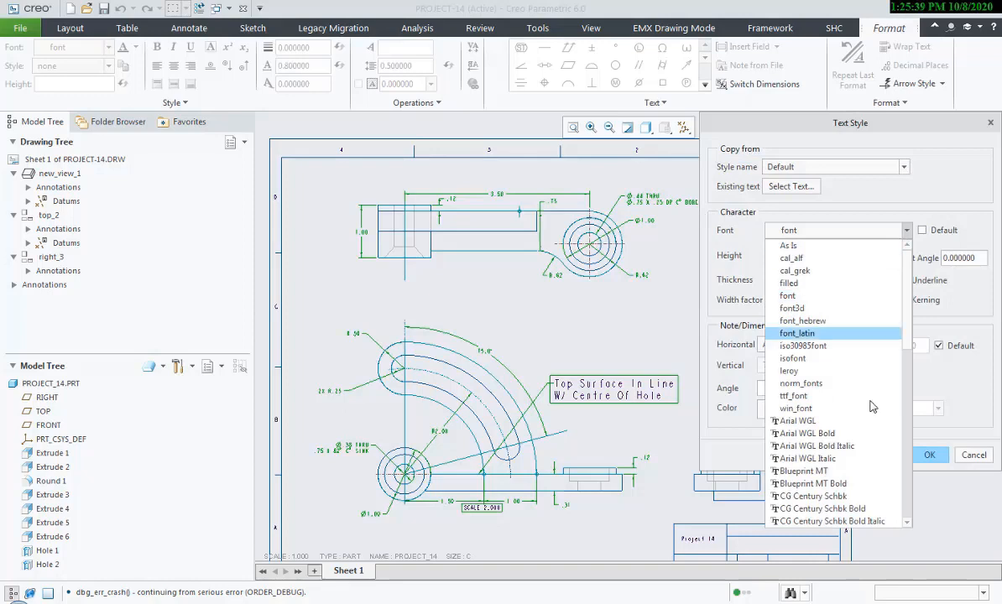
click(864, 420)
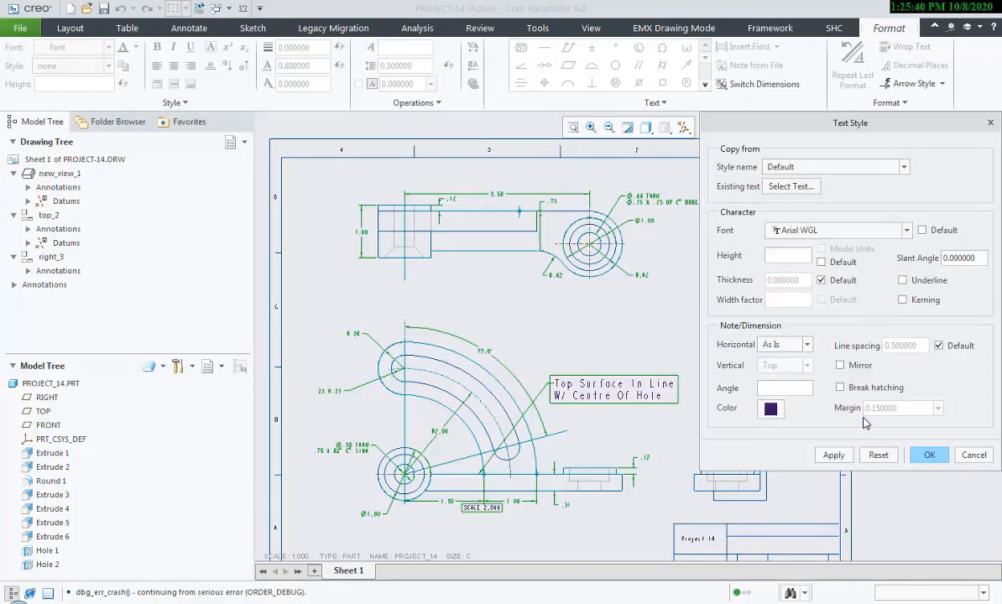
click(833, 455)
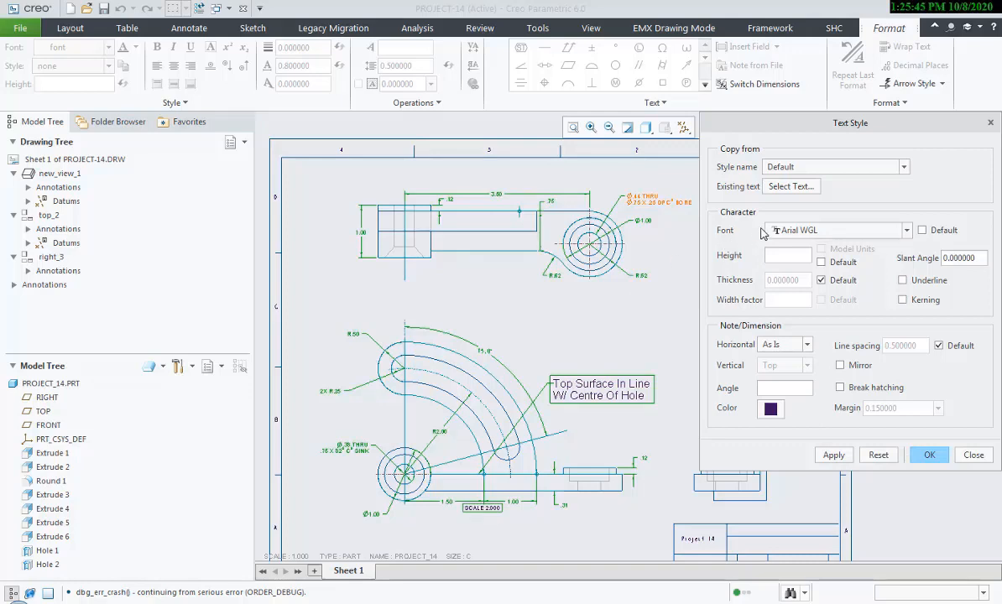
Try a text thickness of 0.2 on the selected annotations and set it back to 0.
click(821, 280)
click(821, 280)
drag(804, 282, 757, 286)
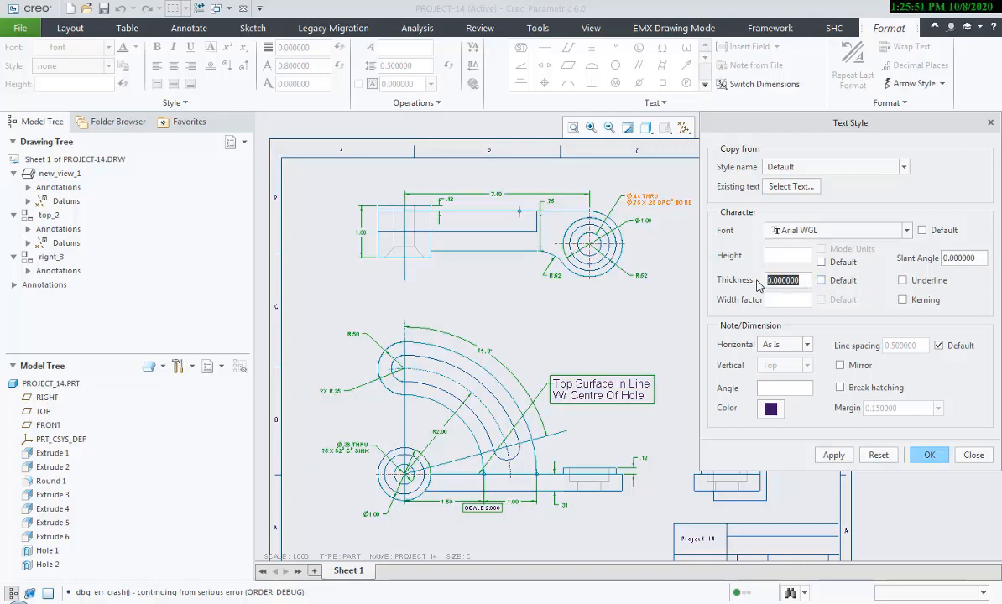
key(BackSpace)
click(829, 458)
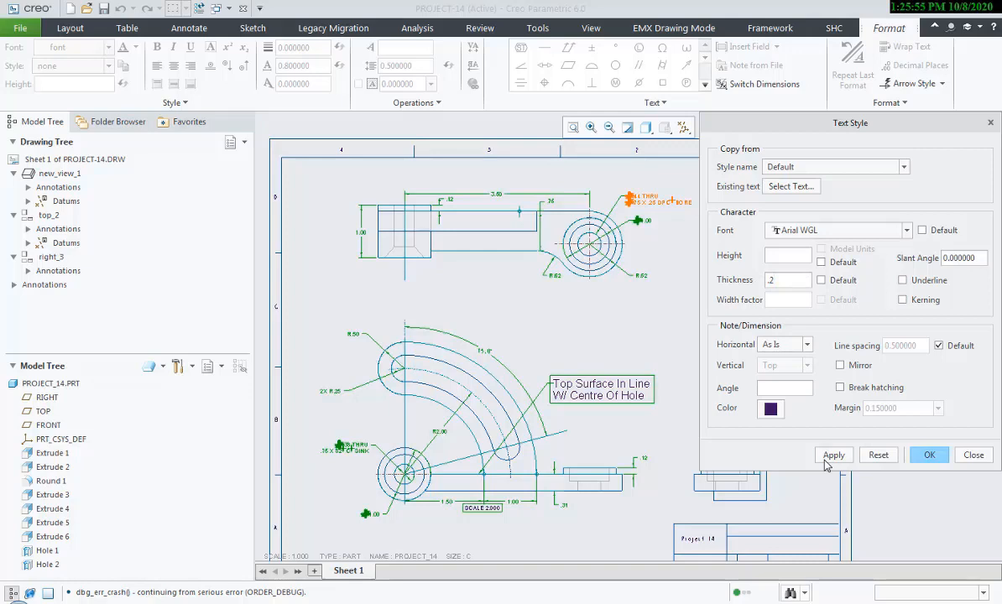
double_click(776, 279)
text(0)
click(846, 460)
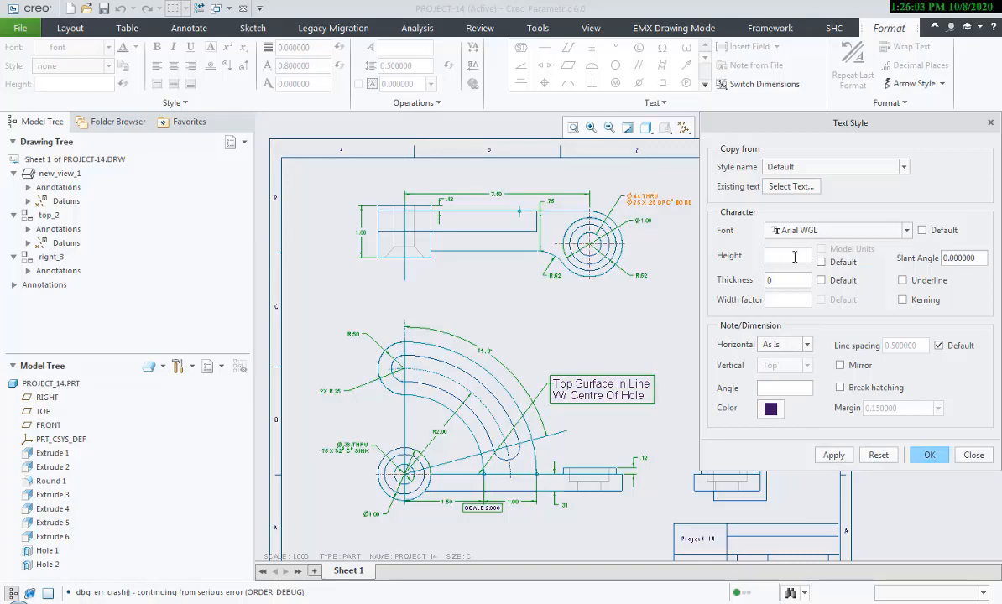
Try text heights of 0.3 and 0.25 on all selected annotations.
click(834, 455)
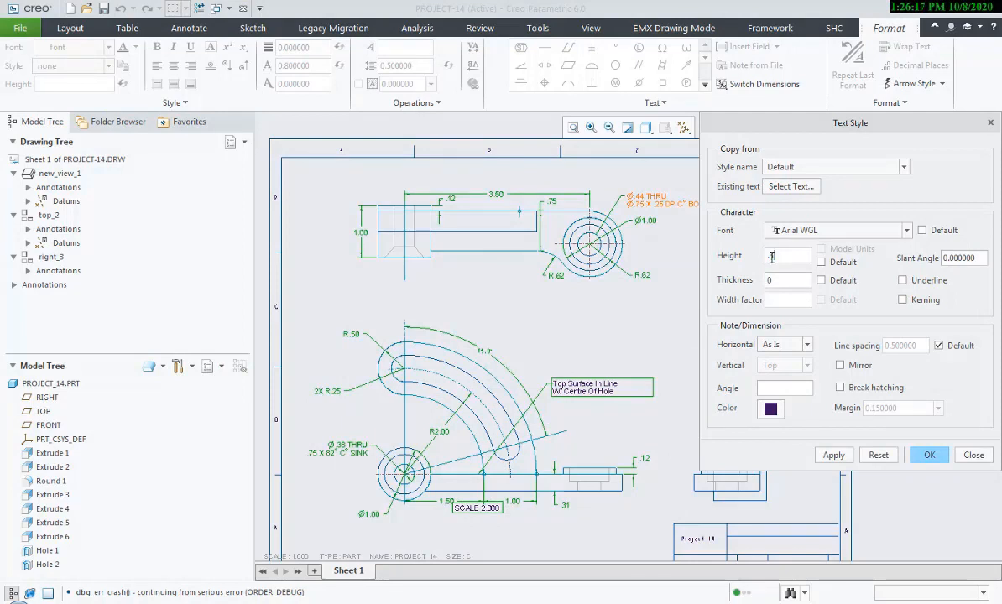
click(831, 456)
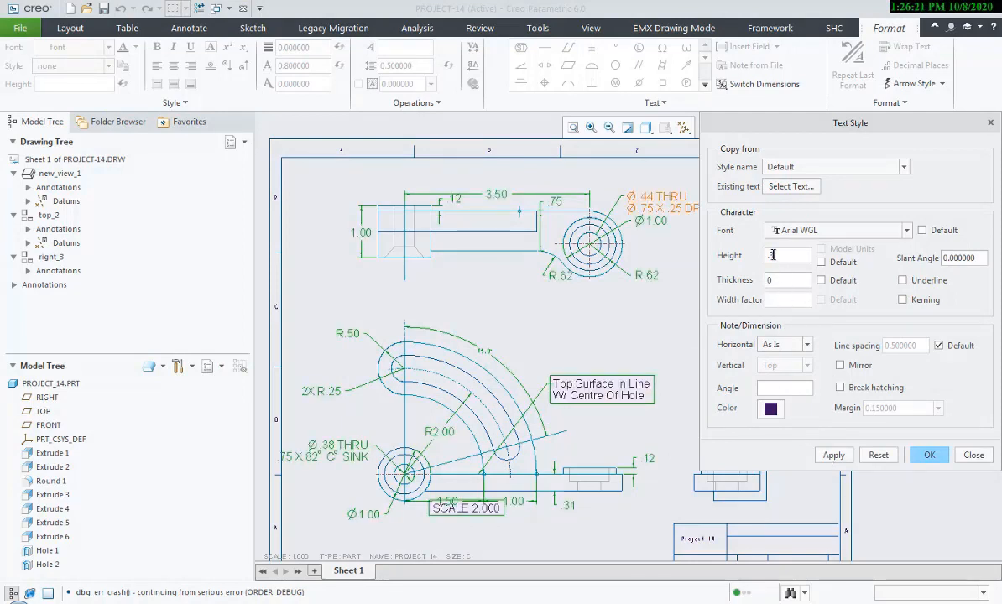
drag(772, 254, 771, 254)
click(831, 455)
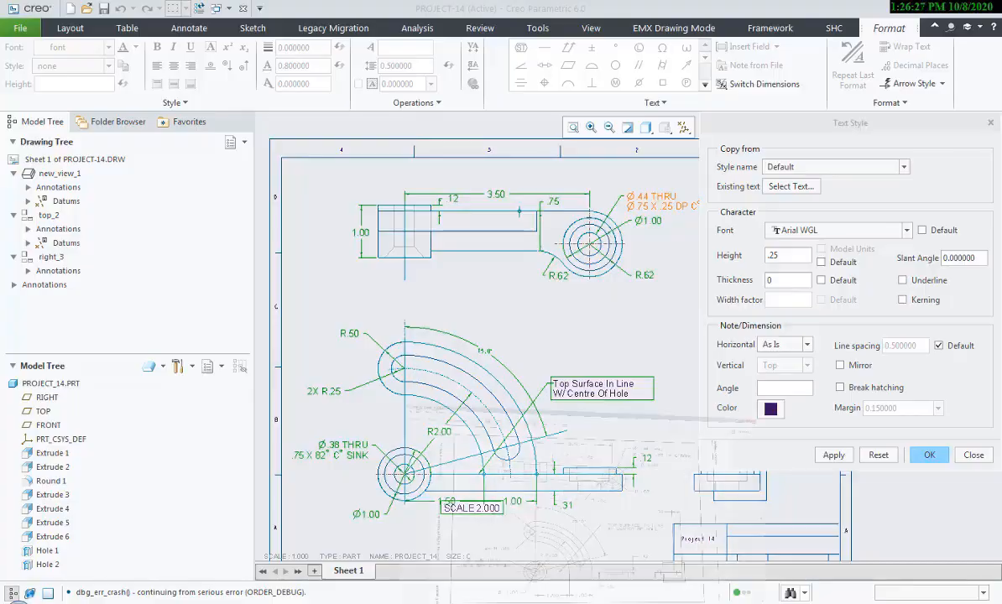
Check the reference PDF and set the text height of all selected annotations to 0.23.
key(alt+Tab)
key(alt+Tab)
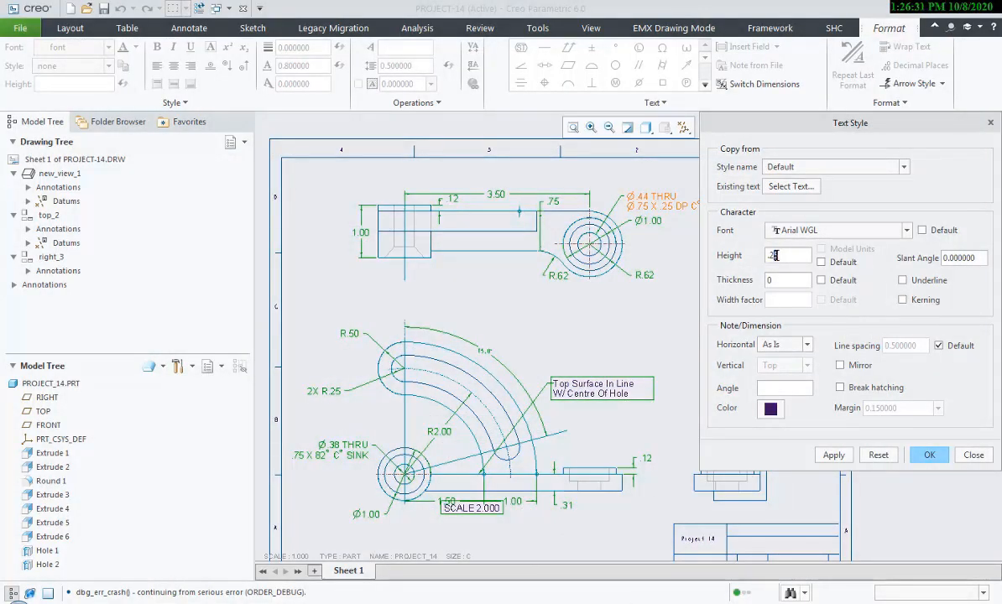
click(830, 454)
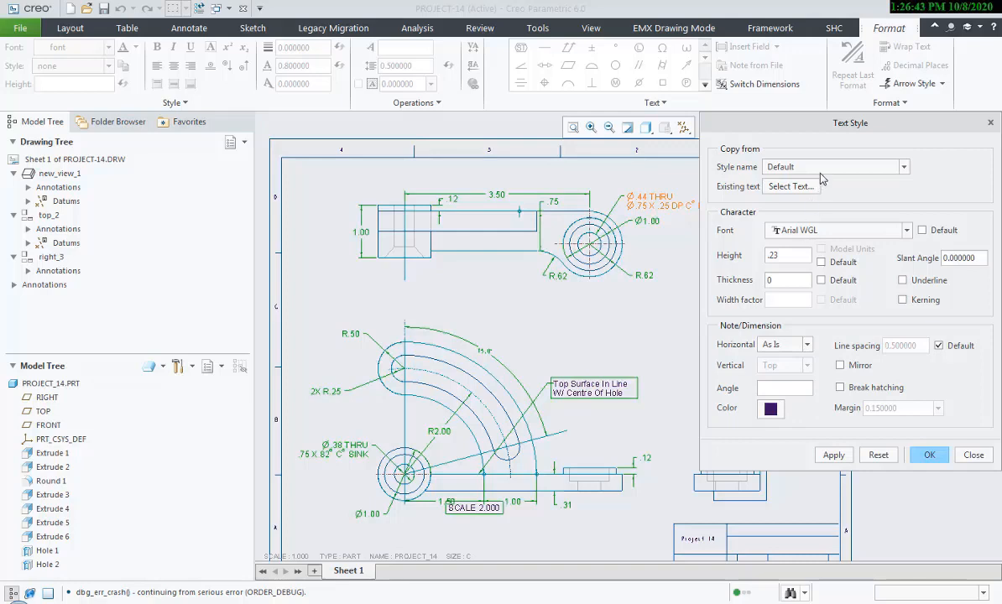
click(768, 167)
click(768, 169)
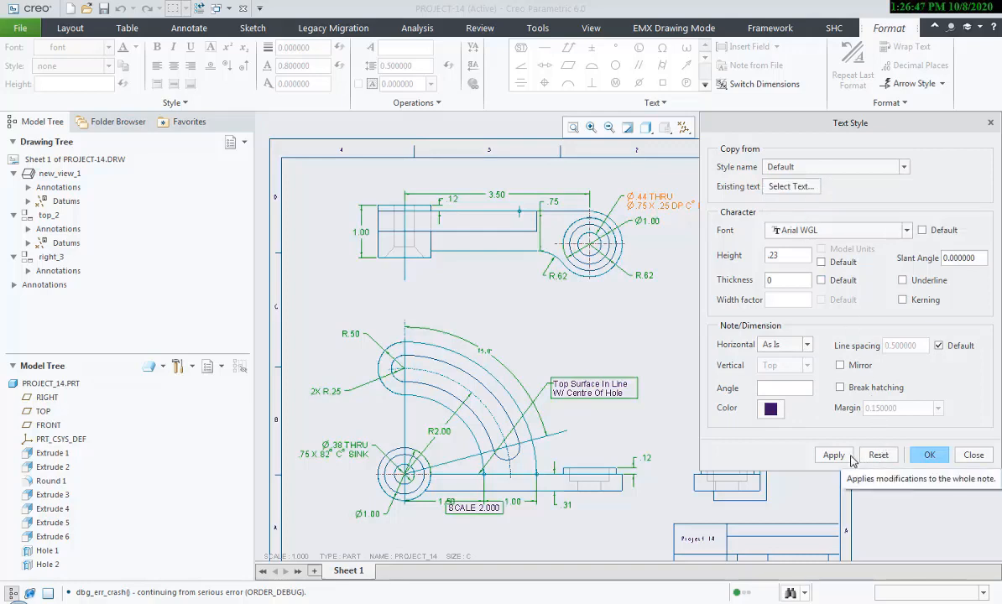
Accept the text style changes and compare the annotated drawing with the reference PDF.
click(929, 454)
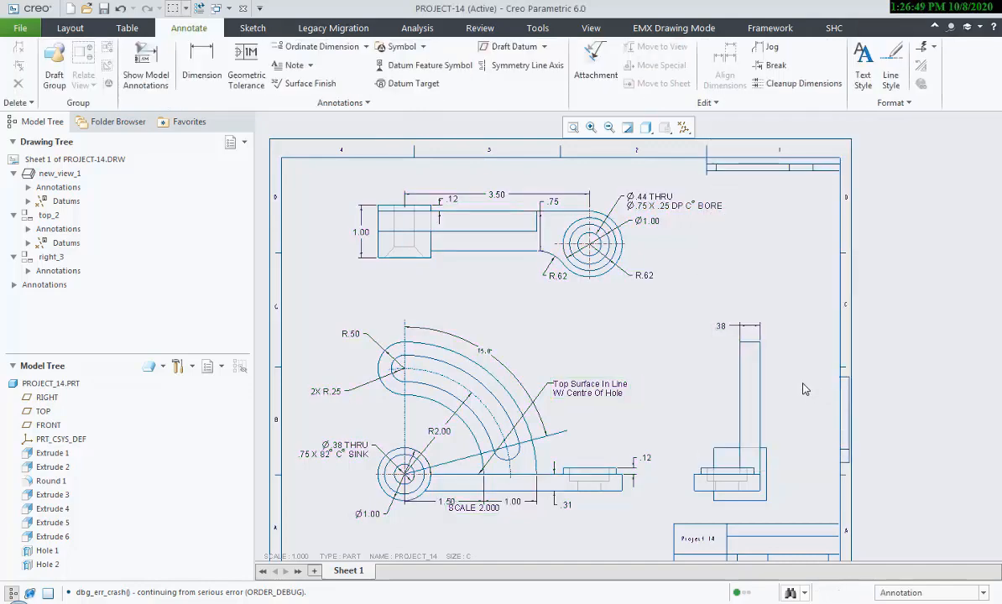
middle_drag(669, 351, 689, 333)
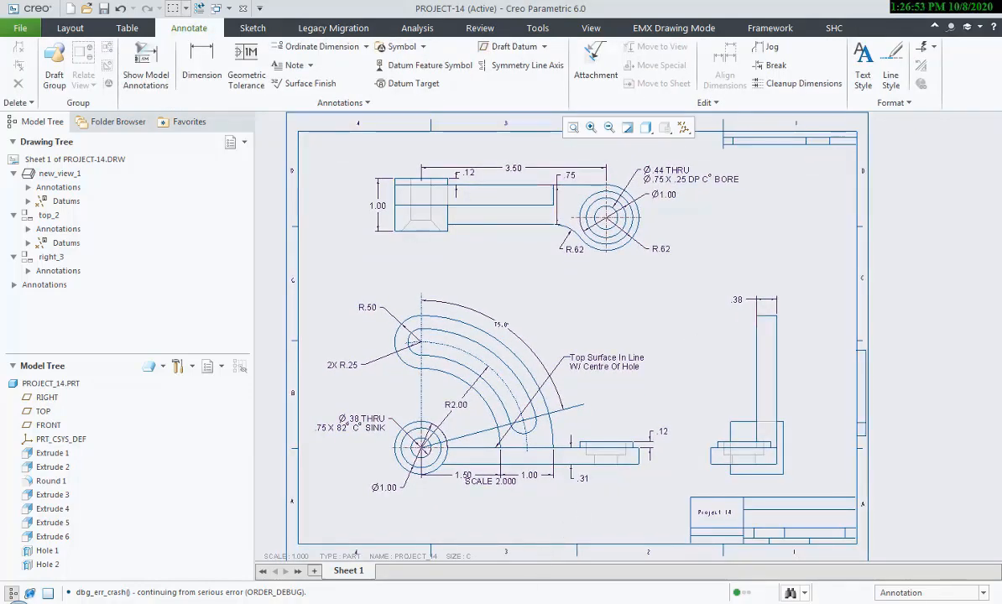
key(alt+Tab)
key(alt+Tab)
Open the drawing's detail options and collapse the option categories that precede the leader settings.
click(20, 28)
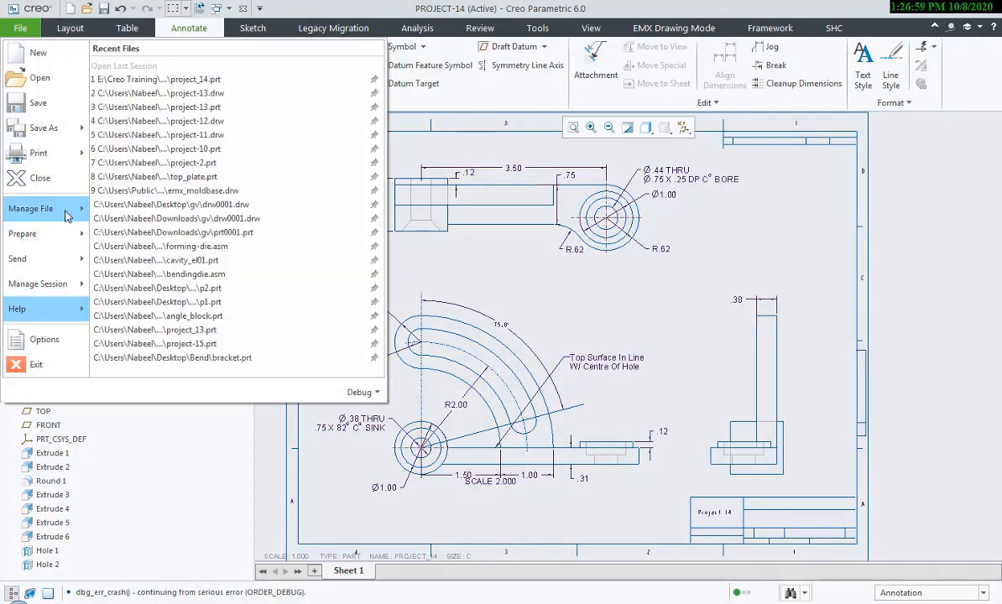
mouse_move(67, 216)
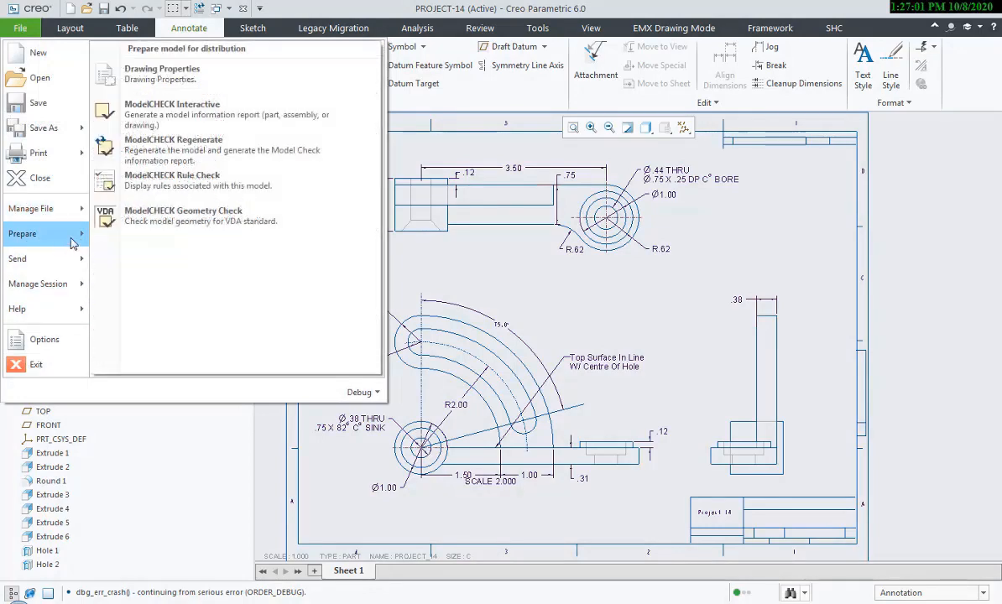
click(168, 74)
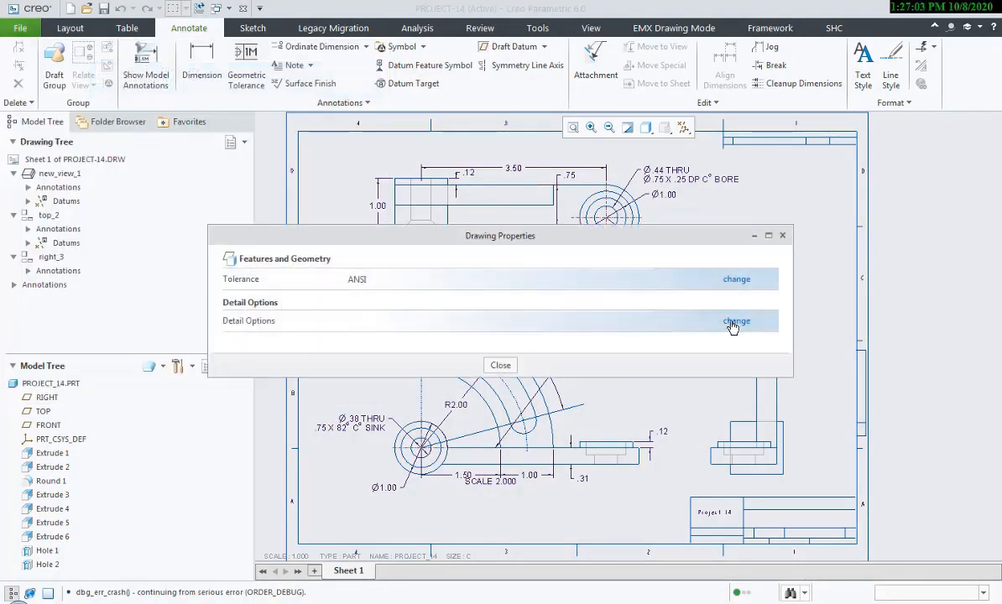
click(732, 323)
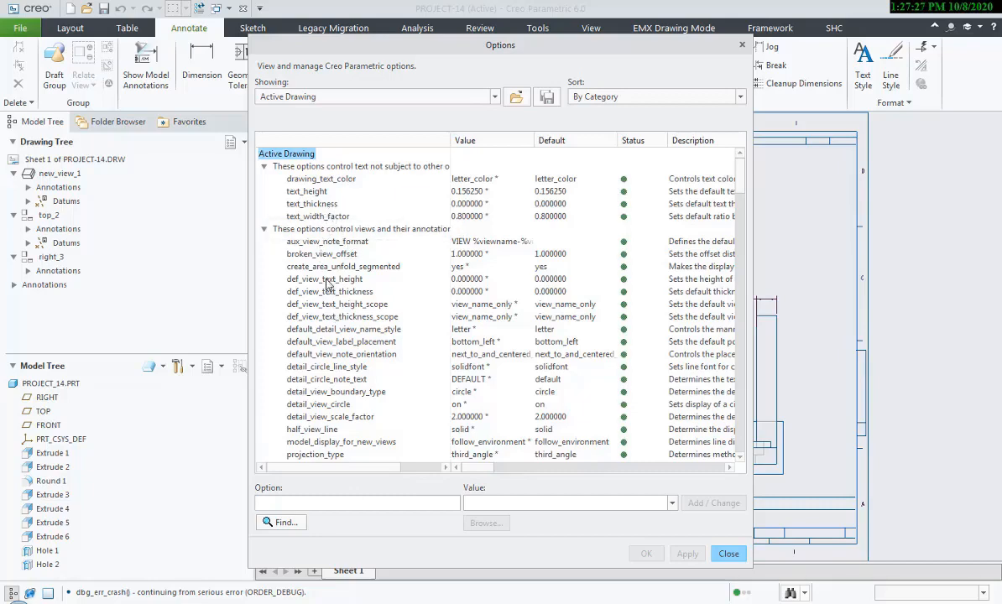
click(264, 229)
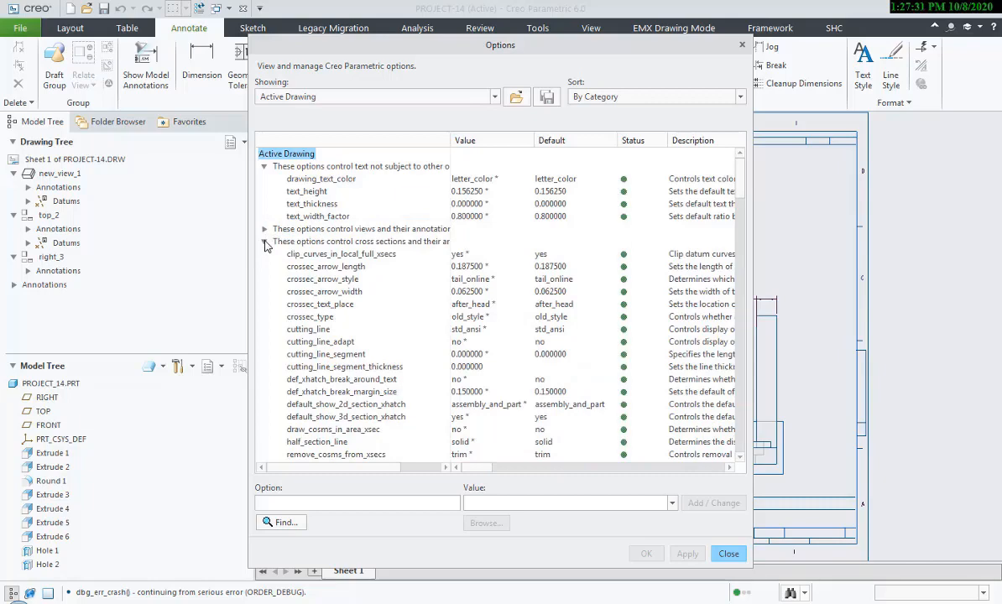
click(265, 241)
click(264, 253)
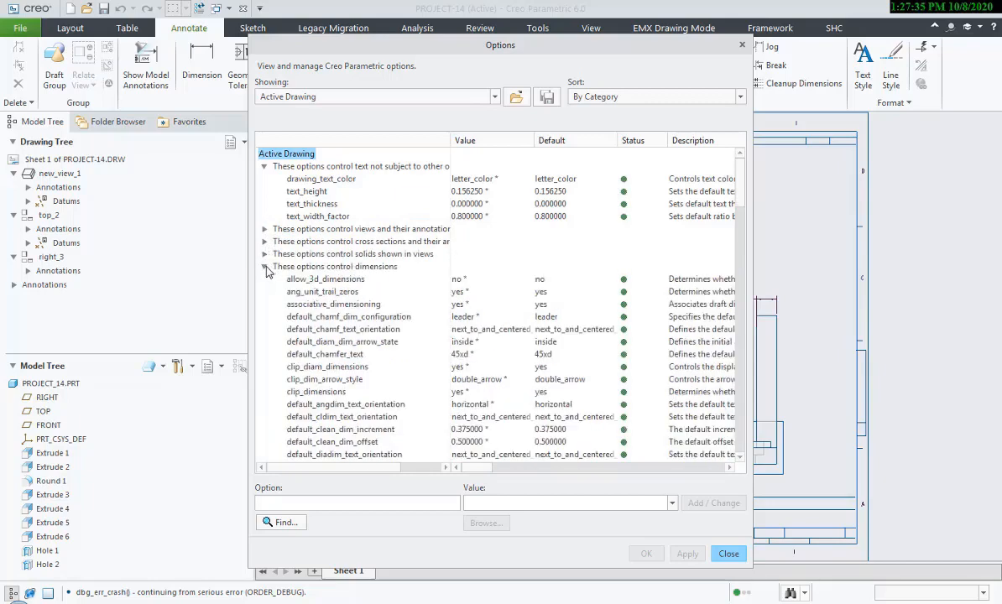
click(264, 266)
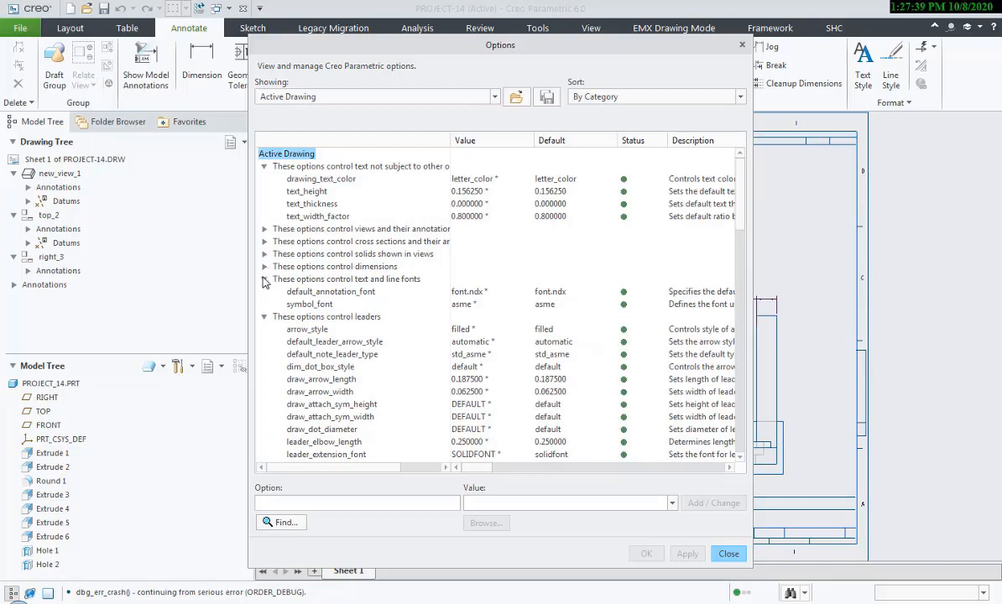
click(264, 316)
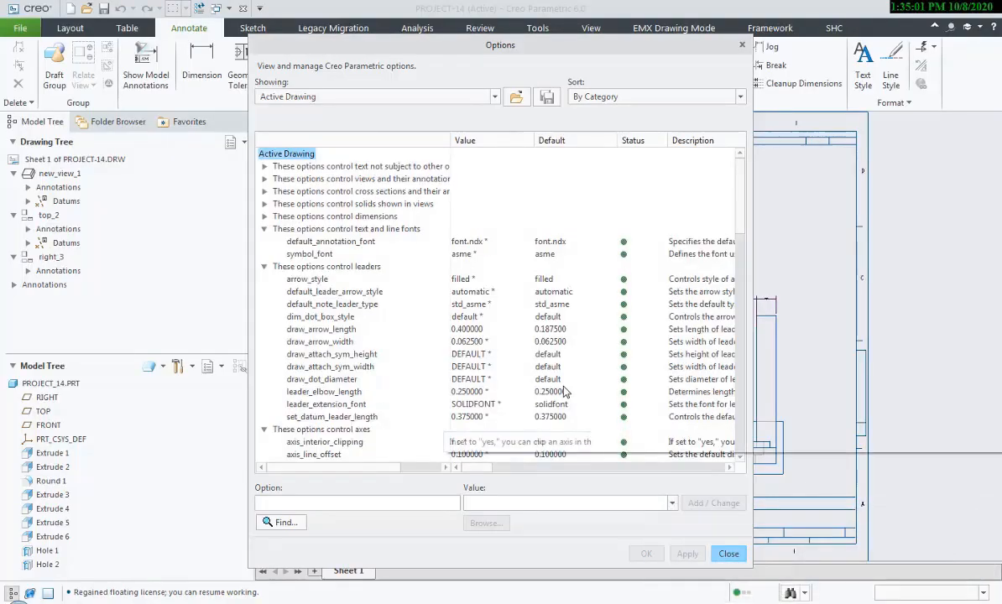
Set the draw_arrow_length detail option to .25 and apply it to the drawing.
click(489, 332)
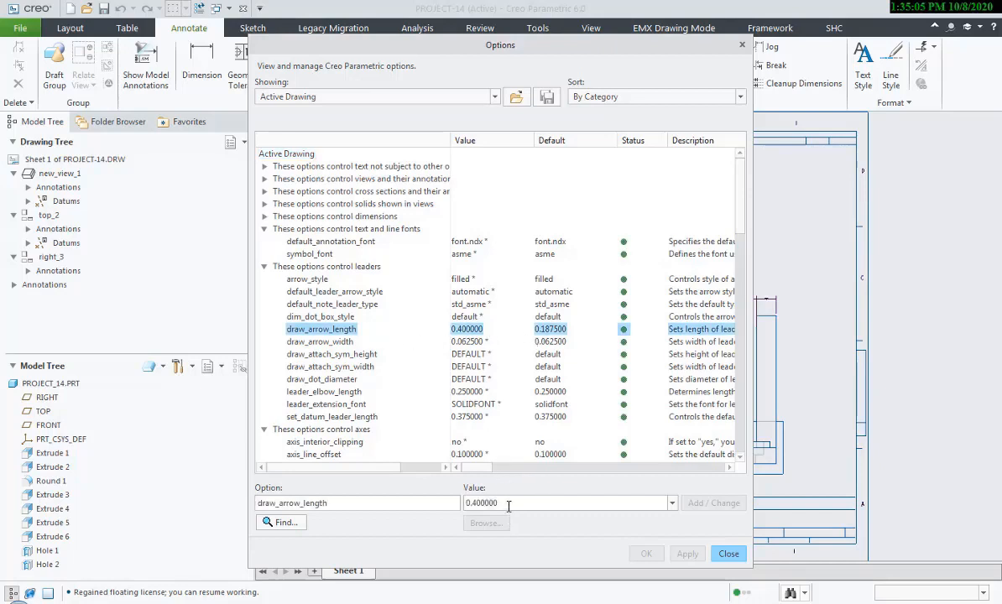
drag(509, 502, 442, 501)
key(BackSpace)
text(.)
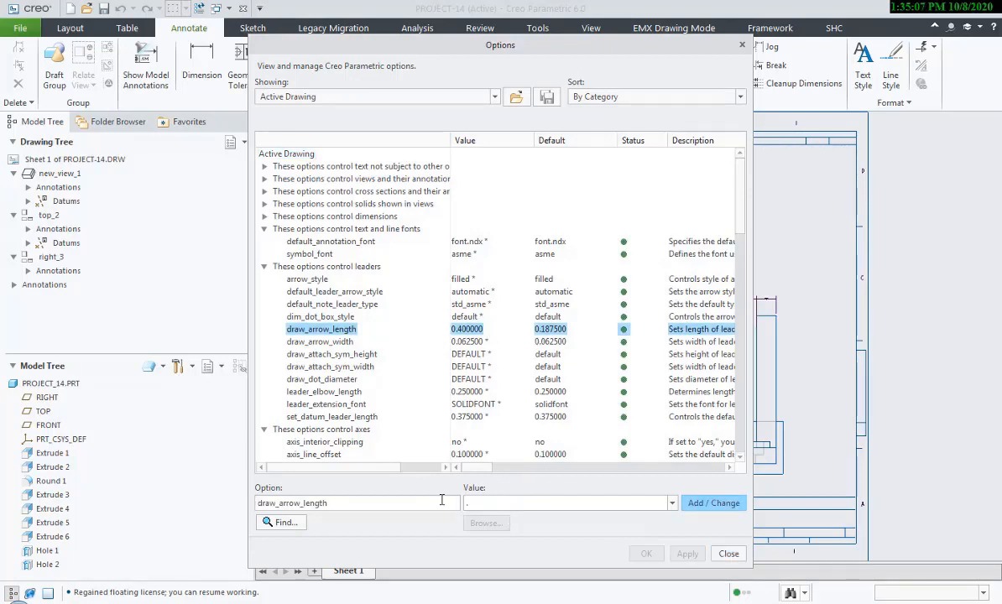
text(25)
click(694, 507)
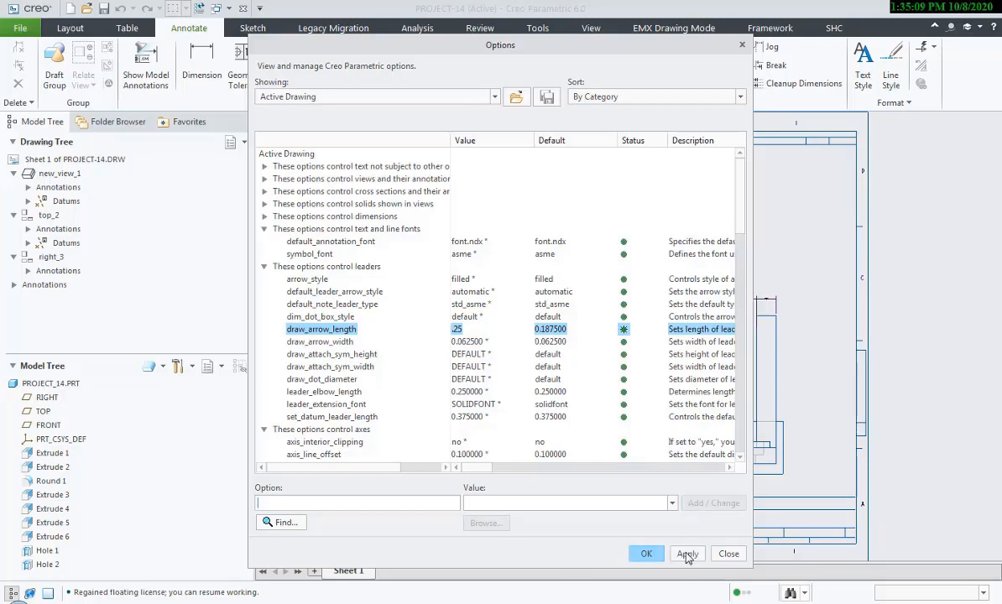
click(687, 552)
Set the draw_arrow_width detail option to 0.1, close the drawing properties and compare the arrowheads with the reference PDF.
click(470, 341)
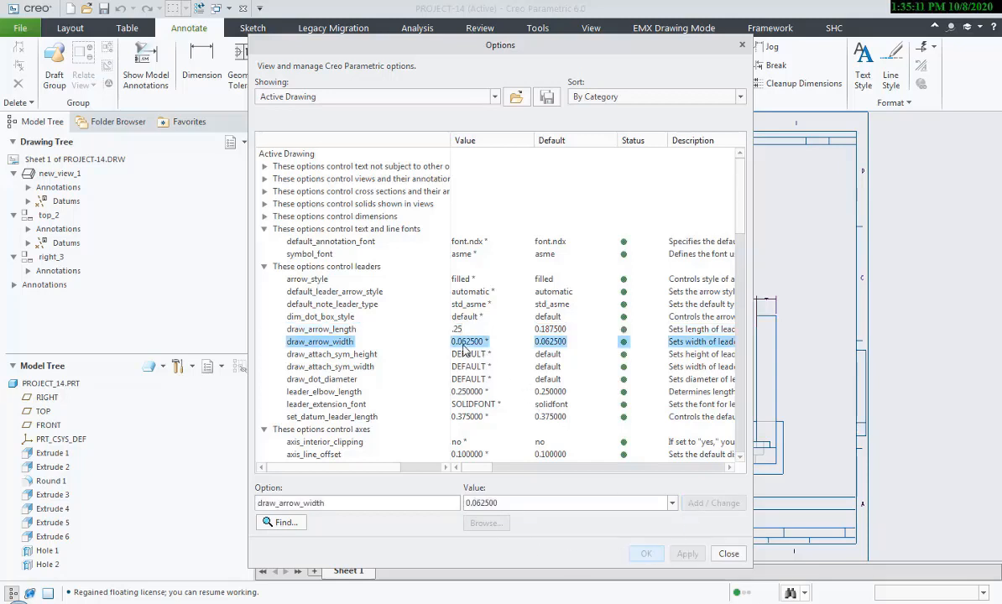
double_click(485, 504)
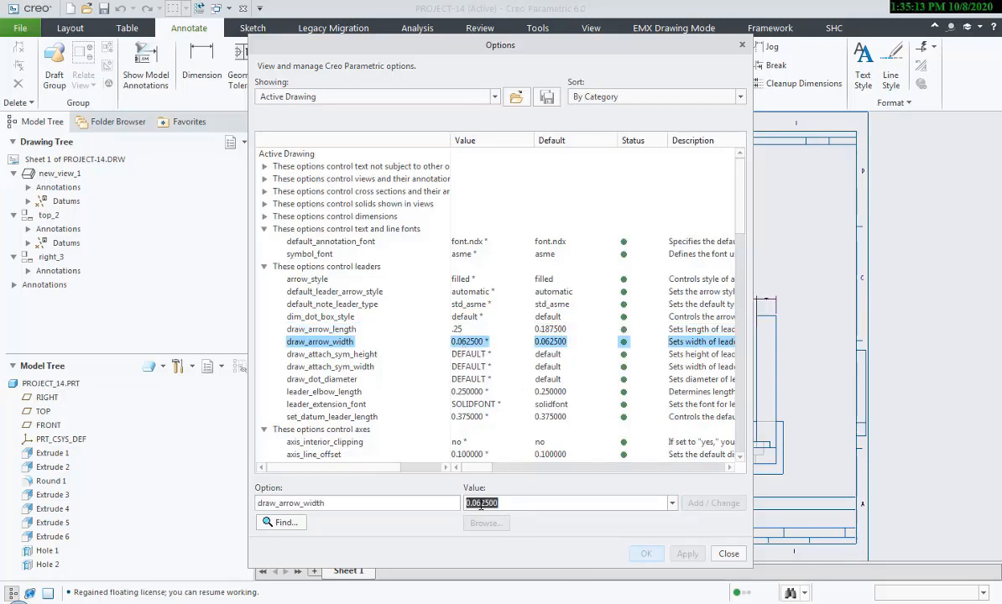
click(478, 503)
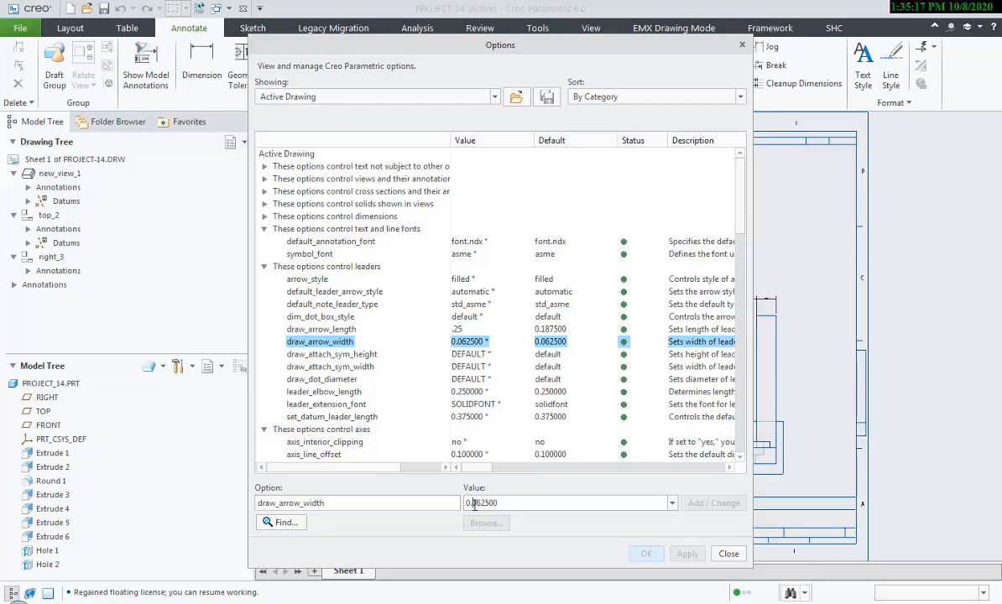
drag(475, 503, 497, 506)
text(1)
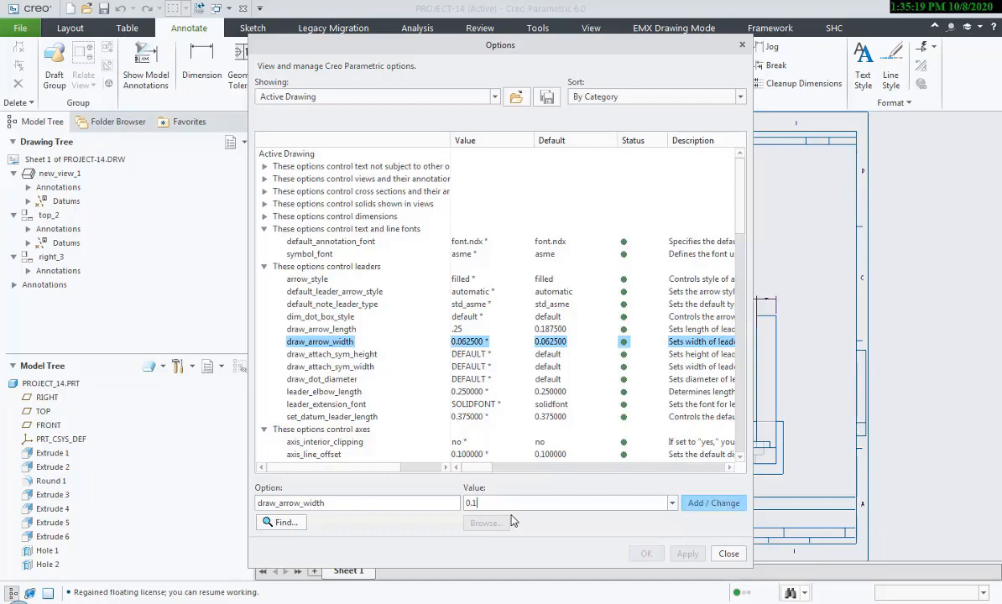
click(713, 503)
click(644, 553)
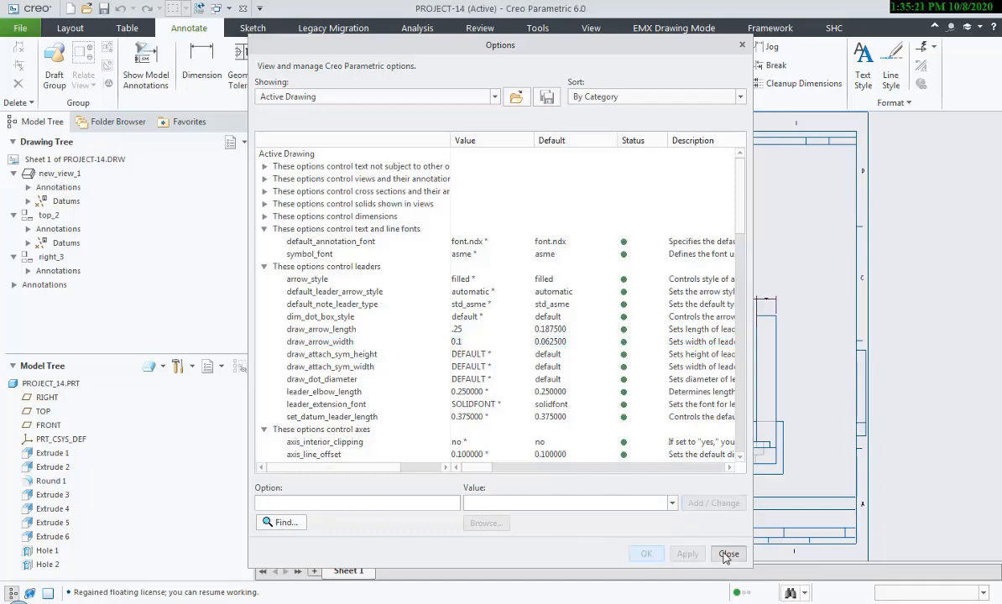
click(728, 554)
click(500, 365)
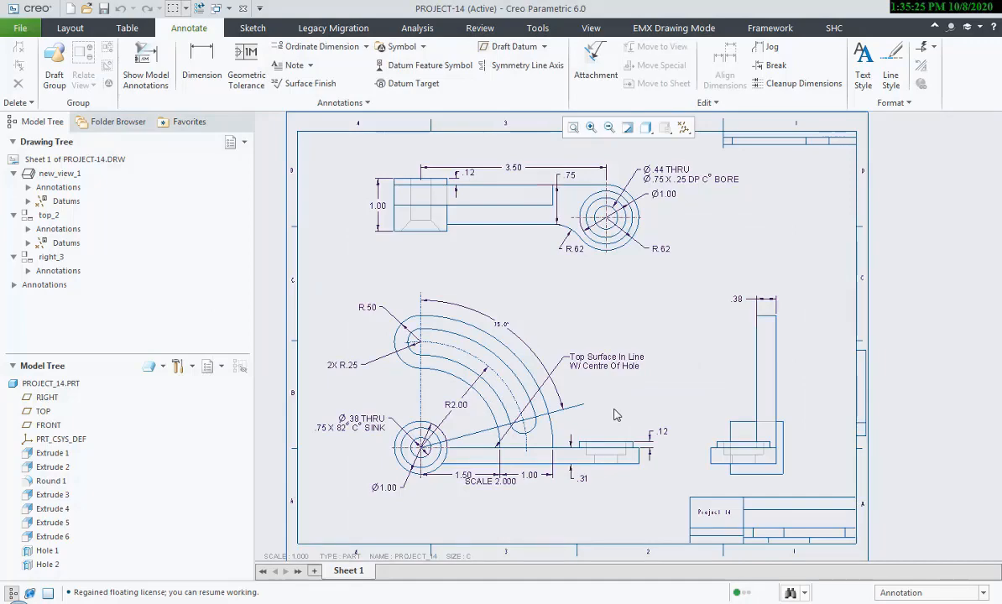
key(alt+Tab)
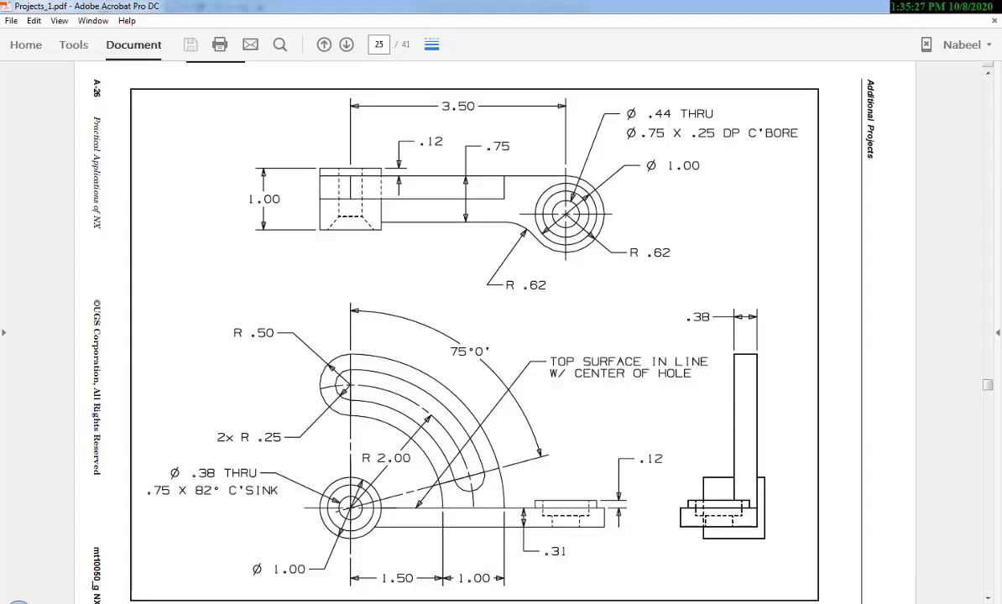
key(alt+Tab)
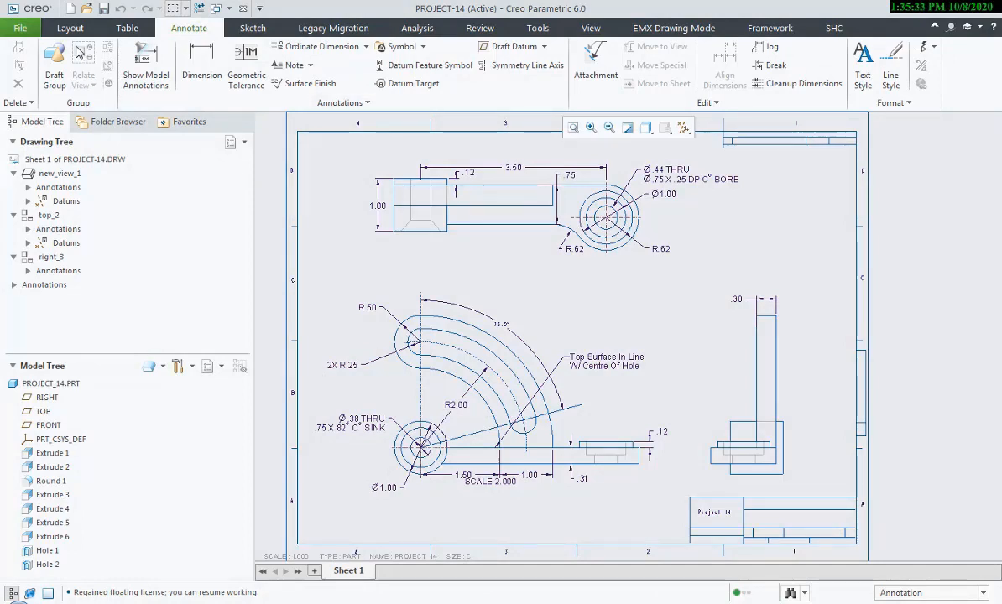
Export the drawing as a grayscale PDF named project-14.
click(20, 27)
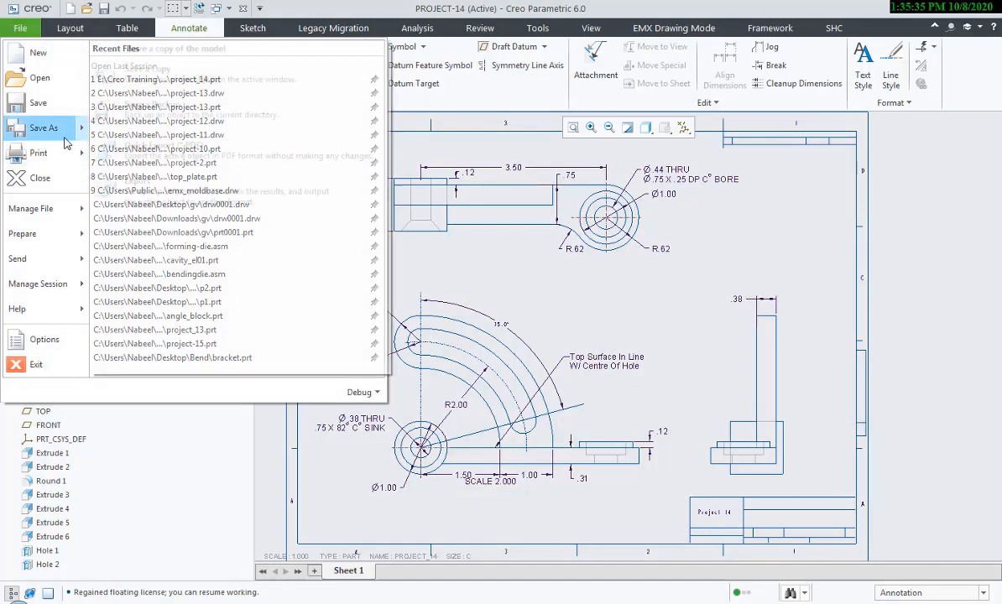
mouse_move(50, 128)
click(178, 76)
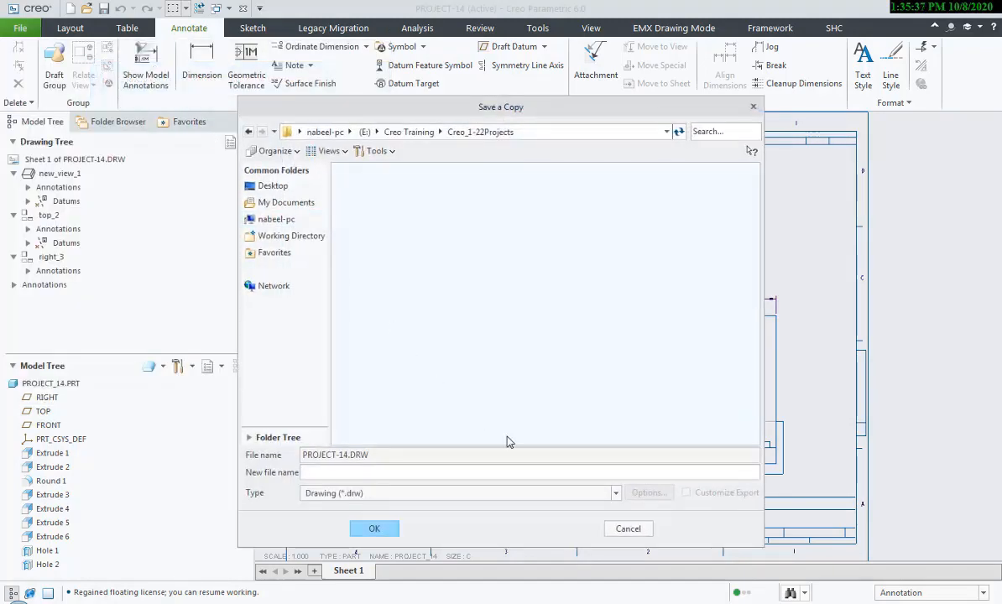
click(515, 495)
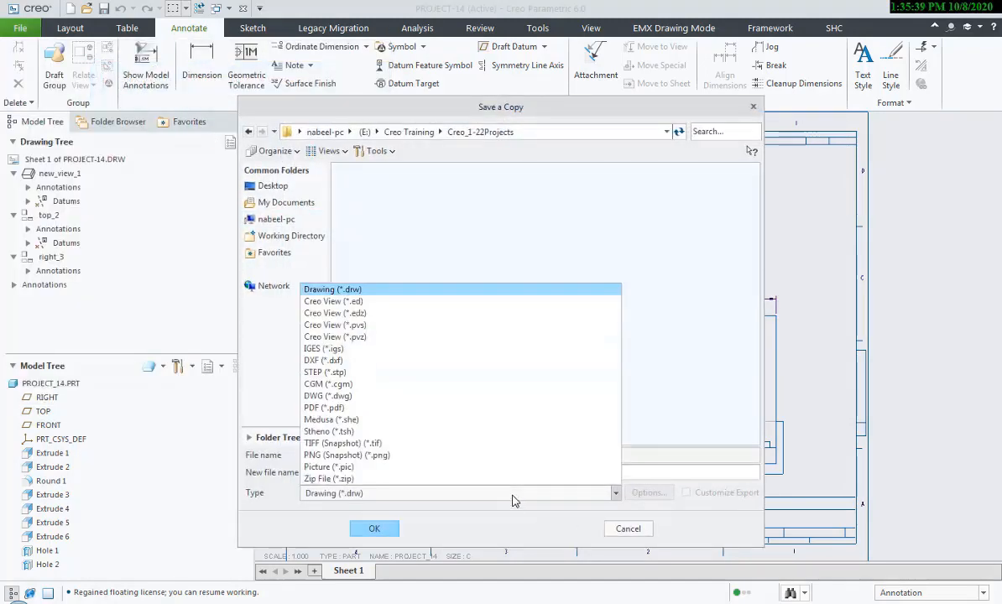
click(467, 405)
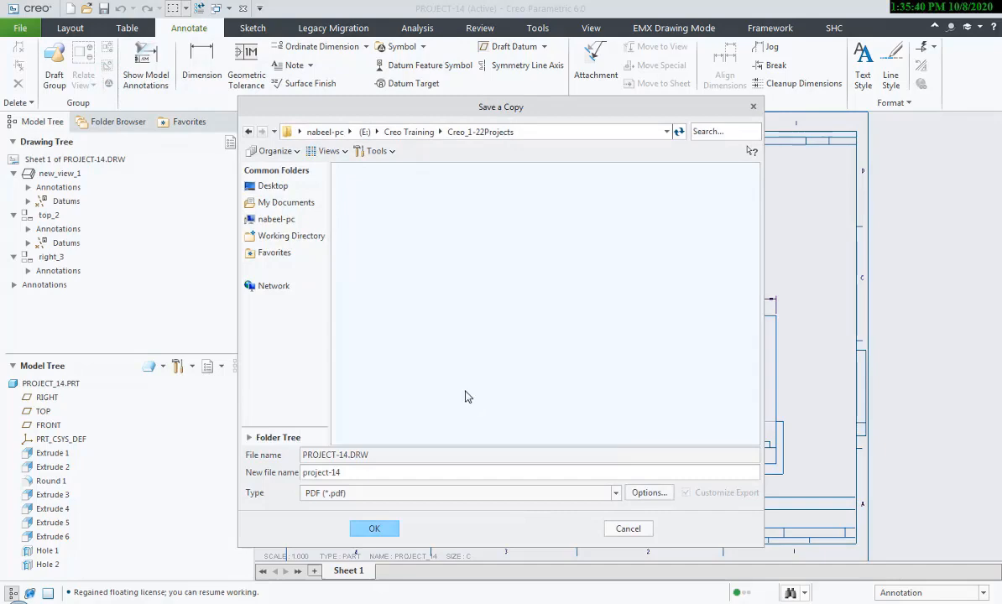
click(375, 529)
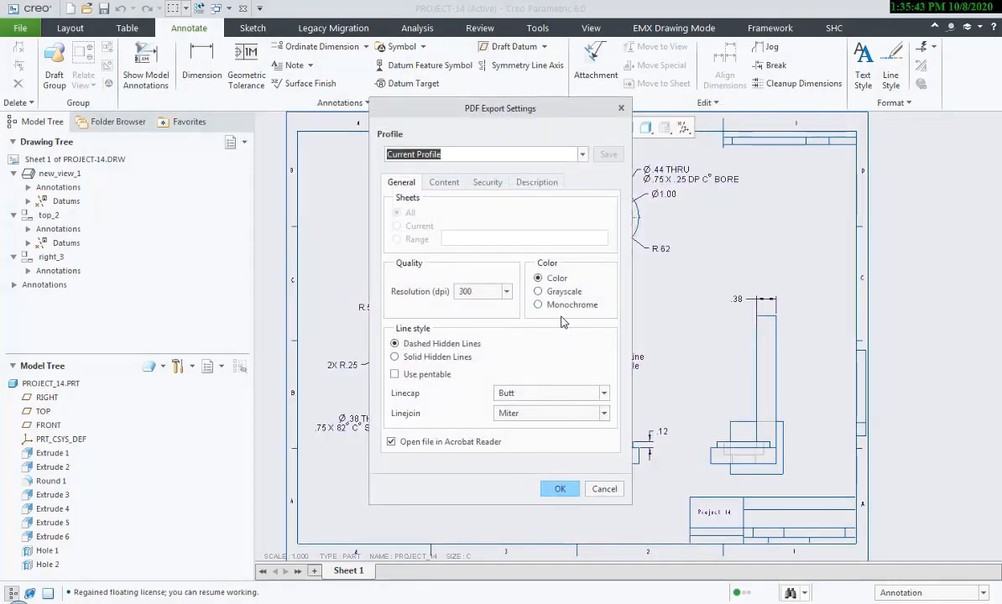
click(538, 291)
click(554, 487)
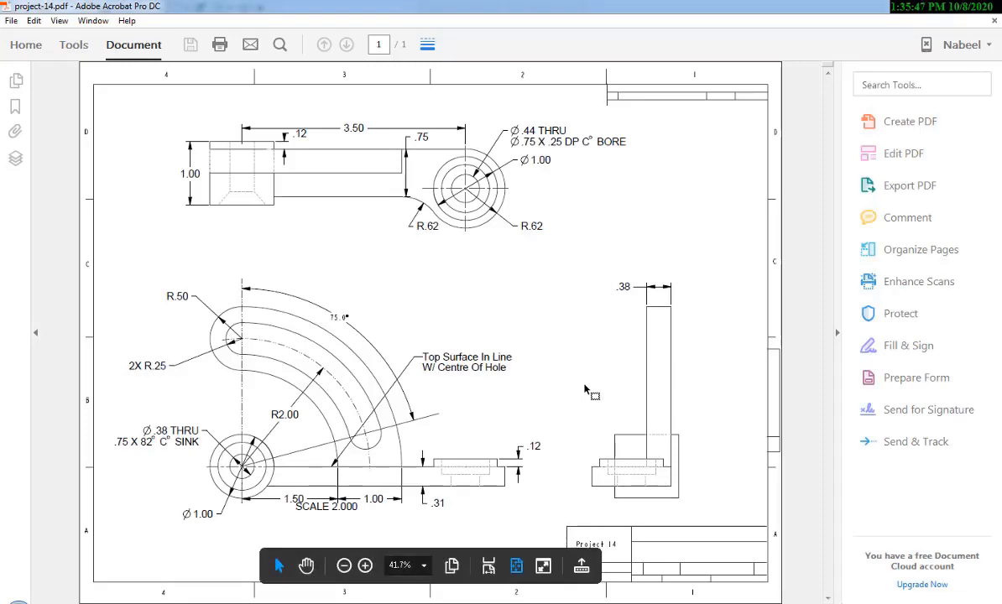
Compare the exported project-14.pdf with page 25 of Projects_1.pdf, moving the reference window aside and minimizing it when done.
key(alt+Tab)
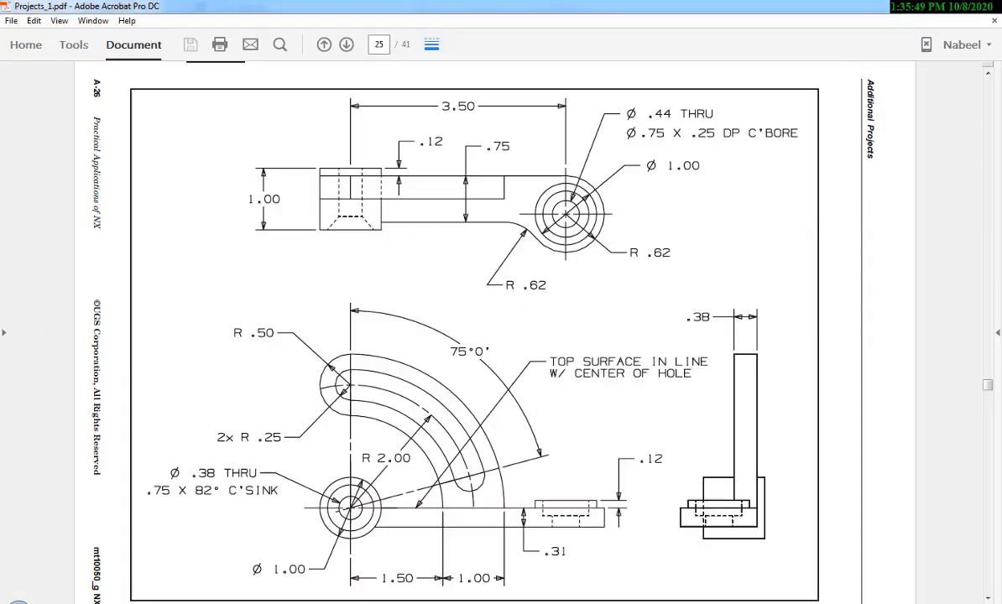
drag(632, 64, 695, 46)
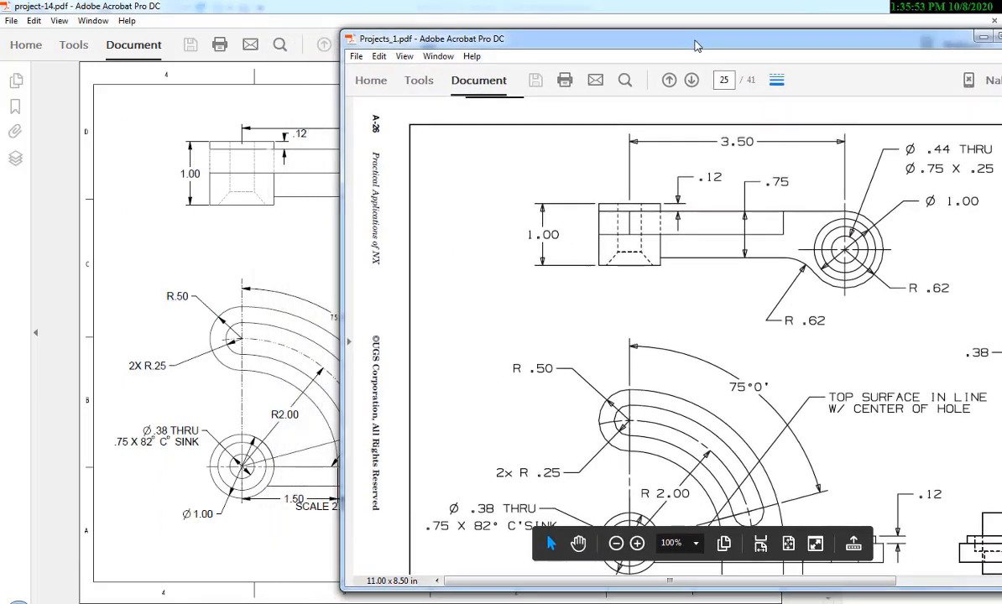
mouse_move(695, 45)
mouse_down()
mouse_move(775, 69)
mouse_move(796, 245)
mouse_move(553, 186)
mouse_move(426, 211)
mouse_move(654, 80)
mouse_move(857, 112)
mouse_move(802, 48)
mouse_move(386, 224)
mouse_move(396, 218)
mouse_up()
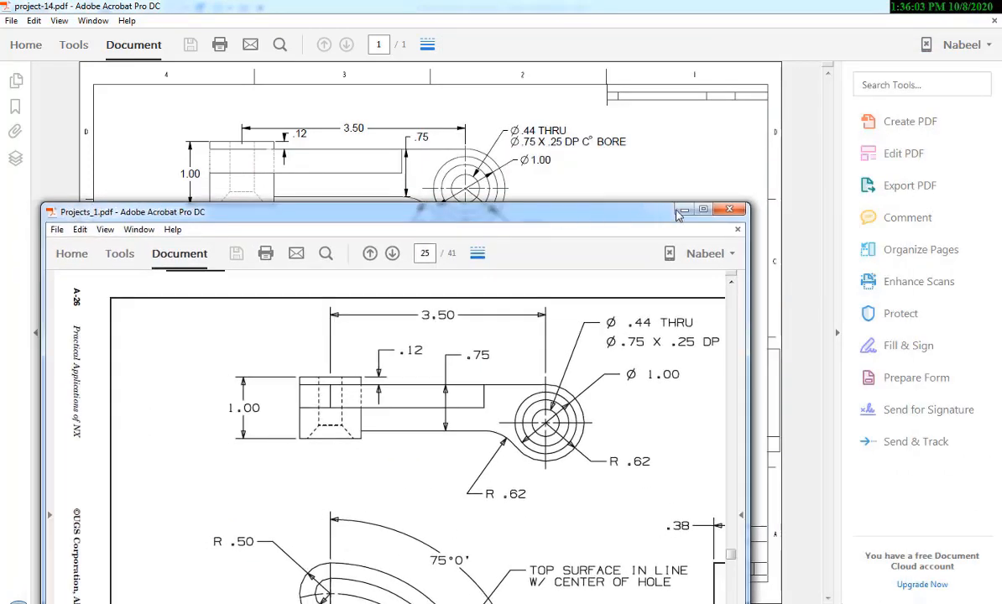
click(683, 210)
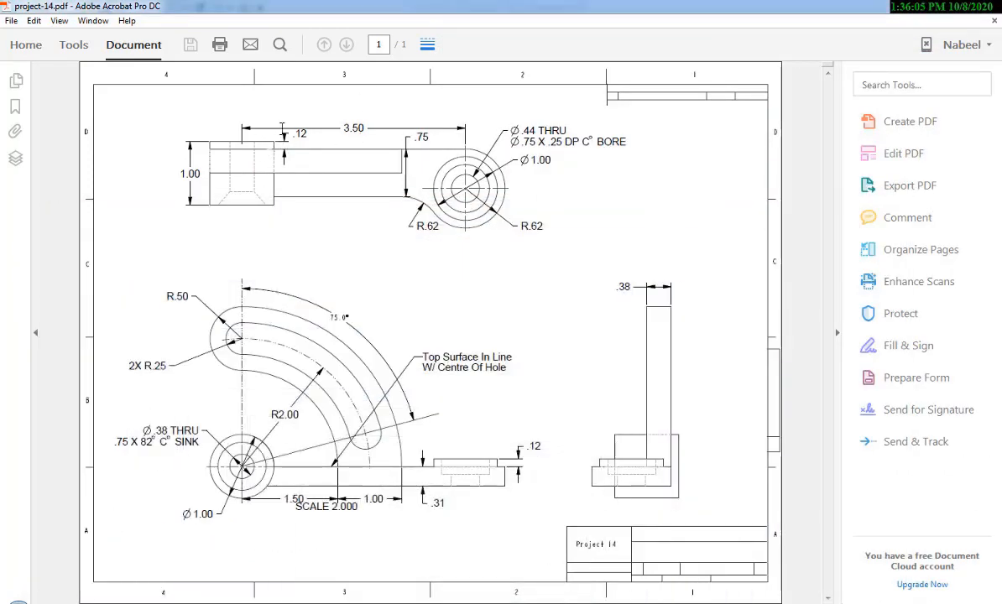